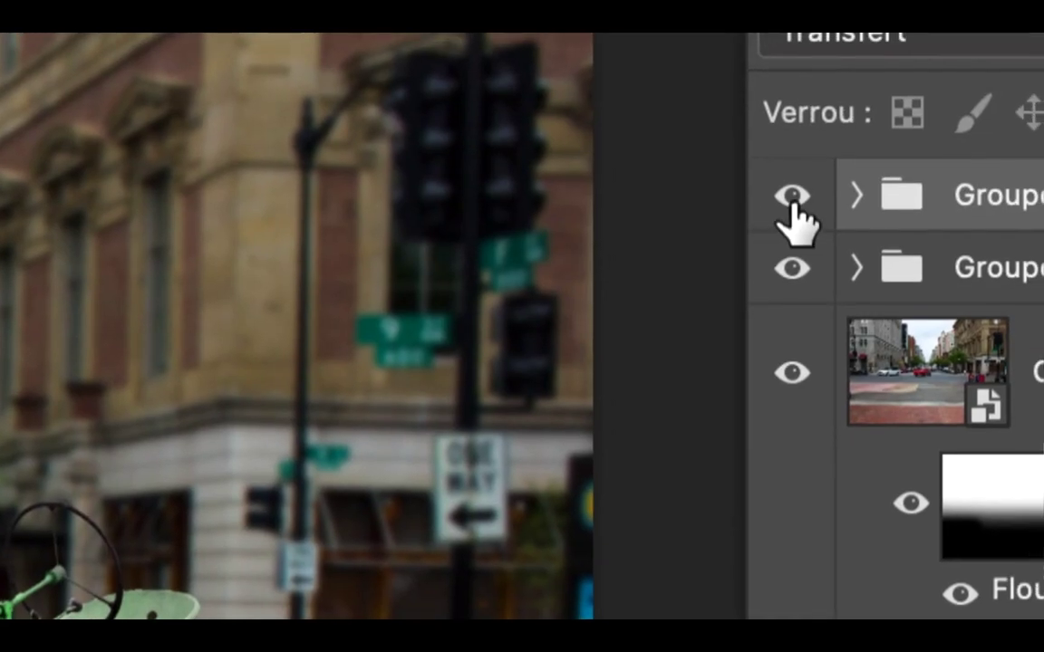
Hide the group "Groupe 1 copie" containing the green tractor and lock it completely.
left_click(830, 188)
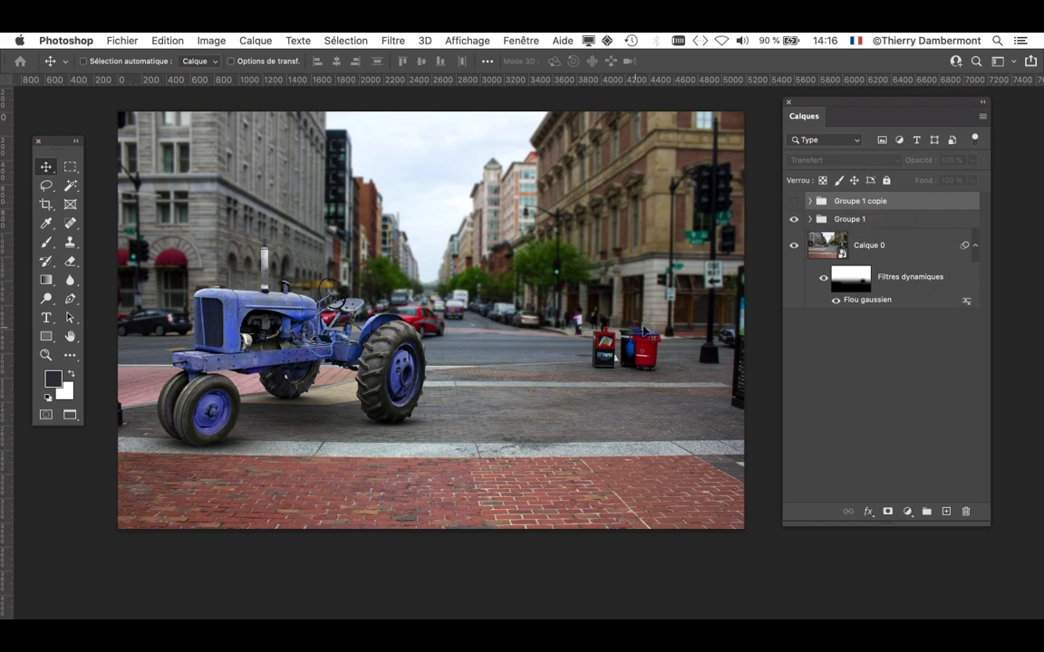
left_click(857, 222)
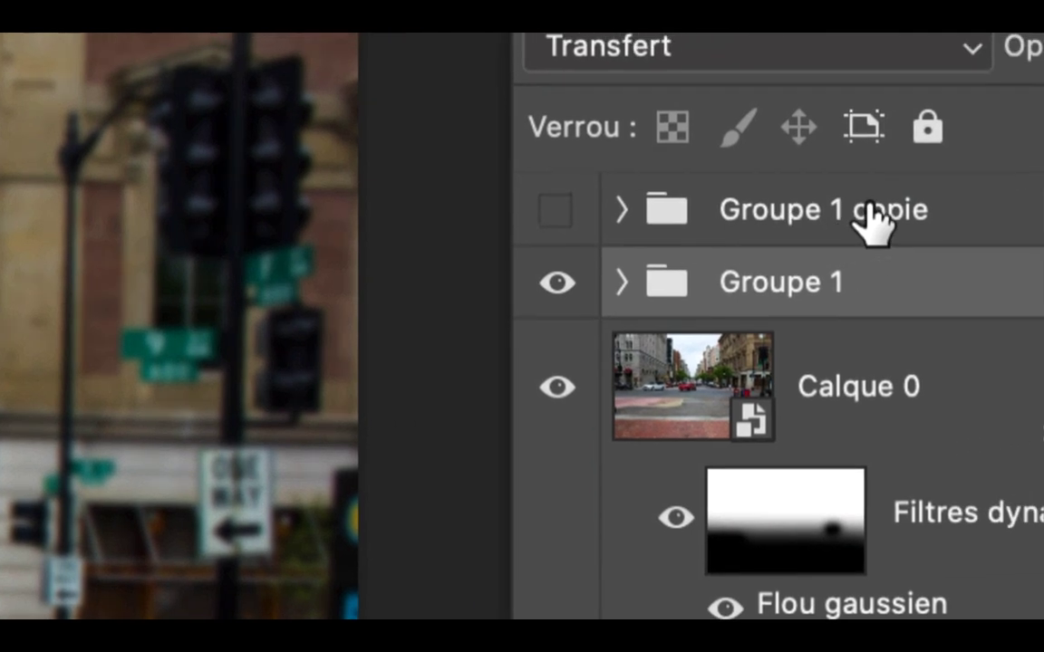
left_click(867, 210)
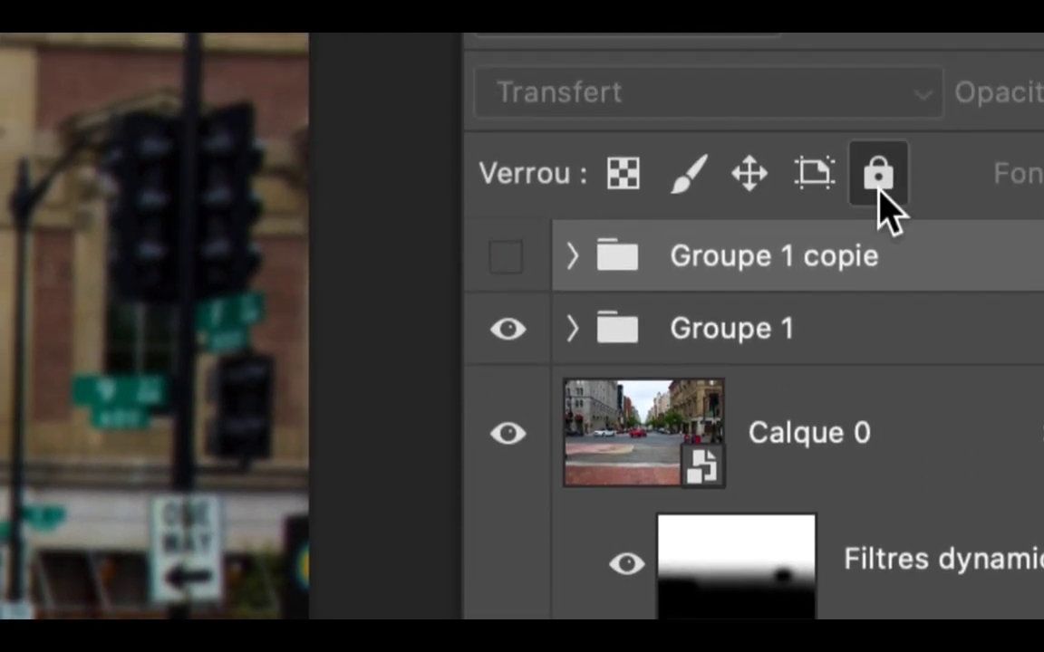
left_click(878, 127)
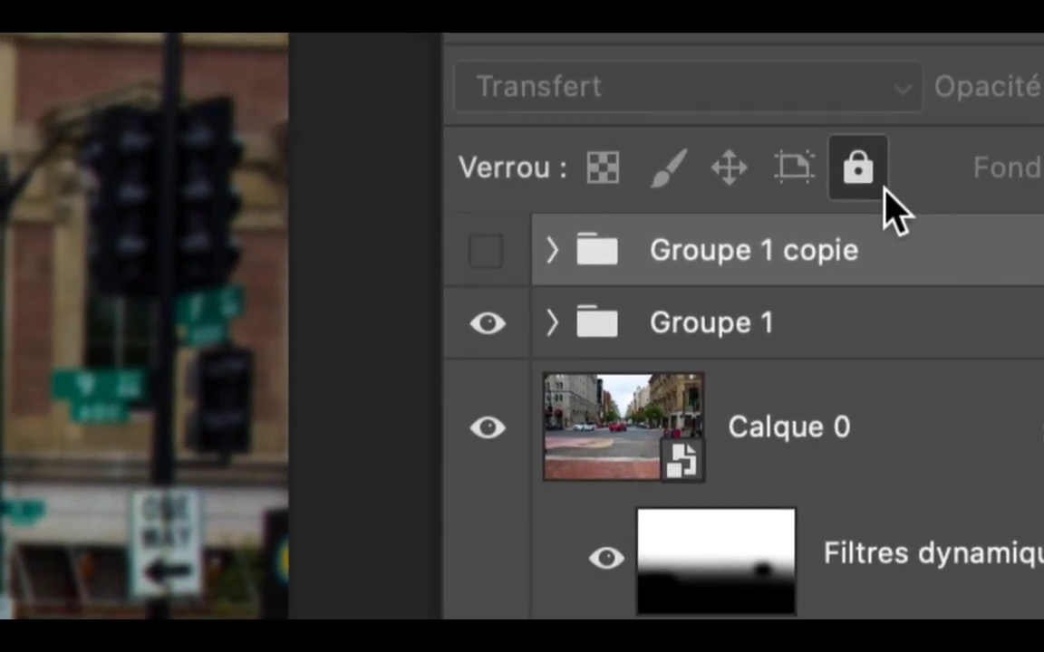
Unlock the hidden group "Groupe 1 copie" to rename it "tracteur vert de droite", and lock it again.
left_click(801, 84)
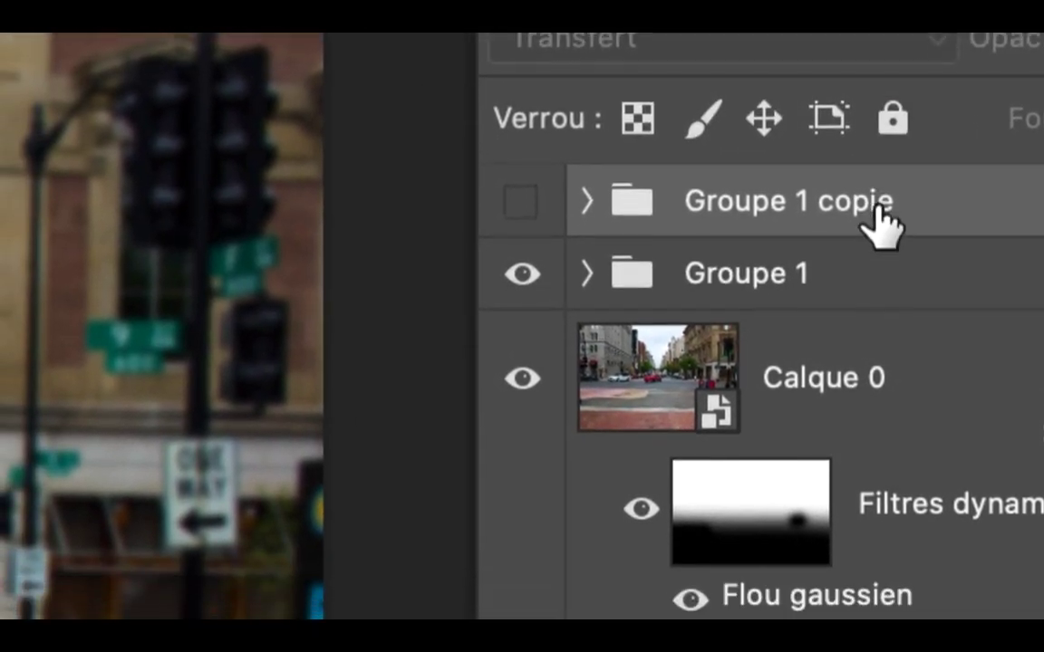
double_click(769, 149)
type("tracte")
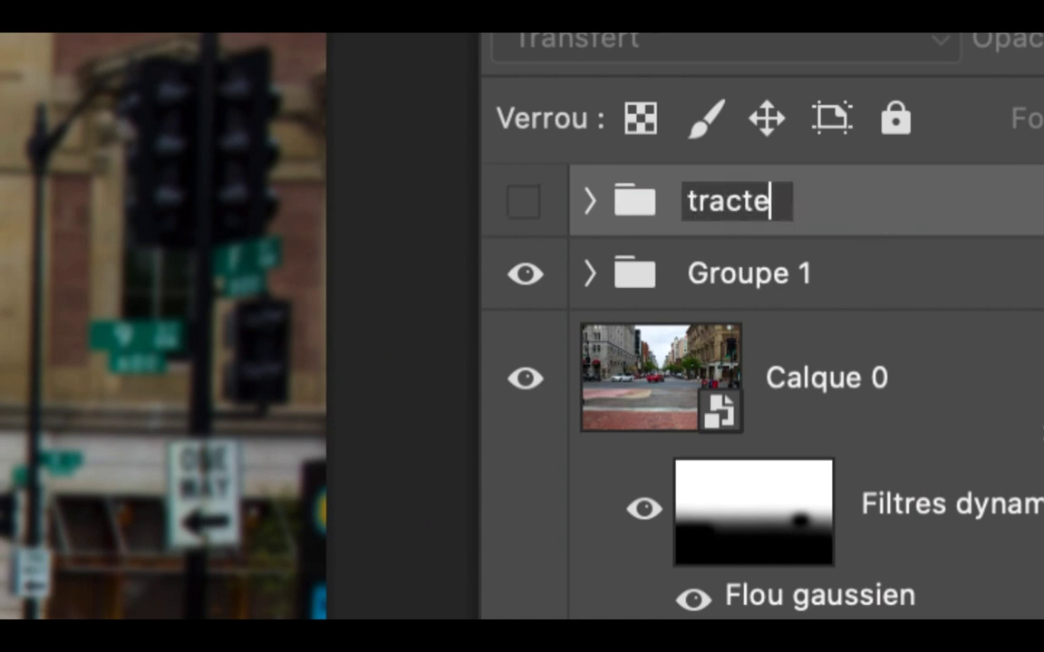
type("ur ce")
key("BackSpace")
key("BackSpace")
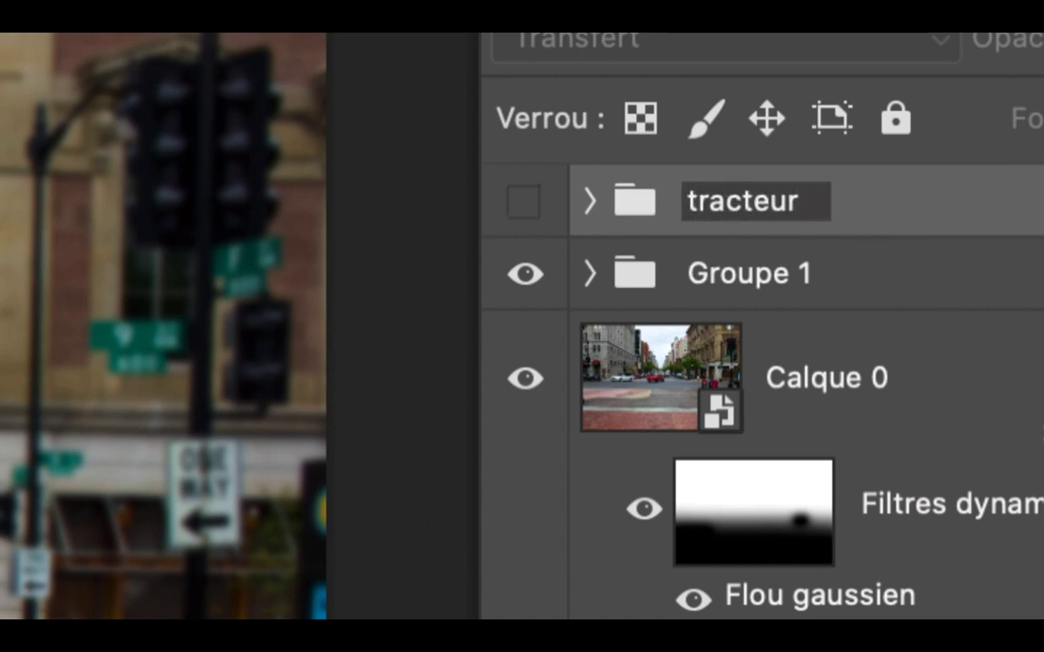
type("vert de droite")
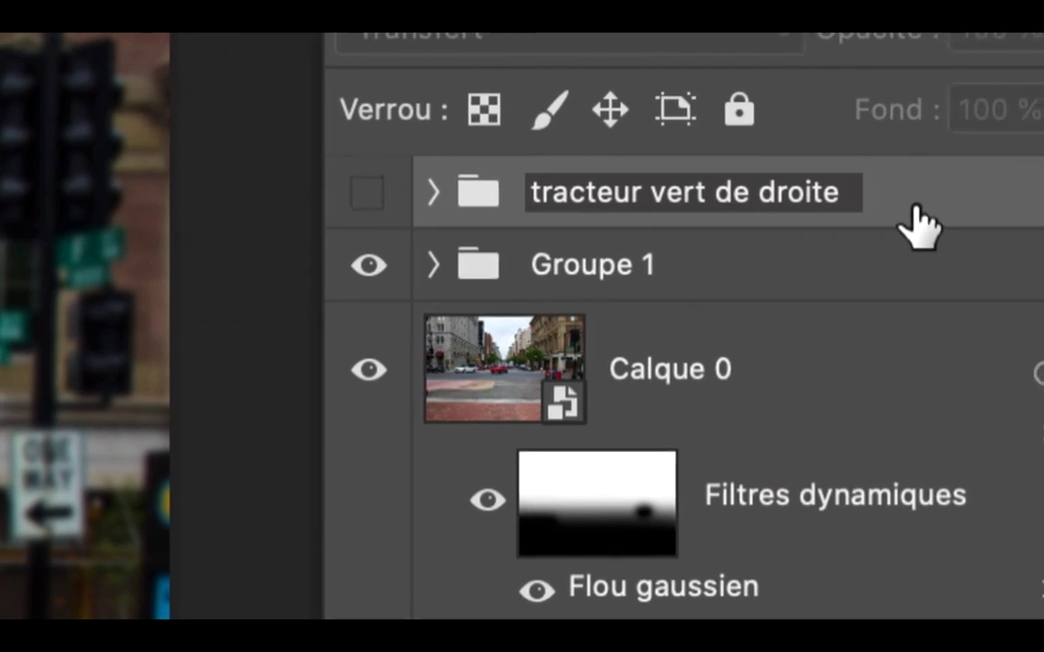
key("Return")
left_click(738, 110)
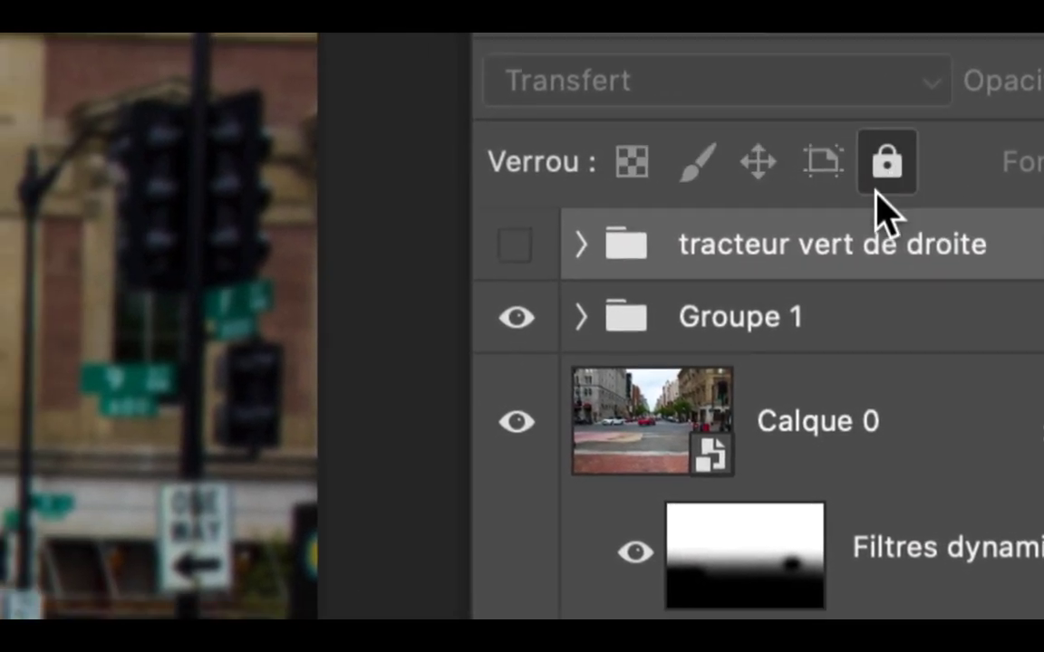
Rename the group "Groupe 1" as "tracteur bleu de gauche".
double_click(859, 228)
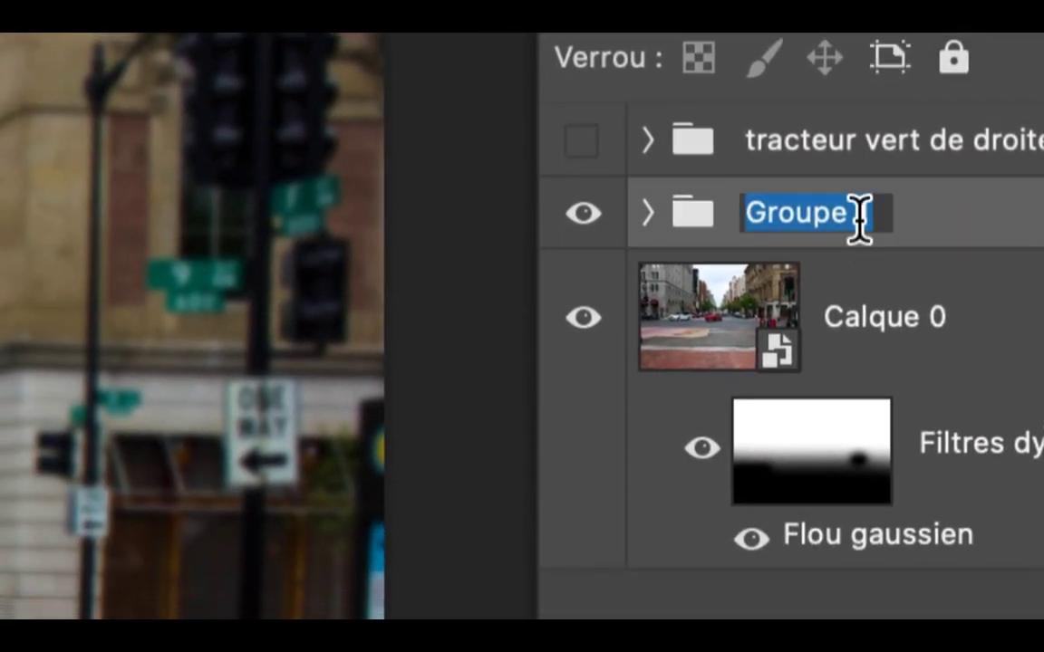
type("tracteur bleu de ")
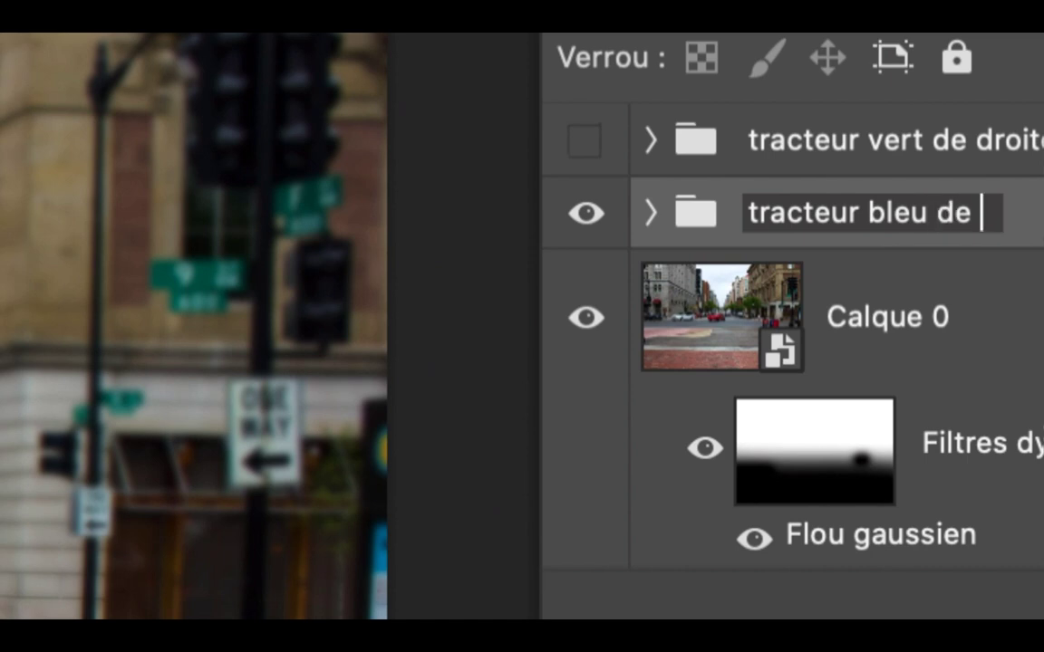
type("gauche")
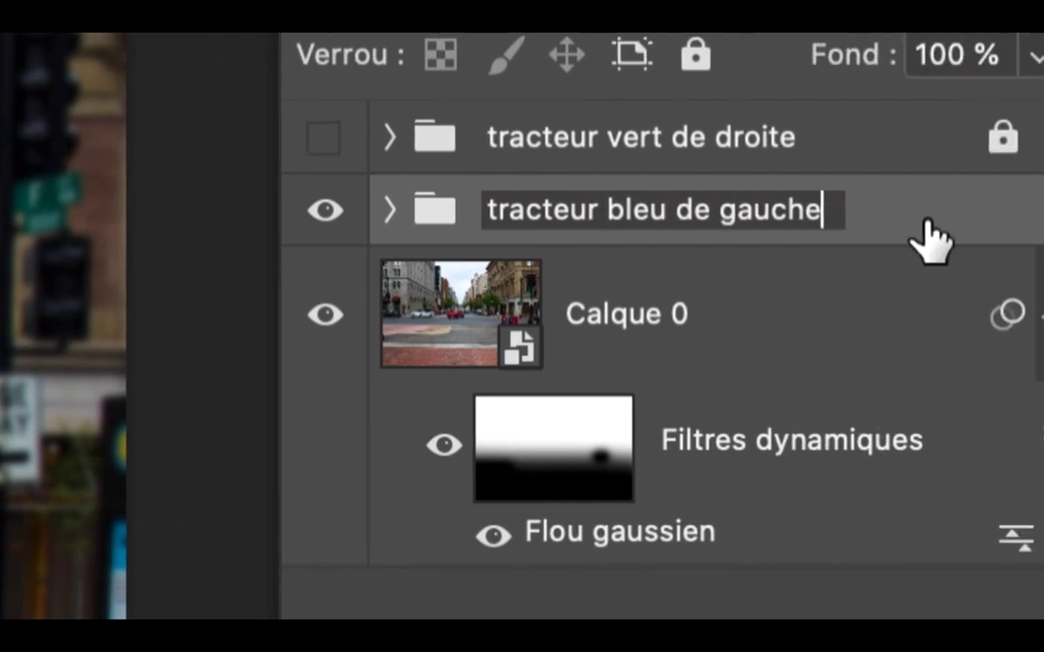
key("Return")
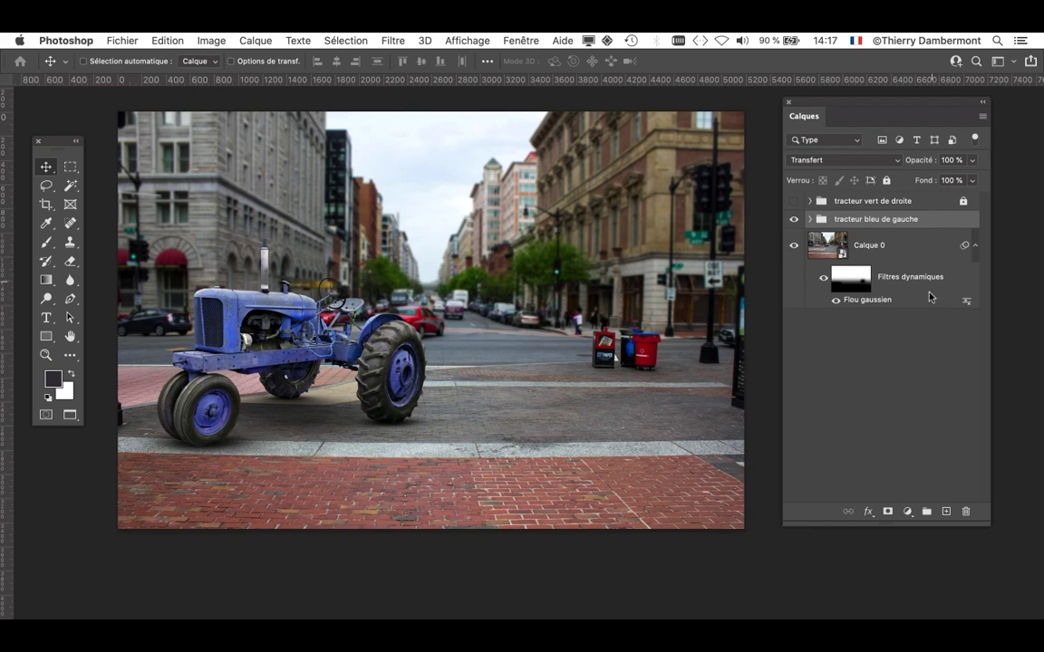
Shrink the layer list and add a Curves (Courbes) adjustment layer above the group "tracteur bleu de gauche".
left_click_drag(989, 524, 967, 409)
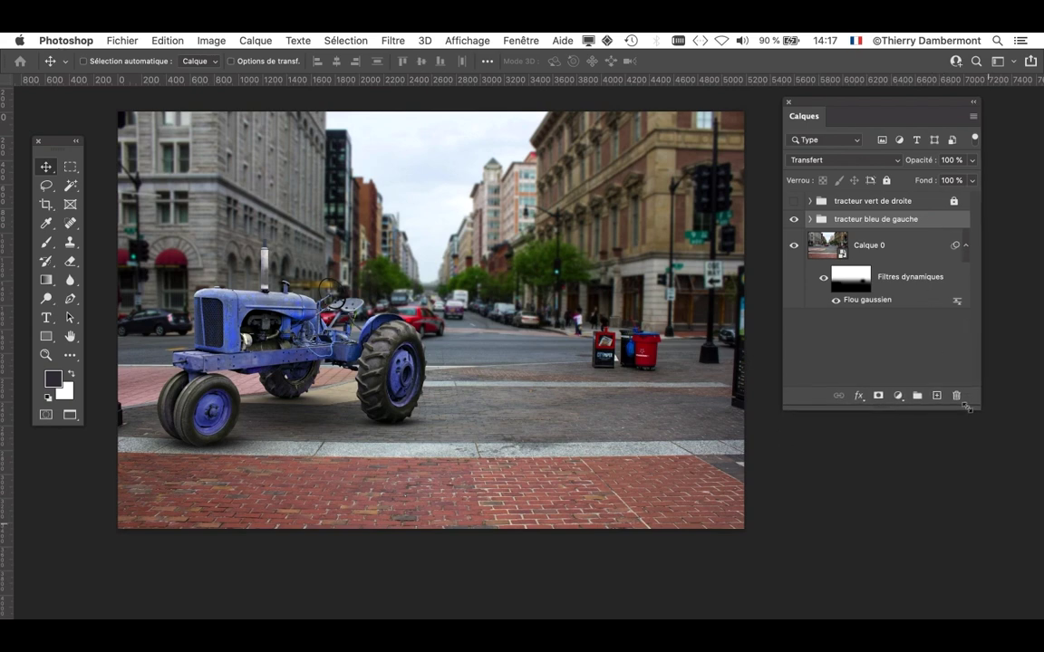
left_click_drag(810, 106, 797, 126)
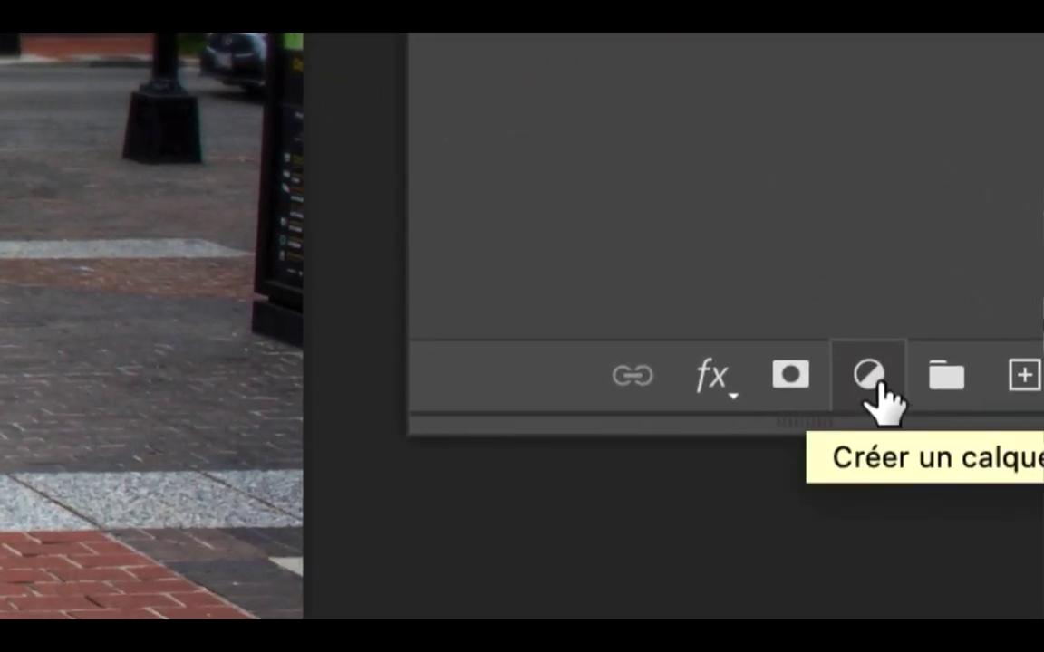
left_click(875, 380)
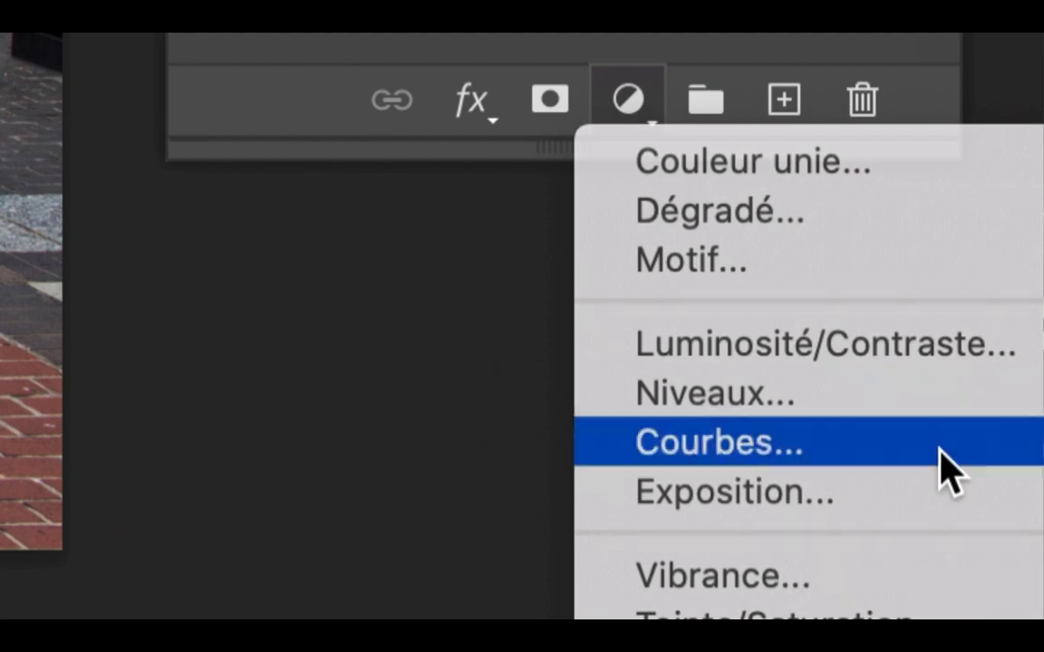
left_click(939, 449)
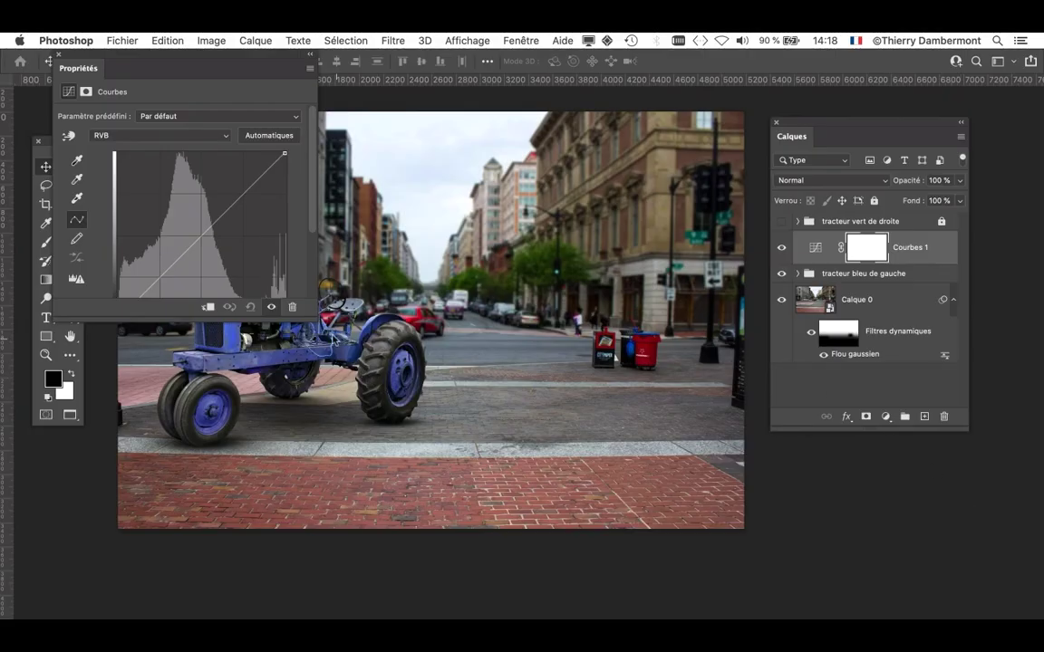
Enlarge the Curves properties so the whole graph shows, and arrange them side by side with the layer list.
left_click_drag(314, 317, 325, 444)
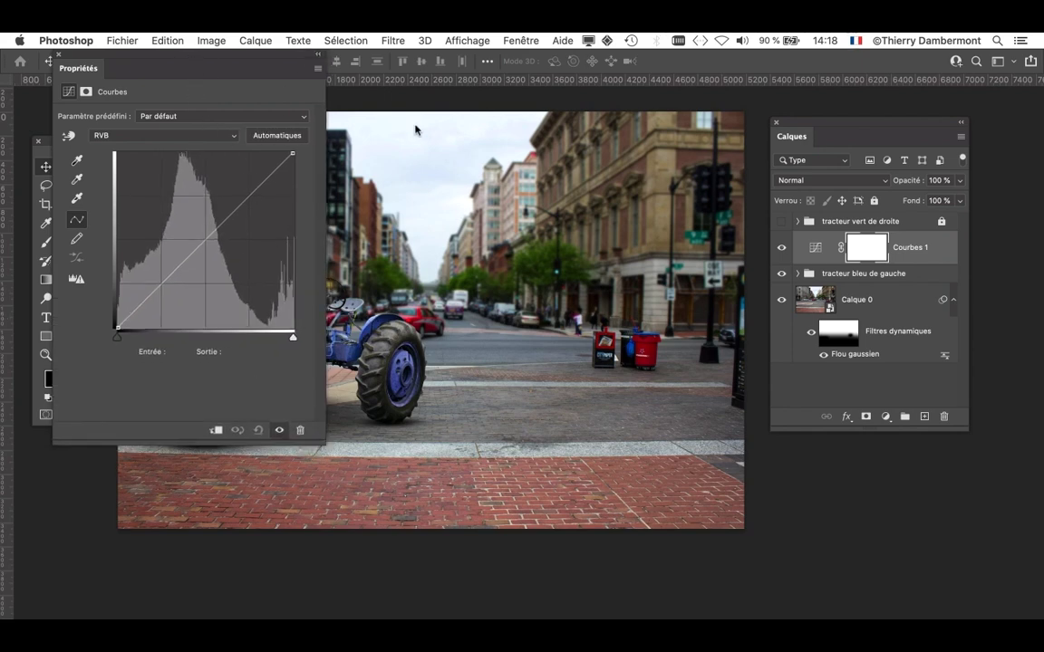
left_click_drag(86, 60, 518, 109)
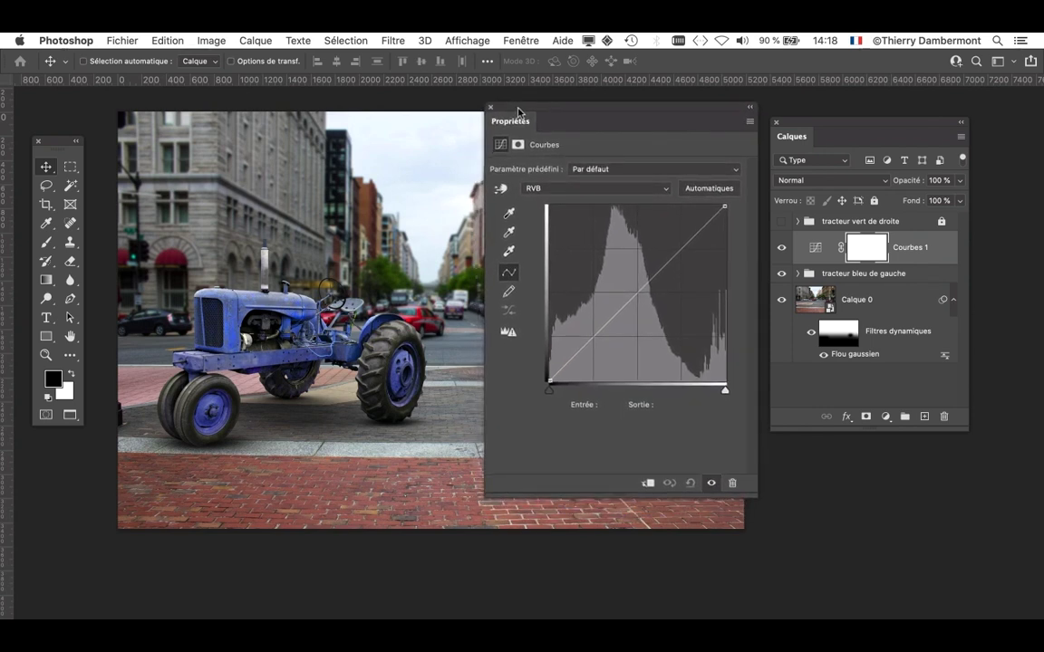
left_click_drag(813, 125, 886, 100)
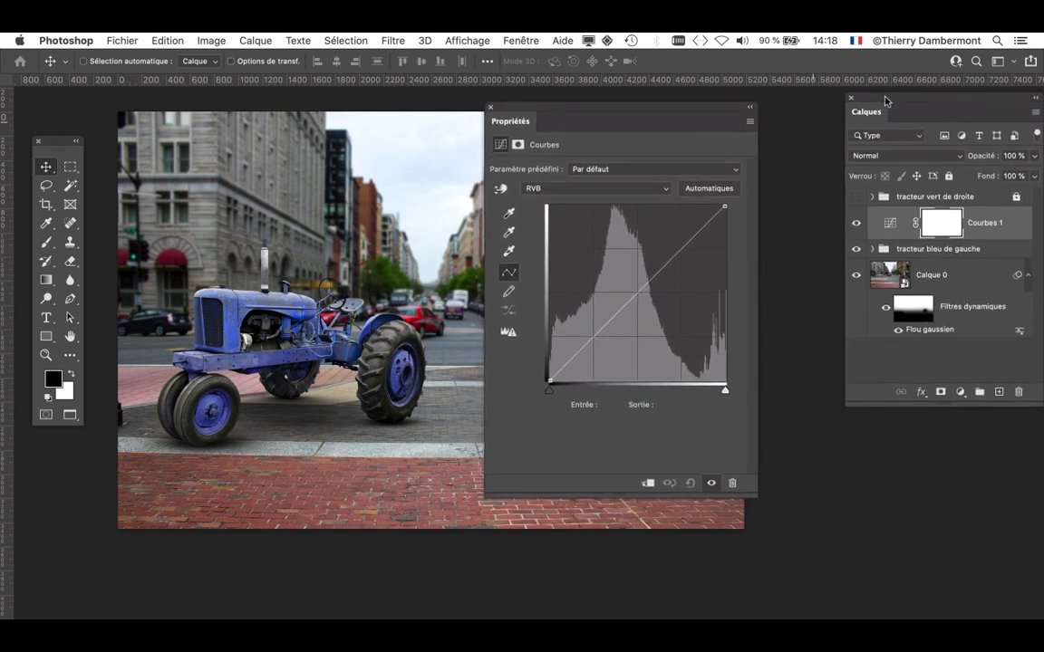
left_click_drag(671, 108, 712, 107)
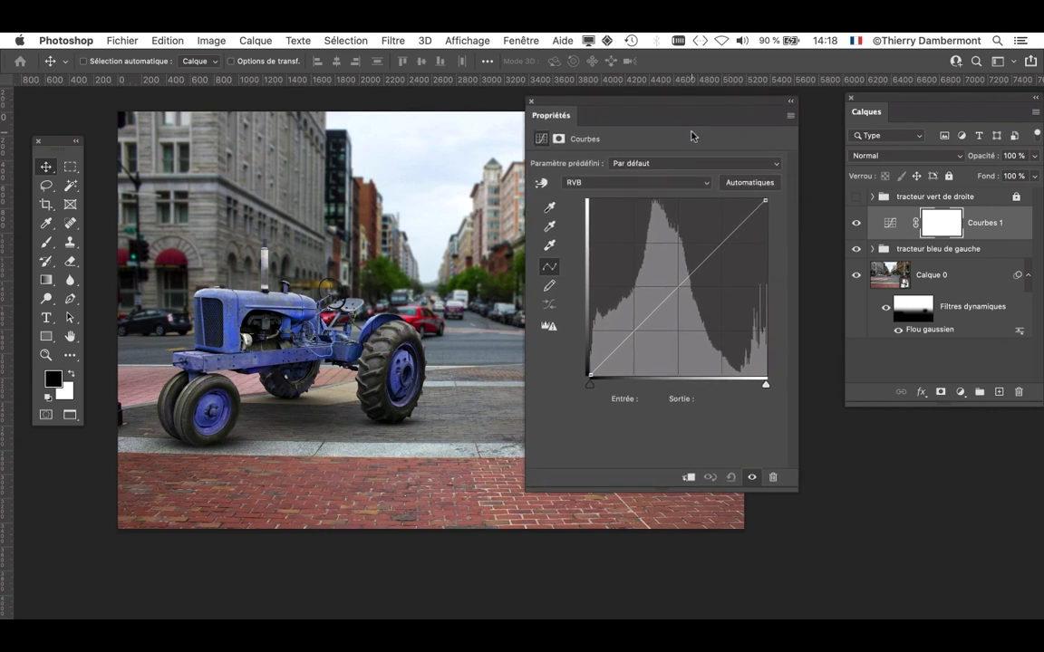
left_click_drag(745, 107, 519, 110)
left_click_drag(897, 99, 652, 115)
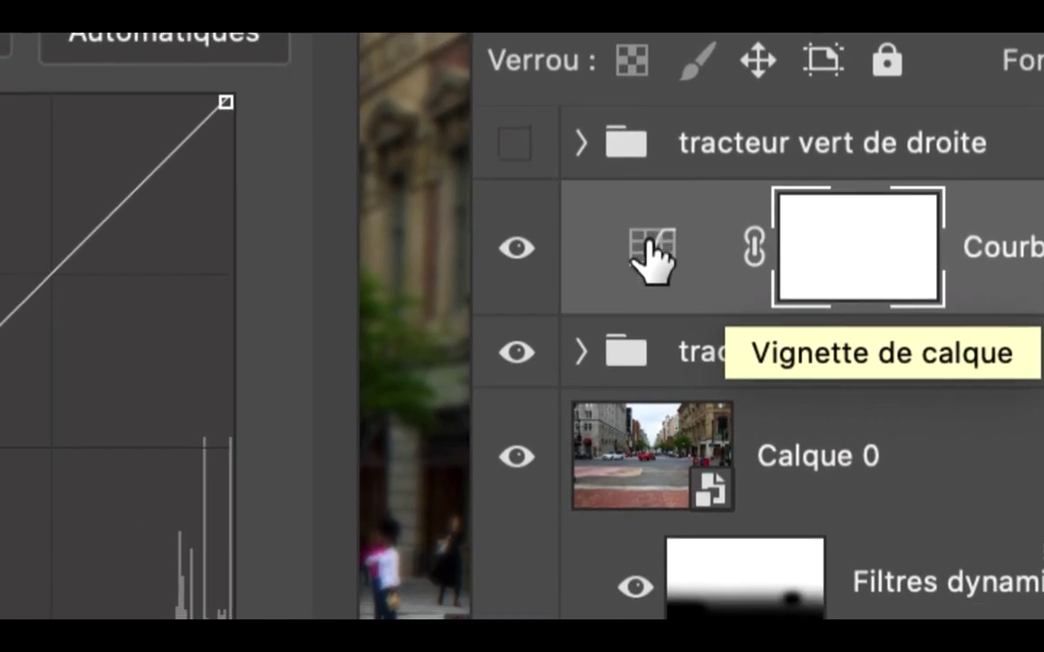
Compare the properties offered for the blue tractor group, Calque 0 and the Curves adjustment layer.
left_click(643, 240)
left_click(660, 350)
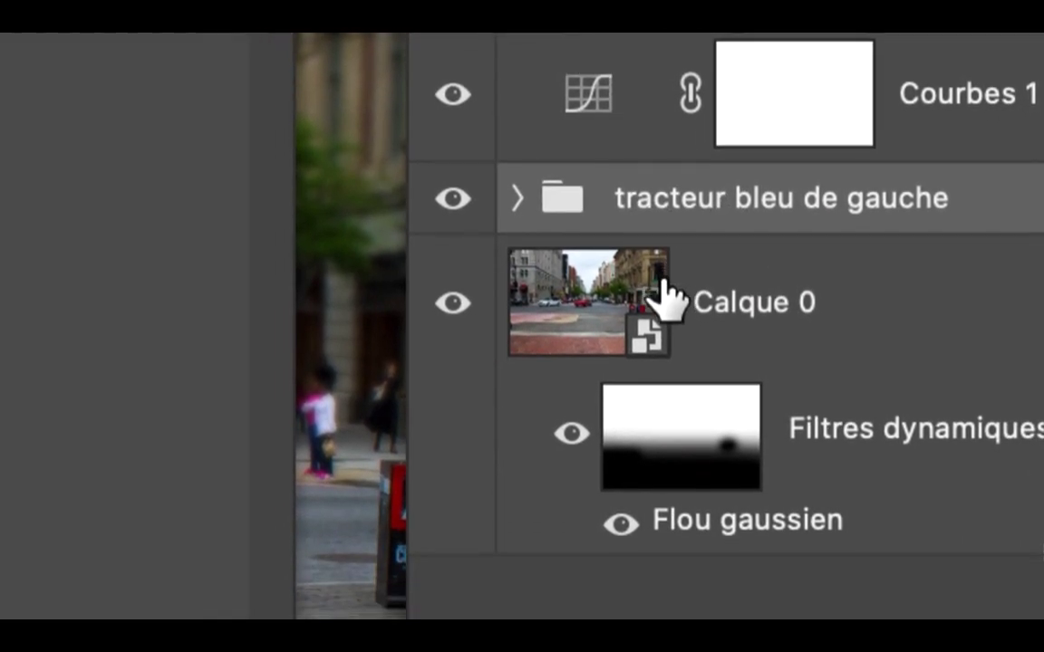
left_click(634, 358)
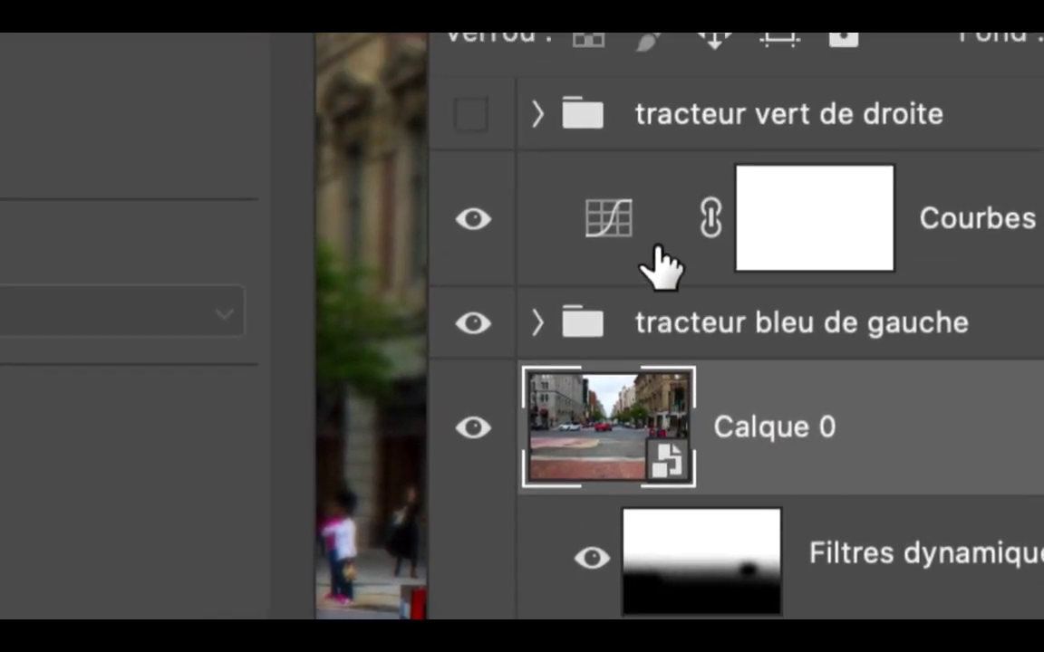
left_click(648, 242)
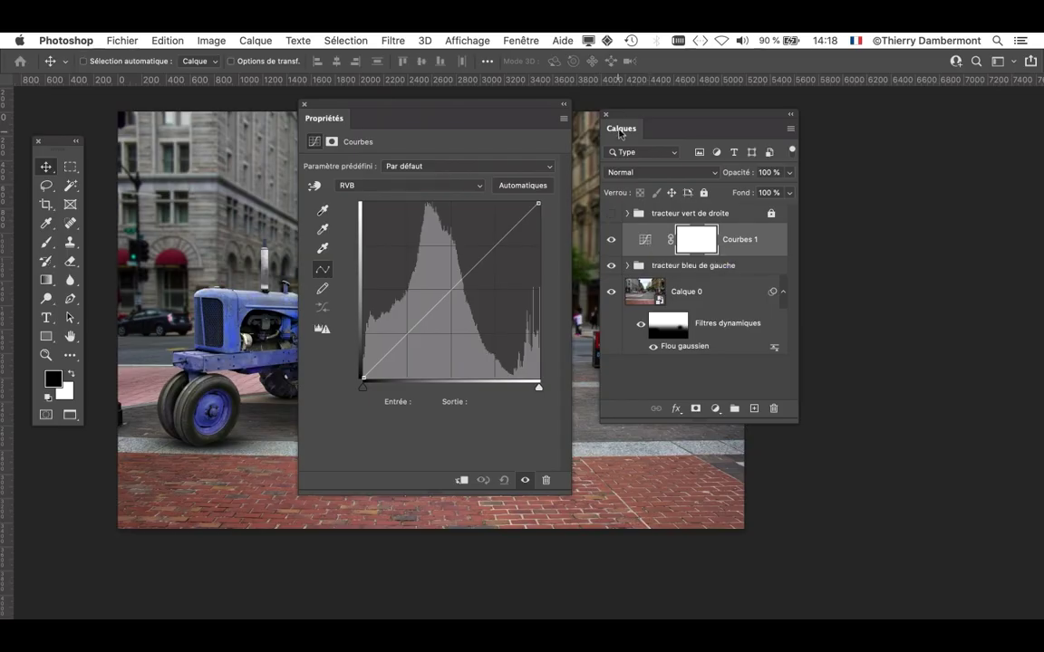
Clear the view of the image and bend the RGB curve from its midpoint, trying lighter and darker settings, to input 85 and output 187.
left_click_drag(627, 118, 888, 337)
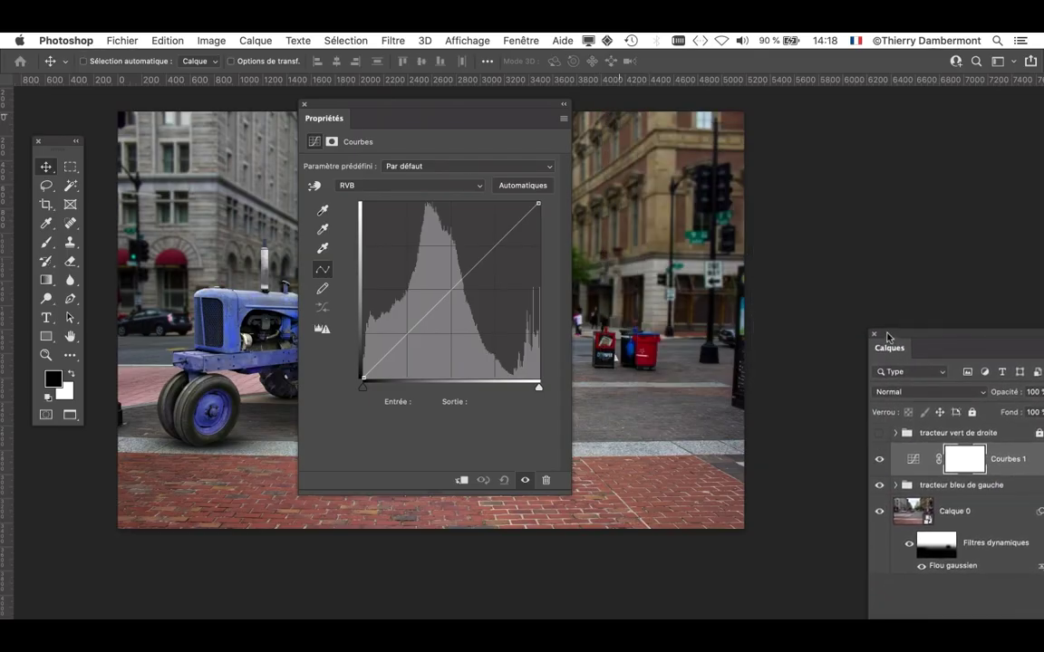
left_click_drag(370, 111, 748, 107)
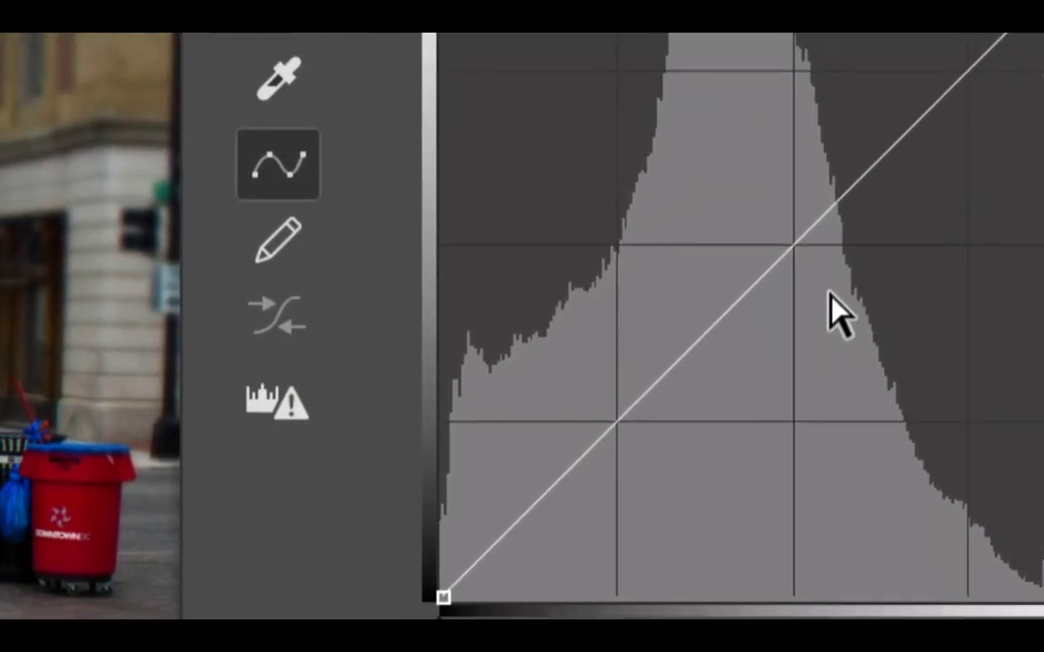
left_click(795, 247)
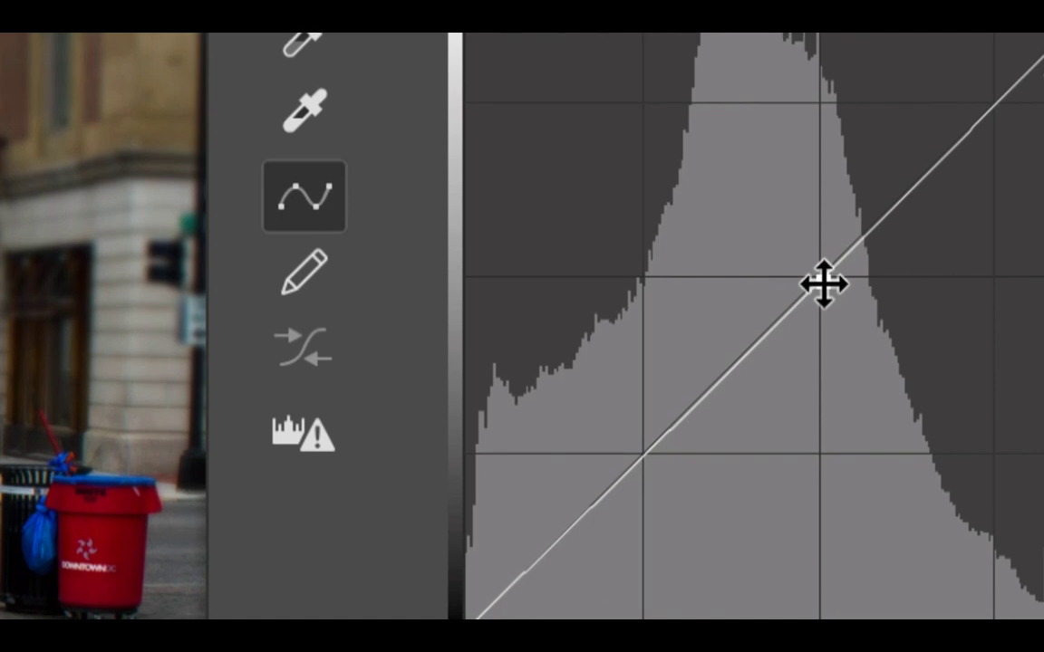
left_click_drag(820, 281, 815, 250)
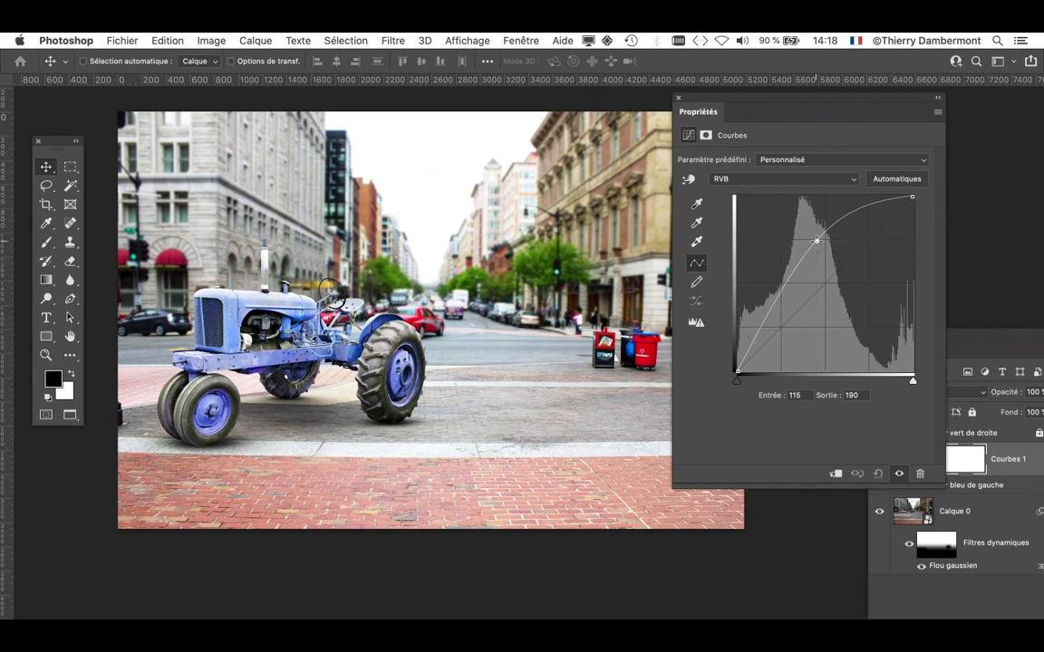
left_click_drag(816, 241, 841, 329)
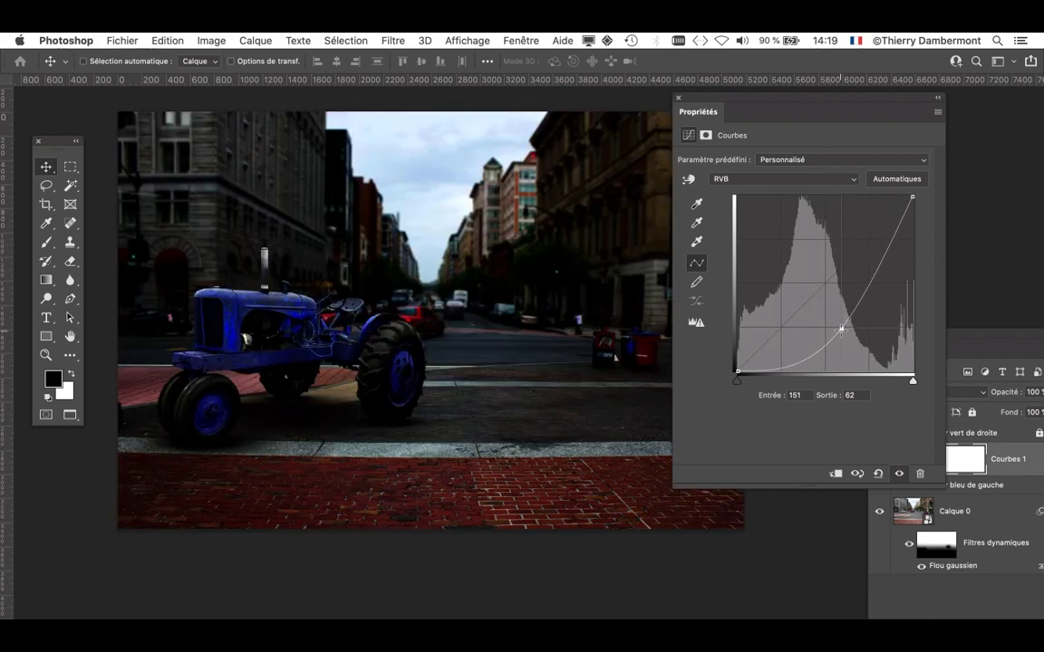
left_click_drag(841, 329, 794, 245)
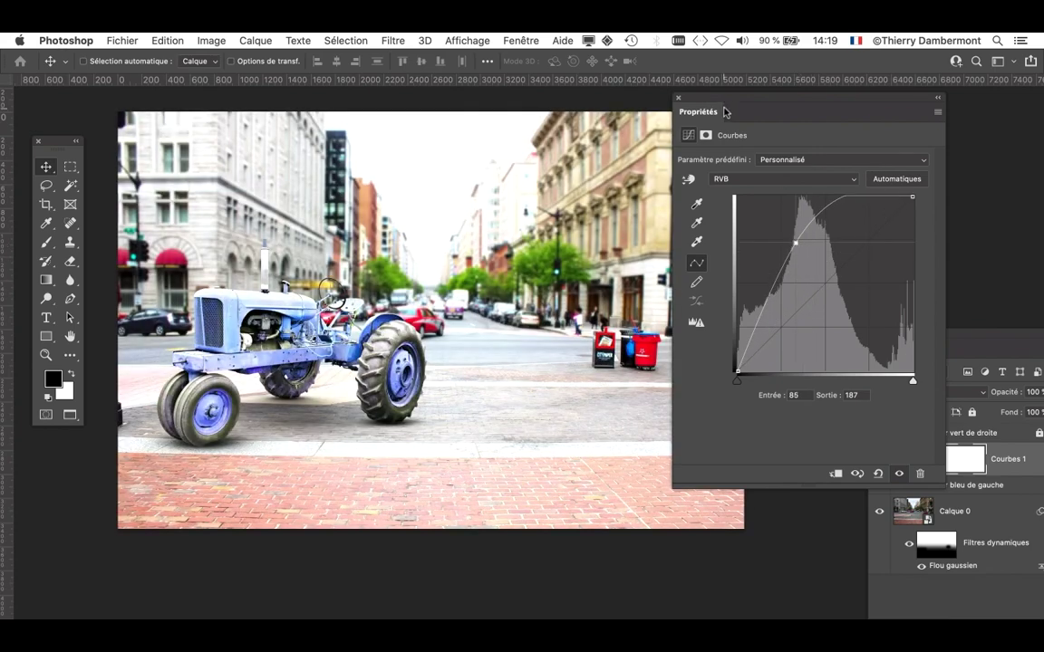
Place the curve settings and layer list side by side and check that reselecting Courbes 1 brings its adjusted curve back.
left_click_drag(724, 111, 537, 107)
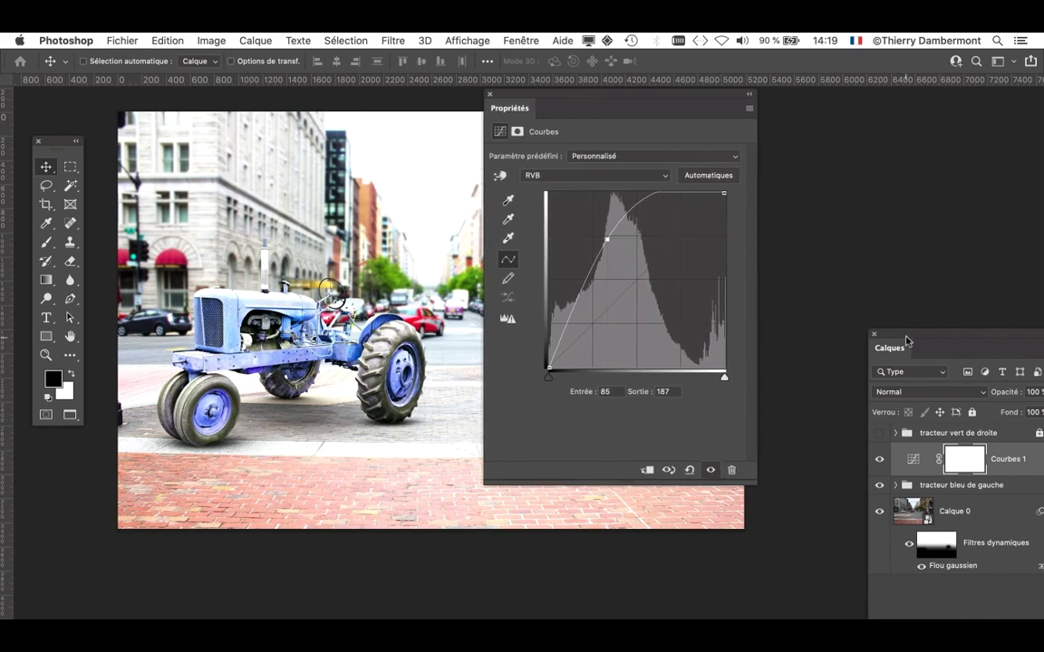
left_click_drag(906, 340, 804, 145)
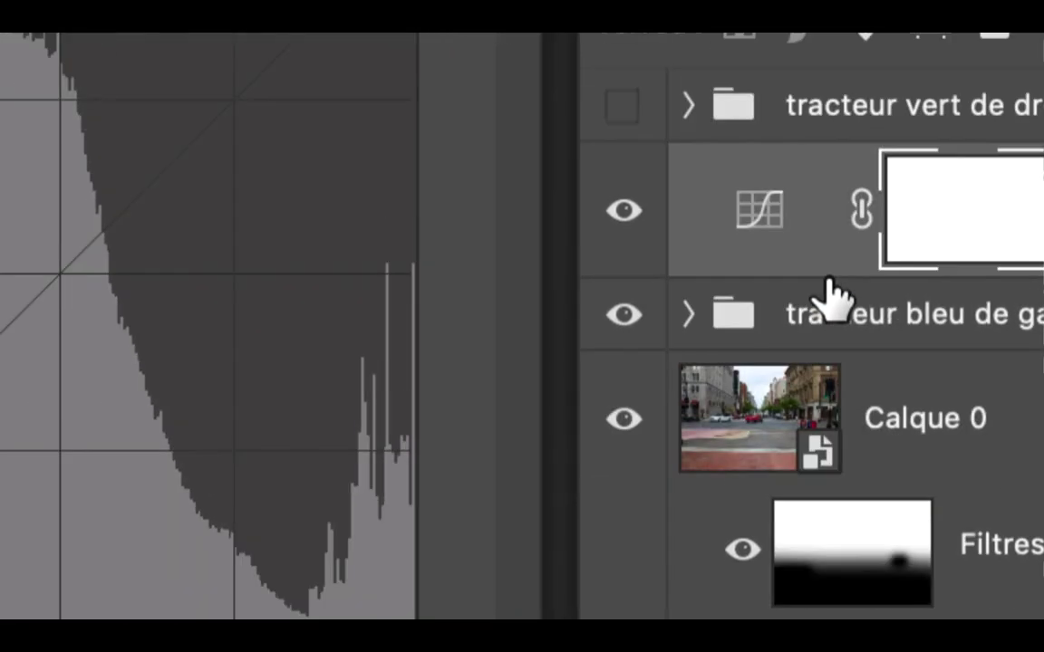
left_click(838, 313)
left_click(976, 393)
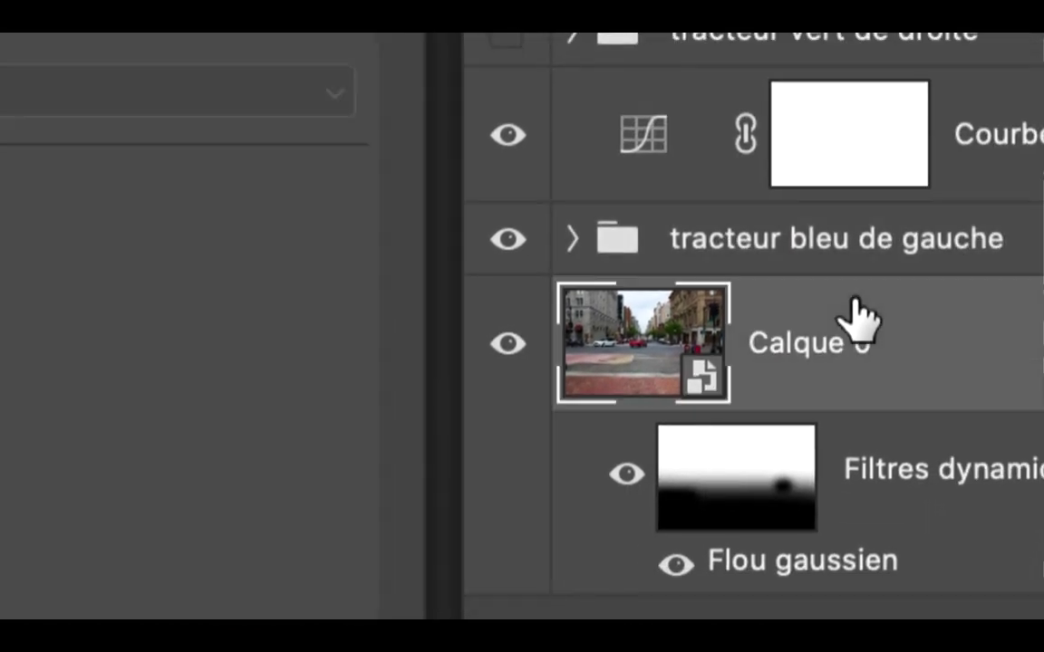
left_click(843, 261)
left_click(710, 155)
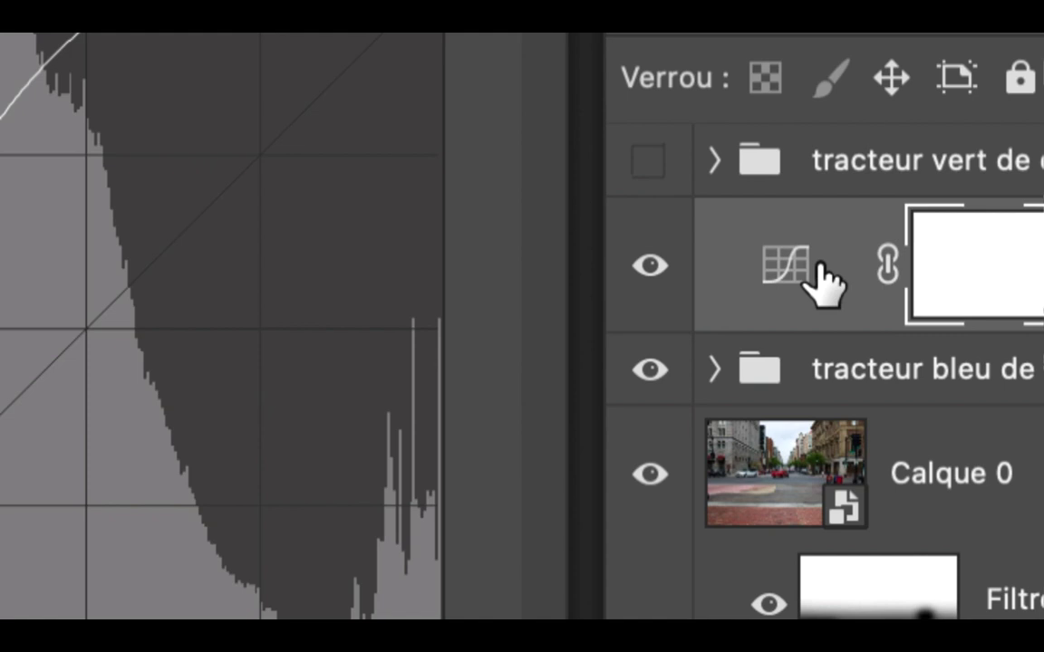
Move the Courbes 1 adjustment layer below the tracteur bleu de gauche group, directly above Calque 0.
left_click_drag(824, 282, 897, 288)
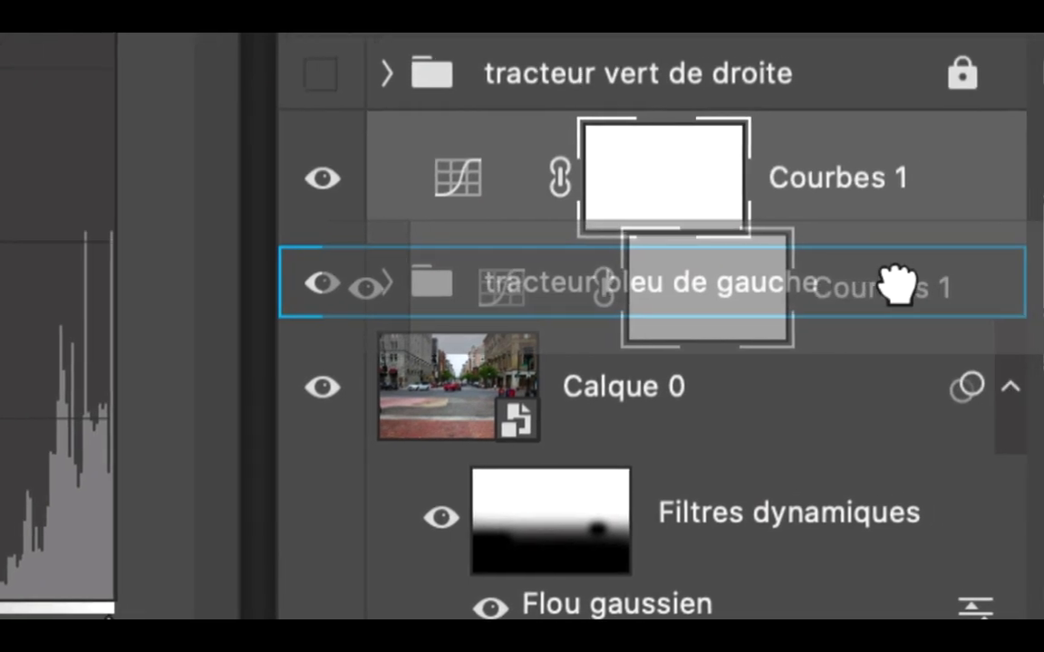
left_click_drag(897, 288, 896, 292)
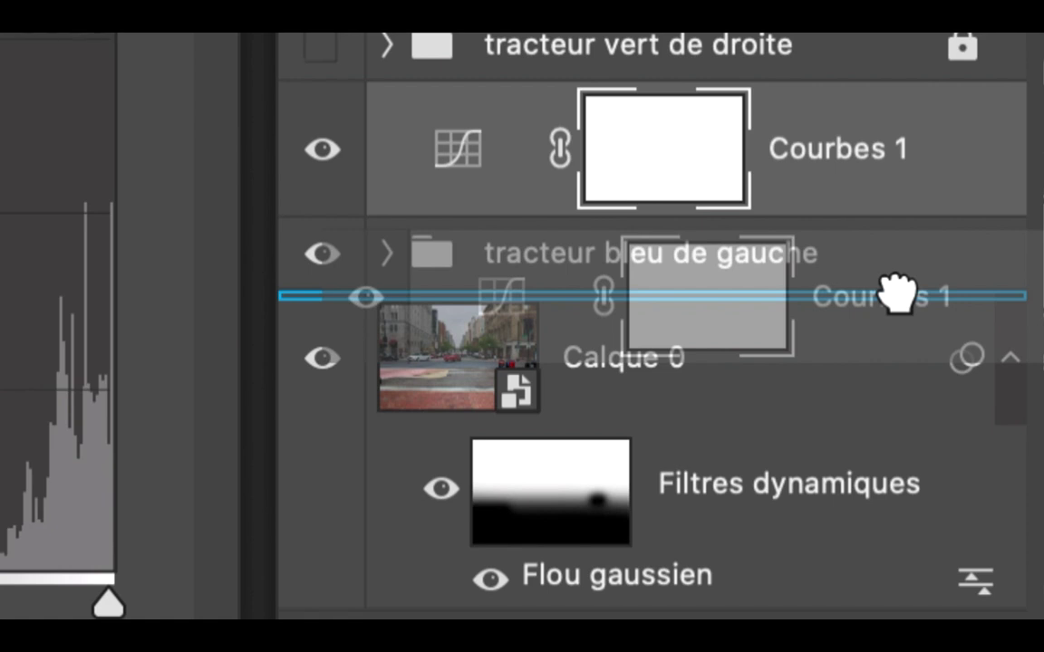
left_click_drag(897, 292, 901, 303)
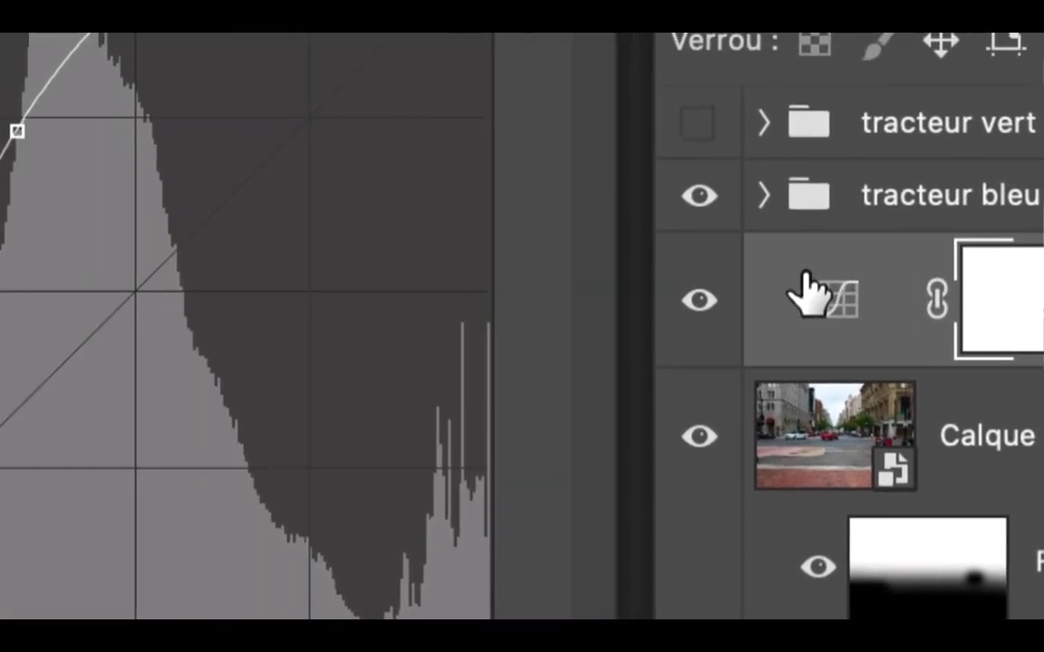
left_click(820, 192)
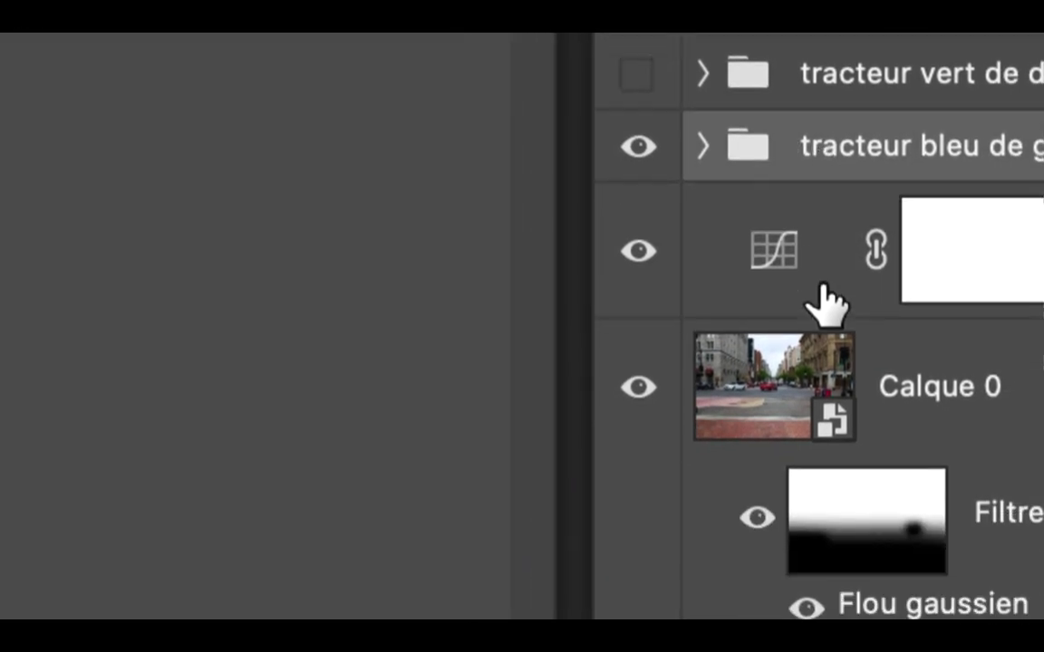
left_click(846, 400)
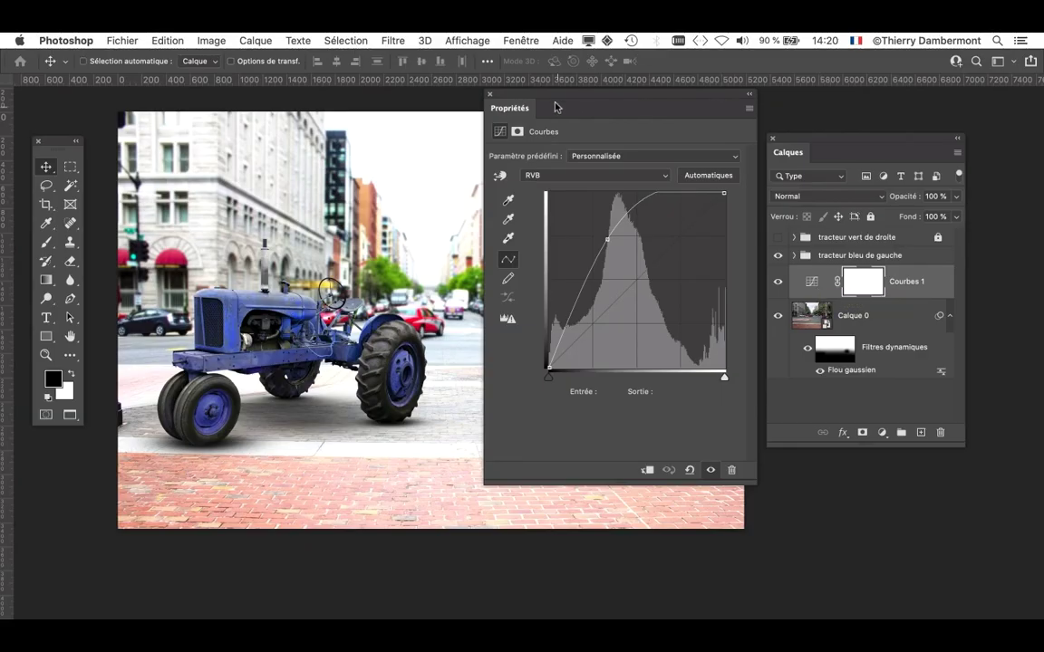
Reshape the Courbes 1 RGB curve to input 116 and output 200, keeping the layer list uncovered.
left_click_drag(580, 104, 691, 73)
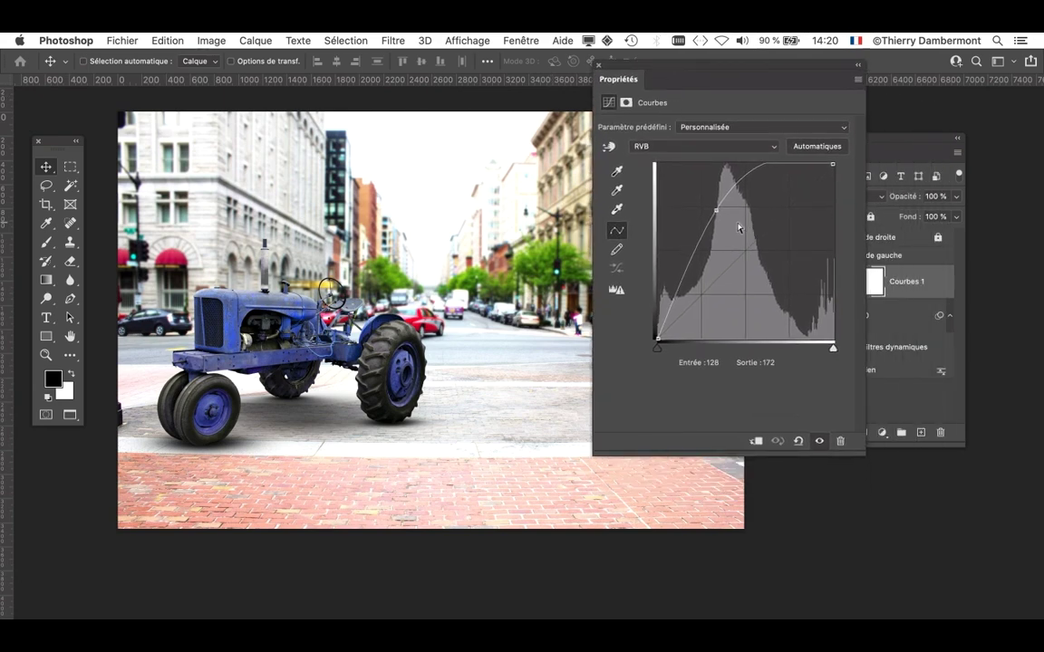
left_click_drag(715, 210, 738, 201)
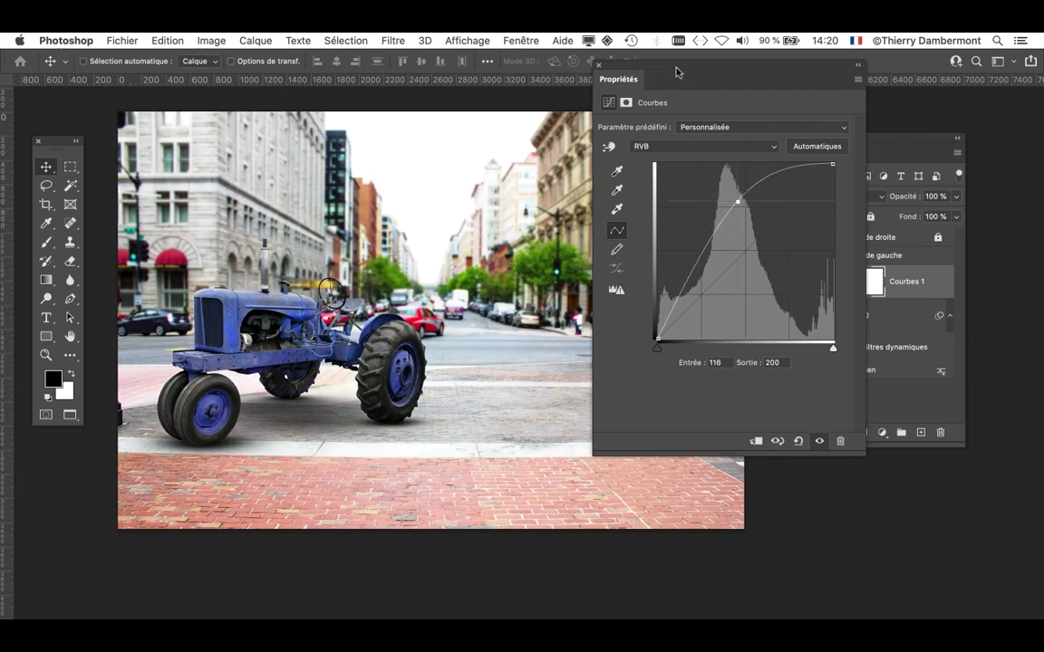
left_click_drag(676, 71, 556, 73)
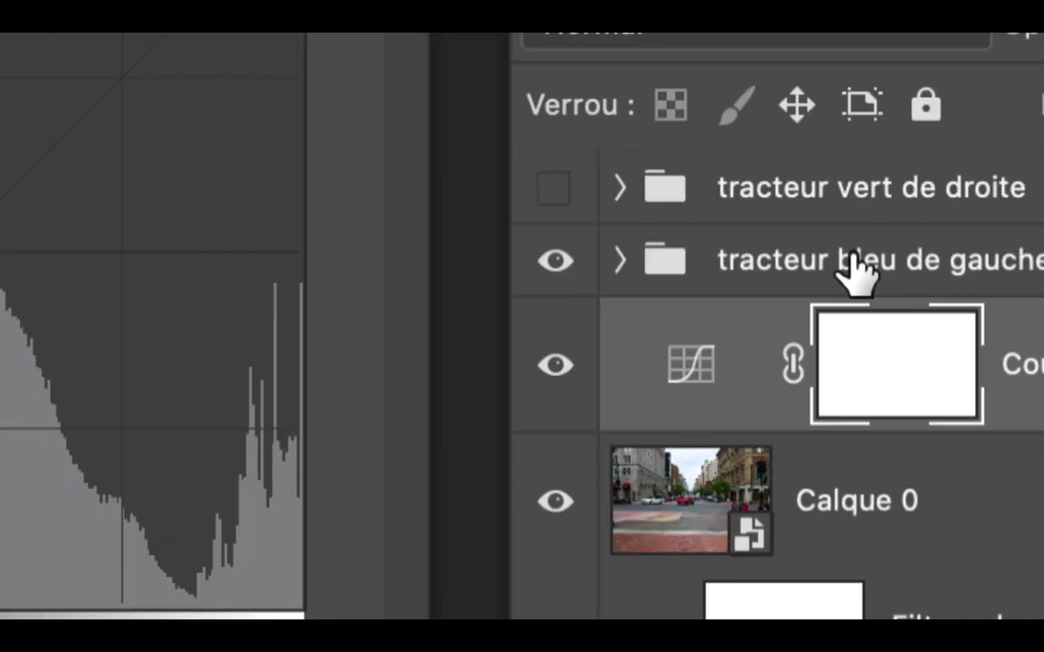
Add a second Curves adjustment layer directly above the tracteur bleu de gauche group.
left_click(852, 272)
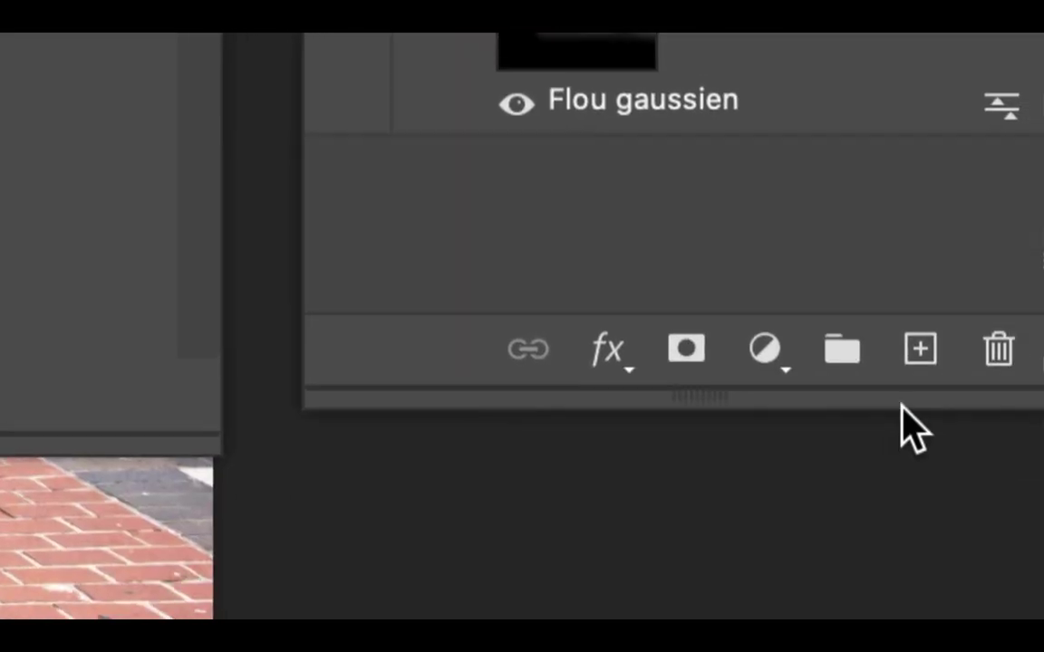
left_click(766, 352)
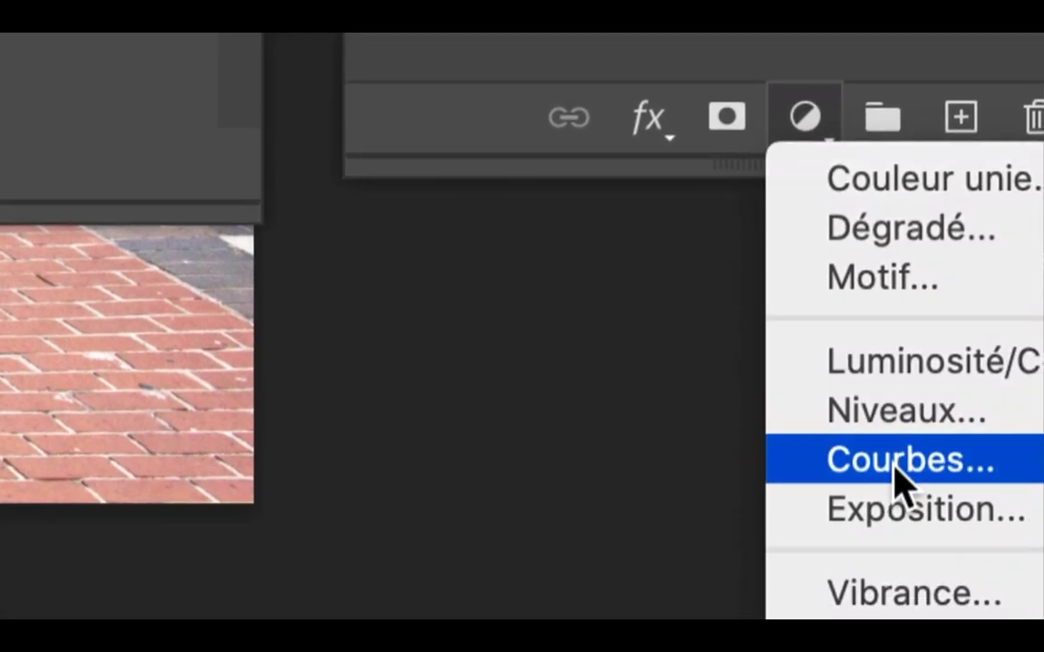
left_click(894, 466)
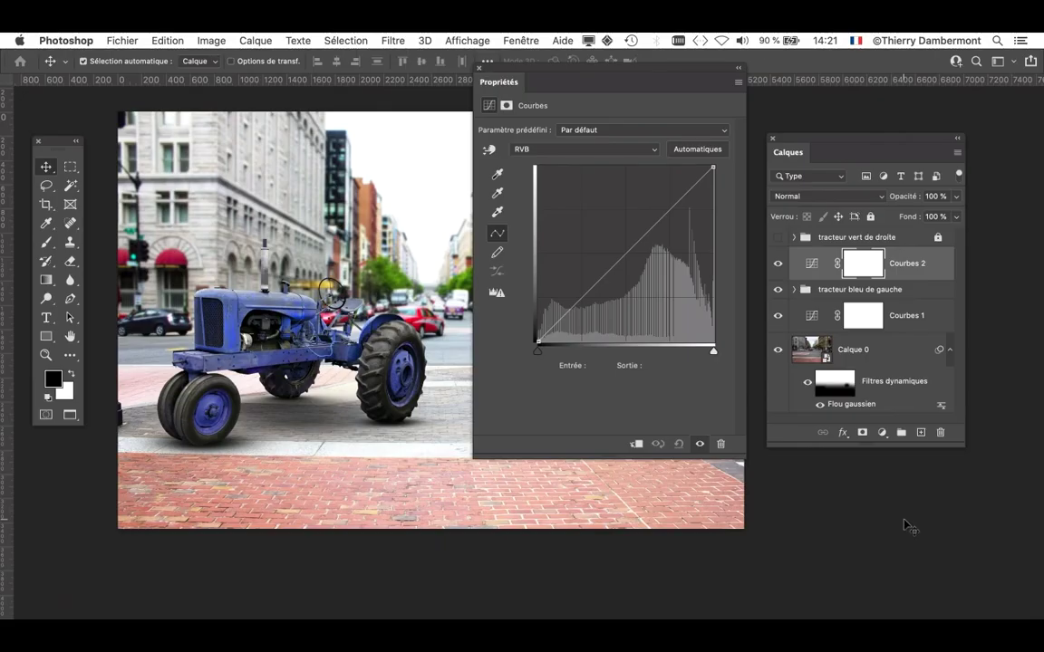
Clear the view of the image and raise the new layer's RGB curve to input 91 and output 179.
left_click_drag(831, 136, 1002, 340)
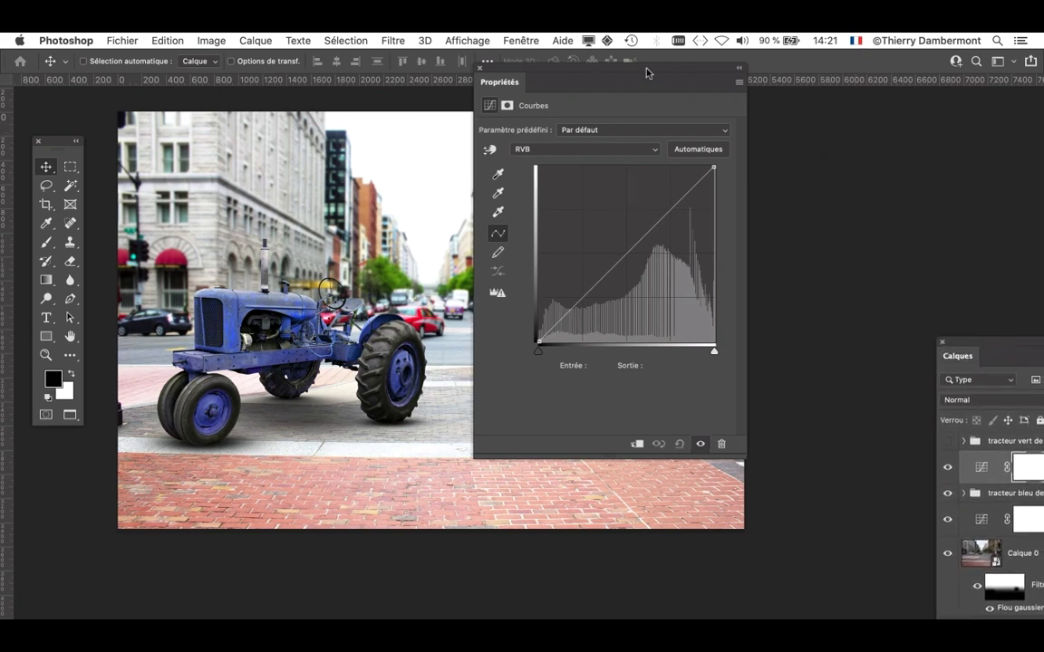
left_click_drag(645, 71, 799, 122)
left_click_drag(788, 298, 753, 268)
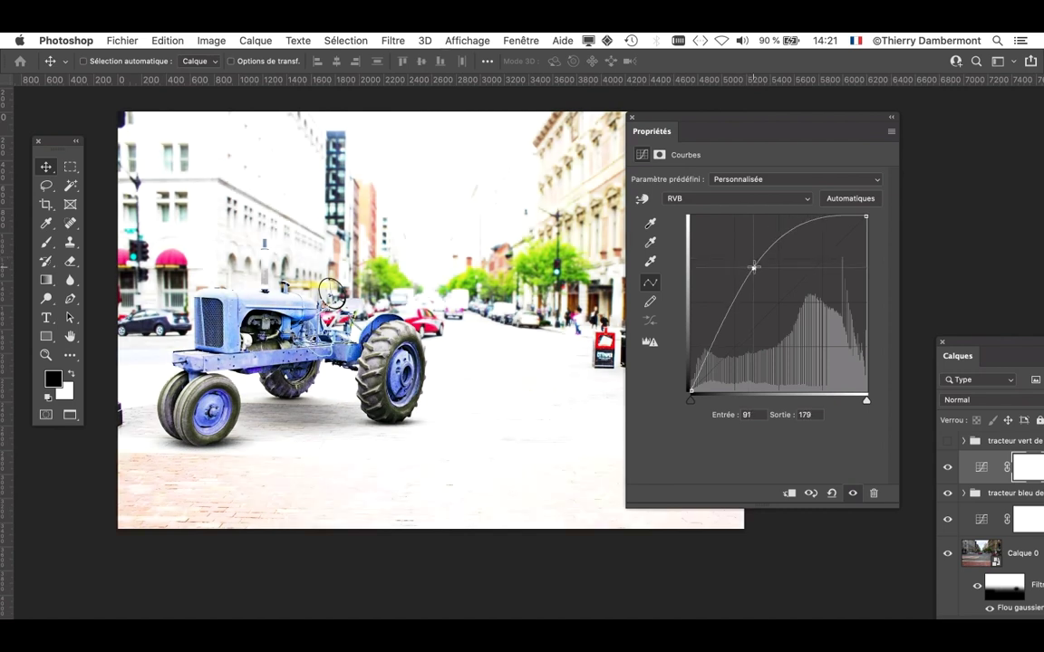
Move the curve settings off the image and widen the layer list to make room for longer layer names.
left_click_drag(692, 121, 567, 111)
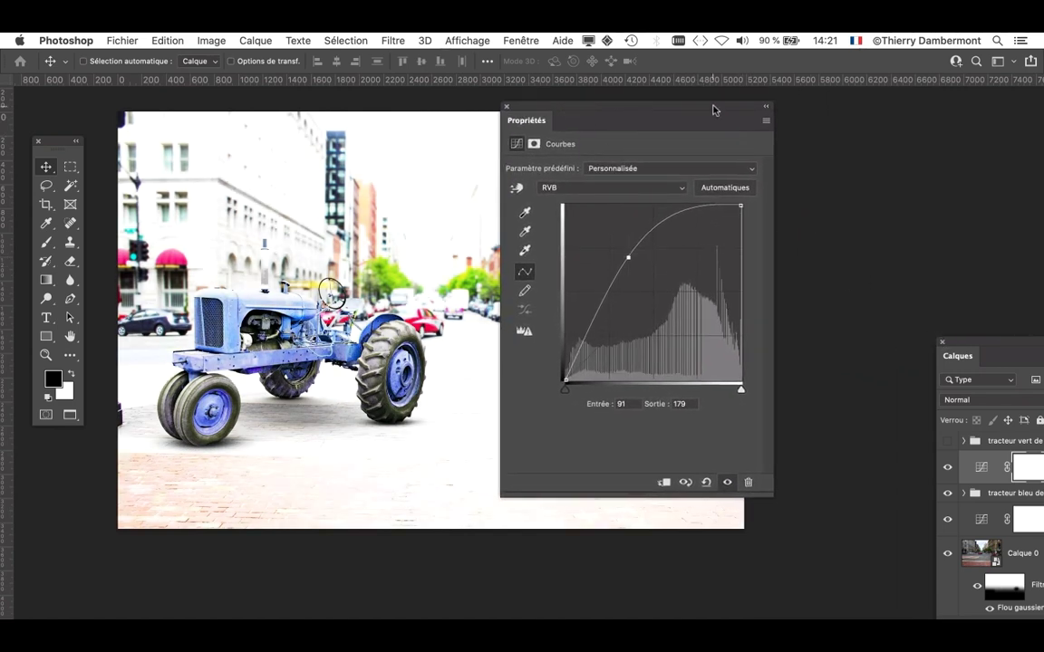
left_click_drag(707, 105, 253, 468)
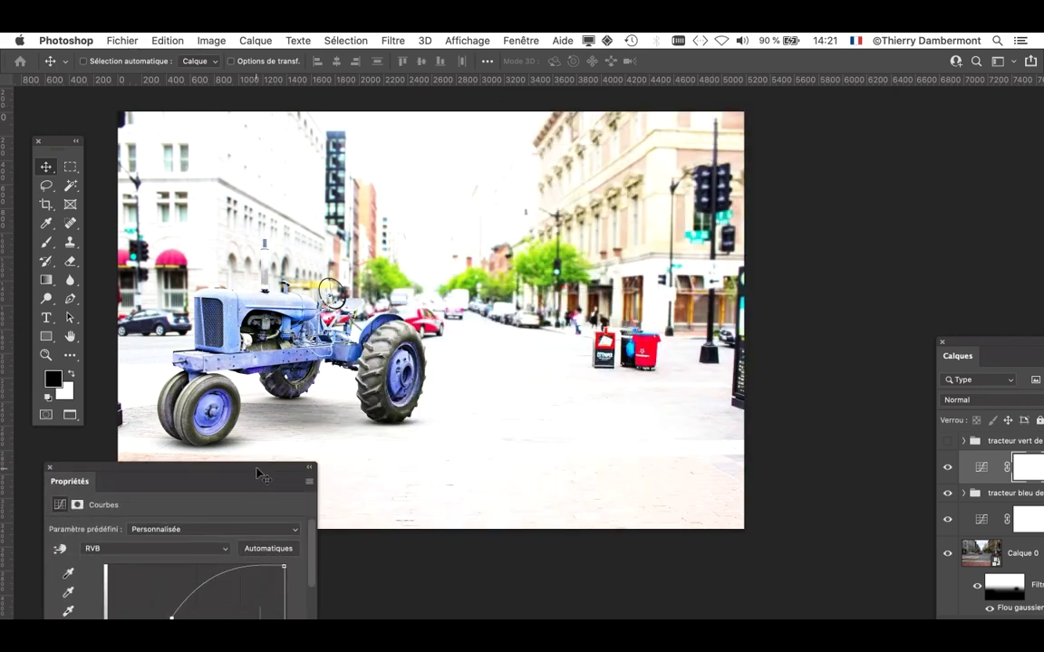
left_click_drag(949, 343, 516, 170)
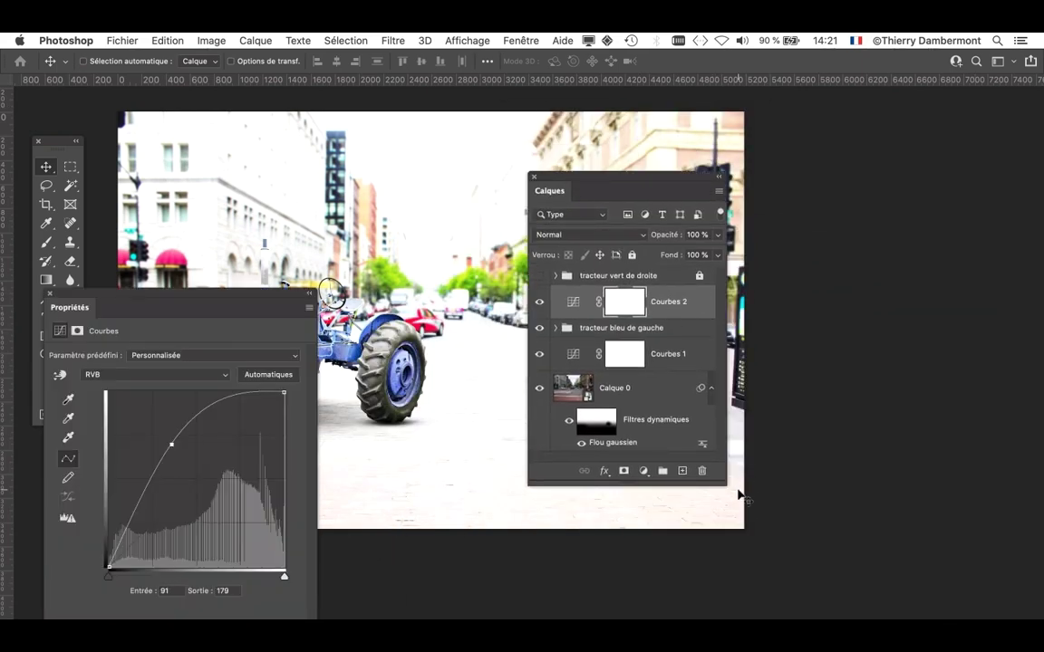
left_click_drag(741, 489, 878, 464)
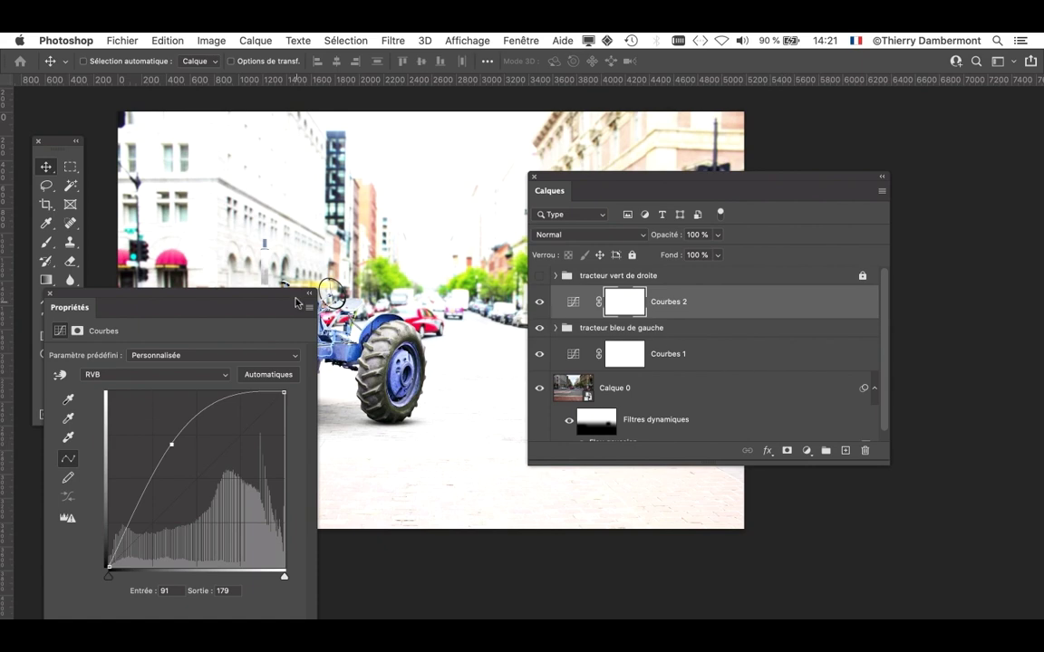
left_click_drag(295, 302, 815, 583)
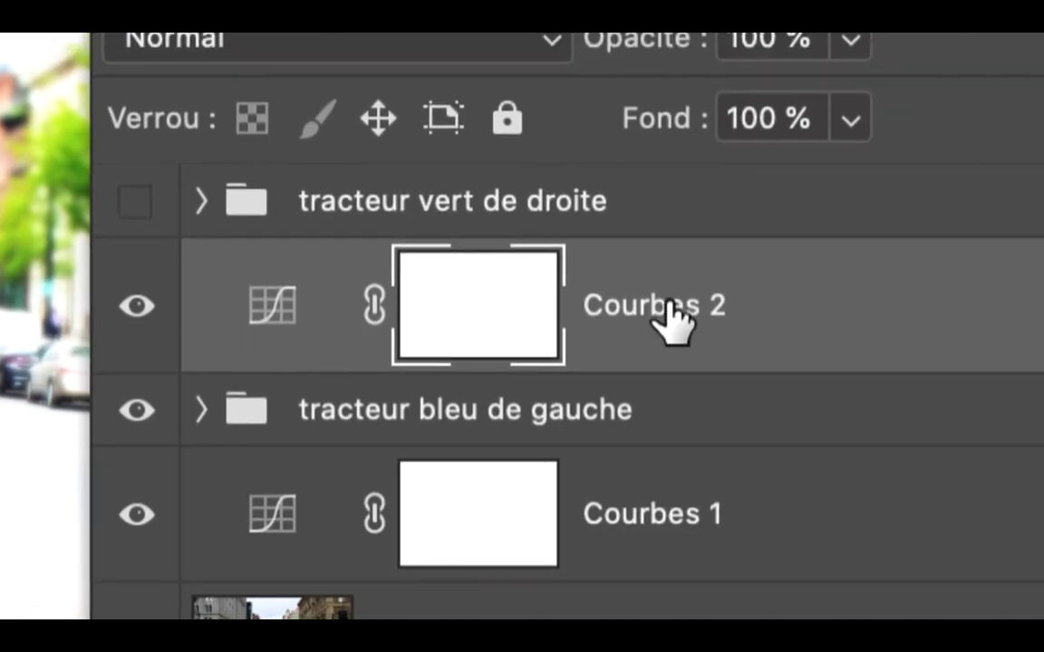
Rename the Courbes 2 layer as "réglage pour tracteur bleu de gauche".
double_click(684, 290)
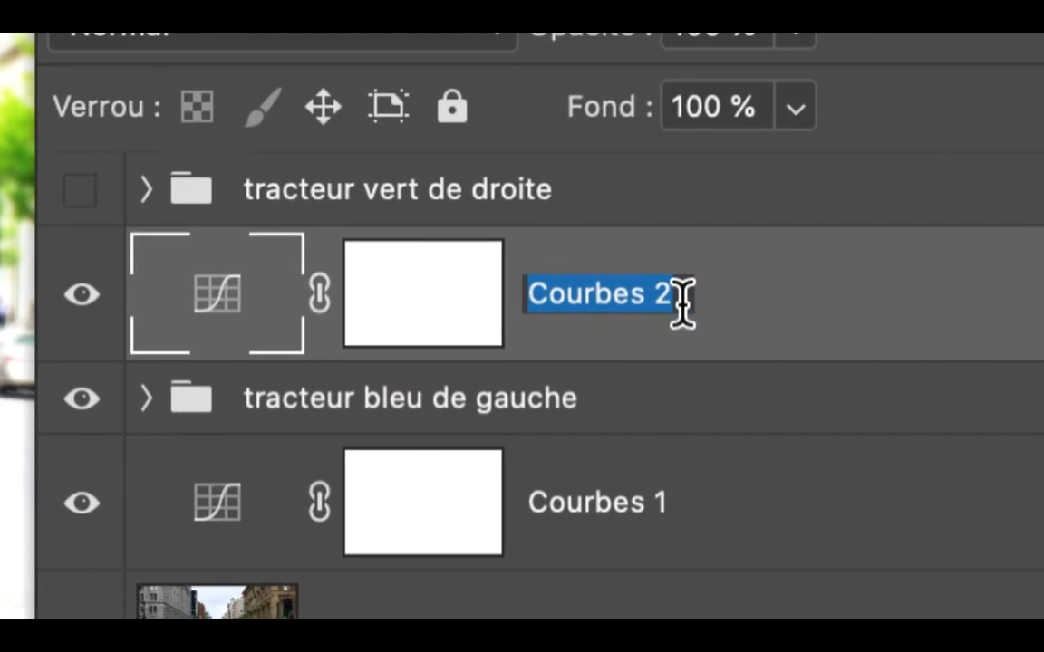
type("mo")
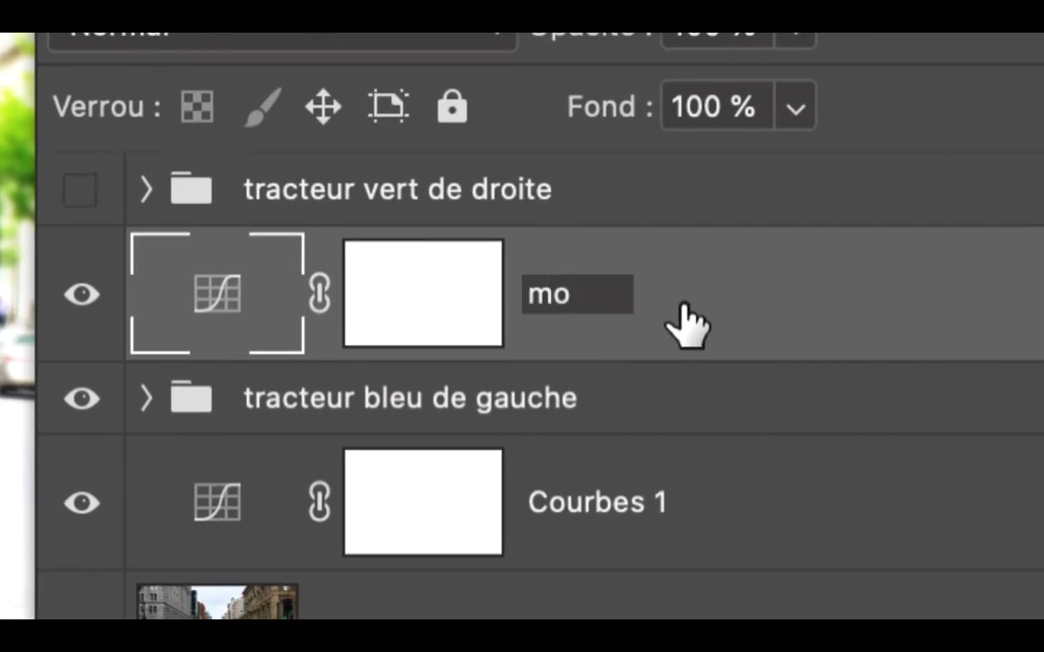
key("BackSpace")
key("BackSpace")
type("régl")
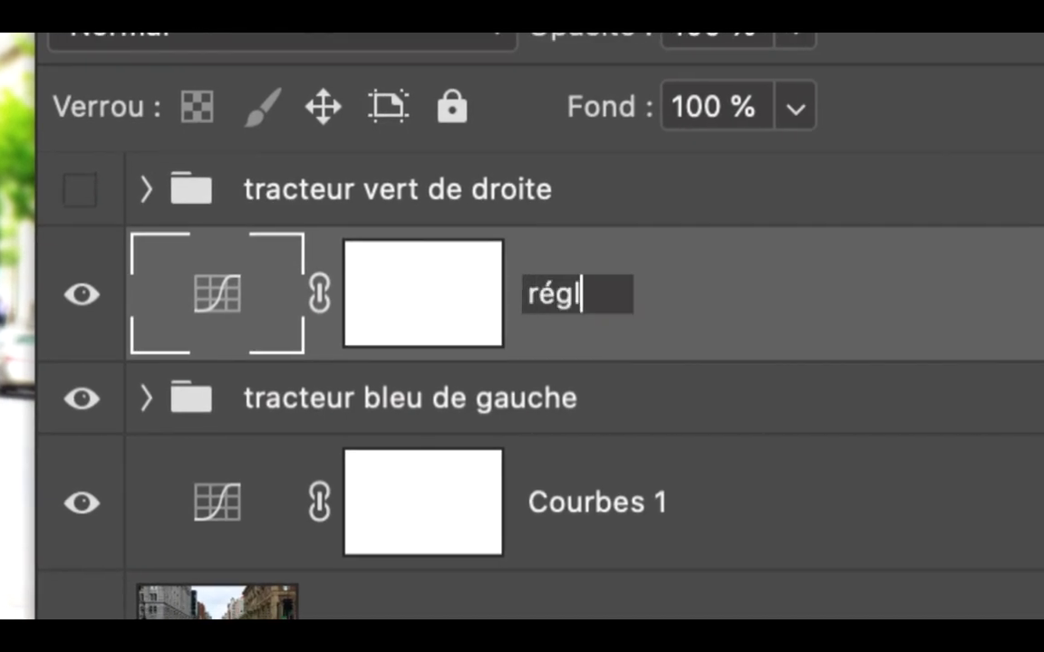
type("age pour btracy")
key("BackSpace")
key("BackSpace")
key("BackSpace")
key("BackSpace")
key("BackSpace")
key("BackSpace")
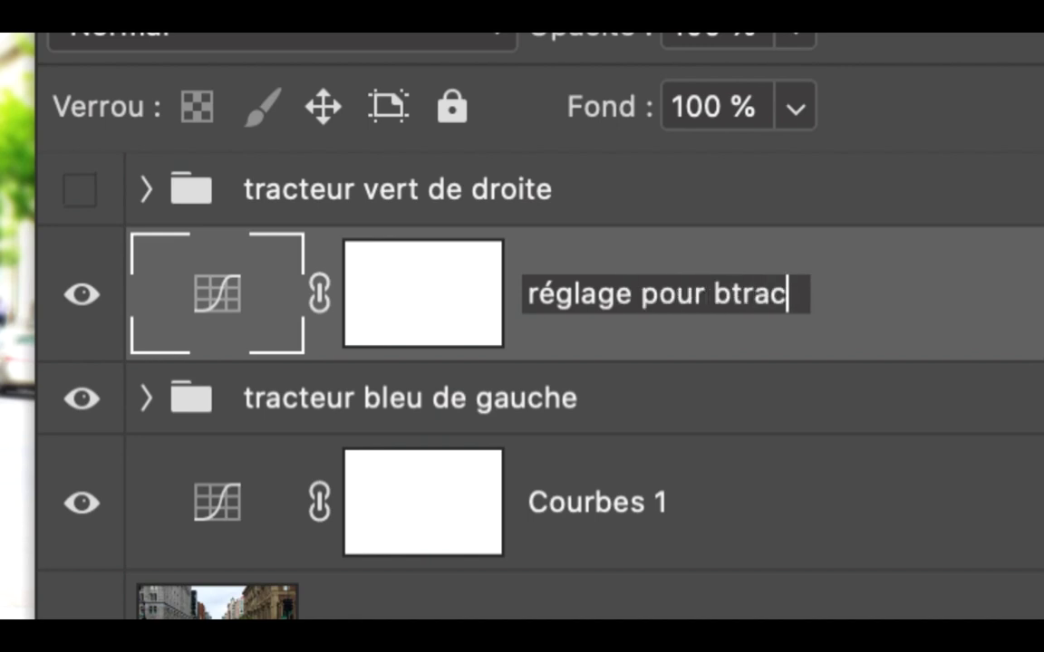
type("tracte")
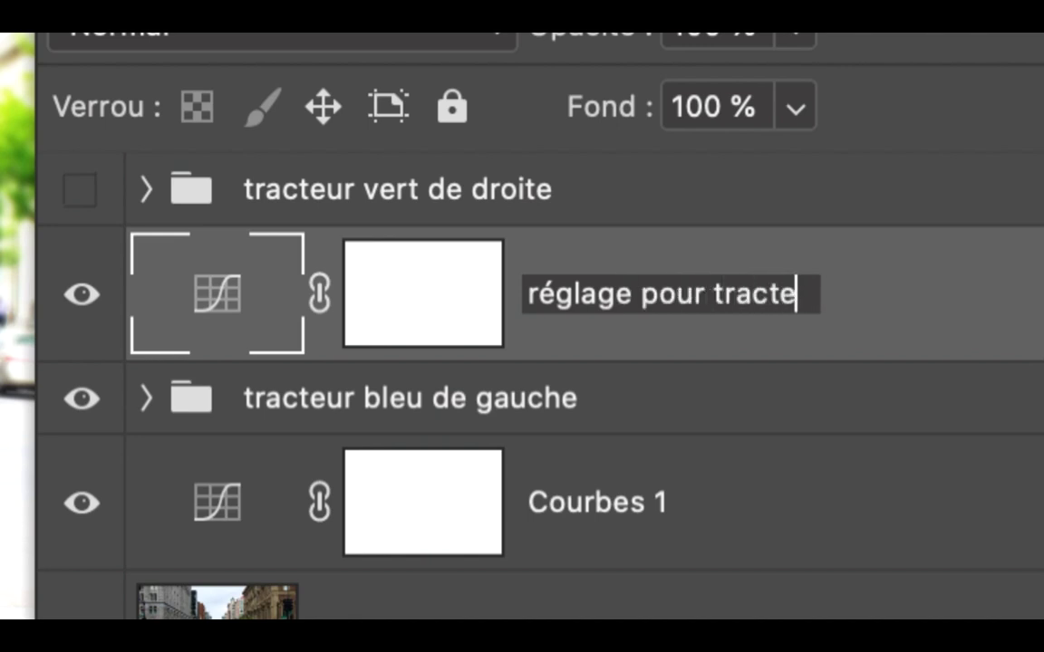
type("ur bleu de gauche")
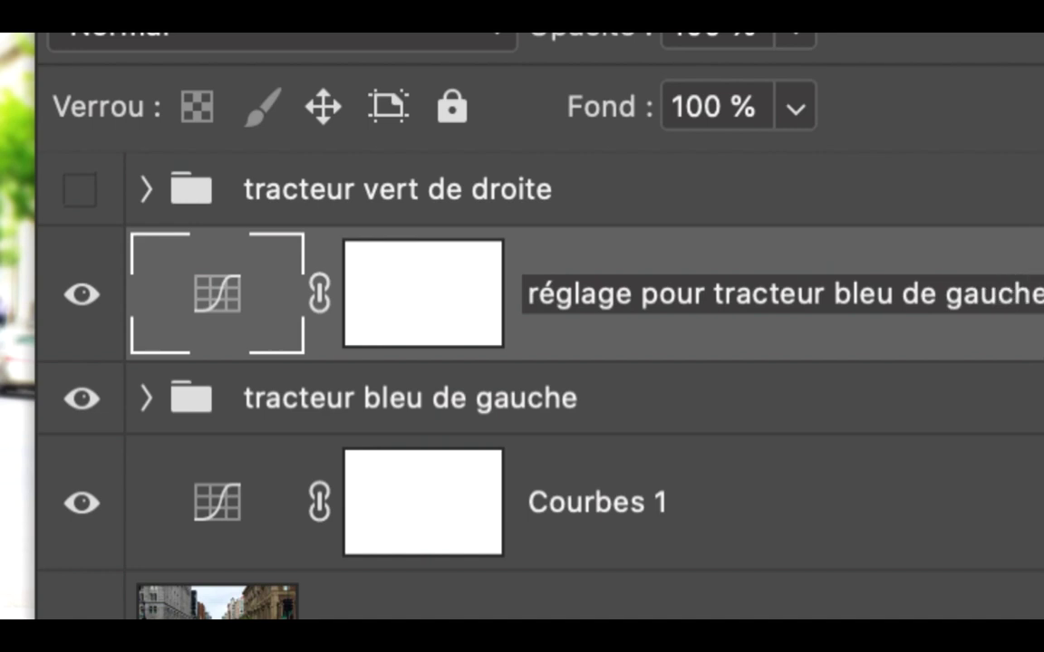
key("Return")
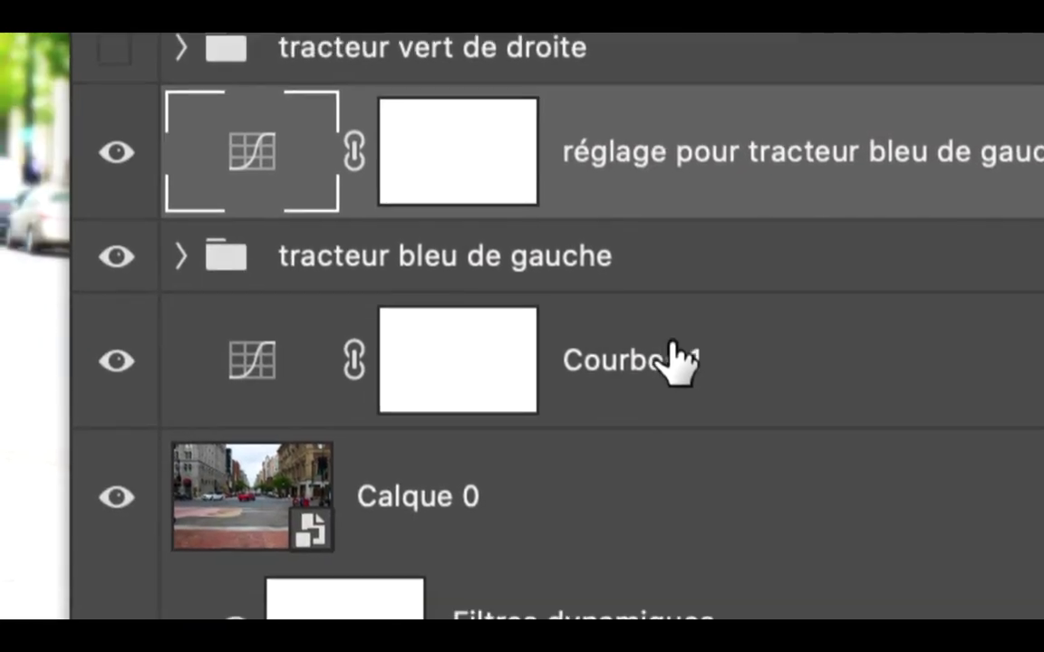
Rename the Courbes 1 layer as "réglage pour le décor".
left_click(597, 506)
double_click(656, 350)
type("régl")
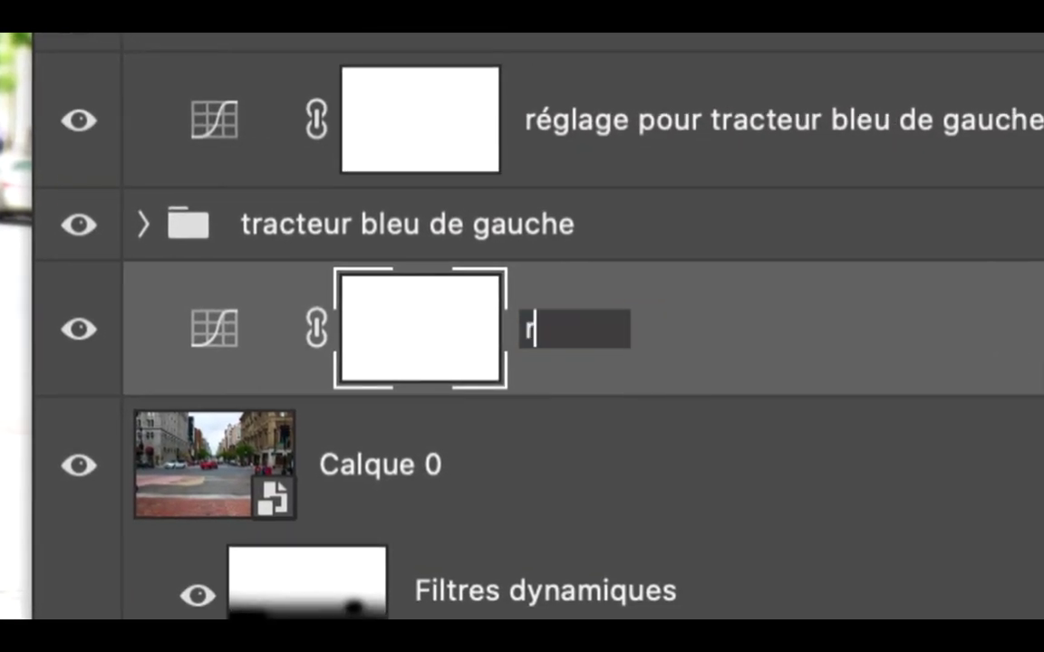
type("age pour le décor")
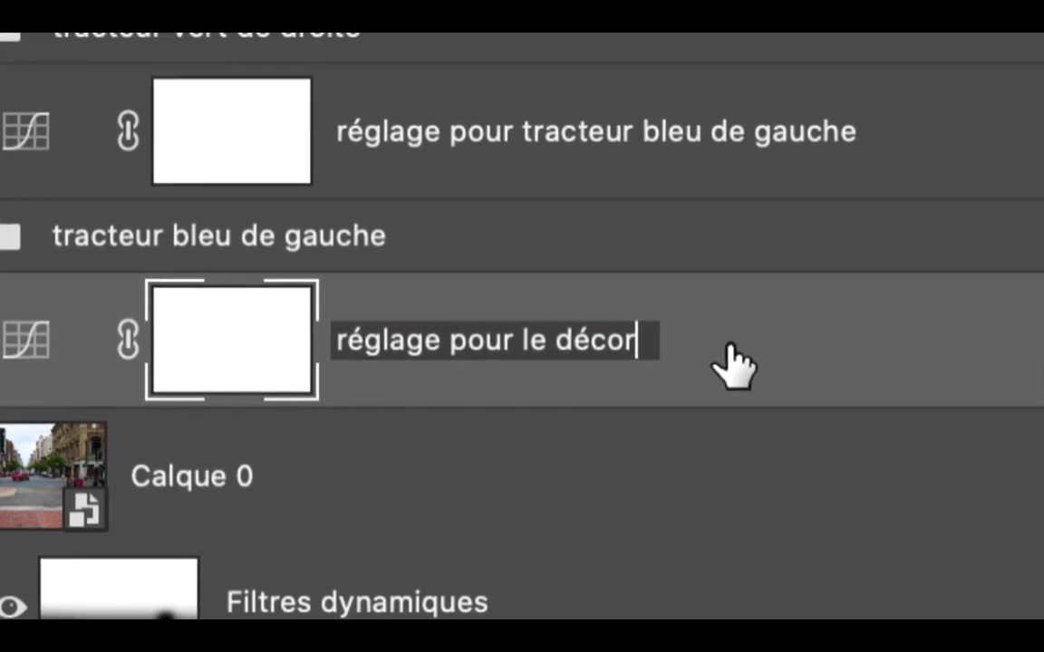
key("Return")
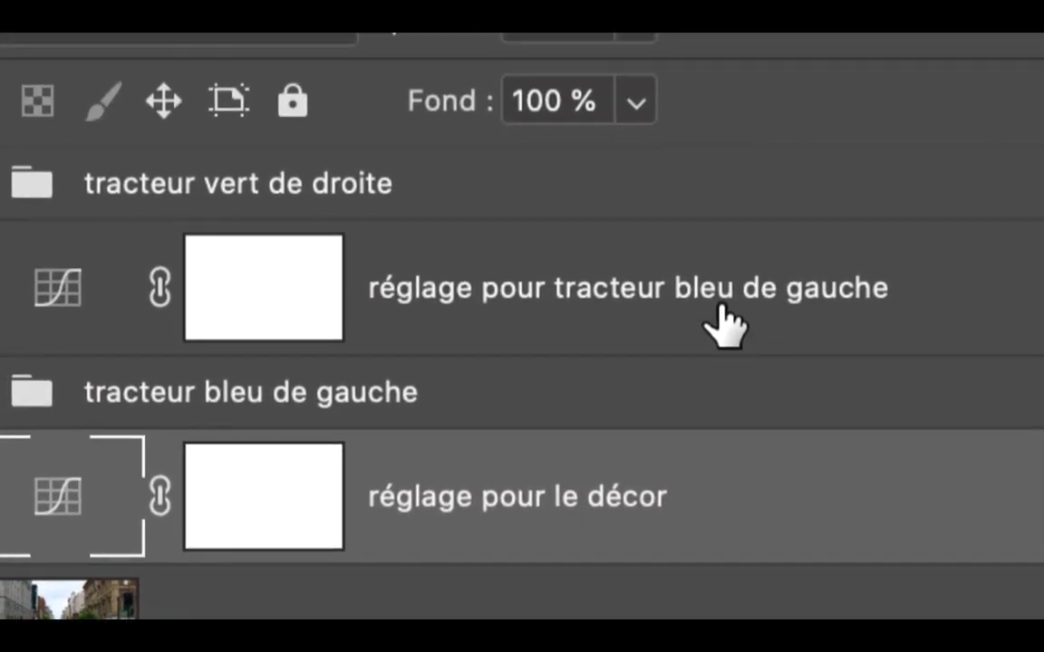
Clip the "réglage pour tracteur bleu de gauche" curves layer to the tracteur bleu de gauche group below it.
left_click(723, 323)
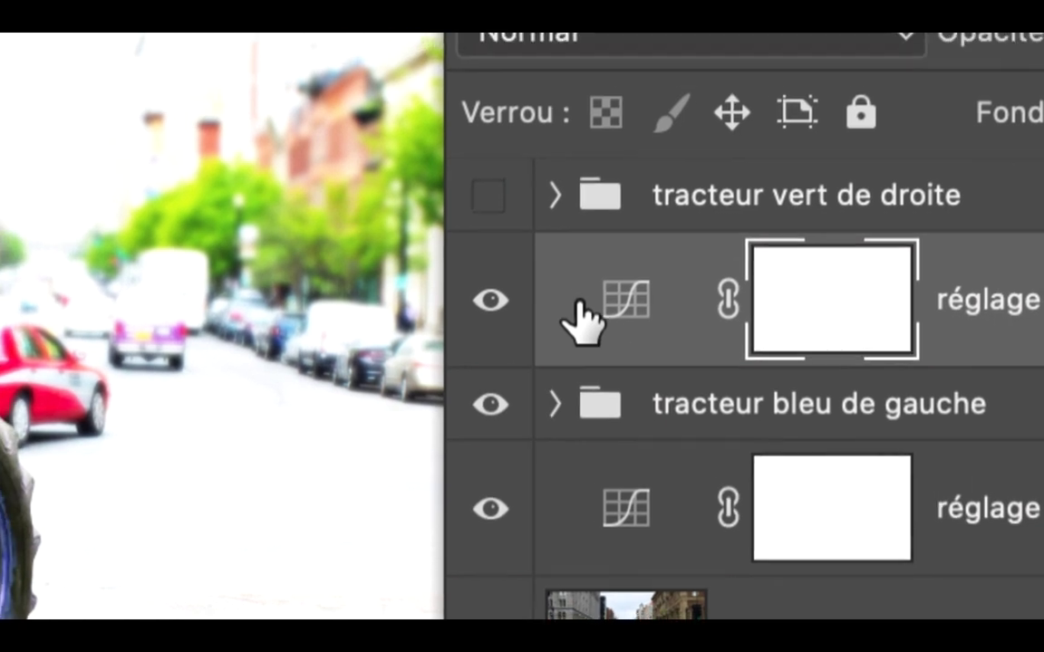
left_click_drag(553, 279, 554, 278)
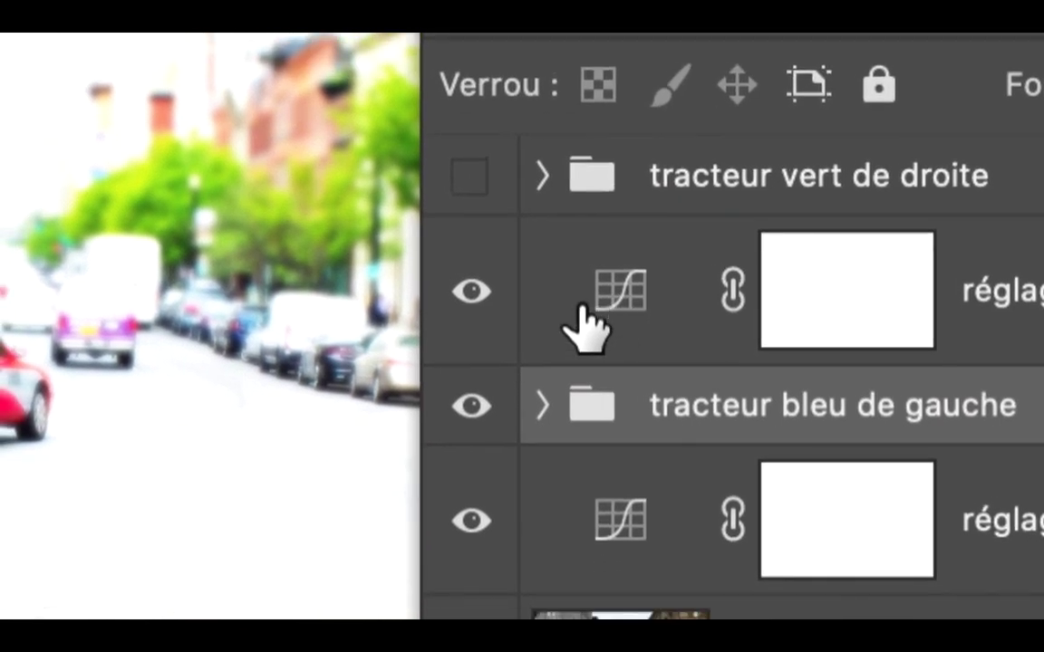
left_click(584, 326)
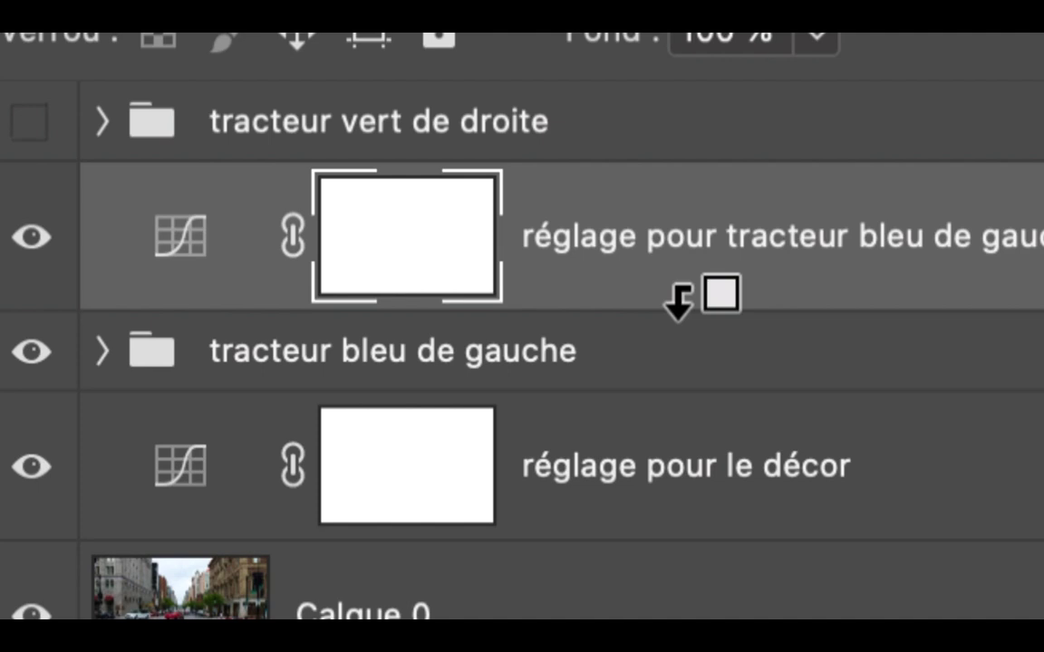
left_click(680, 295, "alt")
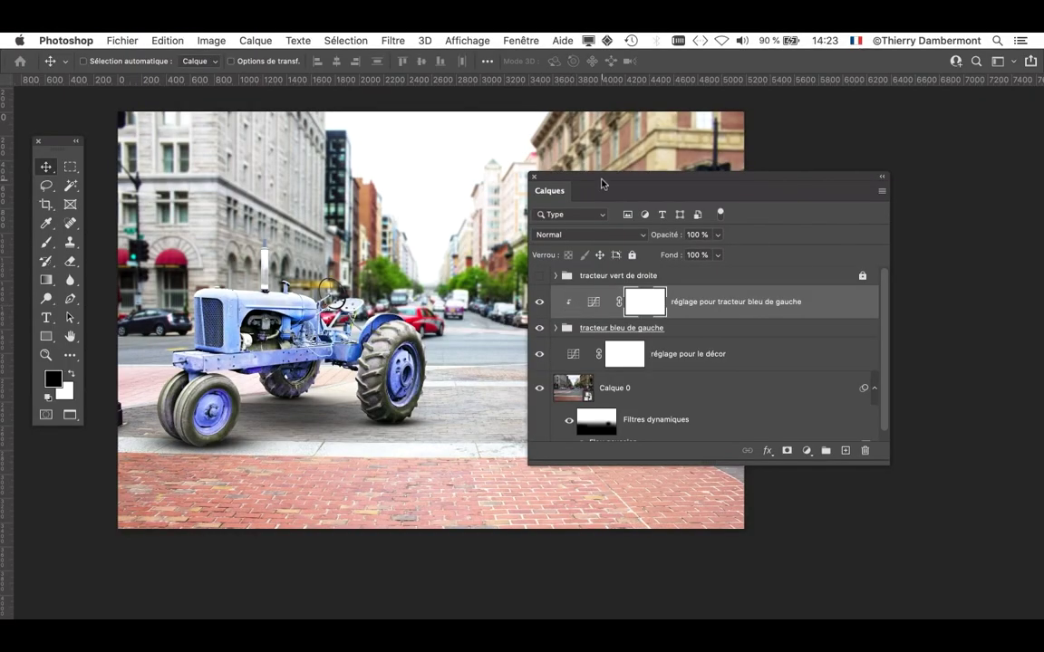
Move the layer list off the image and reopen the clipped layer's curve settings beside it.
left_click_drag(602, 184, 840, 207)
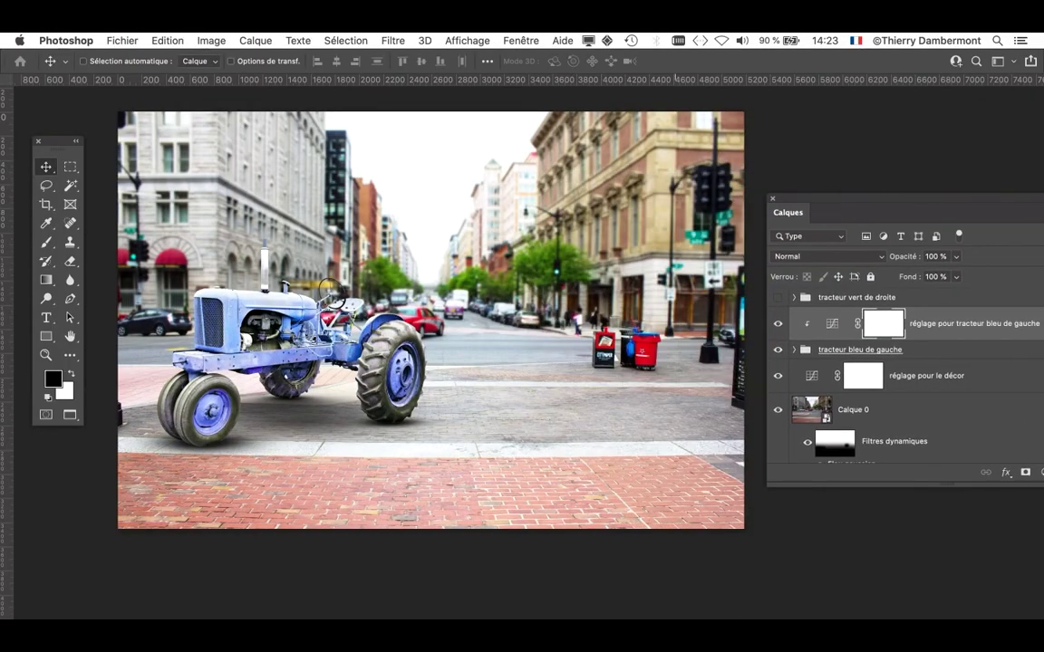
left_click_drag(574, 312, 575, 170)
double_click(576, 170)
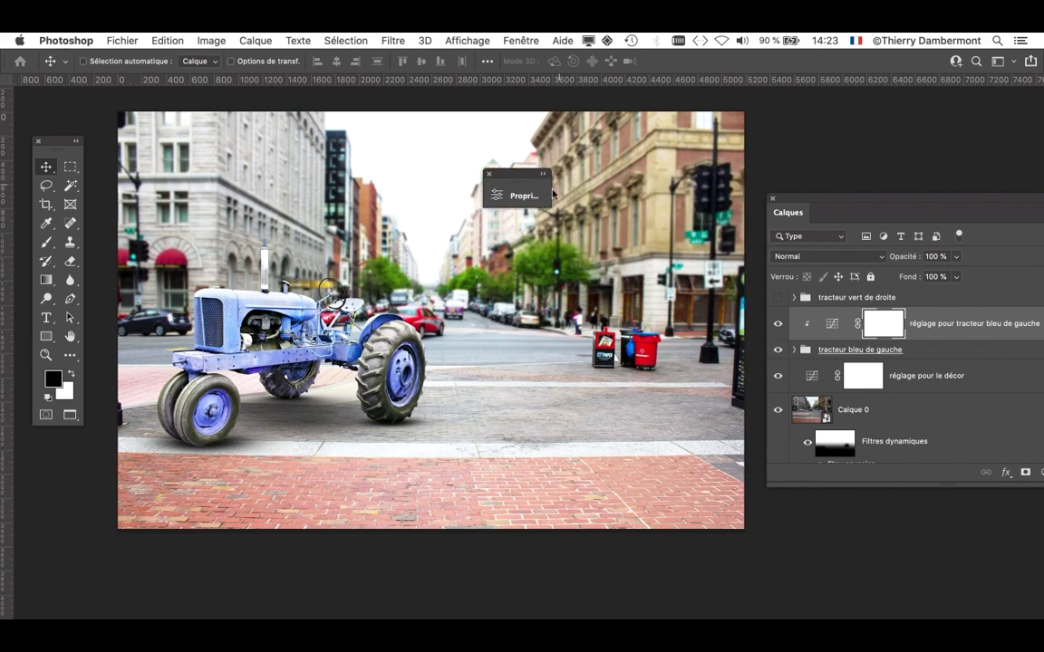
left_click(542, 184)
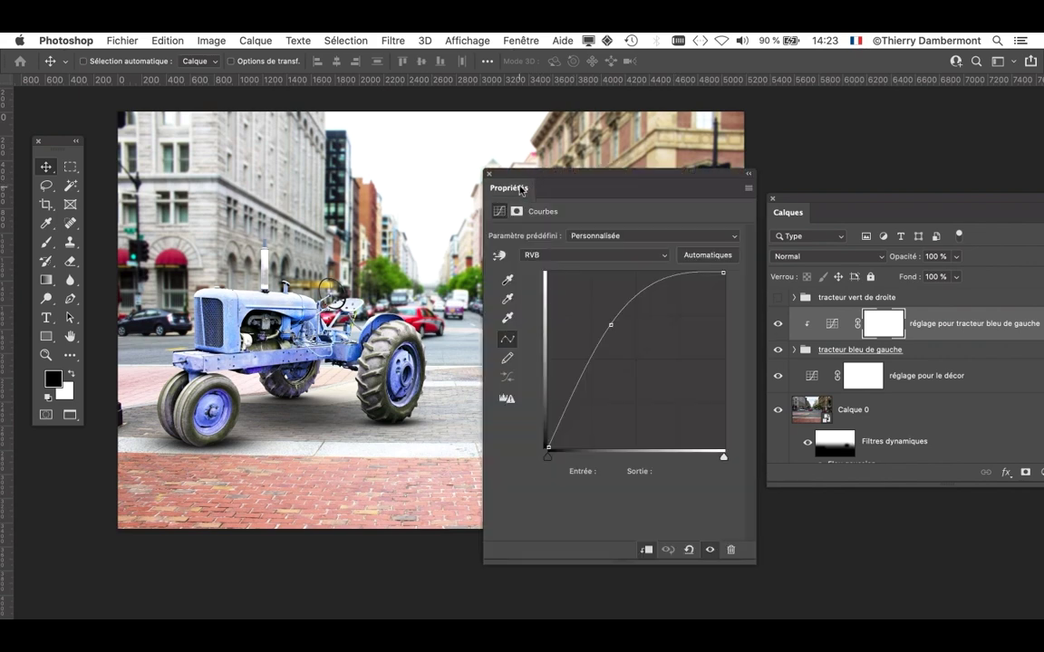
Try darkening the blue tractor with its clipped curve, and settle the curve point at input 129, output 160.
left_click_drag(611, 323, 654, 395)
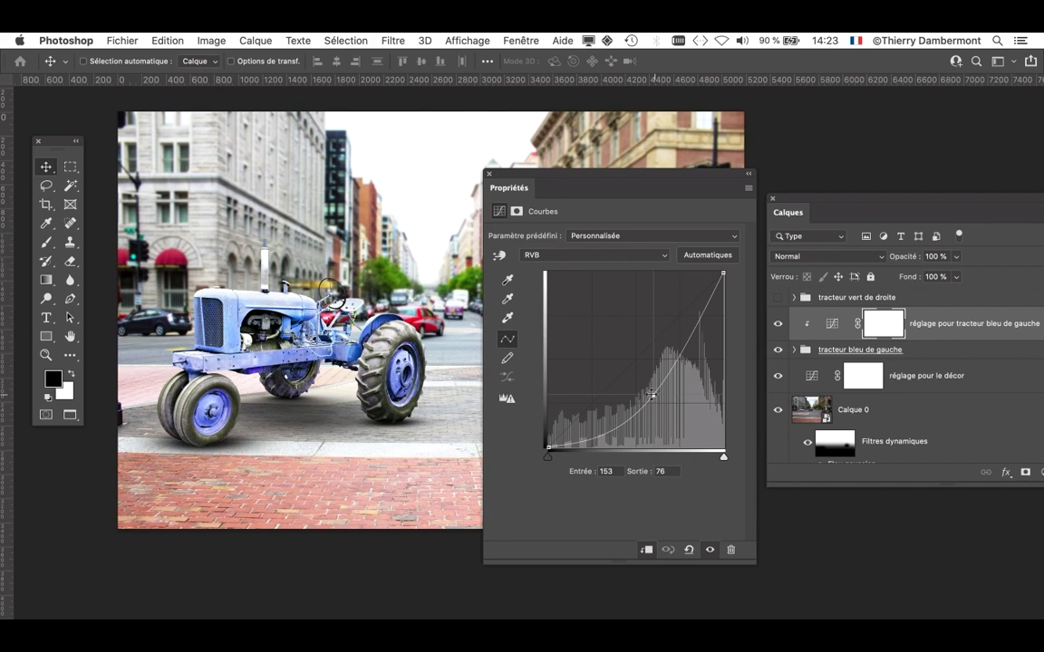
scroll(241, 359, "up", 3)
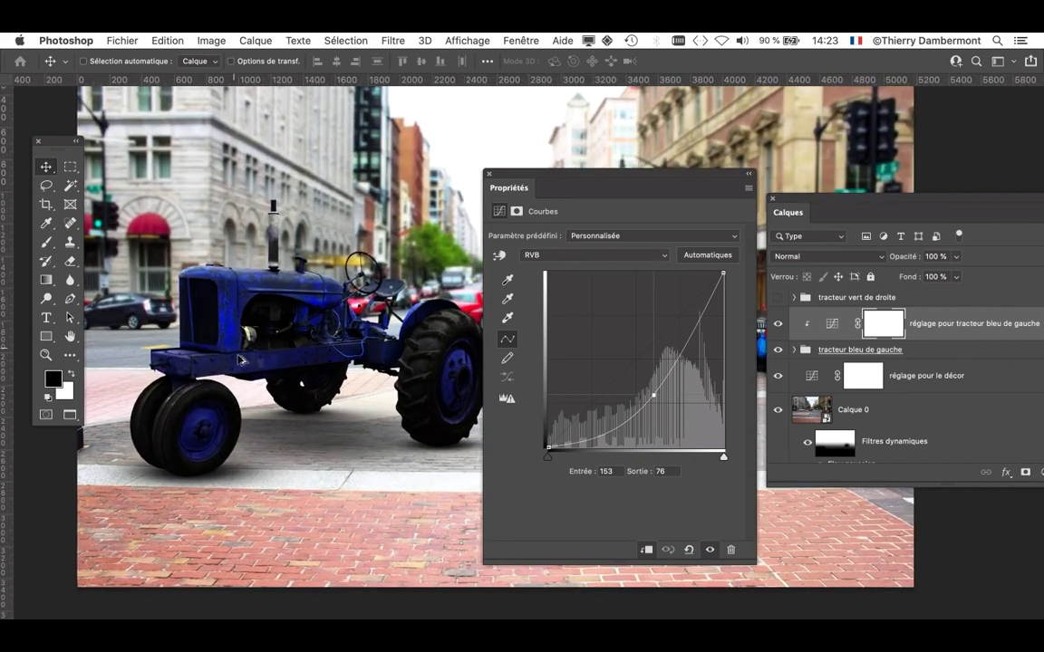
scroll(240, 359, "up", 2)
left_click_drag(568, 186, 759, 129)
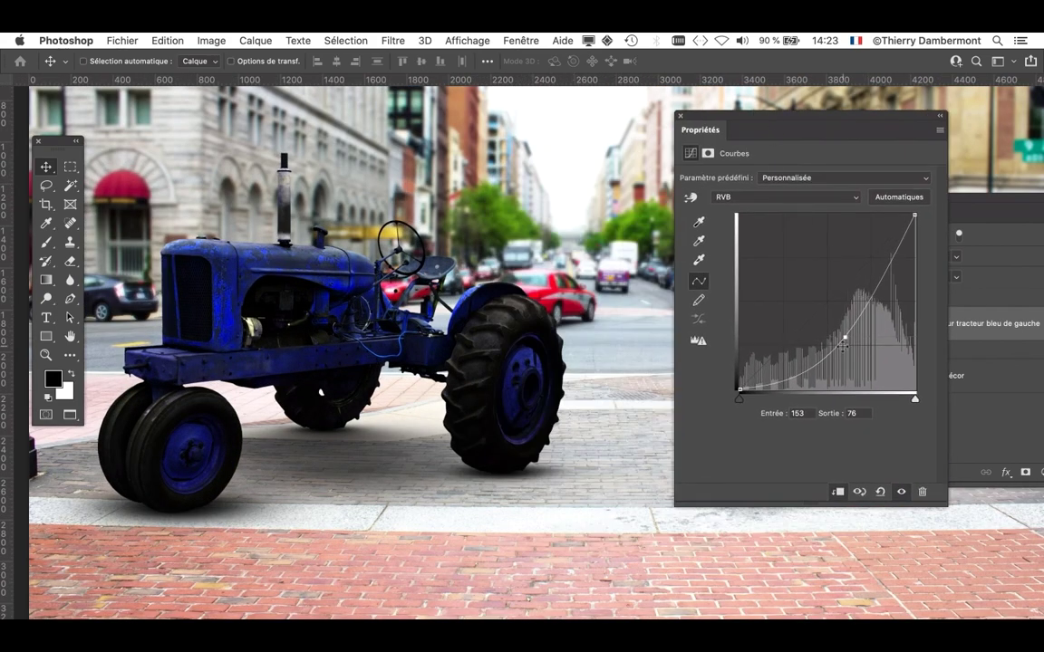
left_click_drag(843, 339, 824, 281)
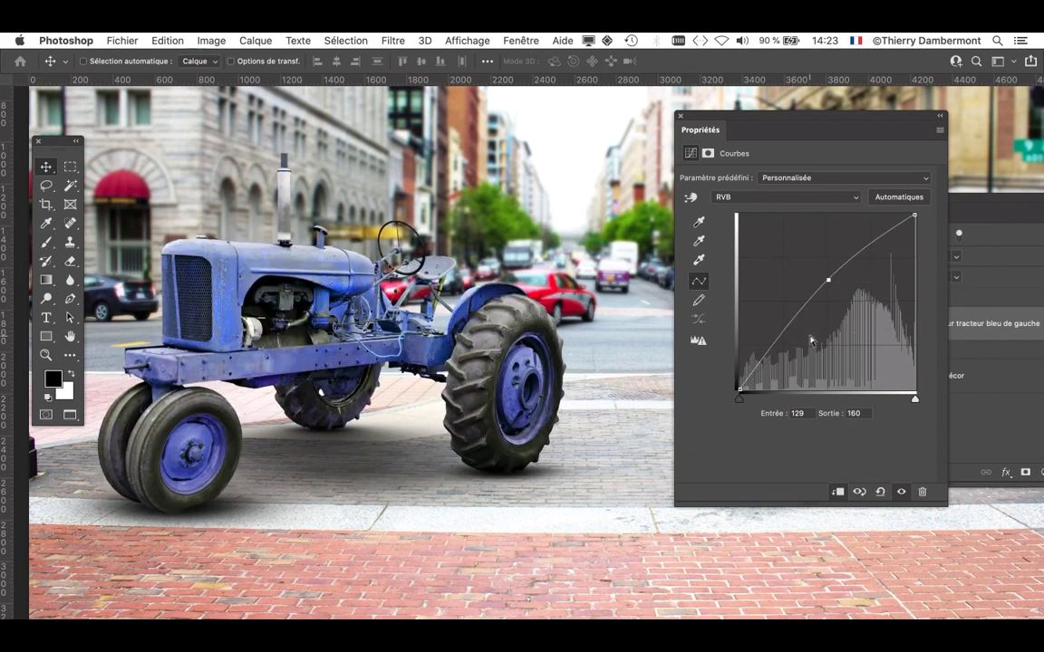
left_click(118, 40)
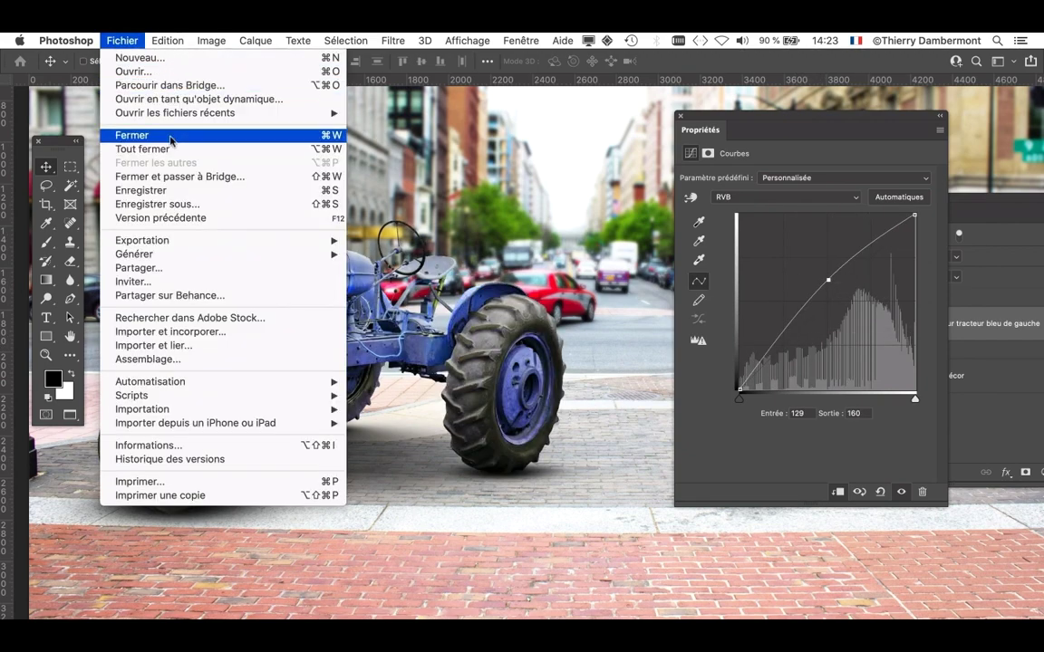
left_click(190, 203)
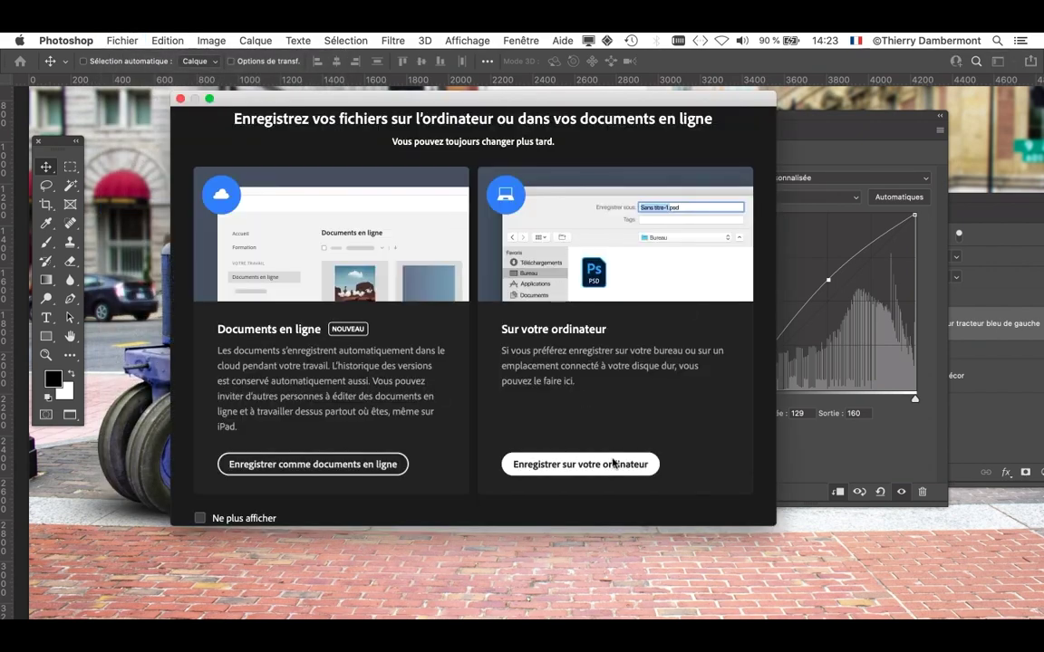
left_click(579, 464)
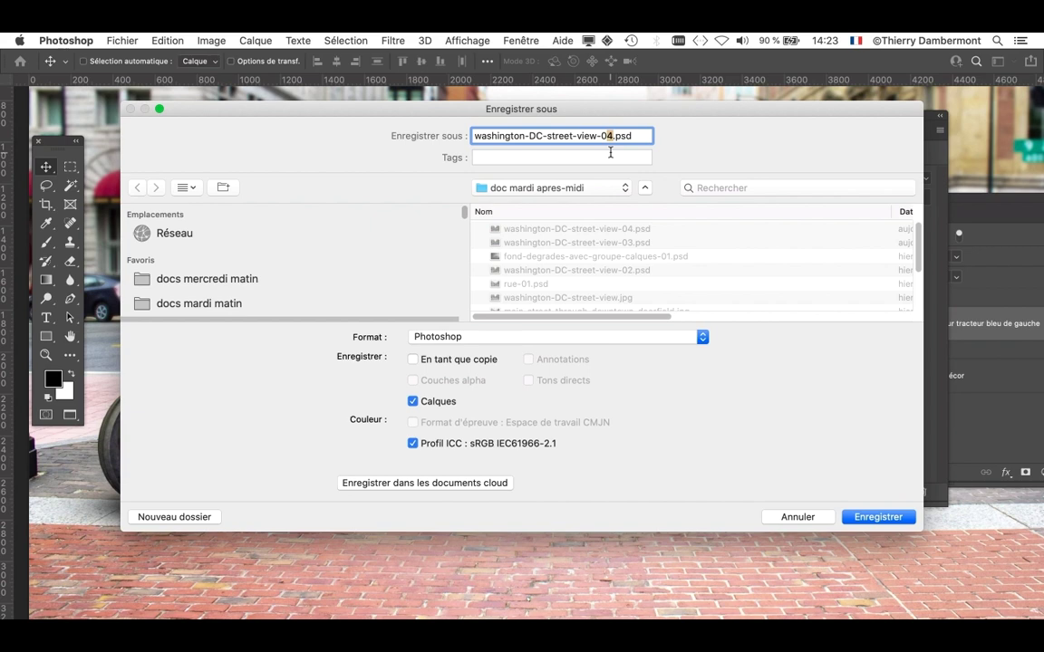
left_click(810, 518)
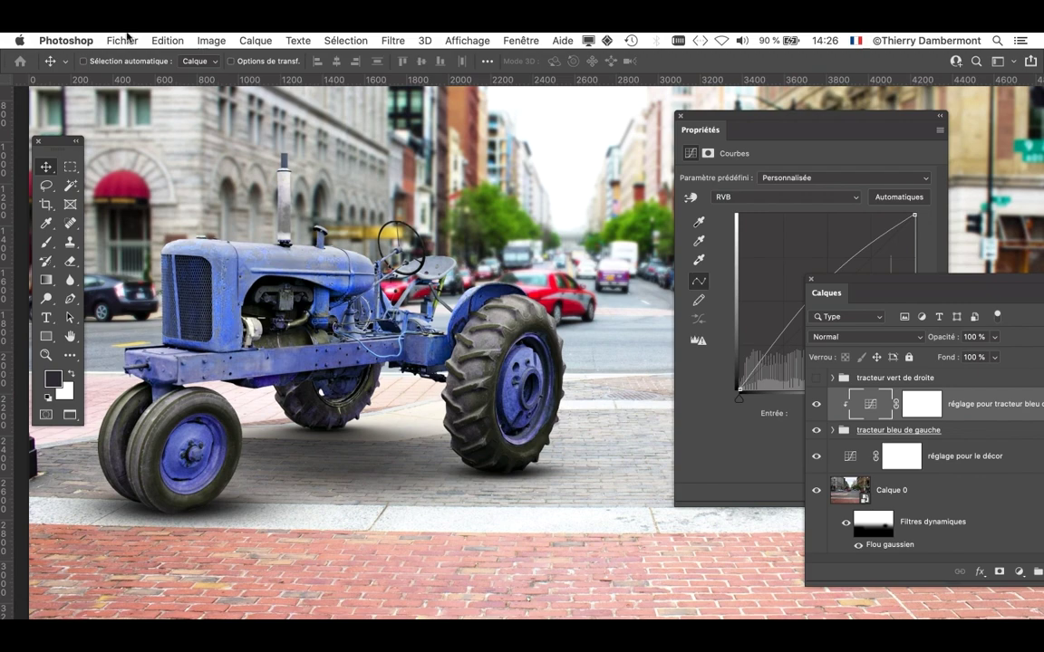
Save the document under its existing name.
left_click(125, 40)
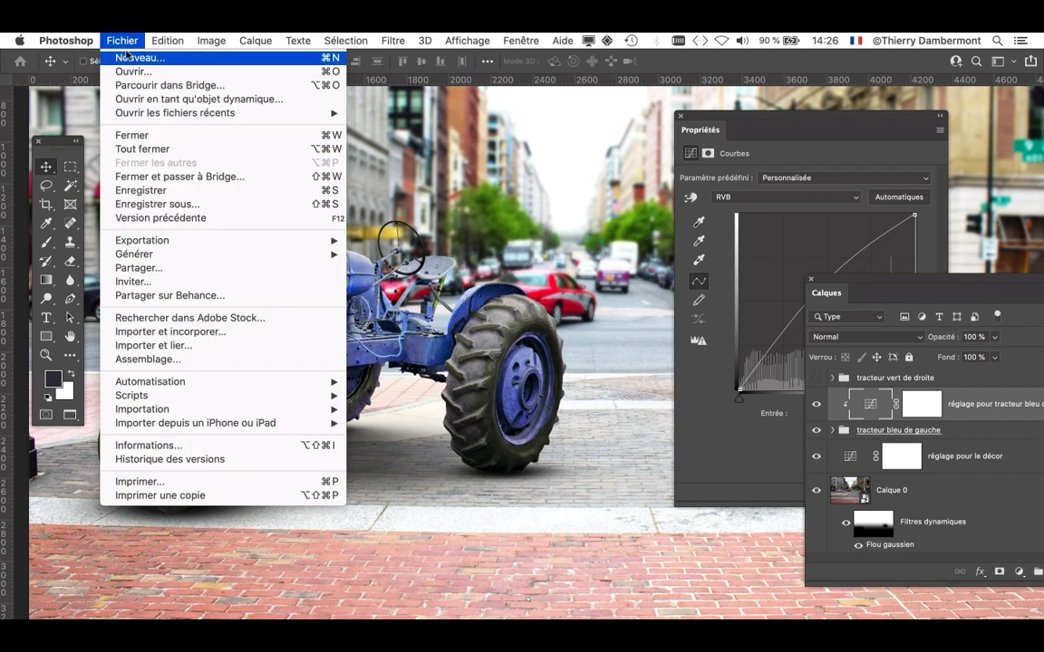
left_click(149, 192)
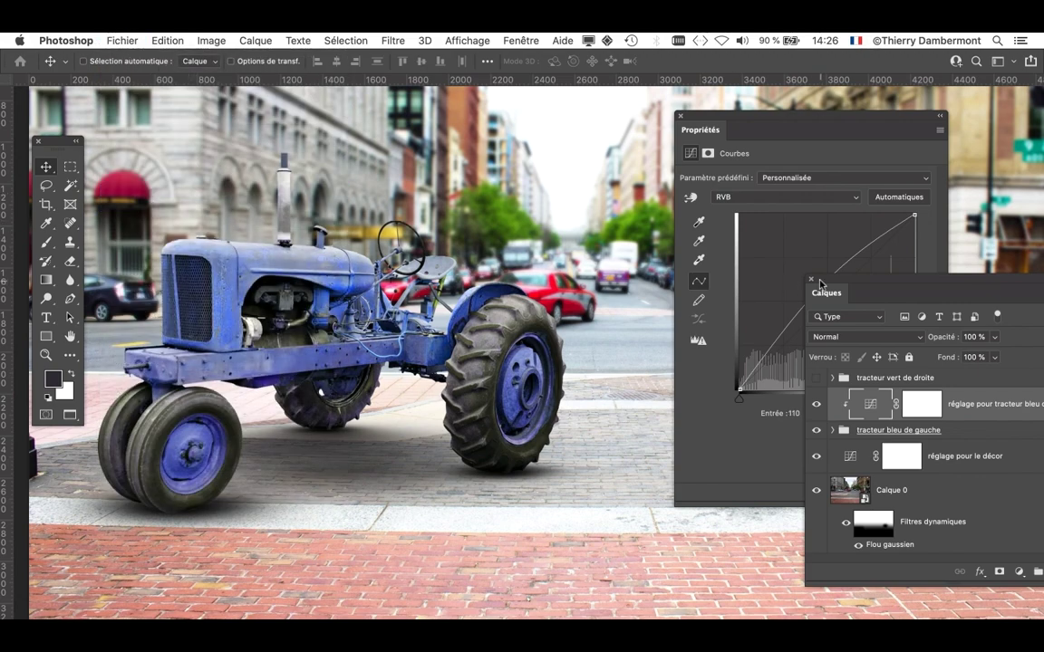
Arrange the curve settings and the layer list on opposite sides of the blue tractor so both are accessible.
left_click_drag(725, 119, 693, 78)
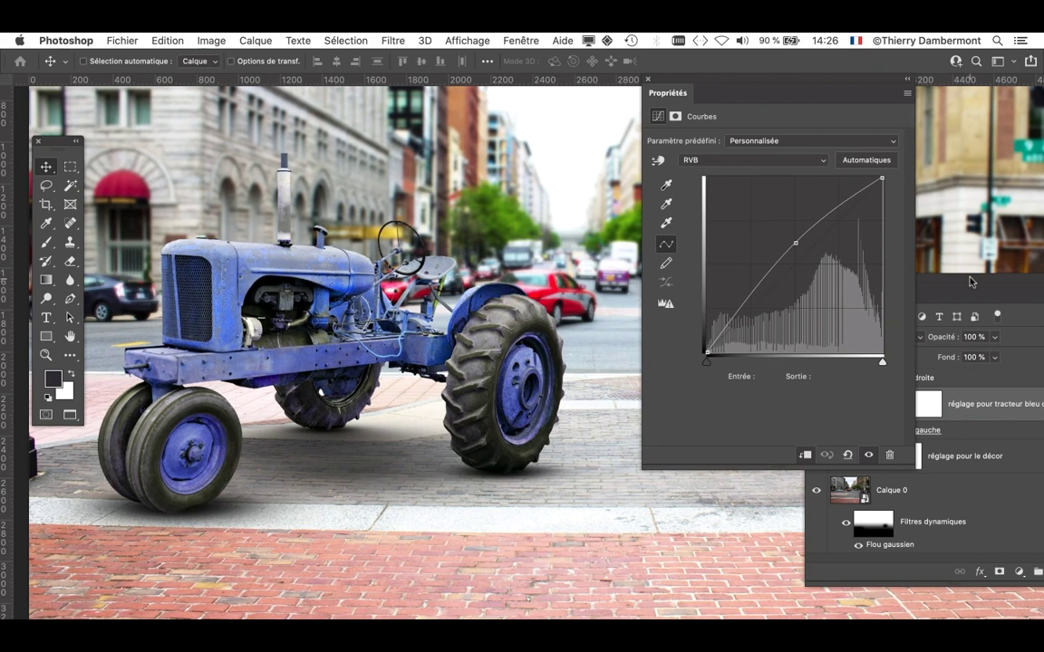
left_click_drag(969, 282, 730, 213)
left_click(676, 83)
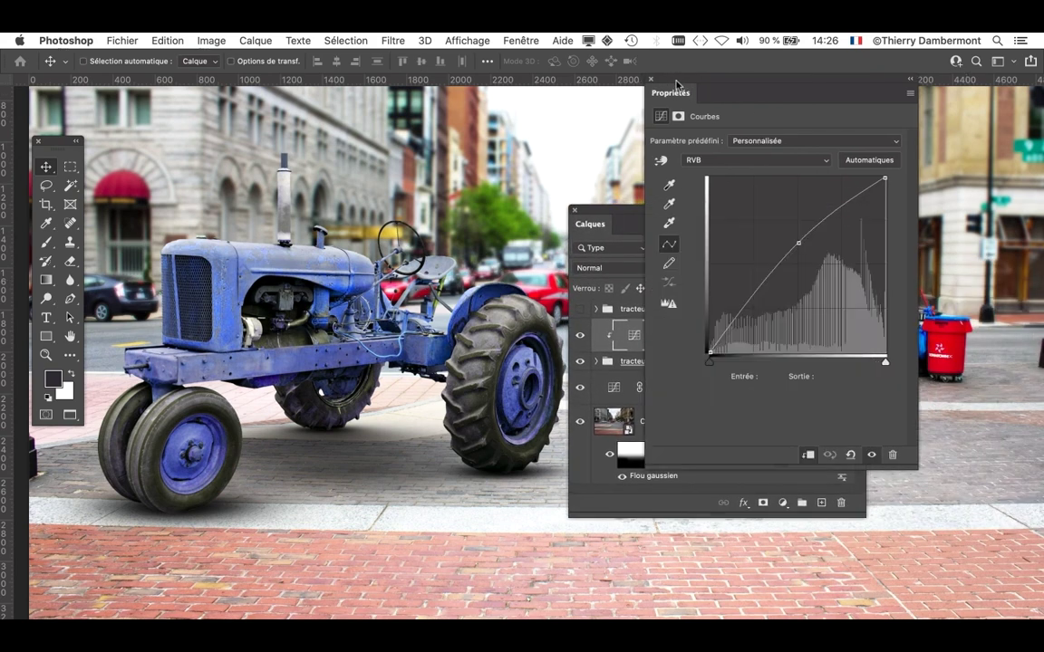
left_click_drag(676, 80, 680, 80)
left_click_drag(587, 214, 957, 115)
left_click_drag(832, 82, 267, 126)
scroll(502, 254, "down", 2)
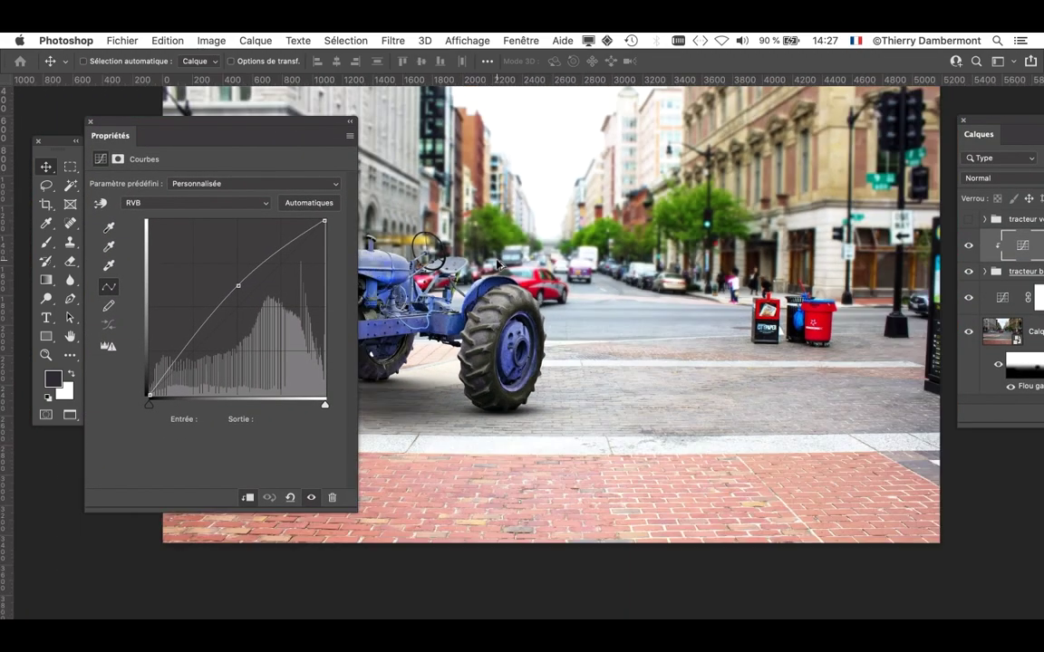
scroll(504, 265, "left", 5)
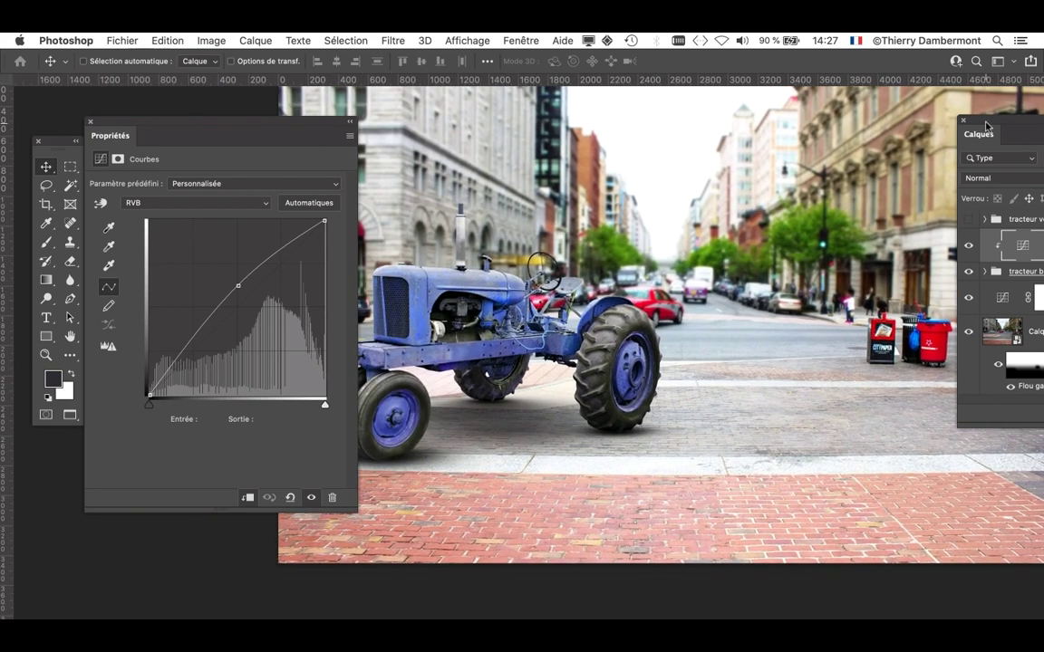
left_click_drag(986, 125, 745, 112)
Reshape the "réglage pour le décor" curve, and set the clipped tractor curve's point to input 119, output 166.
left_click(770, 285)
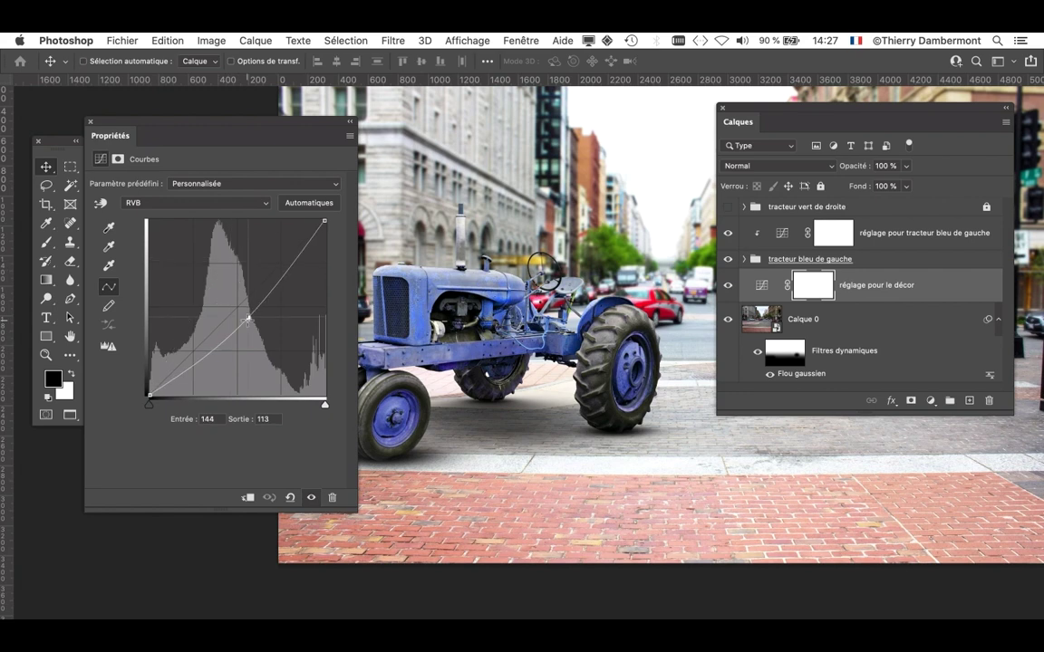
left_click_drag(248, 319, 231, 282)
left_click(780, 236)
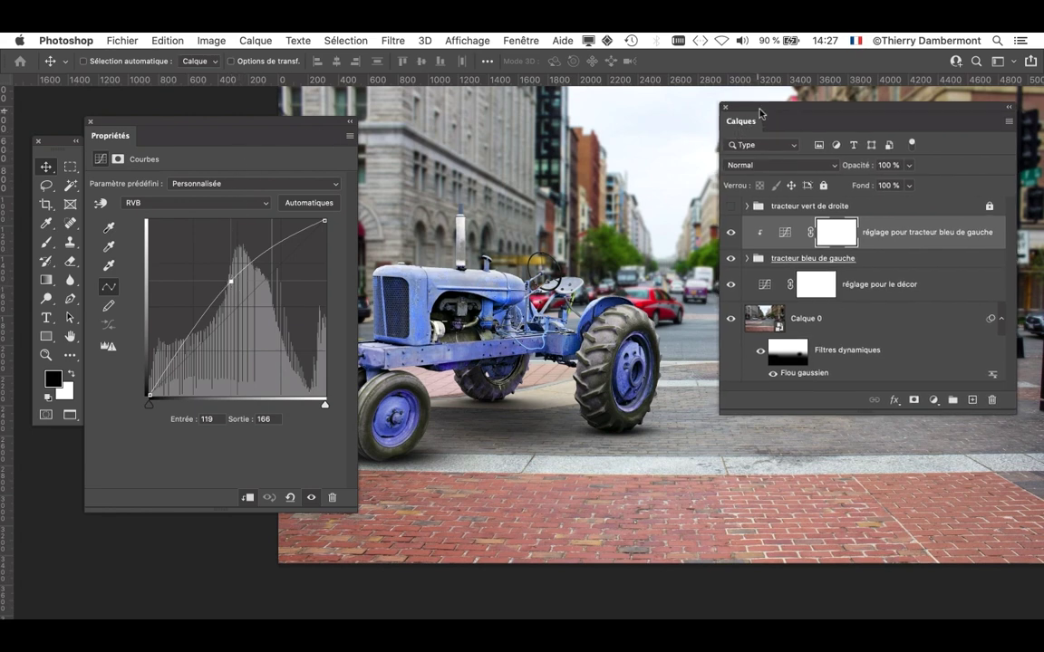
left_click_drag(747, 123, 769, 120)
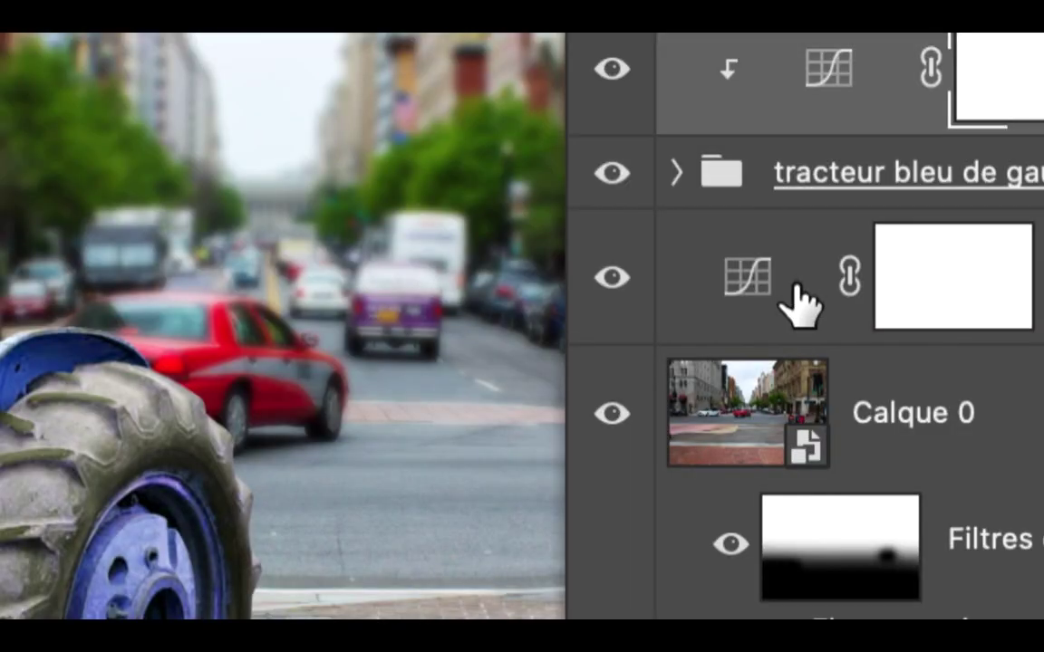
Add a control point below the midpoint of the "réglage pour le décor" curve, and try another one further down.
left_click(801, 305)
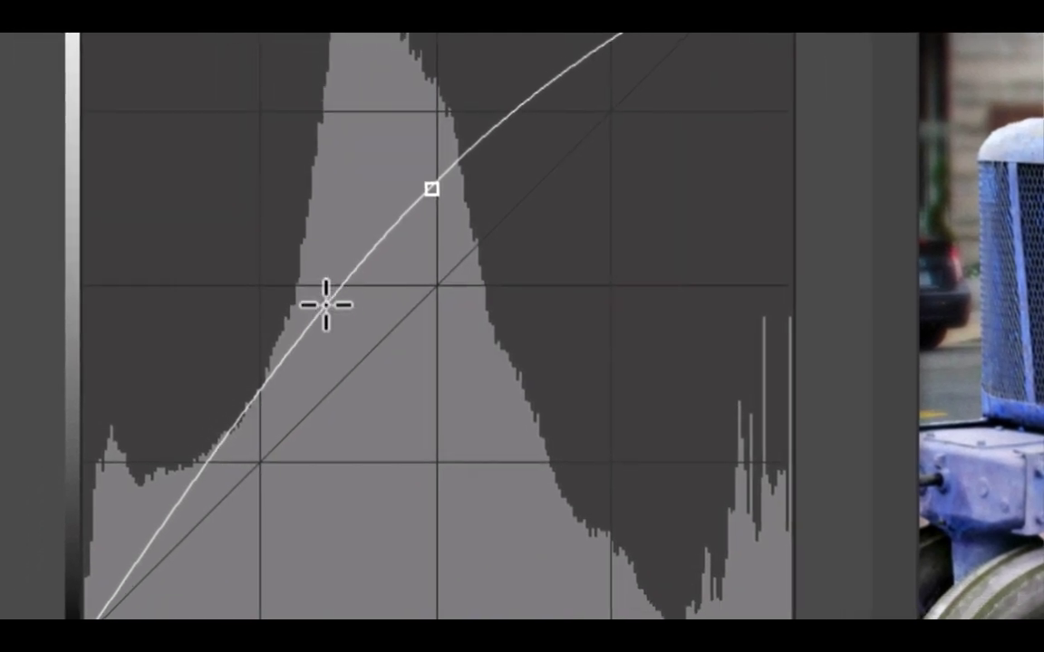
left_click(326, 305)
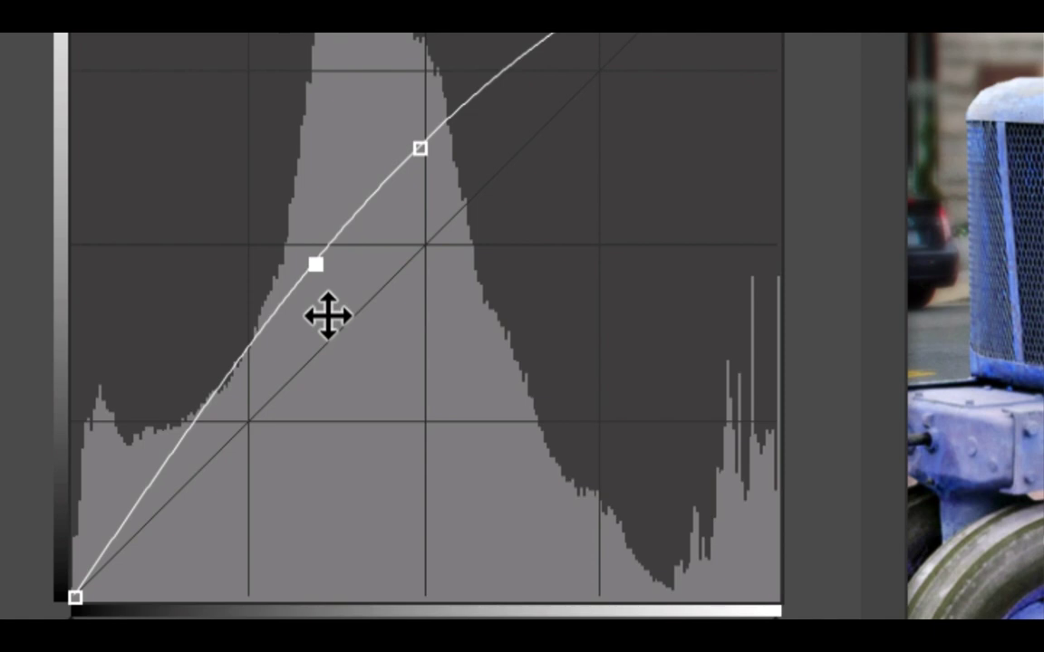
left_click(228, 383)
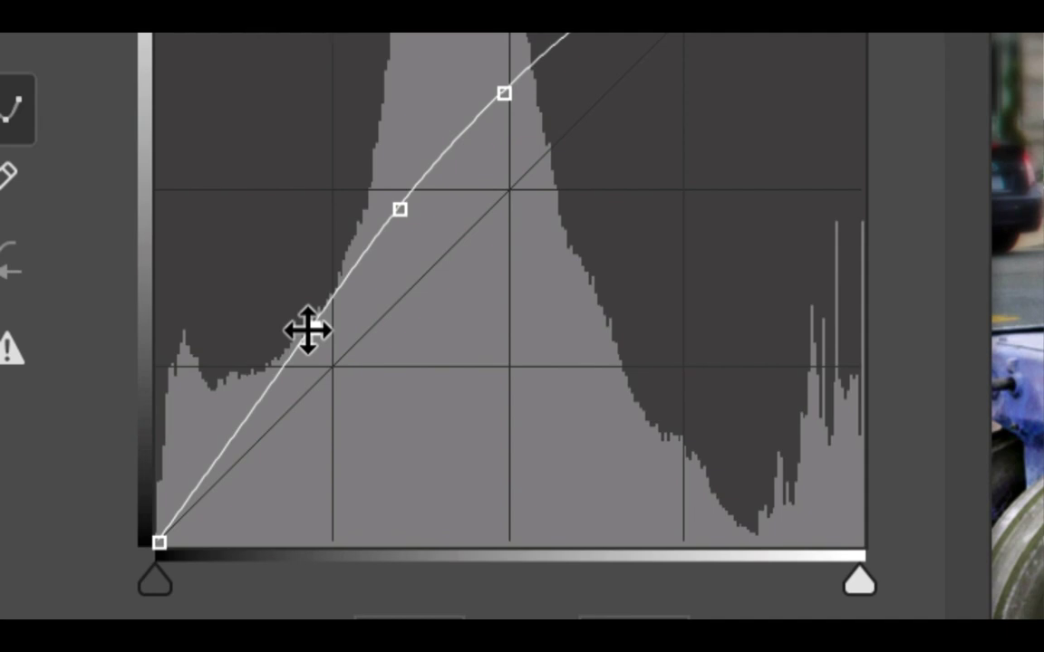
left_click(308, 329)
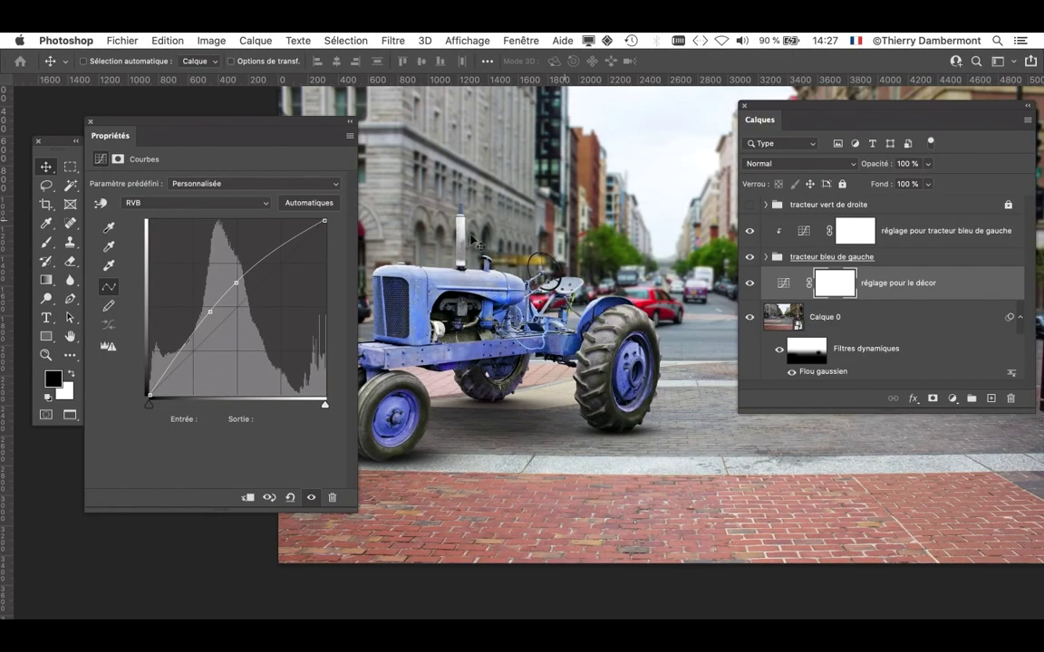
Clear the panels off the street scene and move the background curve's two points, bringing the lower one to input 83, output 104.
left_click_drag(761, 108, 920, 455)
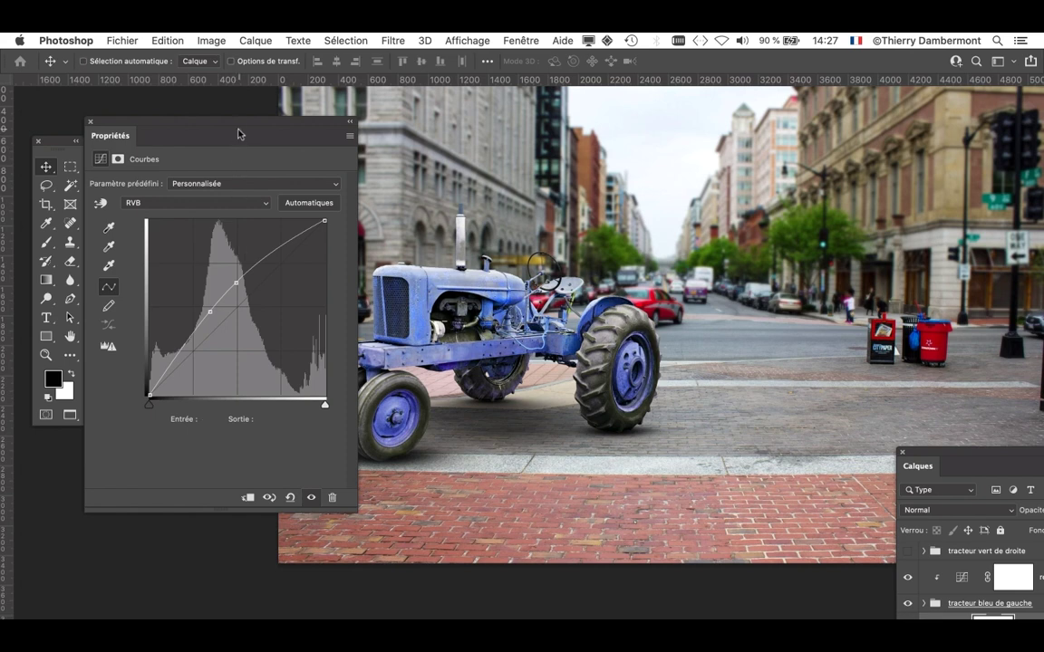
left_click_drag(238, 134, 264, 122)
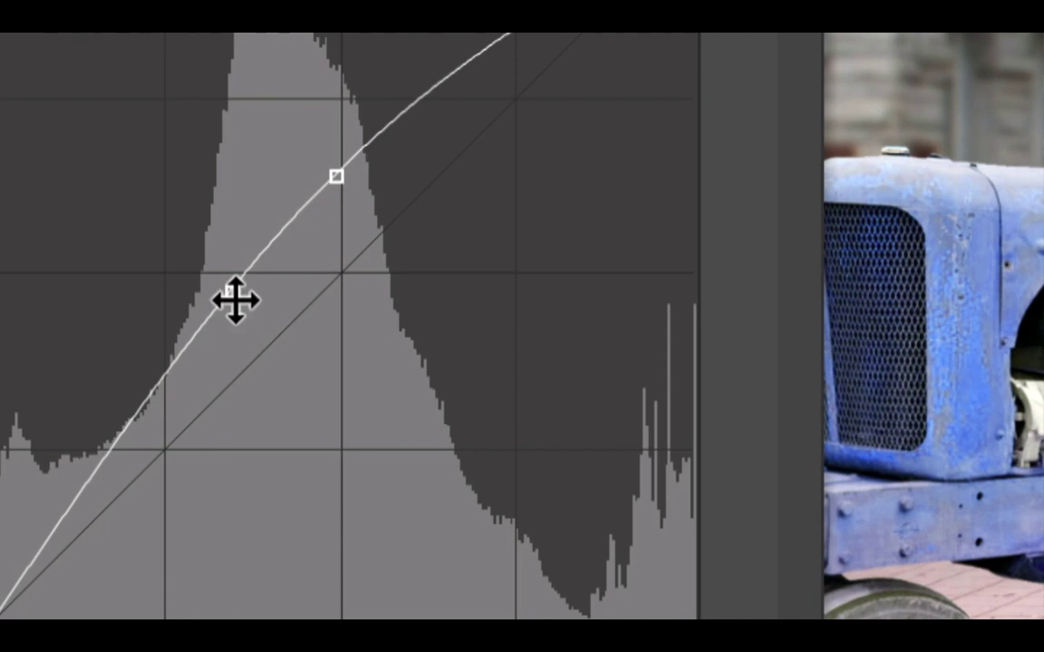
left_click_drag(236, 300, 240, 321)
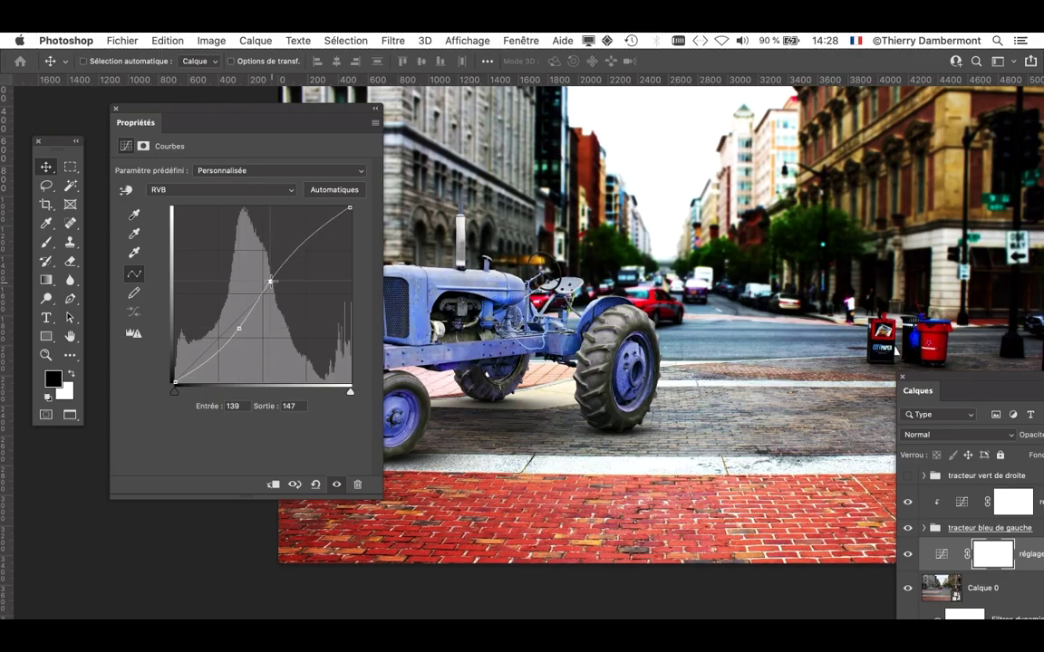
left_click_drag(273, 284, 263, 269)
left_click_drag(238, 324, 231, 311)
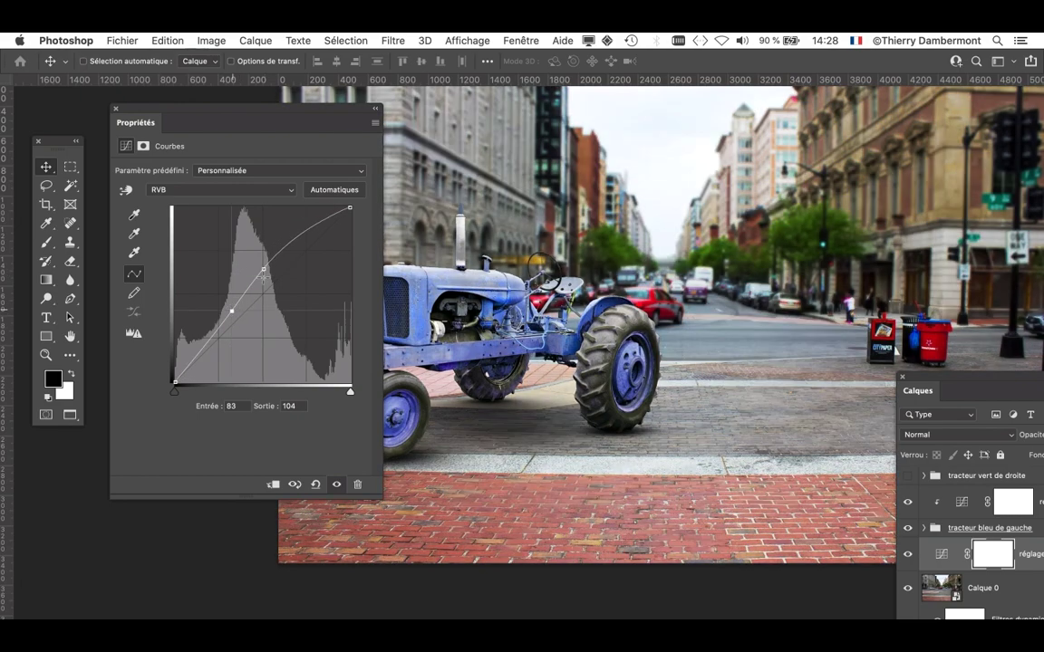
Bend the background curve into a contrast-boosting S with its upper point at input 160, output 178, and compare with the adjustment hidden.
left_click_drag(254, 256, 253, 255)
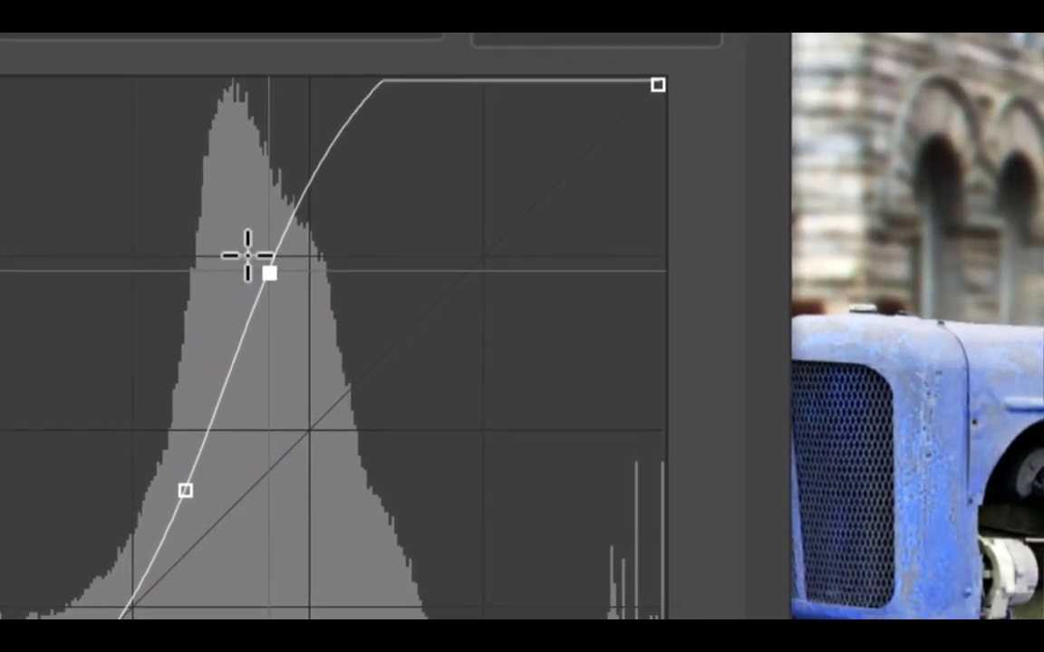
left_click_drag(269, 272, 327, 354)
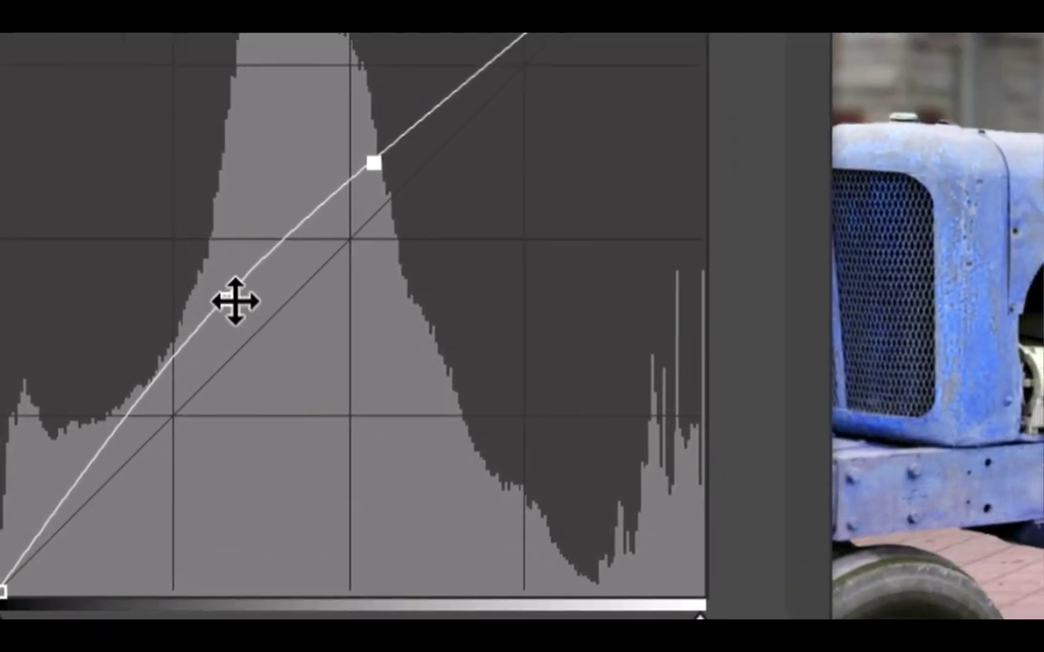
left_click_drag(236, 302, 247, 310)
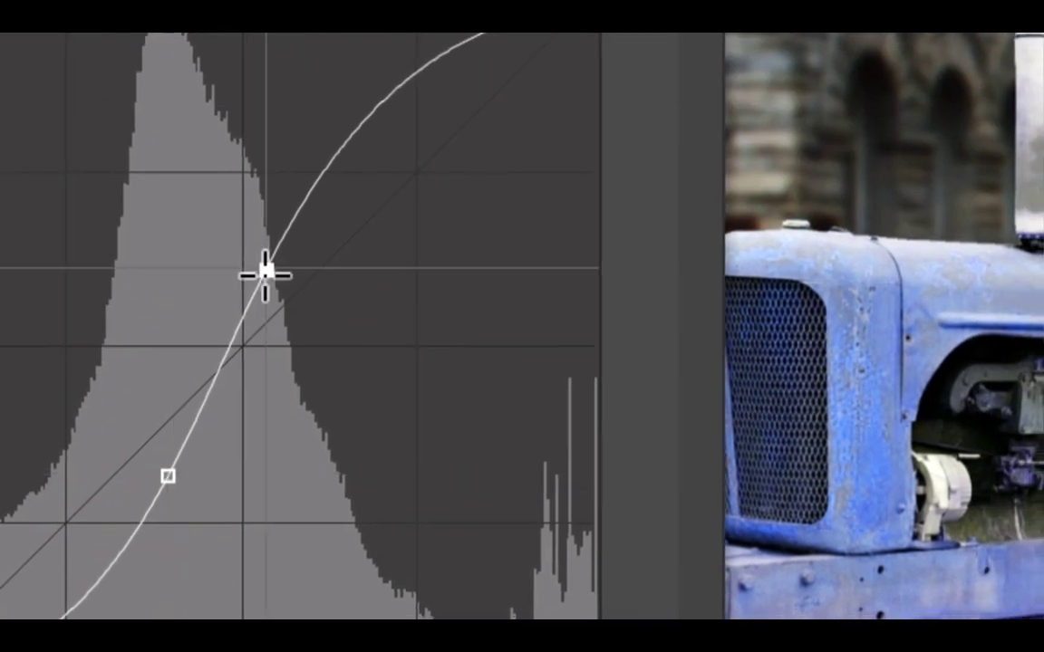
left_click_drag(264, 272, 266, 282)
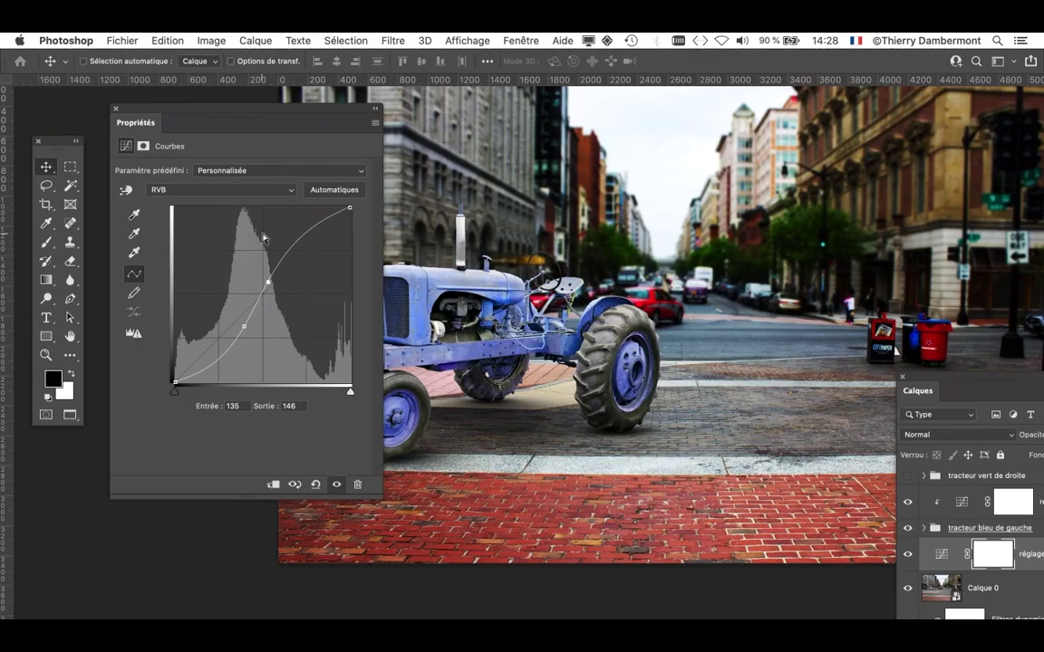
left_click_drag(269, 282, 275, 279)
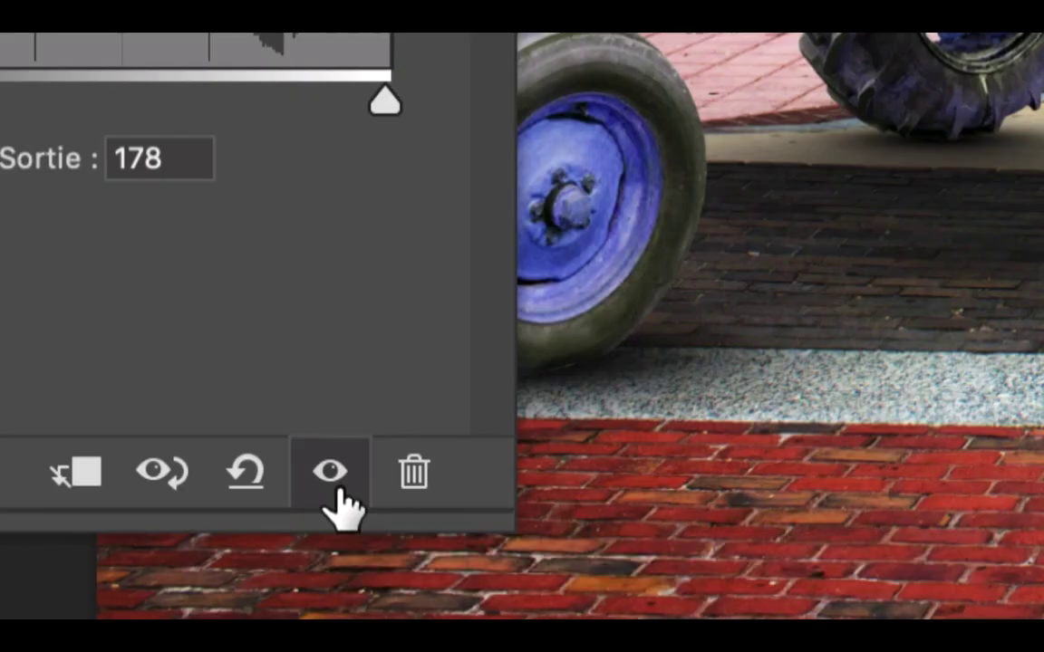
left_click(338, 489)
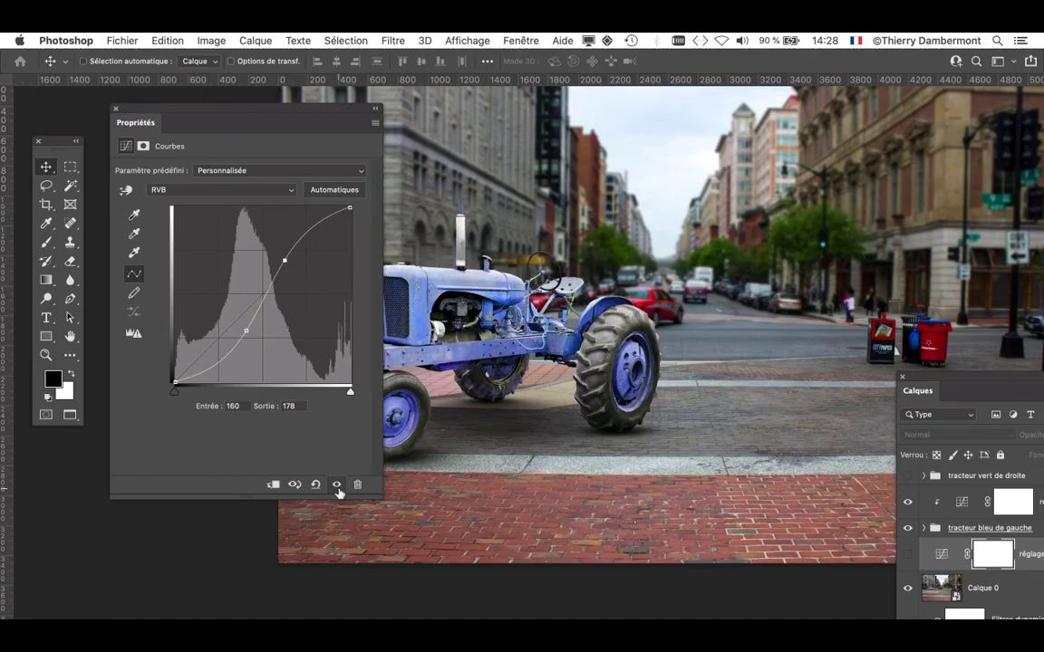
left_click(337, 485)
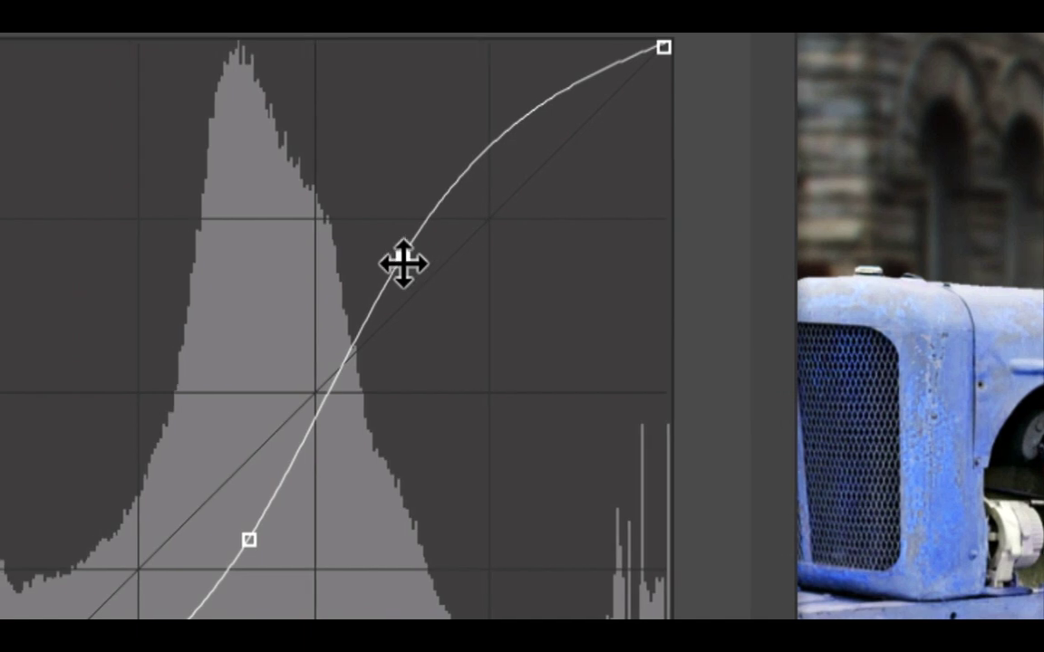
Select the upper point of the background curve and go through its input and output value fields.
left_click(402, 261)
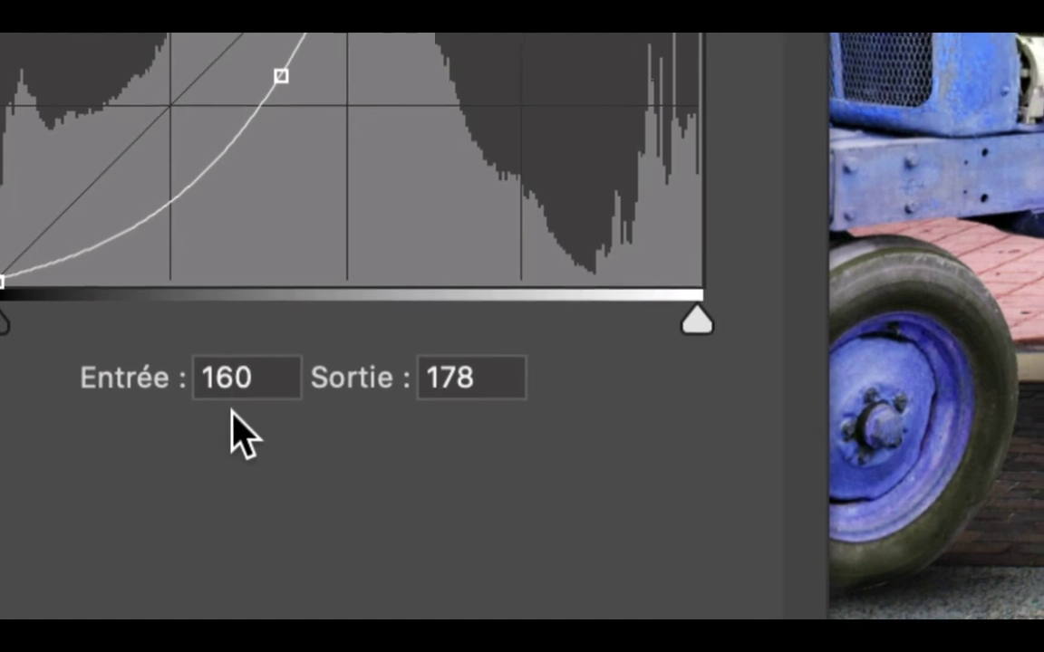
left_click_drag(238, 407, 177, 406)
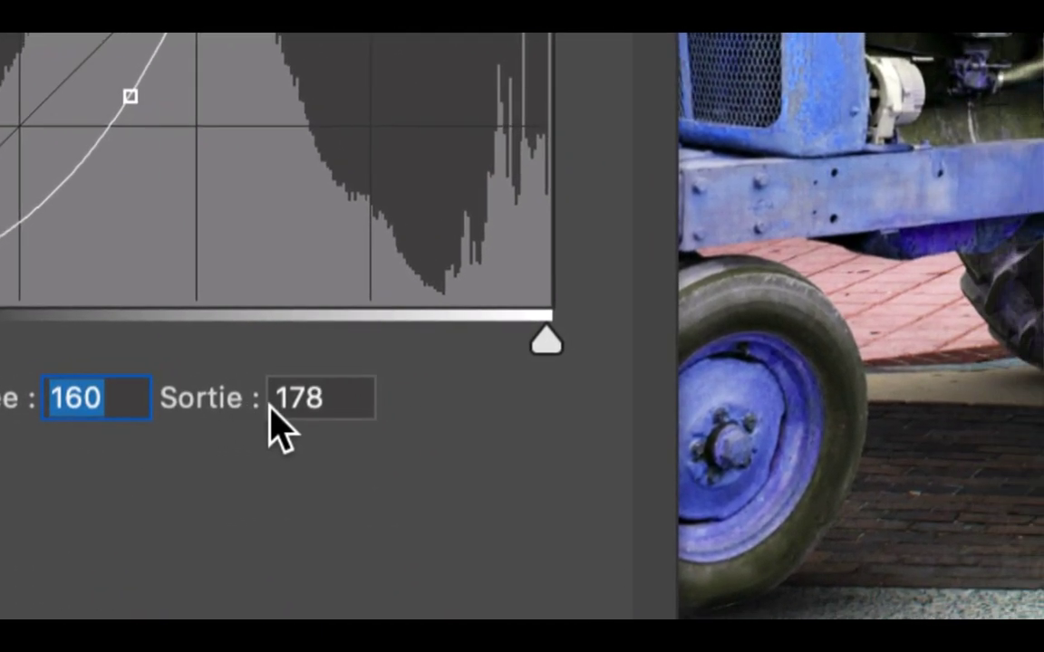
key("Tab")
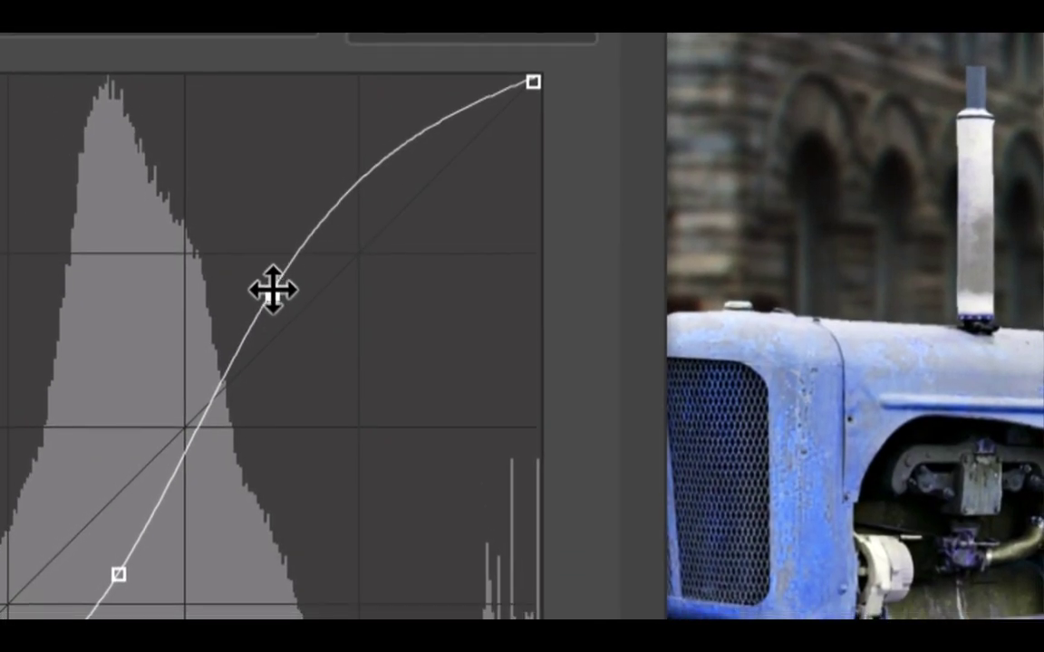
Select the upper and lower points of the background curve in turn and go through their input and output values.
left_click(272, 289)
left_click(119, 574)
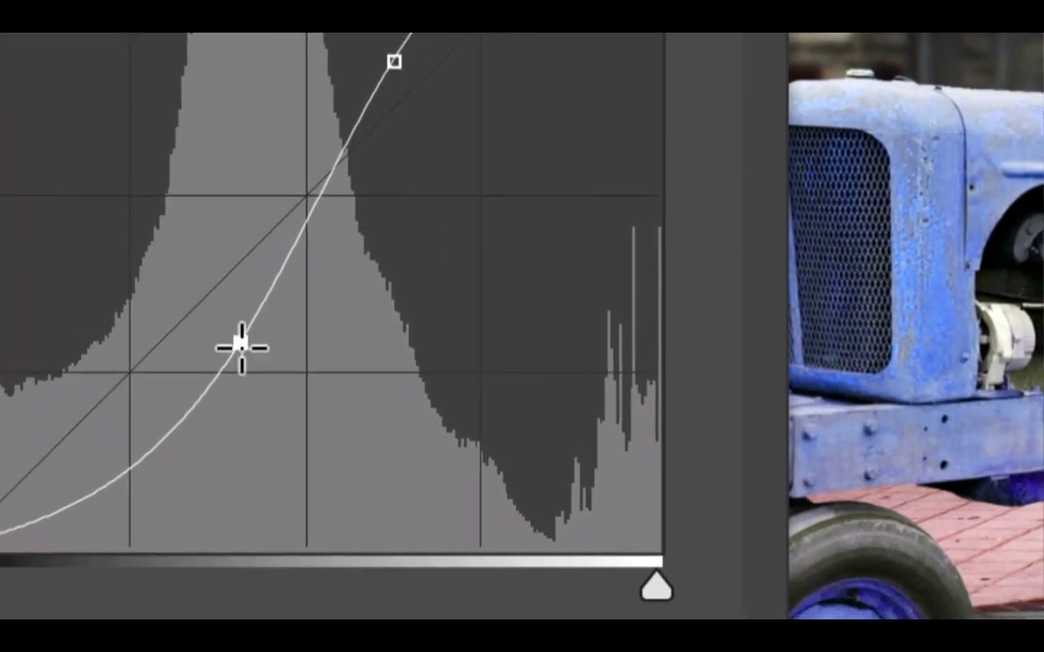
left_click(241, 346)
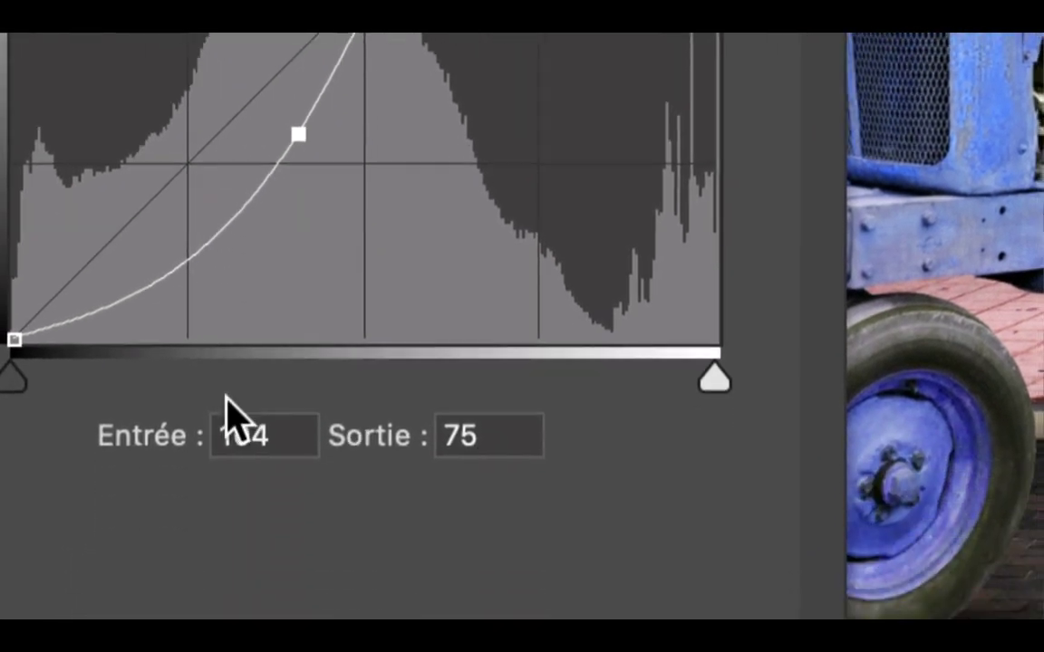
left_click_drag(236, 404, 174, 400)
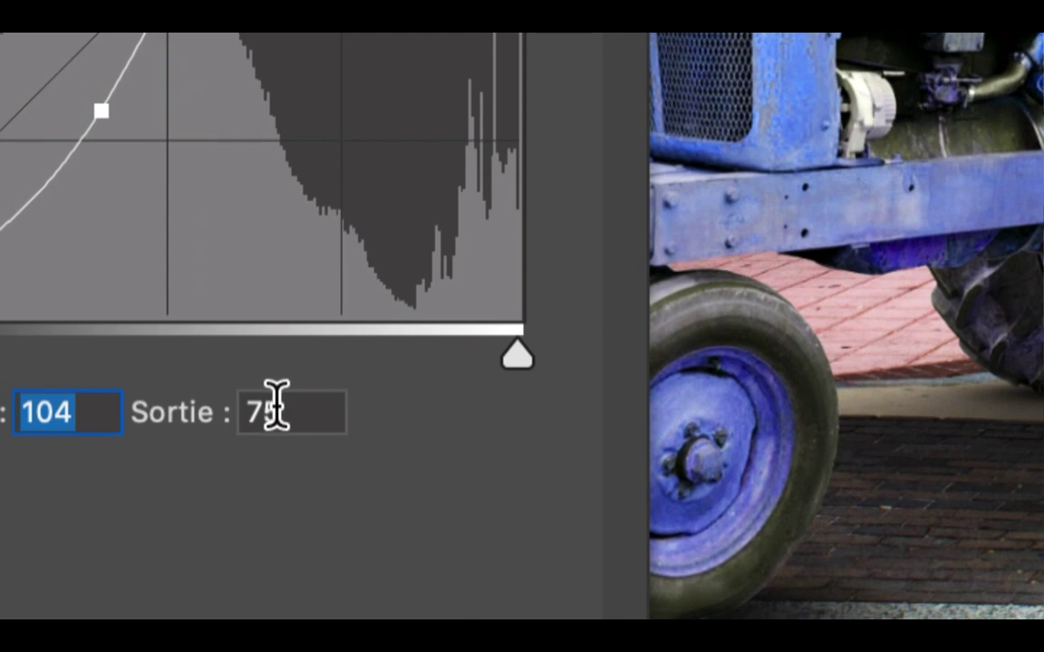
left_click(271, 415)
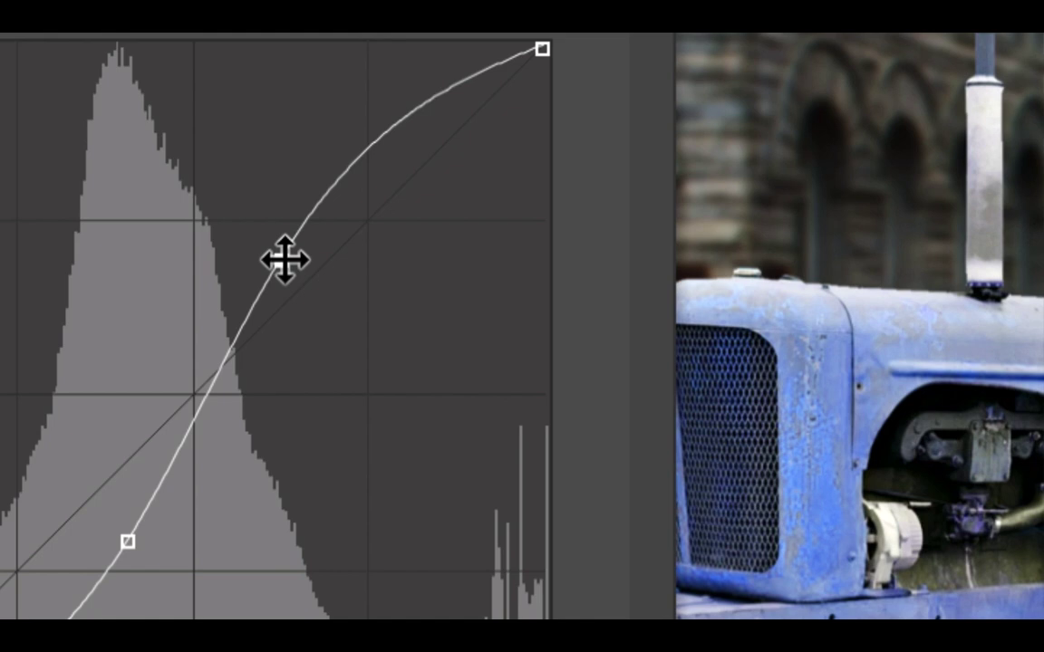
left_click(283, 261)
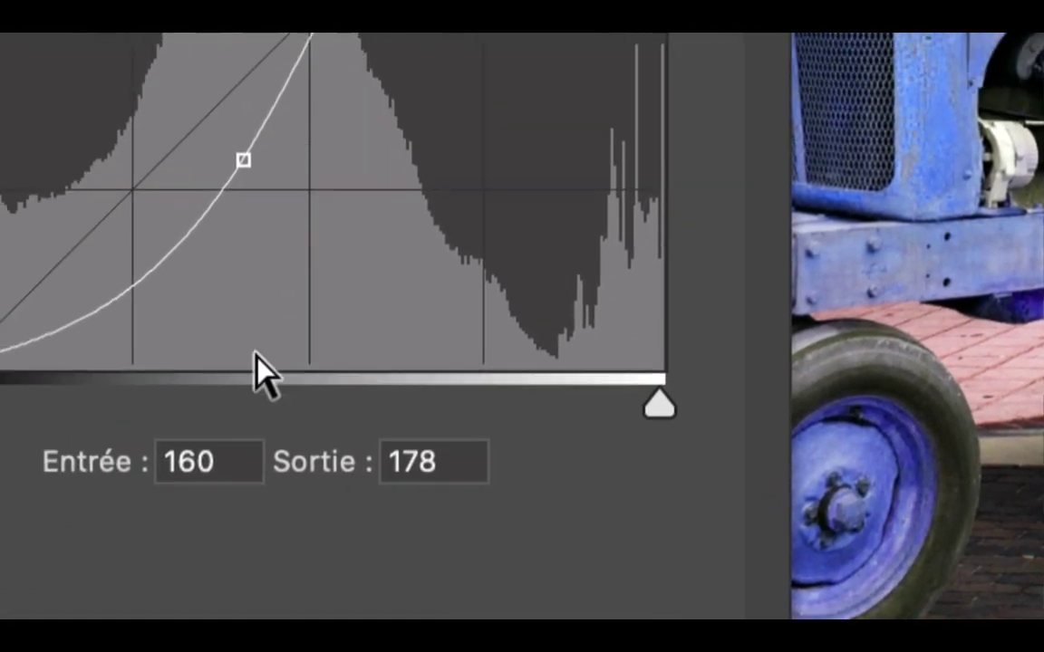
left_click(243, 160)
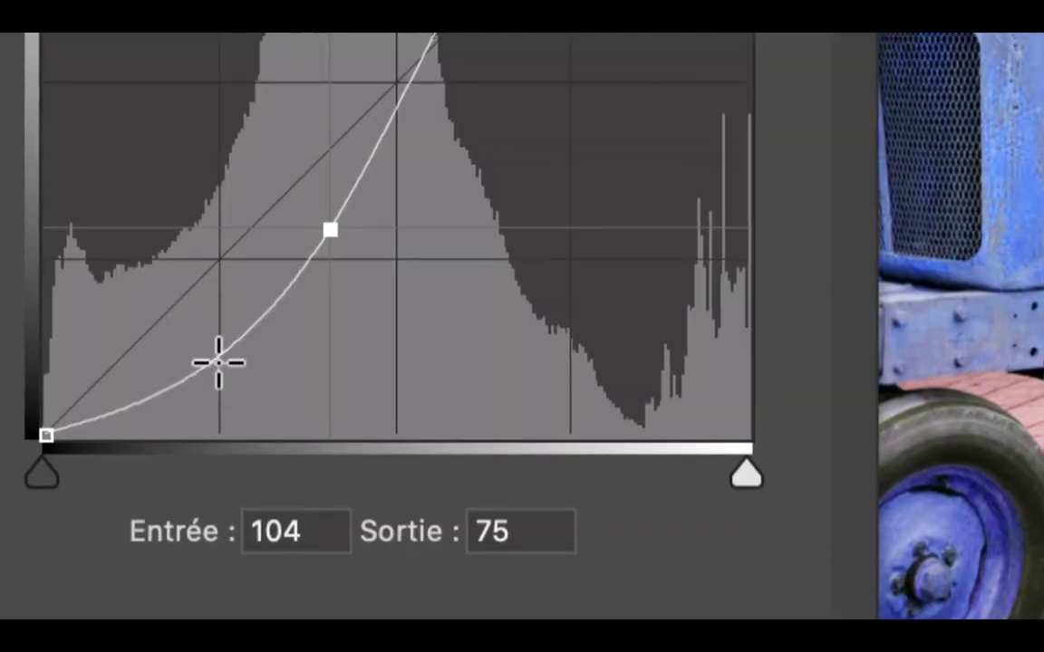
Add a shadow point near the lower quarter of the background curve and a highlight point at input 197, output 222.
left_click(215, 366)
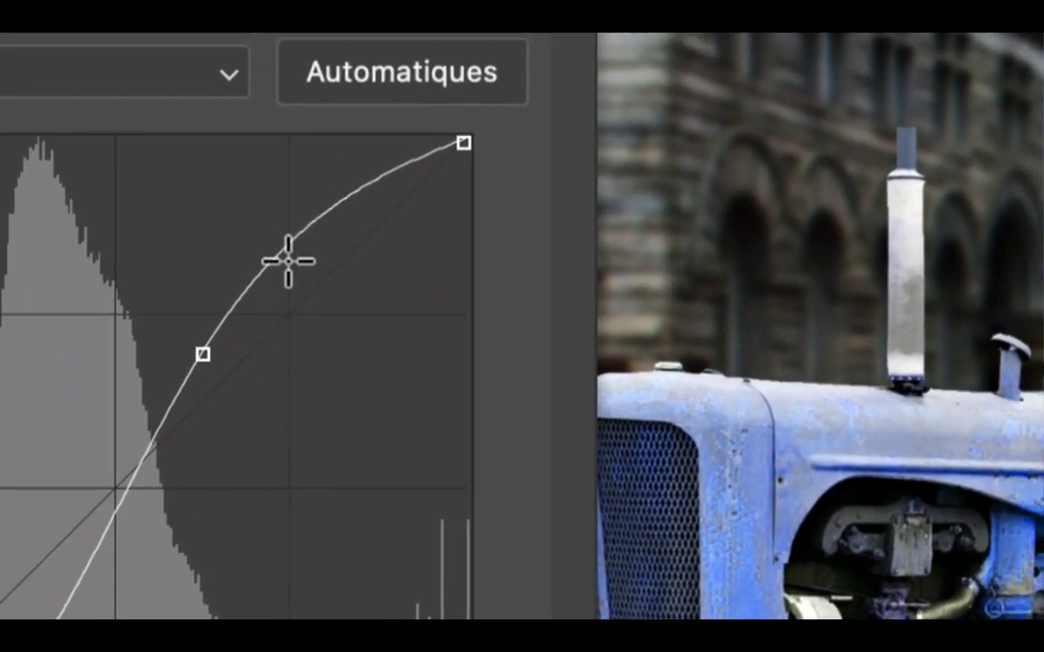
left_click(300, 233)
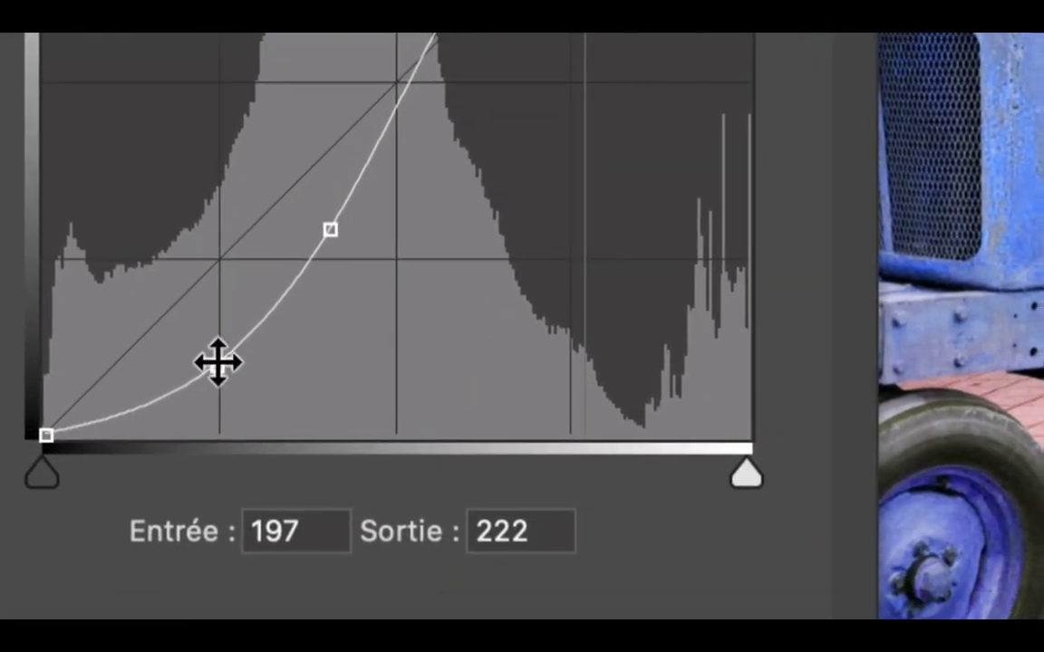
left_click(217, 362)
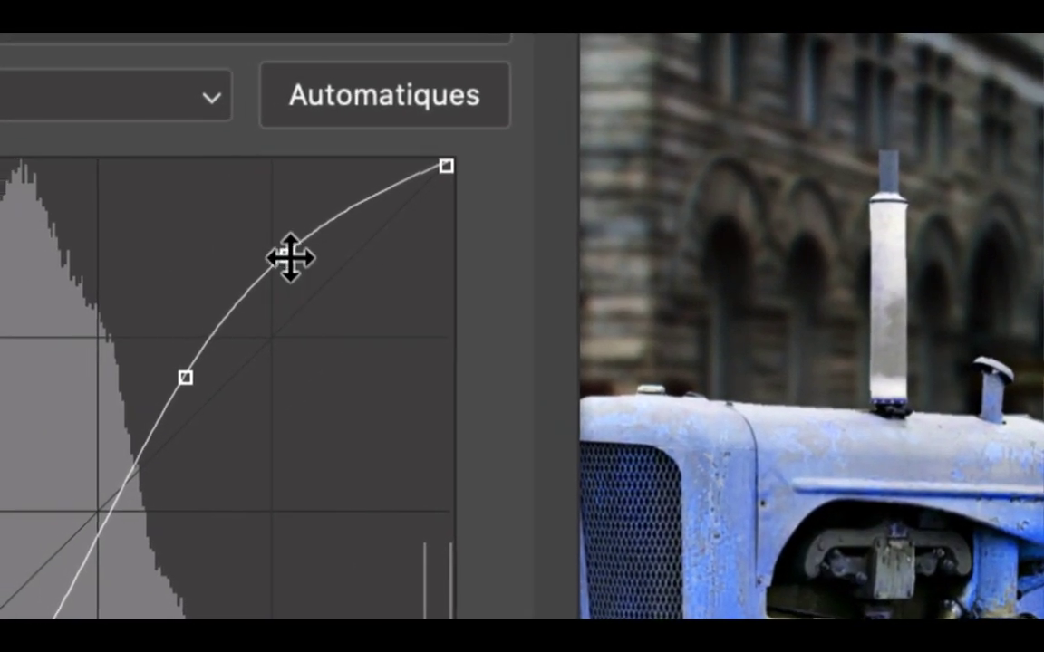
left_click(287, 254)
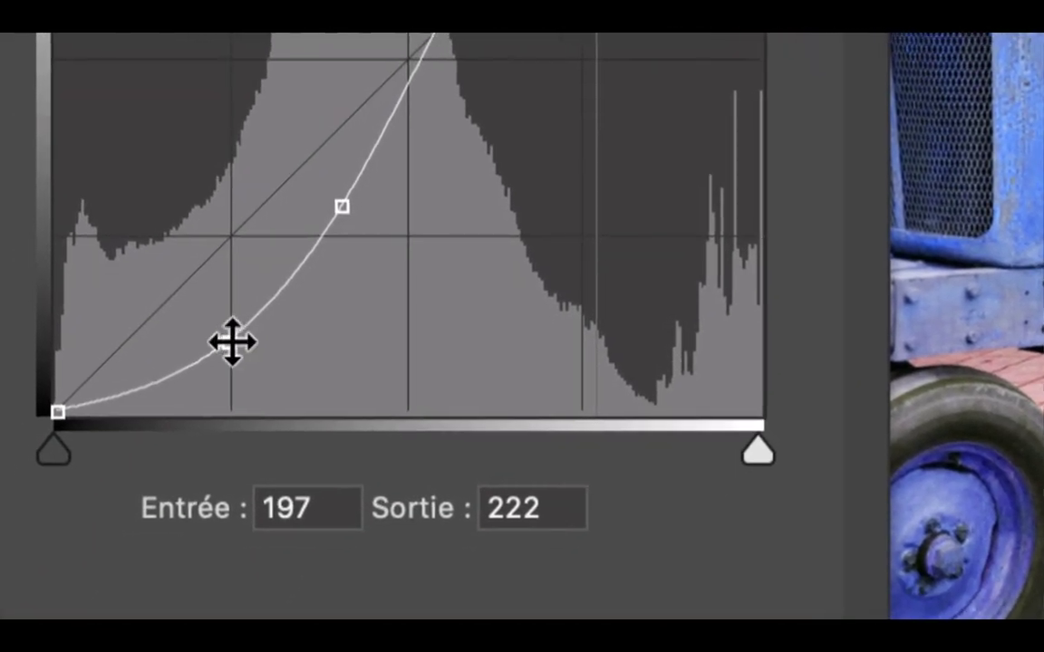
Raise the added shadow point close to the diagonal, around input 52, output 48, trying a darker position while judging the pedestrians up close.
left_click_drag(233, 341, 207, 296)
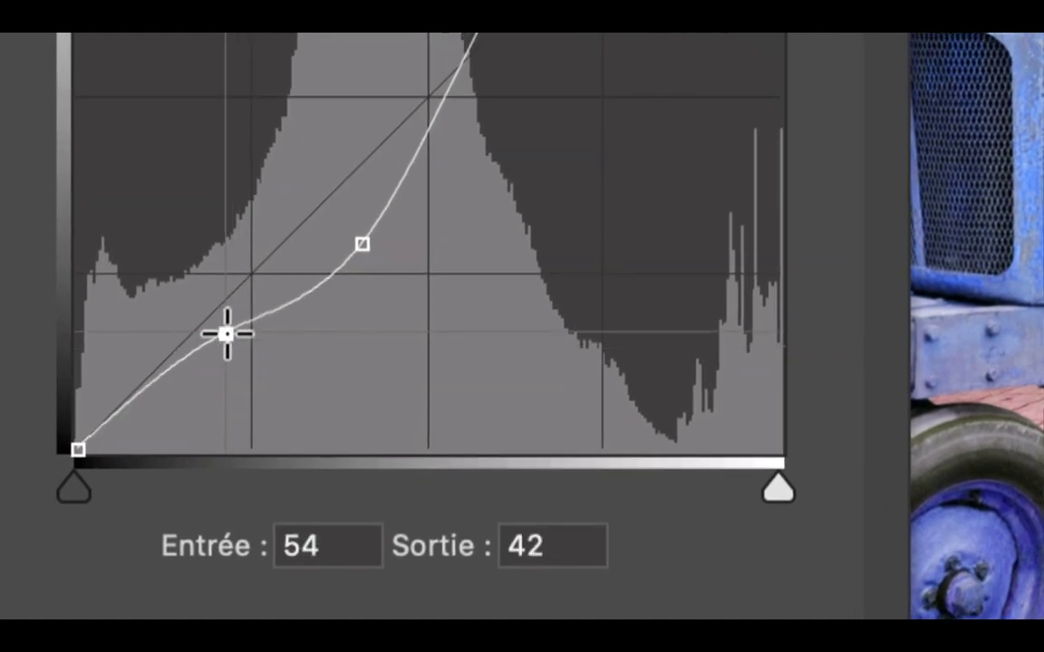
mouse_move(226, 333)
left_mouse_down()
mouse_move(233, 342)
mouse_move(224, 323)
mouse_move(230, 337)
left_mouse_up()
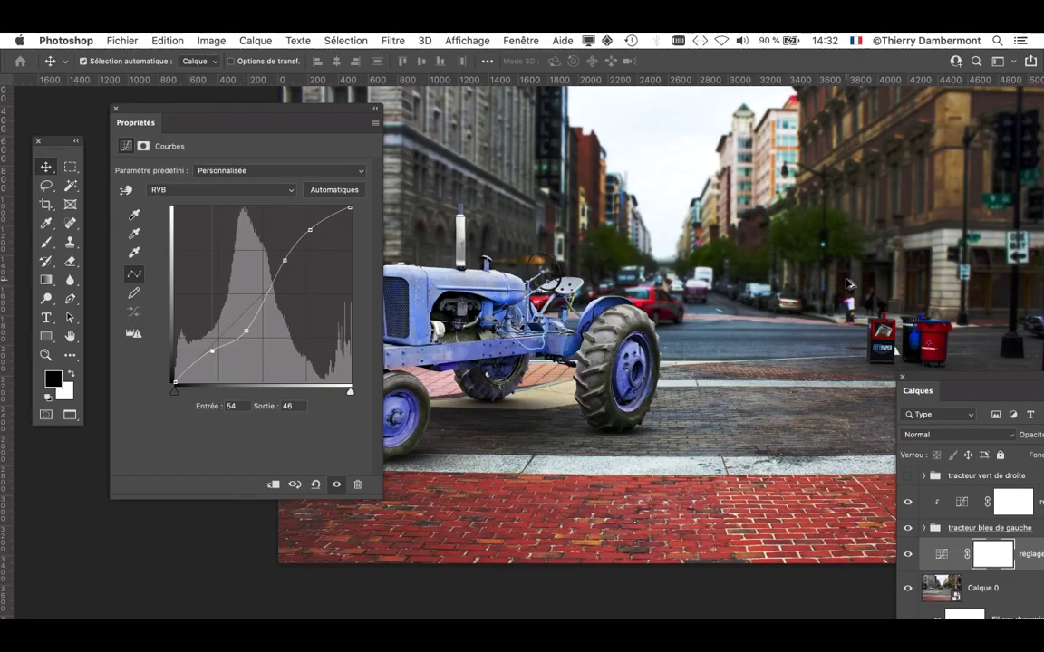
scroll(940, 280, "up", 5)
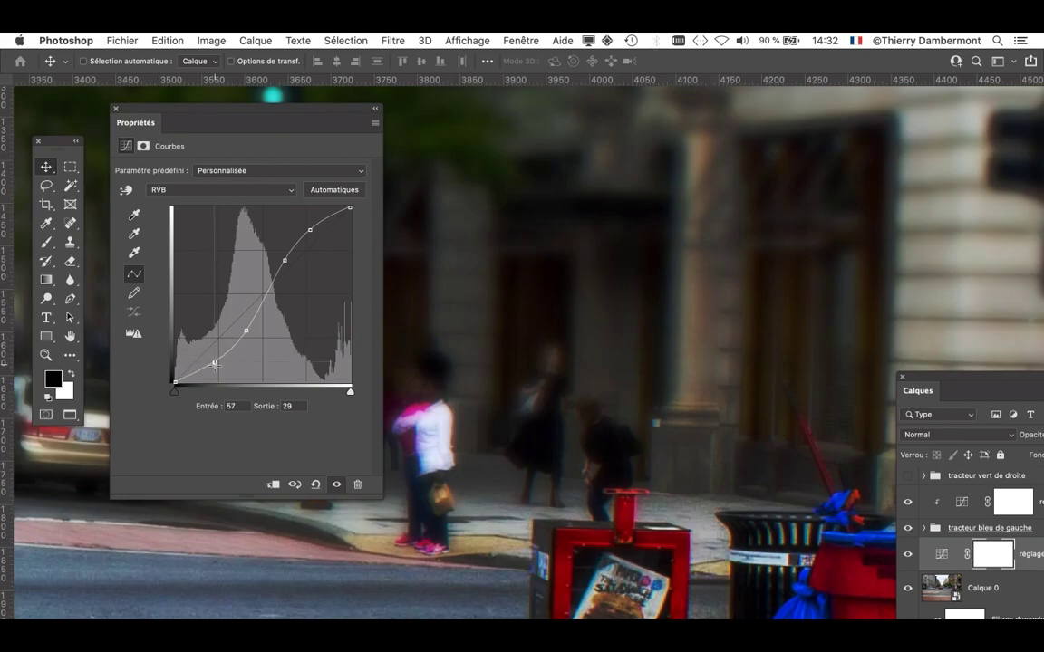
left_click_drag(214, 364, 210, 346)
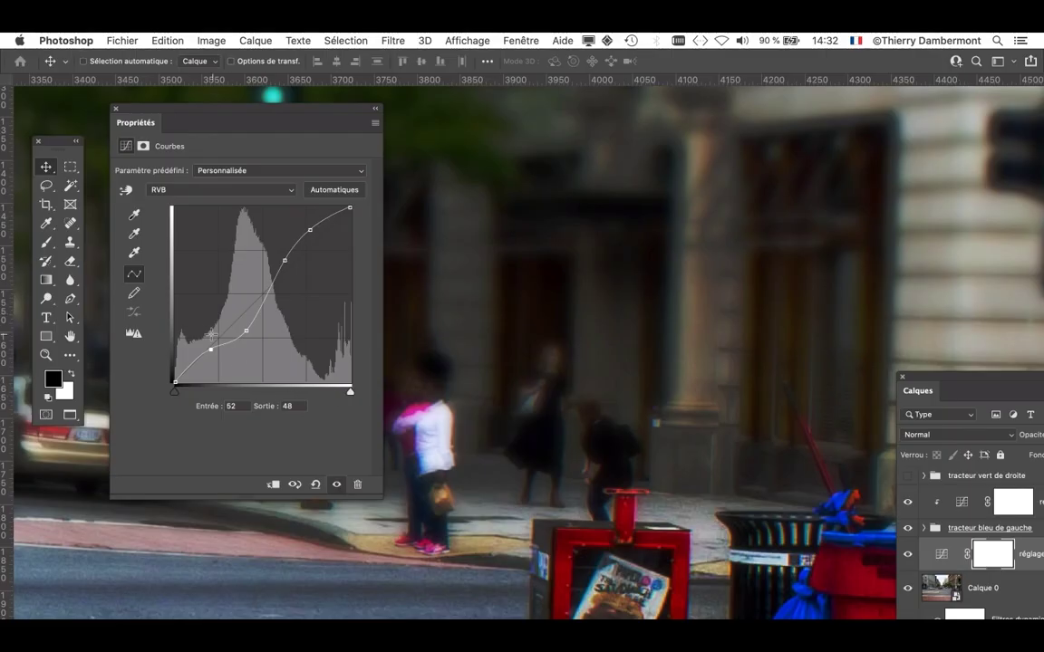
mouse_move(210, 351)
left_mouse_down()
mouse_move(215, 366)
mouse_move(206, 353)
left_mouse_up()
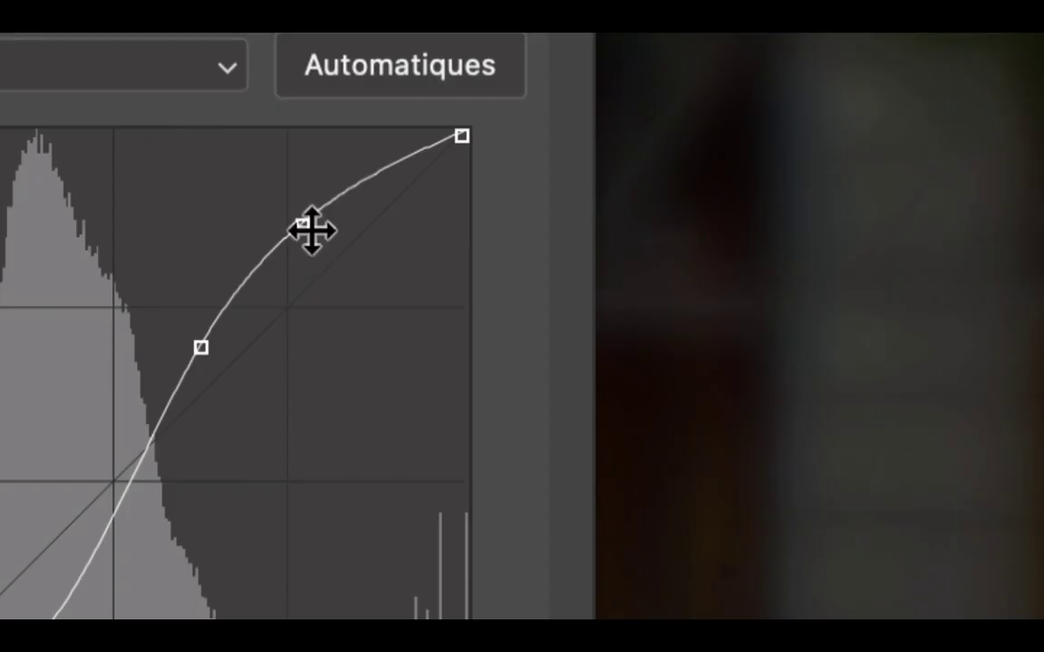
Lower the highlight point of the background curve to input 213, output 202.
left_click_drag(305, 225, 331, 245)
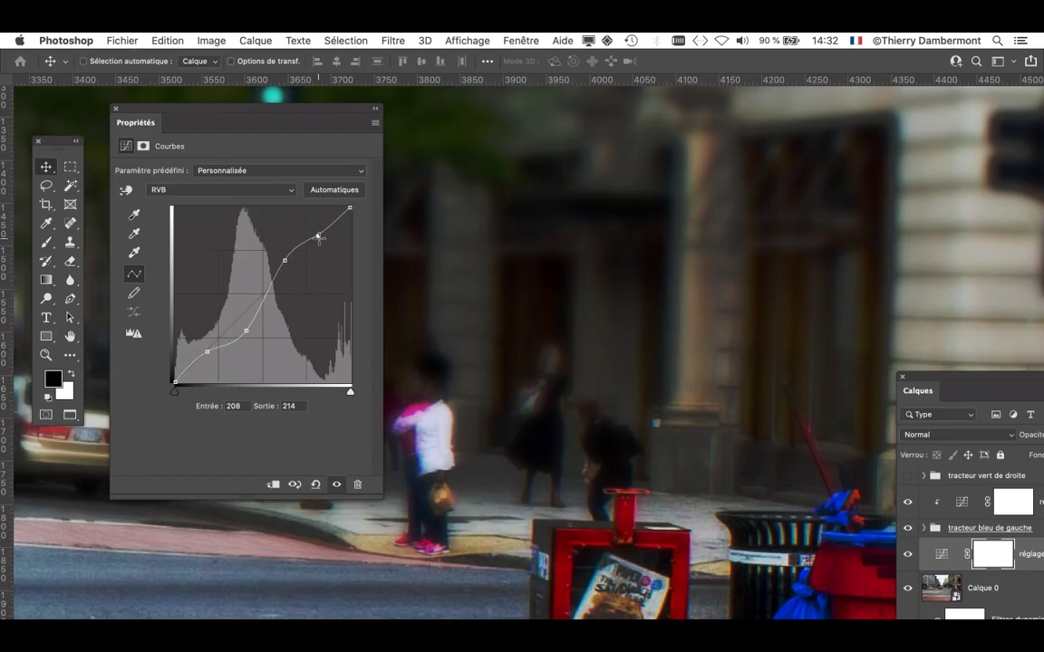
mouse_move(319, 238)
left_mouse_down()
mouse_move(324, 246)
mouse_move(312, 228)
mouse_move(321, 243)
left_mouse_up()
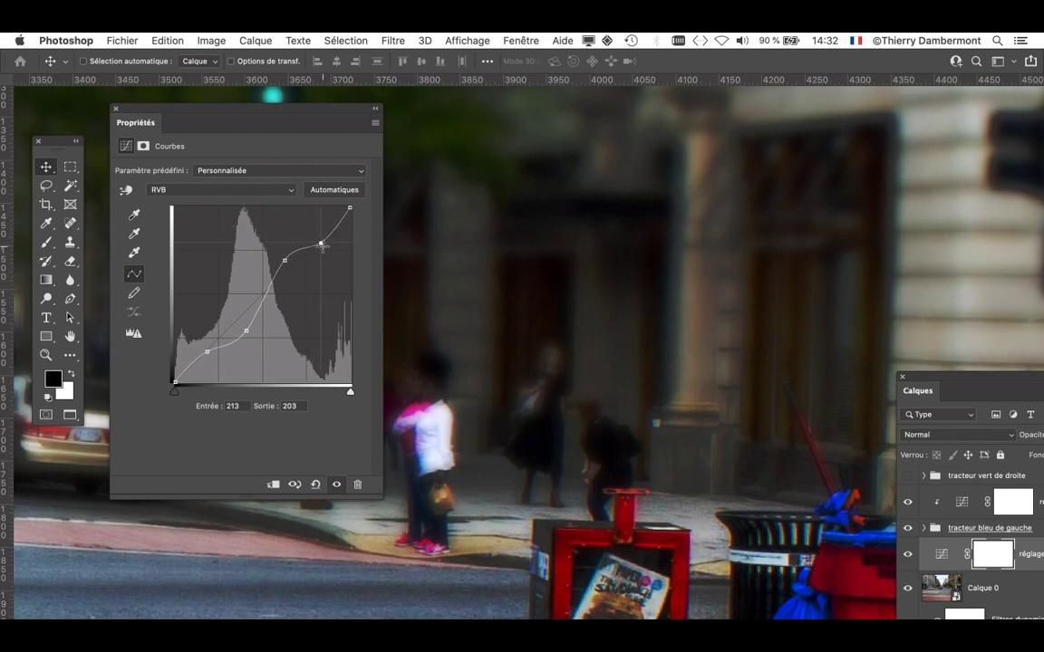
scroll(610, 308, "down", 5)
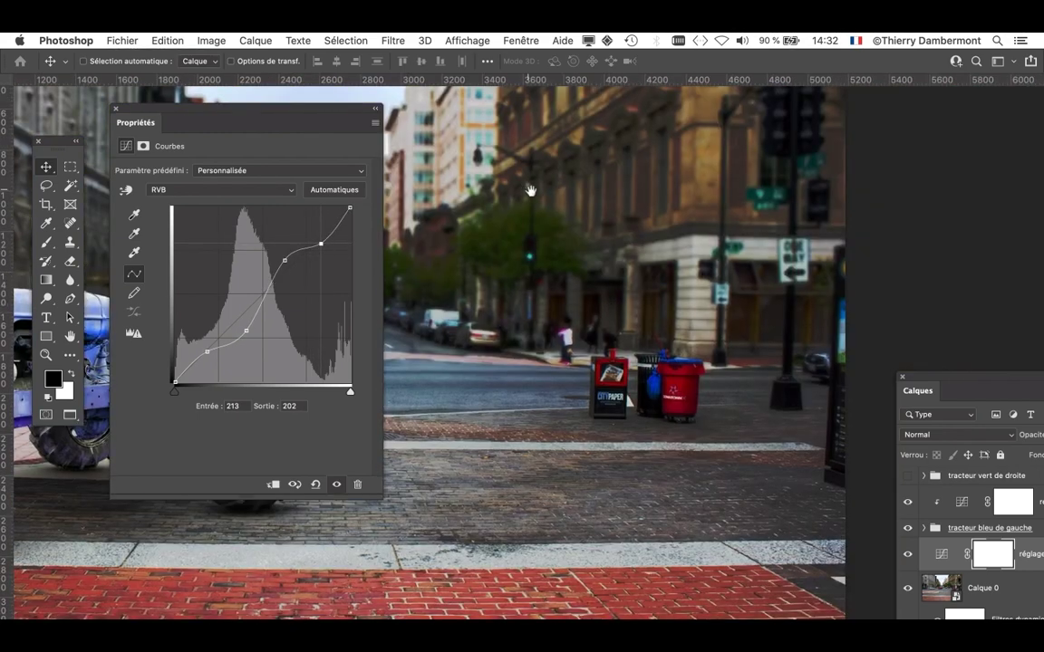
Inspect the sky and fine-tune the highlight point, moving it through input 215, output 206 and slightly higher.
left_click_drag(531, 191, 775, 239)
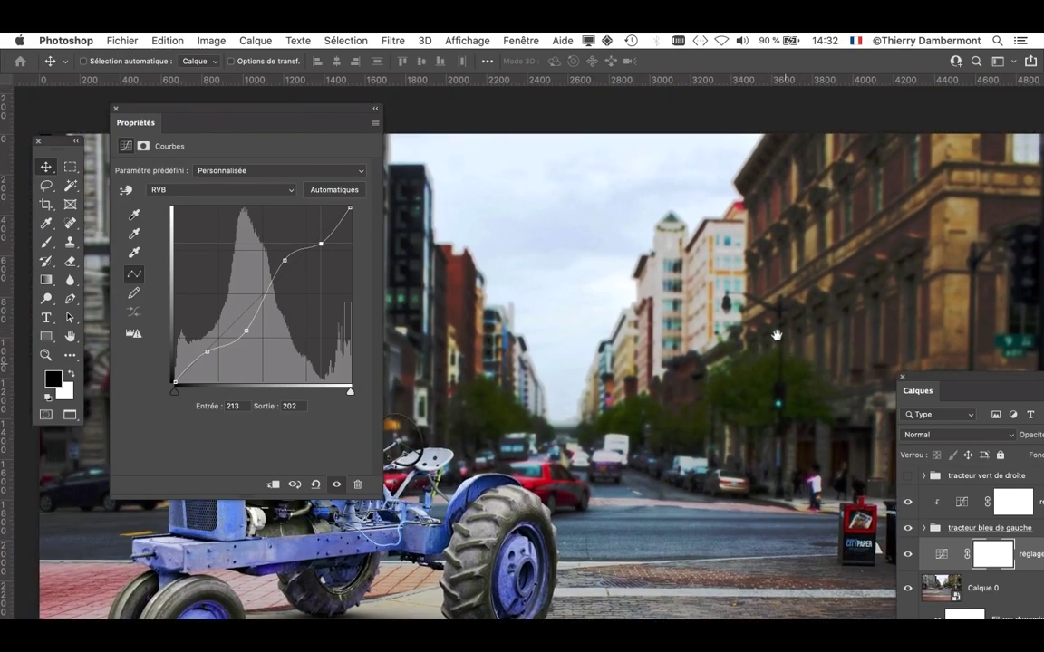
key("alt+super")
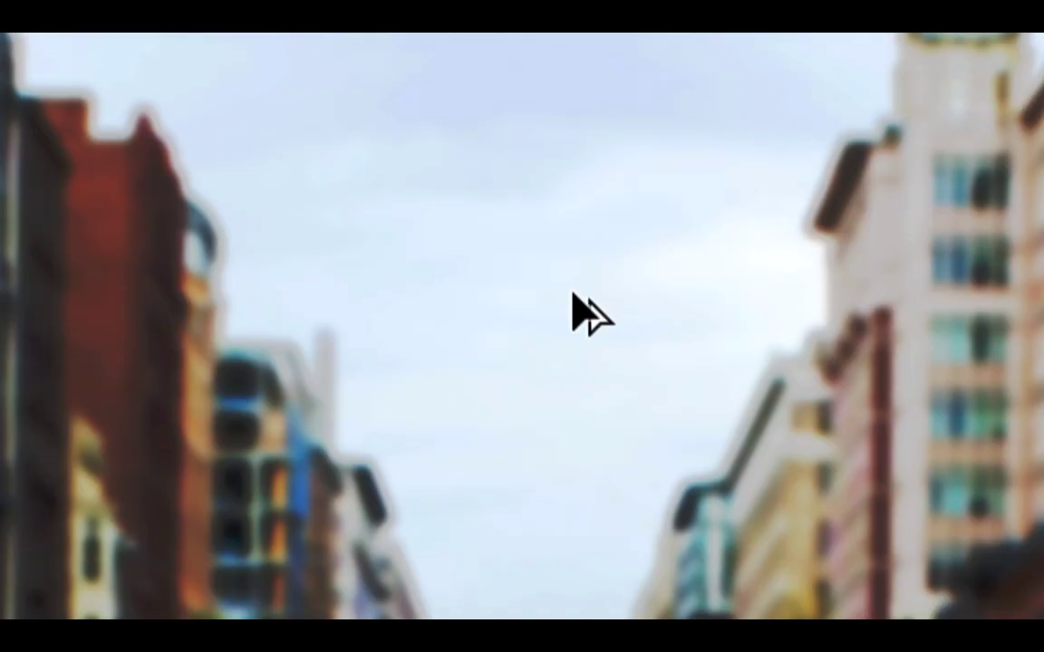
mouse_move(320, 244)
left_mouse_down()
mouse_move(313, 226)
mouse_move(322, 243)
left_mouse_up()
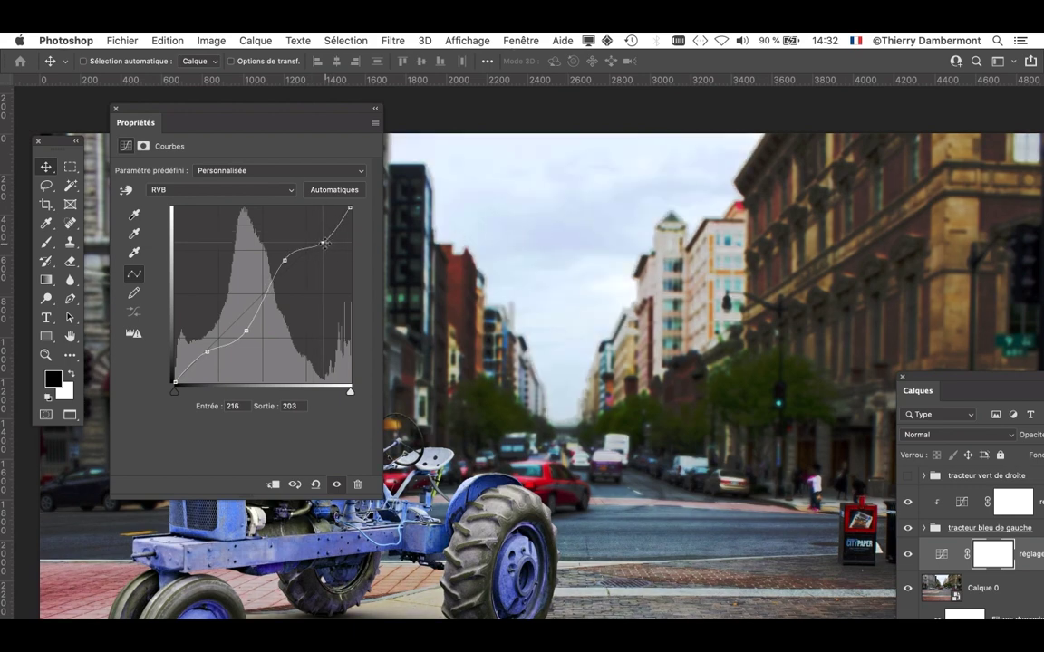
mouse_move(324, 244)
left_mouse_down()
mouse_move(311, 226)
mouse_move(322, 240)
left_mouse_up()
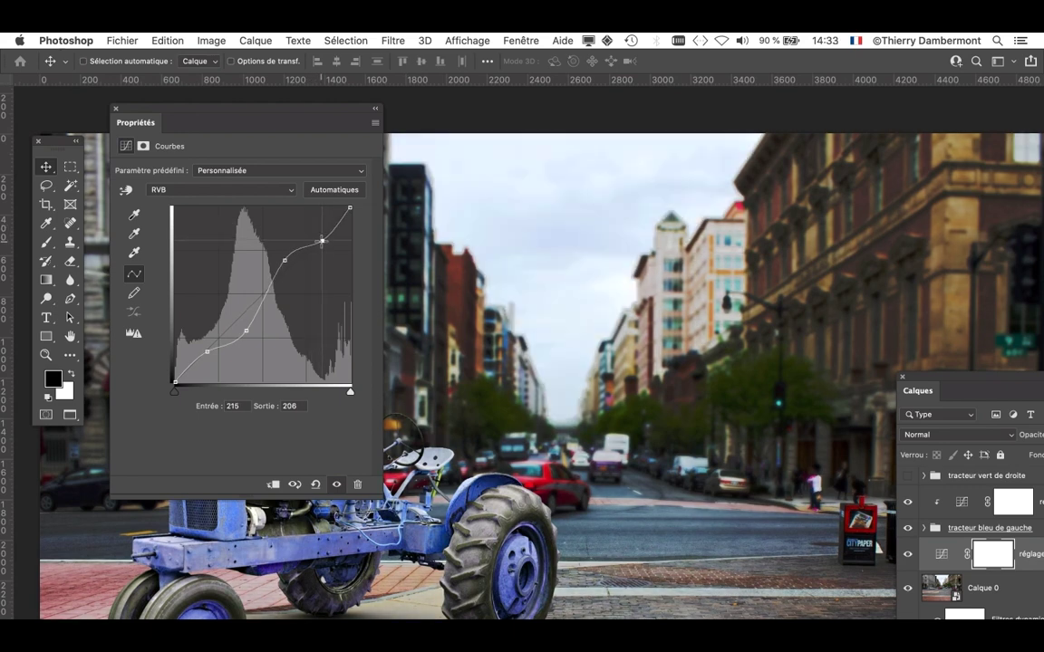
left_click_drag(322, 240, 321, 237)
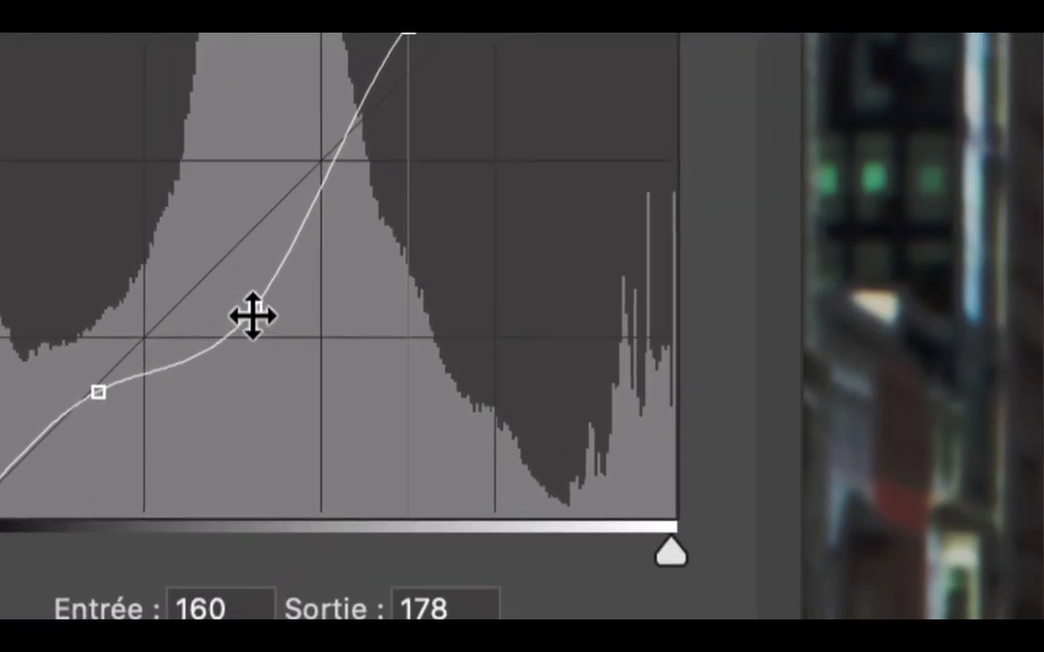
Adjust the two middle points of the background curve alternately, bringing the upper one to input 150, output 169.
left_click(256, 314)
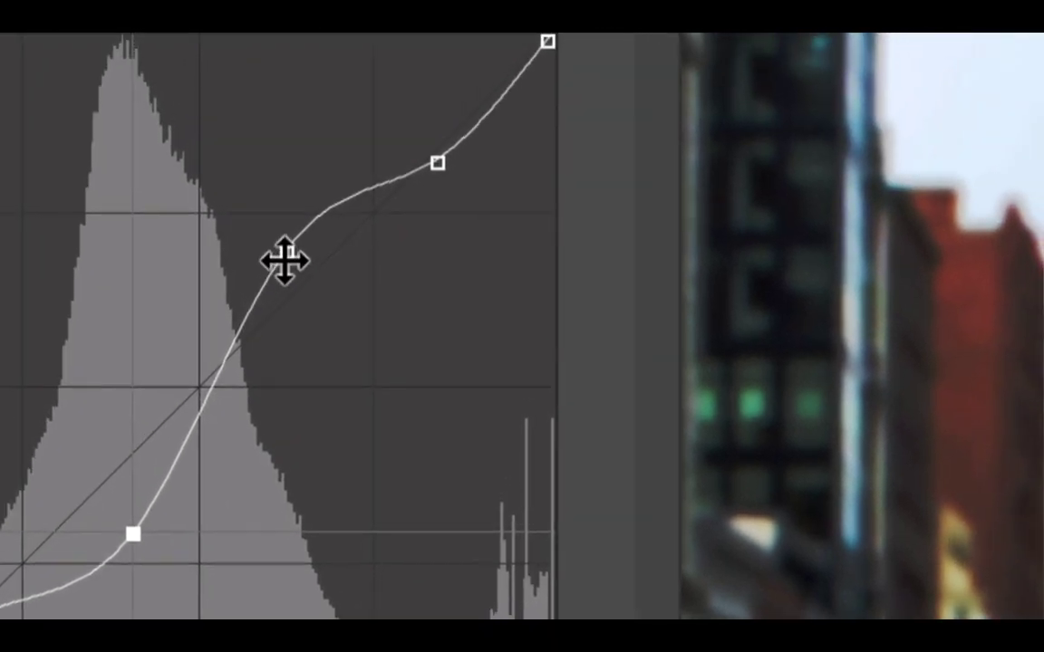
left_click(385, 67)
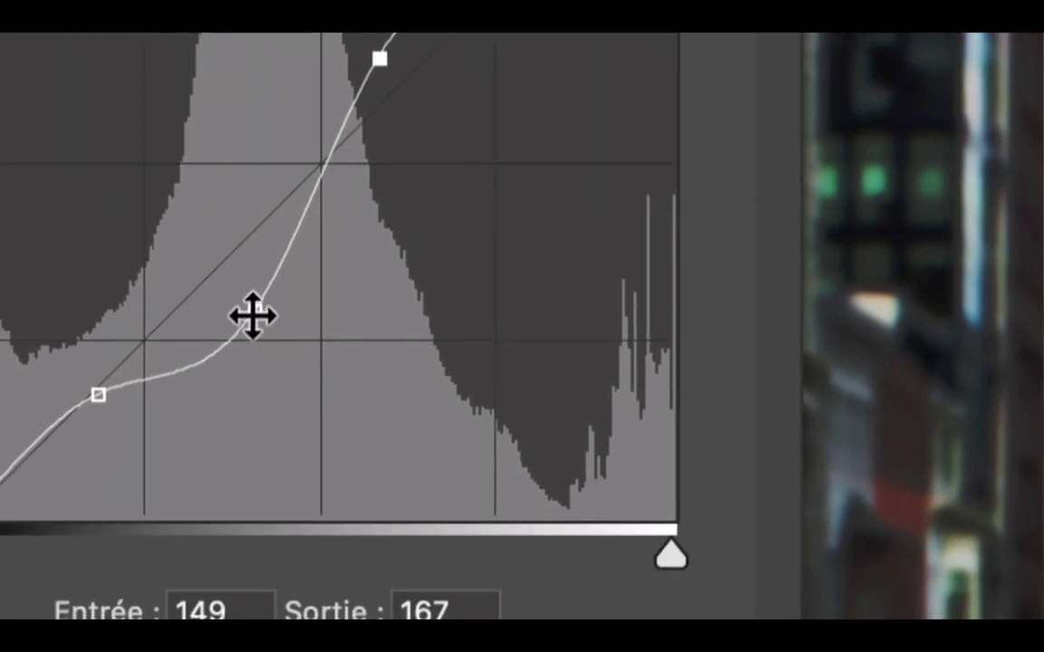
left_click(252, 315)
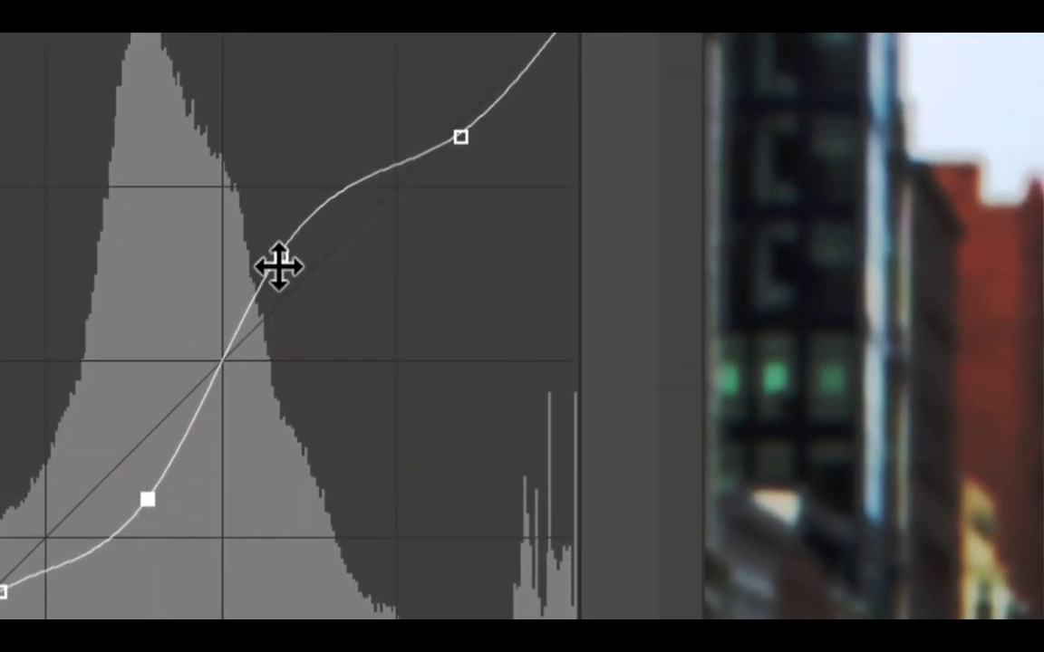
left_click(327, 123)
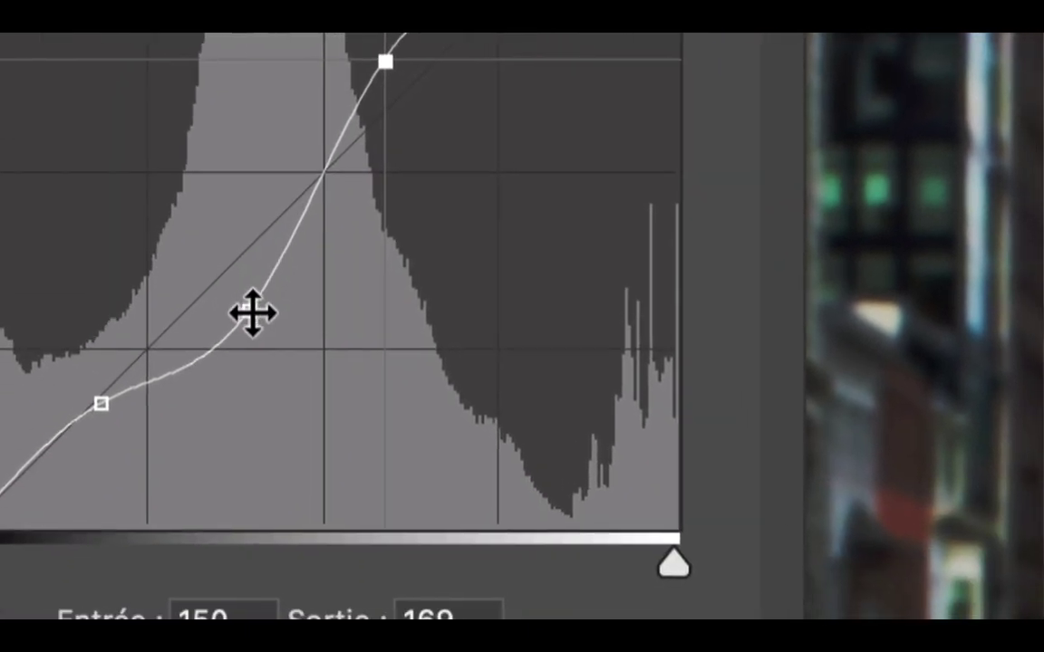
left_click(144, 509)
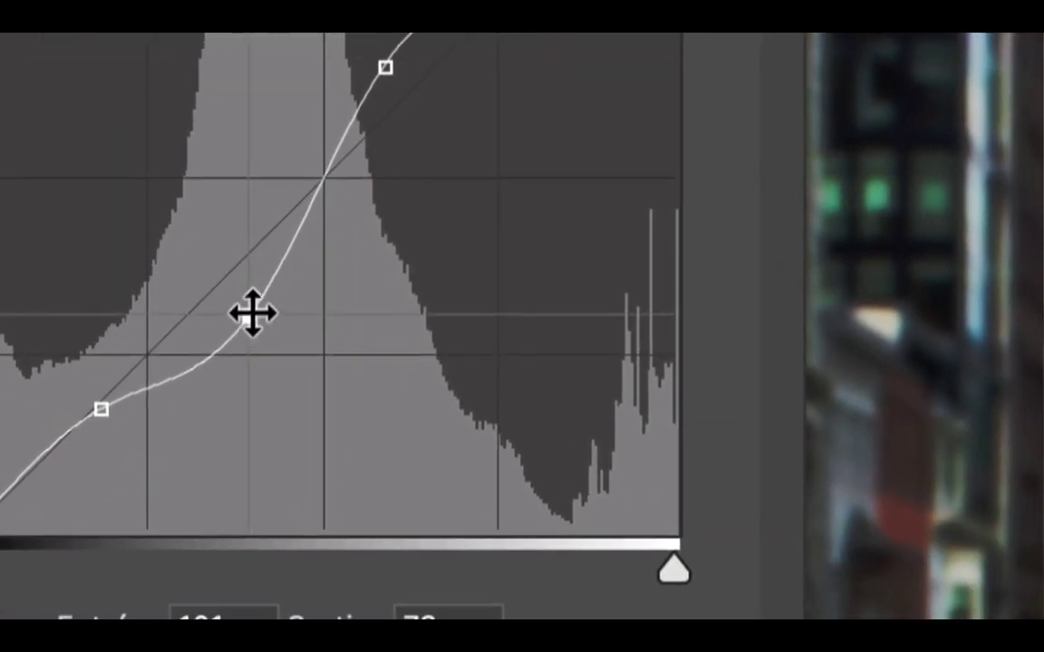
left_click(385, 67)
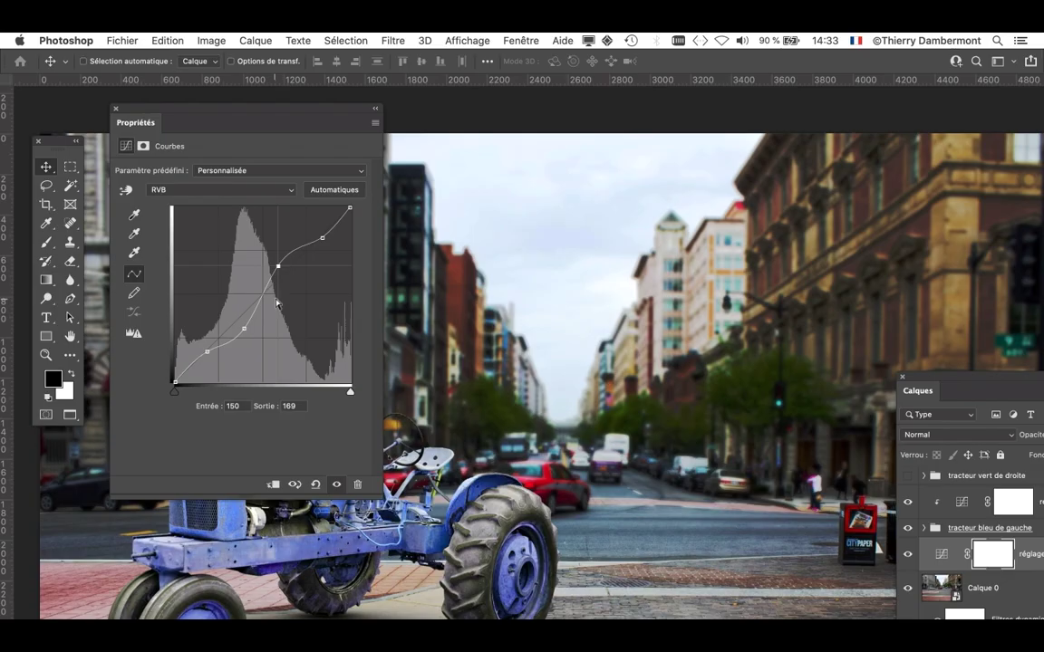
Move the upper middle point to input 148, output 165, the highlight point to 225, 210, and the shadow point to 37, 37.
mouse_move(277, 264)
left_mouse_down()
mouse_move(273, 228)
mouse_move(274, 267)
left_mouse_up()
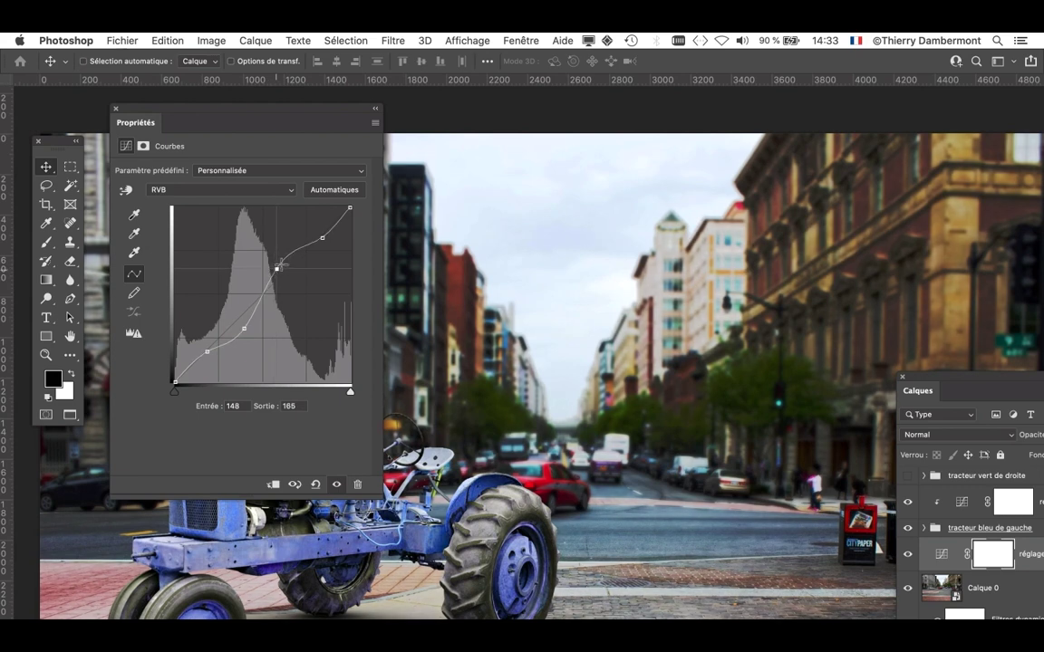
mouse_move(322, 237)
left_mouse_down()
mouse_move(319, 228)
mouse_move(329, 239)
left_mouse_up()
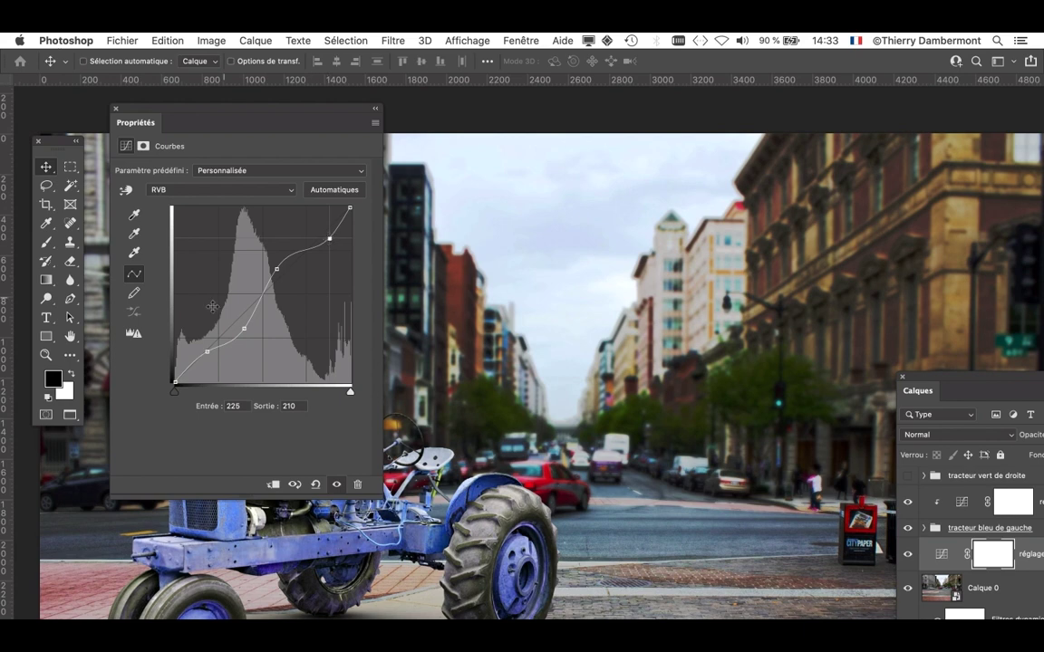
left_click_drag(207, 350, 200, 357)
scroll(642, 393, "down", 2)
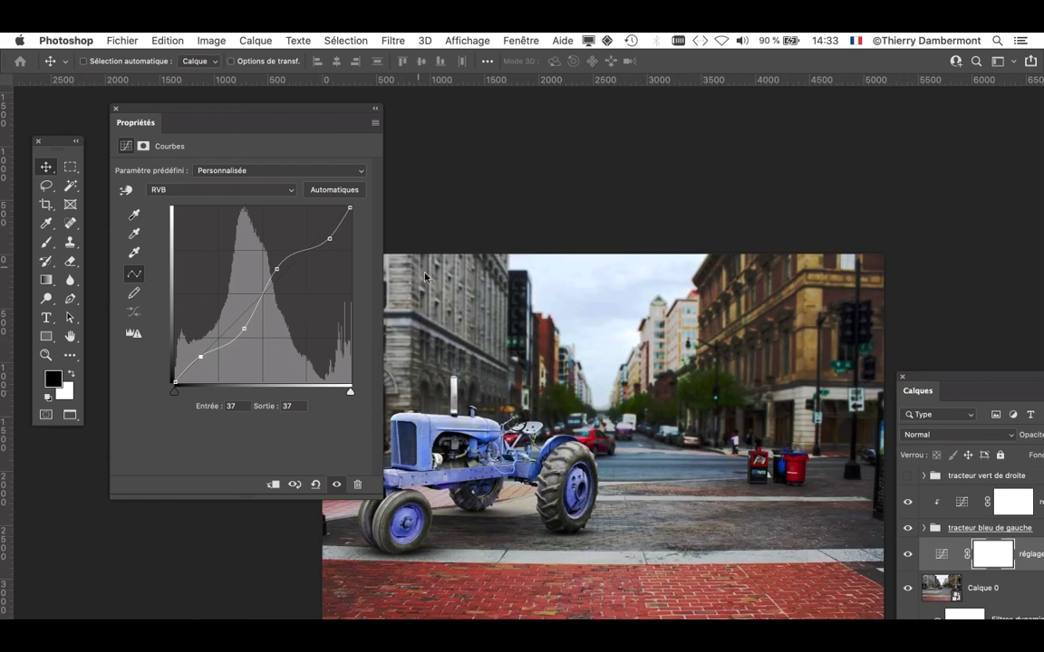
Rework the upper middle point, place the lower middle point at input 95, output 85, and the highlight point at 227, 207.
left_click_drag(276, 269, 259, 293)
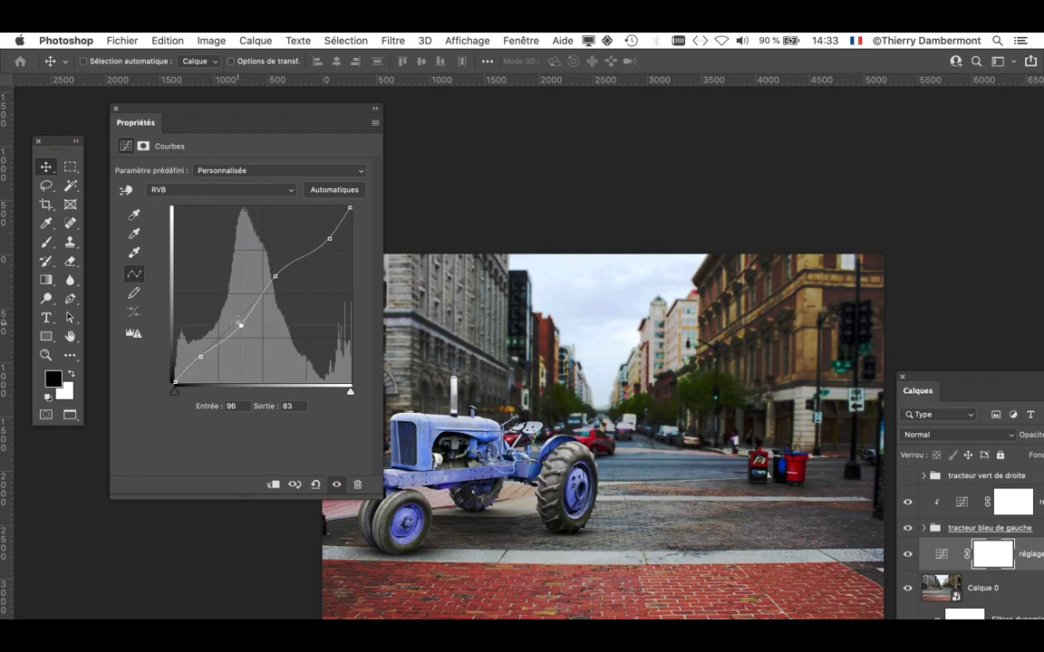
left_click(238, 323)
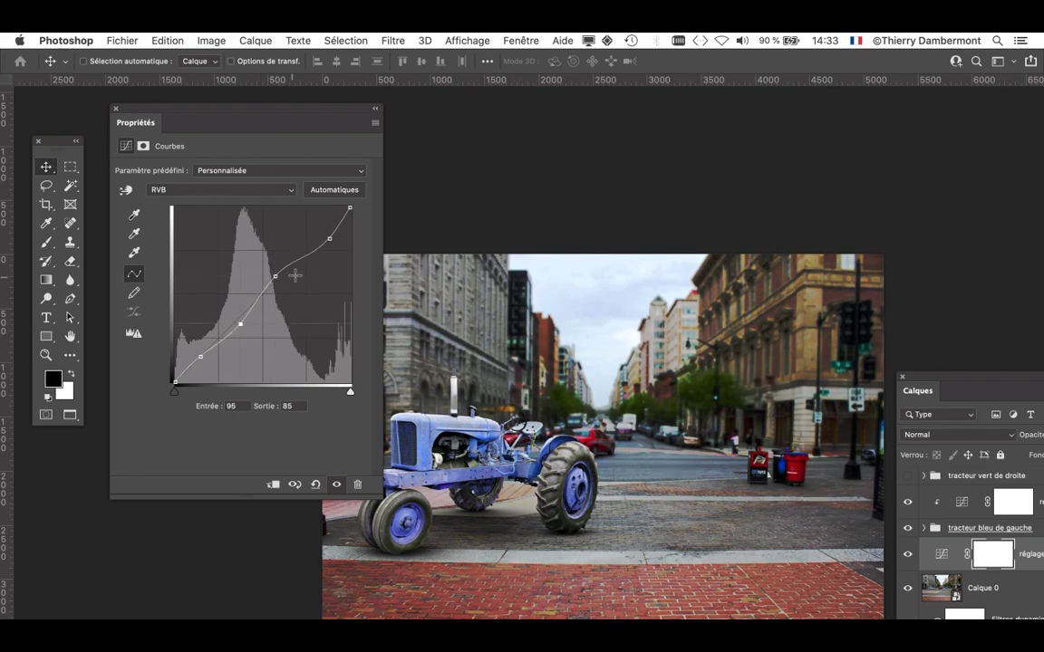
mouse_move(328, 238)
left_mouse_down()
mouse_move(294, 251)
mouse_move(328, 232)
mouse_move(331, 240)
left_mouse_up()
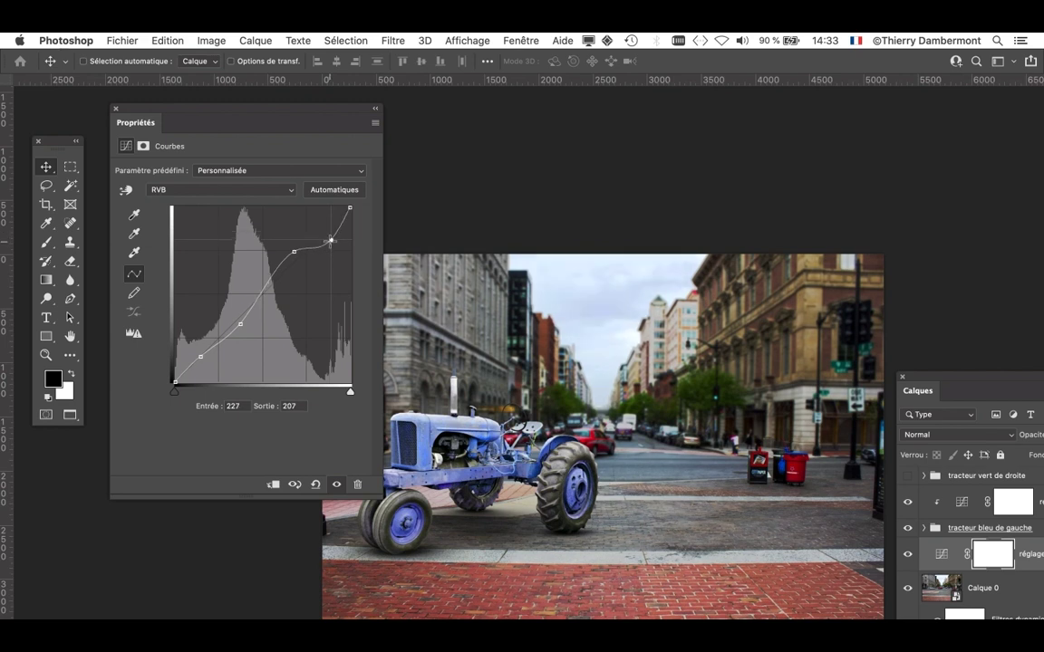
Lower both middle points of the background curve, place the highlight point at input 231, output 210, and compare with and without the adjustment.
left_click_drag(201, 361, 199, 355)
left_click_drag(240, 324, 233, 335)
left_click_drag(294, 251, 334, 239)
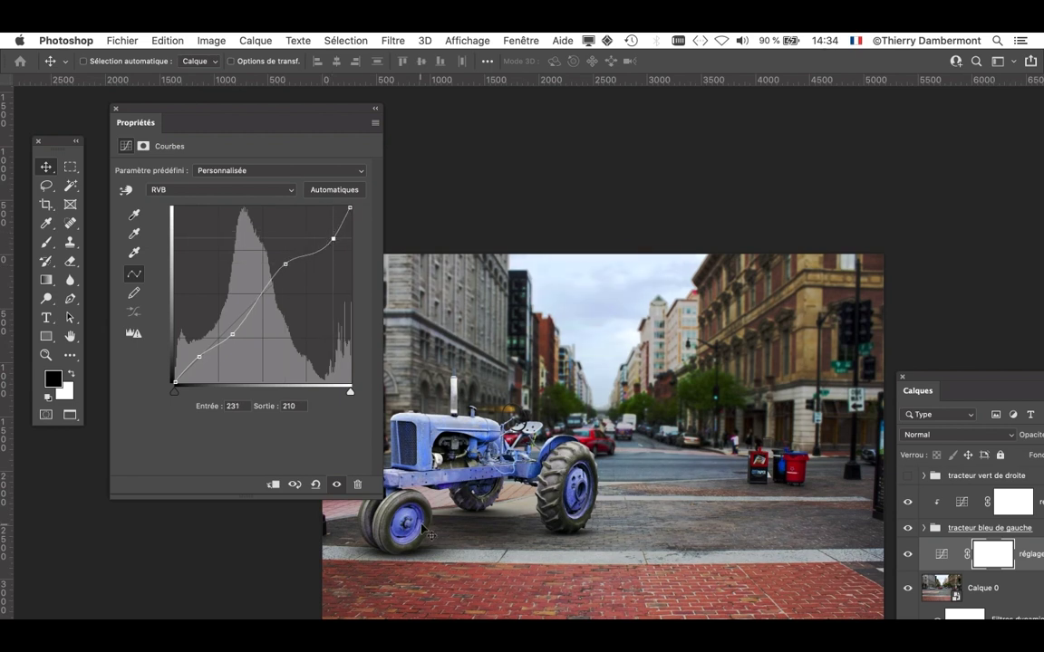
left_click(335, 485)
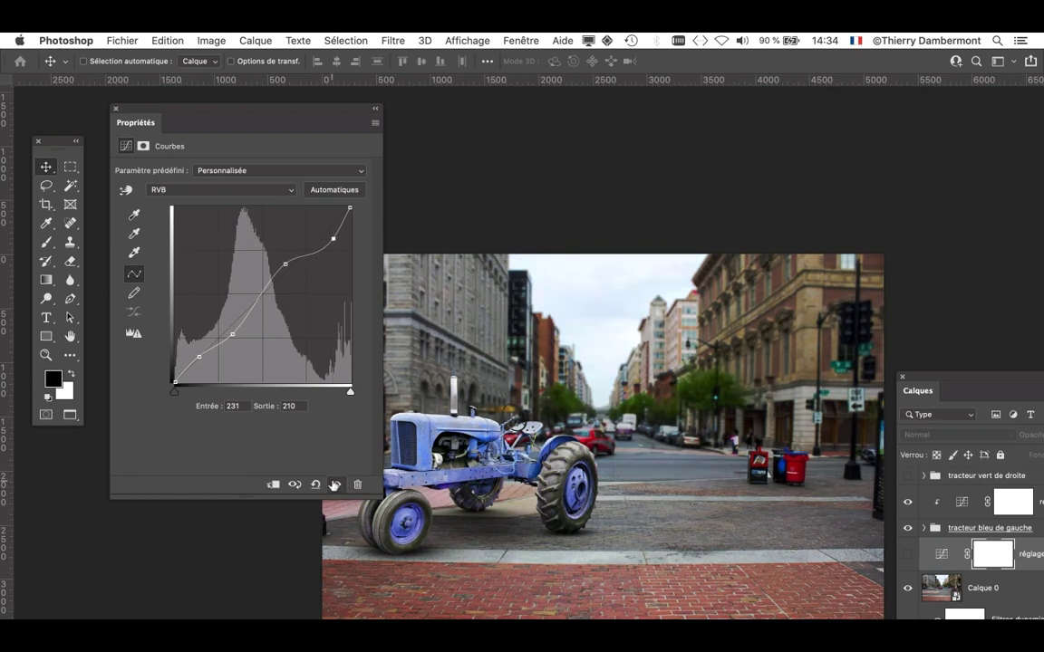
left_click(336, 484)
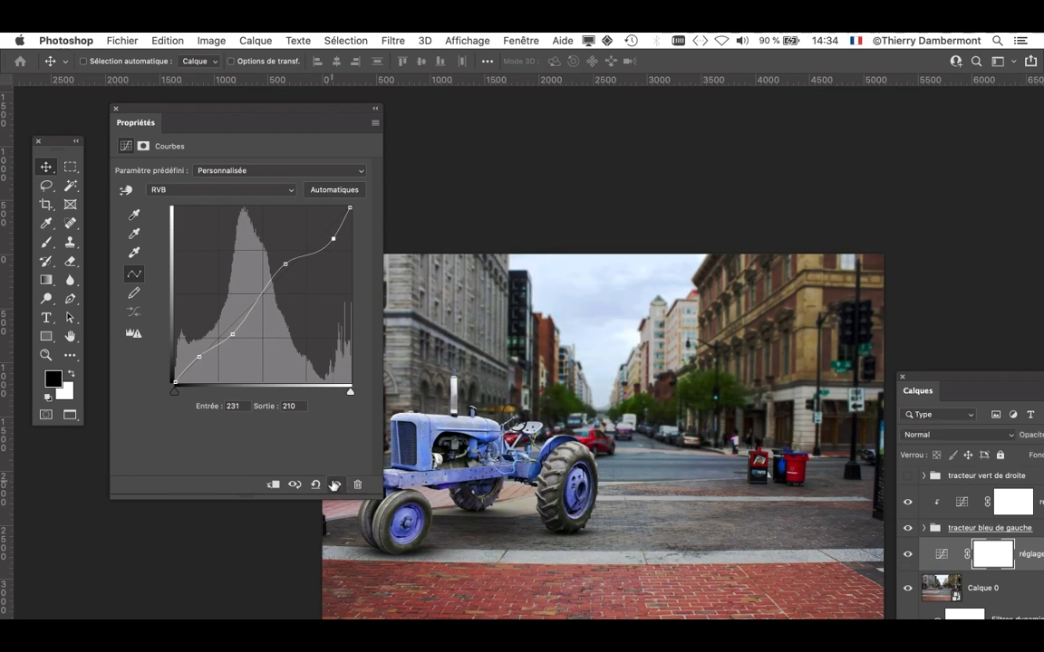
left_click(335, 484)
left_click(335, 484)
Move the background curve's lower middle point to input 91, output 78, the highlight point to 235, 210, and nudge the other two points.
left_click(235, 334)
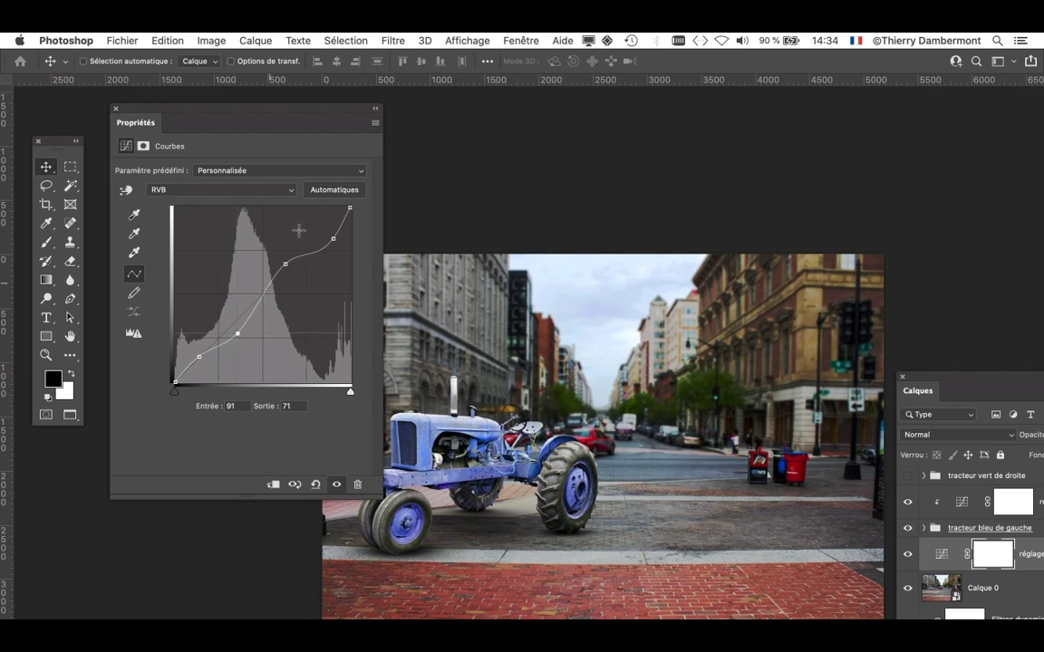
left_click_drag(283, 263, 285, 257)
left_click_drag(237, 332, 235, 327)
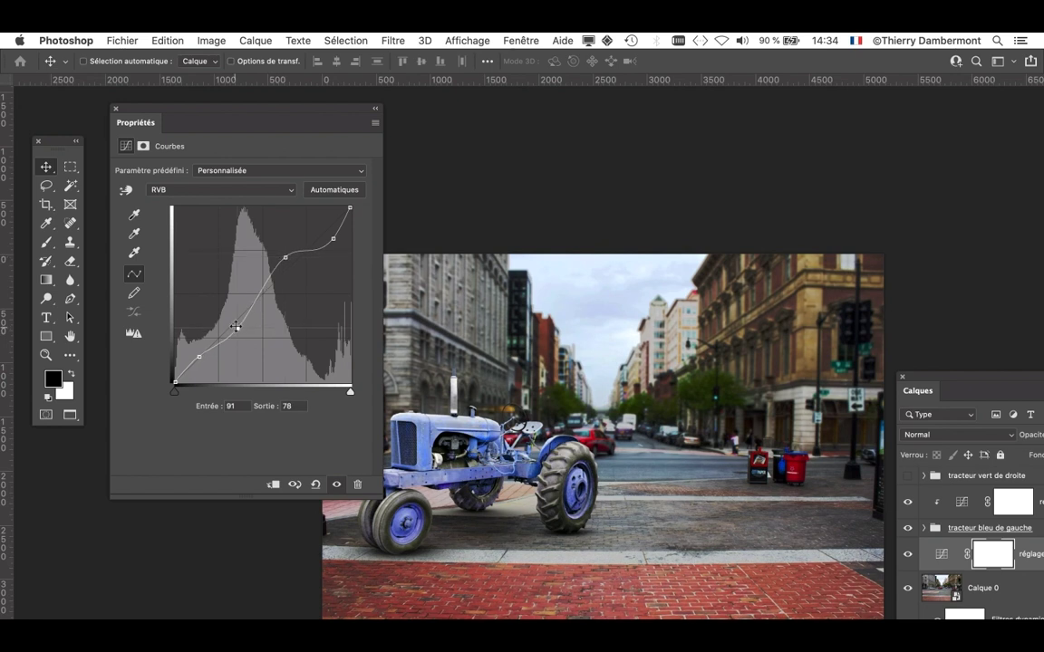
left_click_drag(285, 258, 335, 239)
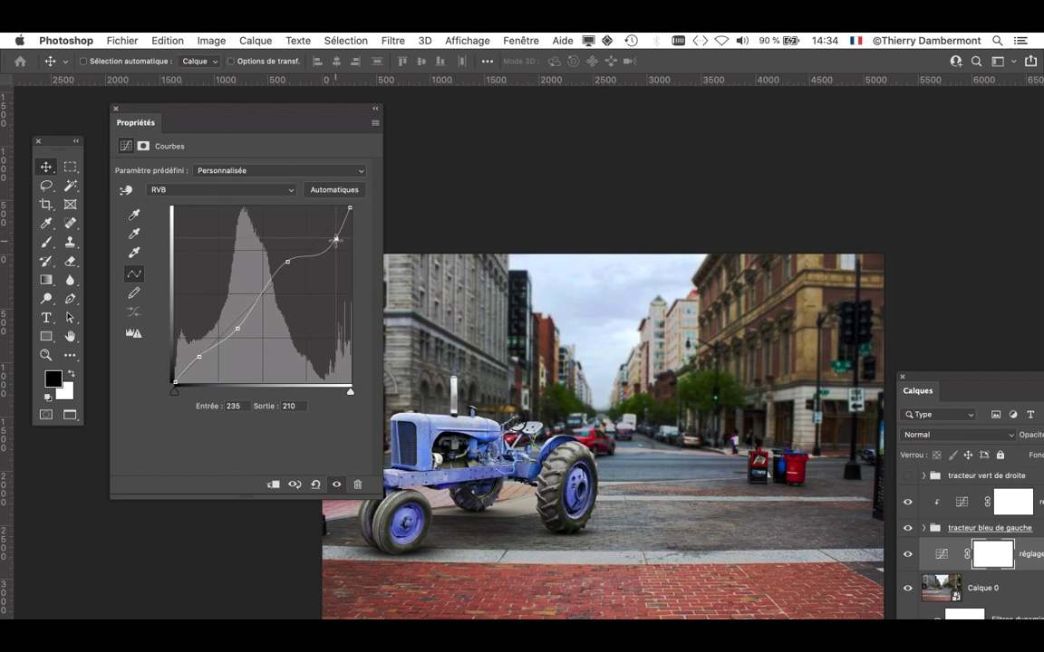
left_click_drag(198, 358, 197, 354)
Try adding a Brightness/Contrast adjustment layer above the background Curves layer and remove it again.
left_click_drag(954, 372, 592, 112)
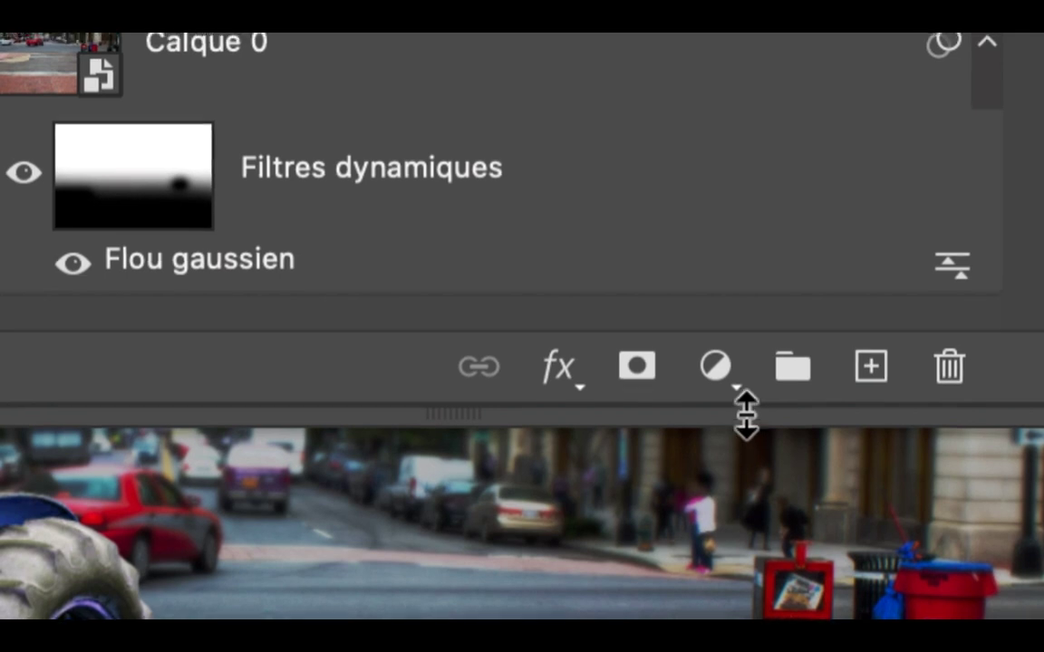
left_click(738, 406)
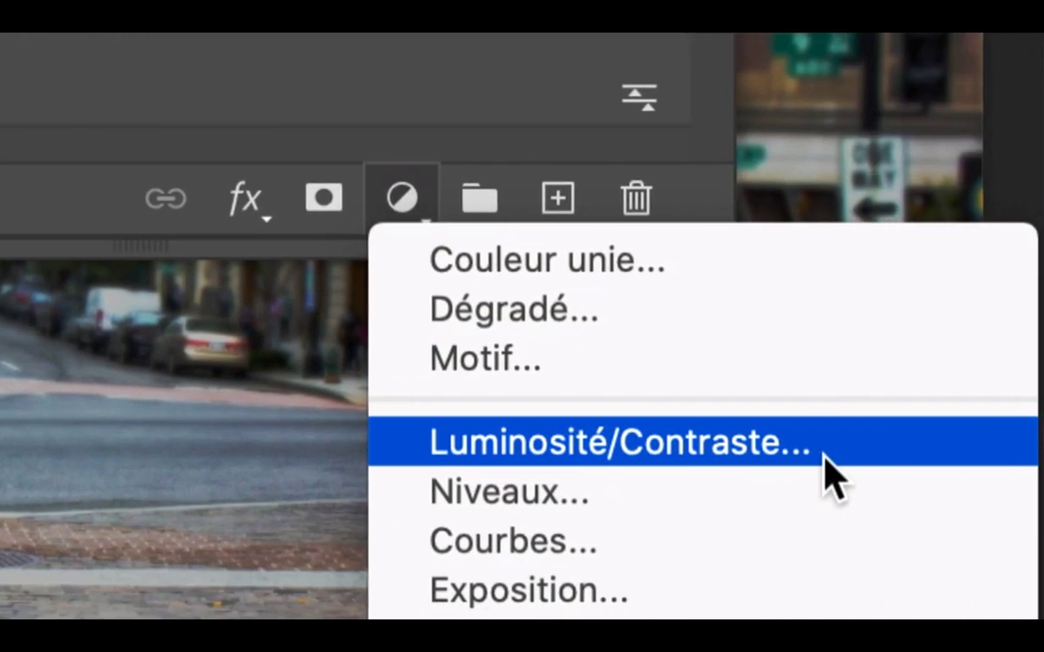
left_click(834, 475)
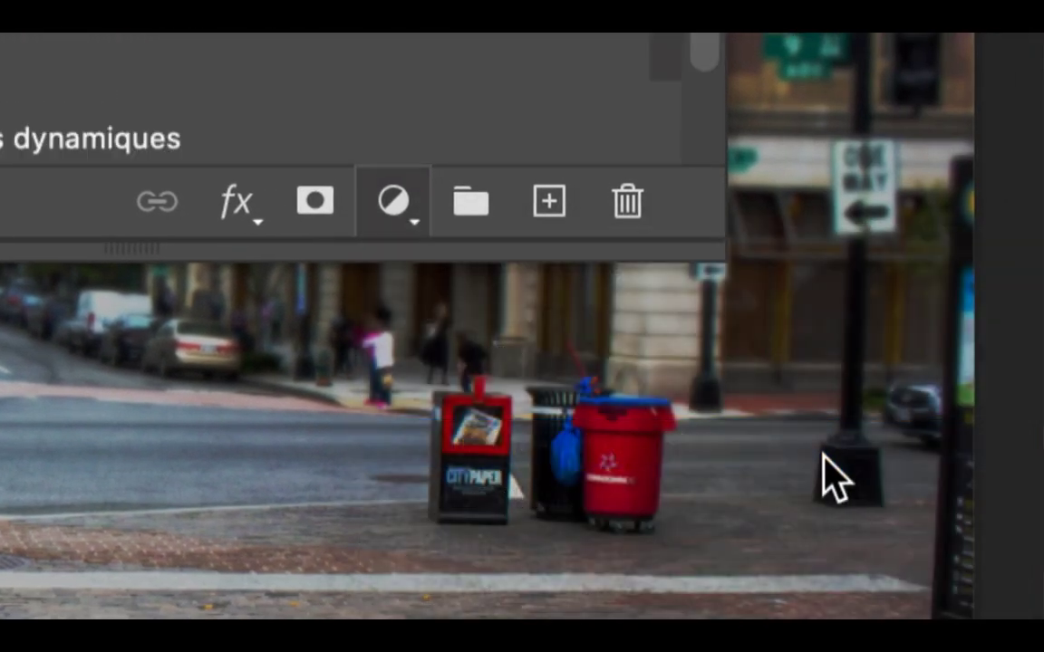
key("super")
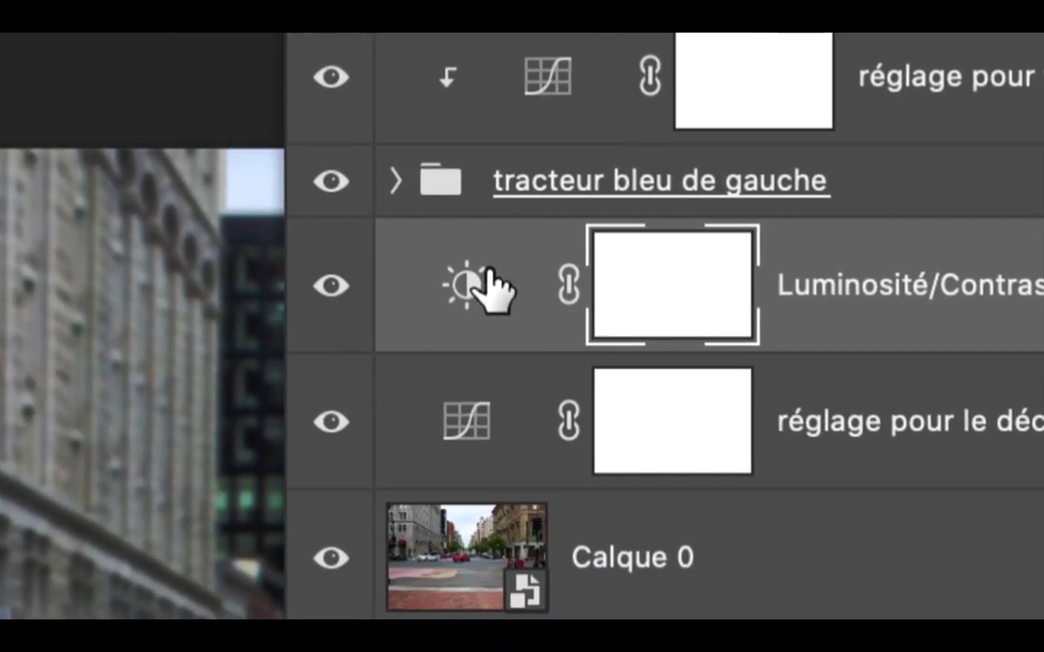
left_click_drag(494, 289, 661, 365)
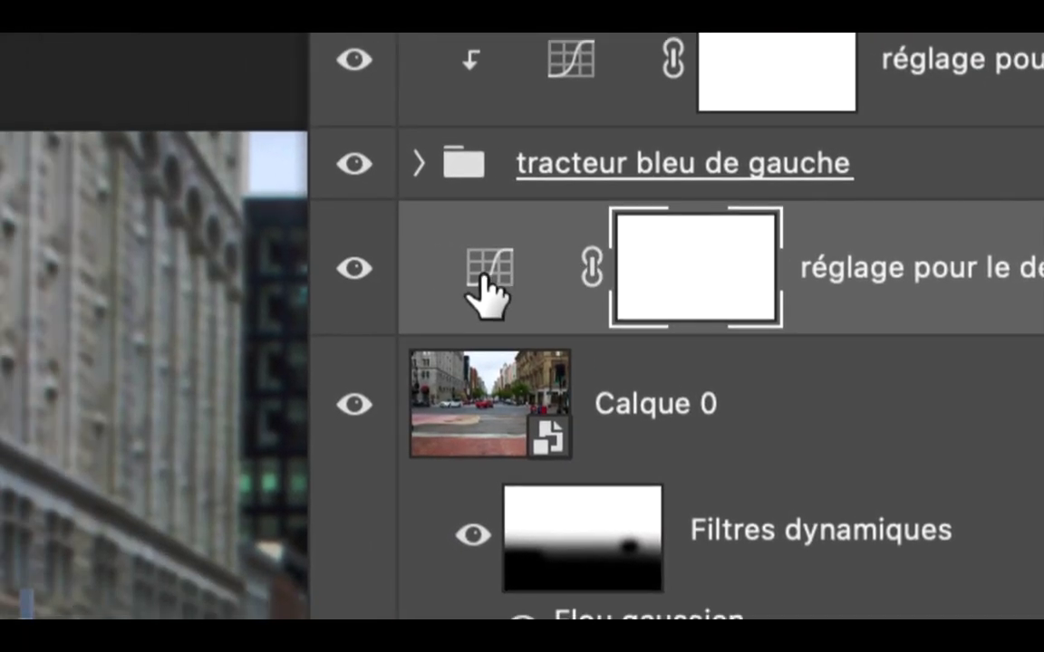
Reopen the background curve, lower its shadow point and raise the highlight point to input 230, output 216.
left_click(484, 274)
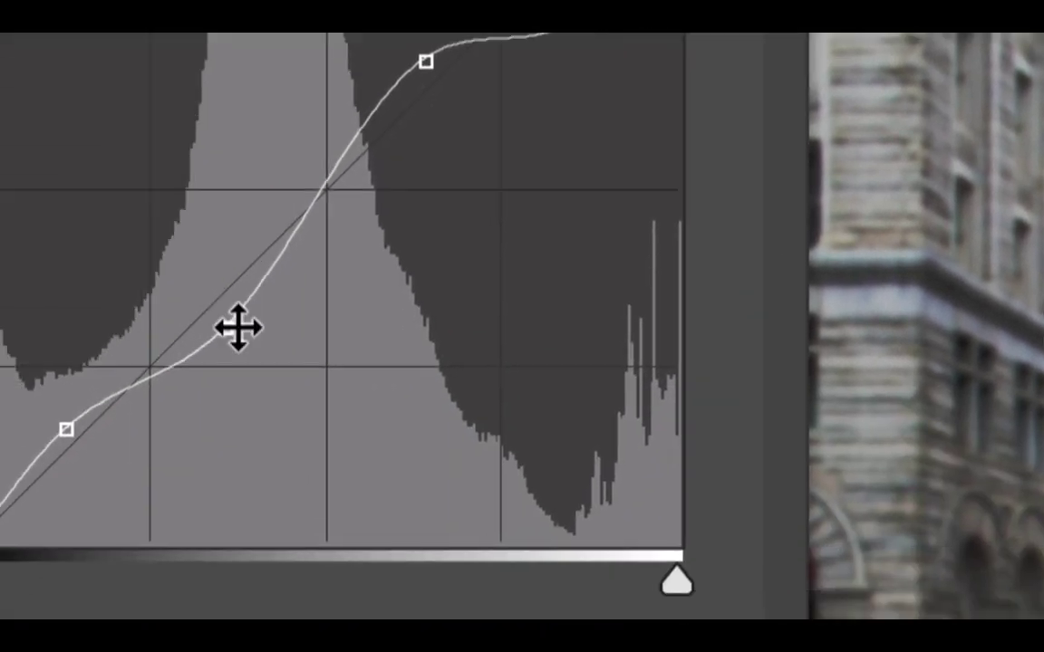
left_click(231, 328)
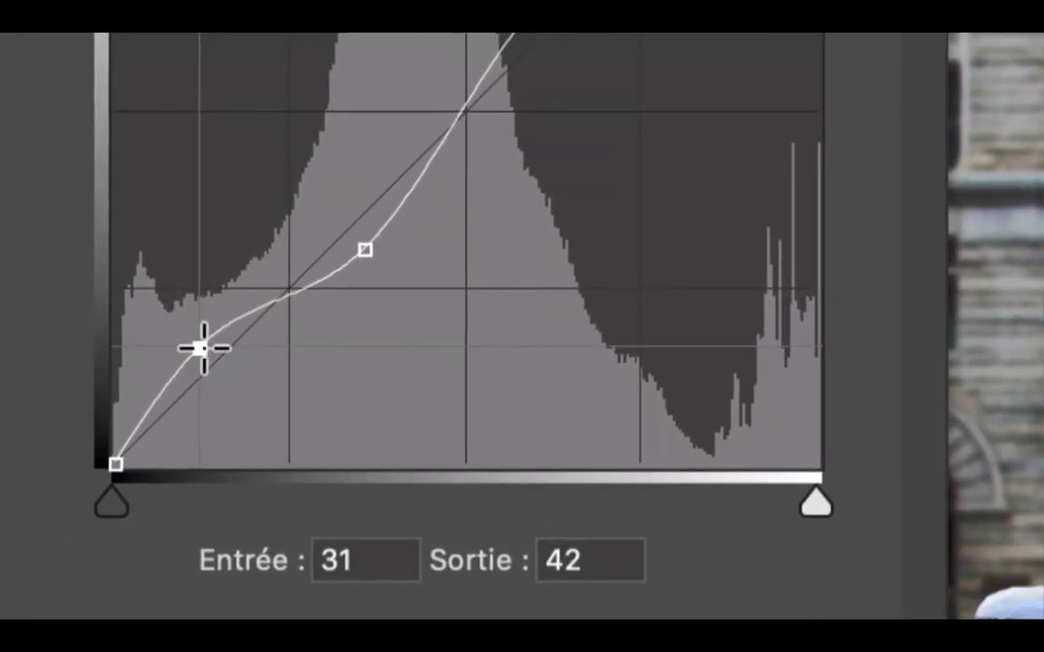
left_click_drag(203, 347, 193, 356)
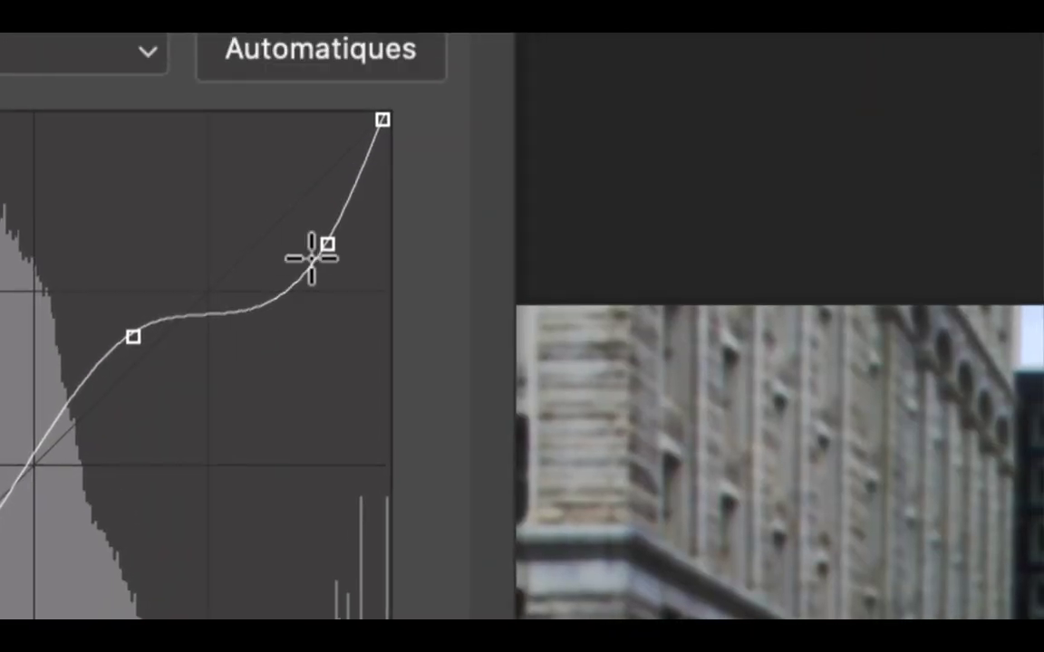
left_click(326, 182)
left_click_drag(311, 255, 311, 252)
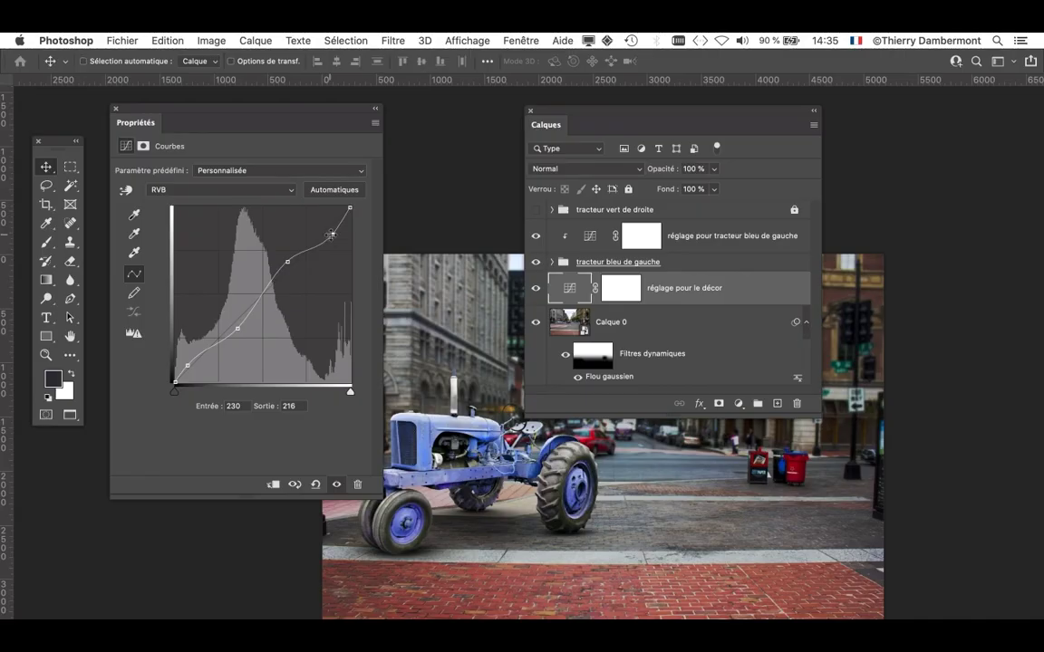
Uncover the image and move the background curve's lower middle point to input 99, output 72.
left_click_drag(542, 126, 841, 118)
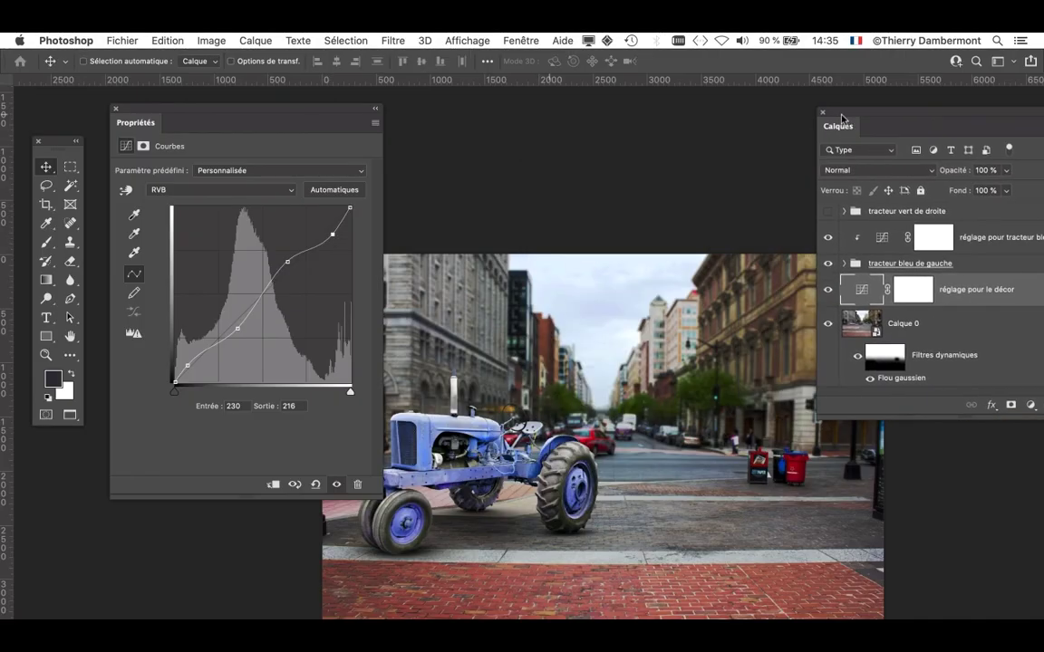
left_click_drag(239, 329, 237, 326)
left_click_drag(234, 327, 243, 333)
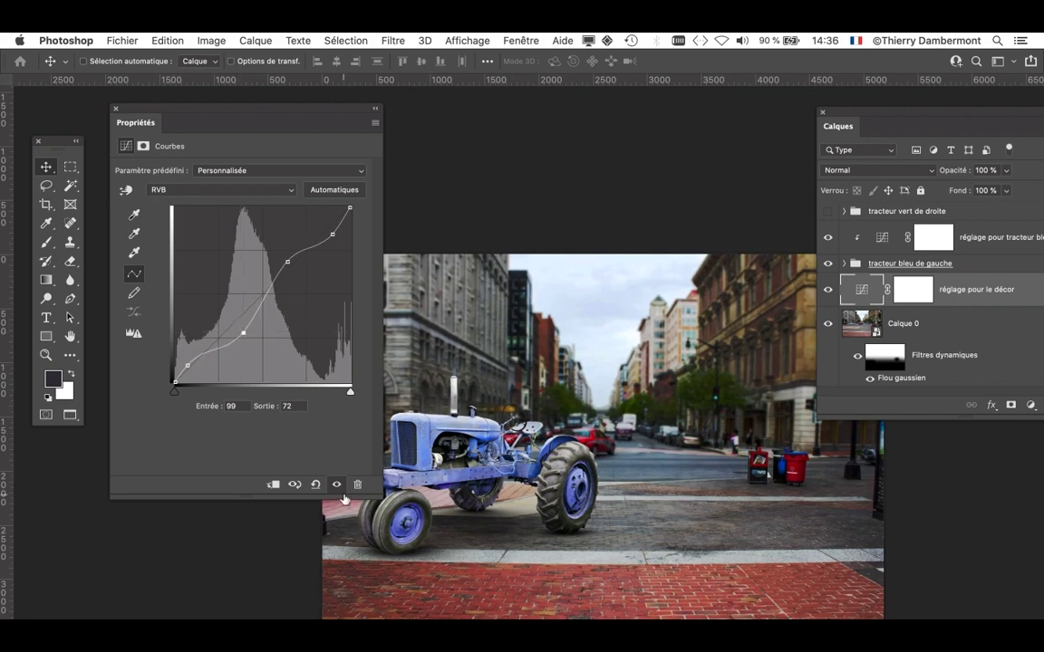
Examine the red brick pavement up close with the background Curves adjustment switched off and on.
scroll(533, 537, "down", 5)
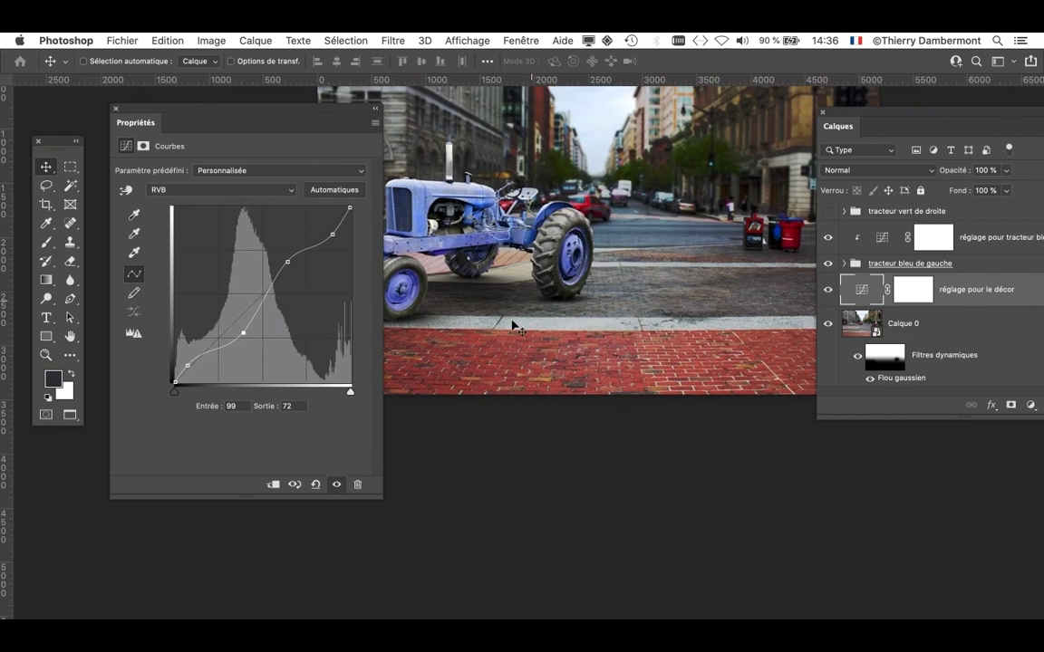
scroll(477, 384, "up", 8)
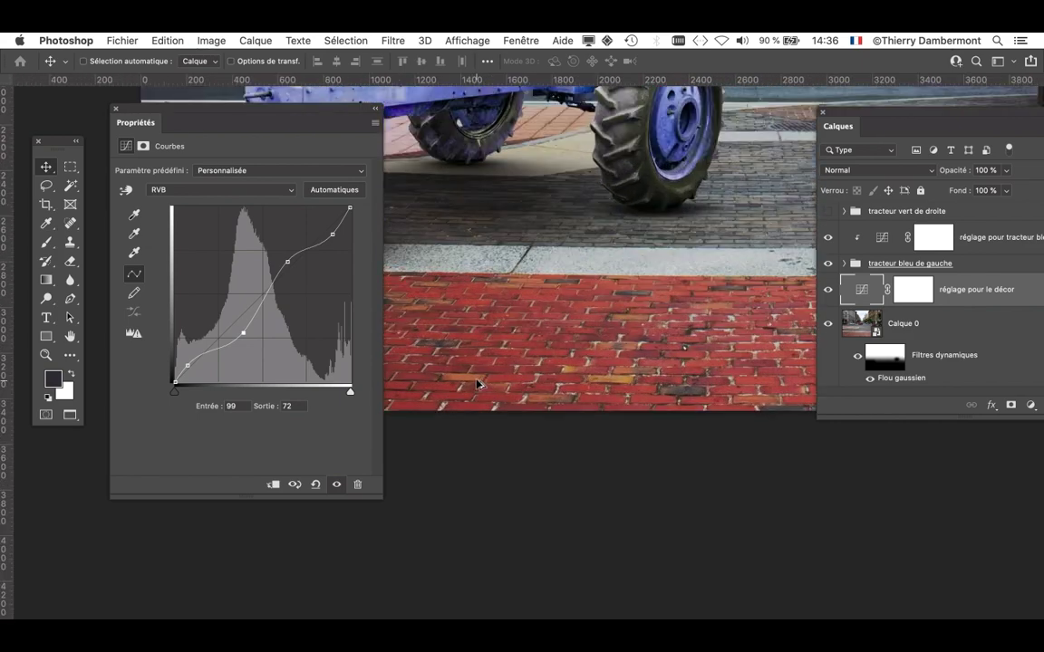
scroll(489, 377, "up", 1)
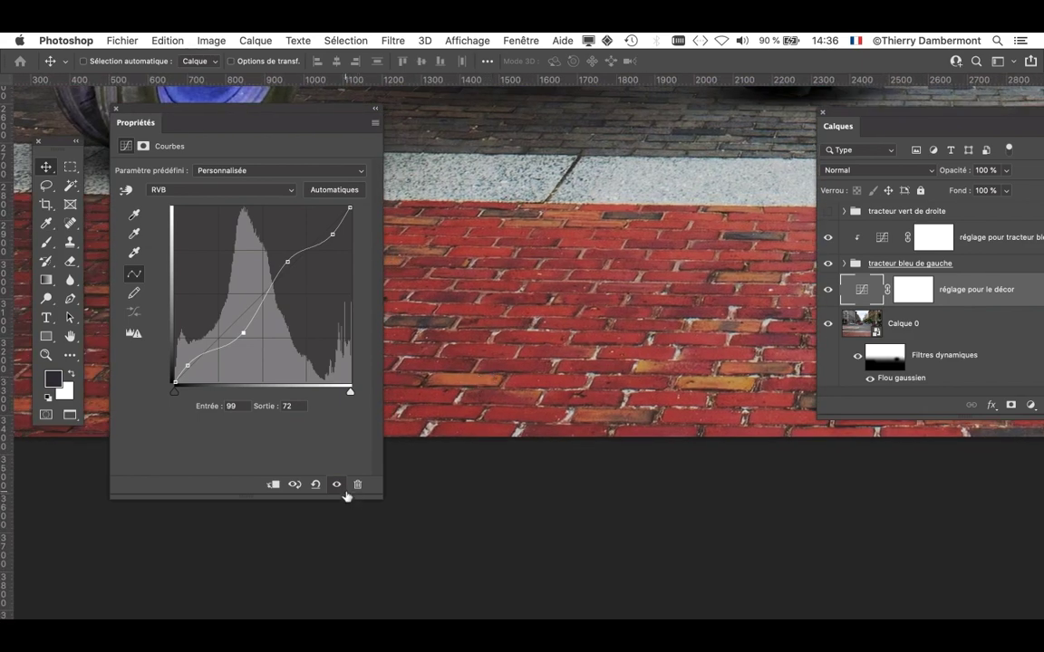
left_click(337, 485)
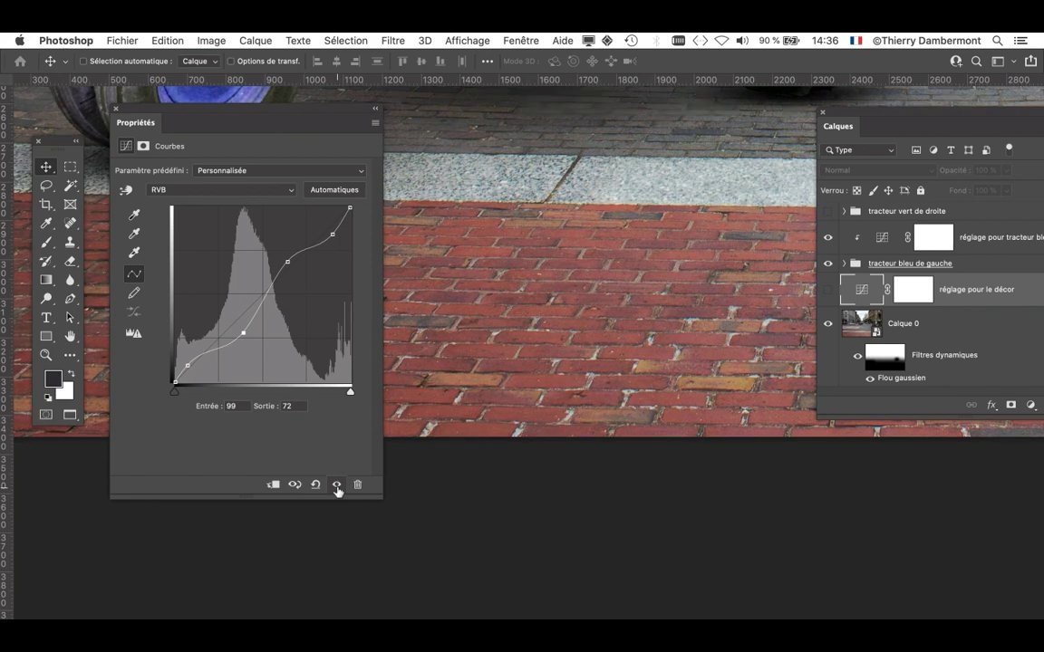
left_click(337, 486)
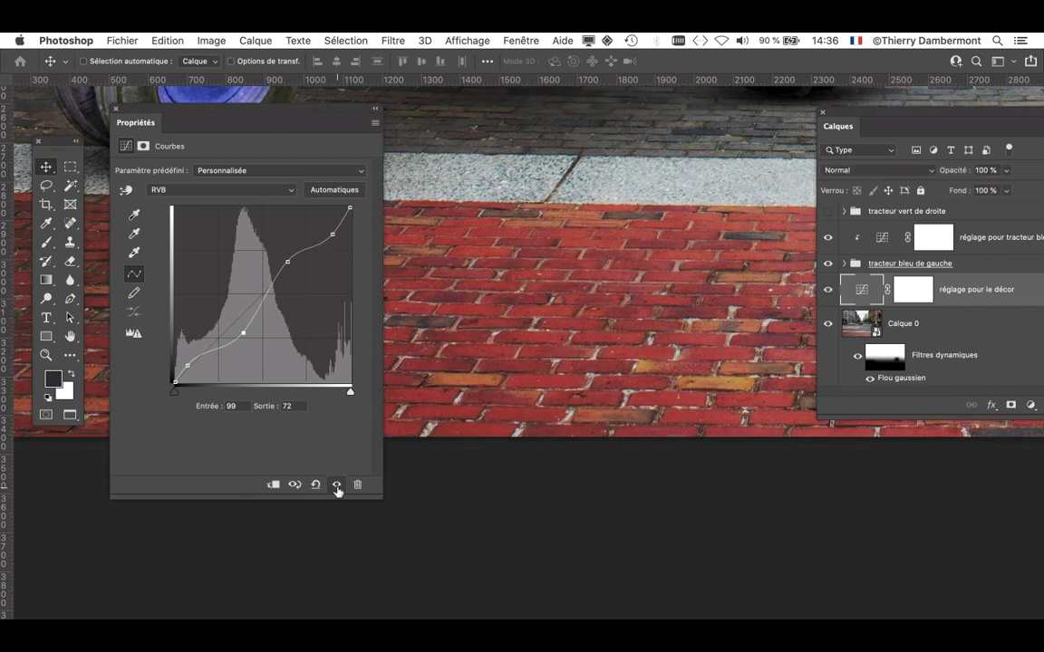
left_click(337, 485)
left_click(337, 486)
Compare the buildings, trees and street in the background with and without the Curves adjustment.
scroll(480, 384, "down", 3)
left_click_drag(534, 328, 545, 471)
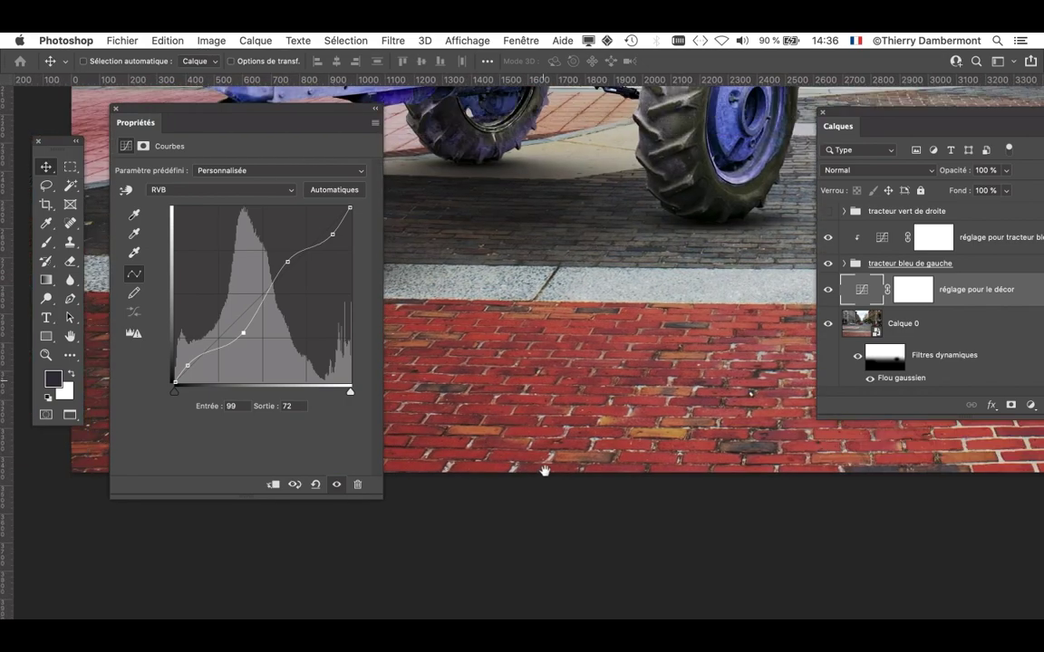
scroll(544, 471, "up", 10)
scroll(545, 457, "right", 10)
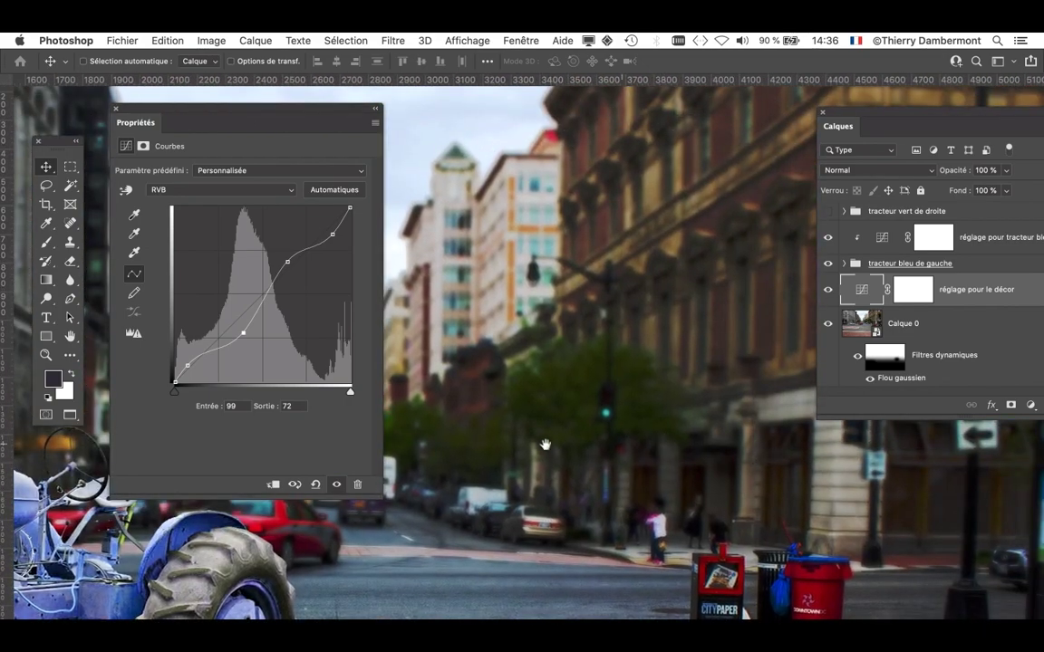
left_click(337, 485)
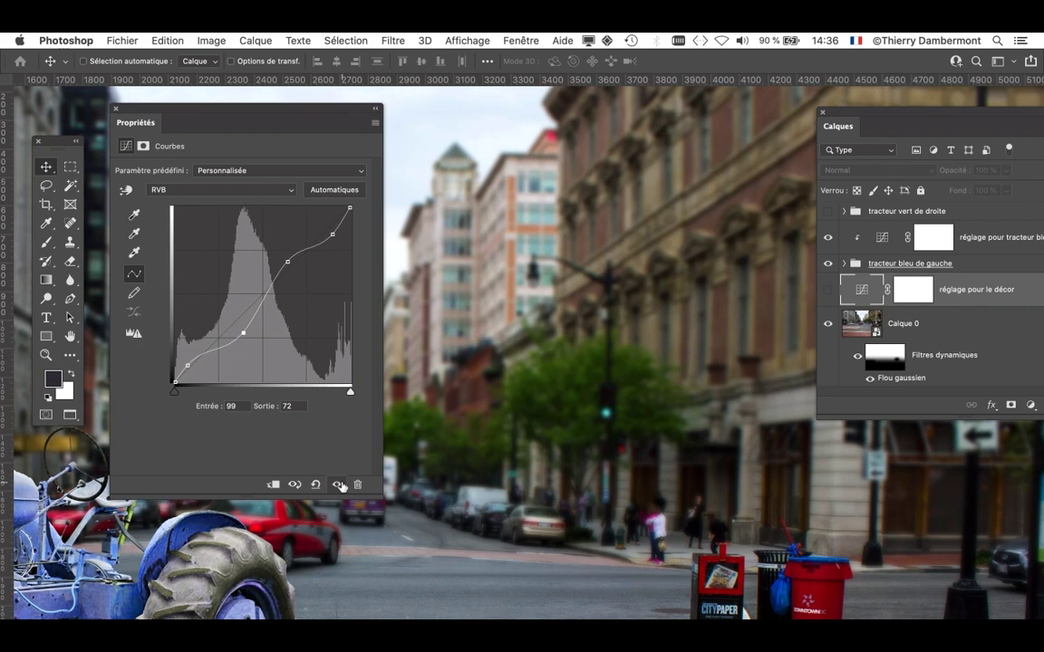
left_click(339, 486)
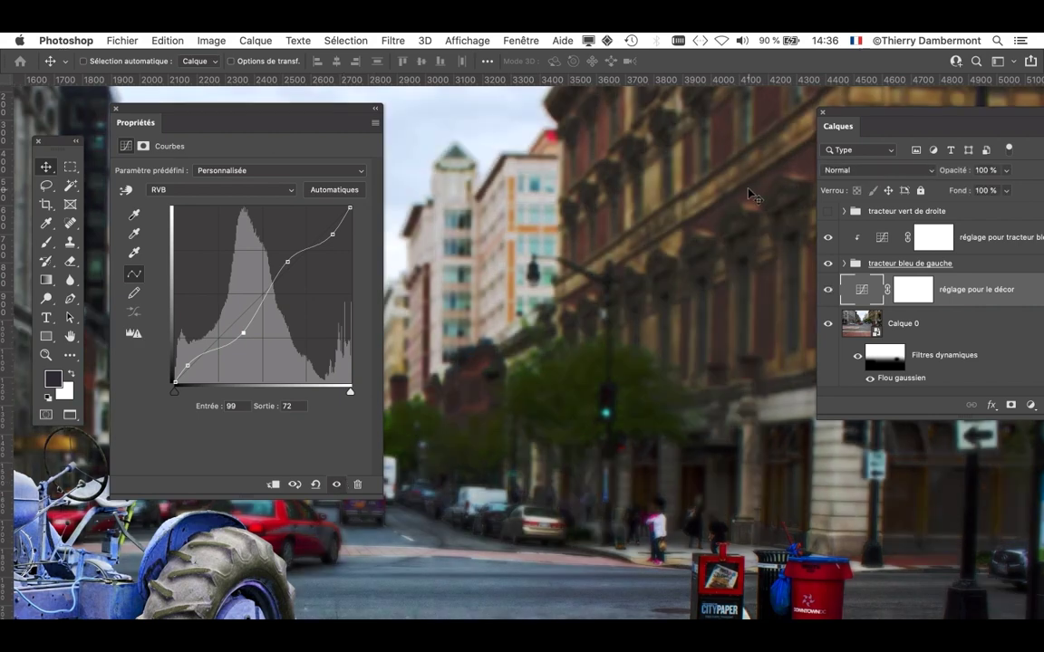
Set the blend mode of the background Curves layer "réglage pour le décor" to Luminosité.
left_click_drag(886, 115, 591, 101)
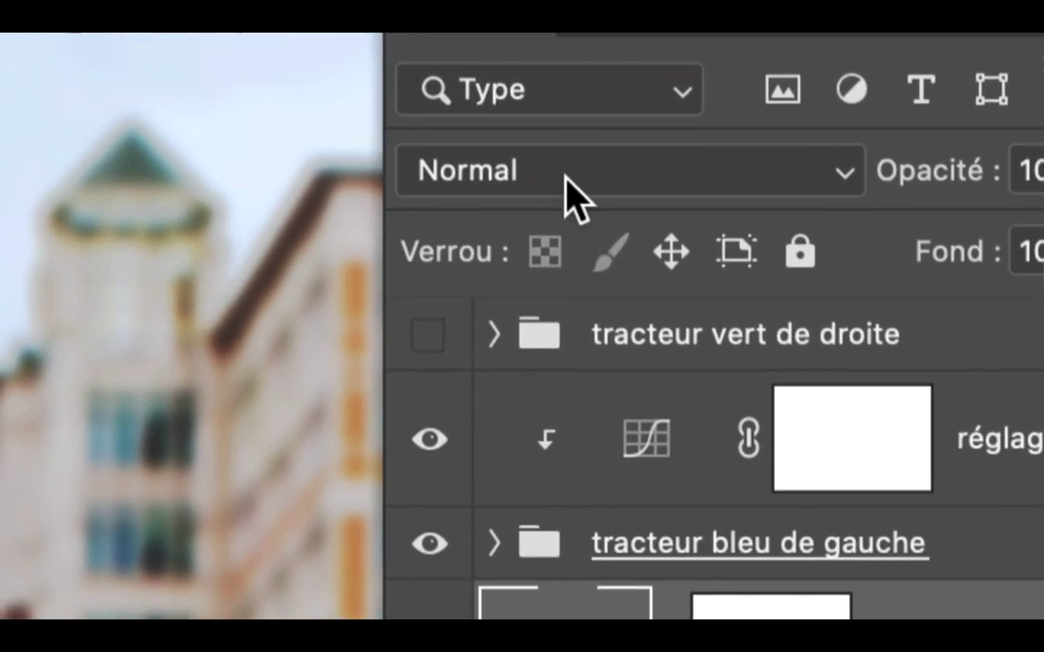
left_click(574, 193)
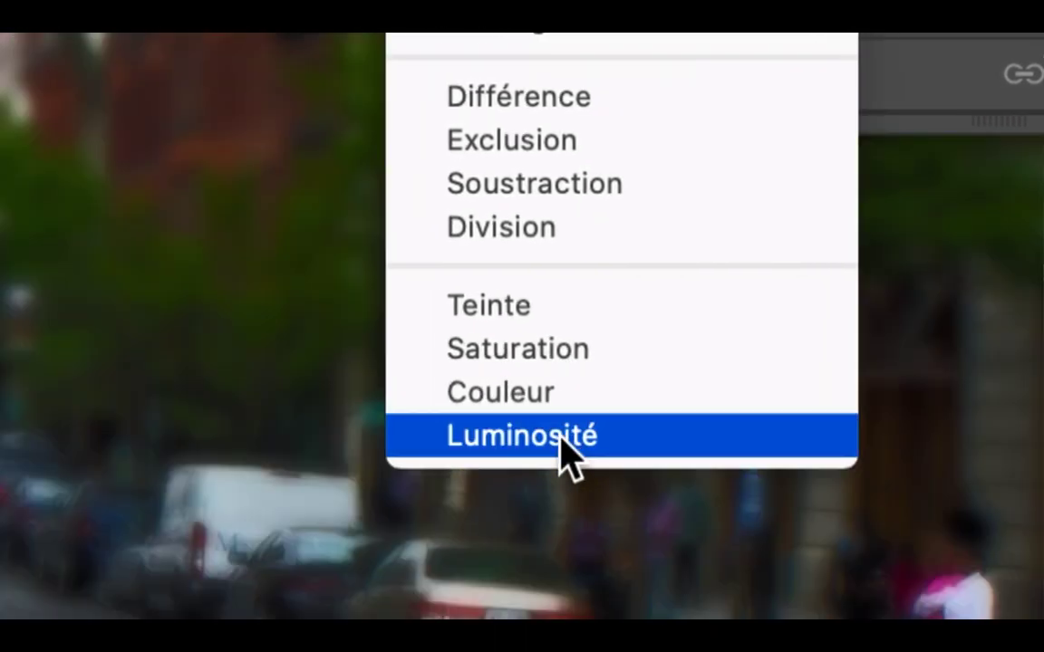
left_click(561, 436)
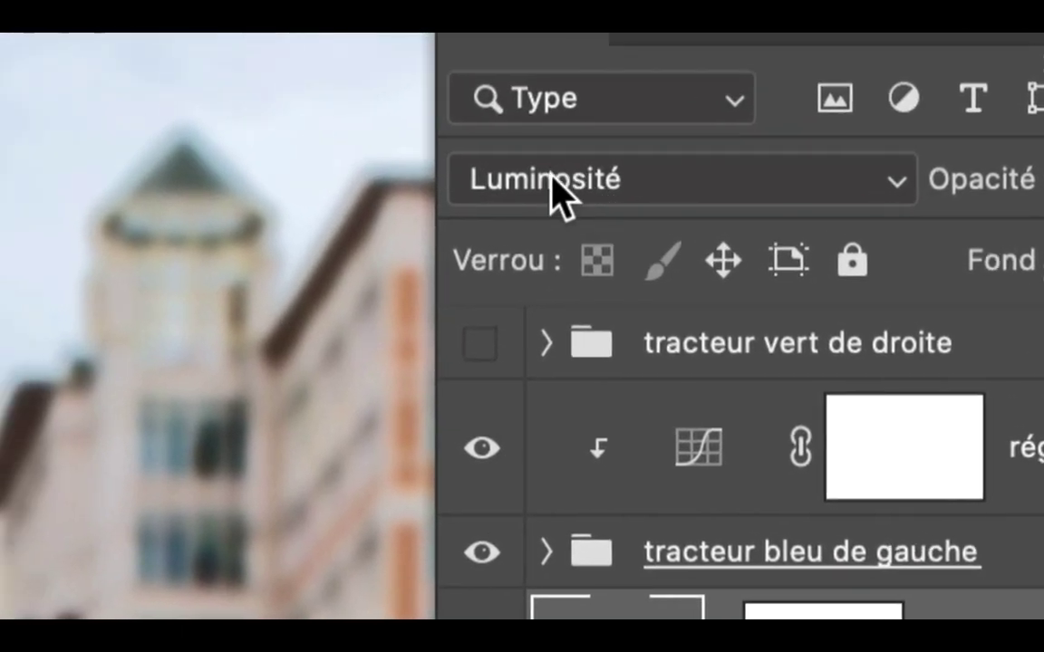
left_click(511, 177)
left_click(555, 178)
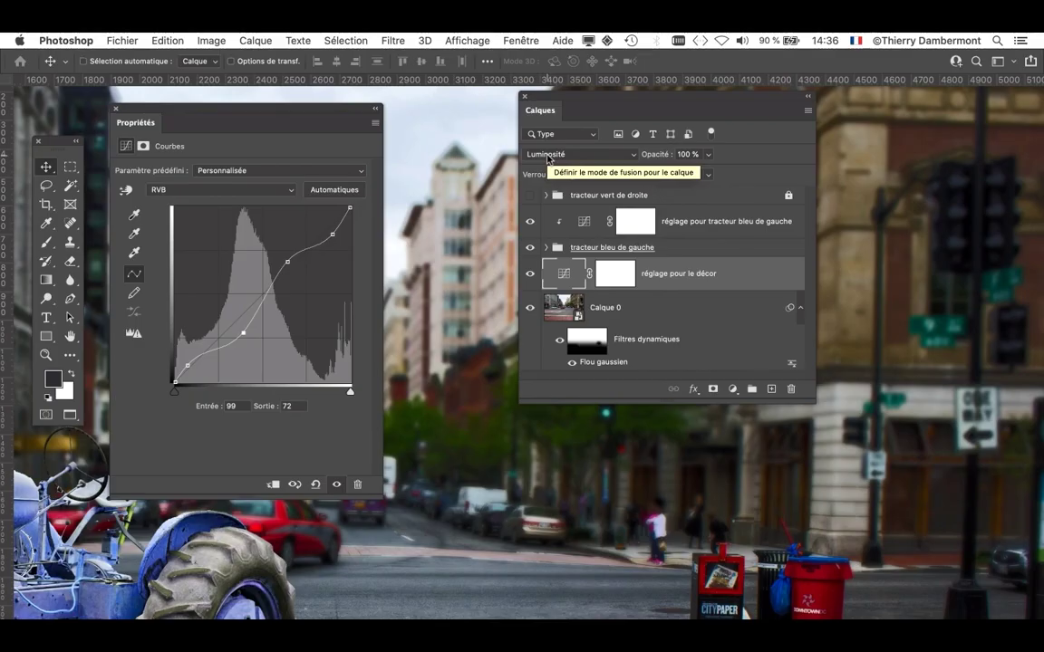
left_click_drag(592, 97, 828, 116)
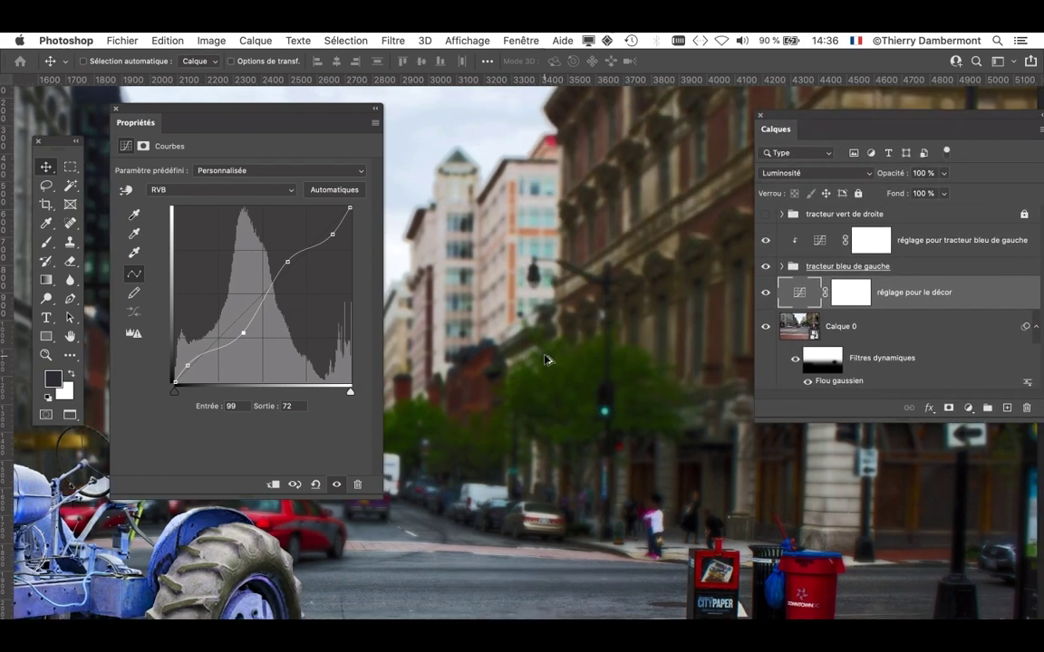
Lower the upper middle point of the background curve and move the lower middle point to input 103, output 82.
scroll(545, 360, "down", 3)
left_click_drag(515, 348, 643, 265)
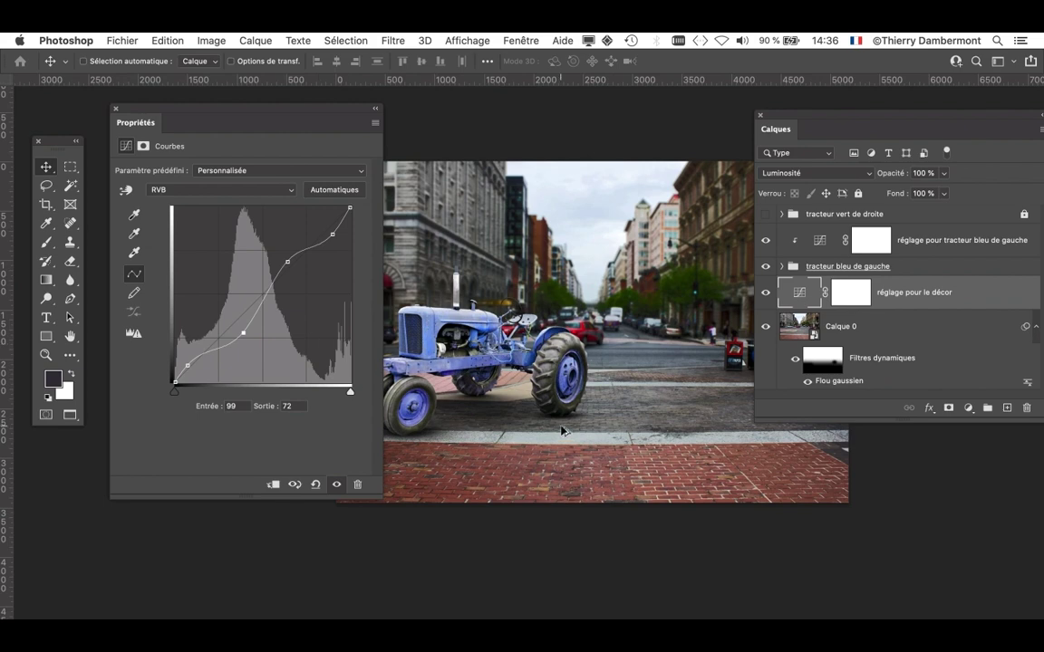
scroll(561, 431, "up", 3)
scroll(672, 288, "up", 2)
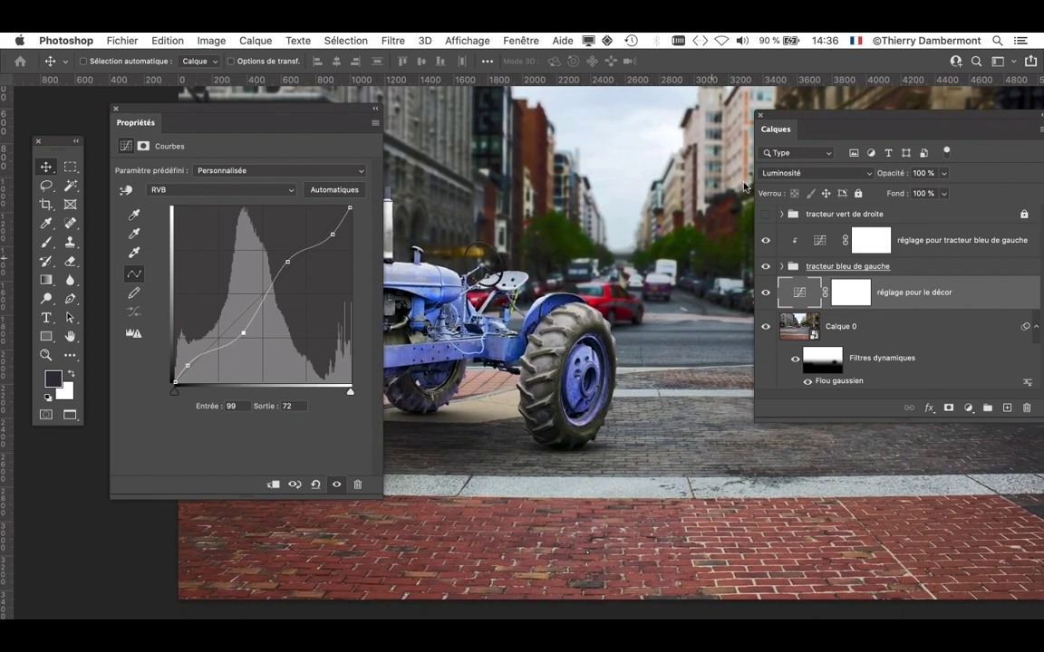
left_click_drag(777, 115, 932, 140)
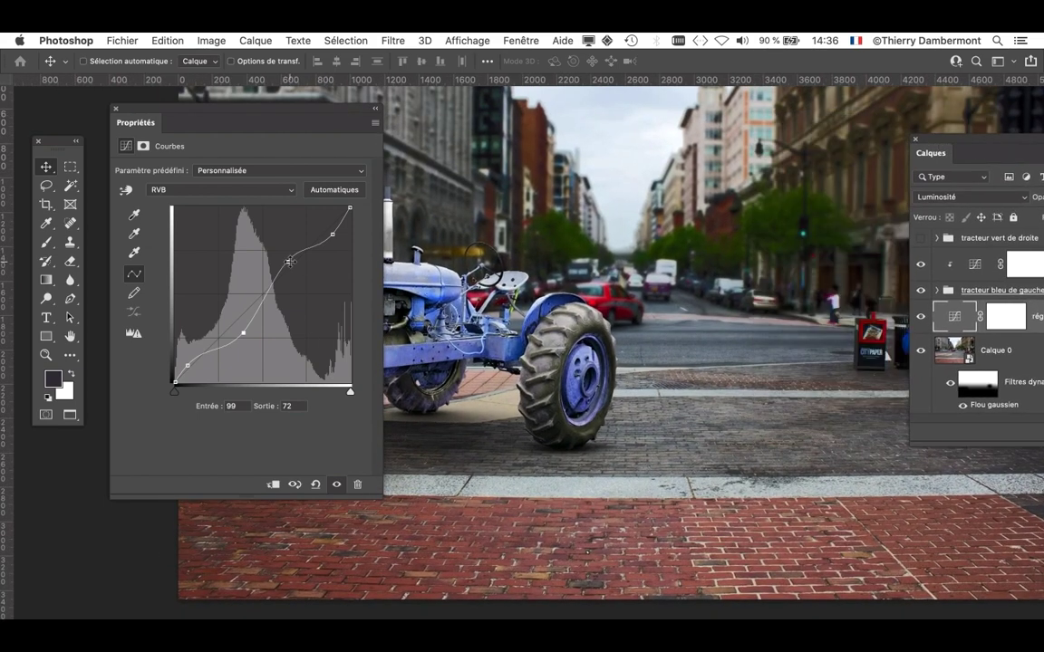
left_click_drag(290, 262, 288, 267)
left_click_drag(240, 324, 244, 325)
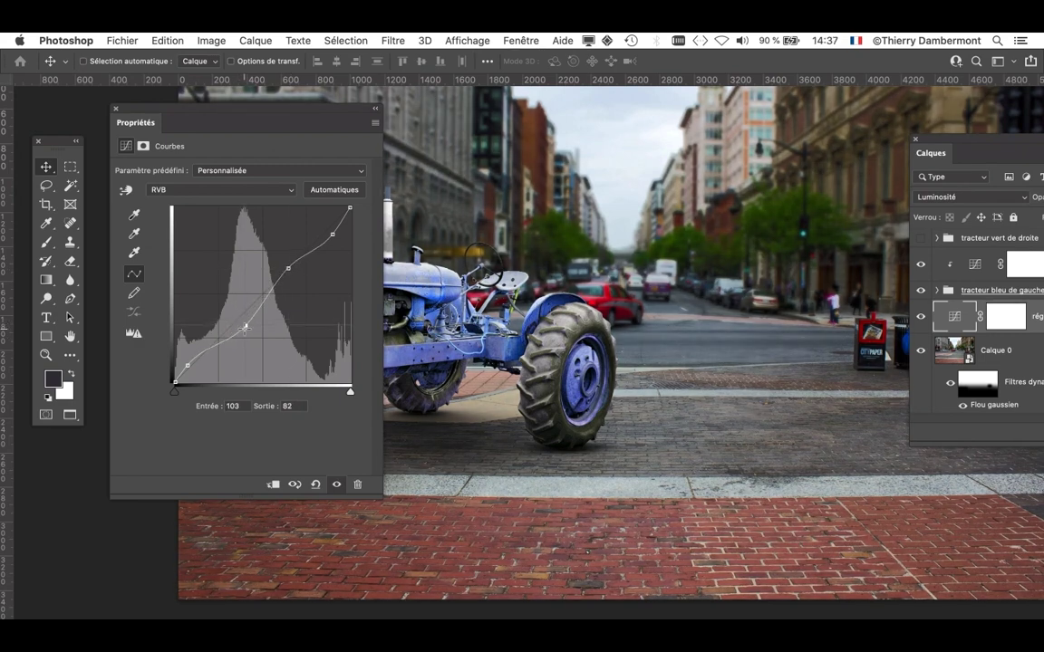
Refine the background curve with its shadow point at input 31, output 40, highlight point at 227, 217, and lower middle point at 96, 87.
left_click_drag(186, 365, 196, 355)
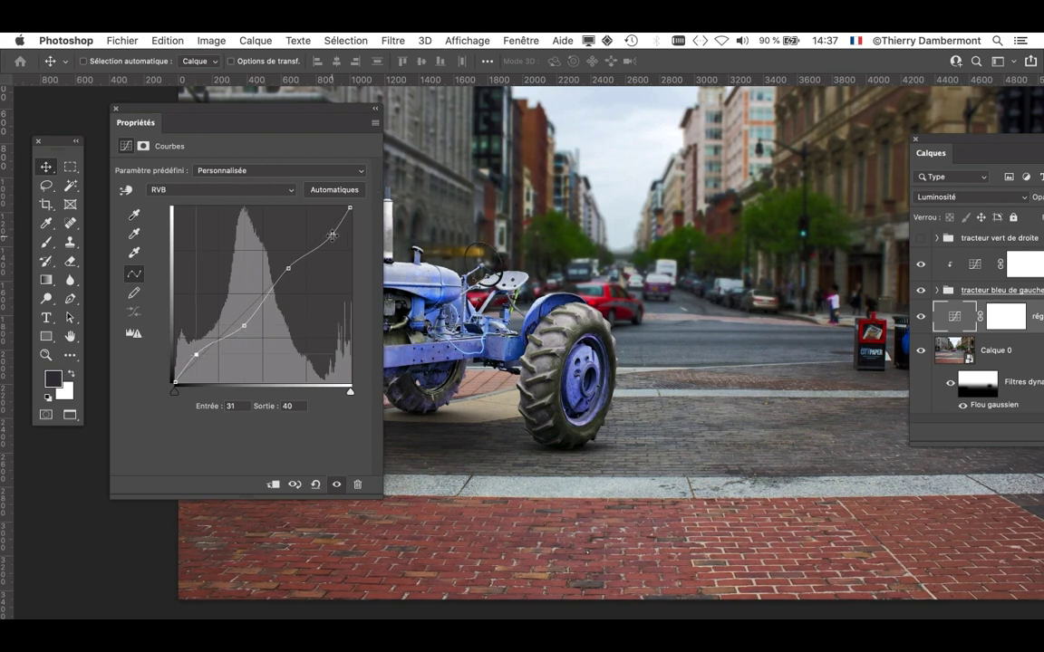
mouse_move(331, 235)
left_mouse_down()
mouse_move(334, 245)
mouse_move(328, 227)
mouse_move(329, 234)
left_mouse_up()
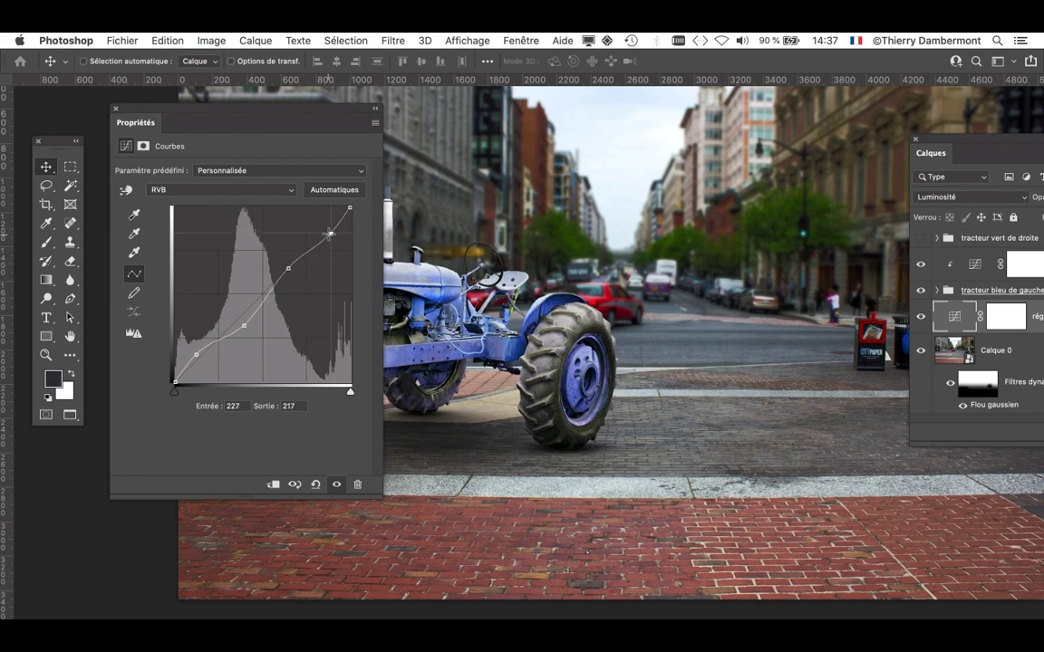
scroll(580, 369, "down", 3)
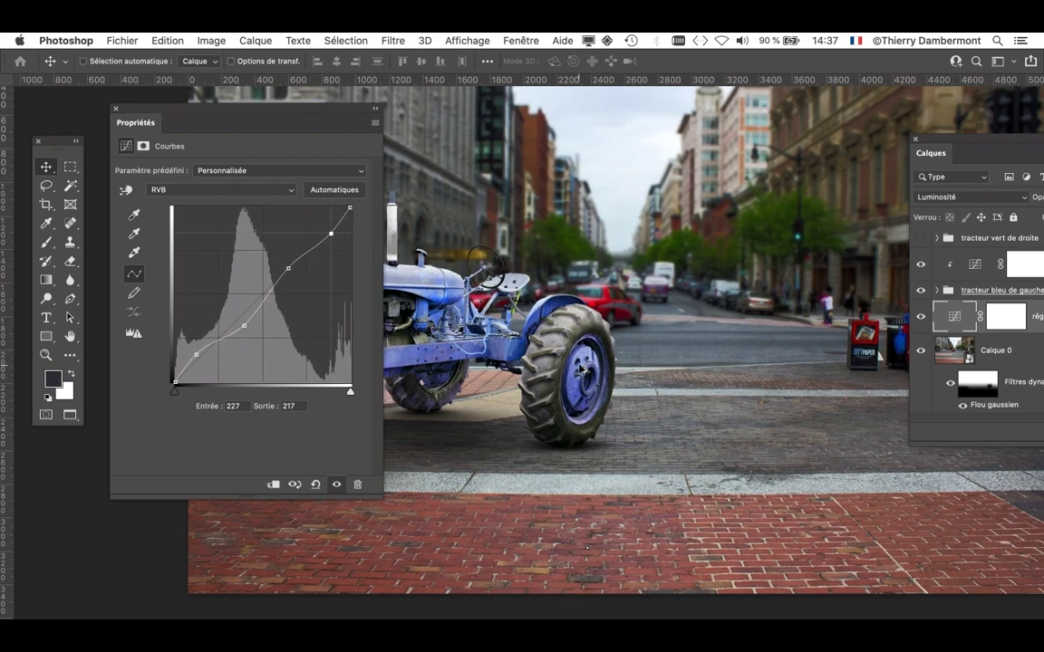
left_click_drag(958, 145, 654, 106)
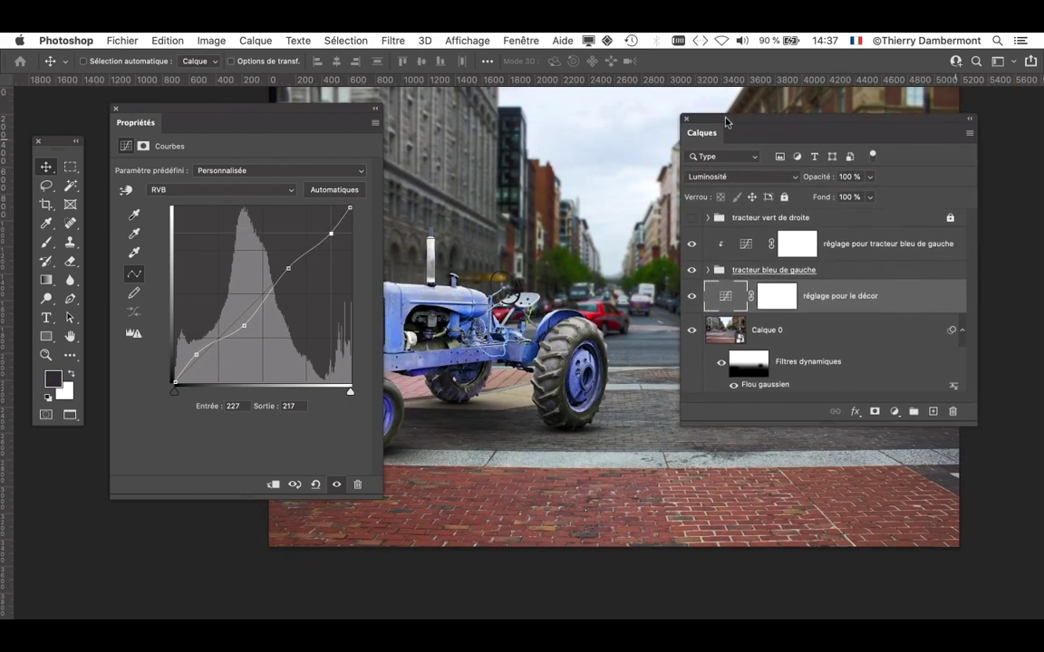
left_click_drag(664, 276, 665, 279)
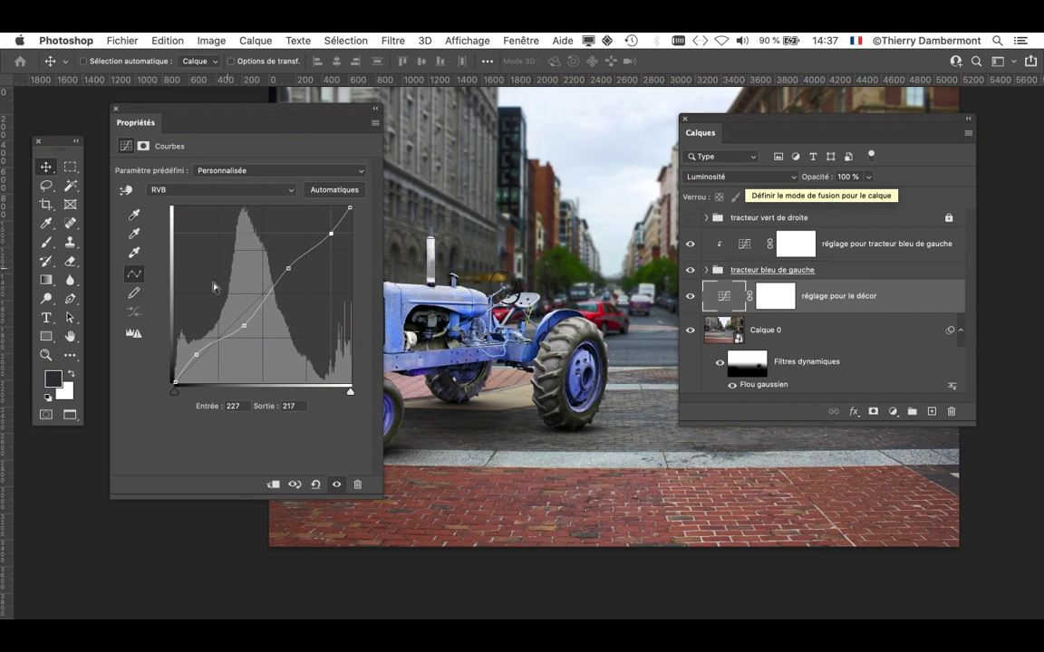
left_click_drag(244, 325, 241, 323)
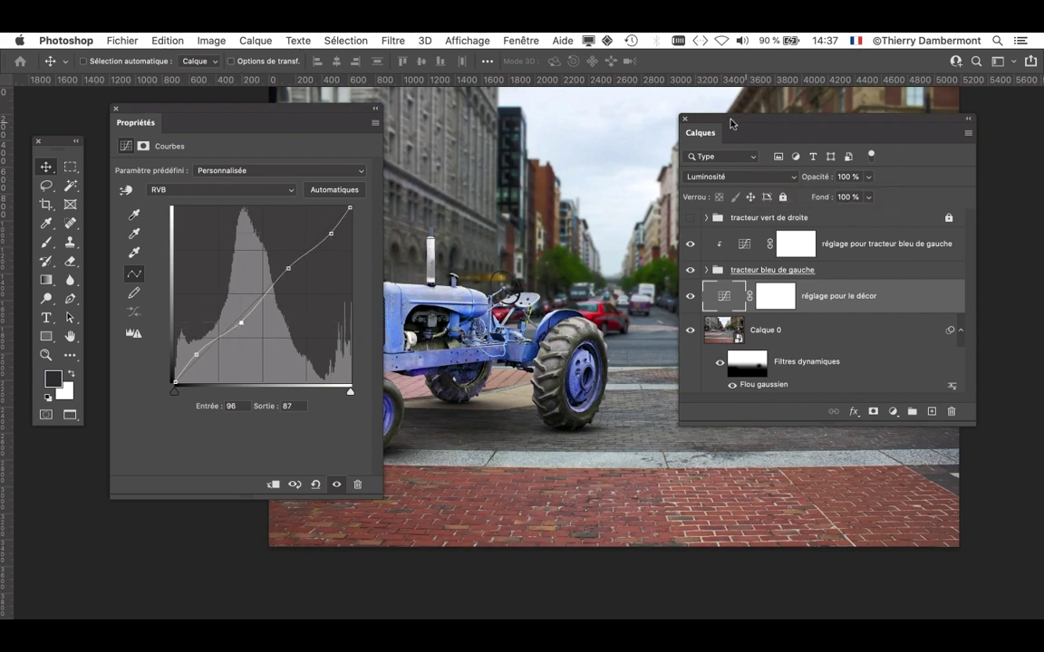
Compare the whole street scene with the background Curves adjustment switched off and on.
left_click_drag(732, 123, 907, 140)
left_click(336, 485)
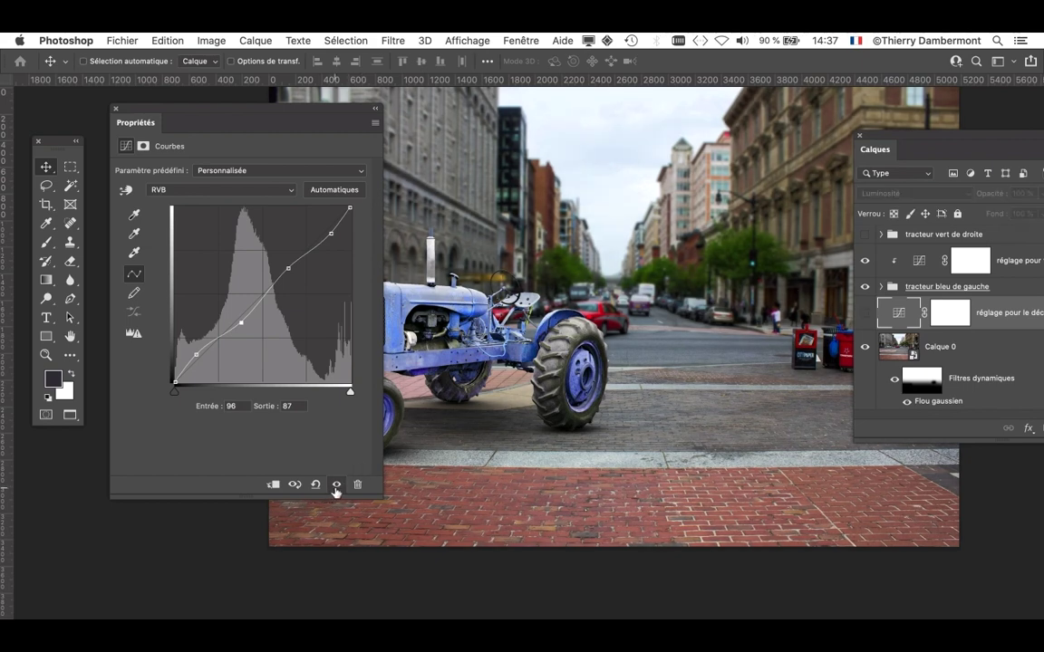
left_click(336, 484)
scroll(711, 360, "down", 5)
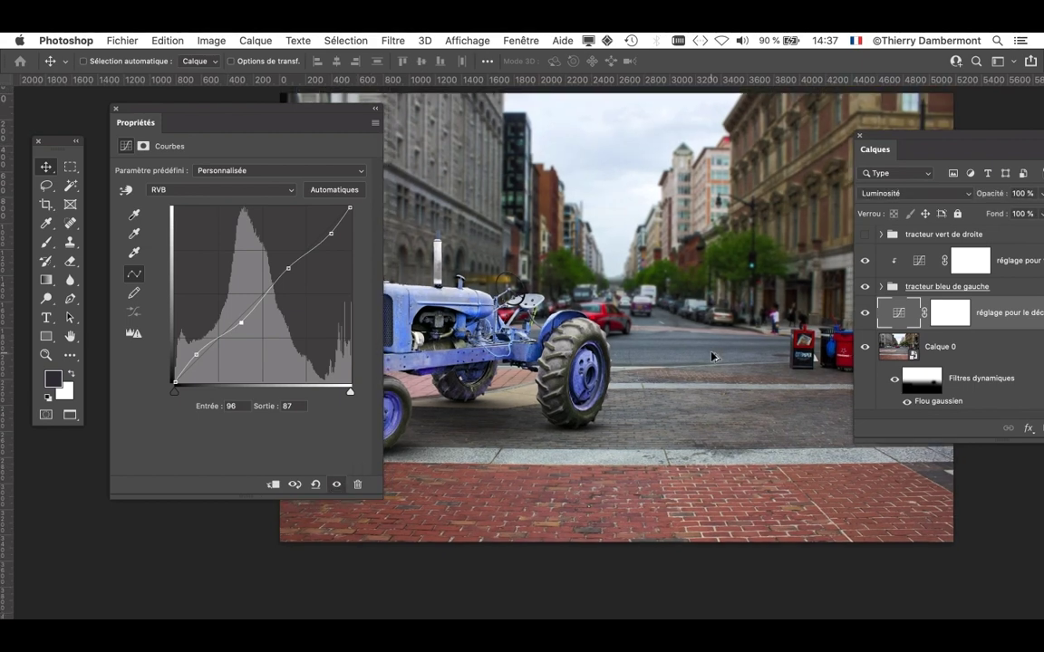
scroll(711, 361, "down", 2)
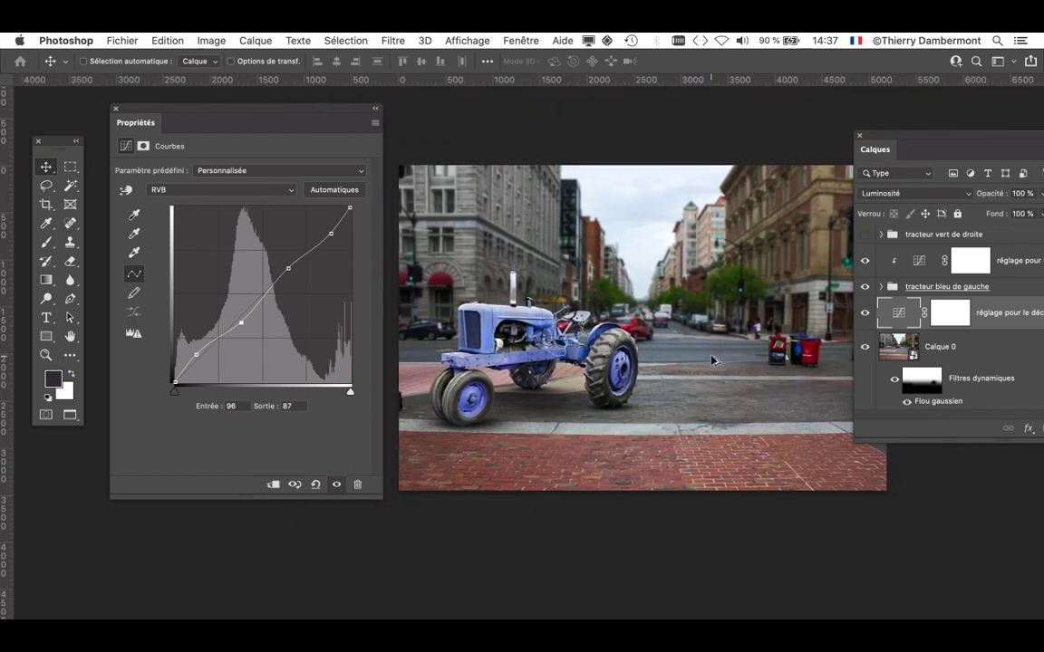
scroll(711, 360, "down", 2)
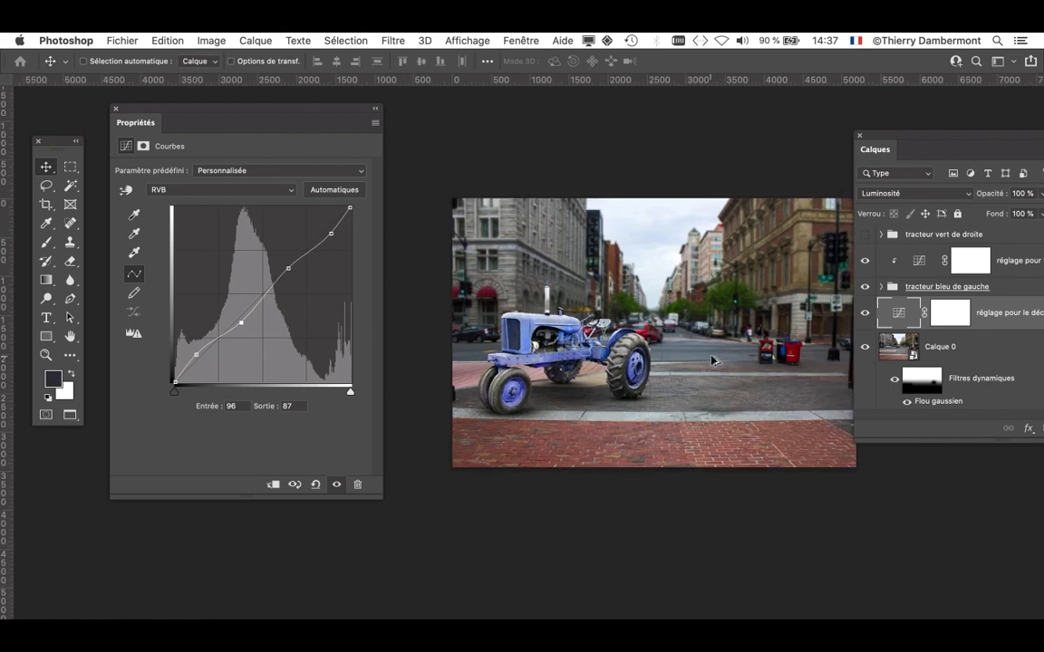
Save the document.
left_click_drag(338, 112, 334, 110)
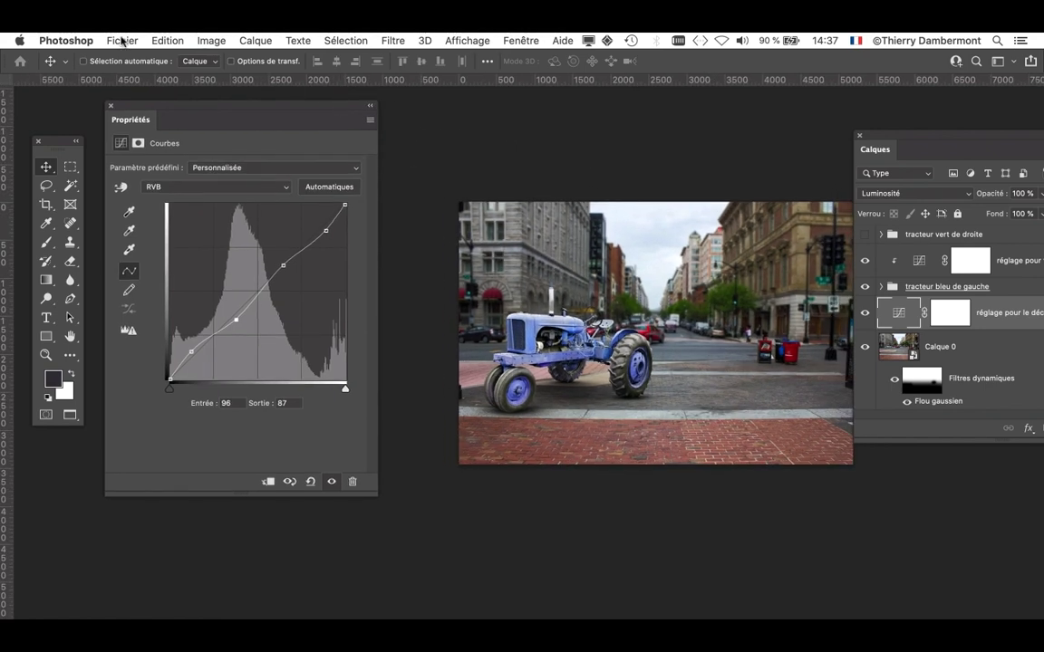
left_click(121, 39)
left_click(154, 191)
left_click_drag(914, 137, 845, 119)
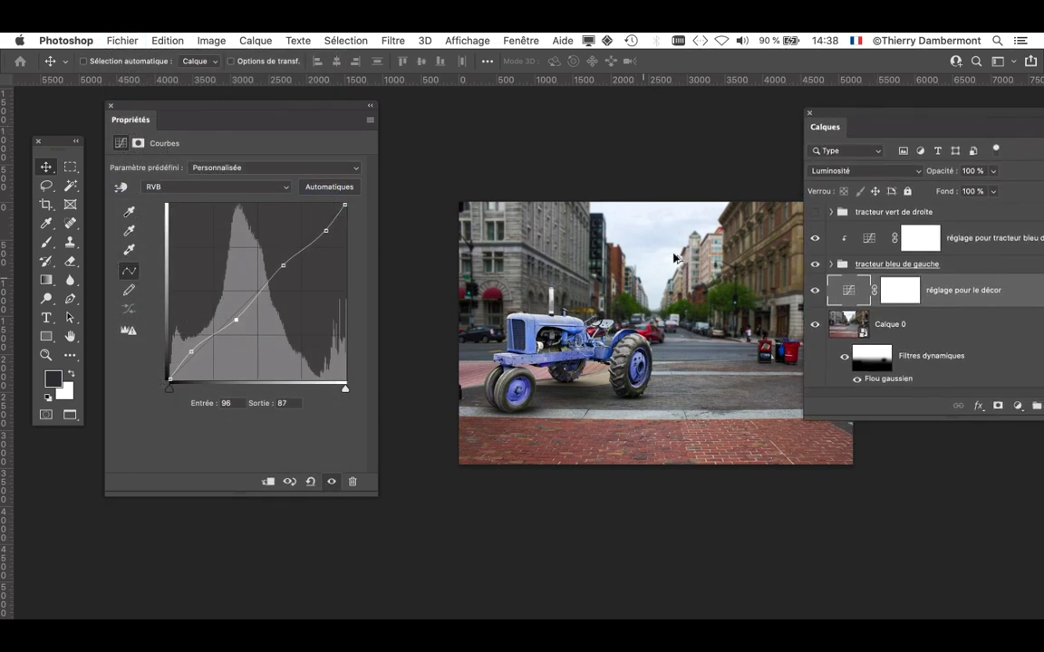
Examine the layer order by selecting in turn the tractor's Curves layer, the background's Curves layer and the street photo "Calque 0".
scroll(590, 328, "up", 5)
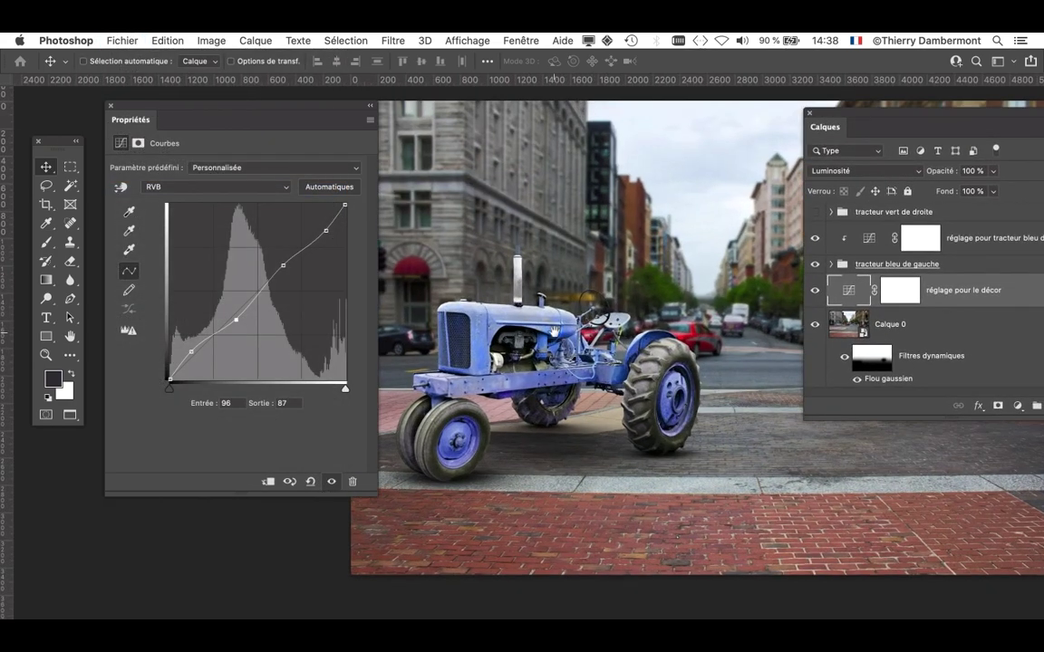
scroll(587, 308, "up", 2)
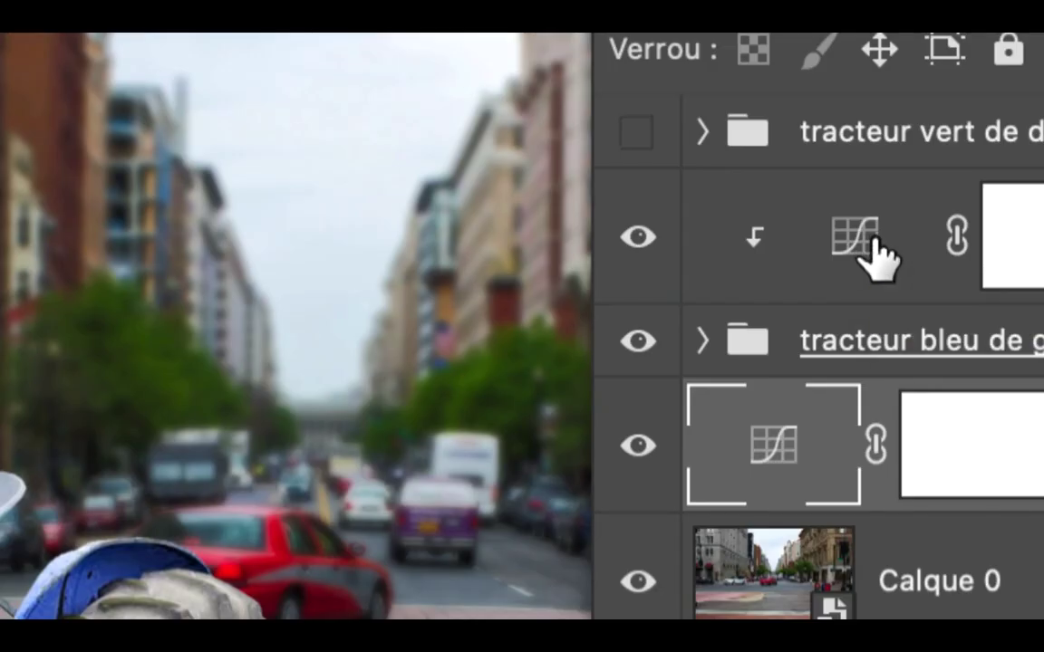
left_click(871, 241)
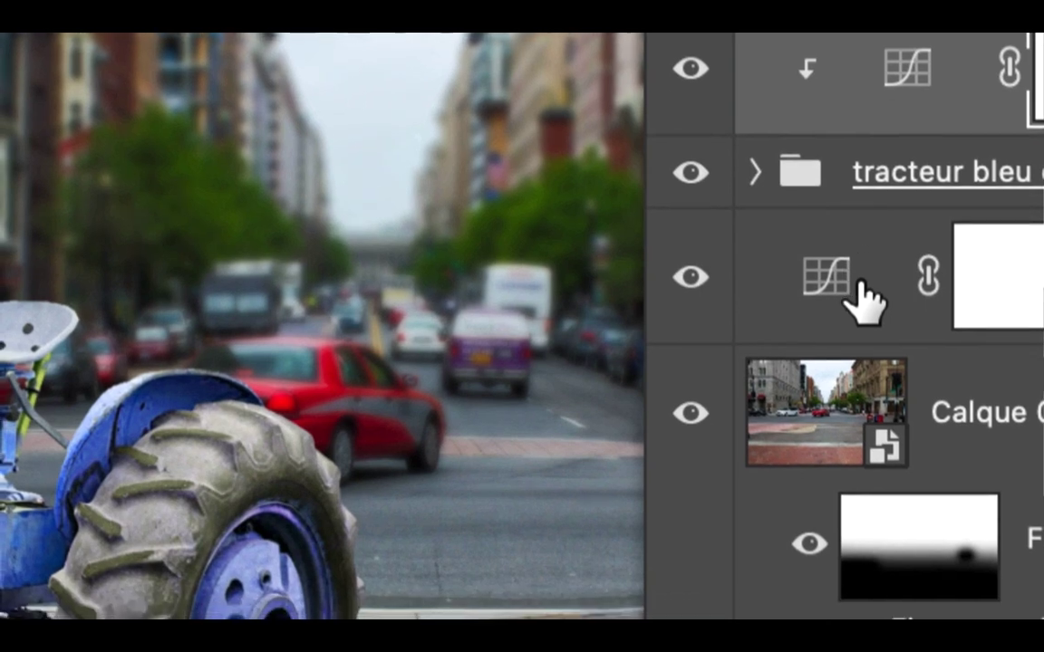
left_click(859, 288)
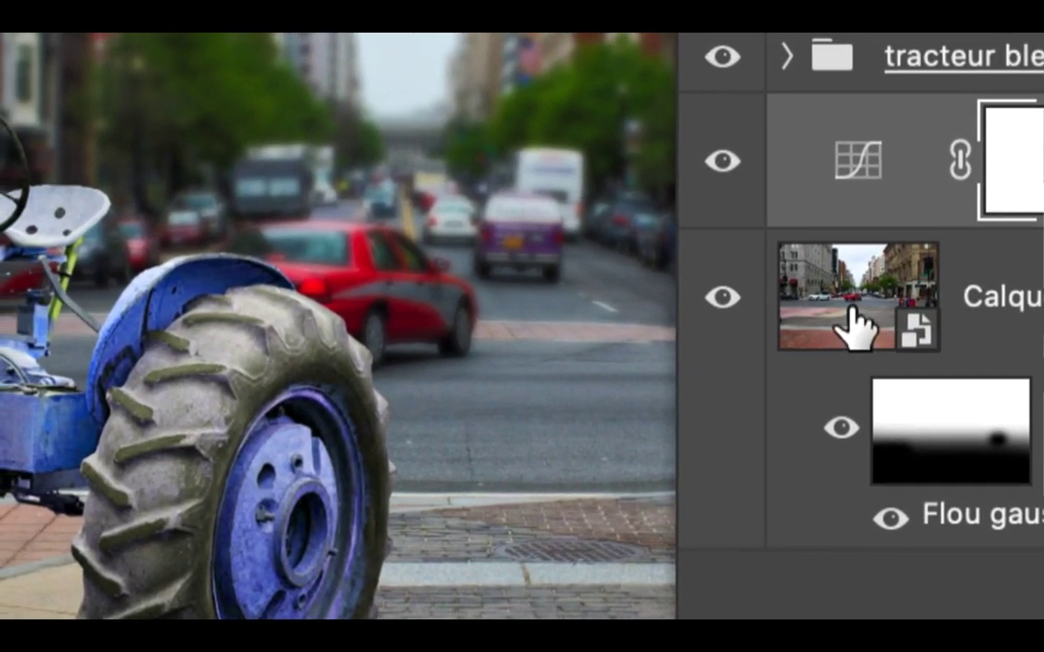
left_click(851, 326)
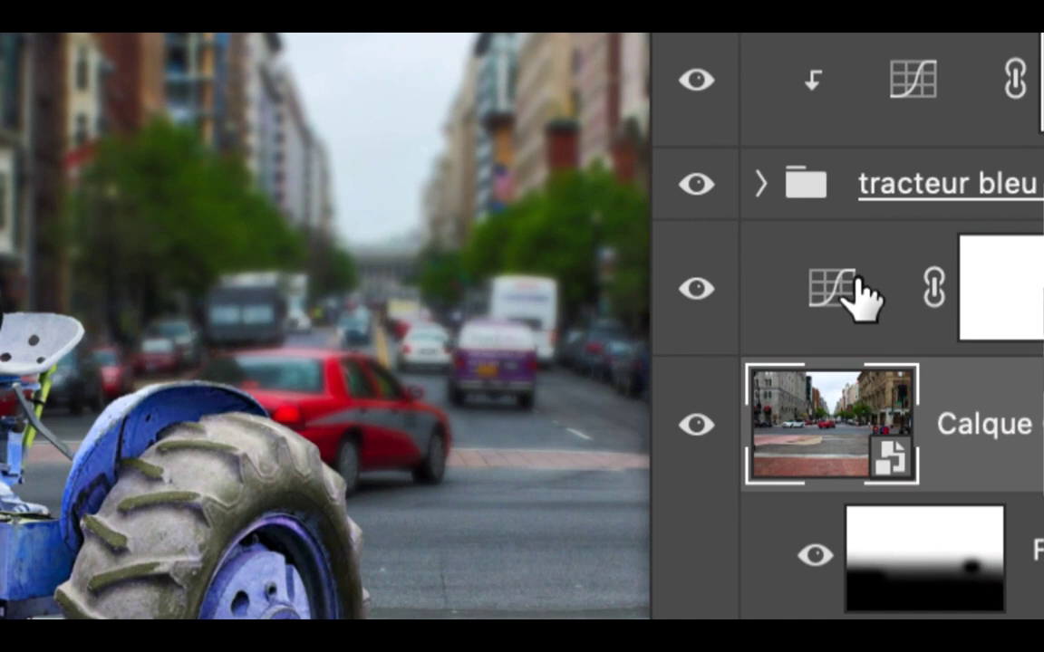
left_click(860, 294)
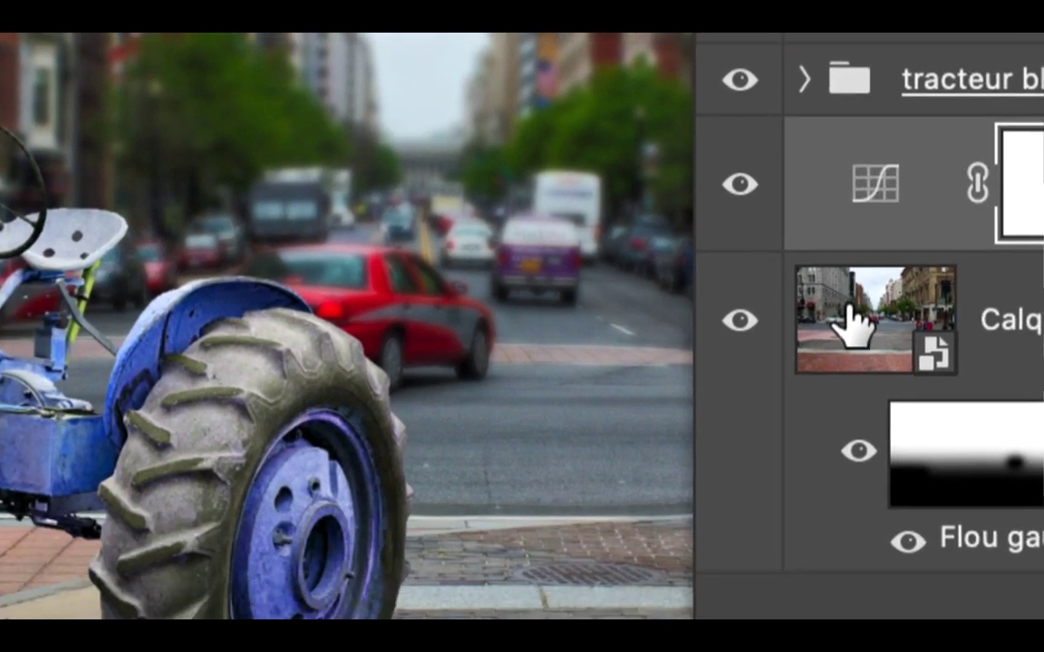
left_click(852, 326)
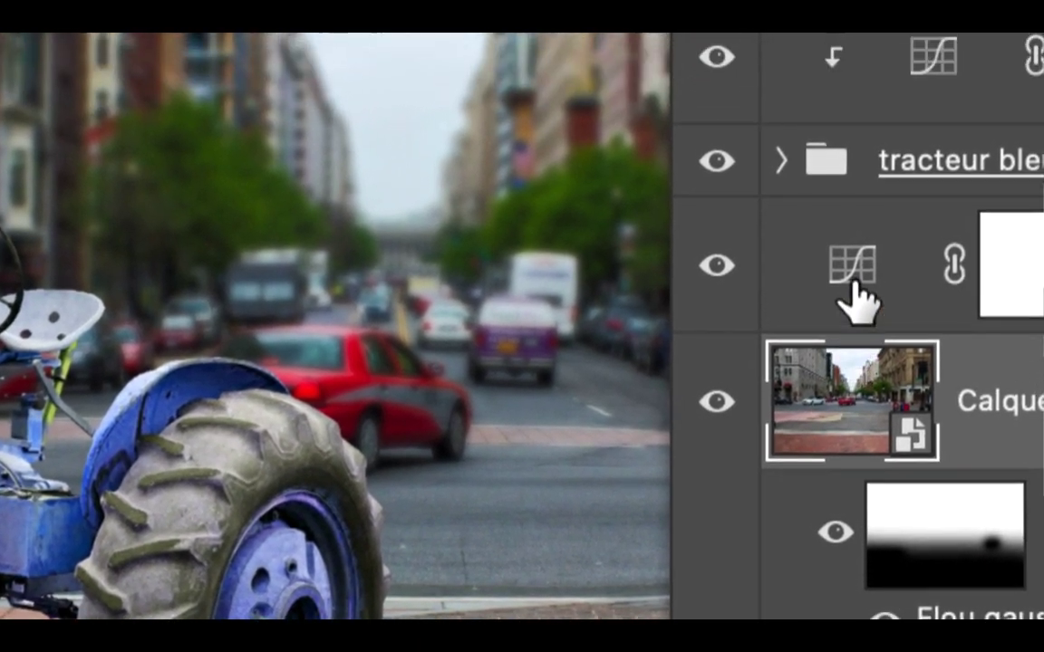
Clip the Curves layer "réglage pour le décor" to the street photo layer "Calque 0".
left_click(870, 194)
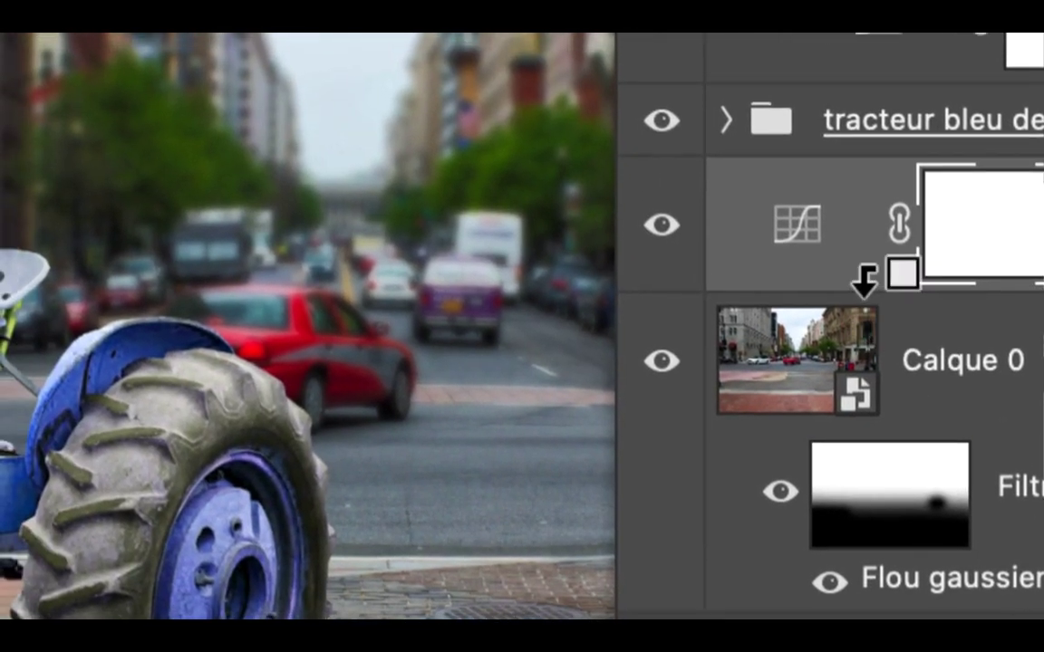
left_click(865, 279, "alt")
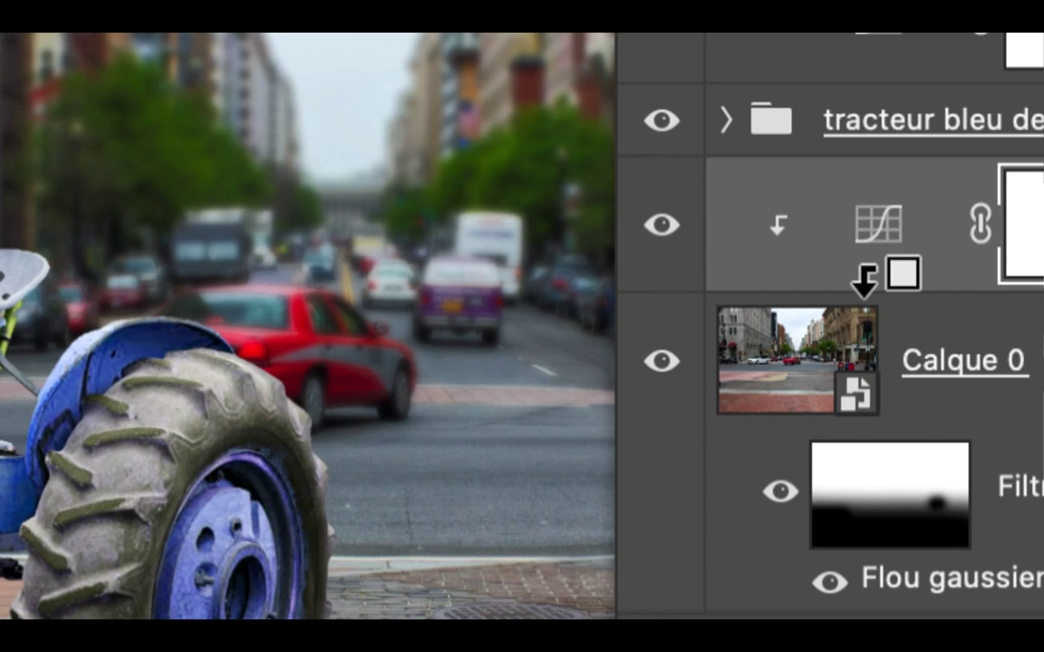
left_click(862, 275, "alt")
left_click(865, 276, "alt")
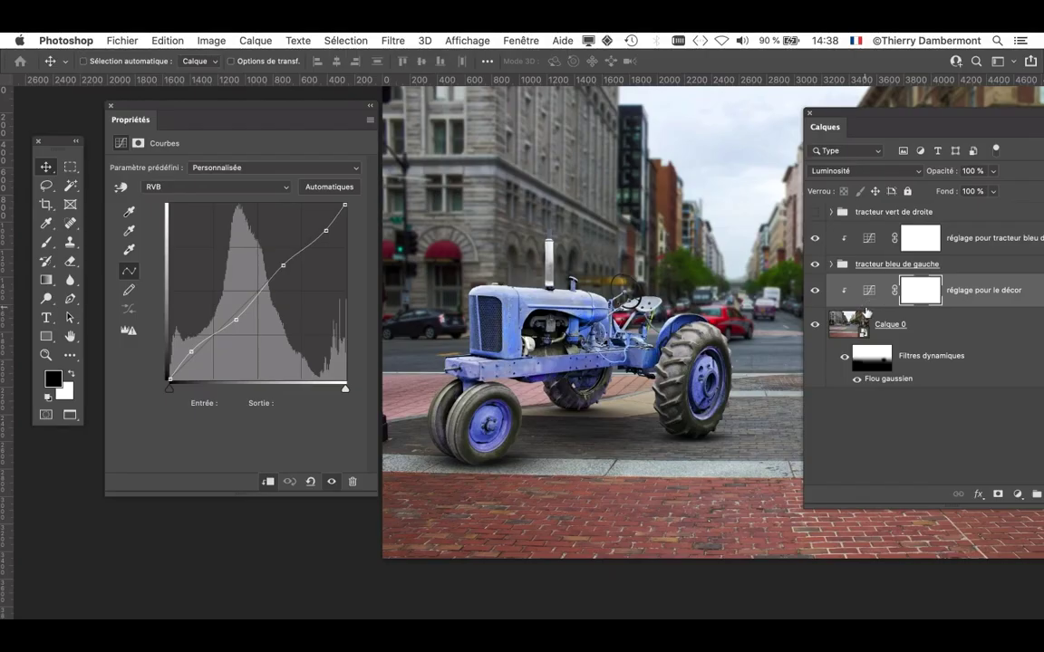
Add a lower point at input 90, output 89 to the Curves layer "réglage pour tracteur bleu de gauche".
left_click(875, 243)
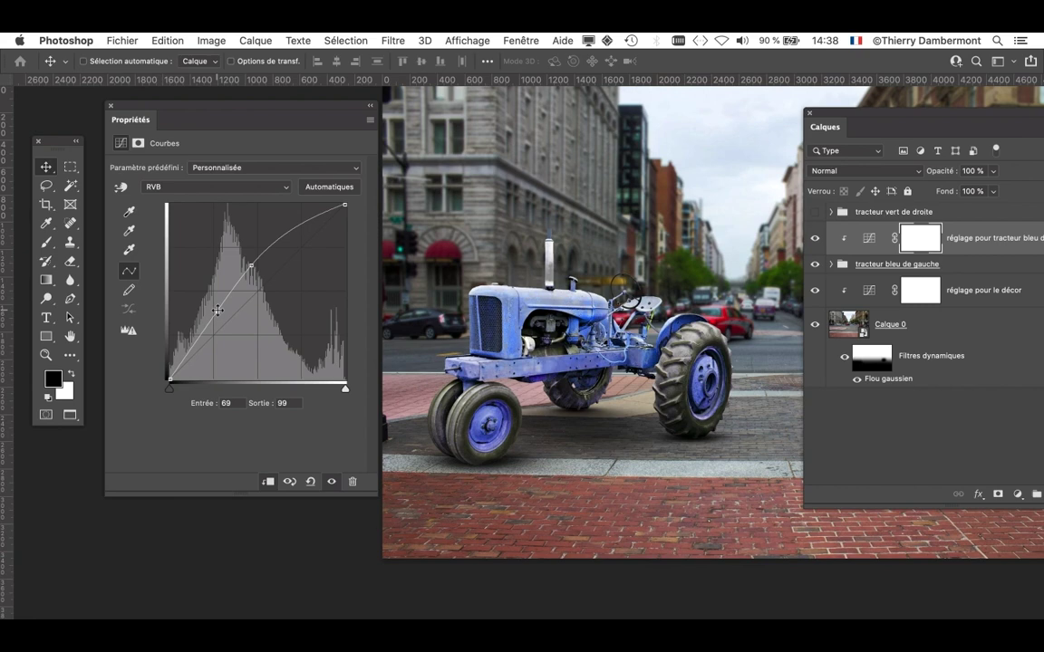
left_click_drag(217, 311, 232, 318)
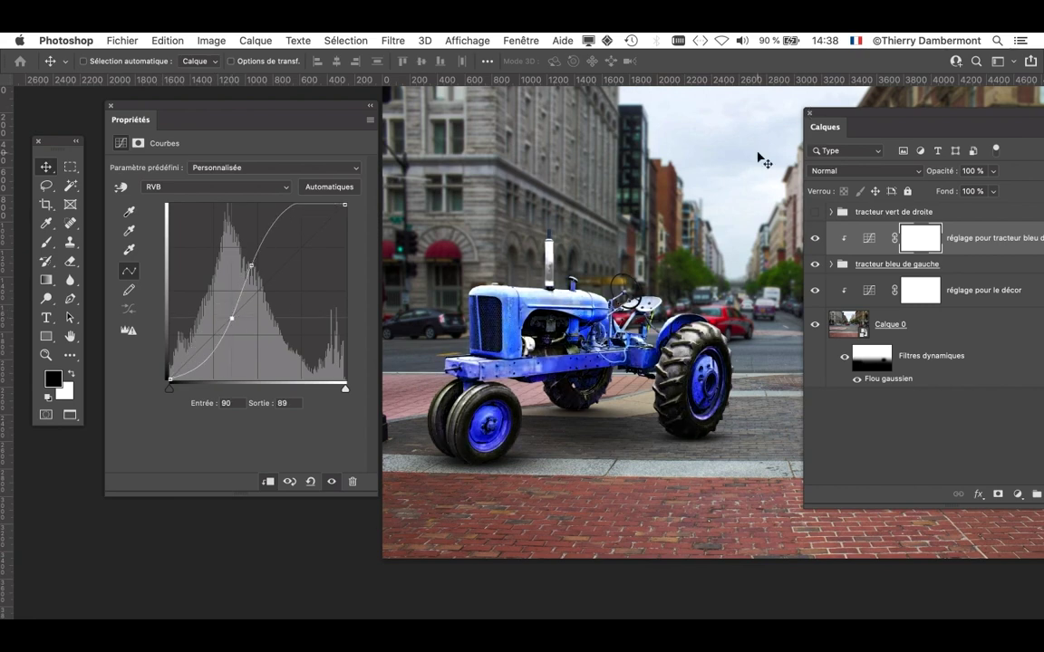
scroll(561, 273, "up", 5)
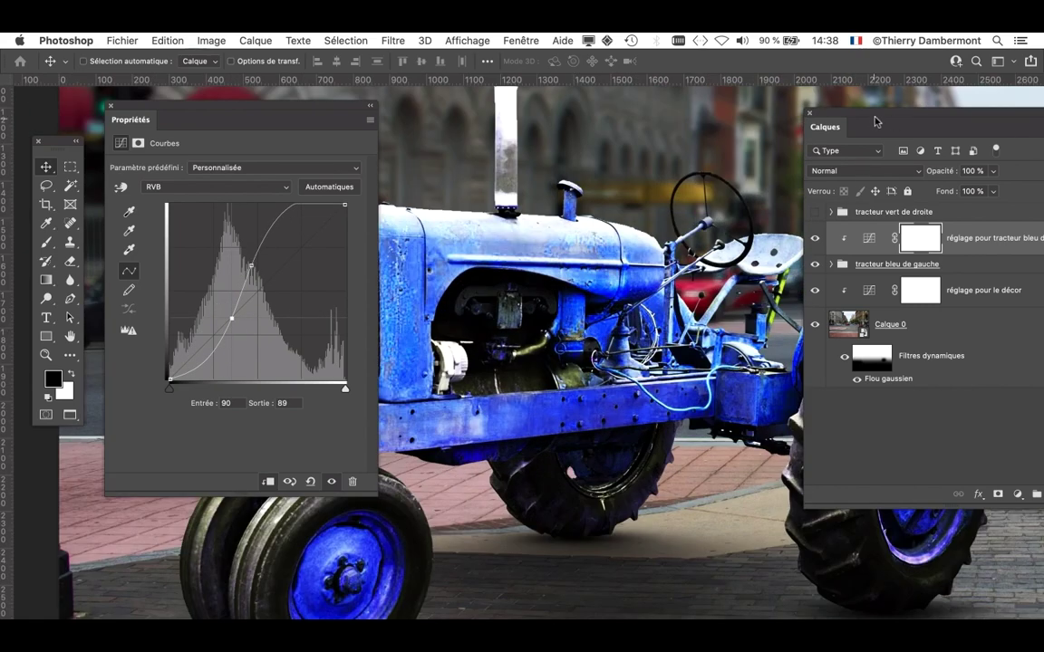
Set the blend mode of the blue tractor's Curves layer to Luminosité.
left_click_drag(855, 117, 746, 122)
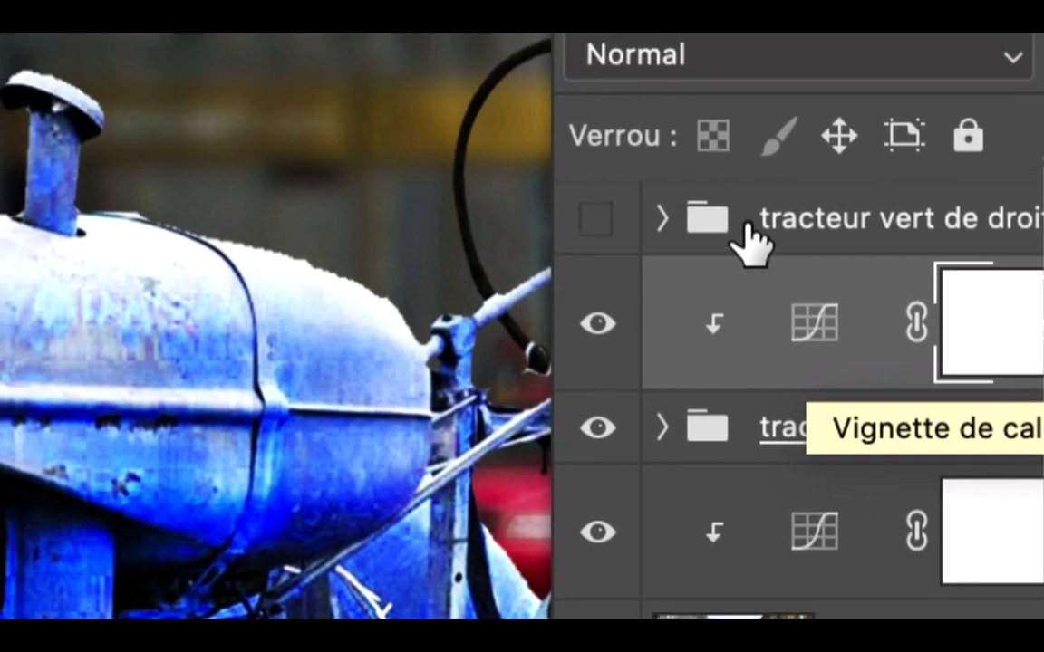
left_click(707, 60)
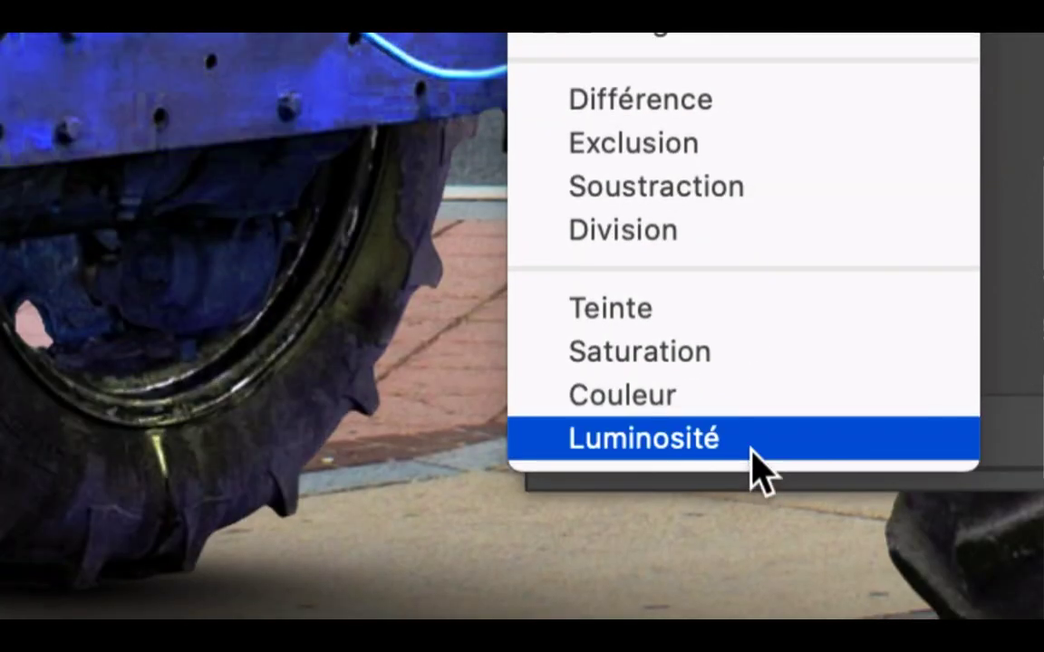
left_click(751, 450)
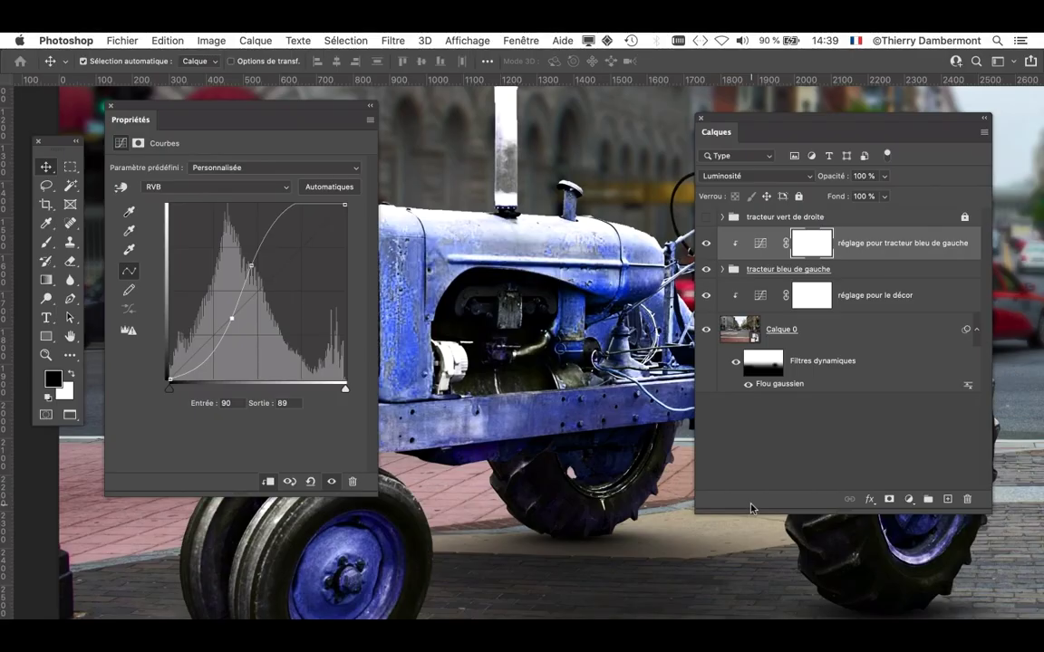
left_click_drag(732, 125, 930, 119)
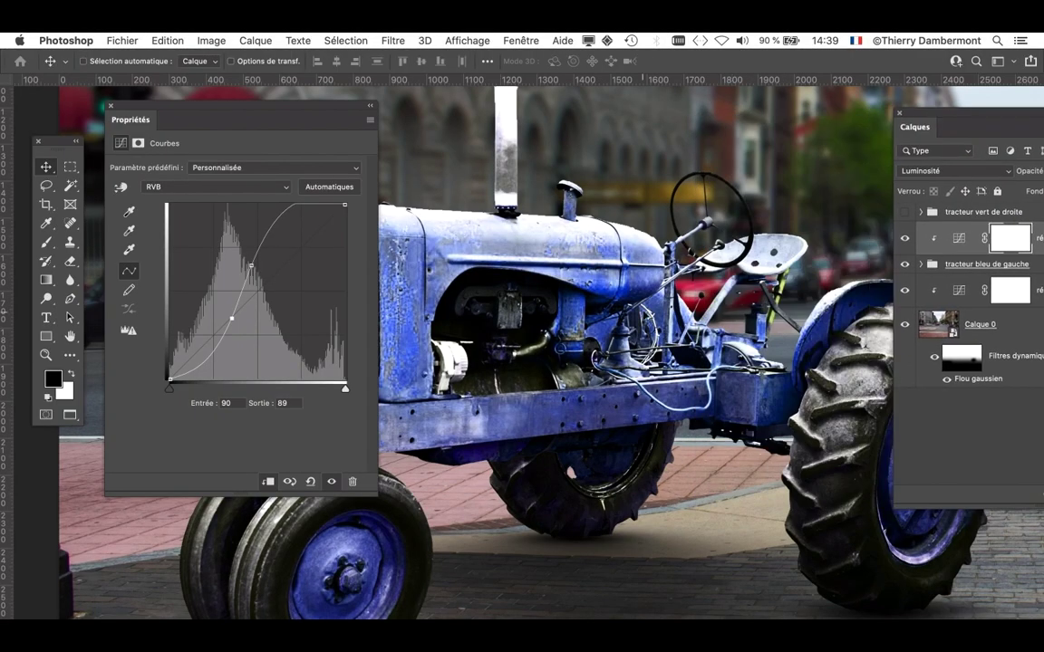
key("super+minus")
key("super+minus")
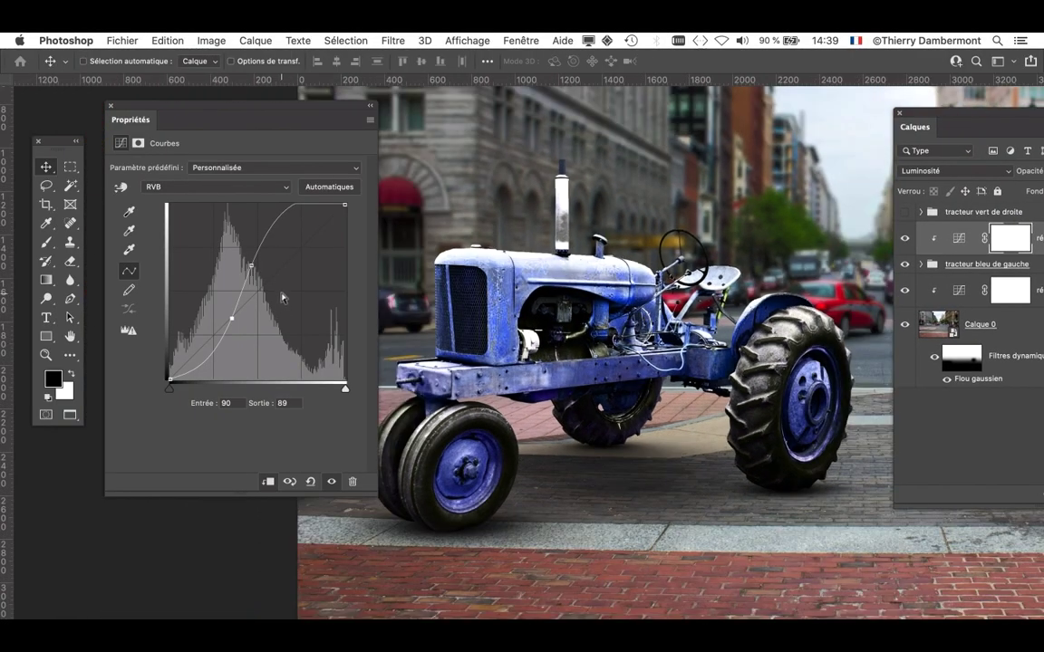
Lower the tractor curve's two middle points, the darker one to input 92, output 78, and add points at 217, 212 and 51, 35.
left_click_drag(253, 264, 264, 271)
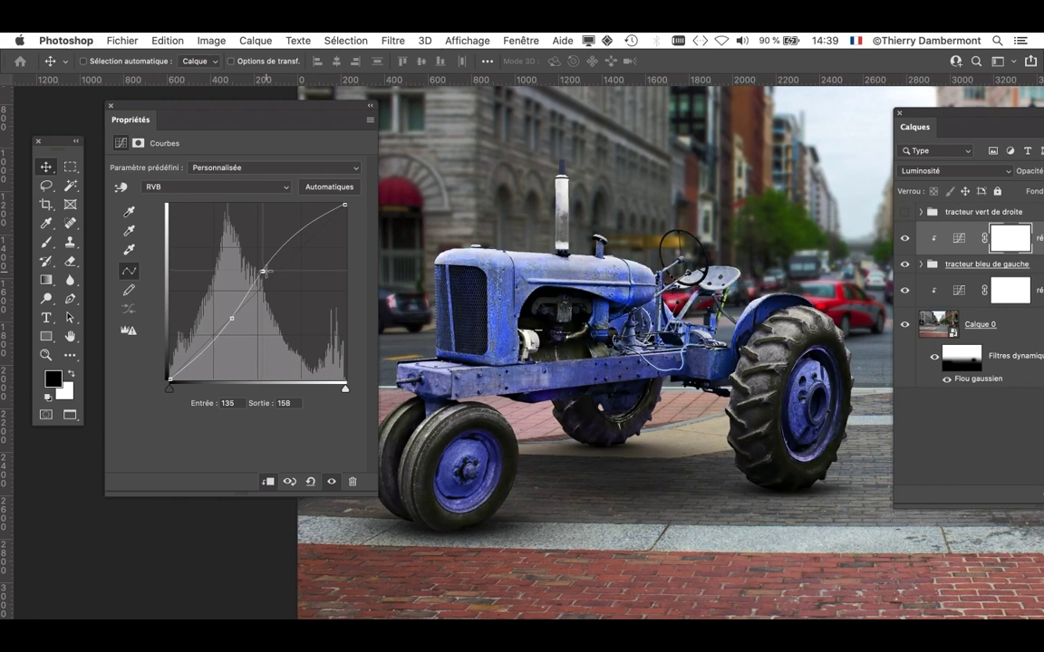
left_click_drag(234, 317, 233, 325)
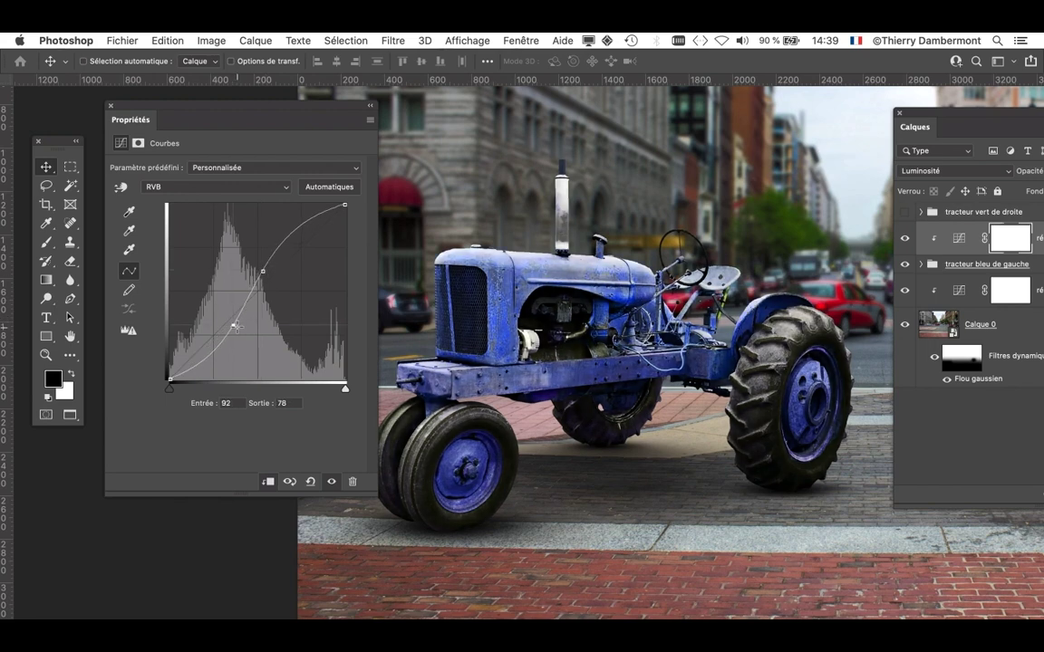
left_click_drag(263, 271, 271, 281)
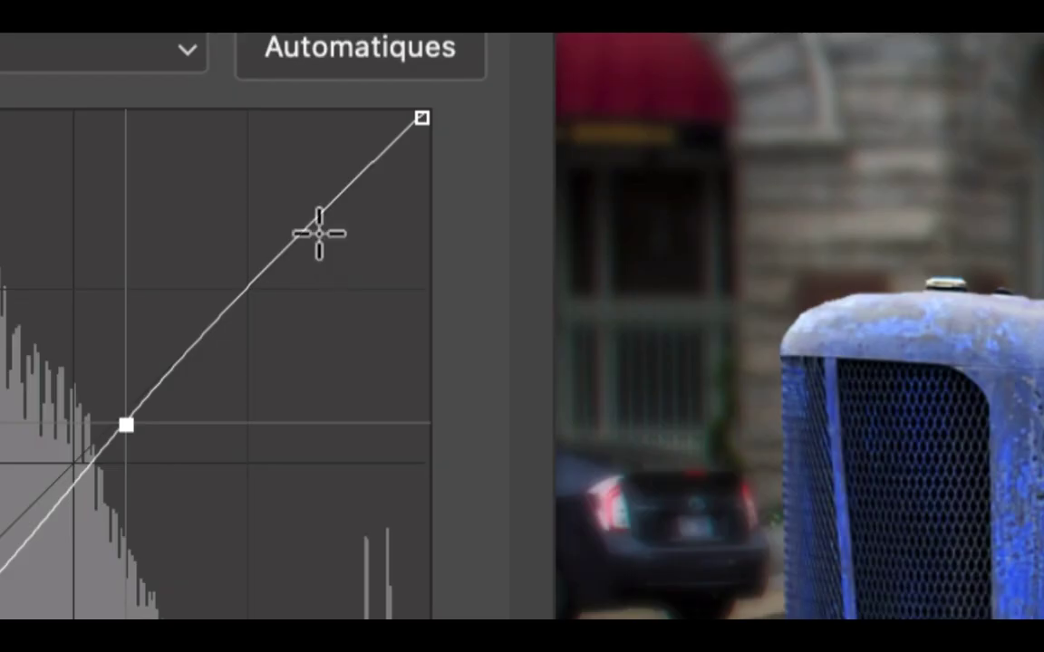
left_click(318, 233)
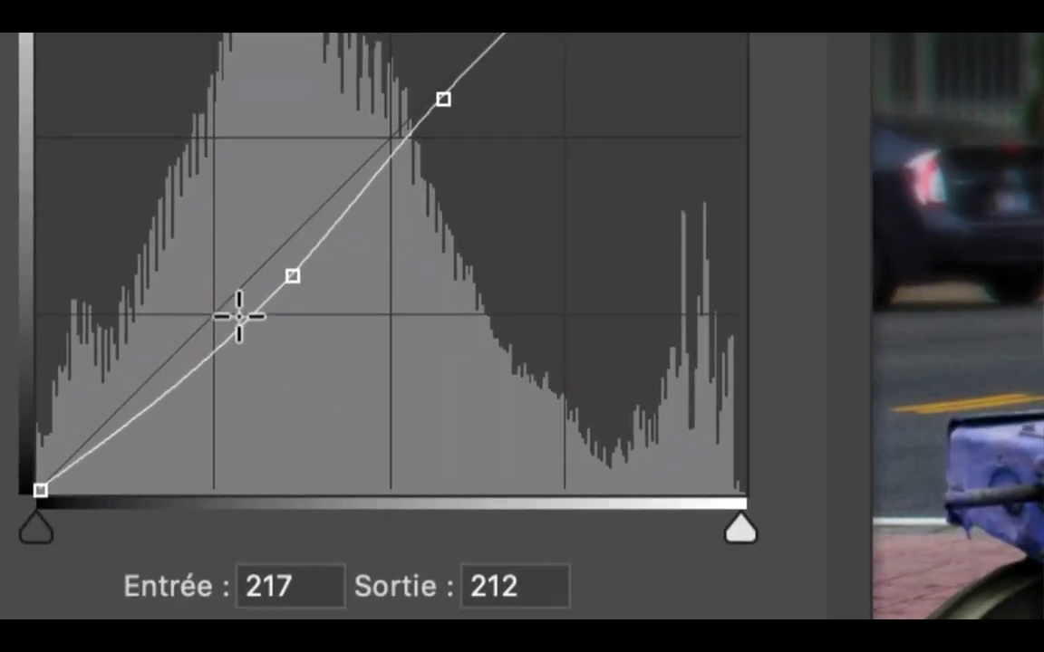
left_click(181, 393)
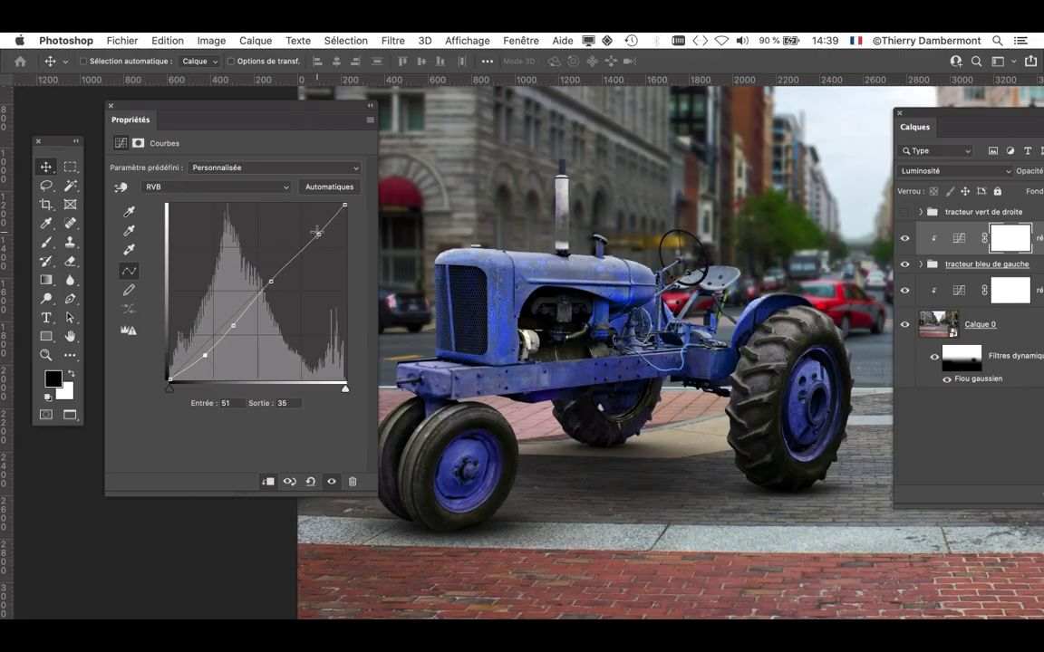
Raise the tractor curve's darkest added point to input 41, output 46, and slightly lower the added highlight point.
mouse_move(317, 233)
left_mouse_down()
mouse_move(313, 223)
mouse_move(318, 234)
left_mouse_up()
mouse_move(207, 359)
left_mouse_down()
mouse_move(182, 319)
mouse_move(198, 348)
left_mouse_up()
scroll(625, 319, "down", 3)
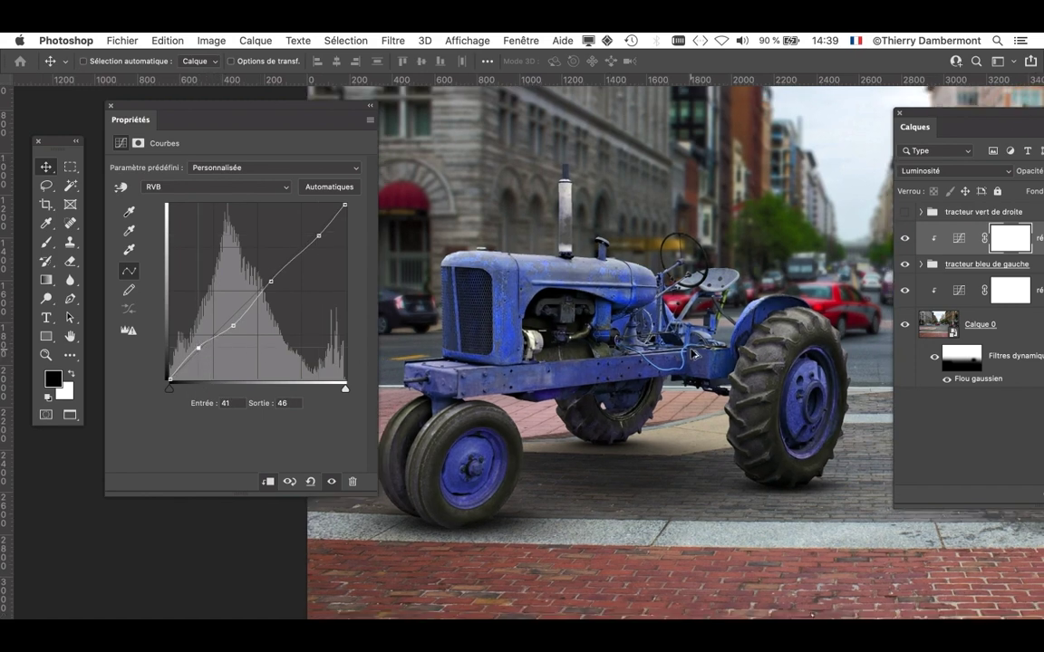
scroll(692, 356, "down", 3)
scroll(692, 356, "right", 2)
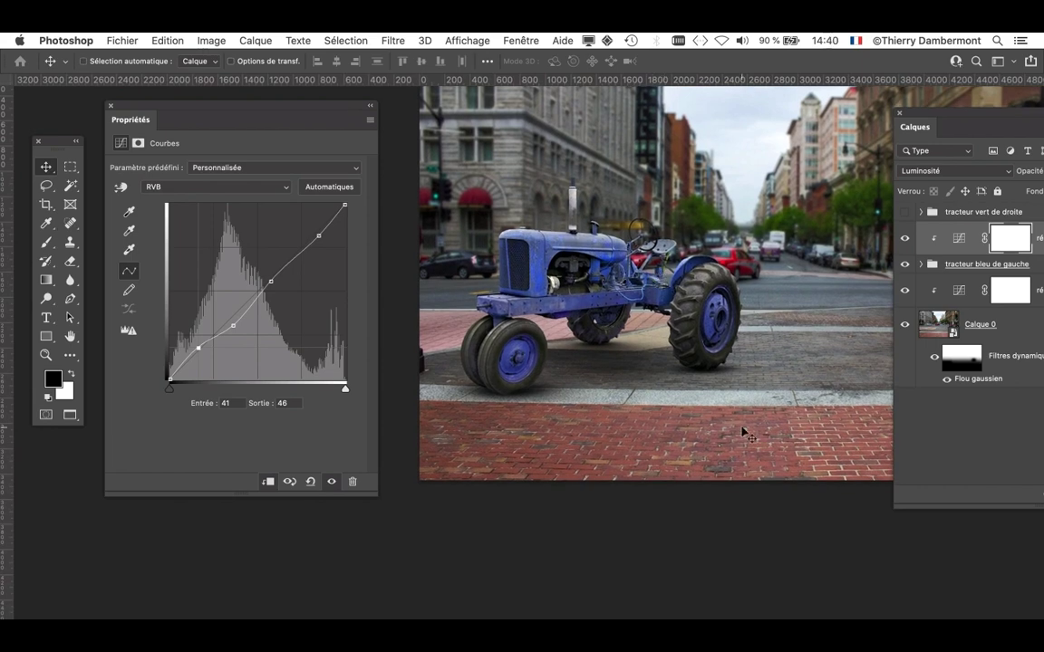
Compare the blue tractor with and without its Curves adjustment, close up and in the wider scene.
left_click(333, 482)
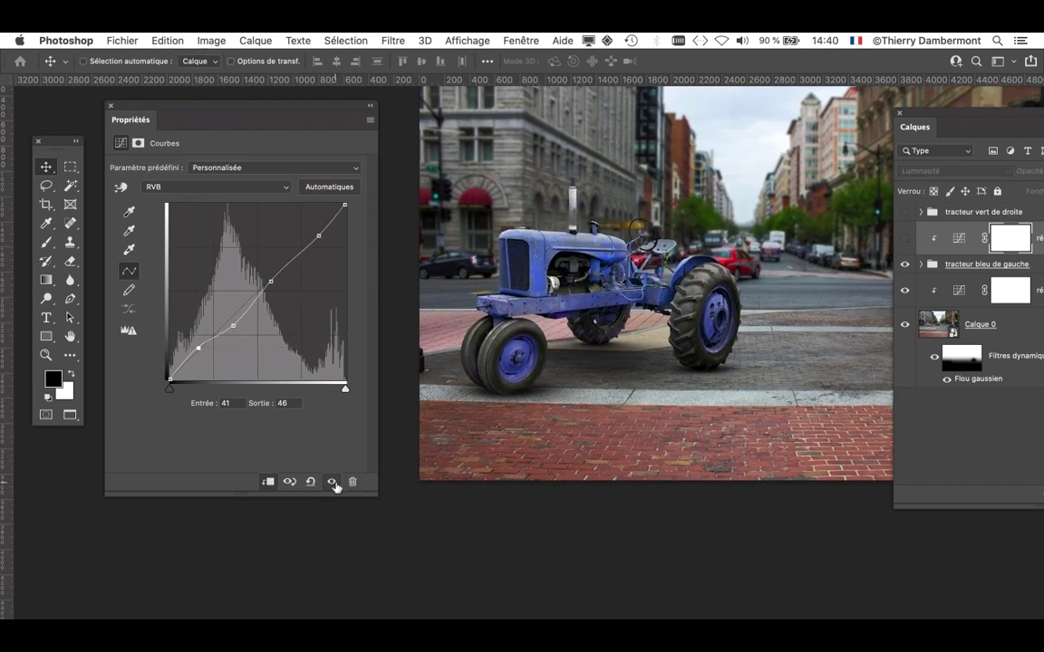
scroll(571, 291, "up", 2)
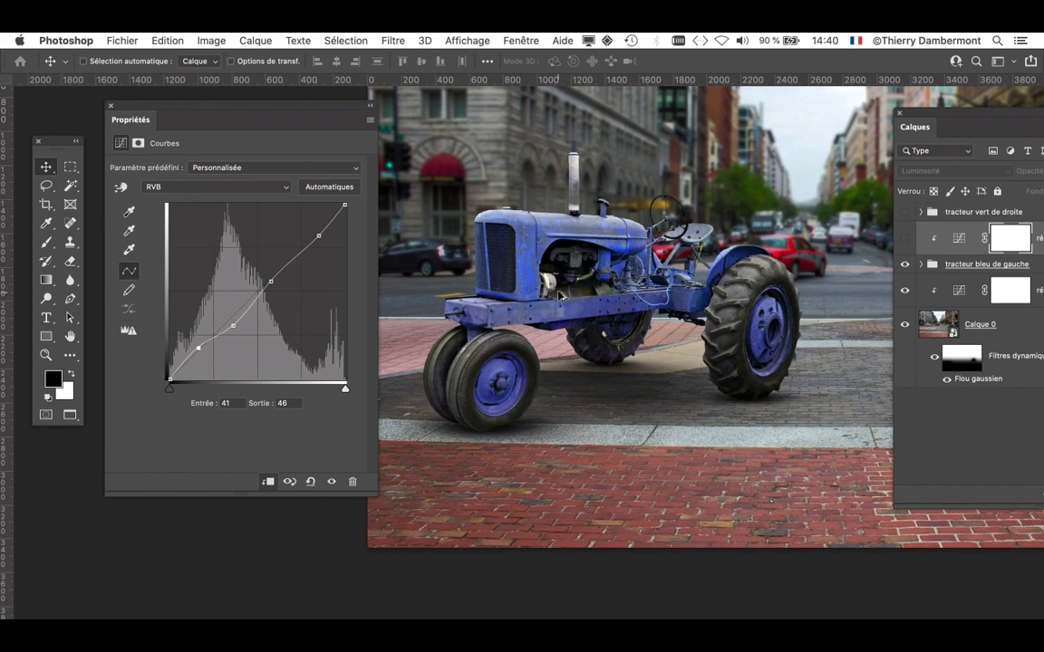
scroll(538, 318, "up", 1)
left_click(333, 482)
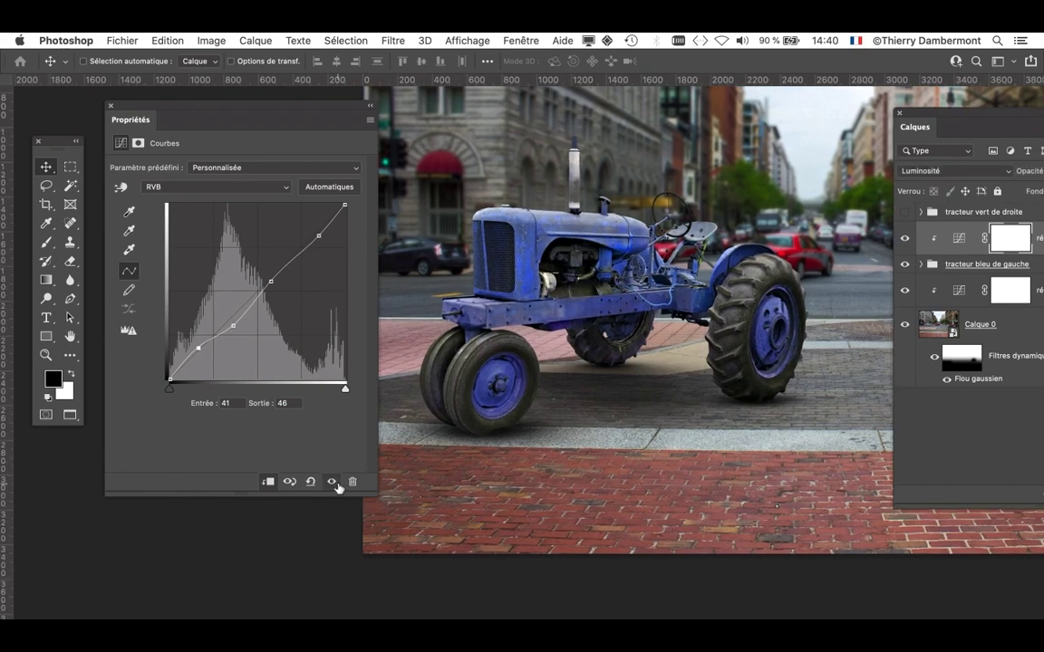
left_click(333, 482)
left_click(333, 482)
Move the tractor curve's highlight point to input 221, output 196, and its darkest added point to 40, 40.
left_click_drag(318, 235, 321, 244)
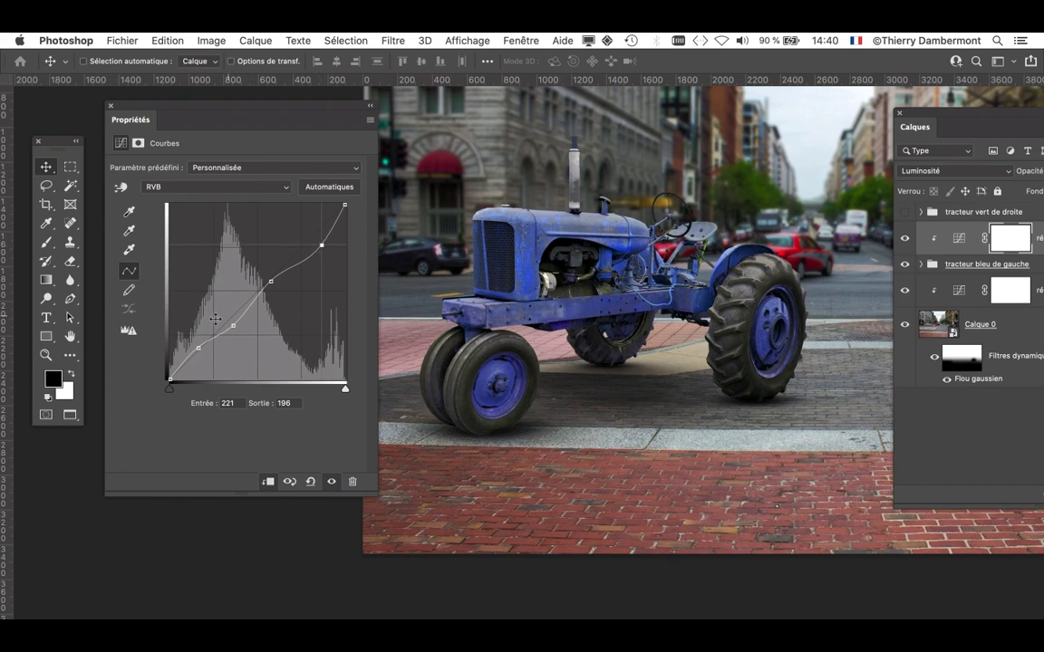
left_click_drag(198, 347, 199, 351)
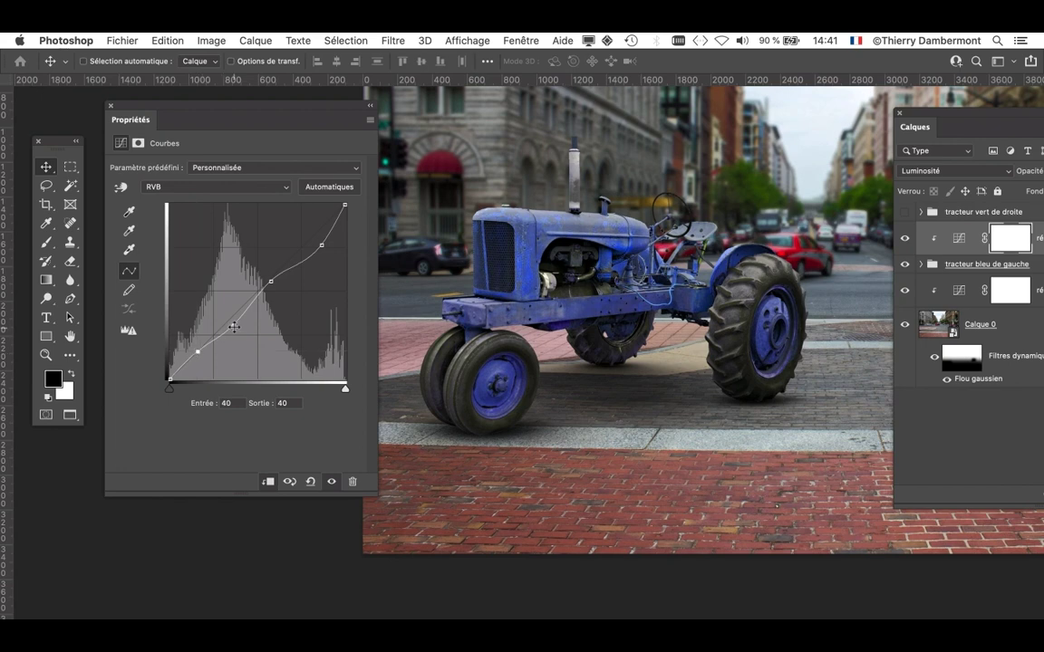
Lower the tractor curve's darker middle point at input 95 to just under output 71, and move the brighter one to input 167, output 143.
left_click(236, 328)
left_click_drag(268, 284, 283, 282)
key("minus")
key("Down")
key("Down")
key("Down")
key("Down")
key("Down")
key("Down")
key("Down")
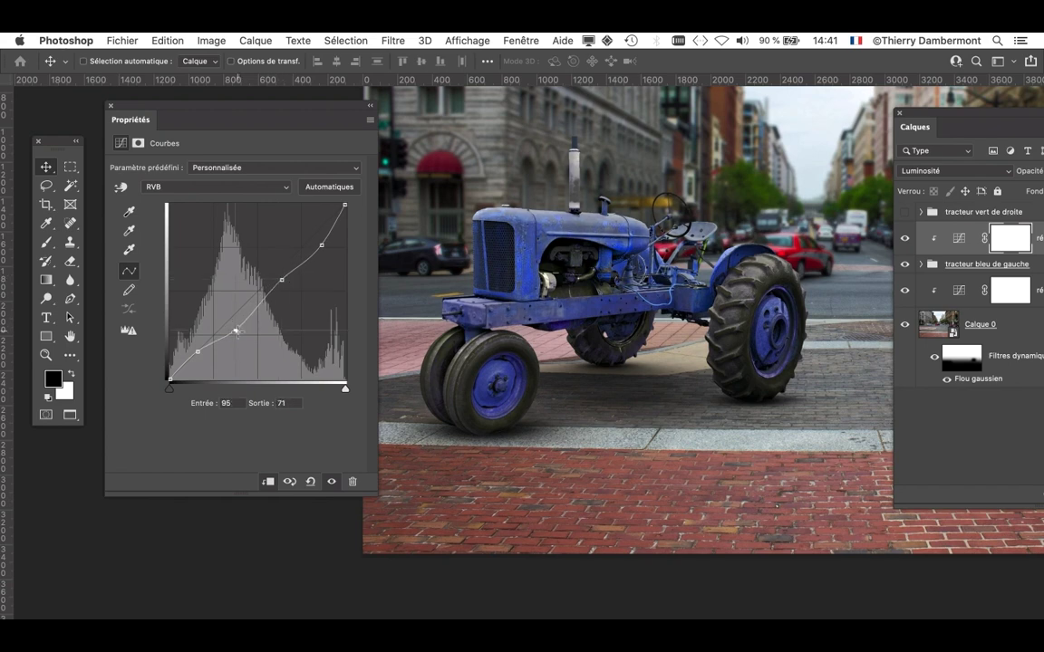
left_click(285, 282)
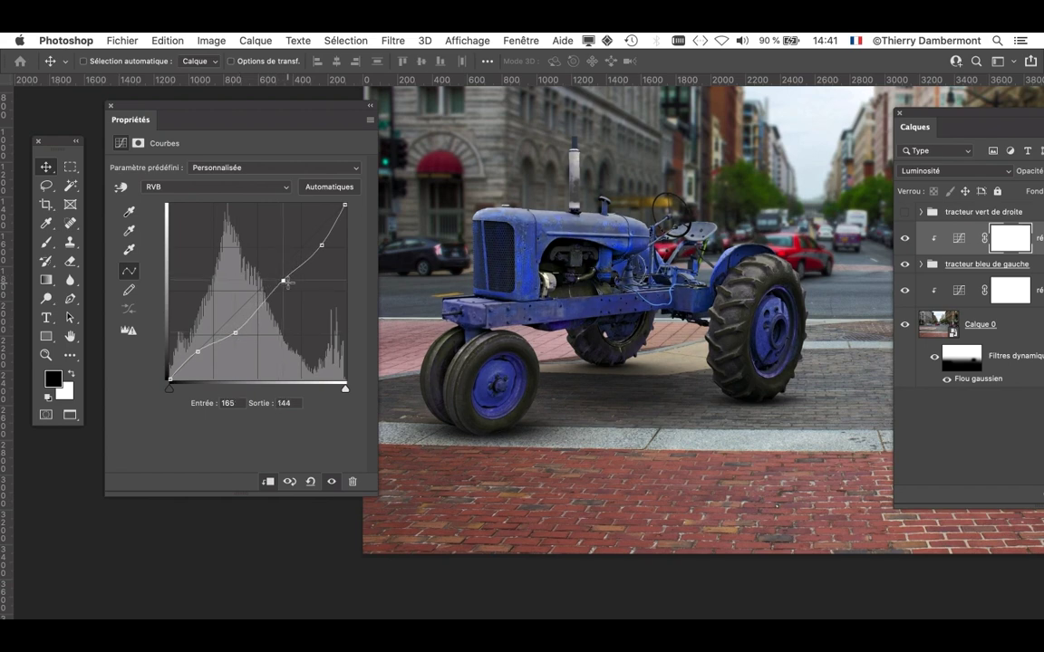
left_click_drag(289, 284, 286, 282)
Clear the layer list away from the image and check the blue tractor before and after the refined curve.
scroll(600, 292, "down", 2)
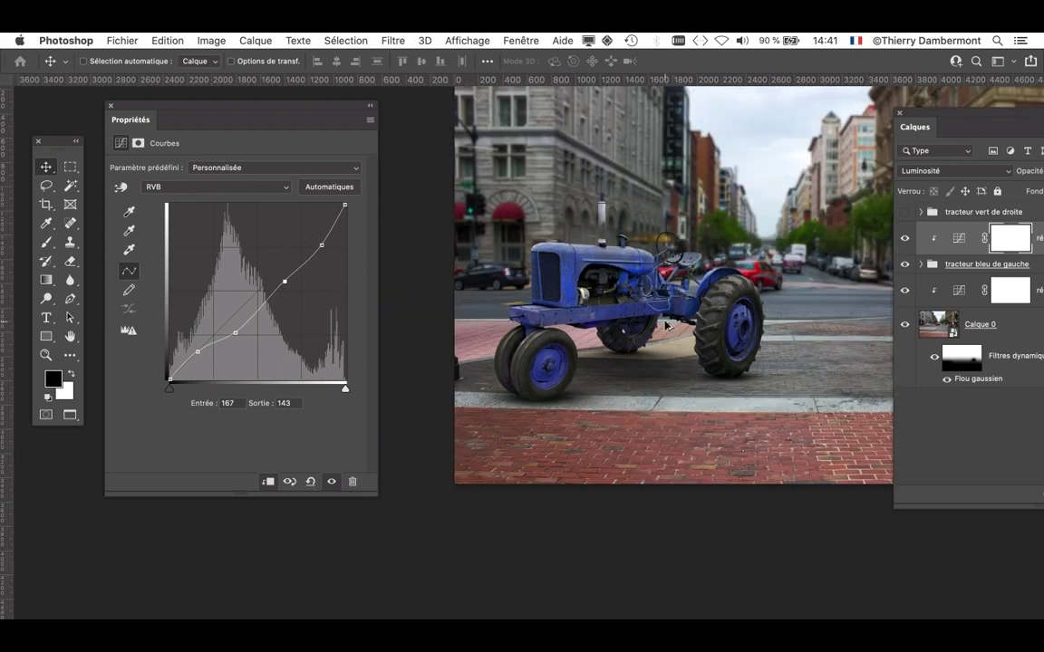
left_click(332, 481)
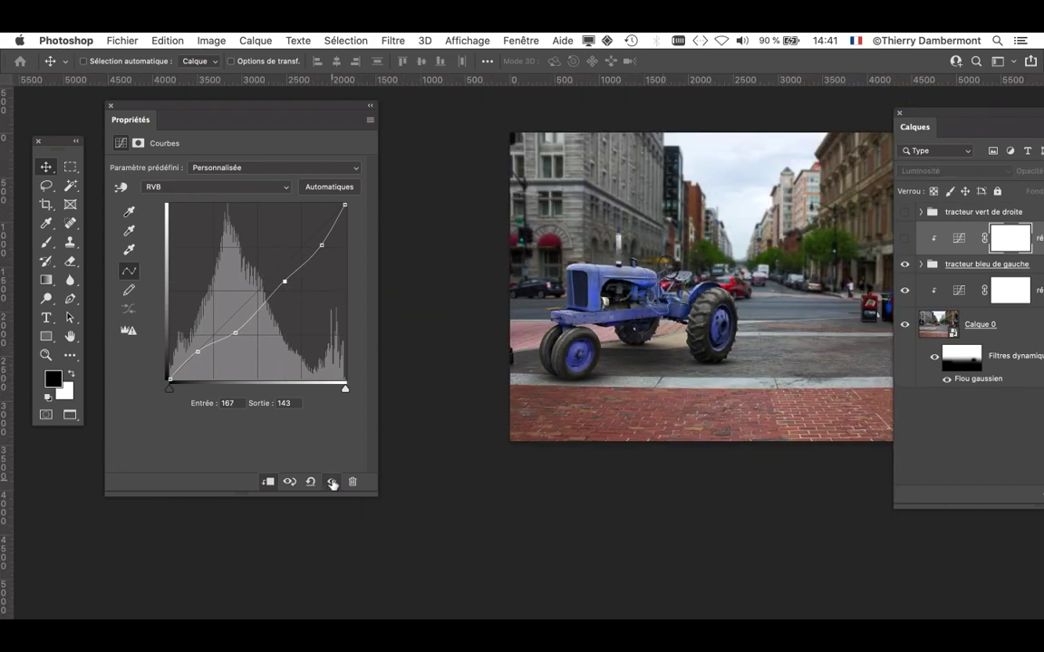
scroll(613, 338, "up", 2)
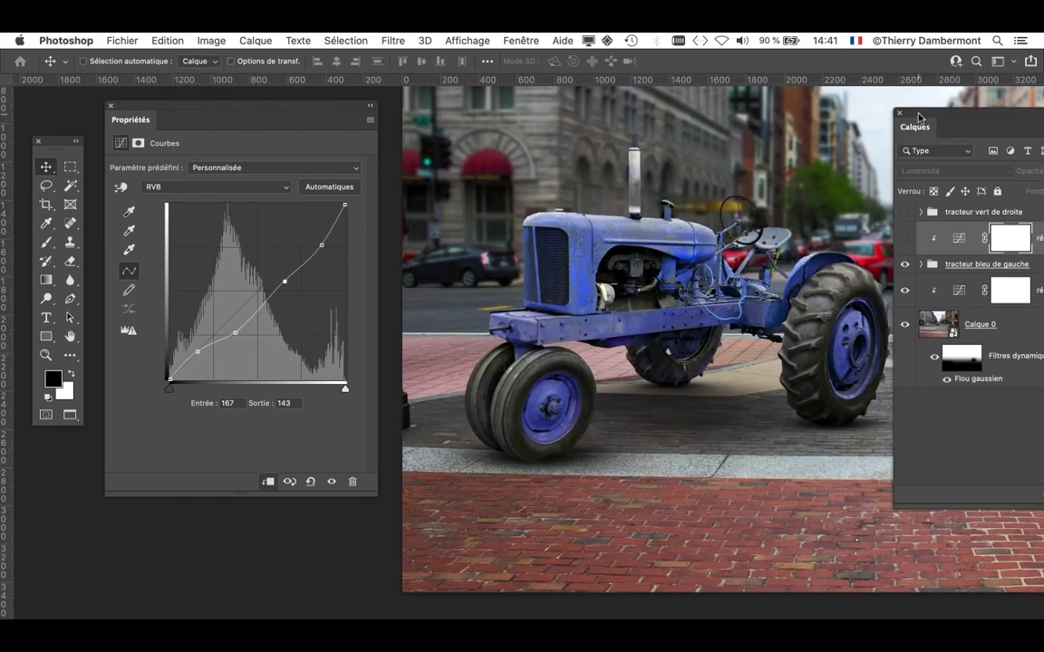
left_click_drag(918, 117, 876, 554)
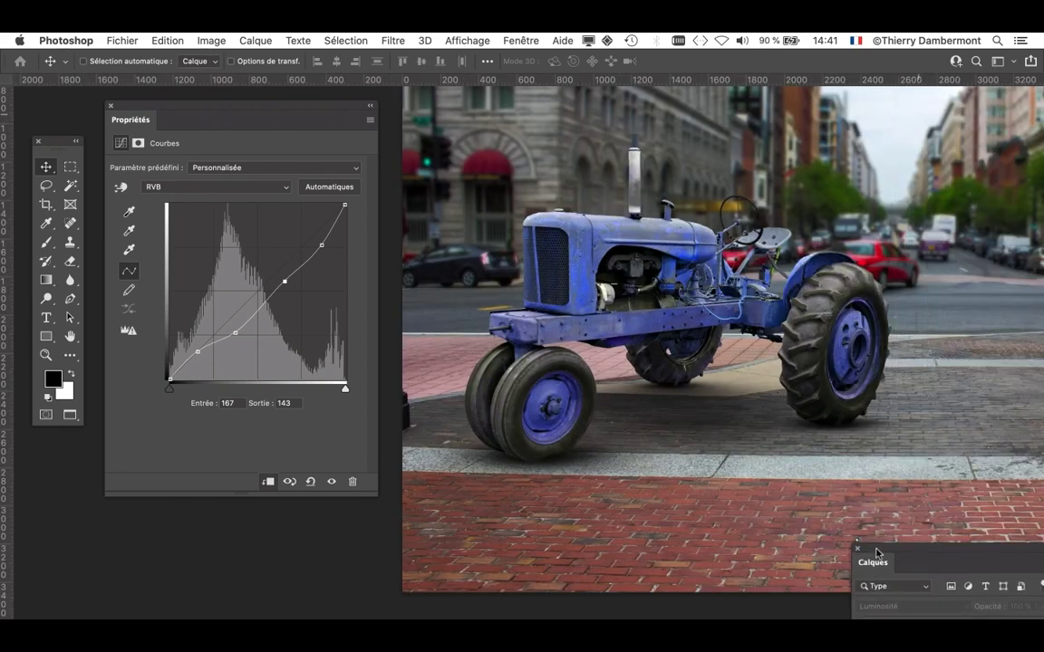
double_click(876, 554)
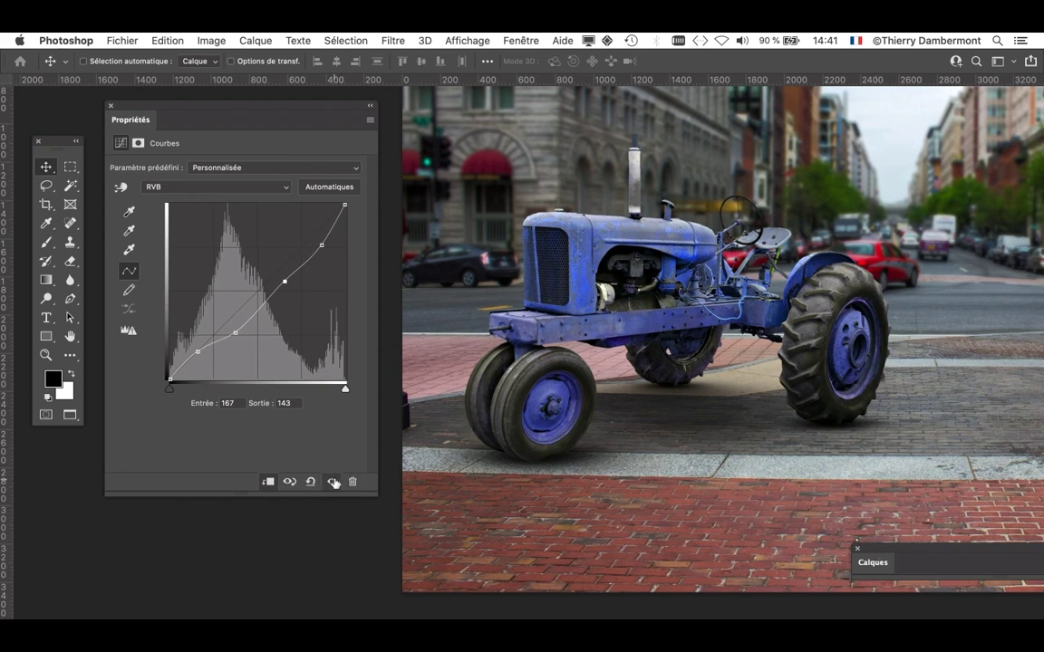
left_click(333, 482)
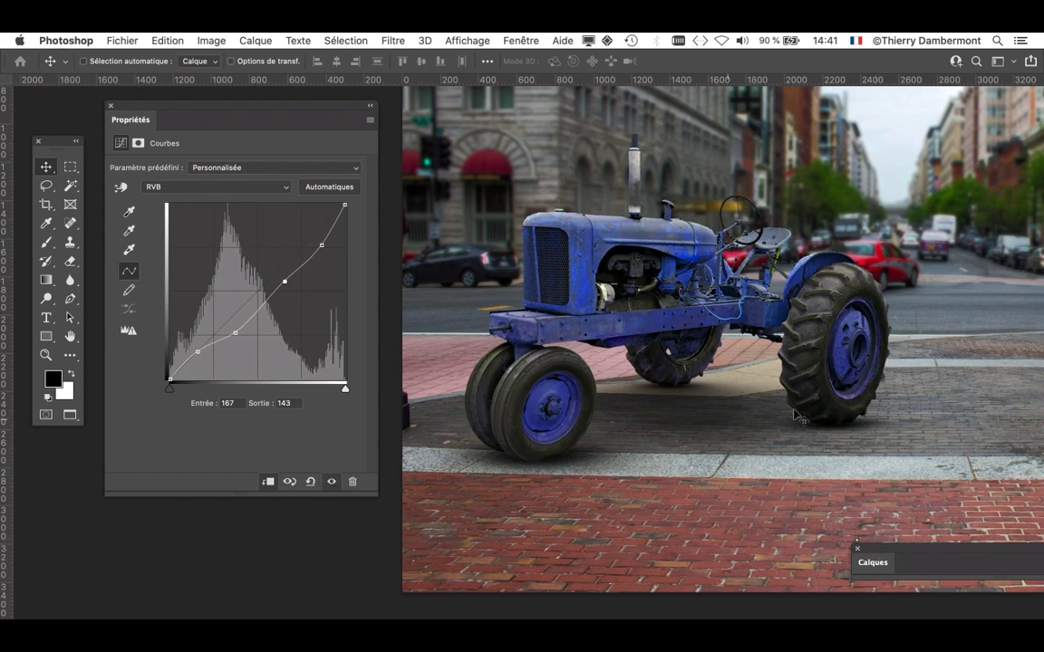
Examine how the blue tractor's tones fit into the whole street scene.
scroll(892, 395, "down", 3)
scroll(891, 395, "down", 1)
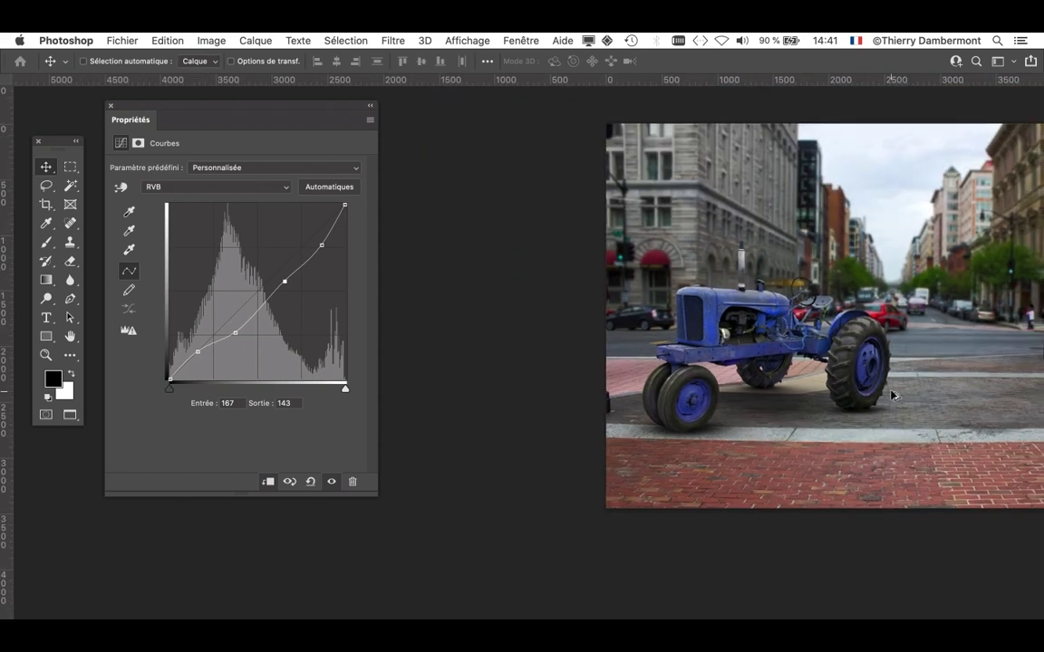
scroll(746, 360, "right", 5)
scroll(746, 359, "down", 2)
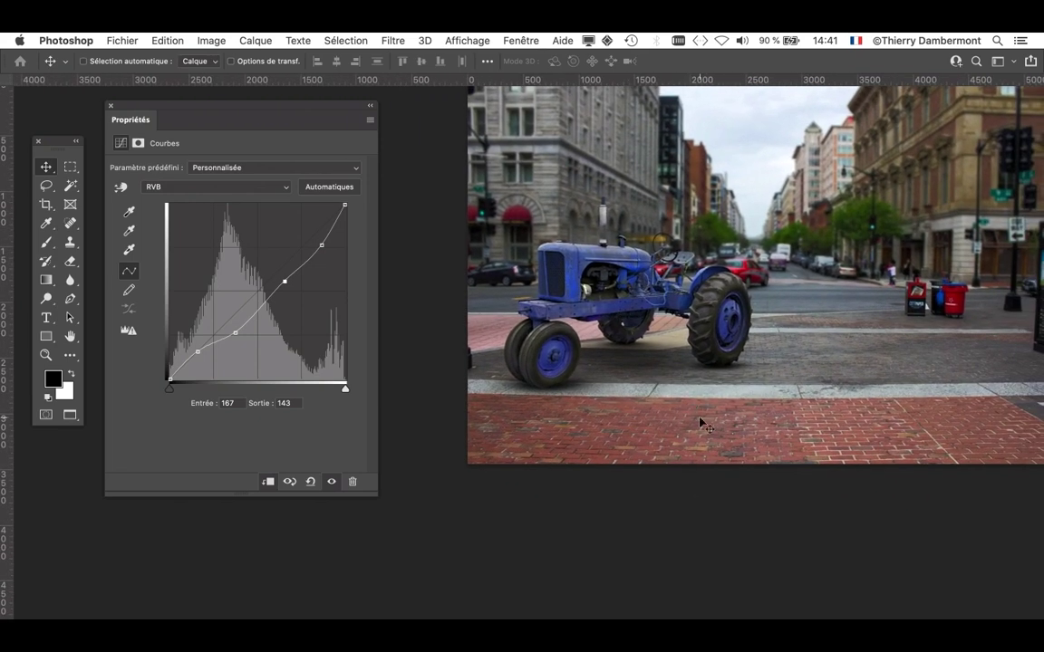
scroll(722, 388, "down", 1)
scroll(722, 387, "down", 1)
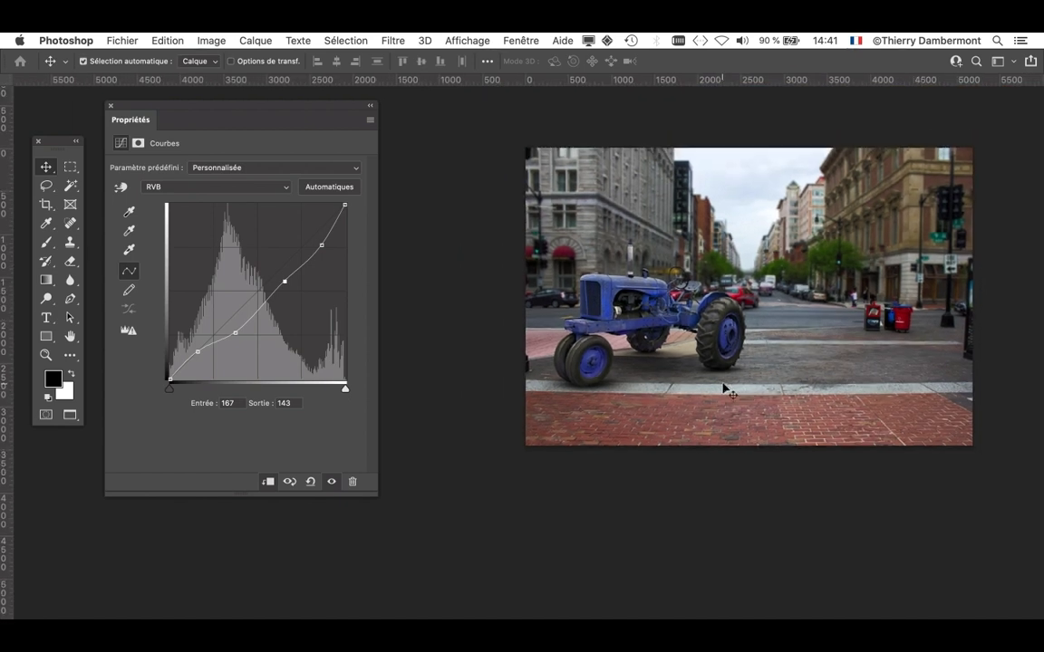
left_click(83, 60)
scroll(787, 356, "up", 2)
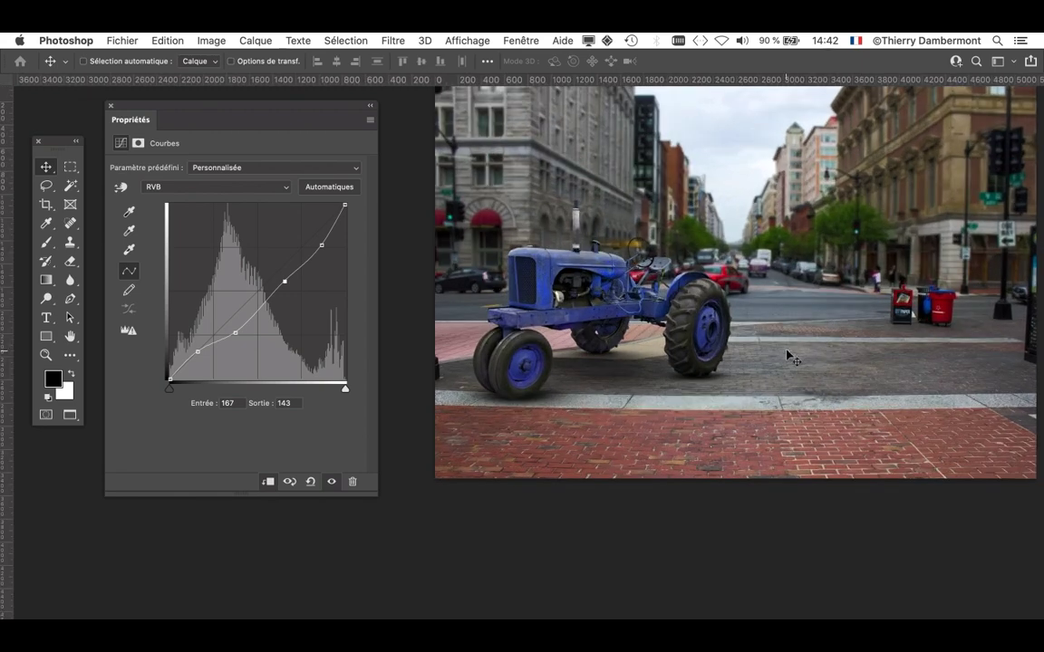
left_click_drag(787, 355, 766, 361)
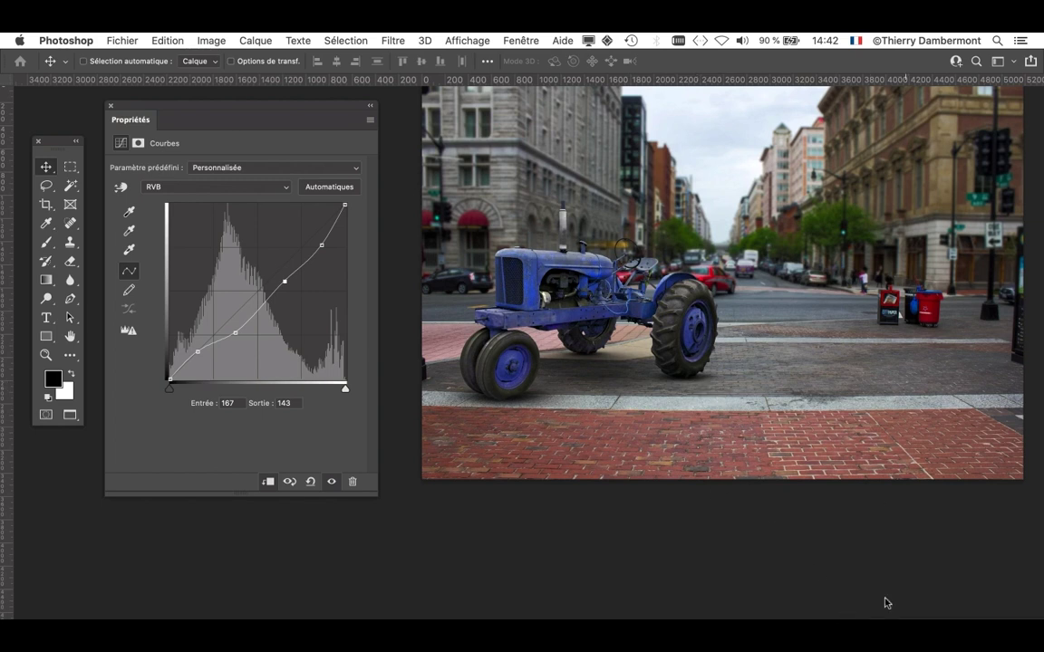
Expand the layer group "tracteur bleu de gauche" and make the shadow layer "ombre arrière droite copie" visible.
left_click(761, 86)
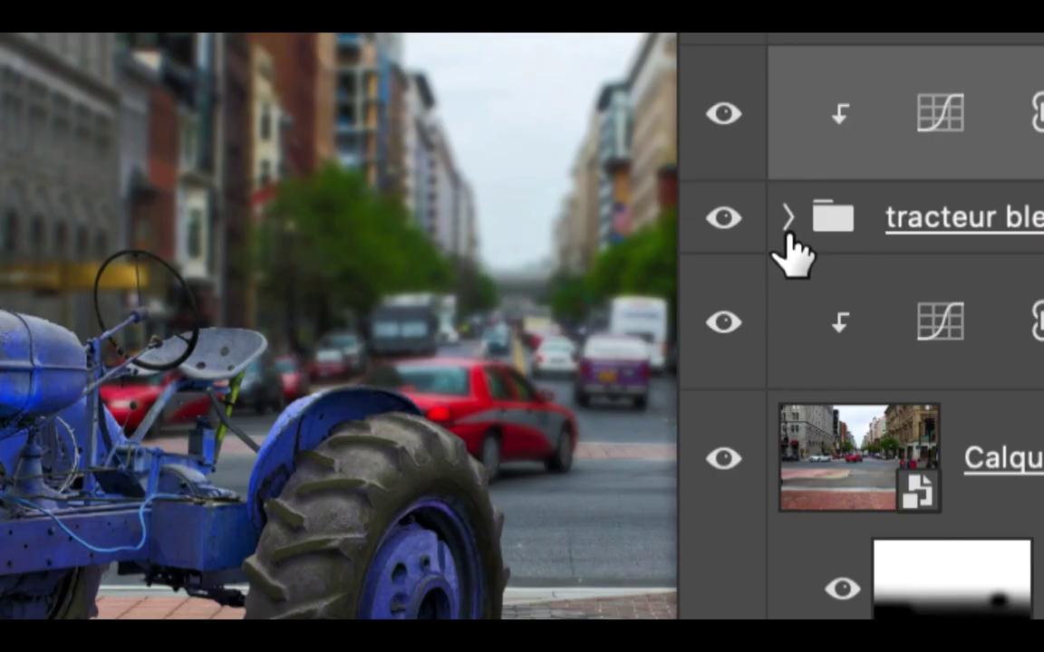
left_click(787, 220)
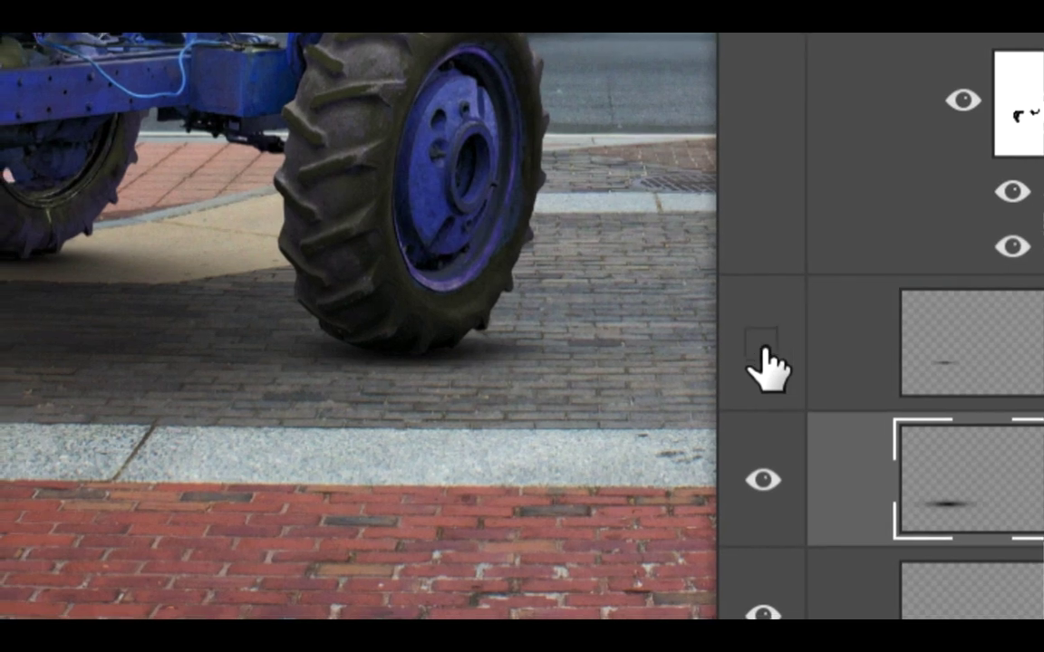
left_click(763, 344)
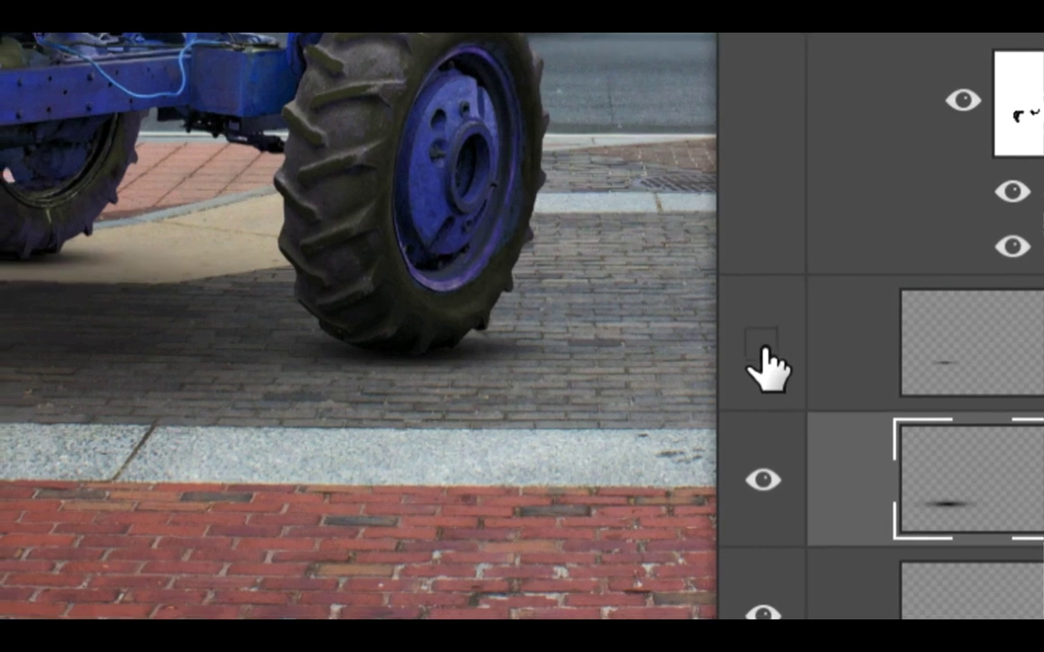
Select the shadow layer "ombre arrière gauche" and compare the rear wheel with the layer hidden and shown.
scroll(888, 378, "down", 5)
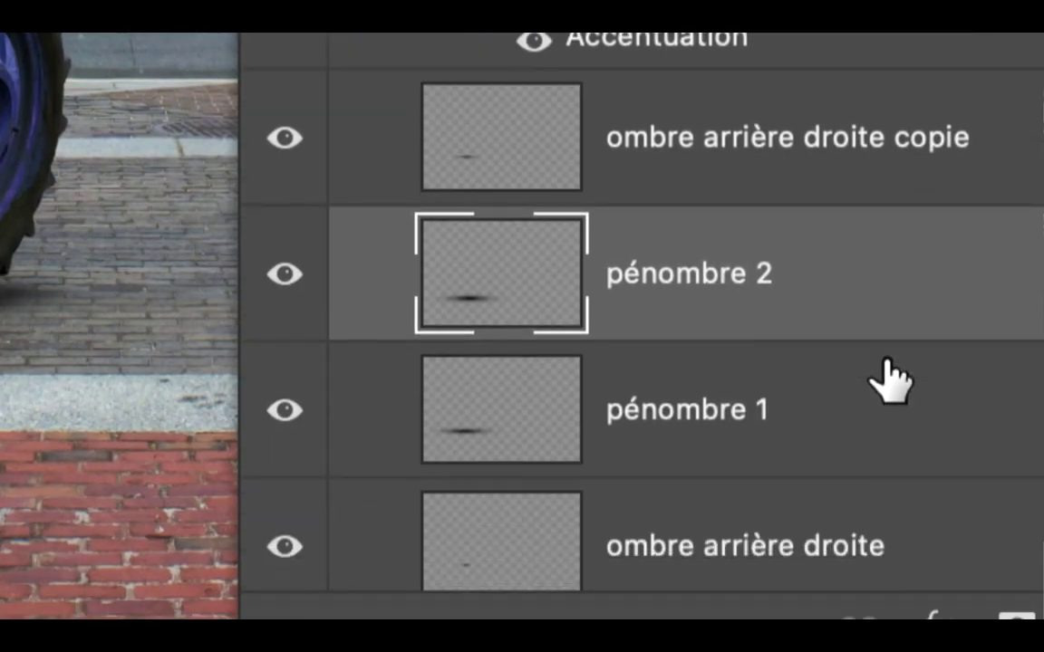
scroll(880, 379, "down", 3)
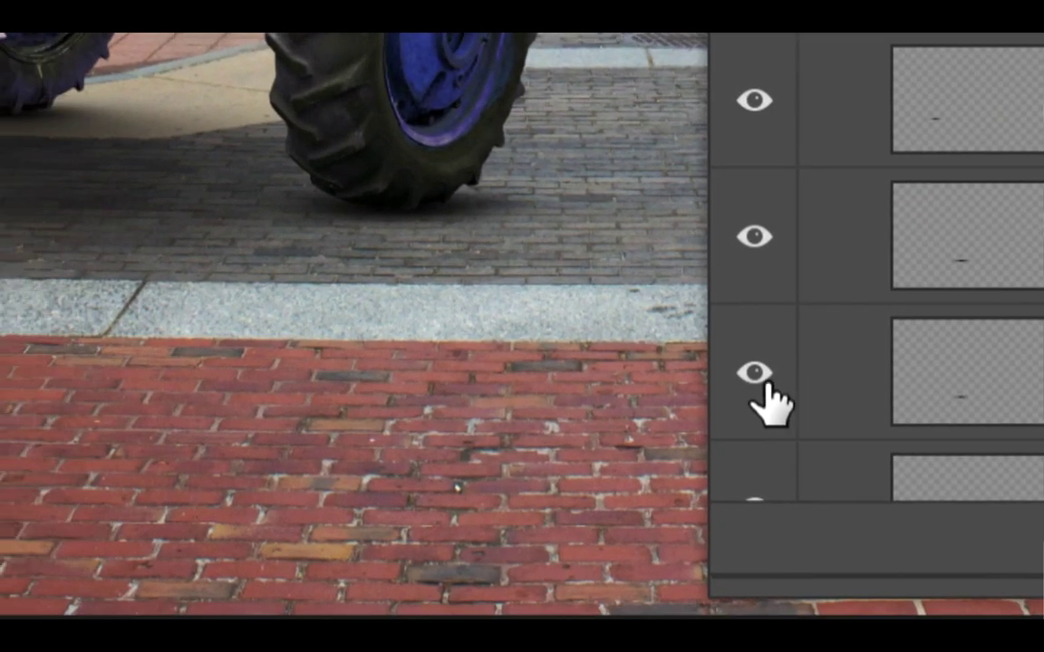
left_click(759, 407)
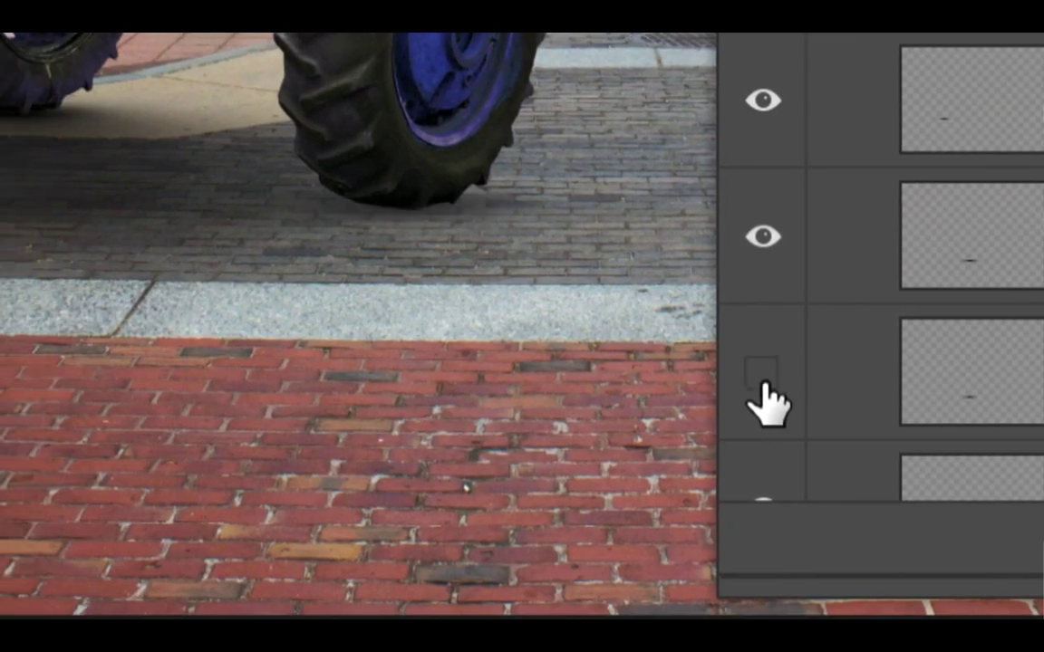
left_click(762, 399)
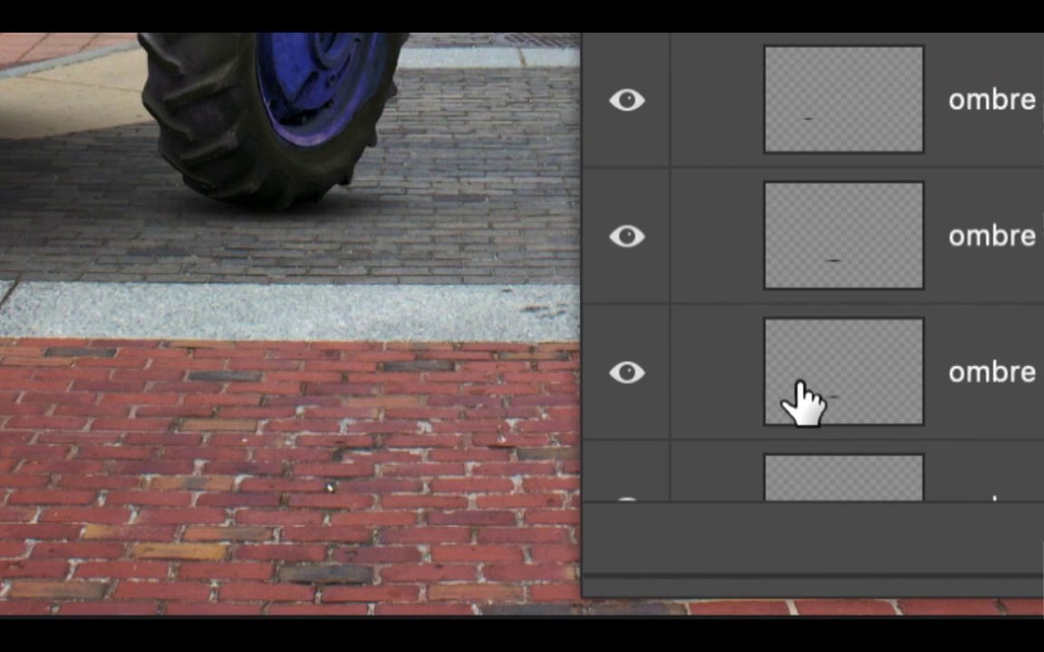
left_click(842, 385)
left_click(681, 376)
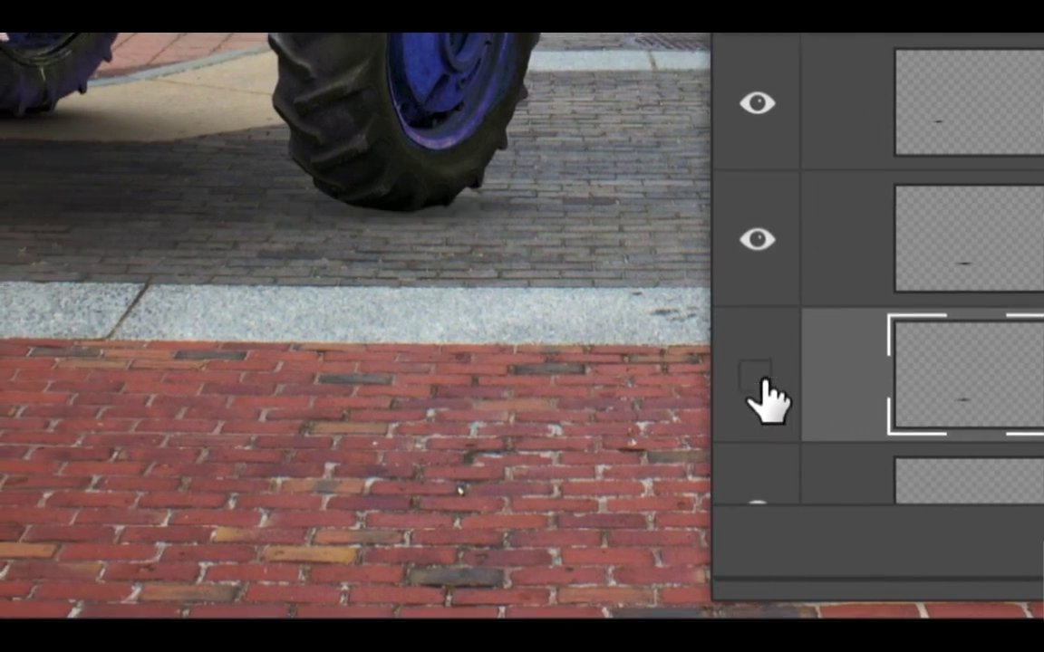
left_click(761, 380)
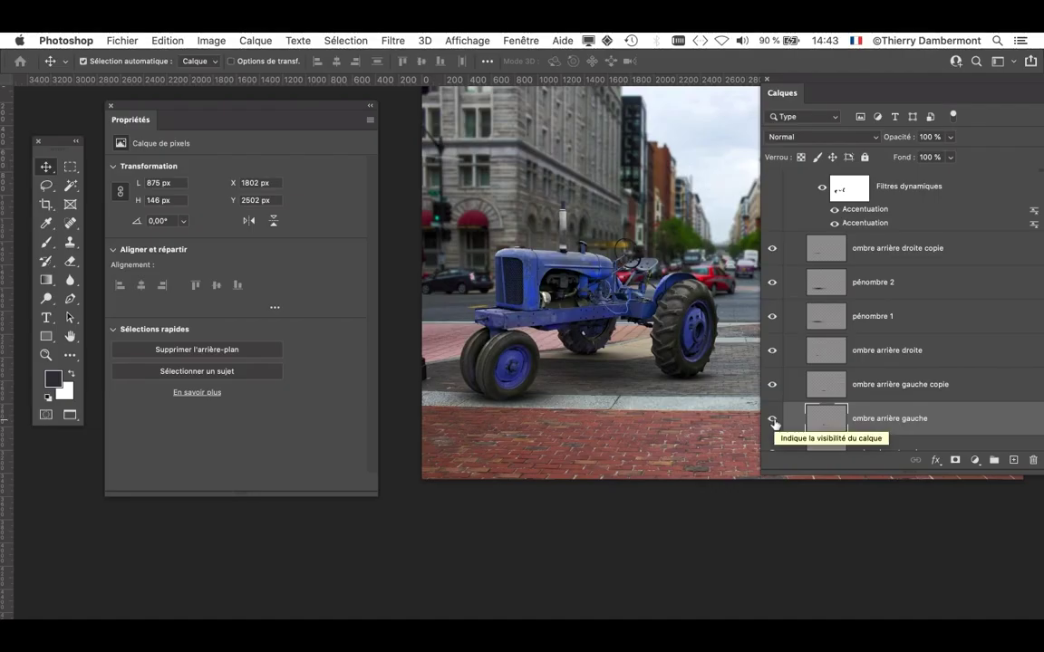
Reduce the opacity of the shadow layer "ombre arrière gauche" to 60%, checking the shadow beneath the rear wheel.
left_click(949, 137)
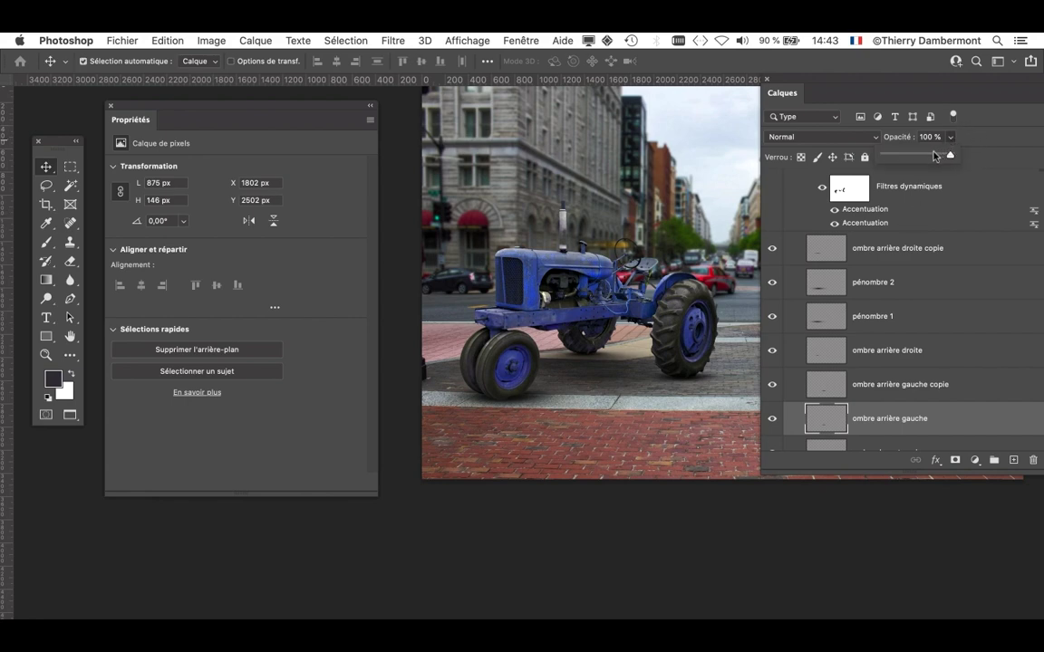
left_click(934, 156)
scroll(740, 374, "up", 2)
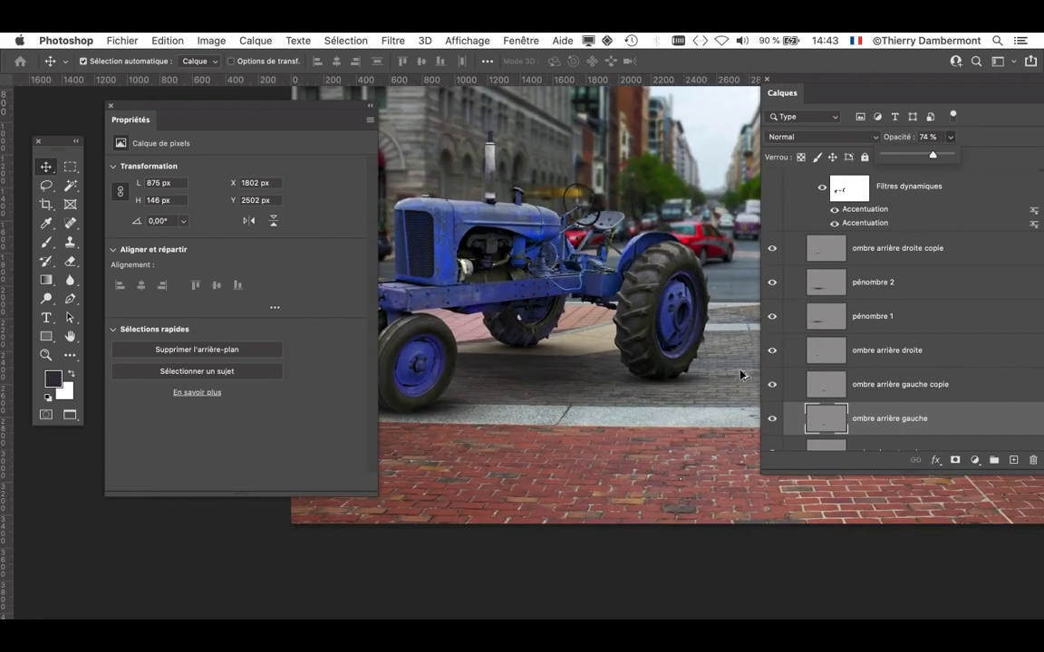
scroll(740, 374, "up", 3)
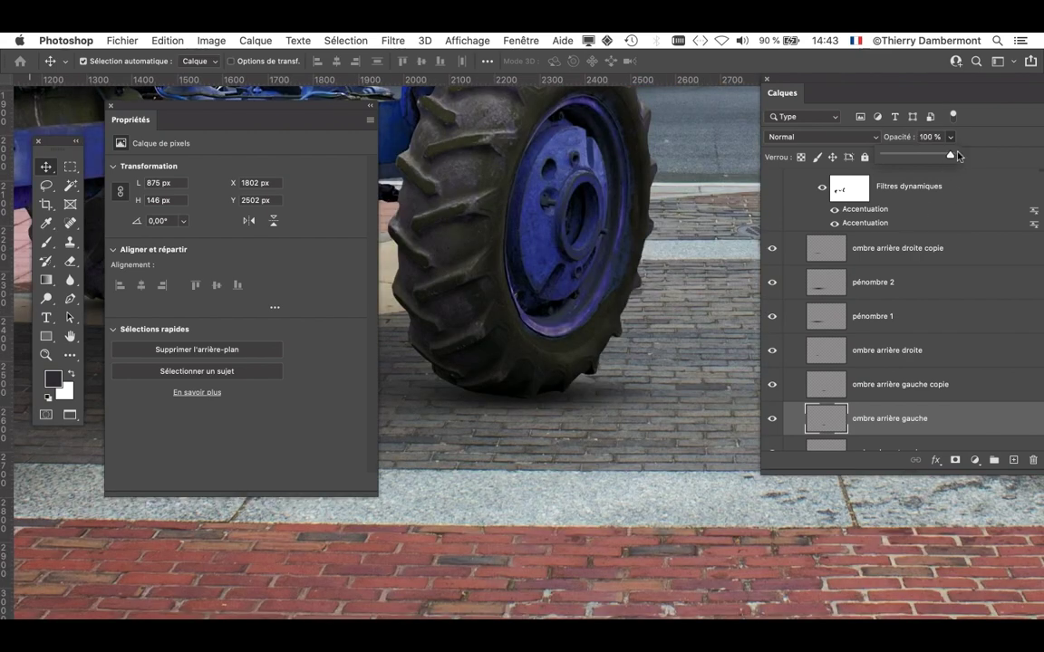
left_click_drag(958, 156, 934, 157)
scroll(638, 339, "down", 3)
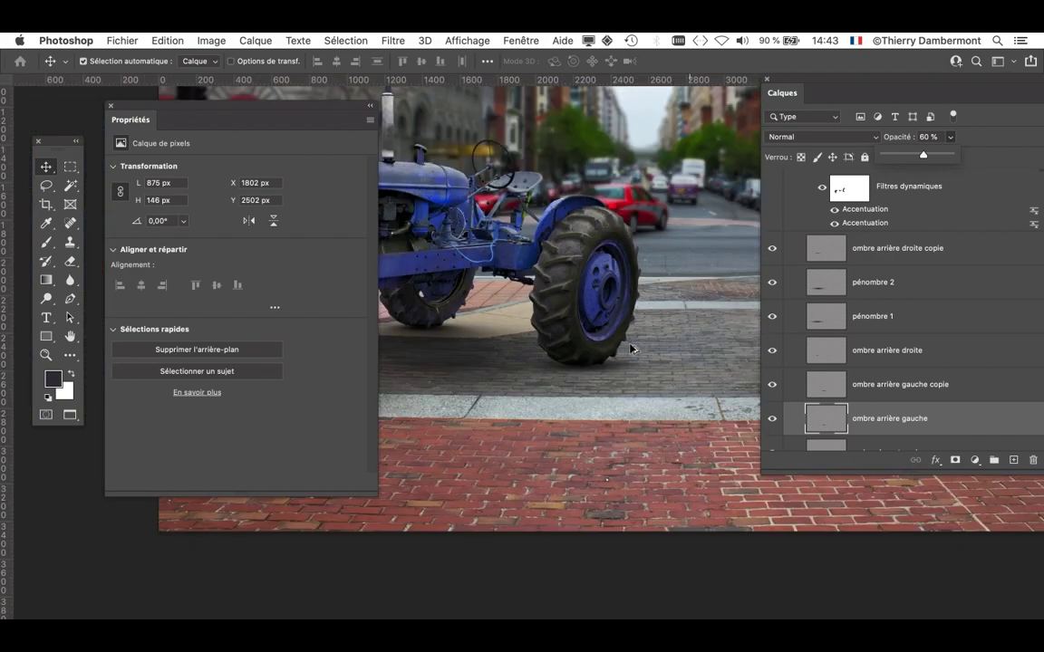
scroll(632, 349, "down", 3)
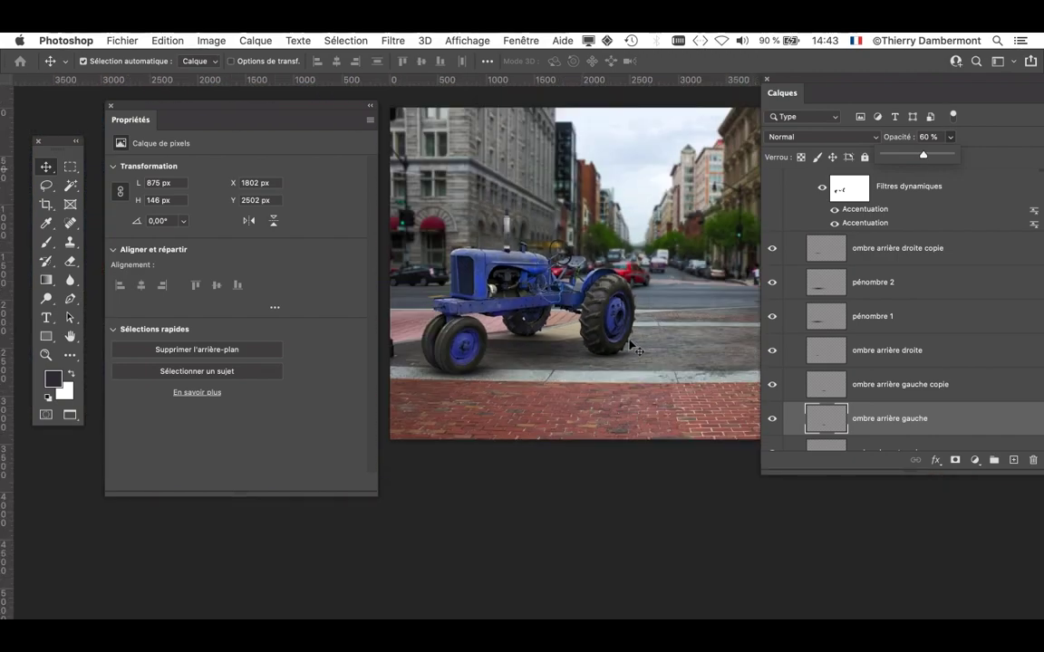
scroll(933, 337, "down", 1)
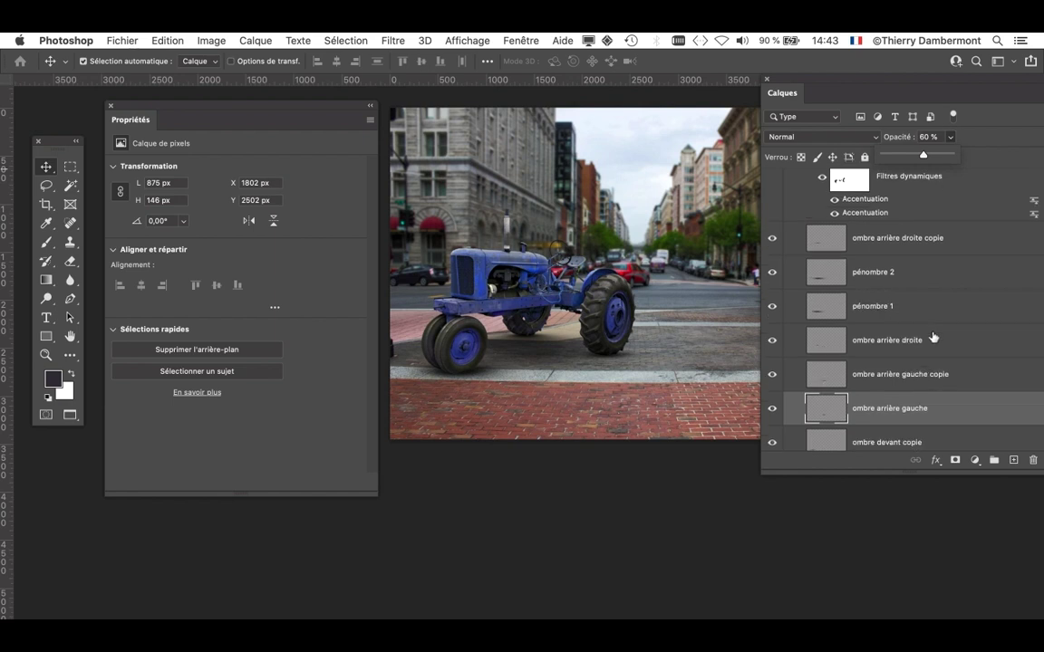
Reduce the opacity of the shadow layer "ombre devant" to 73%, checking the shadow beneath the front wheel.
scroll(931, 339, "down", 3)
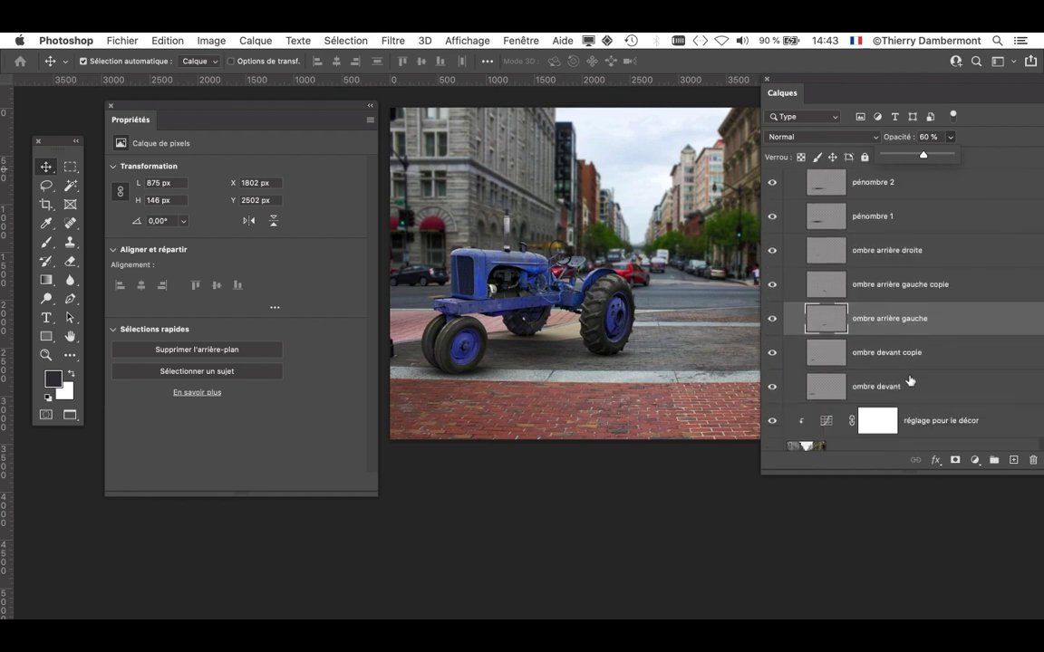
left_click(910, 381)
left_click(949, 136)
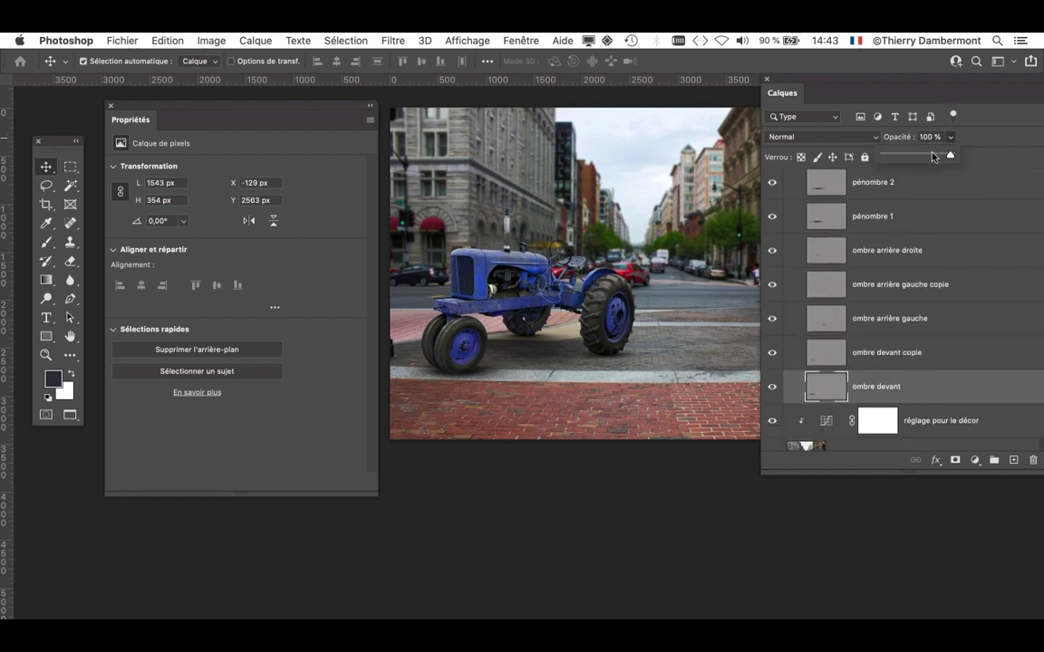
left_click(933, 157)
scroll(460, 319, "up", 5)
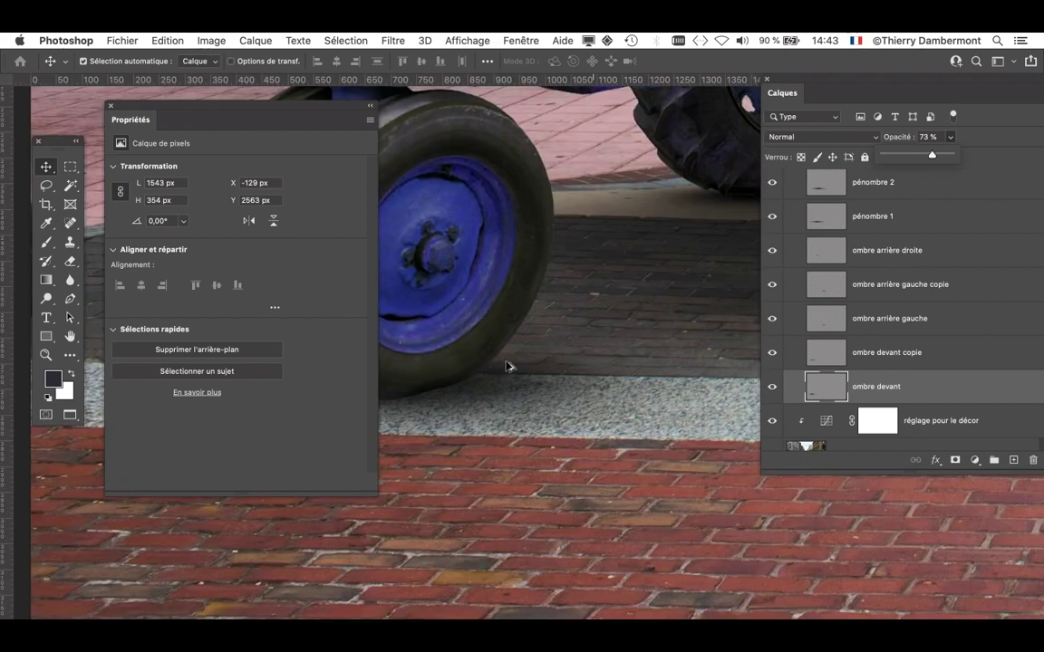
key("super+j")
key("super+z")
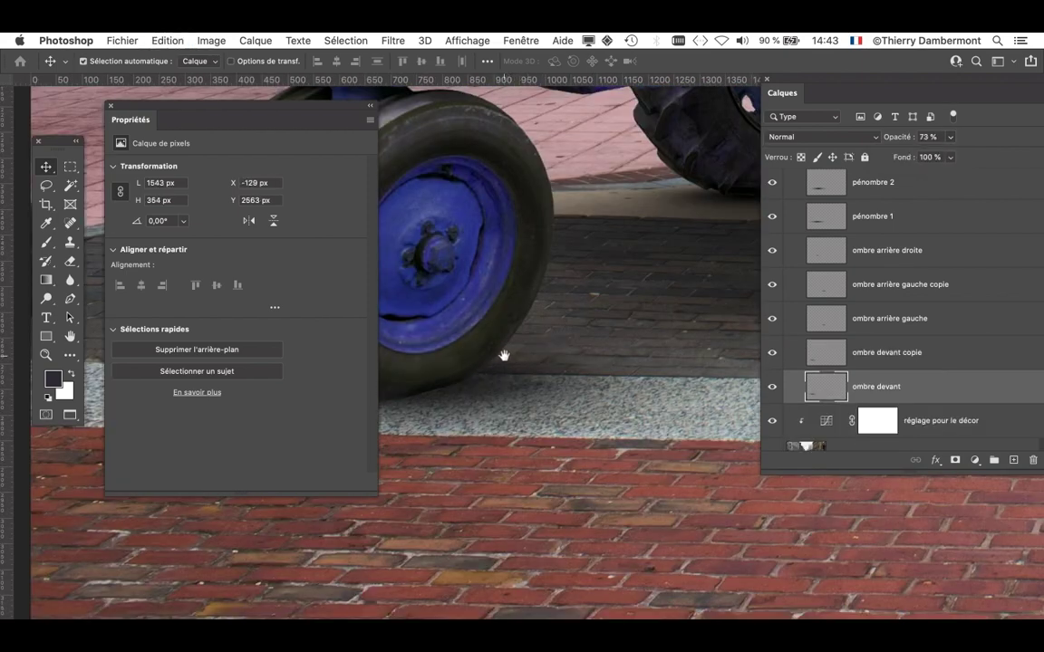
Raise the opacity of the shadow layer "ombre devant" to 77% and check the front wheels within the scene.
left_click_drag(503, 355, 692, 306)
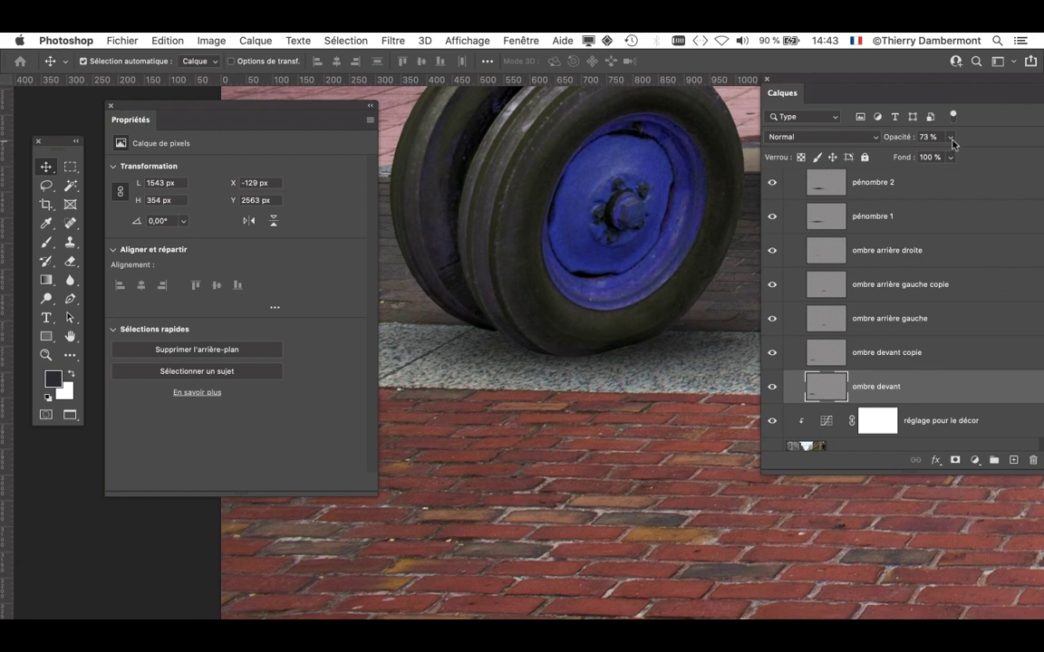
left_click(940, 157)
key("super+minus")
key("super+minus")
scroll(593, 422, "down", 2)
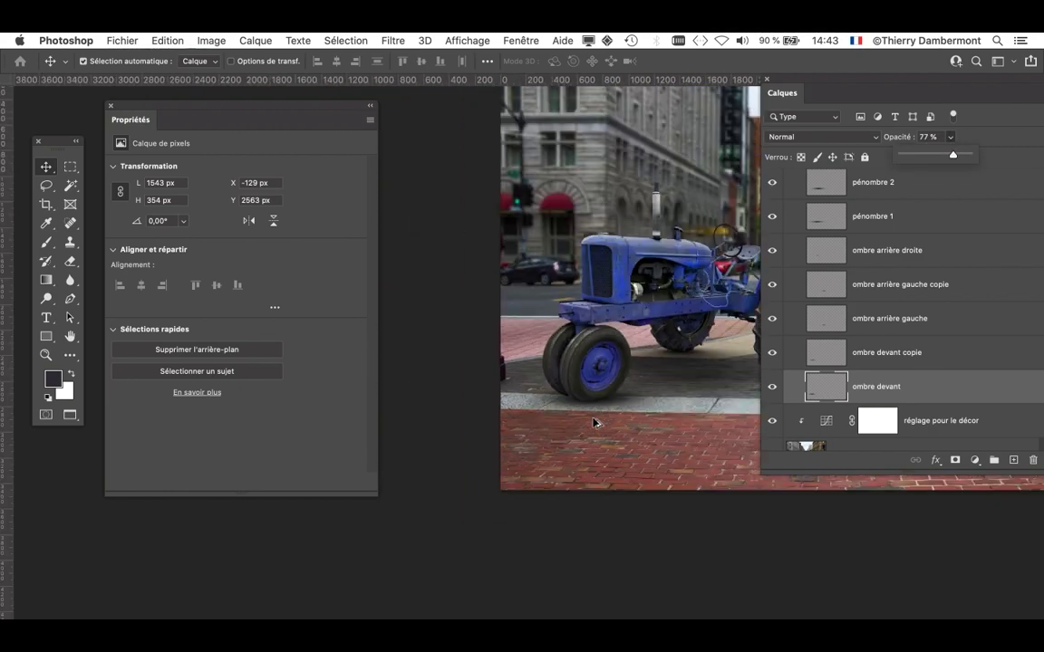
left_click_drag(643, 367, 510, 360)
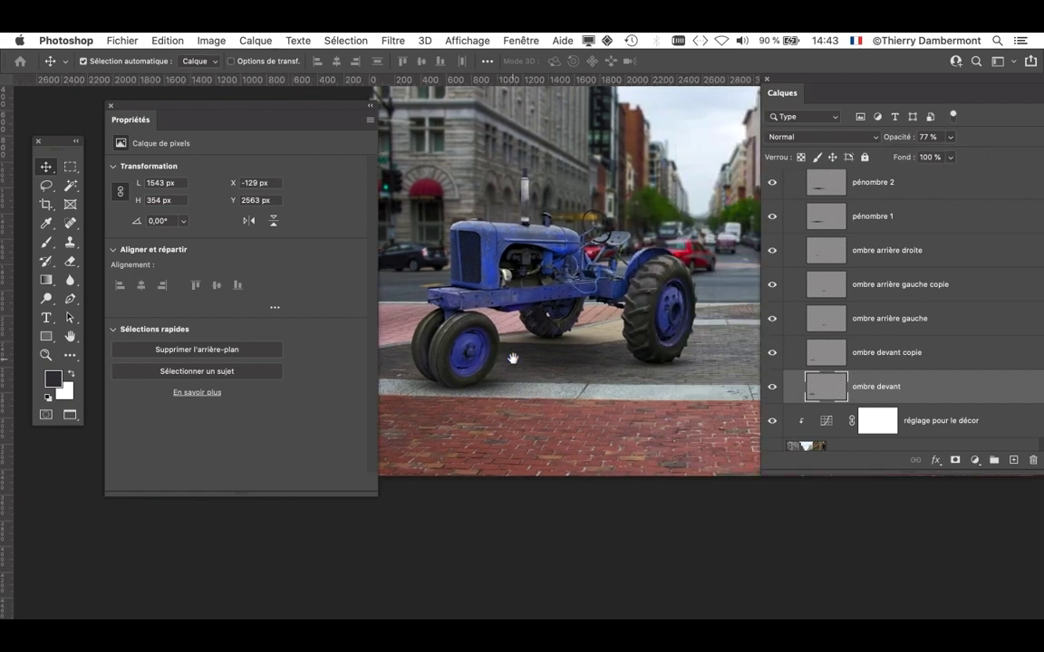
Close the layer properties and move the layer list to leave the tractor's engine and chassis details open for inspection.
left_click_drag(339, 120, 317, 476)
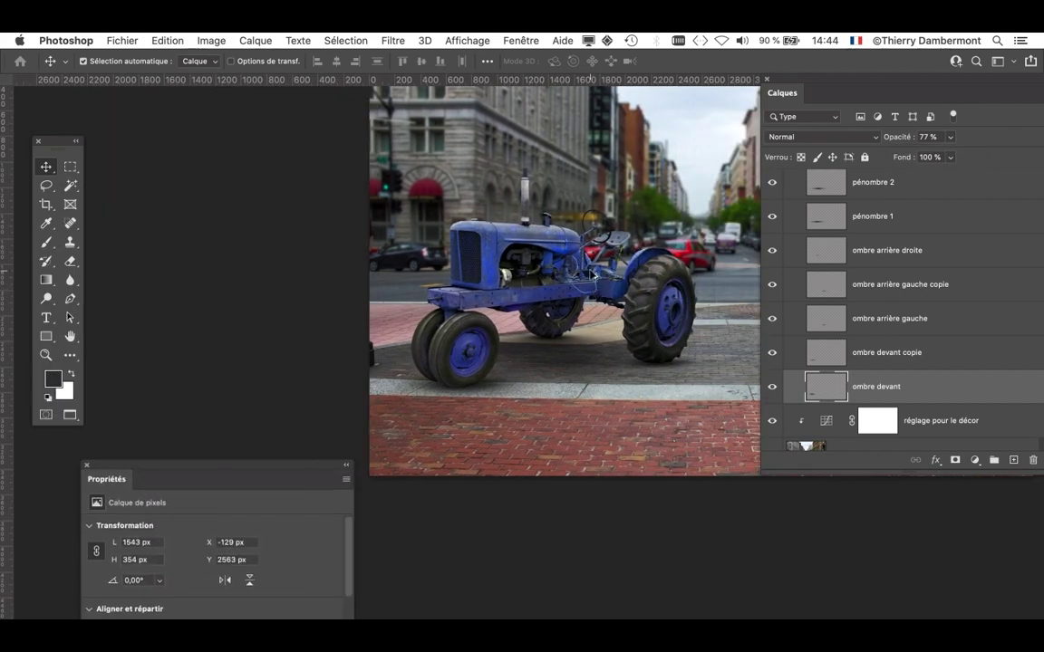
scroll(593, 276, "up", 3)
scroll(594, 276, "up", 3)
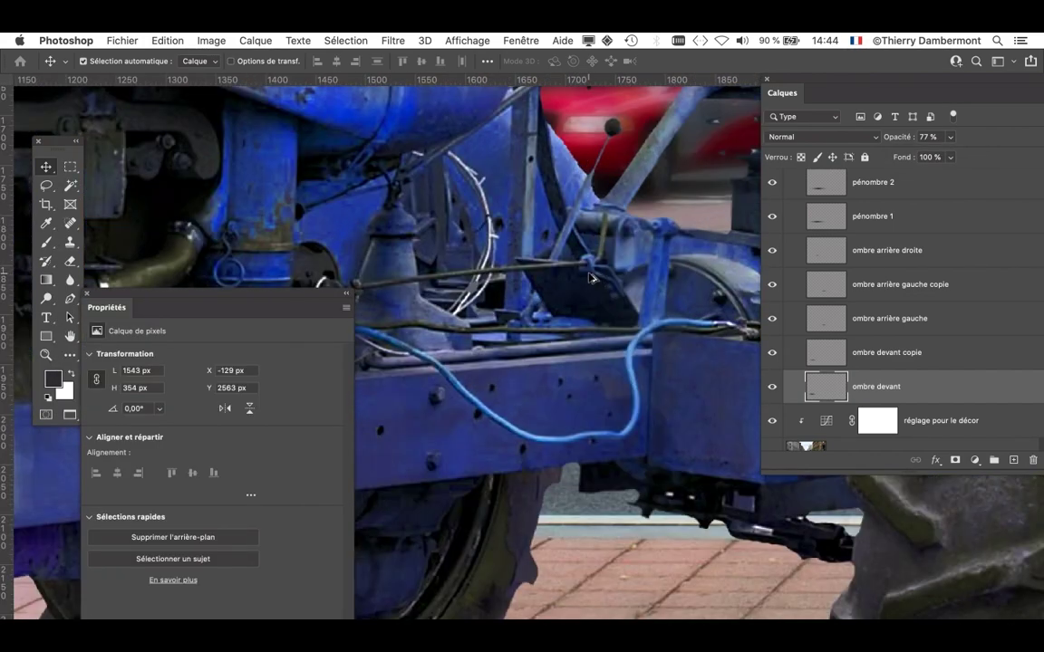
left_click(87, 293)
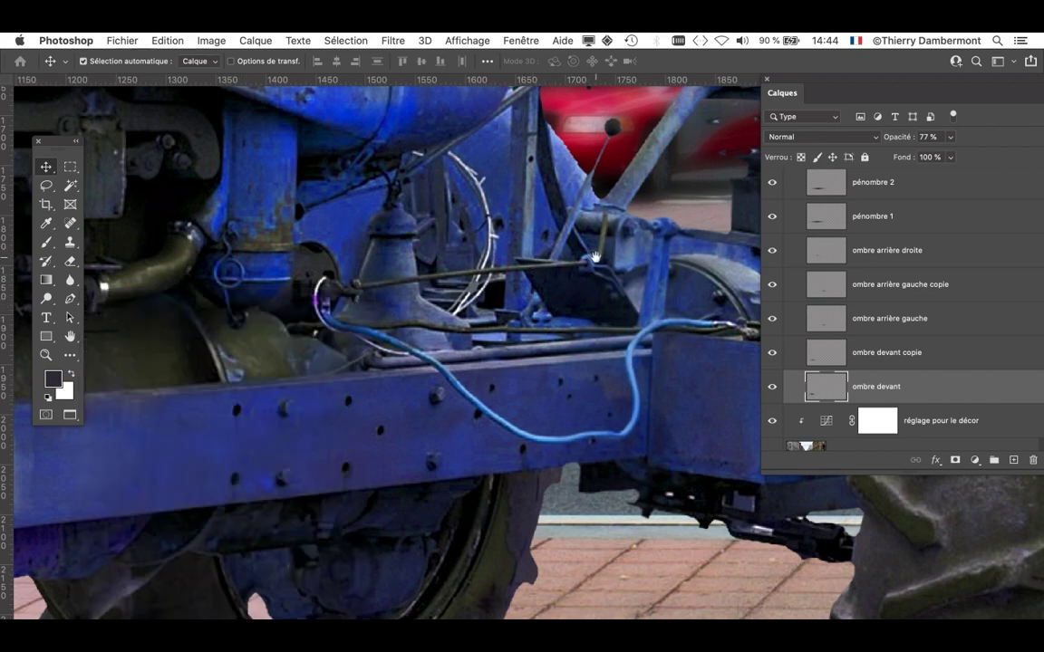
left_click_drag(537, 232, 518, 258)
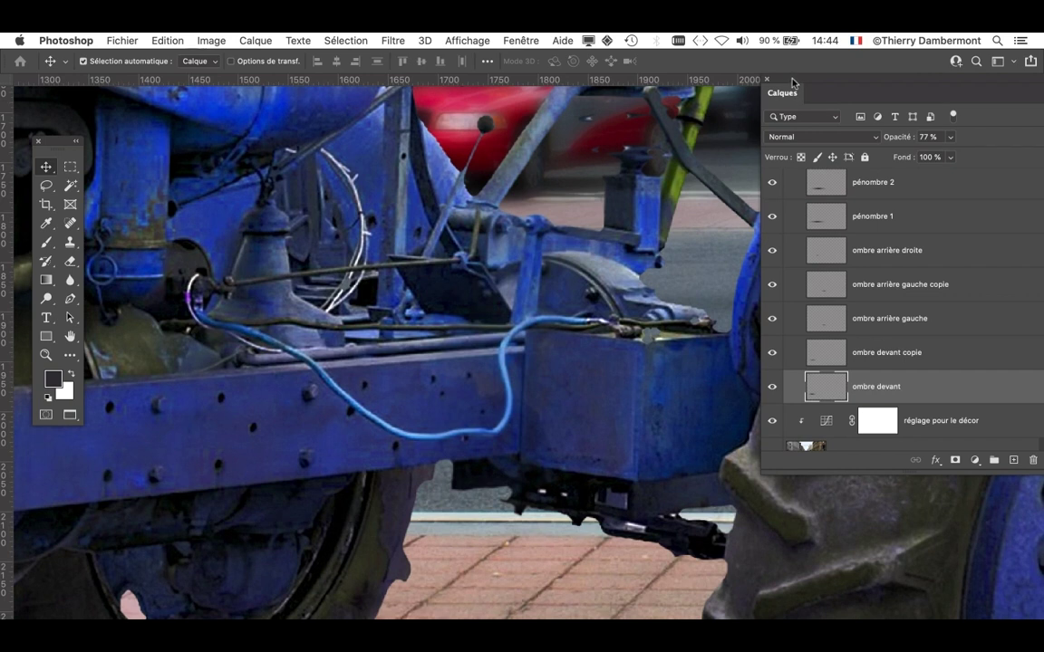
left_click_drag(792, 82, 657, 47)
Select the tractor smart object "Calque 1" and compare it with its lower Accentuation smart filter hidden and shown.
scroll(788, 315, "down", 2)
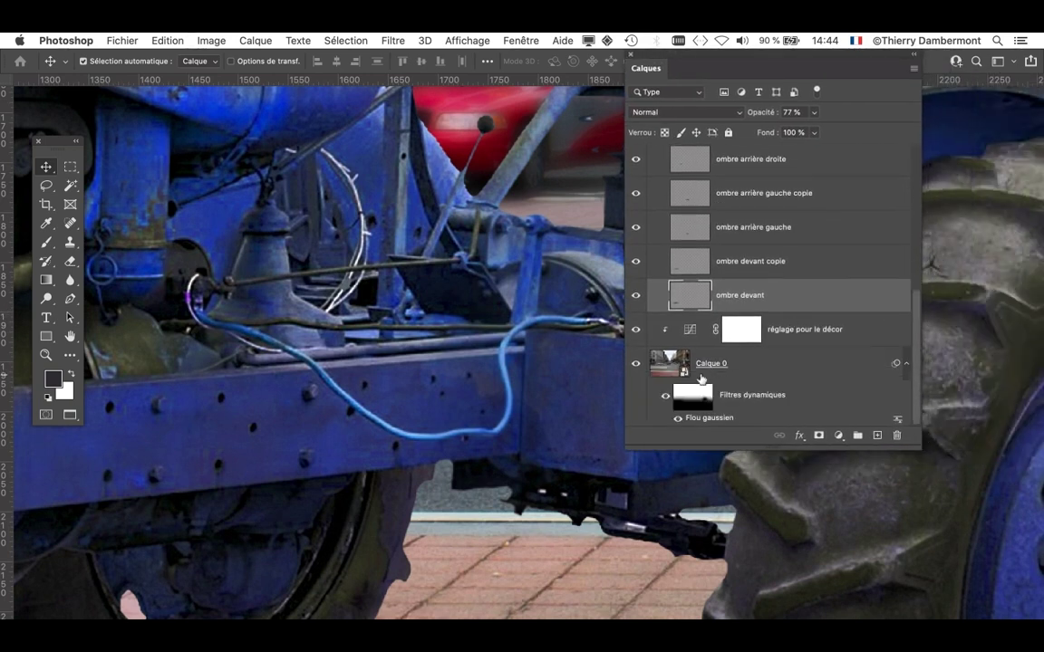
scroll(672, 367, "up", 6)
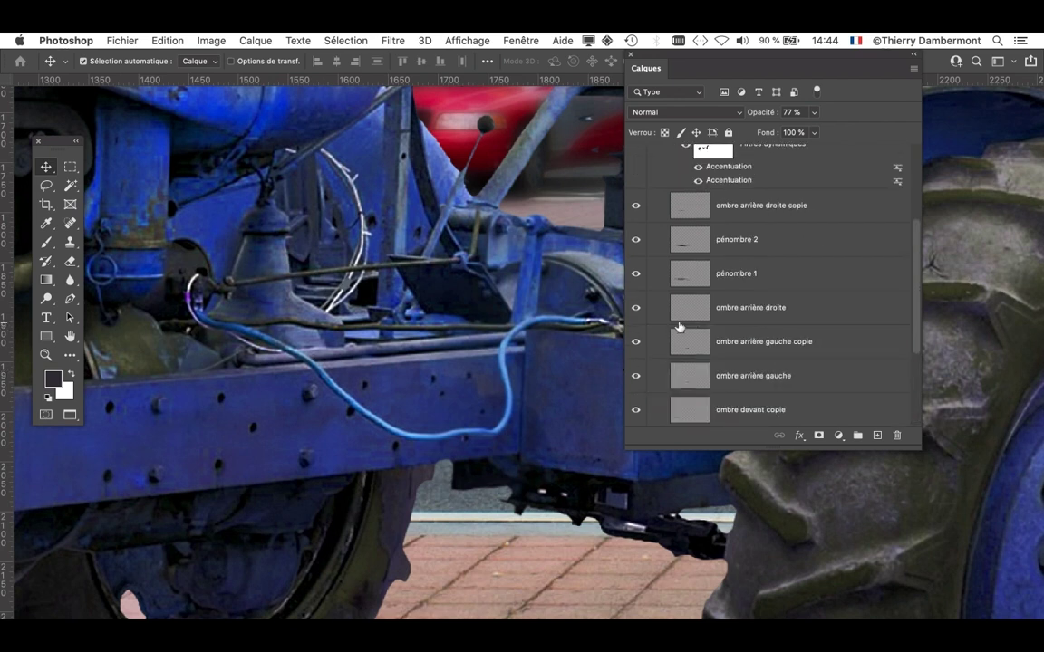
left_click(690, 172)
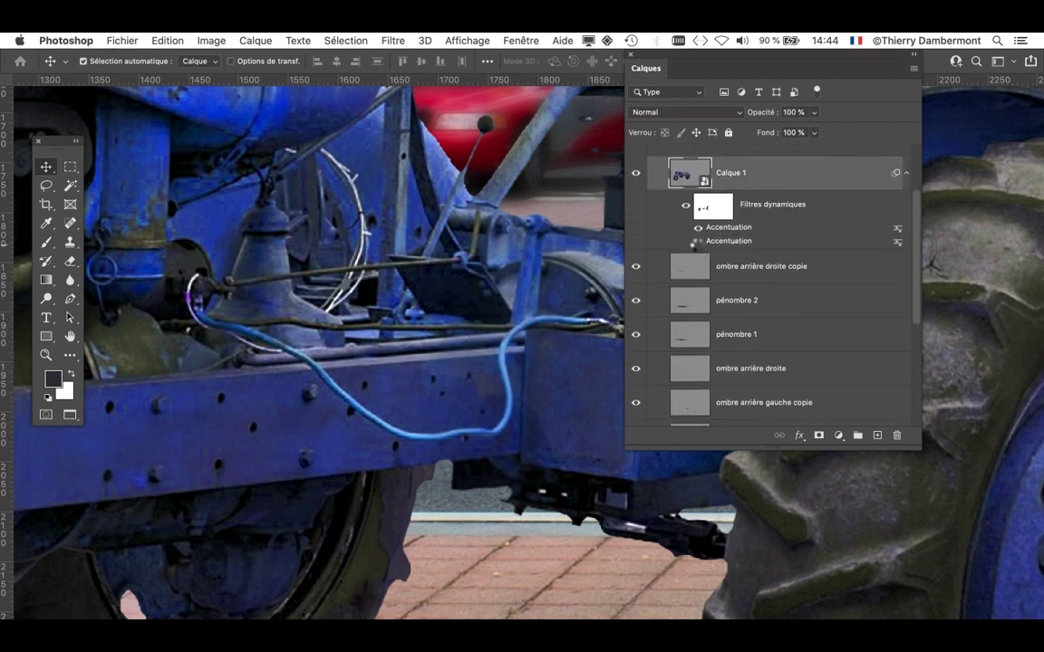
left_click(698, 242)
left_click(697, 241)
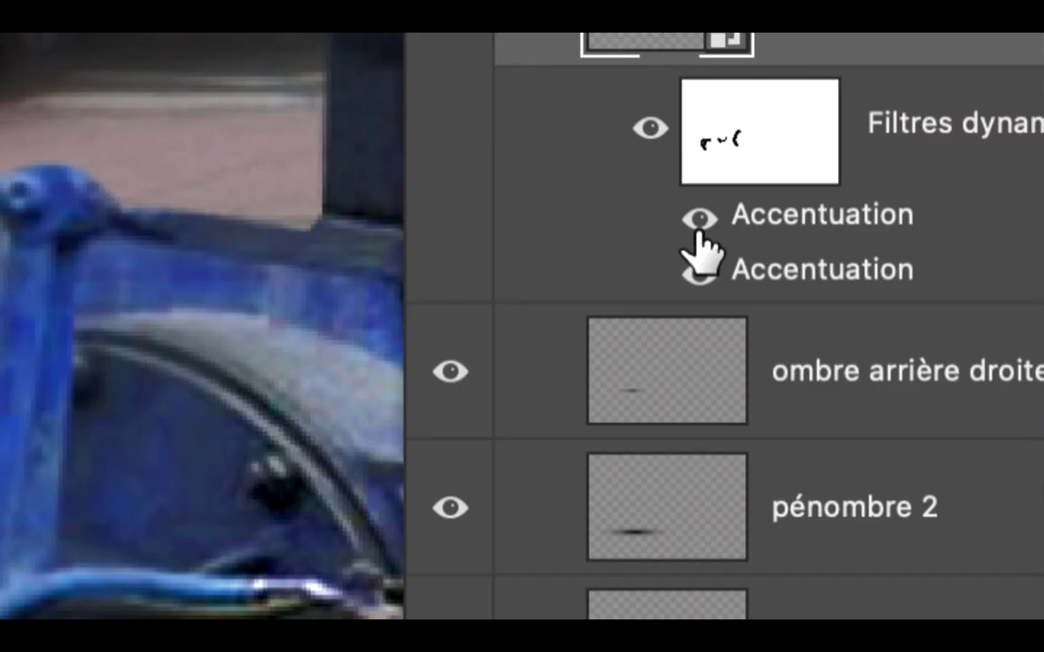
Compare the tractor's details with the upper Accentuation smart filter of "Calque 1" hidden and shown.
left_click(697, 228)
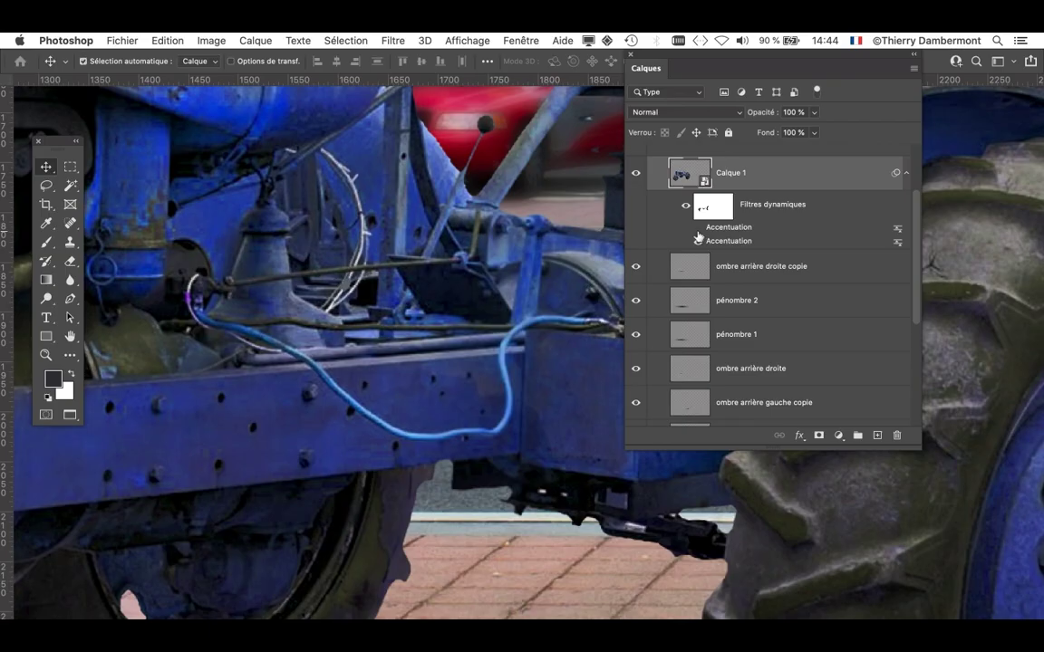
left_click(697, 228)
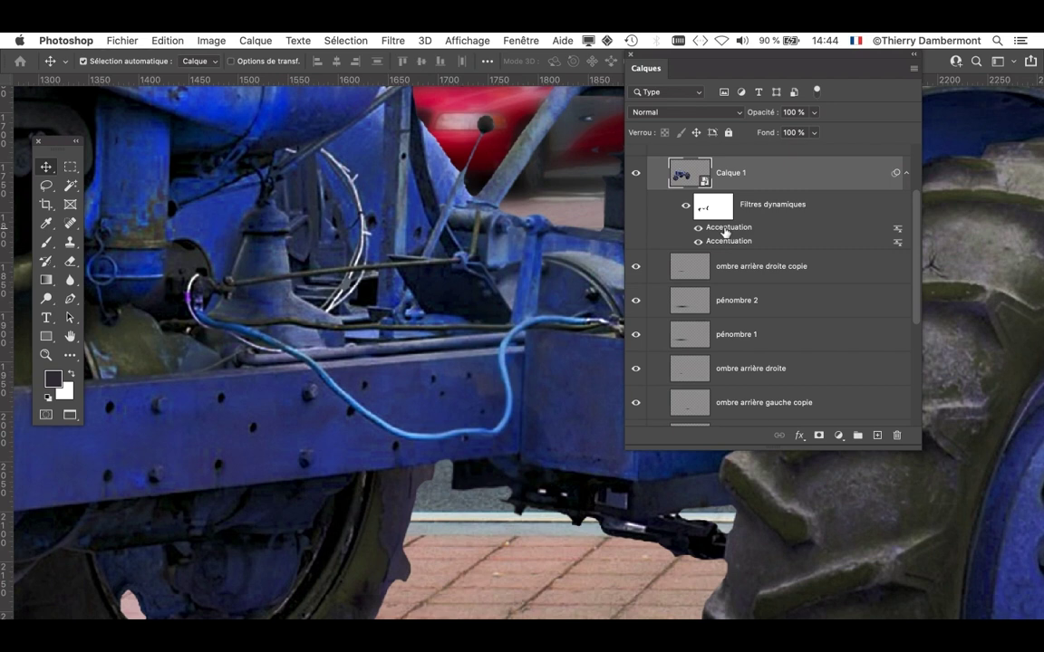
left_click(699, 228)
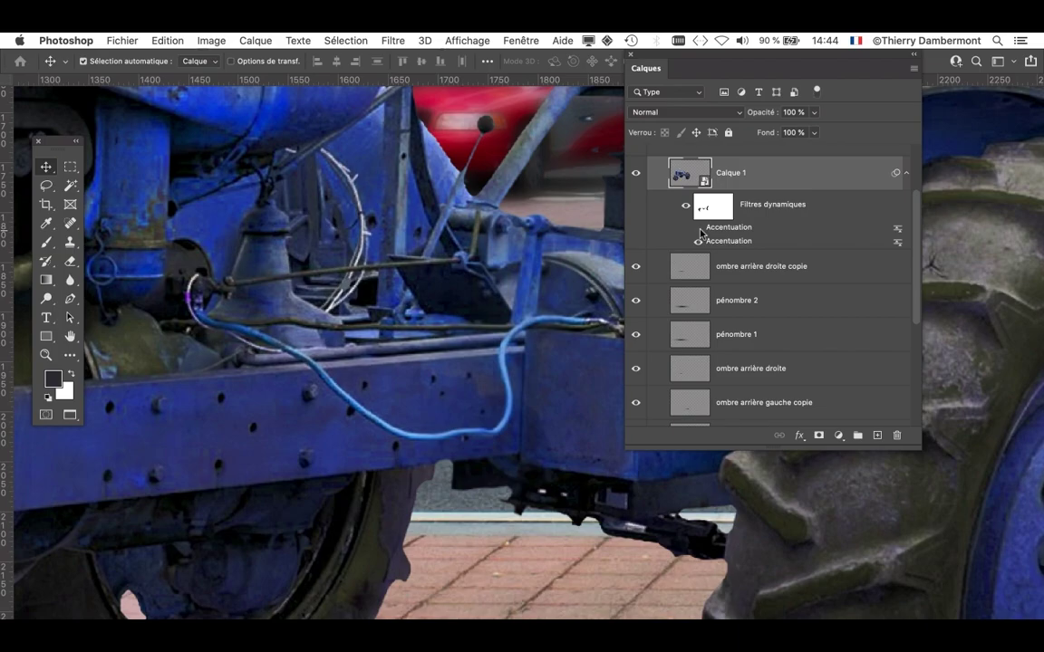
left_click(698, 228)
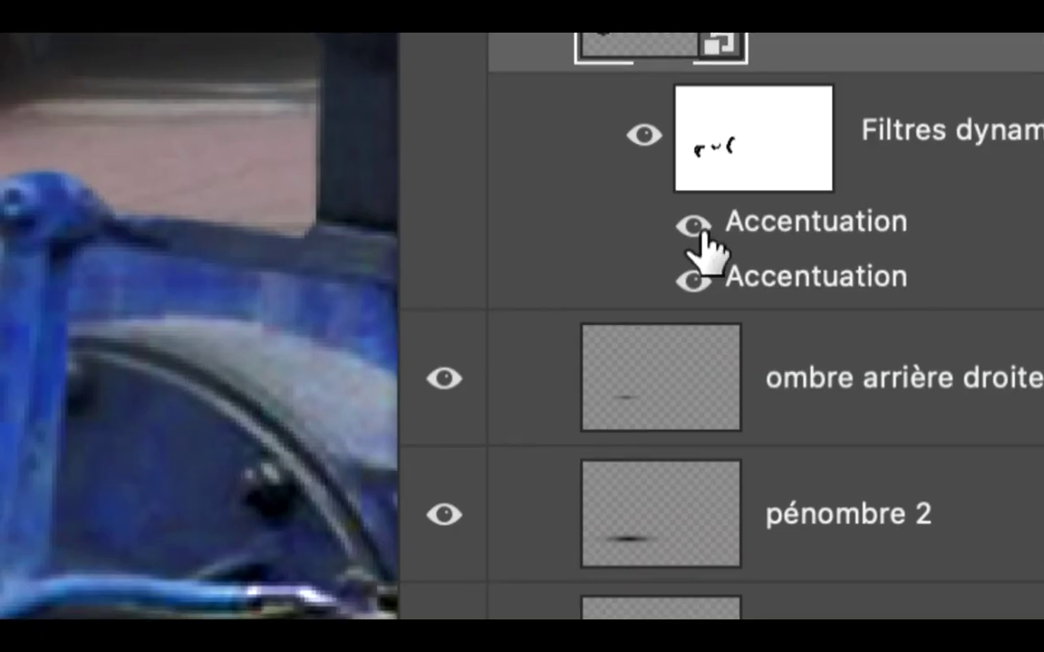
left_click(699, 231)
left_click(699, 231)
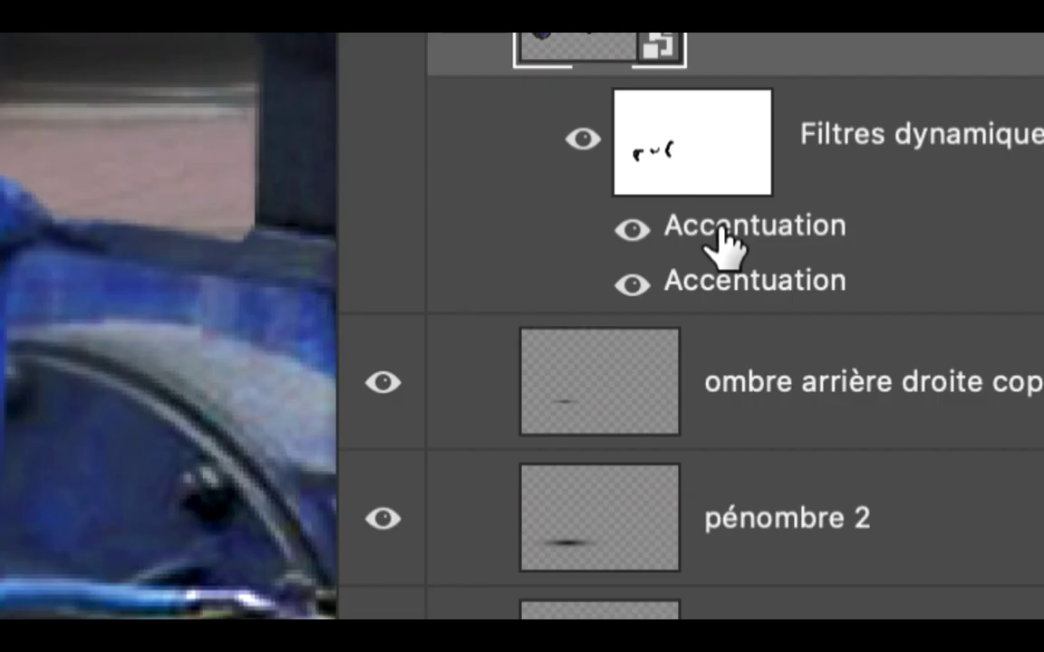
Set the upper Accentuation filter of "Calque 1" to a gain of 149% and a radius of 1,5 pixels.
double_click(723, 240)
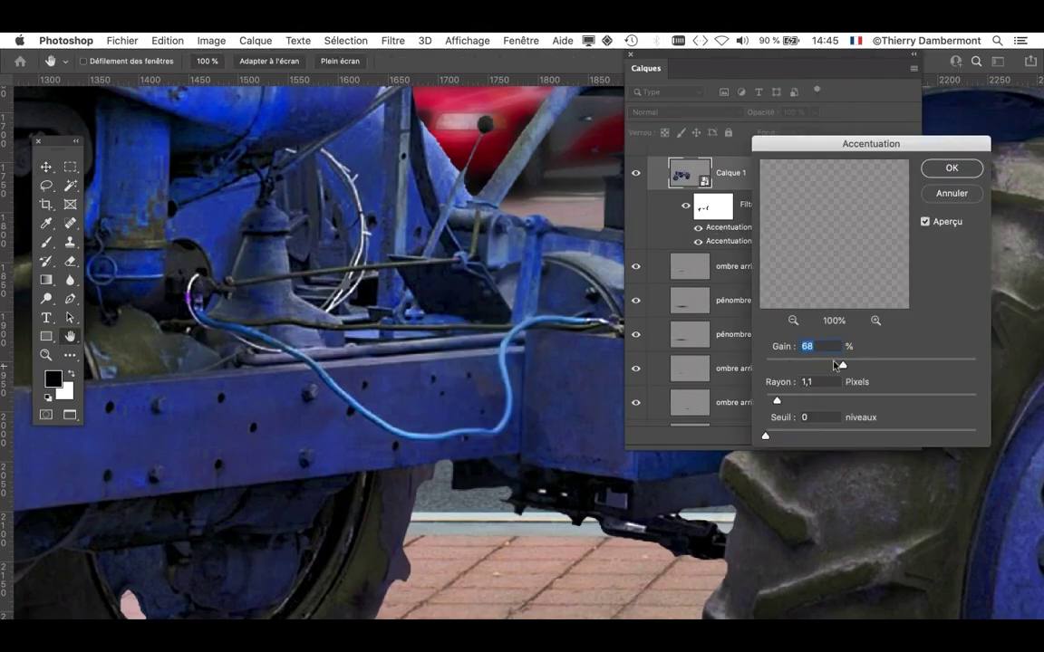
left_click_drag(836, 365, 874, 365)
mouse_move(777, 399)
left_mouse_down()
mouse_move(797, 400)
mouse_move(779, 398)
left_mouse_up()
left_click_drag(874, 364, 909, 366)
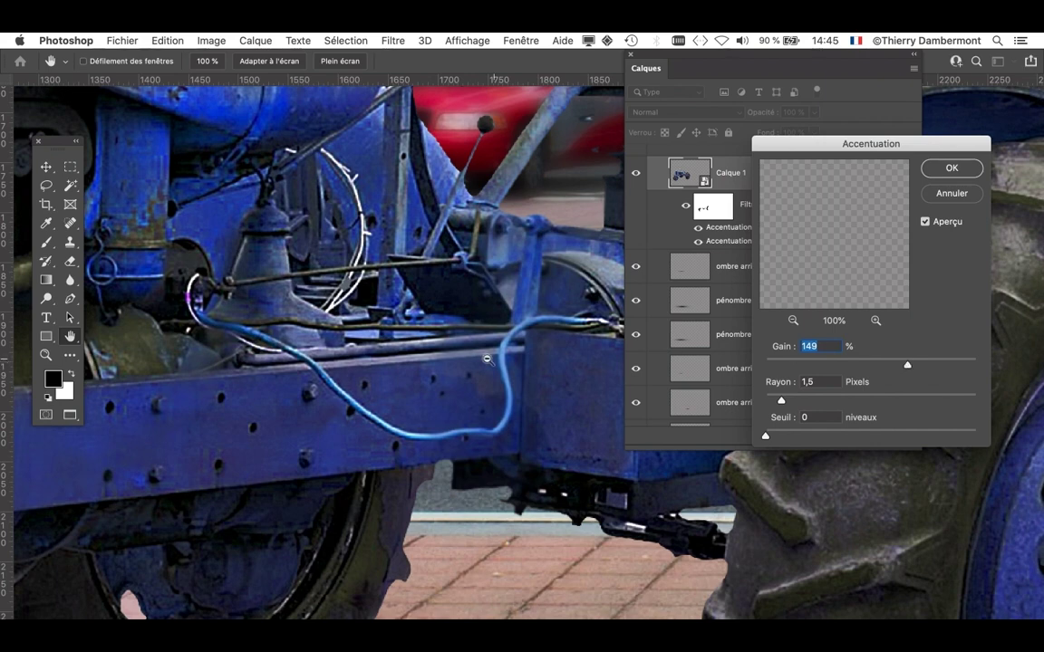
Compare the whole tractor with the Accentuation preview off and on, and apply the filter settings.
scroll(439, 323, "down", 5)
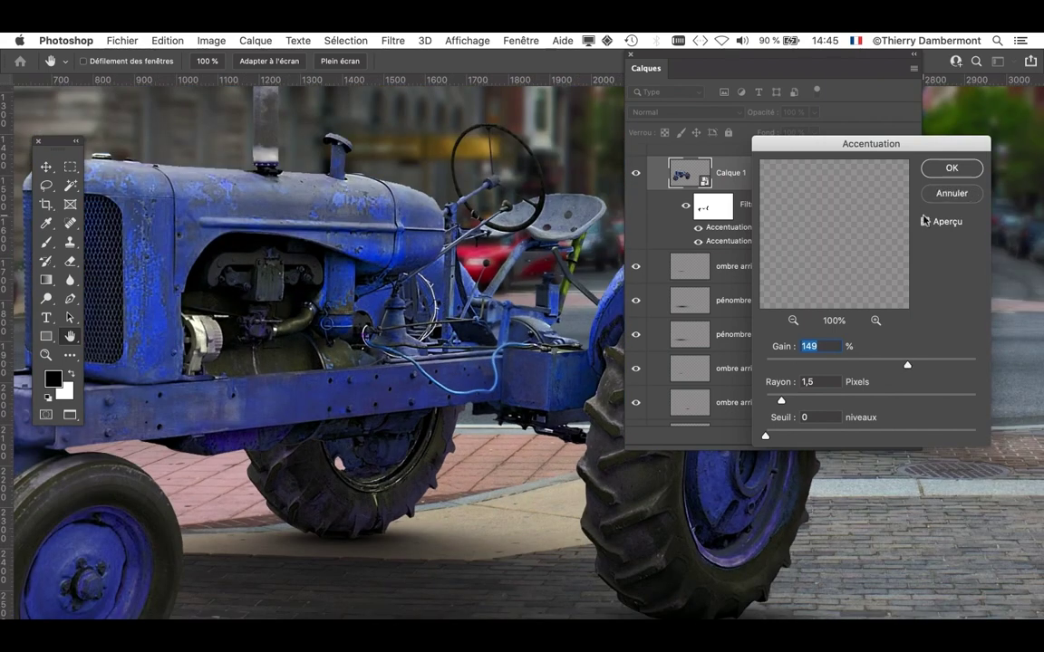
left_click(924, 222)
left_click(925, 221)
key("alt")
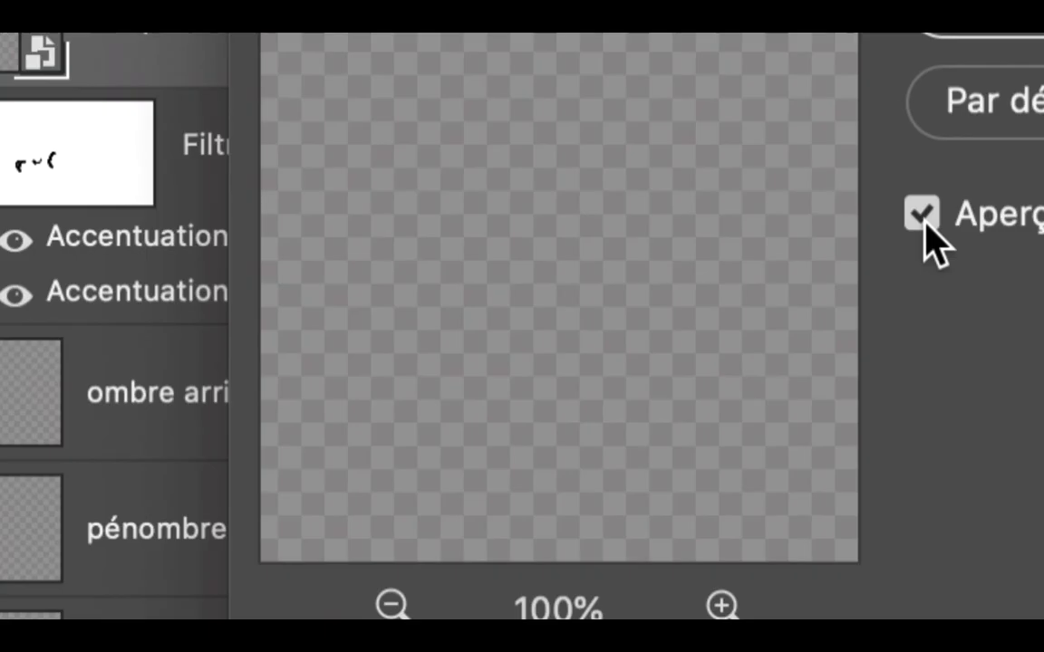
left_click(925, 222)
left_click(925, 222)
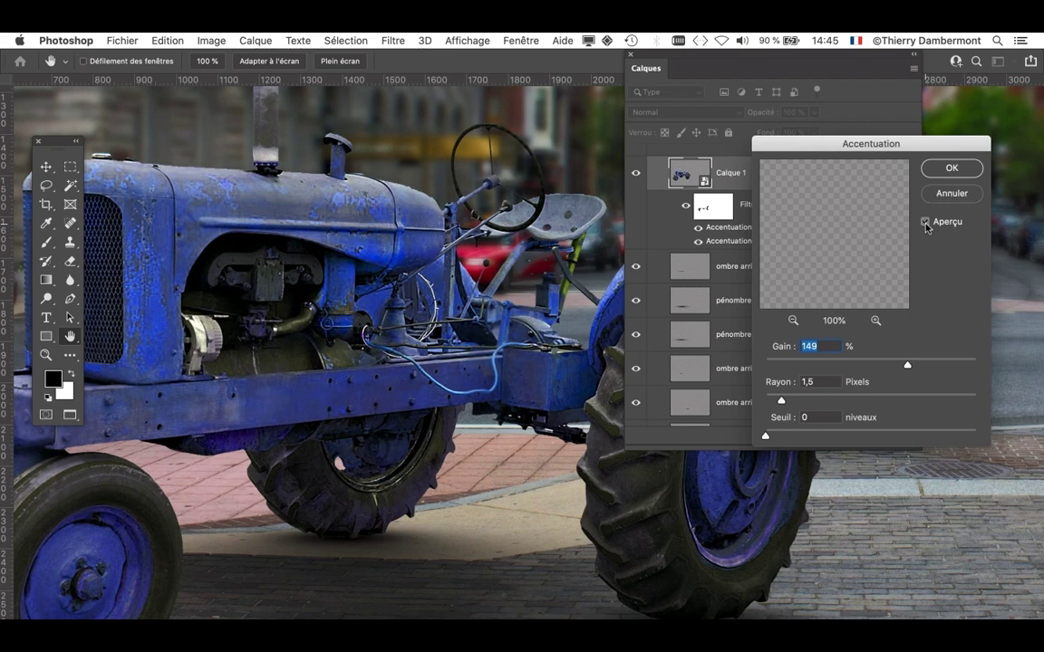
left_click(924, 222)
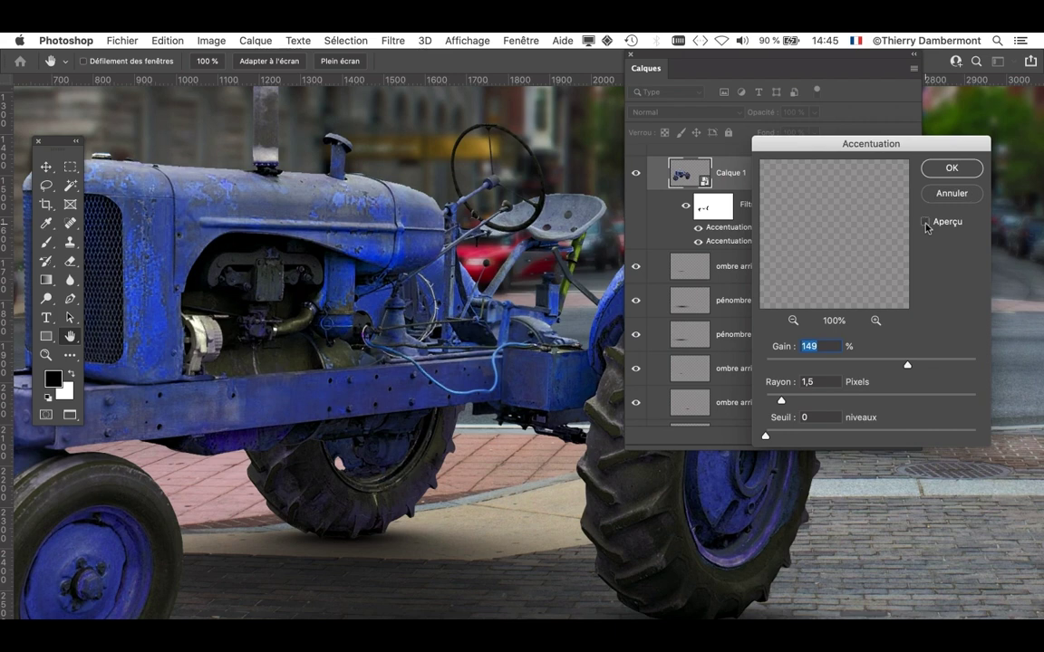
left_click(948, 167)
Move the layer list clear of the street scene and save the document.
scroll(367, 376, "down", 5)
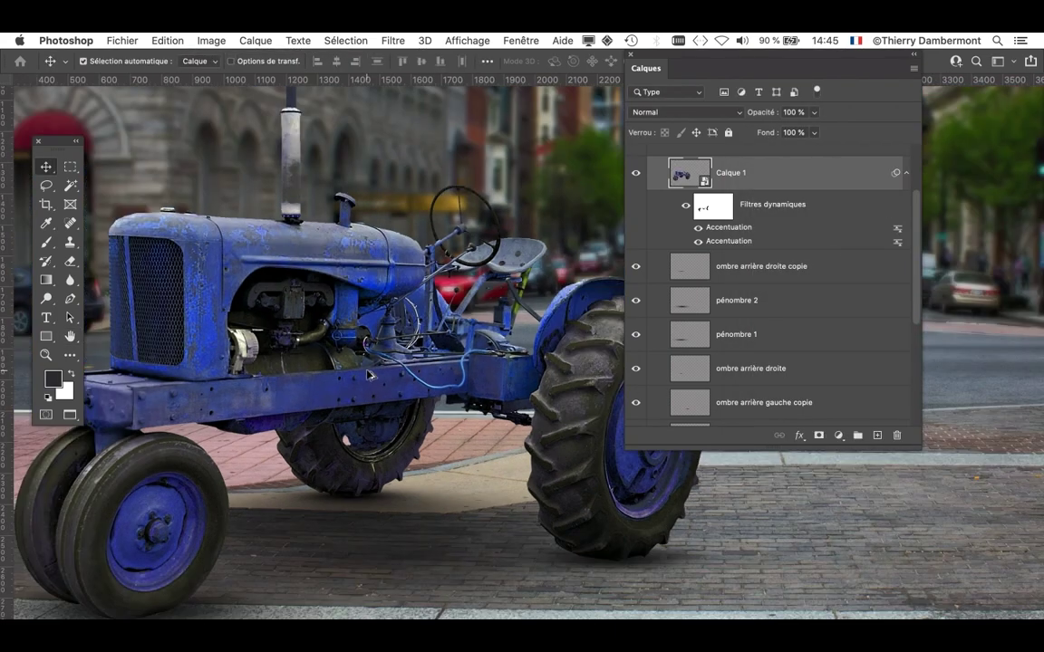
scroll(367, 376, "down", 2)
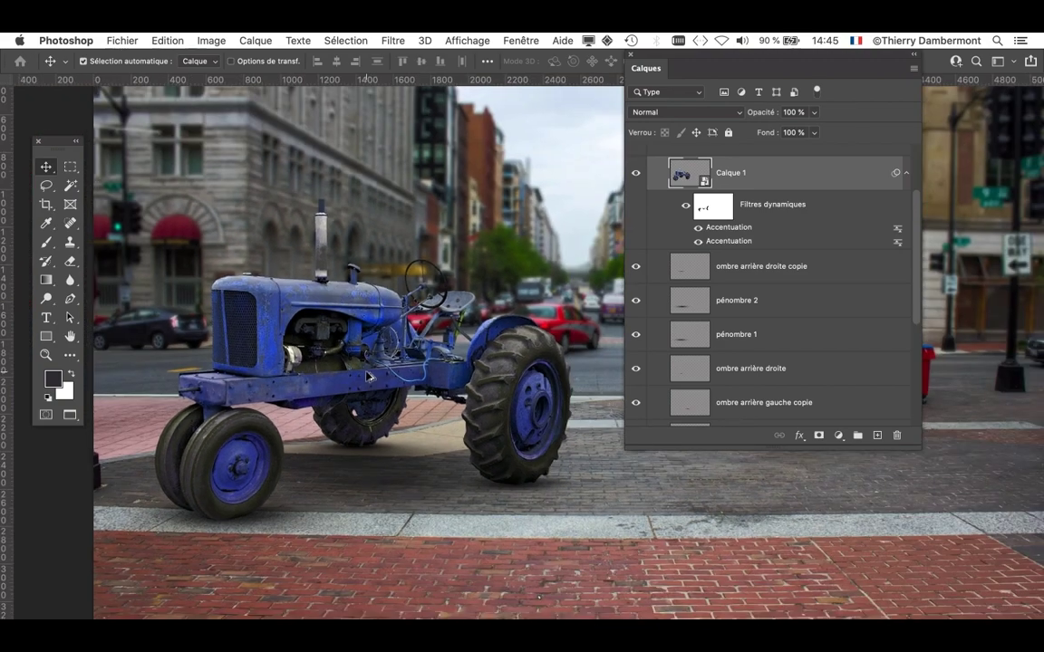
left_click_drag(648, 63, 871, 129)
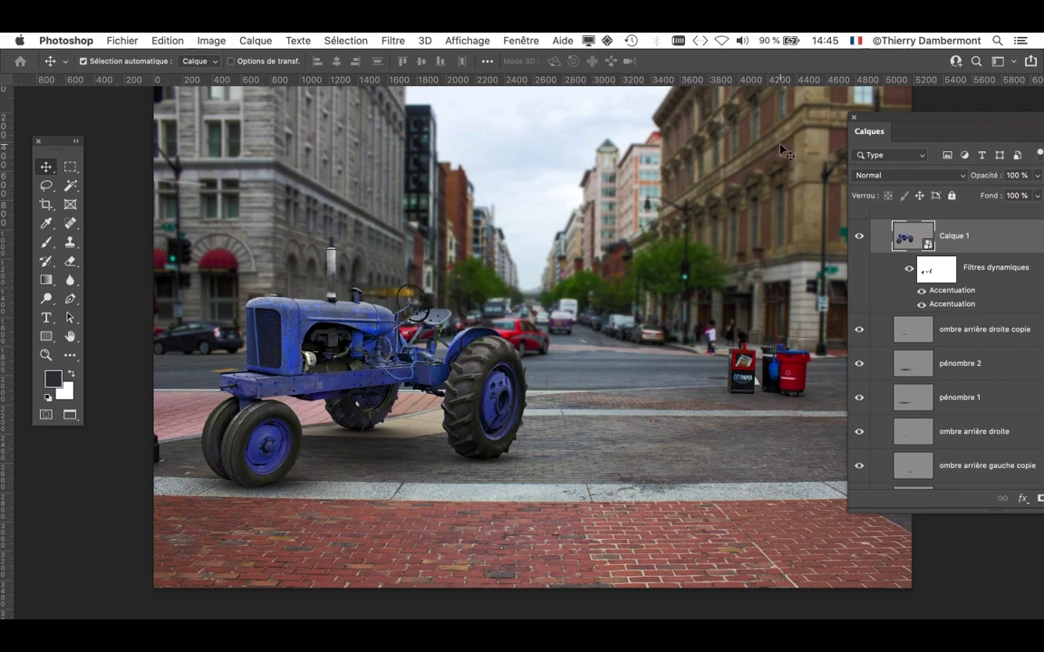
left_click(122, 40)
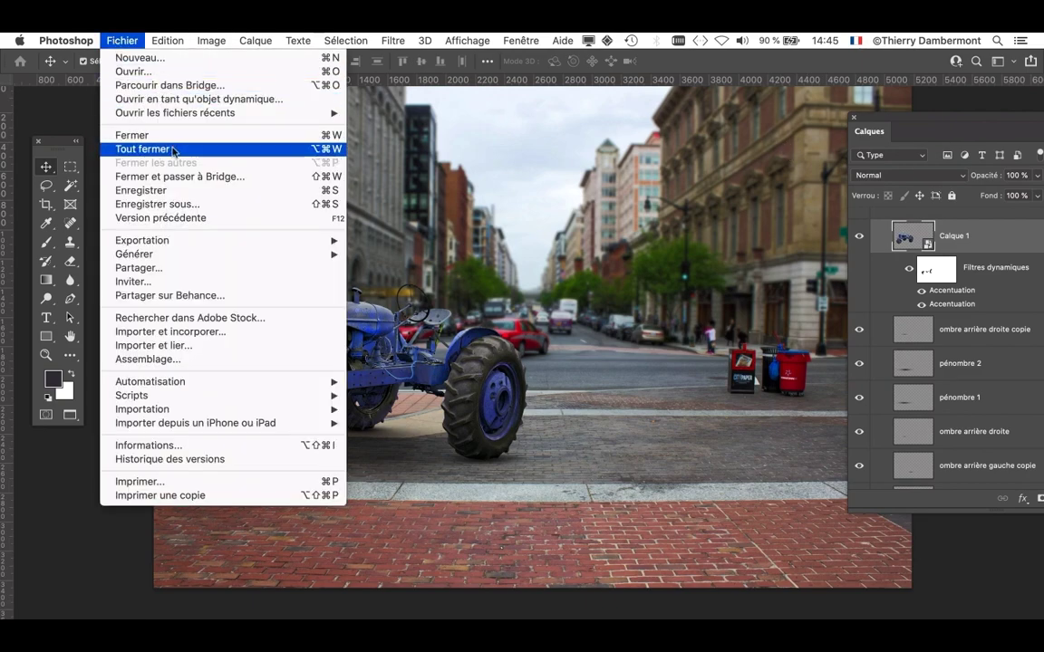
left_click(182, 192)
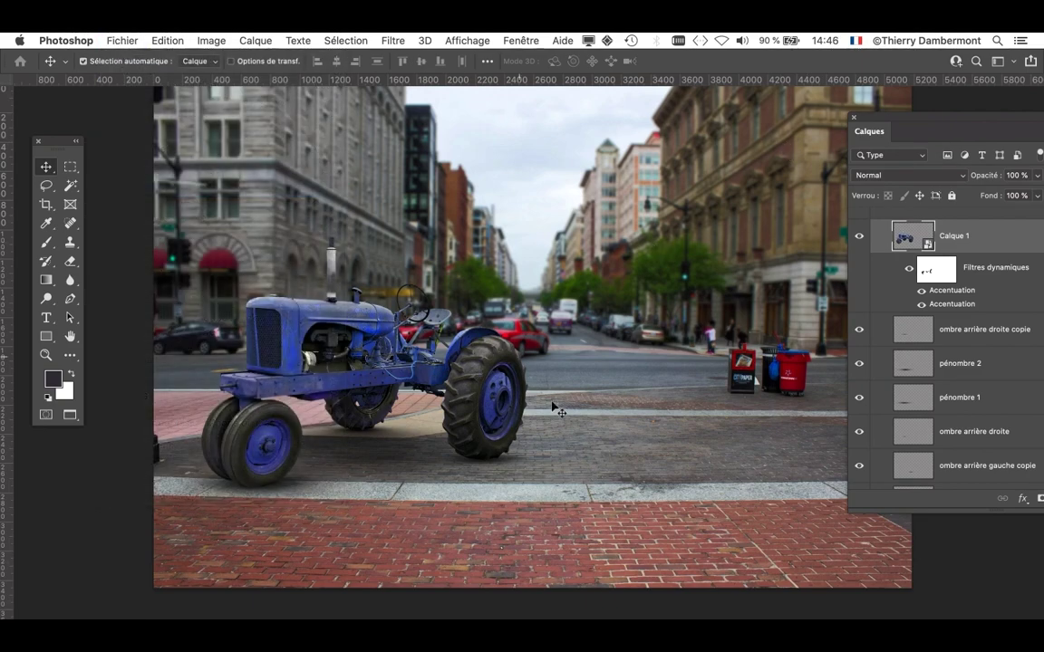
Bring the layer list back beside the tractor and enlarge it to show the shadow layers down to "ombre devant".
scroll(443, 428, "down", 5)
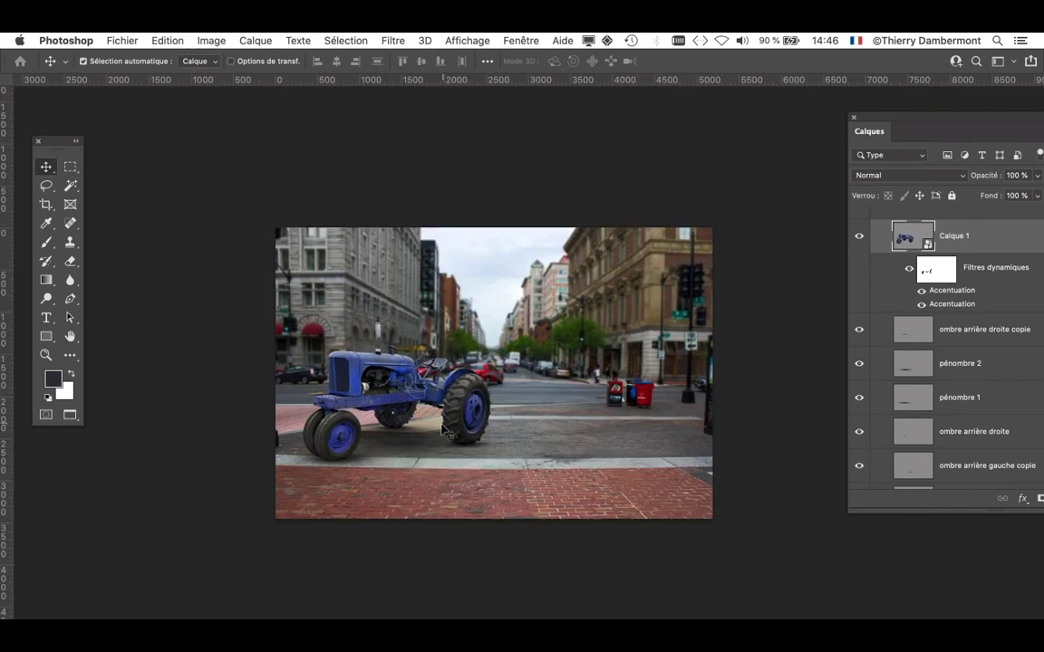
scroll(459, 496, "up", 3)
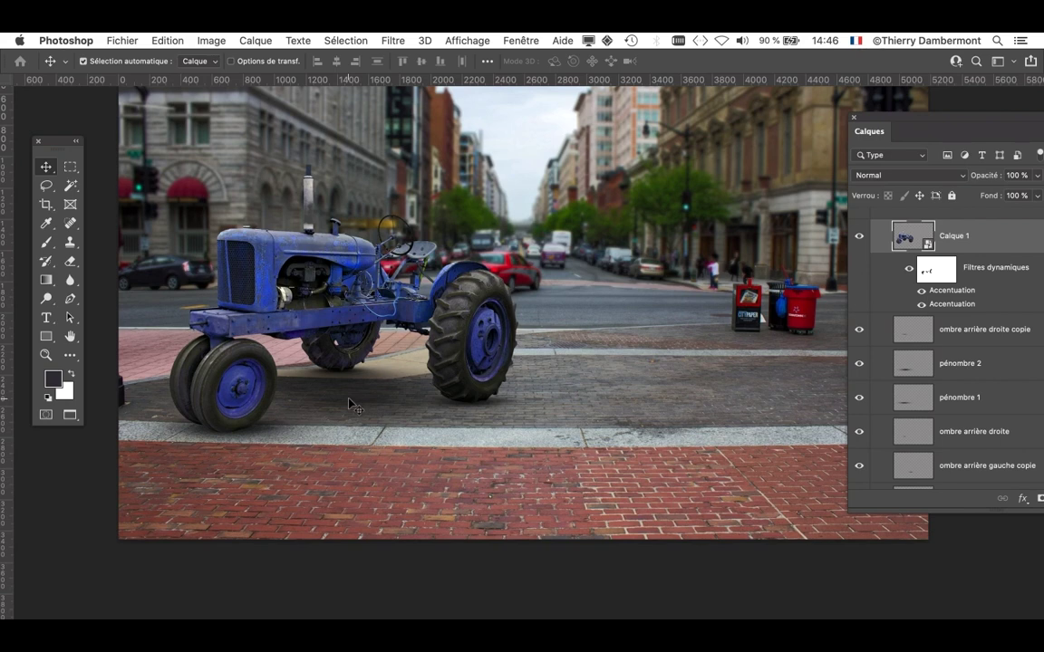
left_click_drag(889, 121, 658, 92)
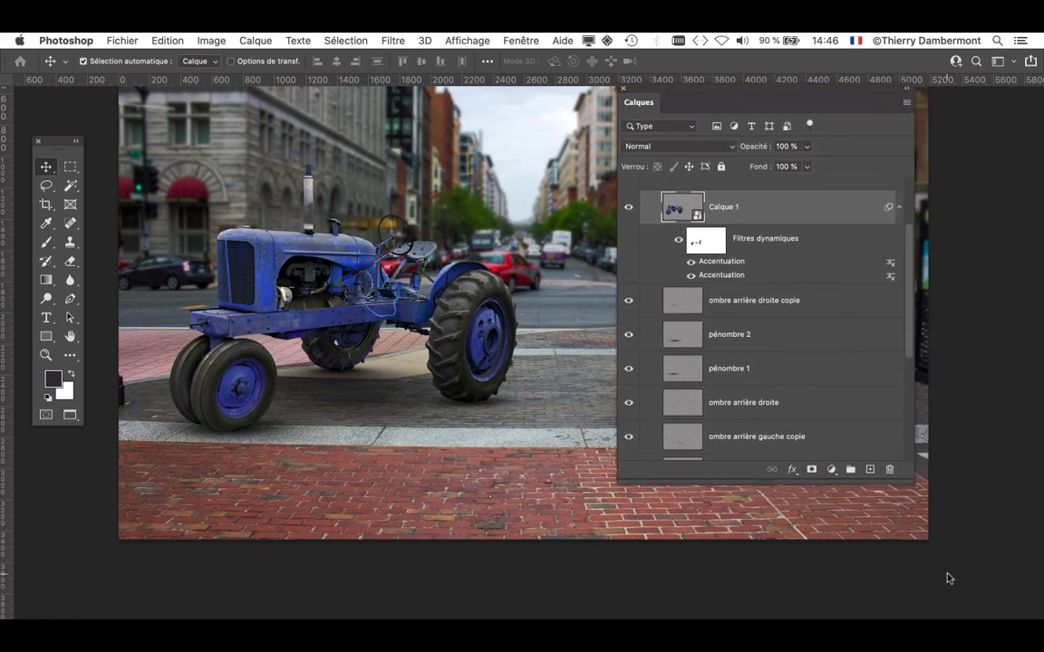
left_click_drag(909, 484, 942, 577)
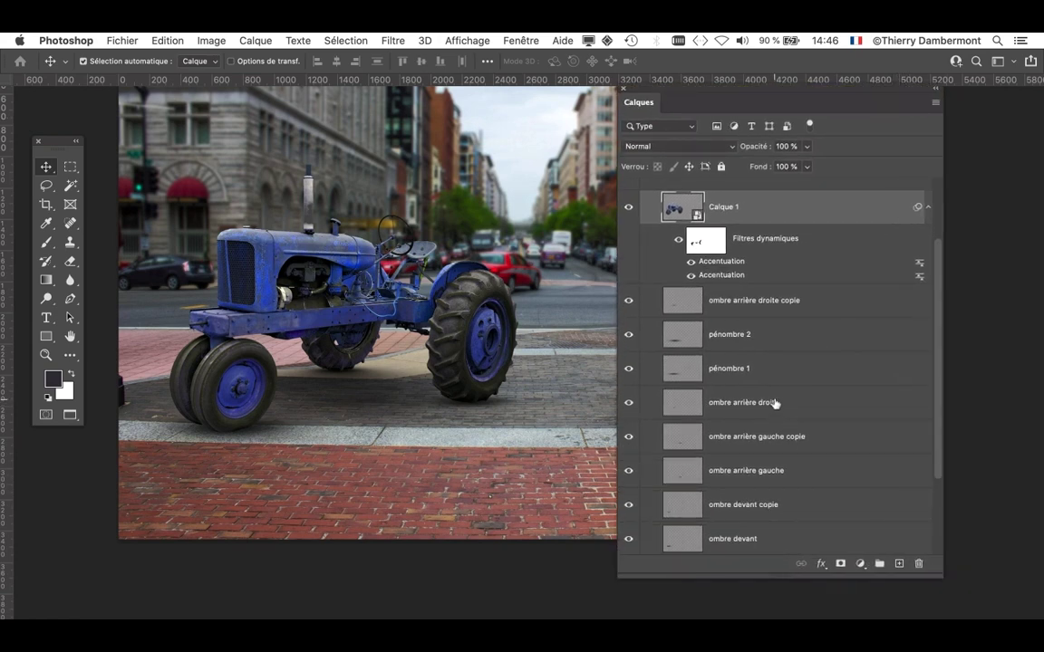
Collapse the "tracteur bleu de gauche" group and duplicate the street layer "Calque 0" with its Gaussian blur directly below itself.
scroll(771, 379, "up", 1)
scroll(768, 375, "up", 3)
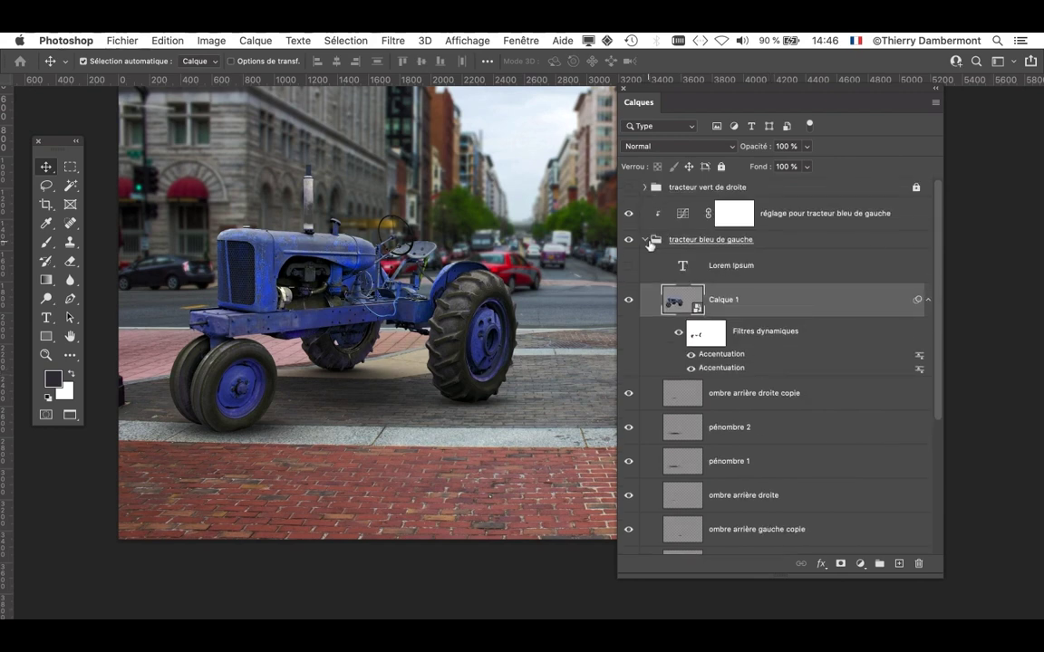
left_click(644, 240)
left_click(672, 305)
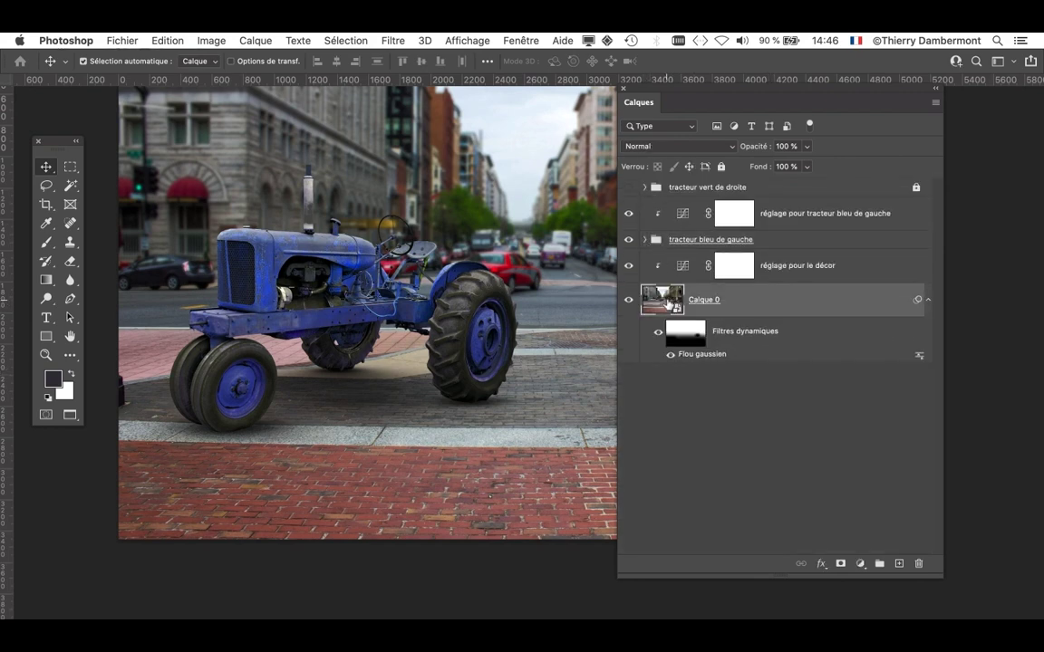
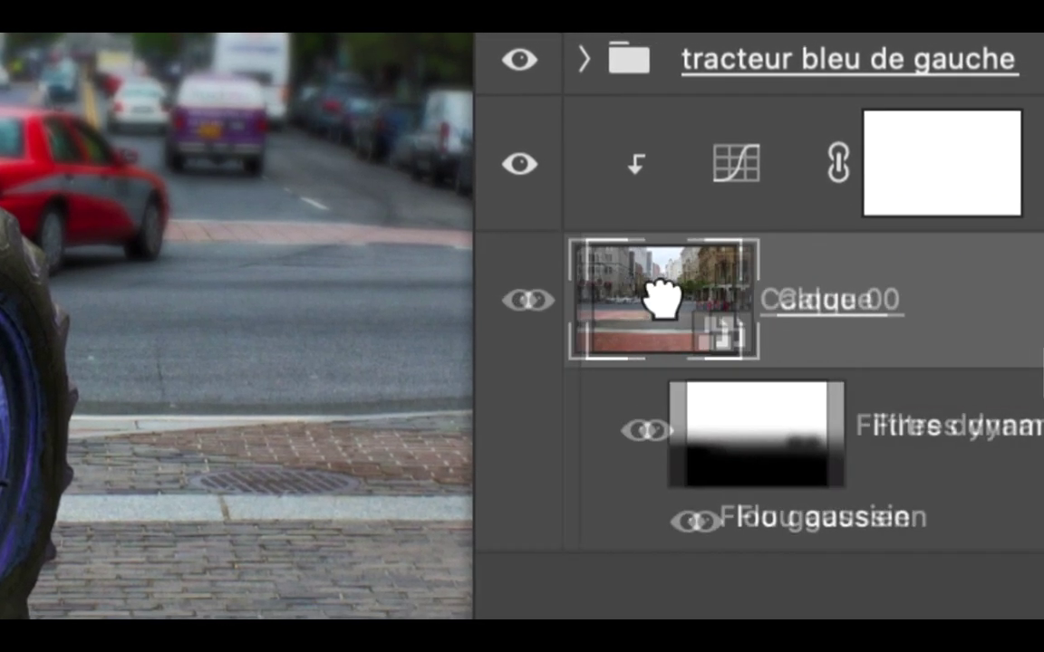
left_click_drag(662, 299, 1042, 651)
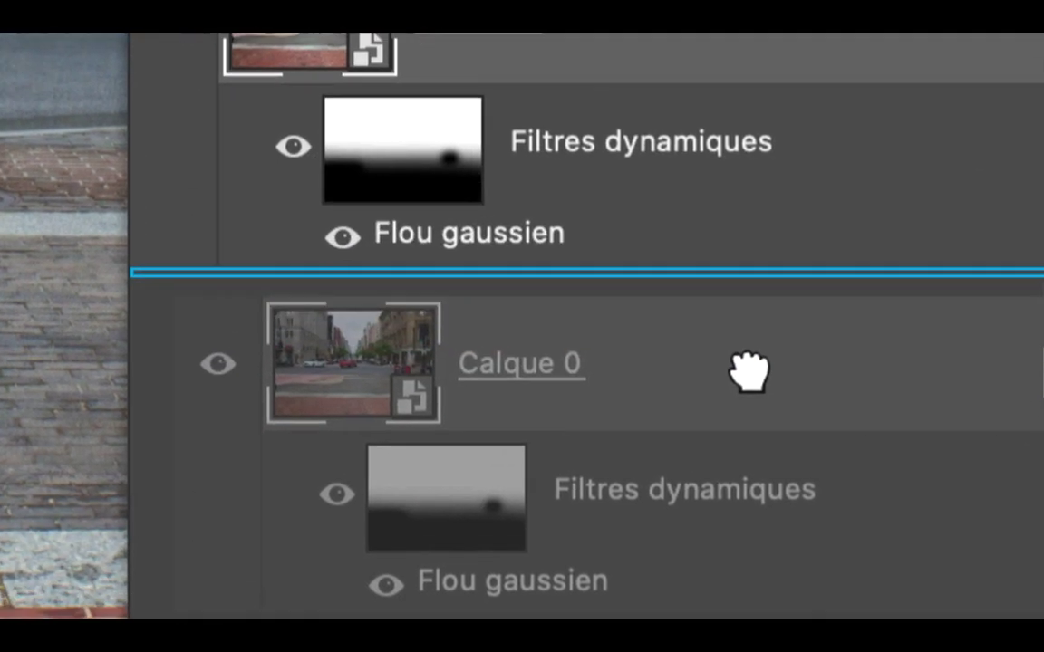
left_click_drag(748, 370, 787, 438)
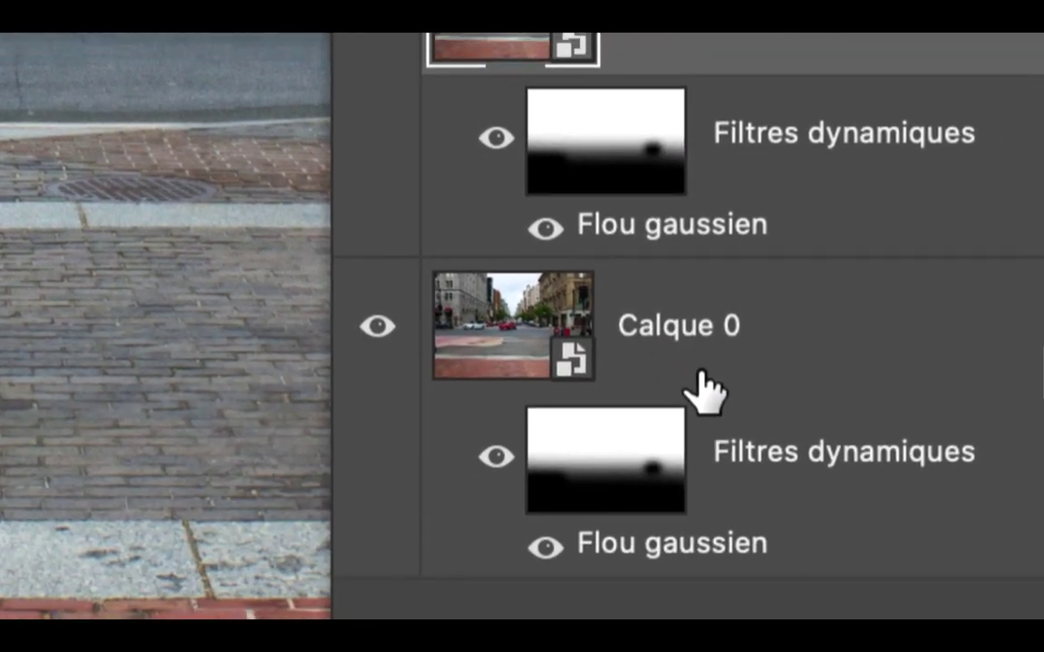
Rename the lower street layer "Calque 0" as "flou de derrière".
left_click(829, 614)
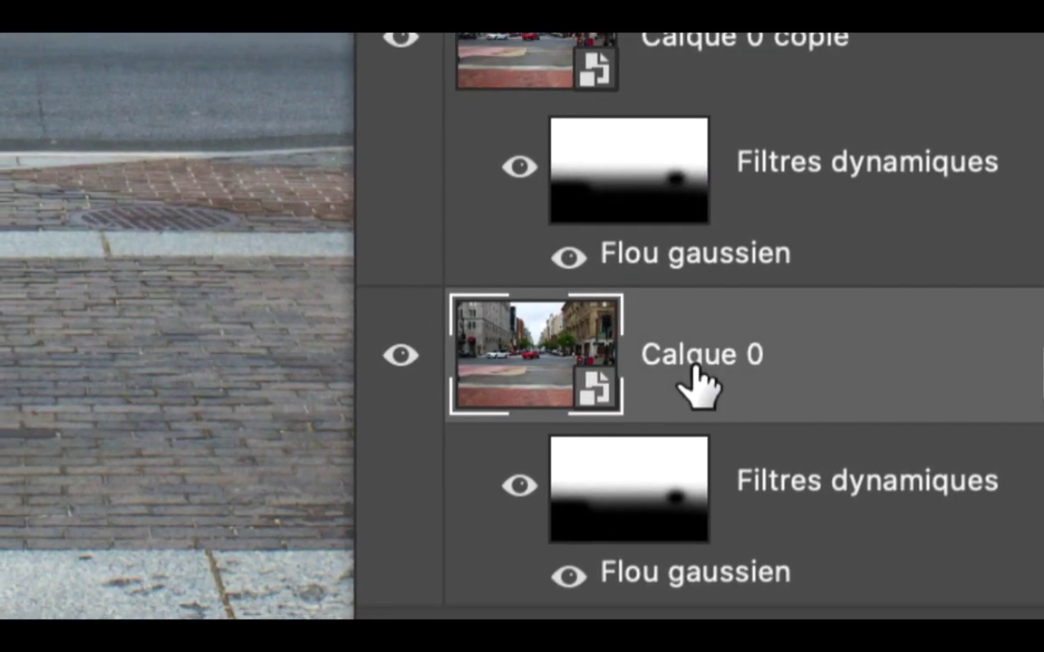
double_click(694, 366)
type("flou d")
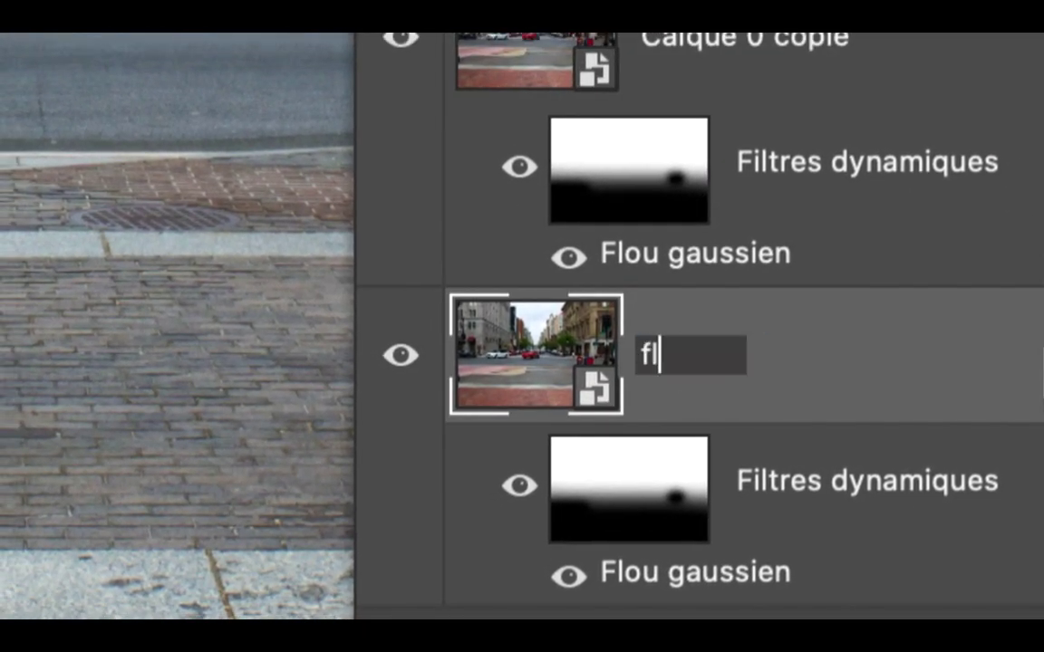
type("e derrière")
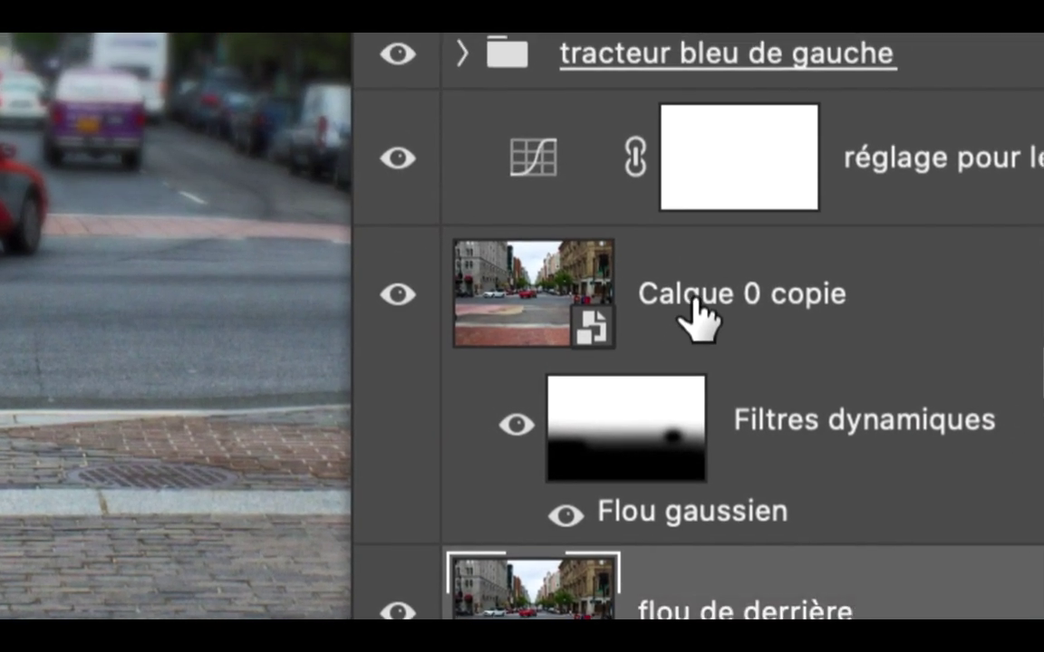
Rename the upper street layer "Calque 0 copie" as "netteté de devant".
left_click(723, 47)
double_click(702, 299)
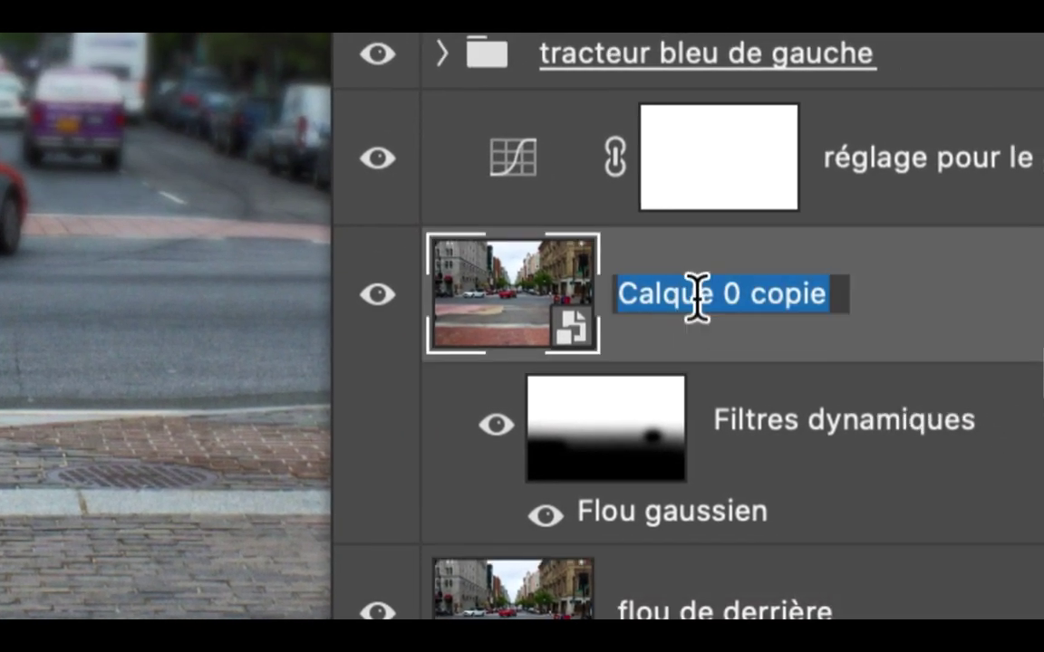
type("nettét")
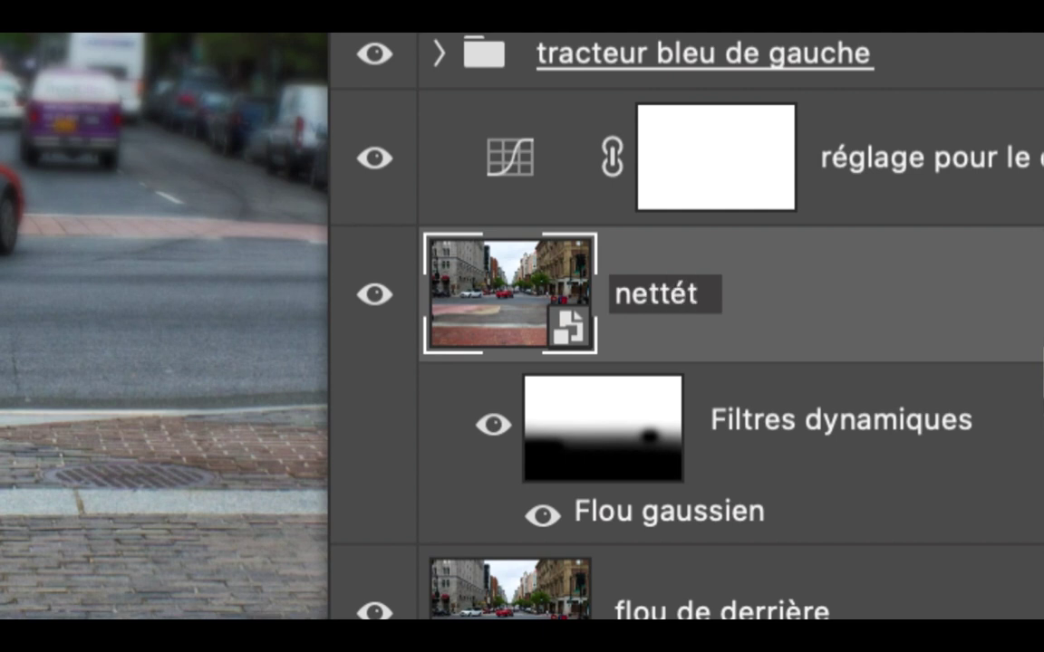
key("BackSpace")
type("t")
key("BackSpace")
key("BackSpace")
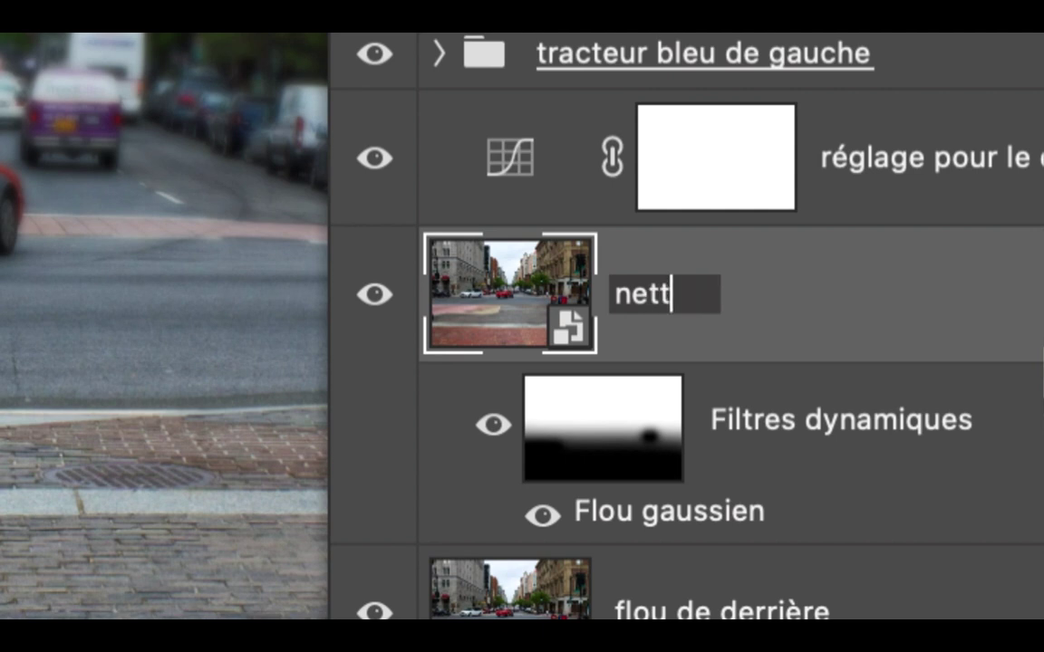
type("eté de devant")
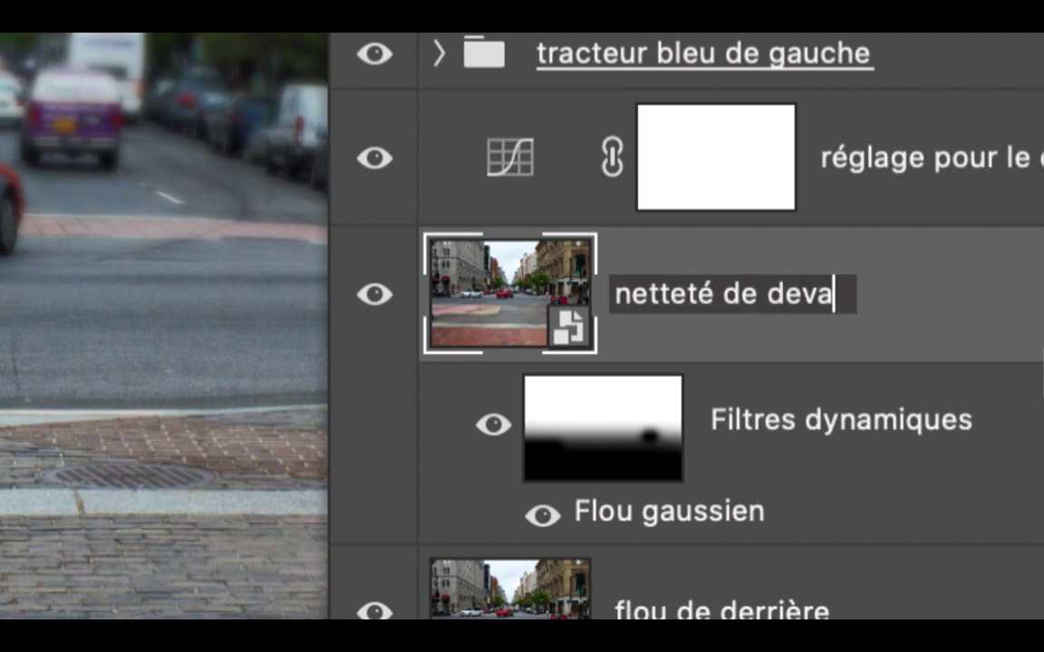
key("Return")
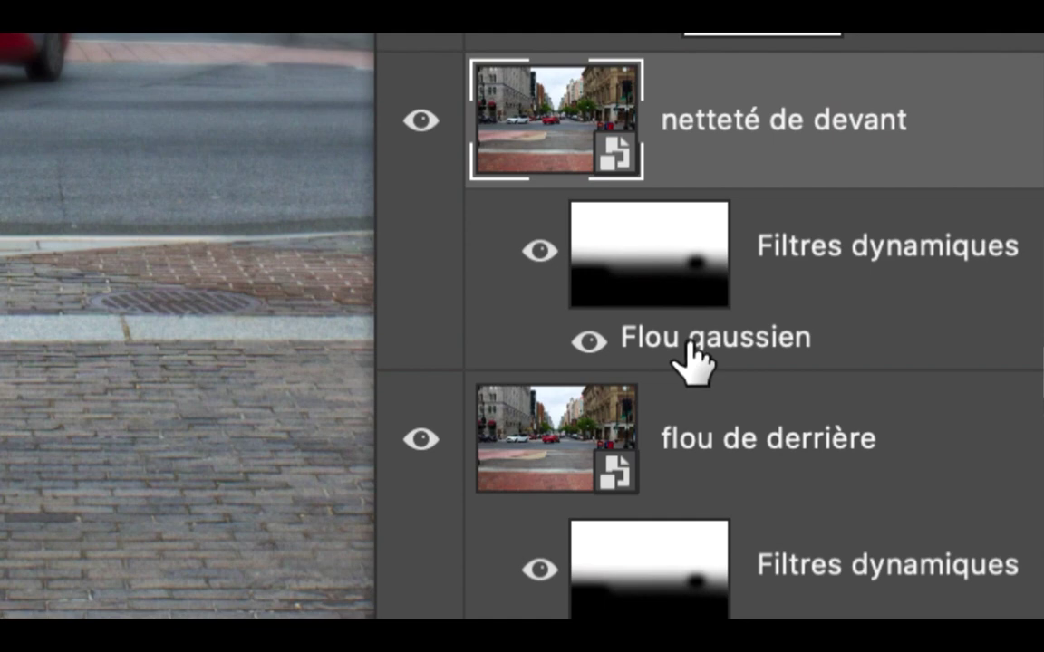
Remove the Flou gaussien filter from "netteté de devant" and leave that layer visible and selected.
left_click_drag(691, 349, 857, 571)
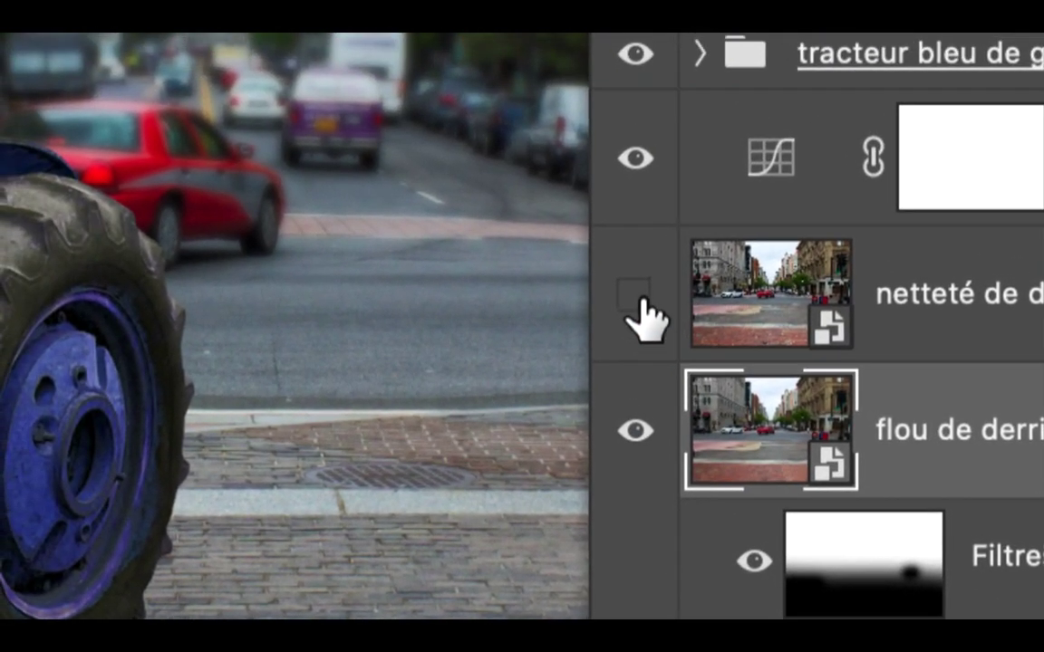
left_click(529, 164)
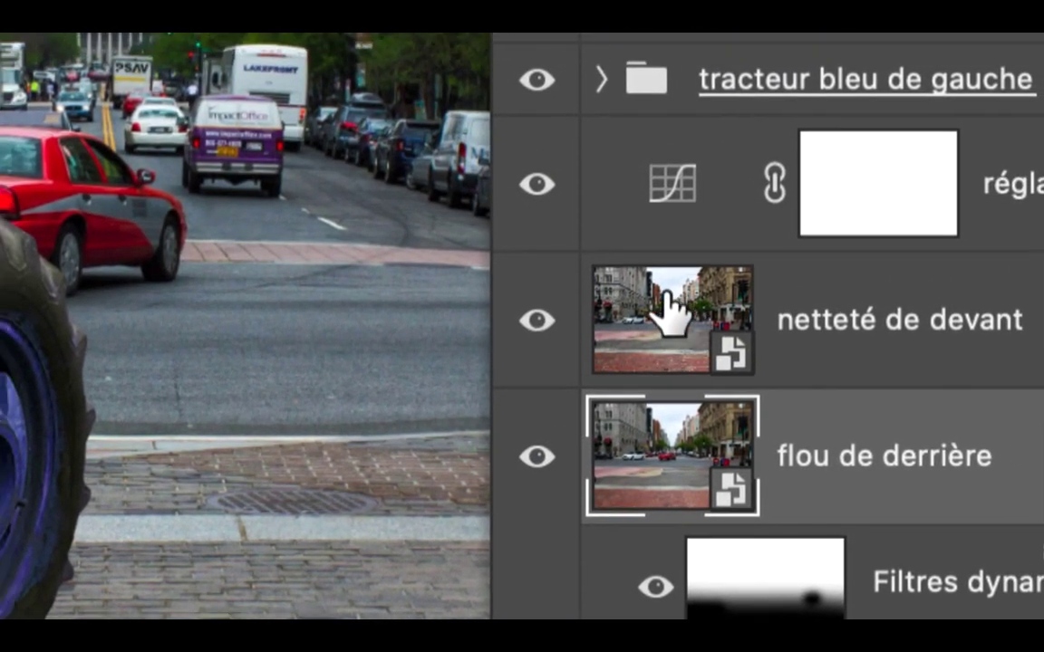
left_click(660, 308)
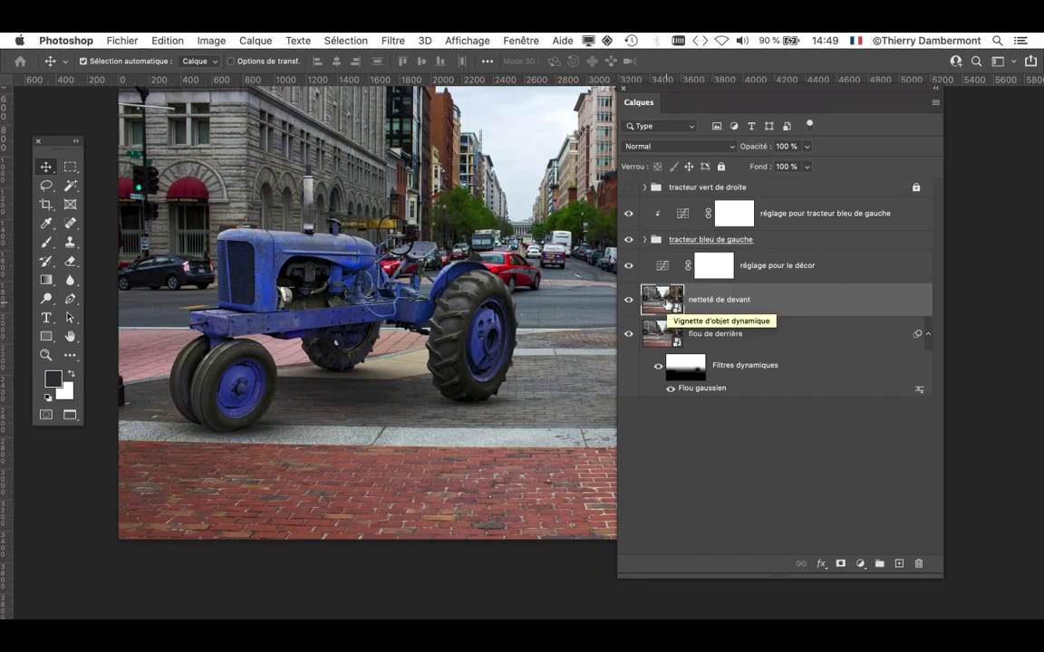
Add an Accentuation filter to "netteté de devant" and set its gain to 98% and radius to 1,8 pixels, judging the foreground paving.
left_click(378, 41)
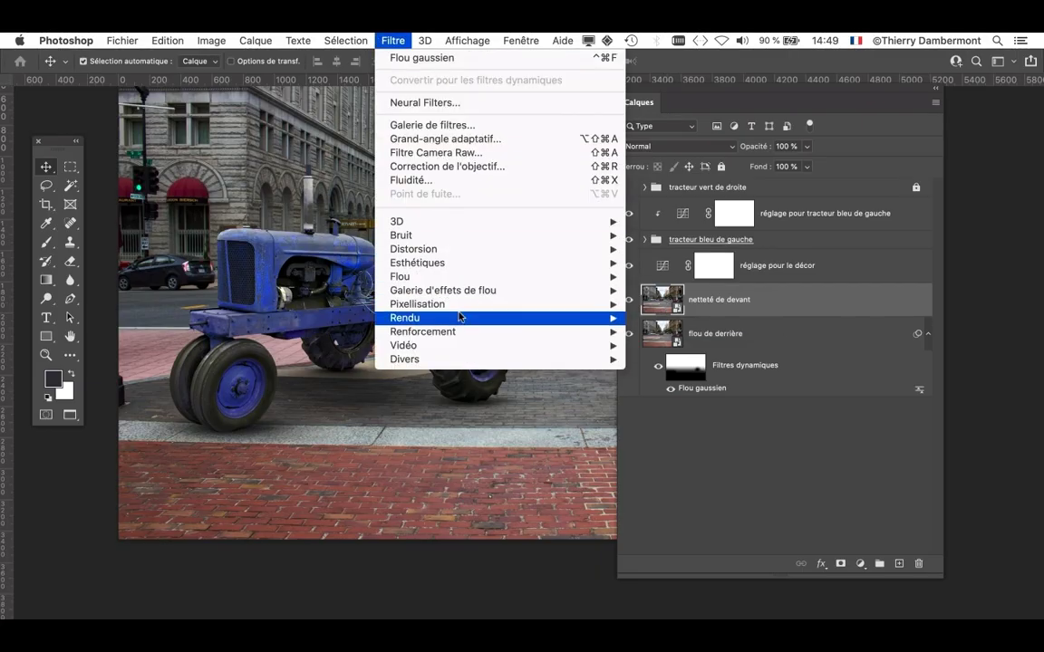
mouse_move(609, 334)
left_click(657, 332)
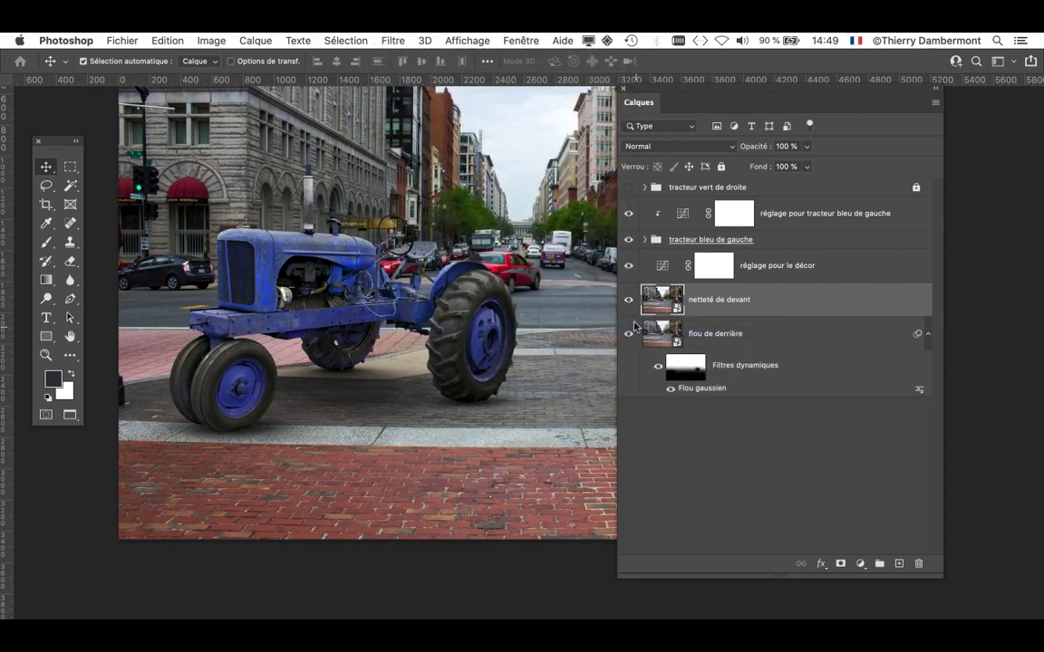
key("super+plus")
key("super+plus")
key("super+plus")
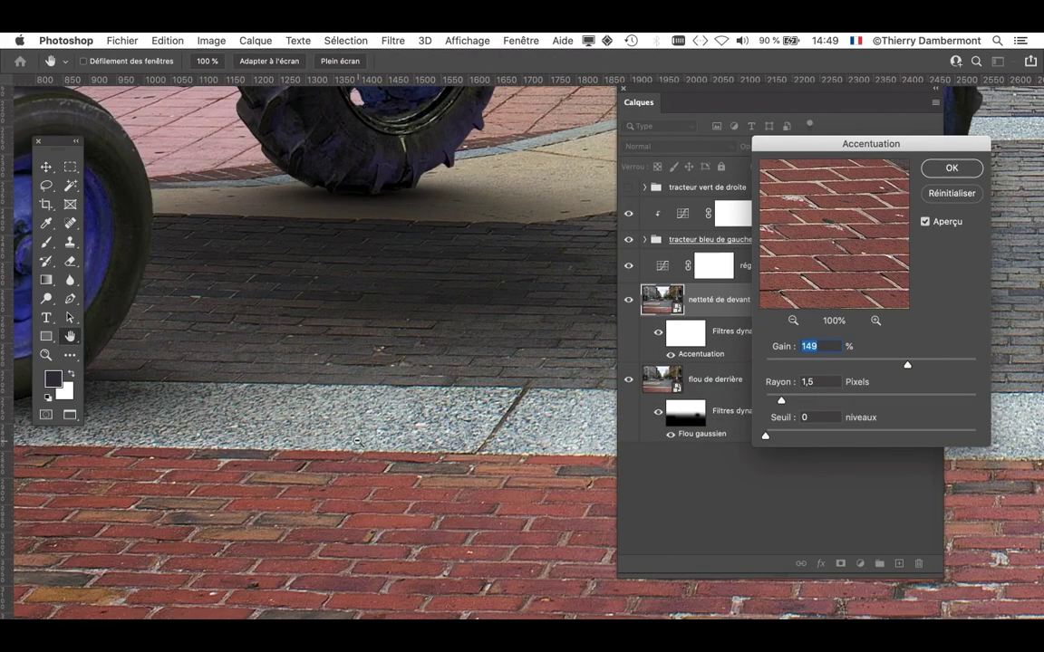
left_click_drag(766, 399, 778, 399)
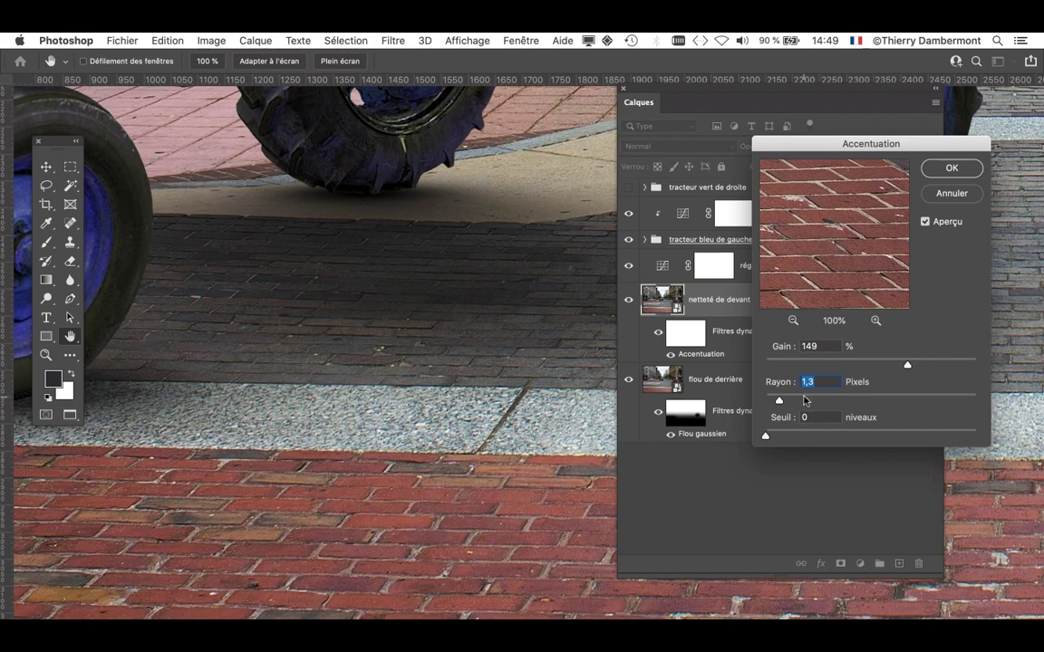
left_click_drag(778, 400, 800, 402)
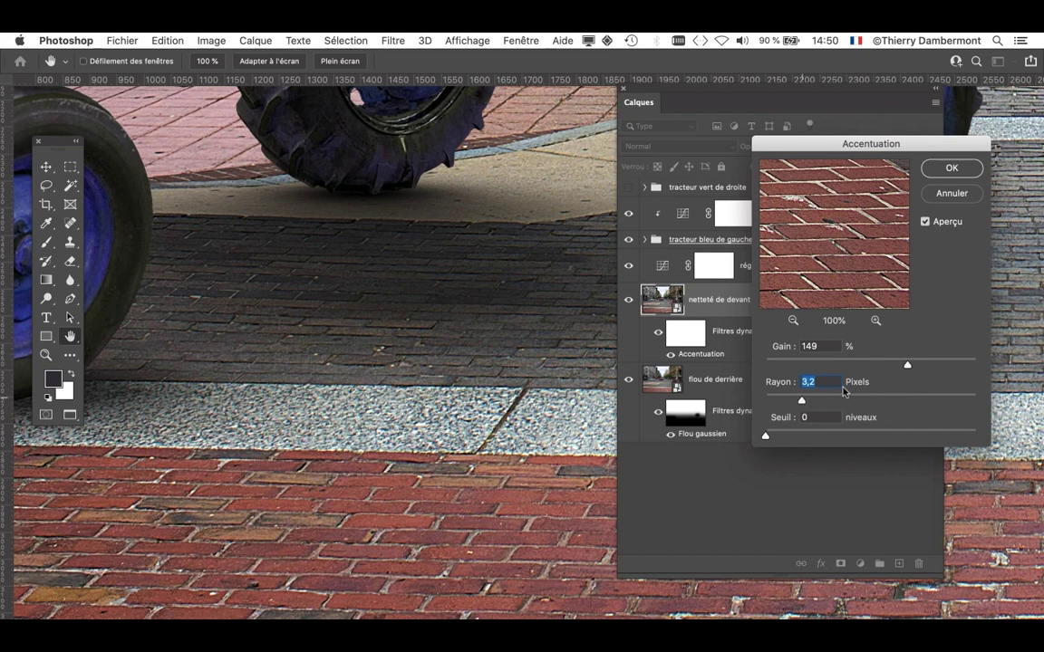
left_click_drag(907, 364, 877, 365)
left_click_drag(800, 399, 785, 401)
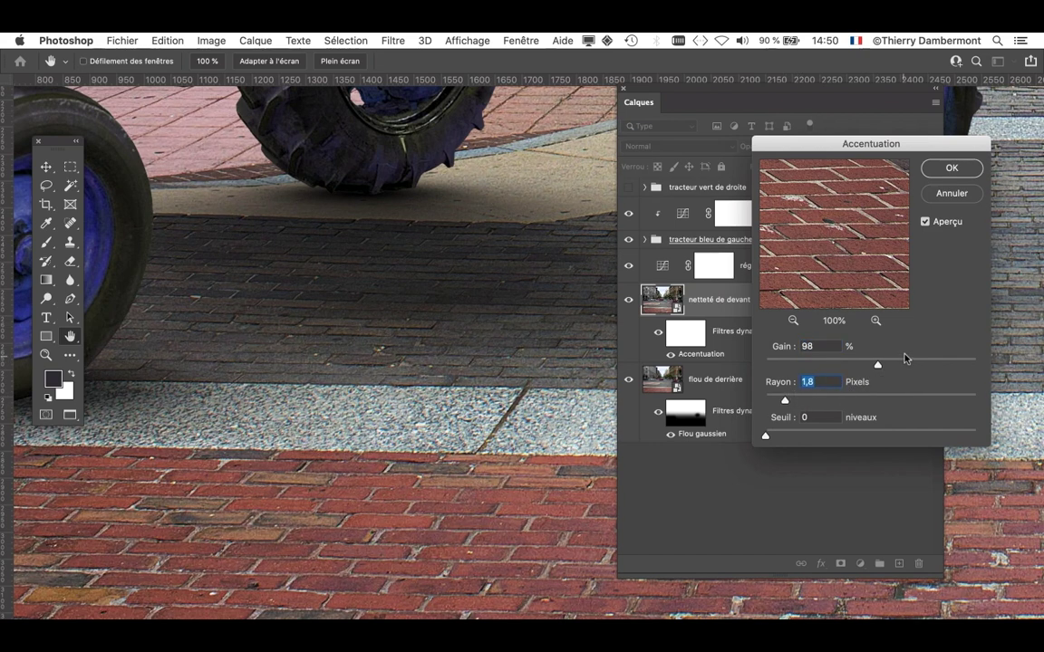
Compare the paving with the preview off and on, and apply Accentuation with a gain of 127% and a radius of 3,0 pixels.
left_click(925, 223)
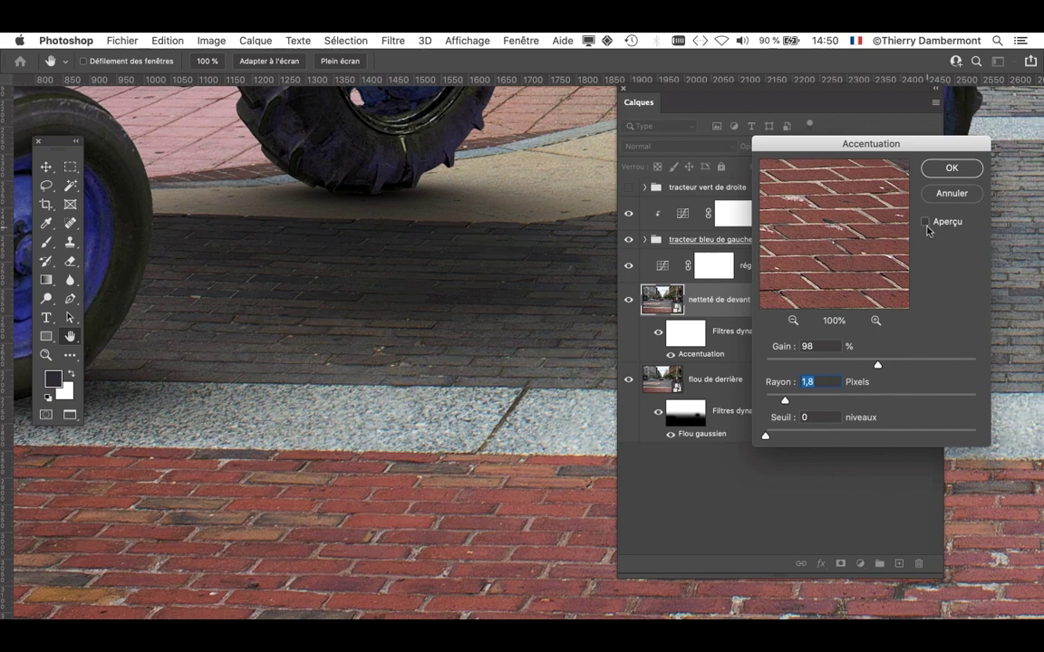
left_click(925, 224)
left_click_drag(785, 401, 799, 400)
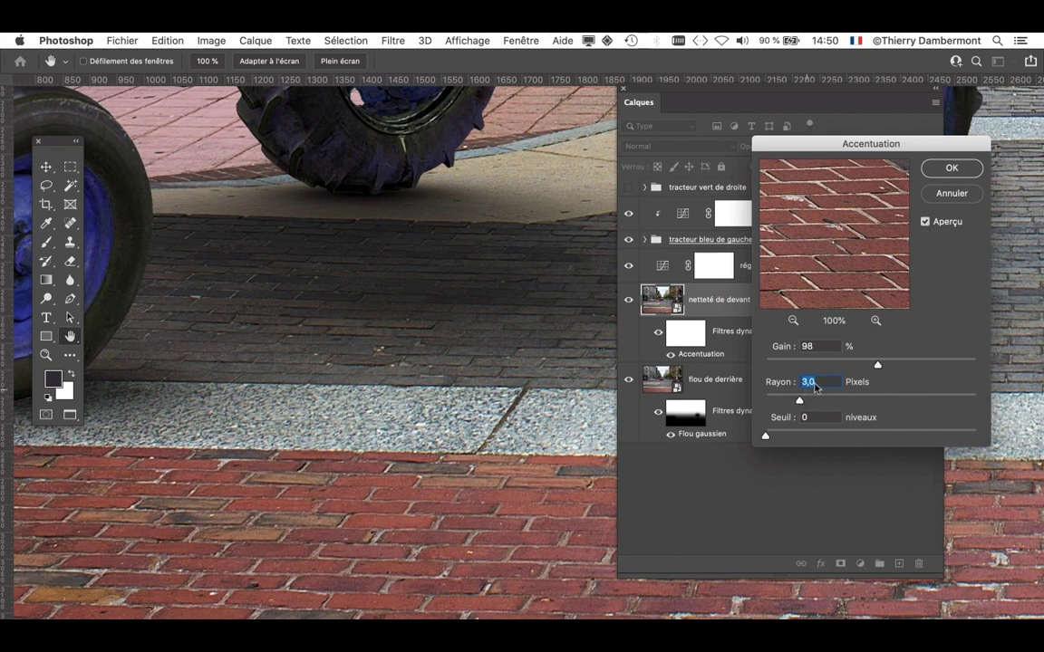
left_click(895, 364)
left_click(925, 223)
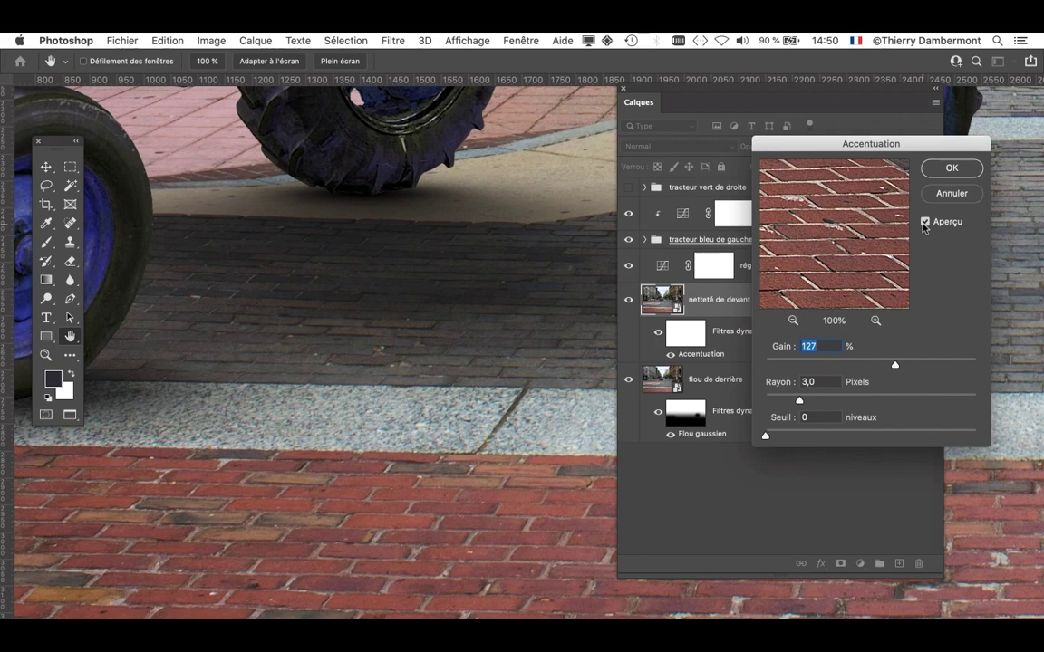
left_click(947, 171)
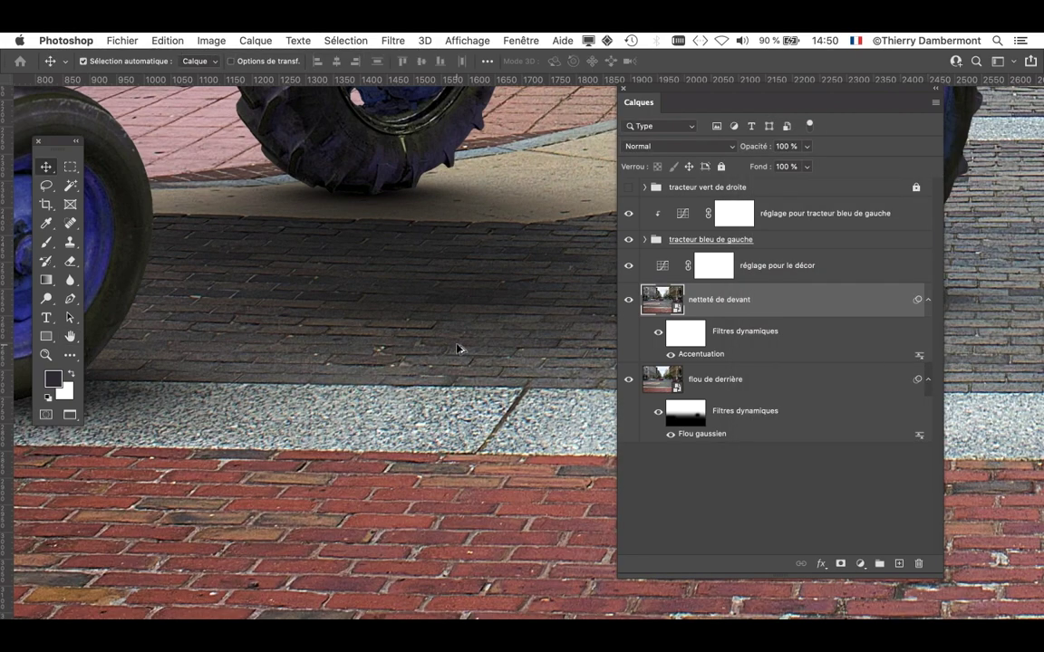
Move the Layers panel aside to uncover the blue tractor and the street scene.
scroll(457, 348, "down", 6)
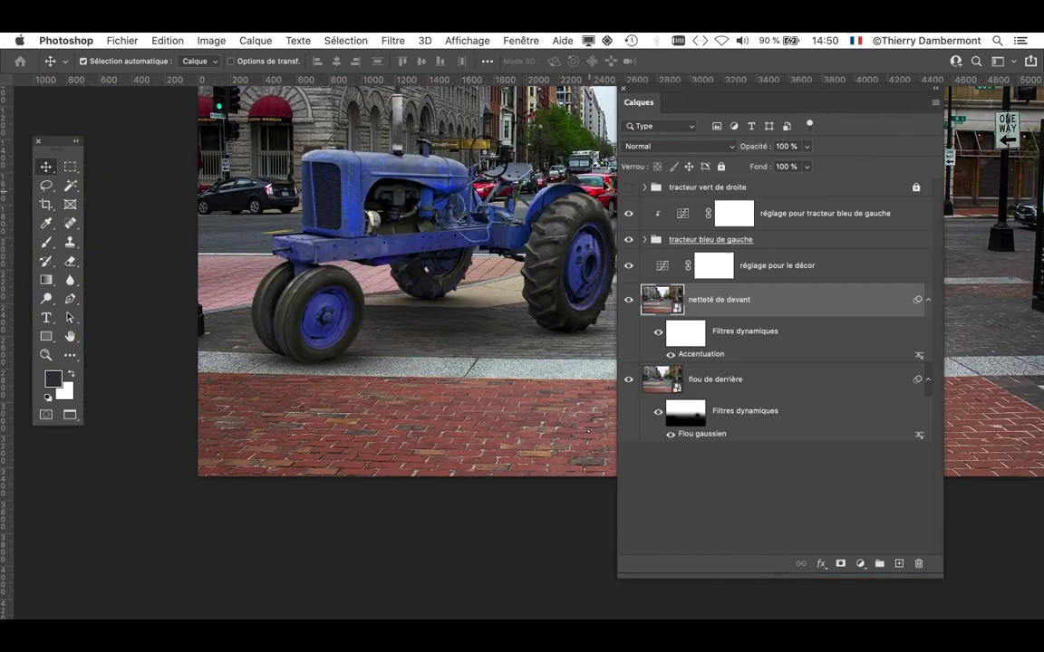
left_click_drag(634, 88, 865, 99)
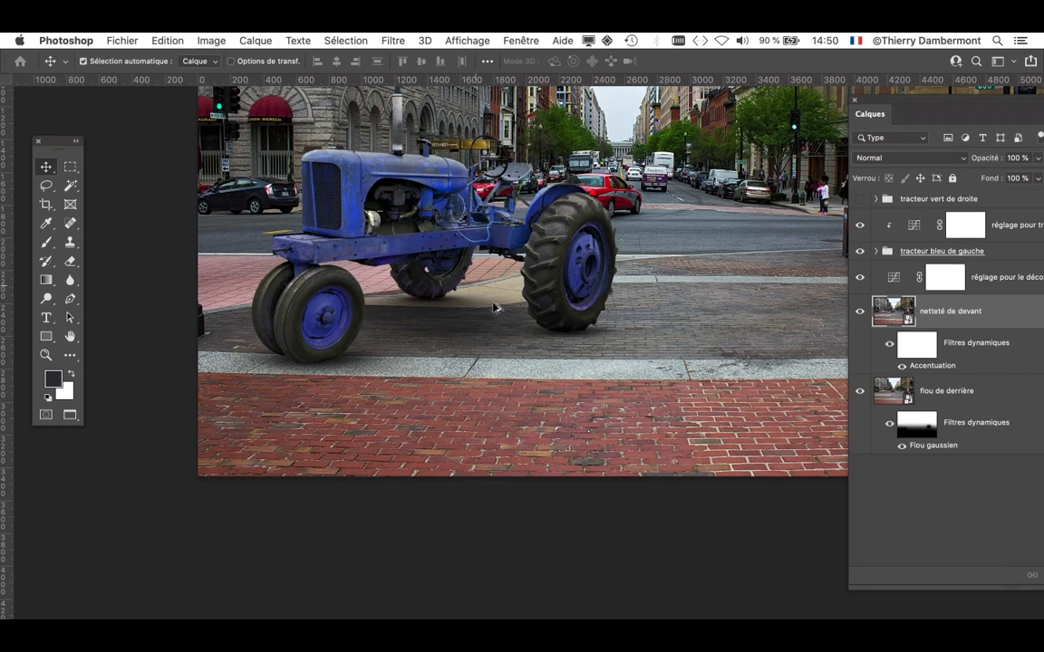
scroll(508, 326, "down", 5)
scroll(507, 329, "down", 4)
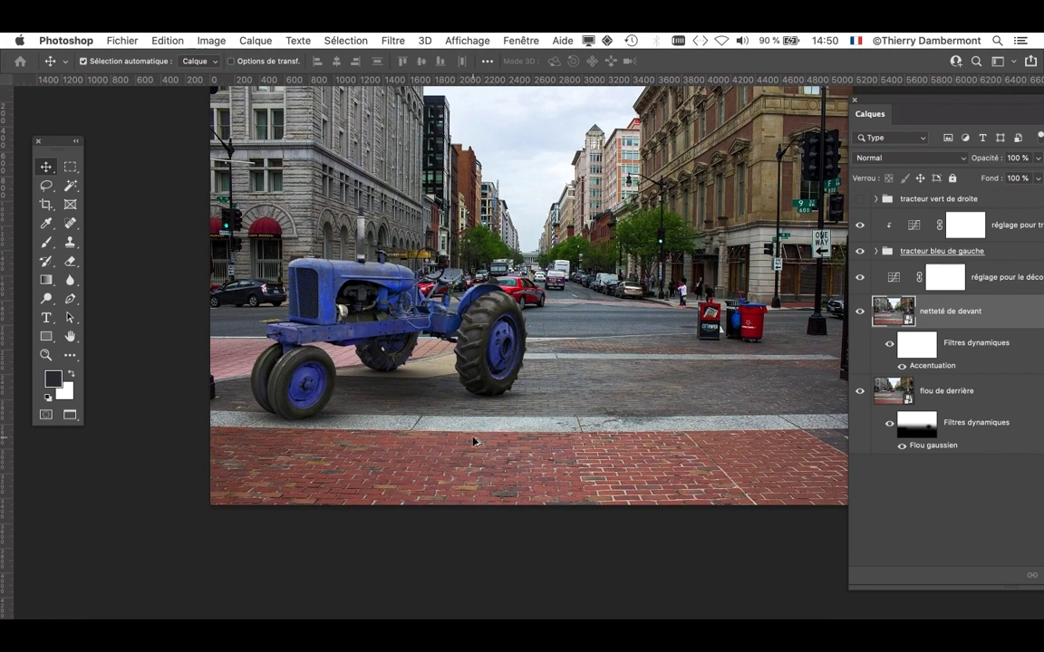
scroll(473, 440, "up", 2)
scroll(459, 431, "up", 2)
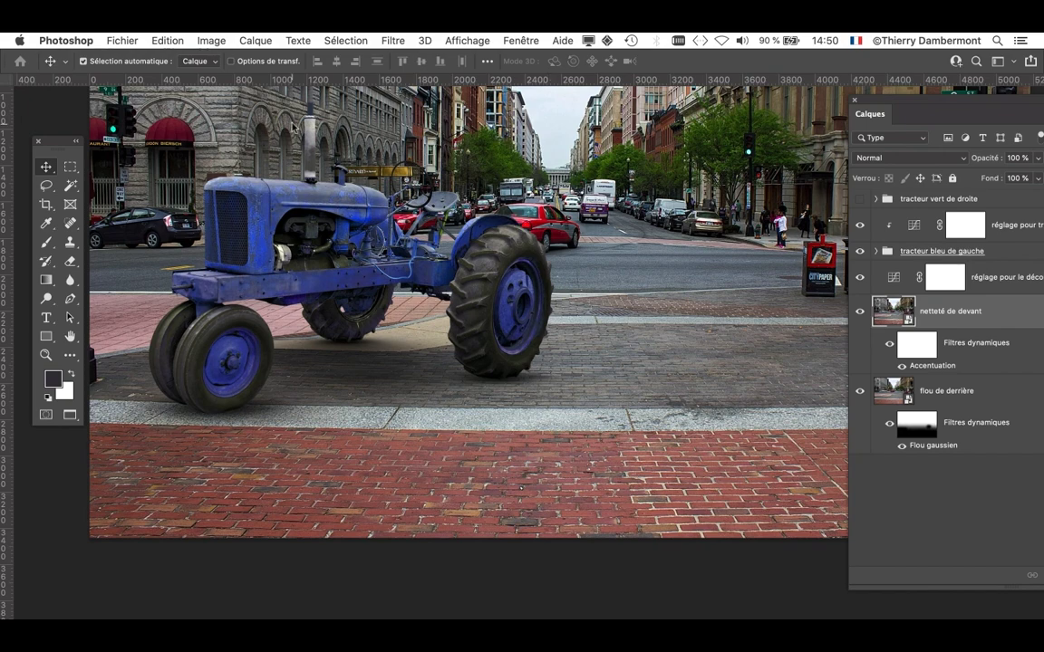
Check the document's pixel dimensions and resolution in the Image Size dialog without changing them.
left_click(211, 40)
left_click(257, 154)
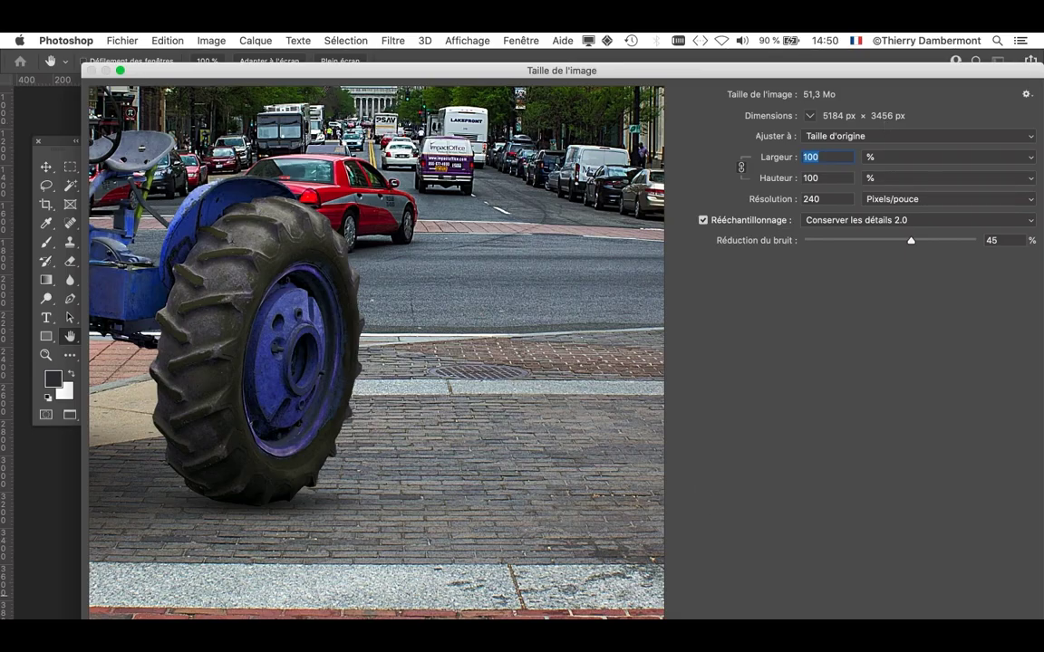
left_click(802, 632)
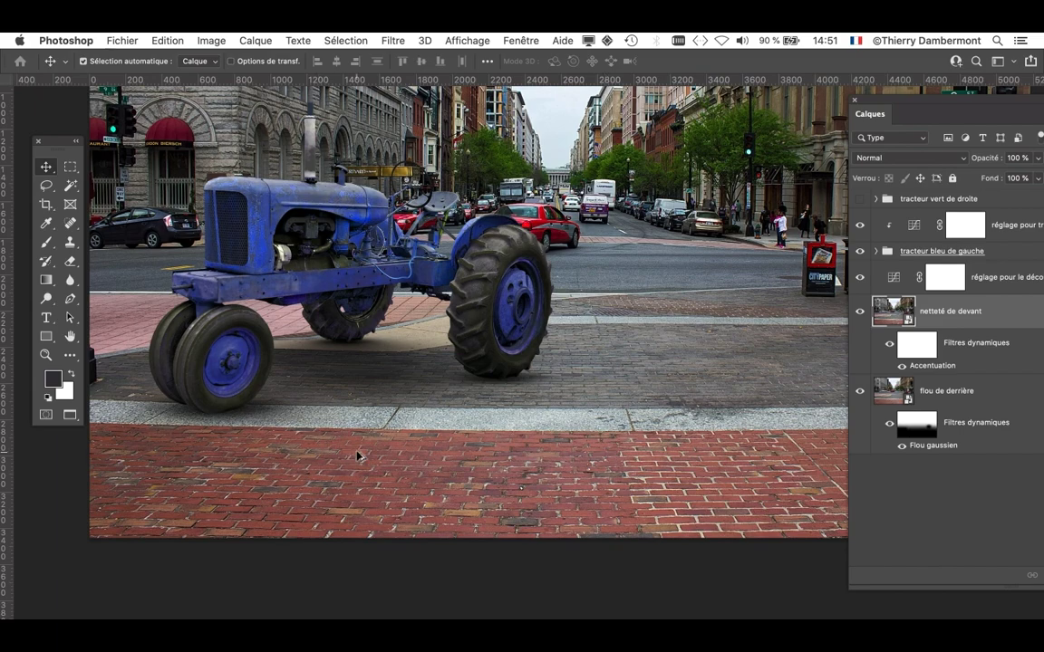
Reduce the opacity of the pénombre 2 layer in the tracteur bleu de gauche group to 33 %.
scroll(321, 405, "up", 3)
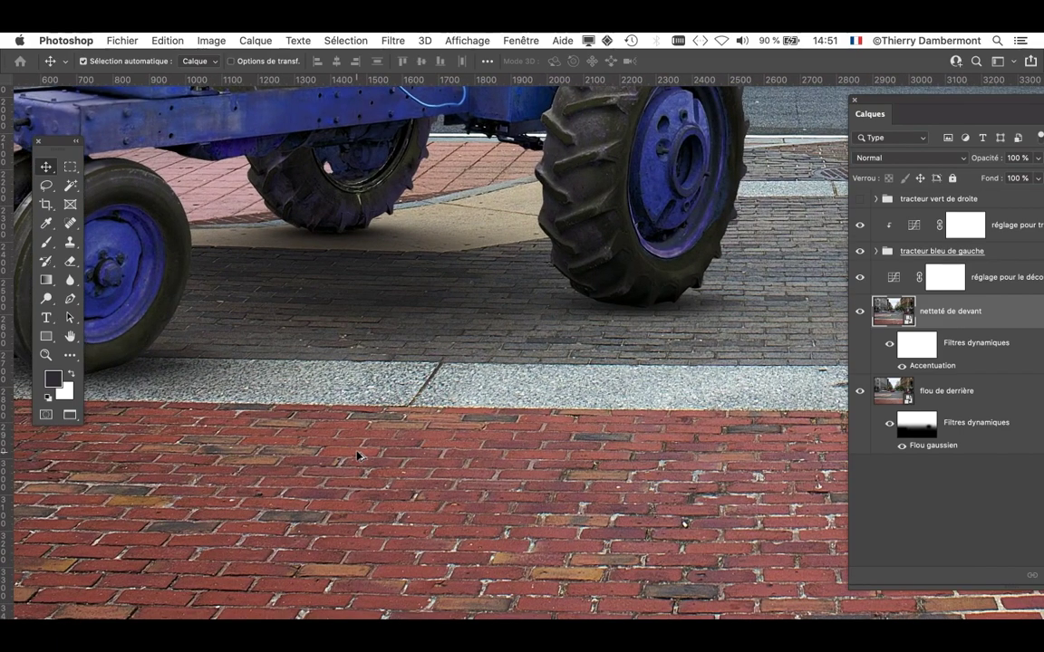
scroll(357, 455, "down", 3)
scroll(357, 456, "down", 3)
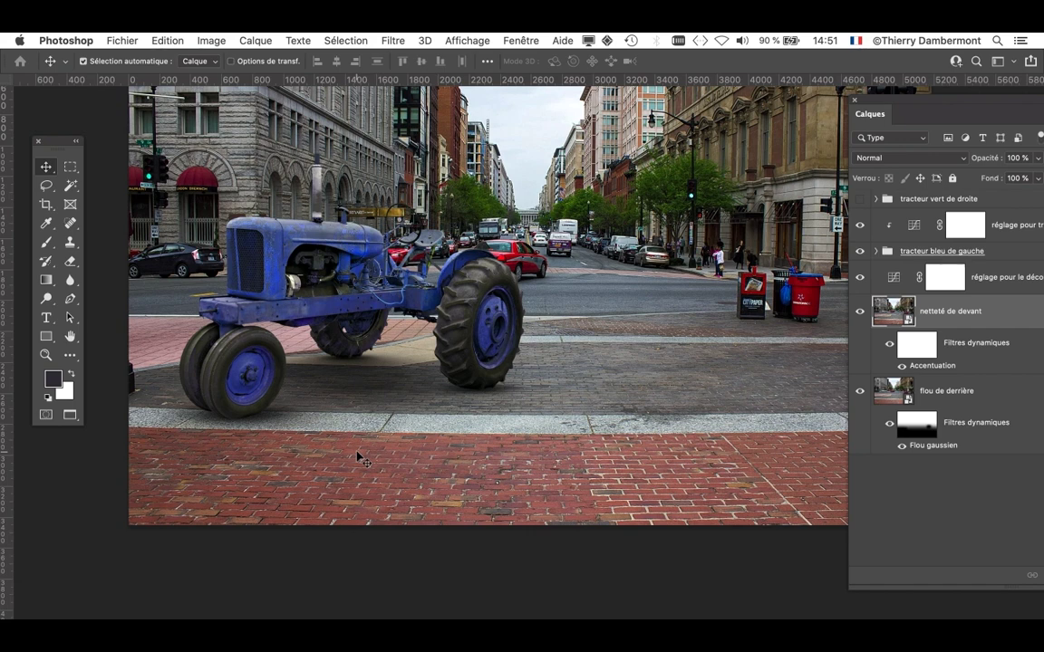
left_click(875, 252)
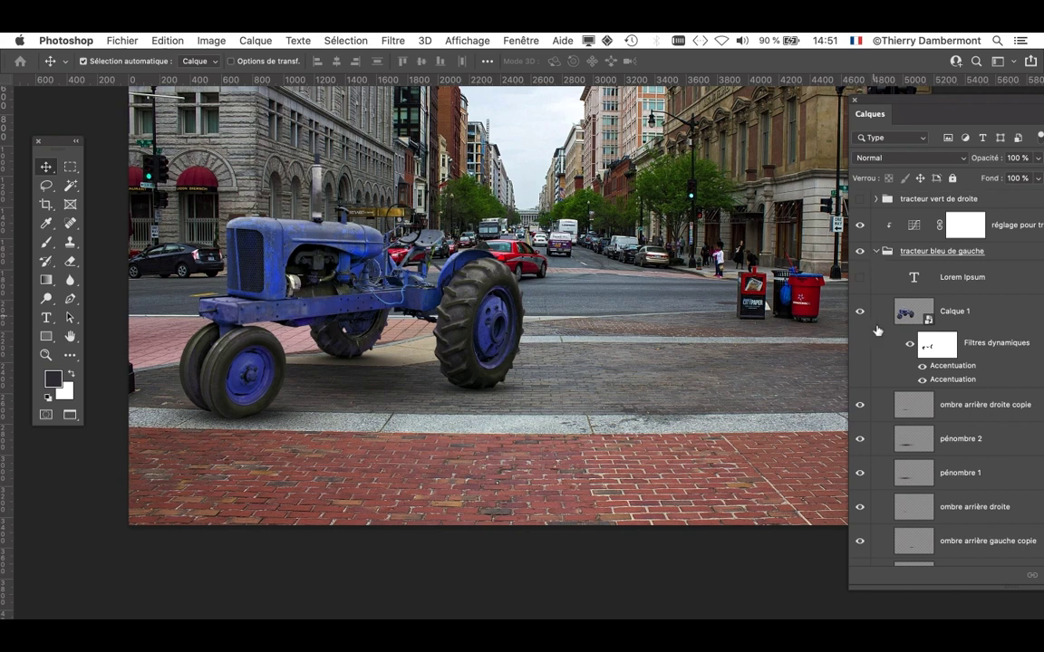
left_click(913, 438)
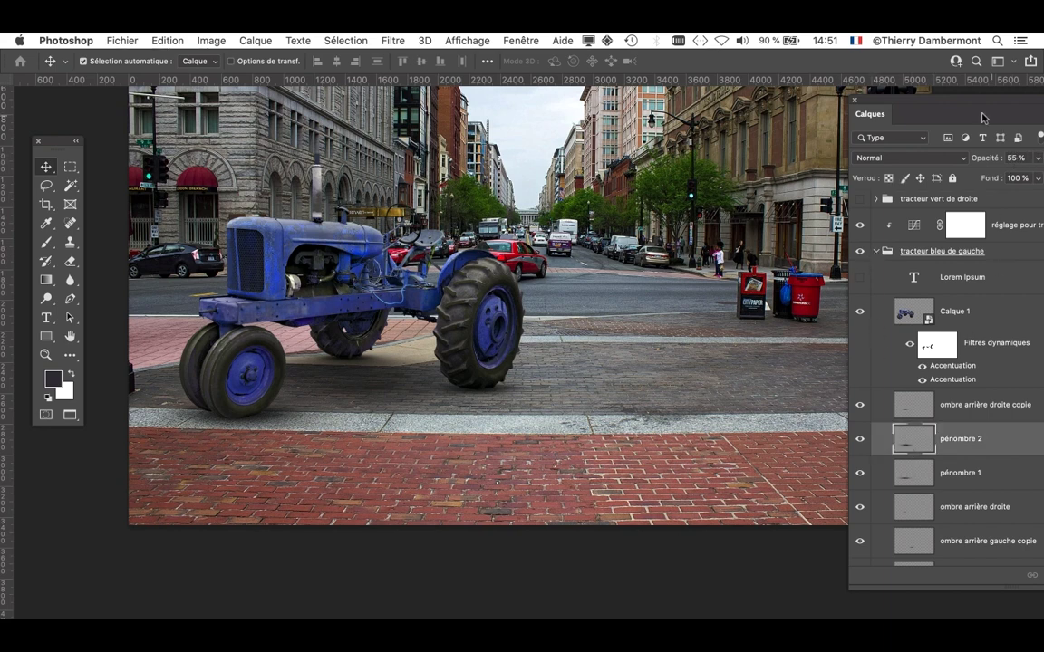
left_click_drag(869, 91, 772, 93)
left_click(938, 161)
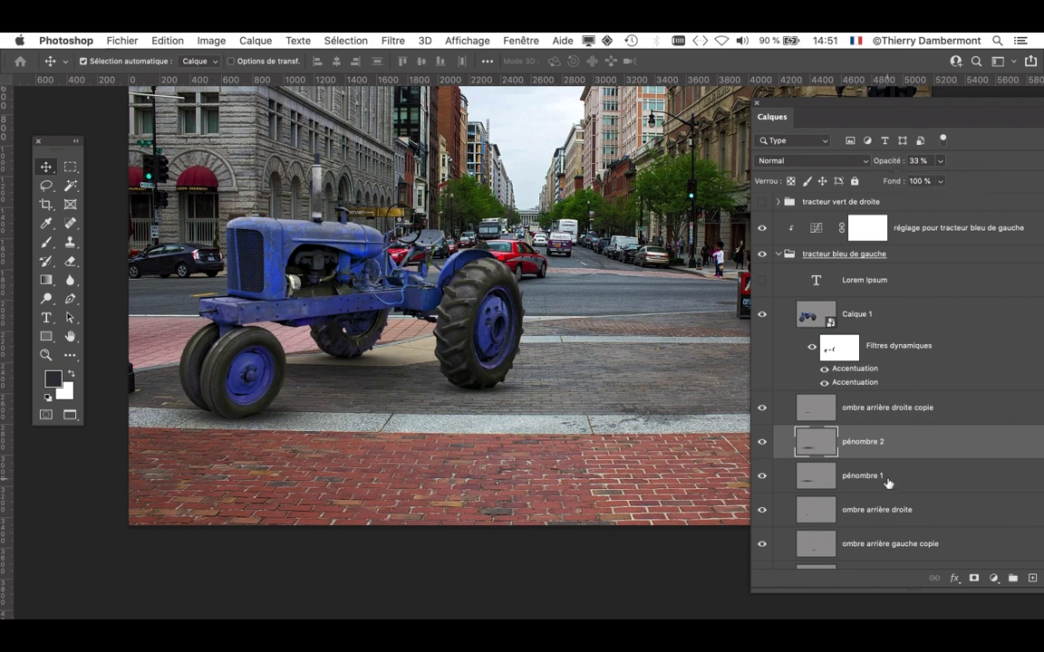
Lower the opacity of the pénombre 1 layer to 38 %.
left_click(885, 475)
left_click(939, 161)
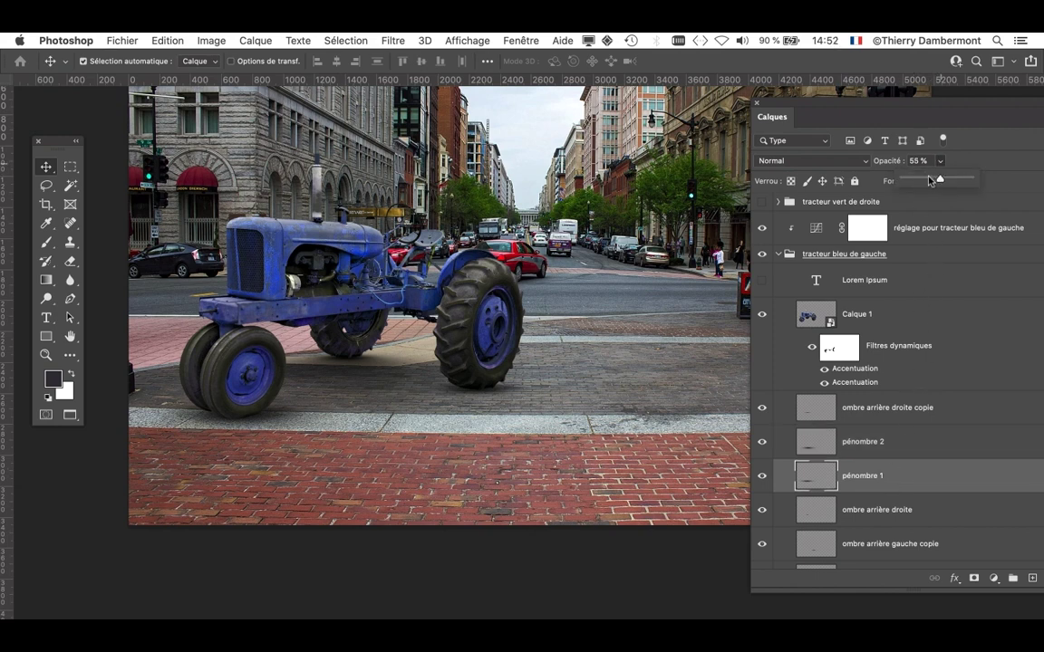
left_click_drag(940, 179, 929, 181)
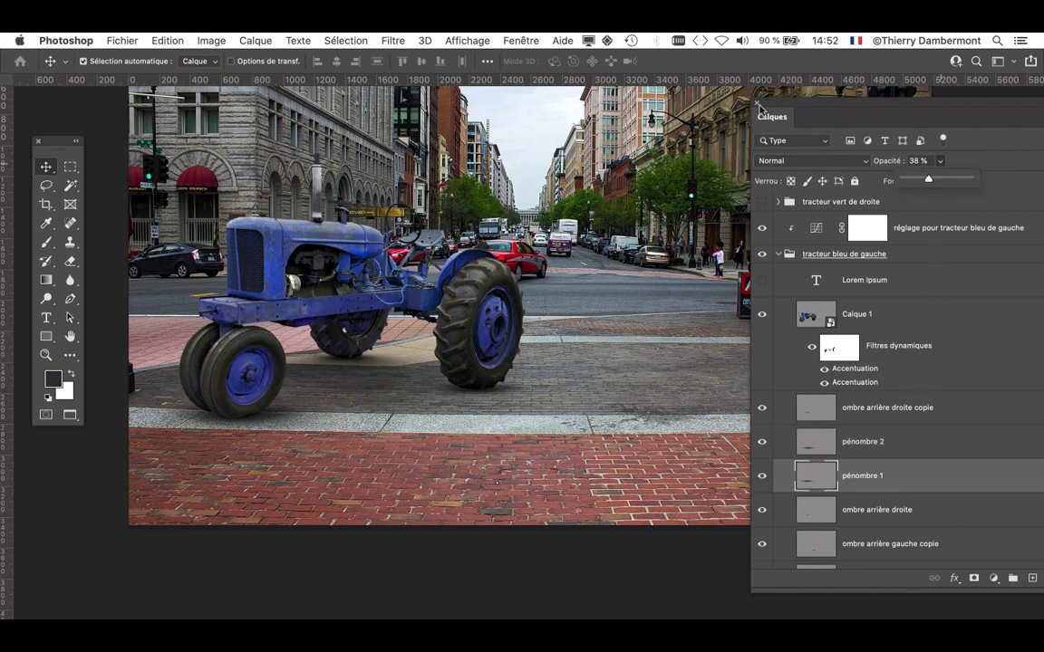
key("Return")
Hide the Layers panel and review the whole composite with the blue tractor in the street.
key("F7")
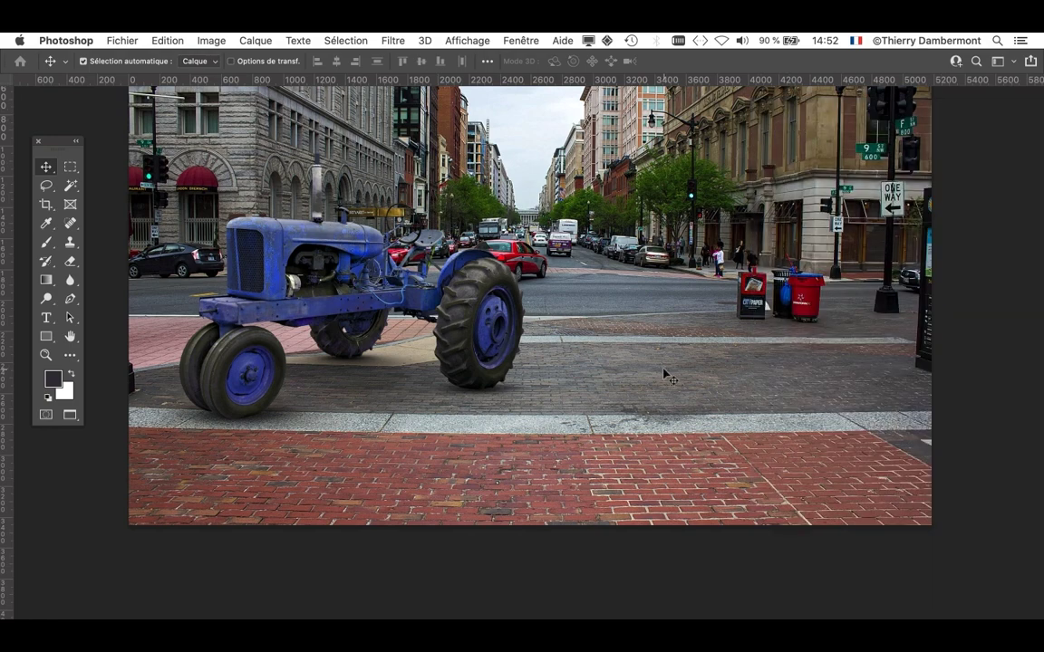
scroll(664, 373, "down", 3)
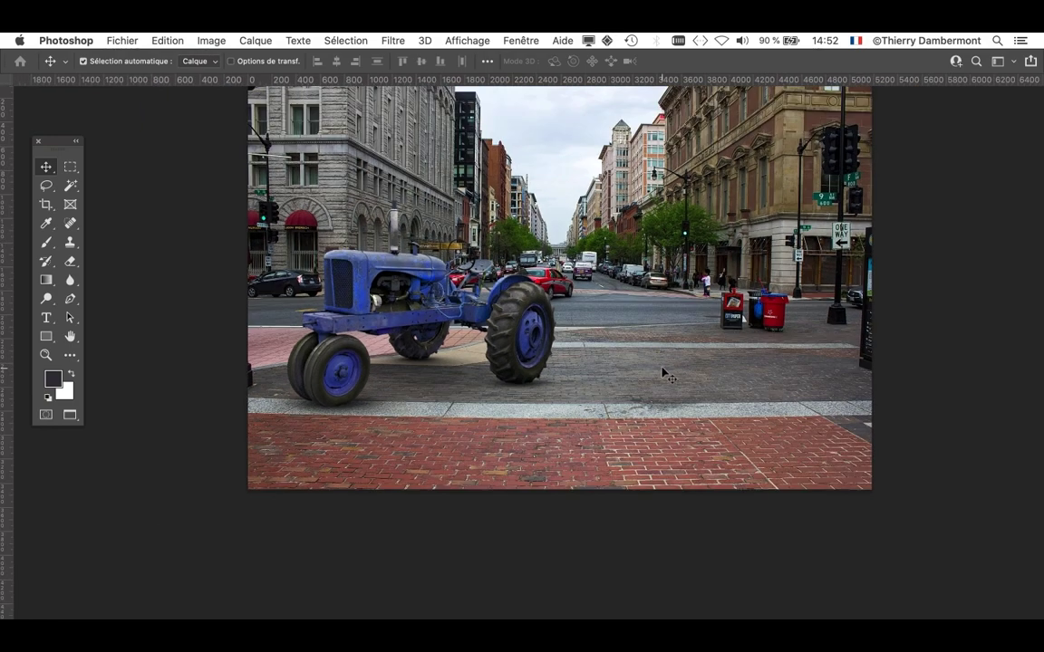
scroll(547, 389, "right", 3)
scroll(544, 396, "up", 2)
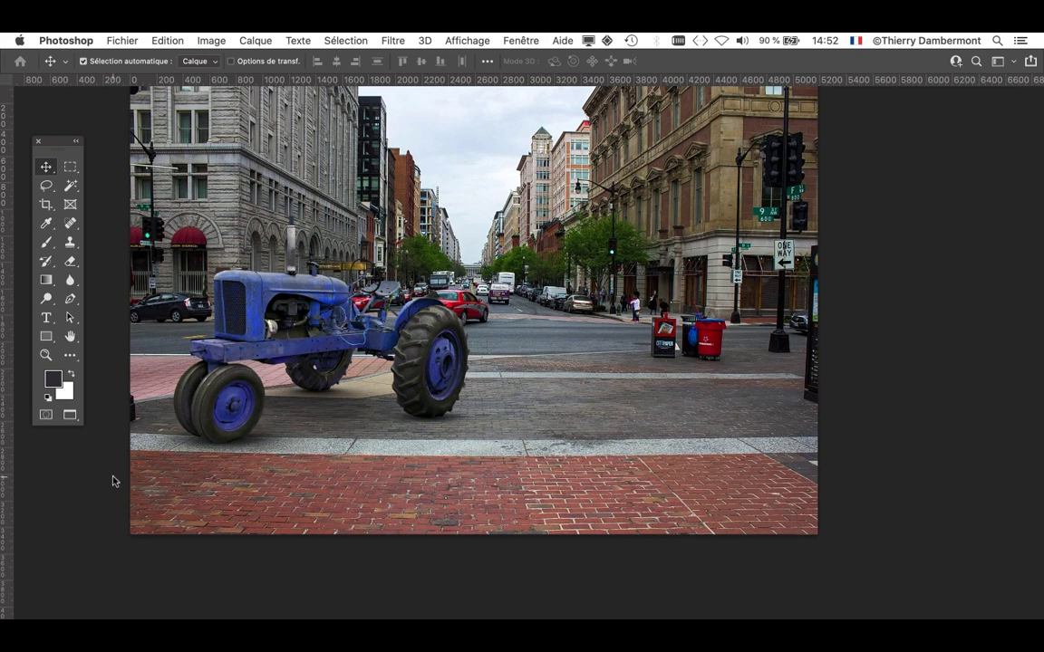
Switch to Firefox and search Google Images for "photoshop disasters" in a new tab.
left_click(20, 507)
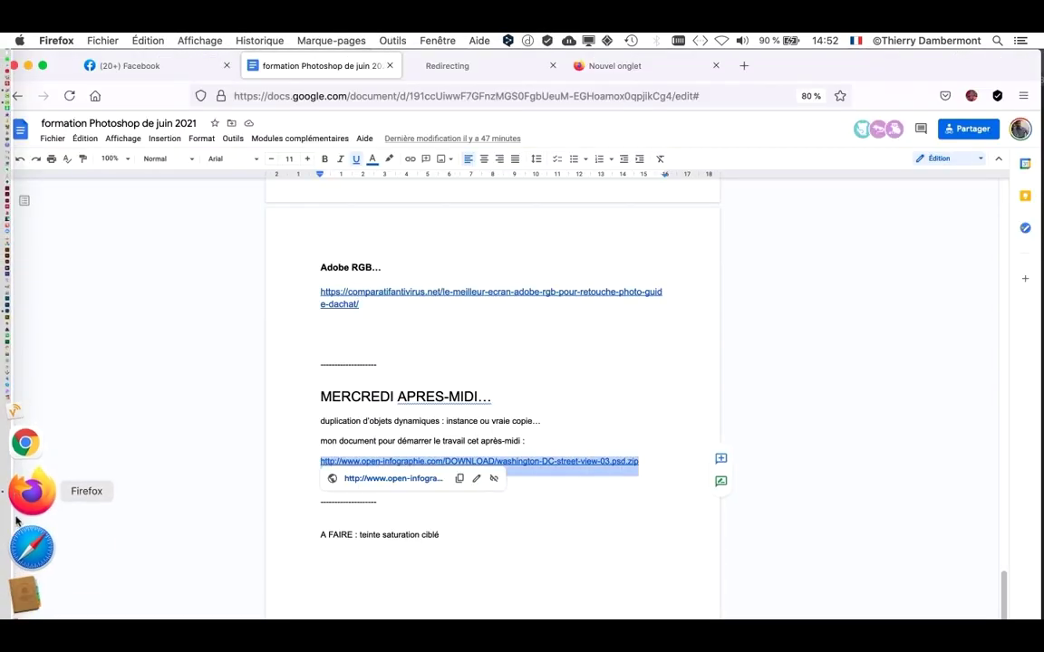
left_click(744, 65)
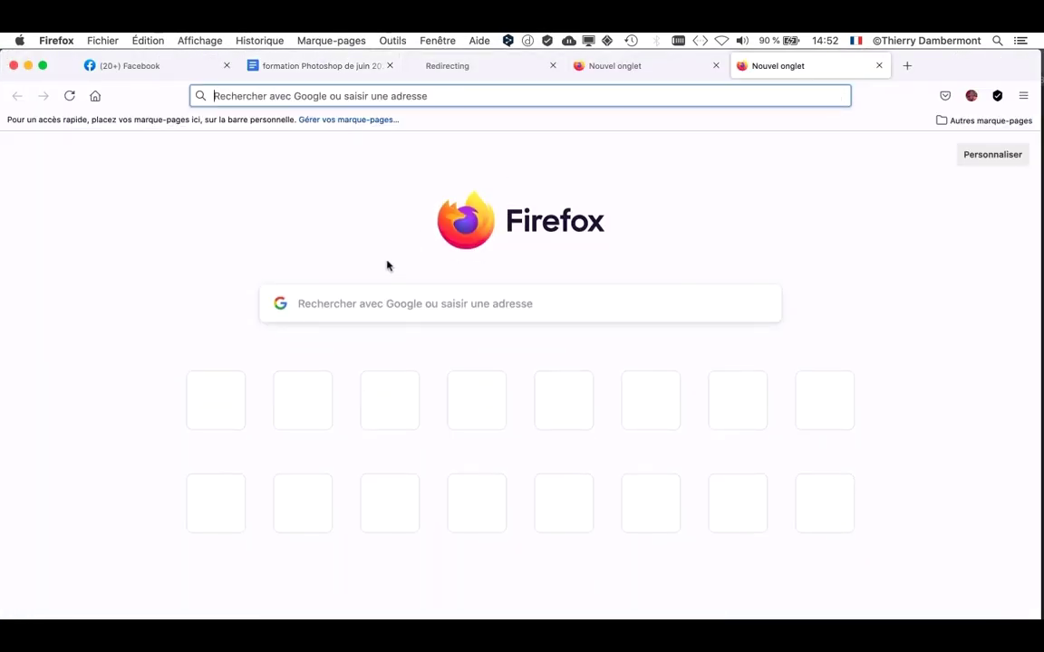
left_click(365, 309)
type("photosho")
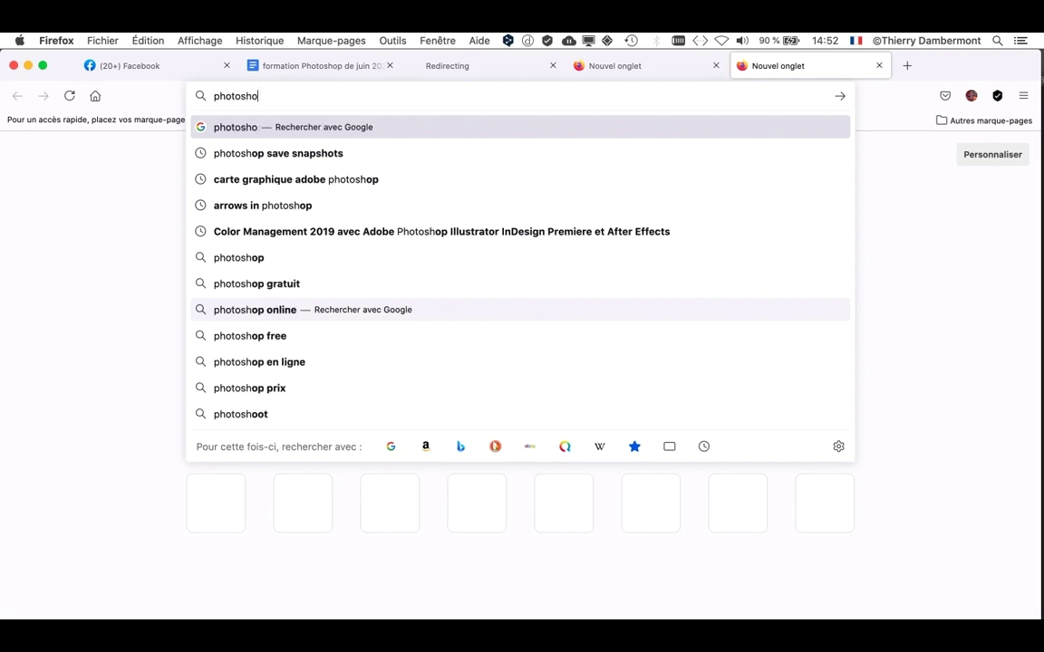
type("p disast")
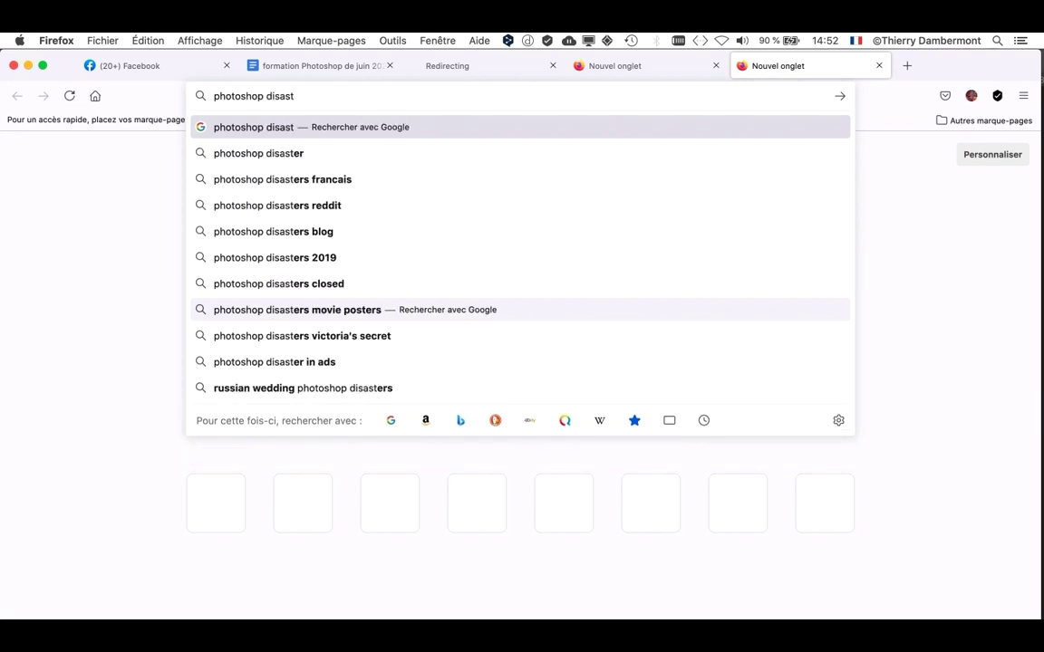
type("ers")
key("Return")
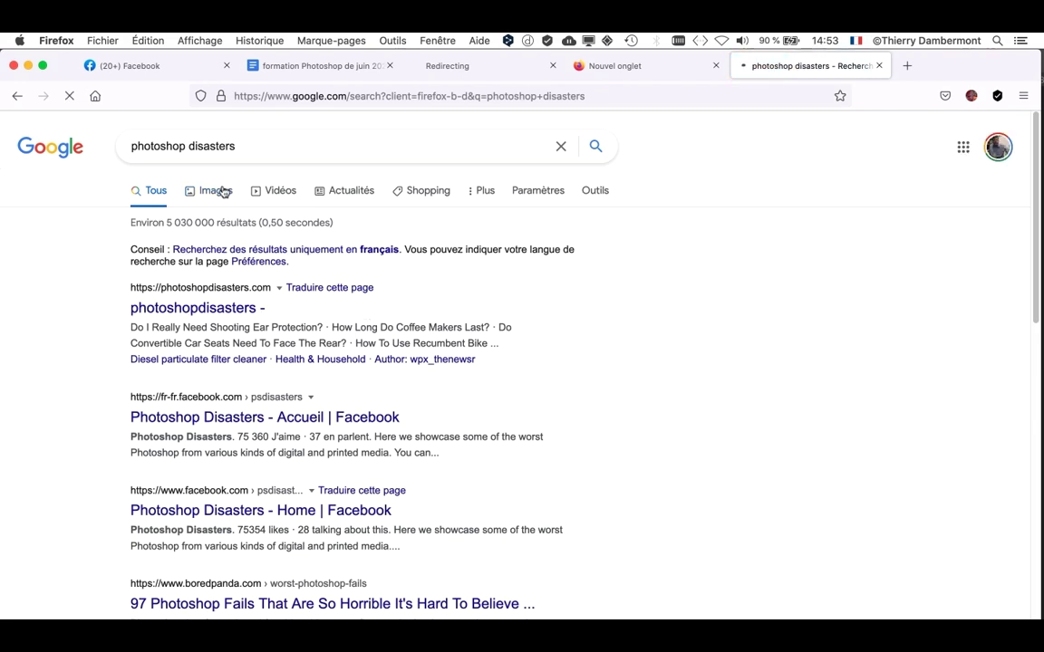
left_click(223, 192)
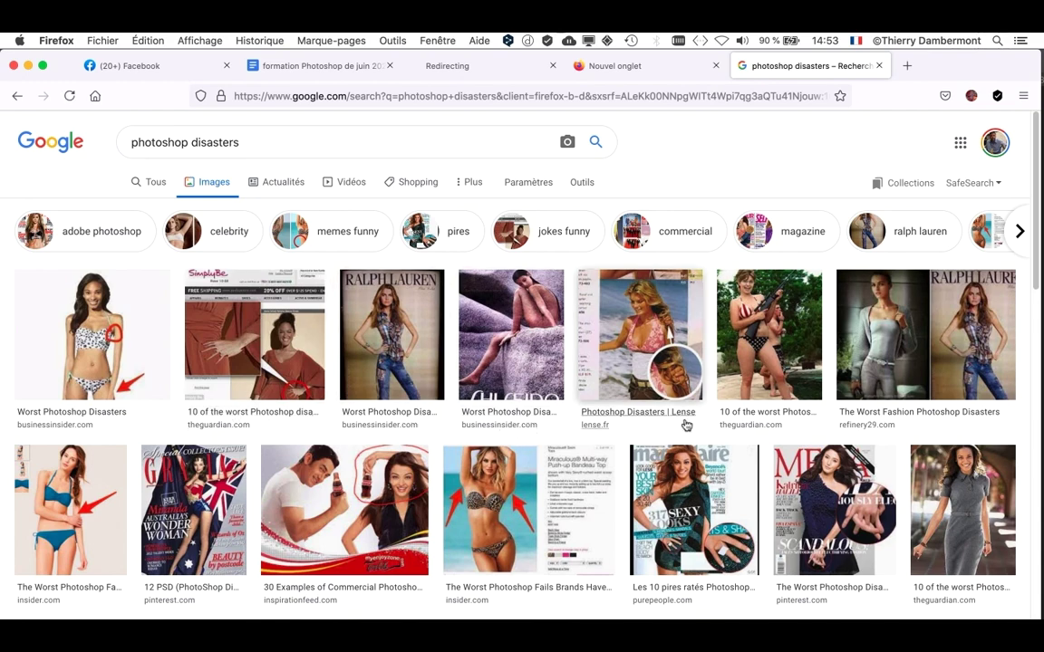
Browse the image results for examples of badly retouched or poorly composited photos.
scroll(639, 425, "down", 1)
scroll(639, 425, "down", 2)
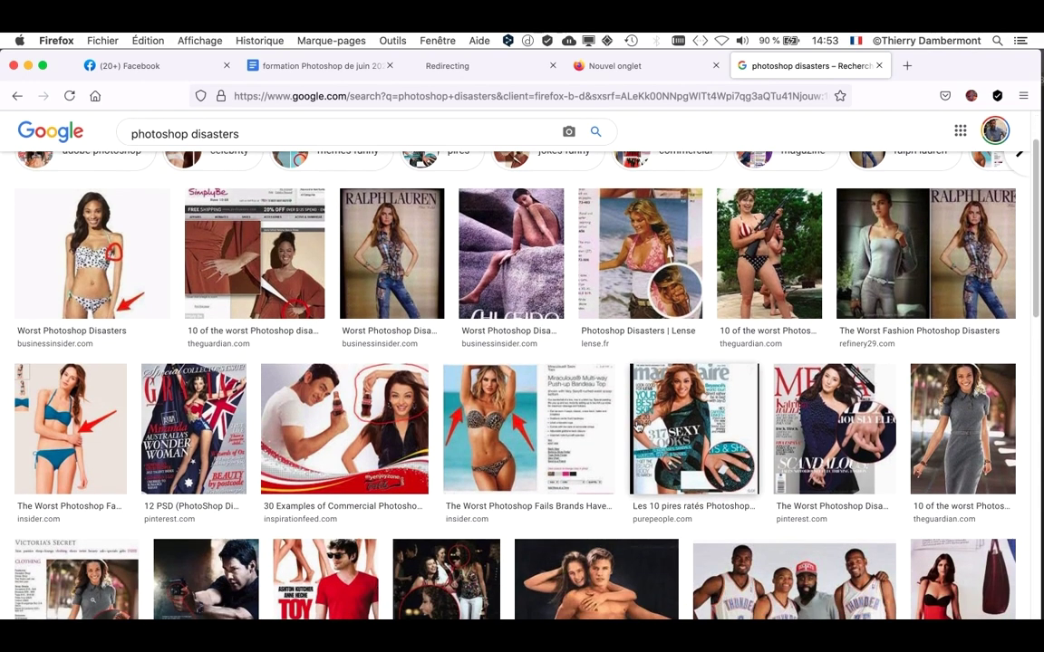
scroll(639, 425, "down", 3)
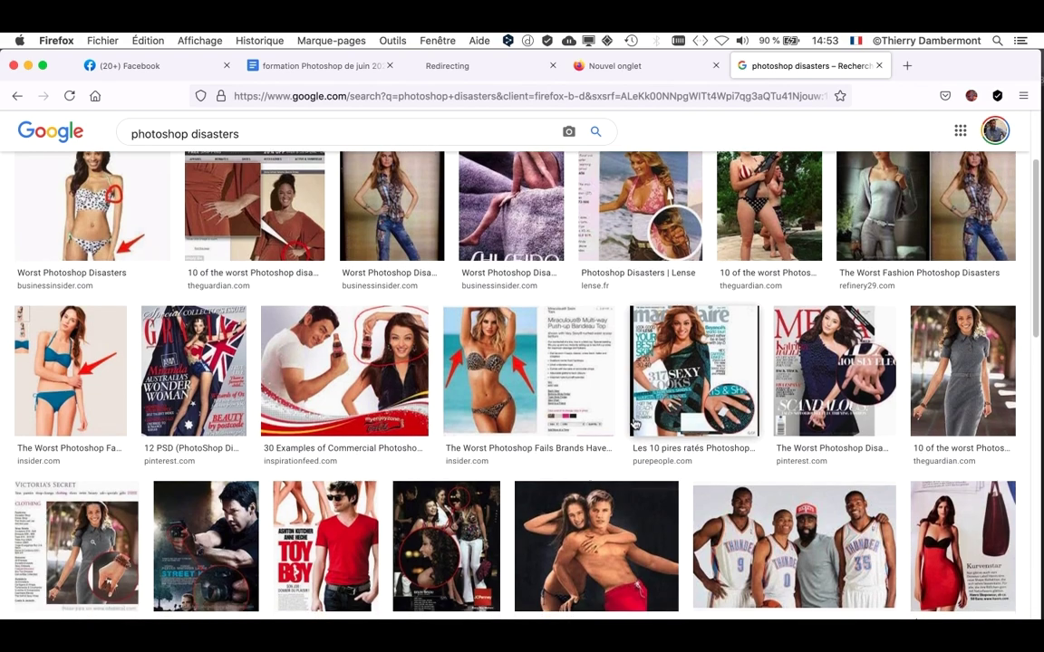
scroll(635, 421, "down", 3)
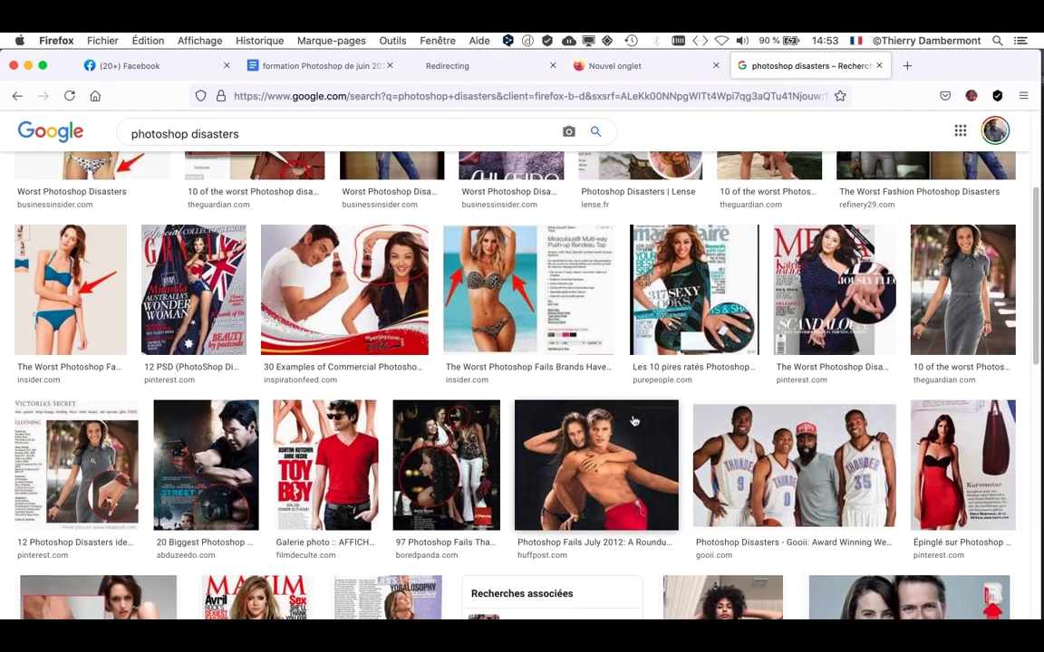
scroll(634, 421, "down", 3)
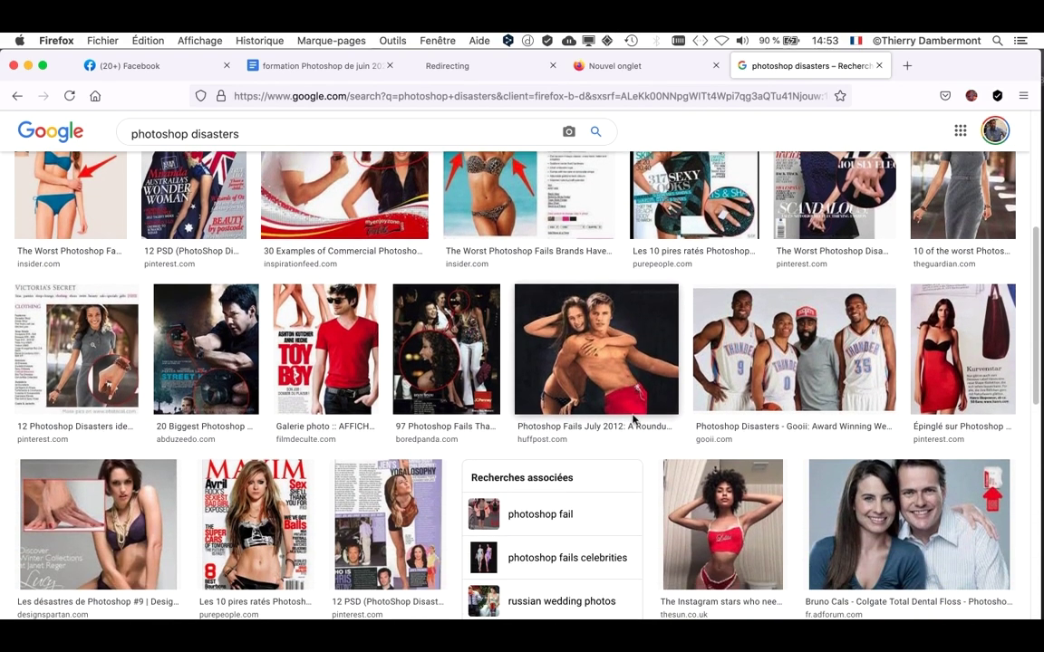
scroll(632, 419, "down", 5)
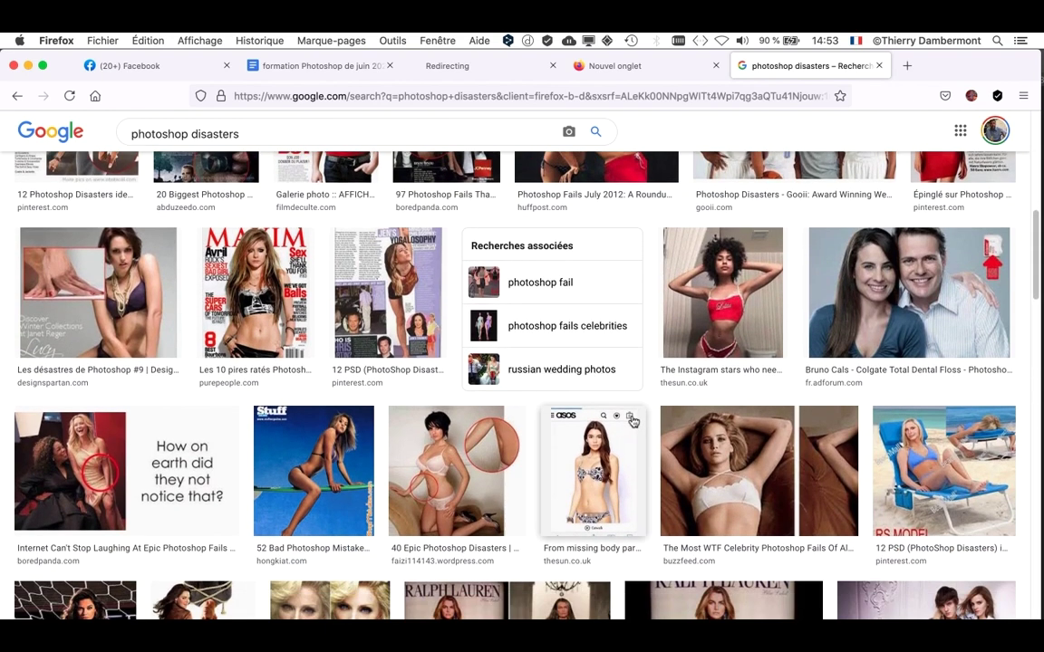
scroll(633, 422, "down", 4)
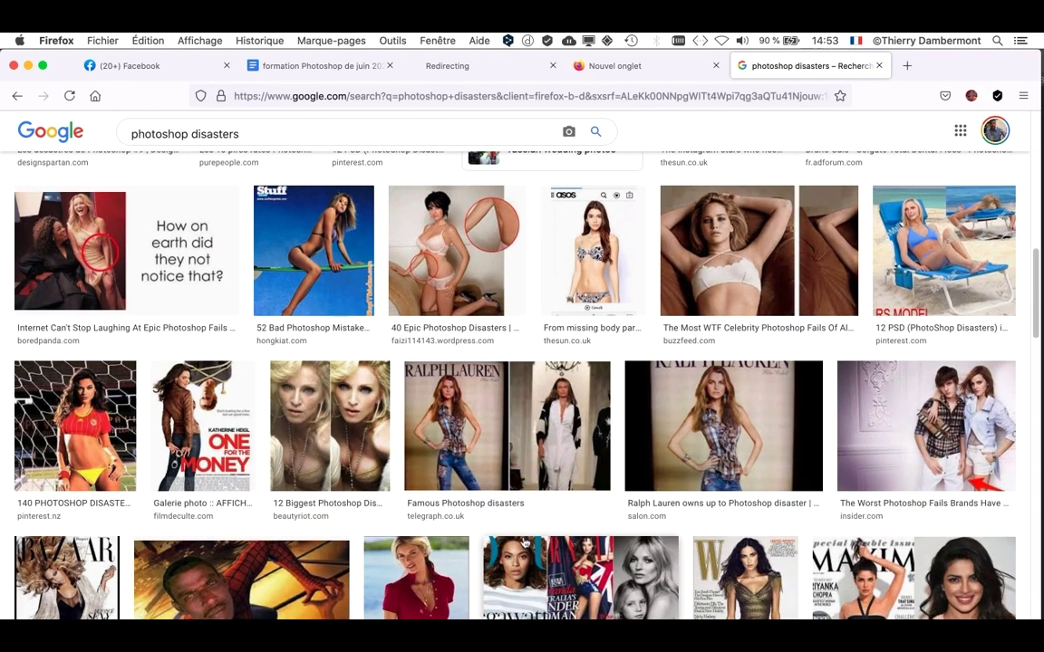
scroll(522, 541, "down", 3)
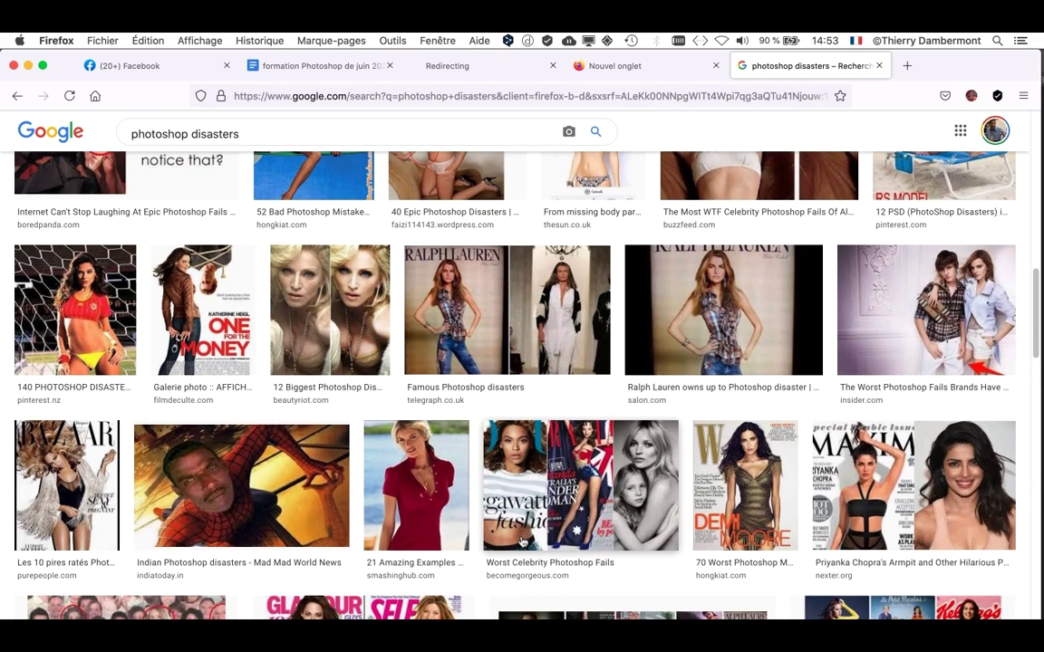
scroll(522, 542, "down", 6)
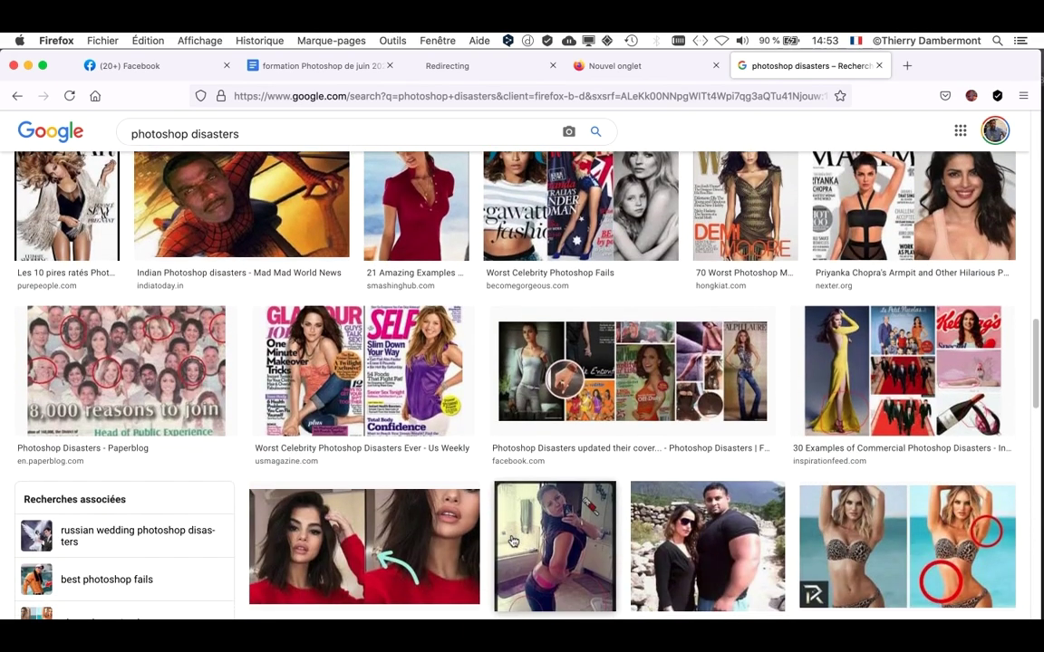
scroll(512, 541, "down", 3)
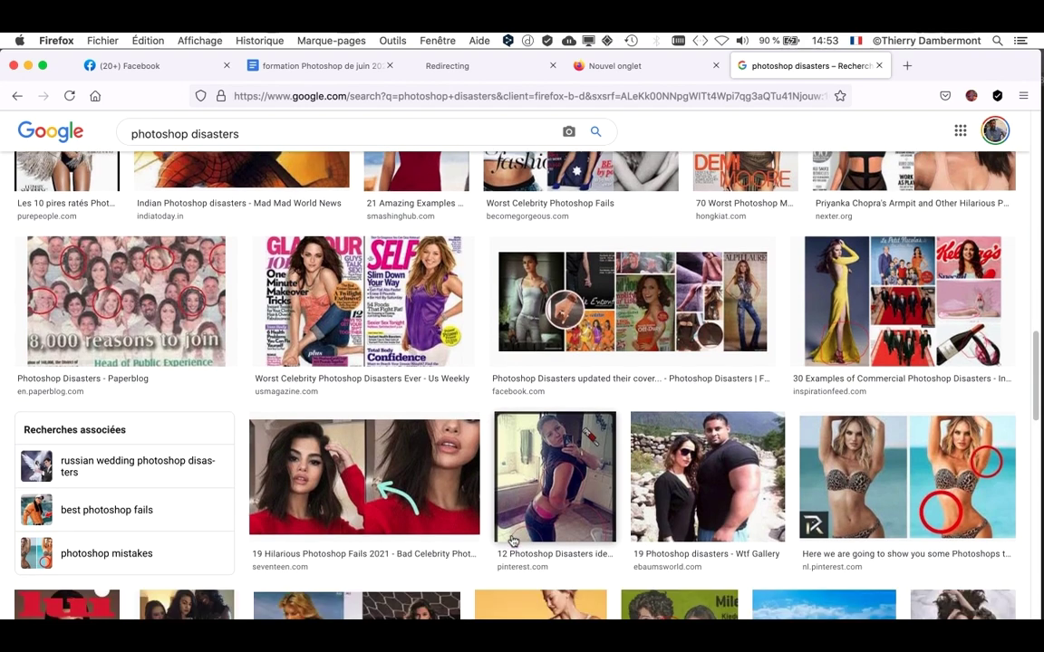
scroll(512, 541, "down", 1)
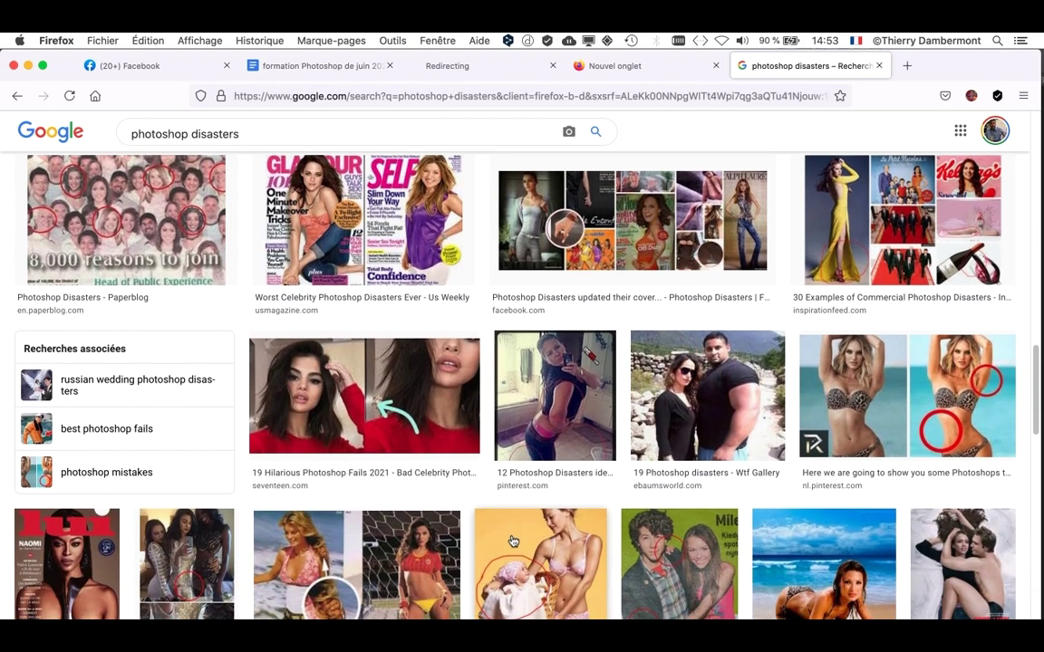
scroll(513, 542, "down", 1)
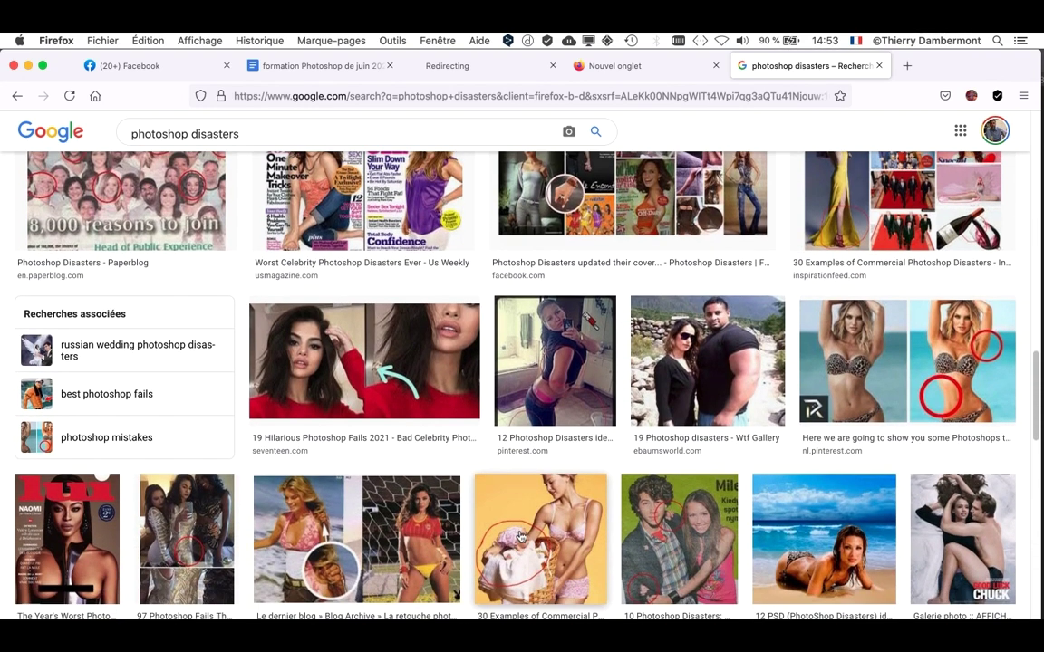
Open the circled baby-in-a-basket image result and its source article, 30 Examples of Commercial Photoshop Disasters on Inspirationfeed.
left_click(522, 520, "super")
left_click(857, 65)
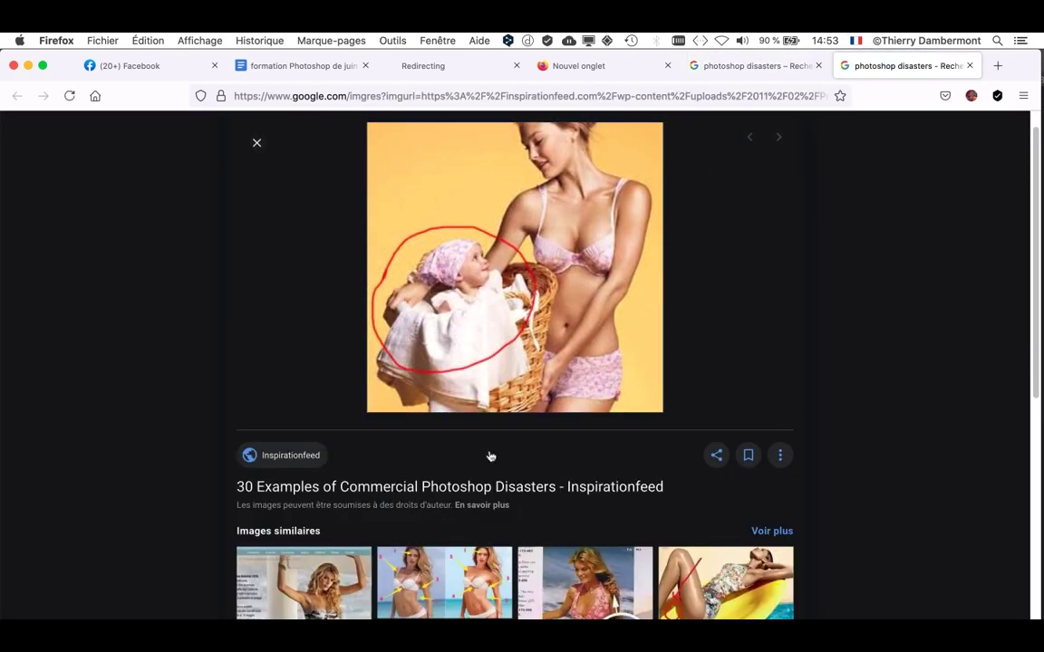
left_click(503, 493)
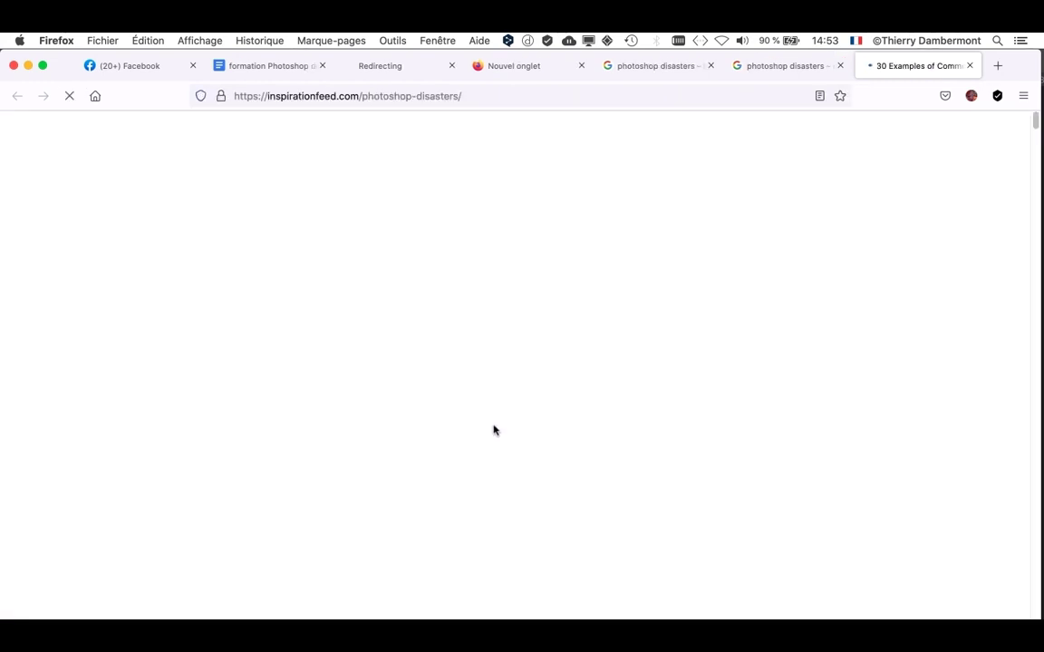
Examine the collage of circled retouching mistakes that opens the 30 Examples of Commercial Photoshop Disasters article.
scroll(494, 430, "down", 3)
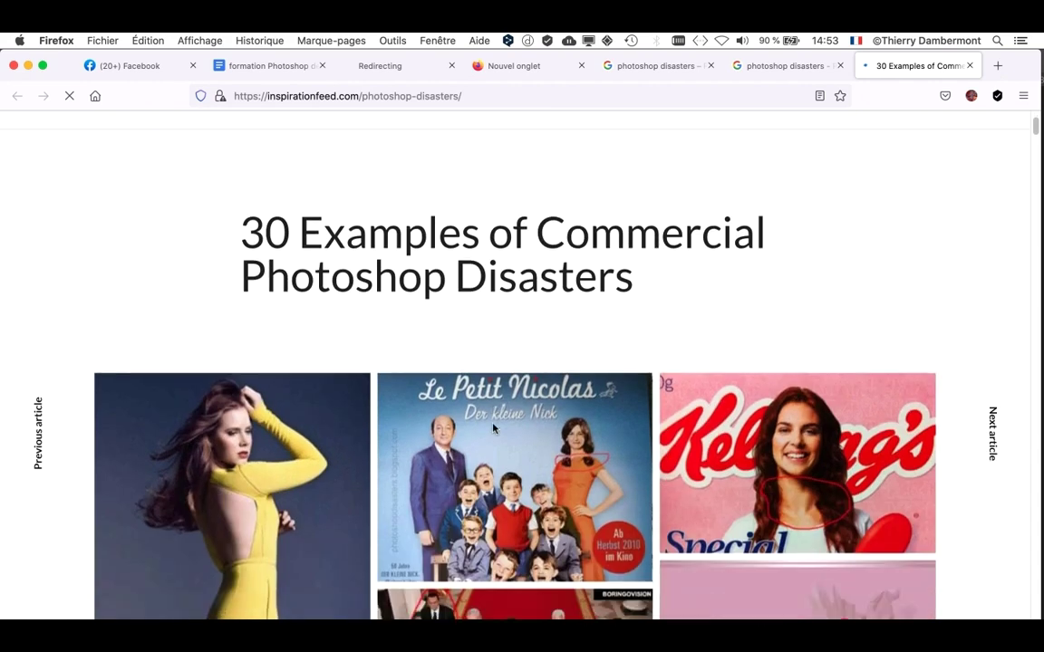
scroll(494, 428, "down", 4)
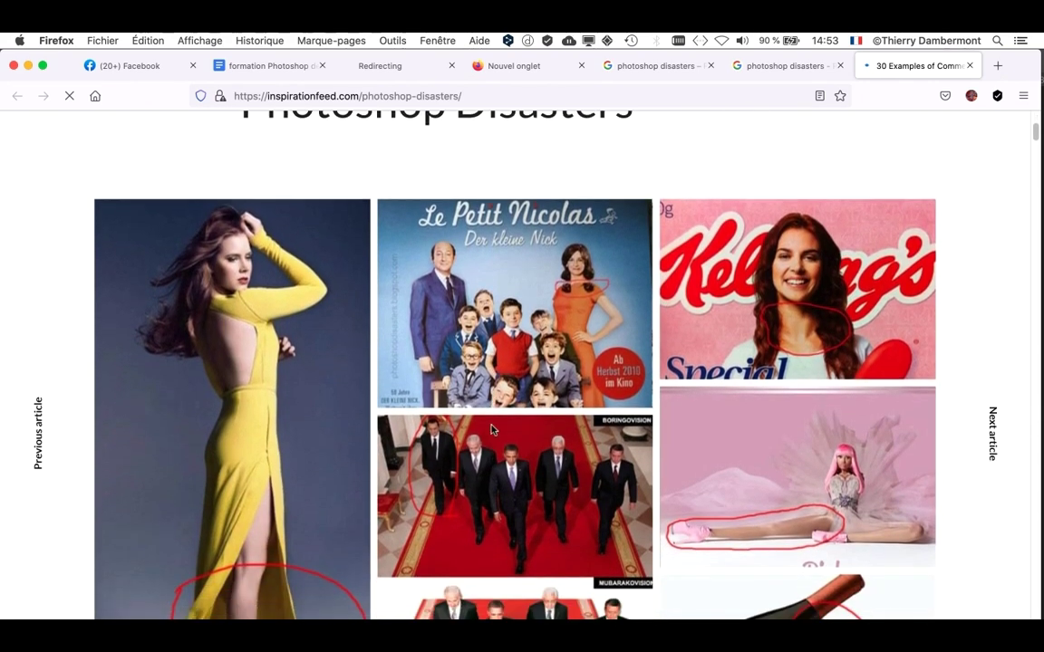
scroll(494, 430, "down", 4)
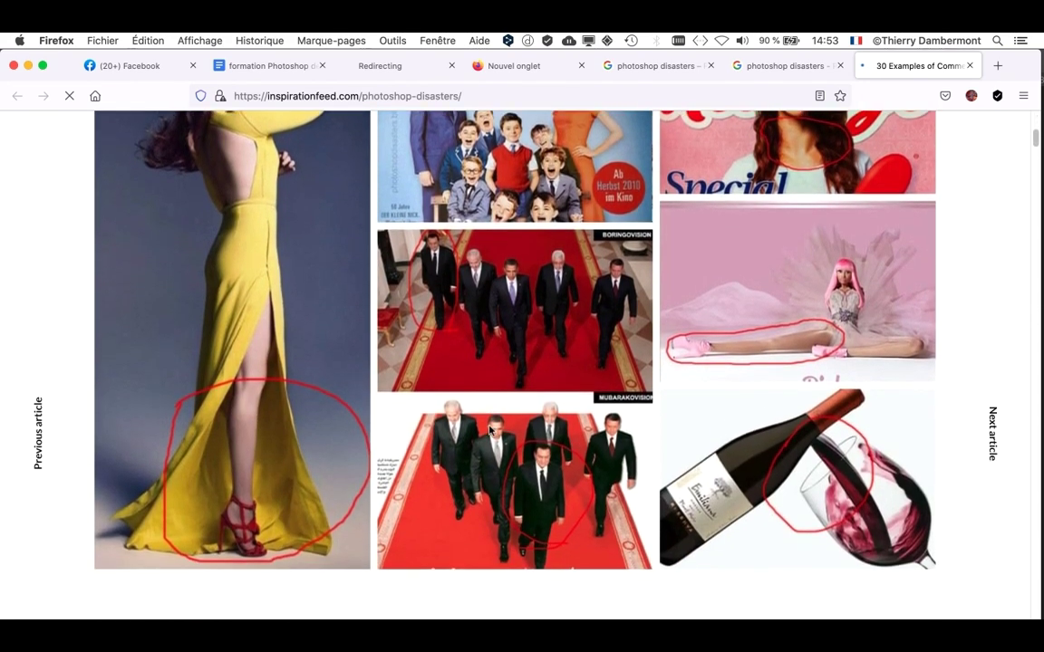
scroll(489, 430, "down", 2)
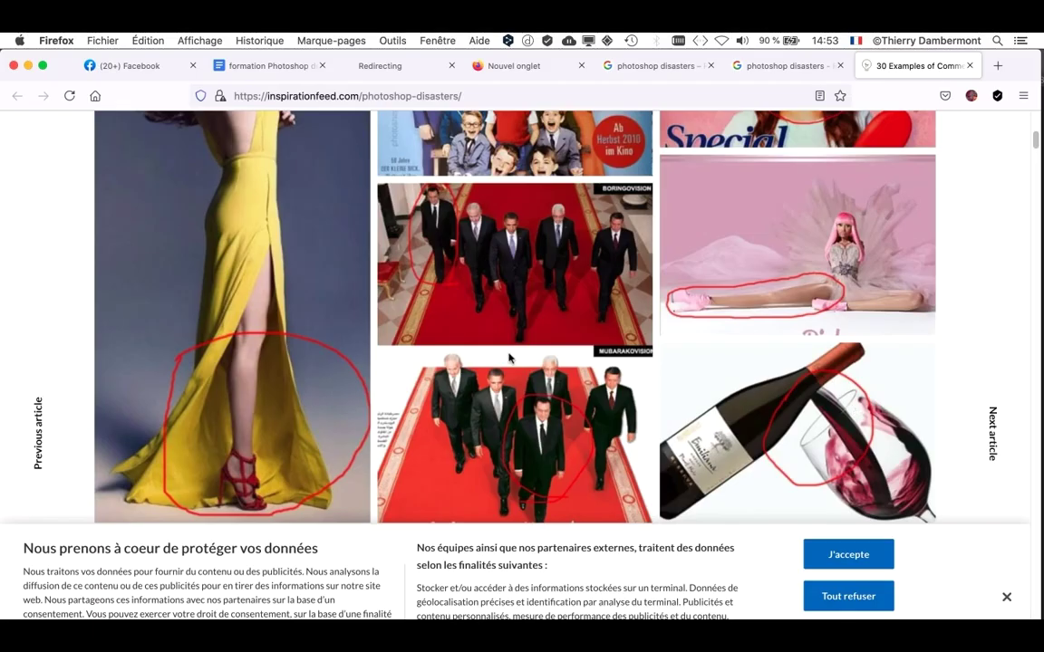
scroll(509, 358, "down", 1)
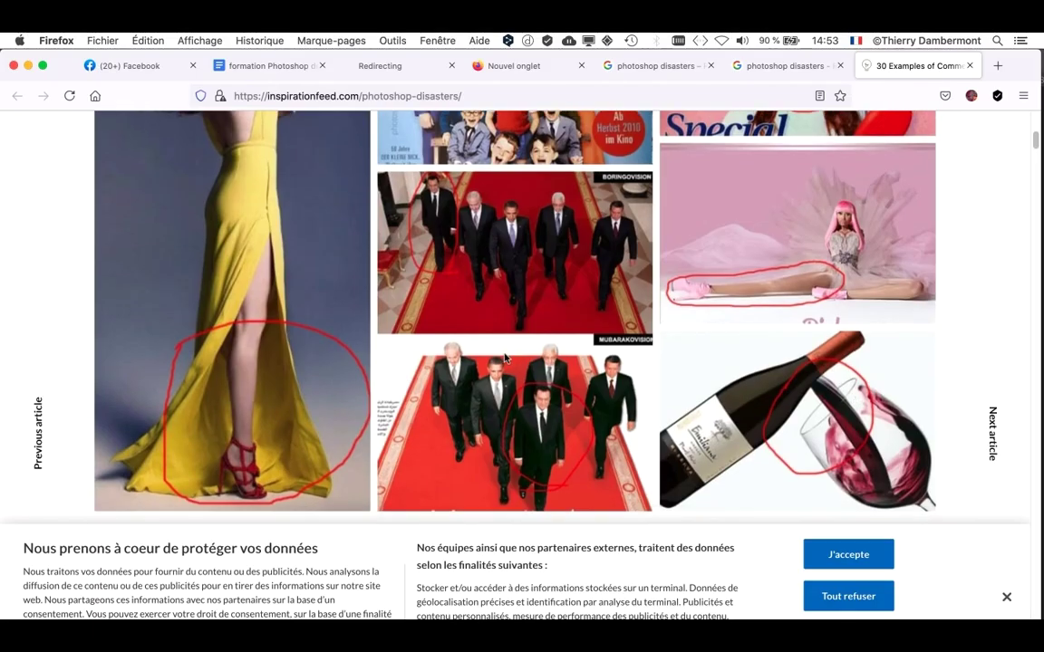
scroll(329, 384, "down", 15)
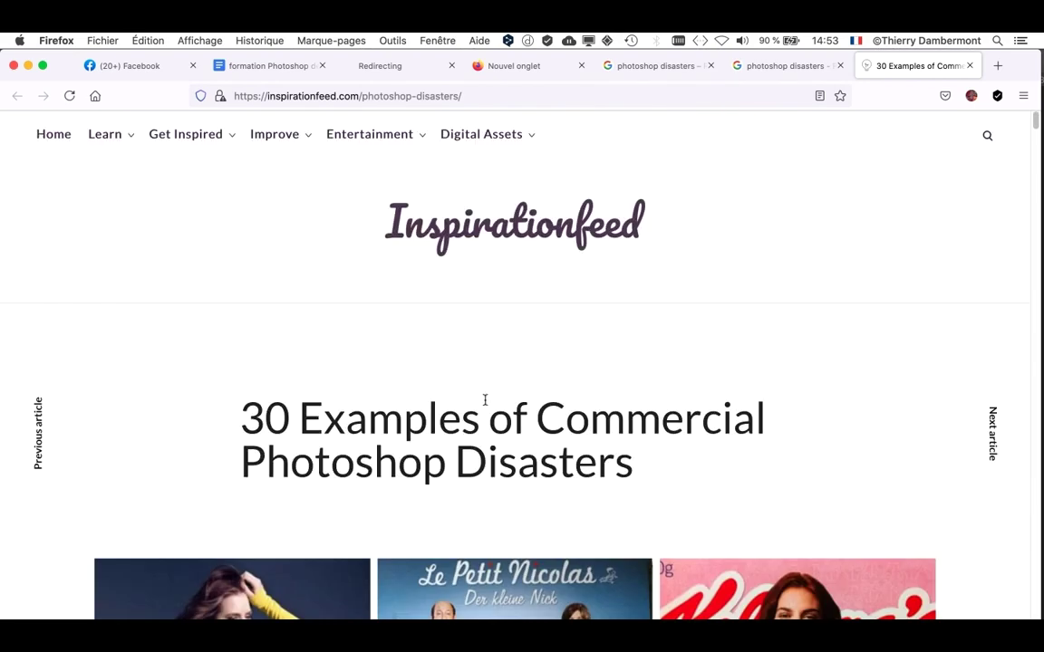
scroll(503, 401, "down", 10)
scroll(500, 399, "up", 2)
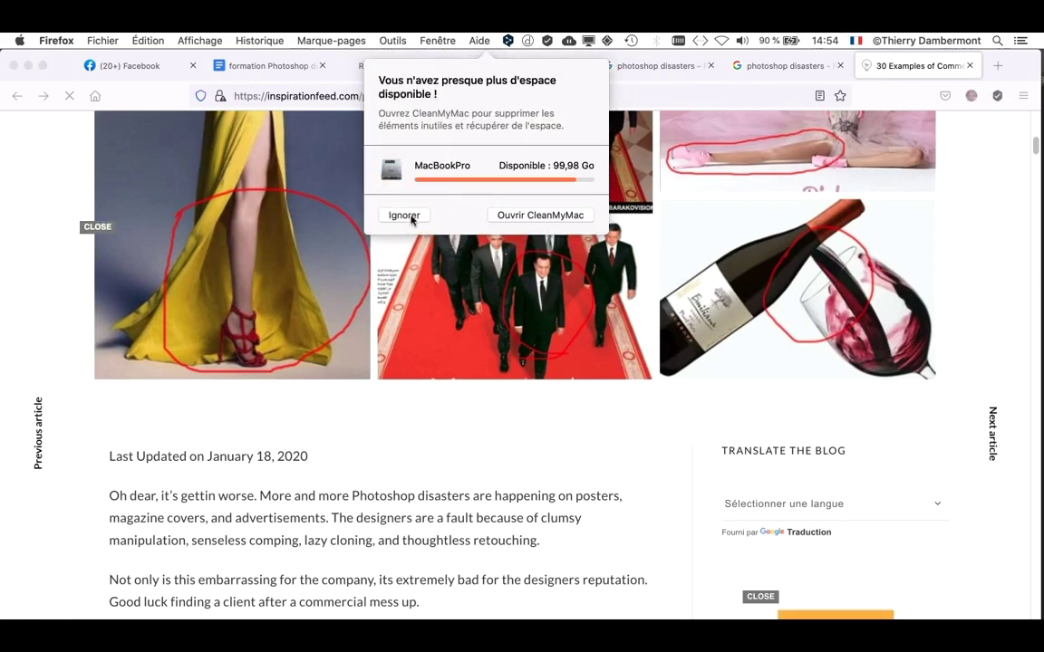
Ignore the CleanMyMac disk space alert and browse the article's individual images for compositing errors, including the ice cream cone photo.
left_click(405, 215)
scroll(559, 314, "up", 3)
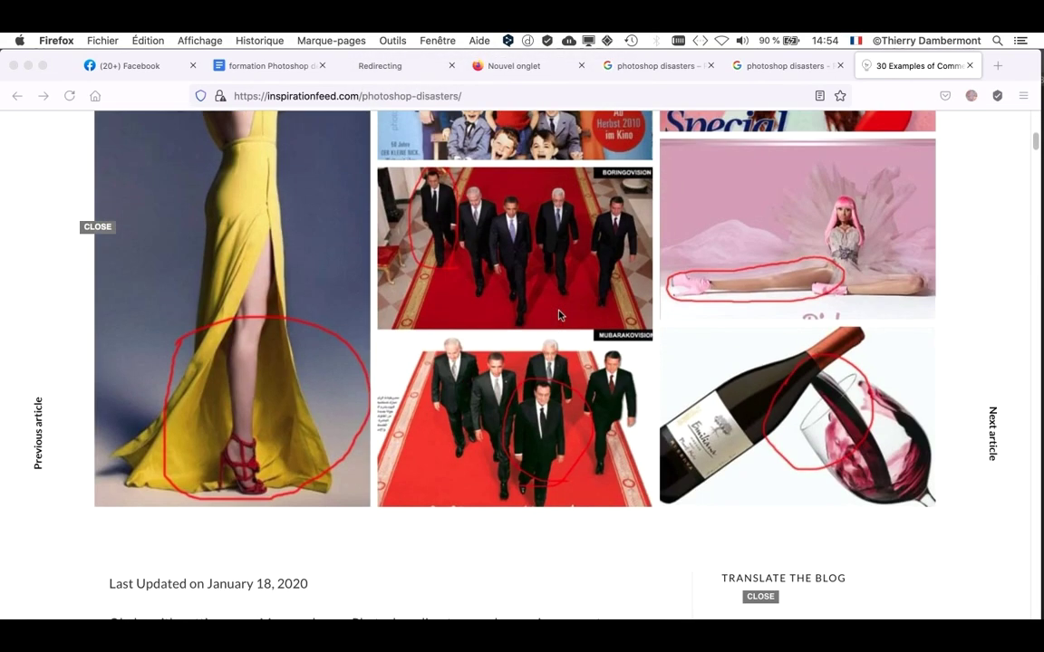
scroll(564, 317, "down", 12)
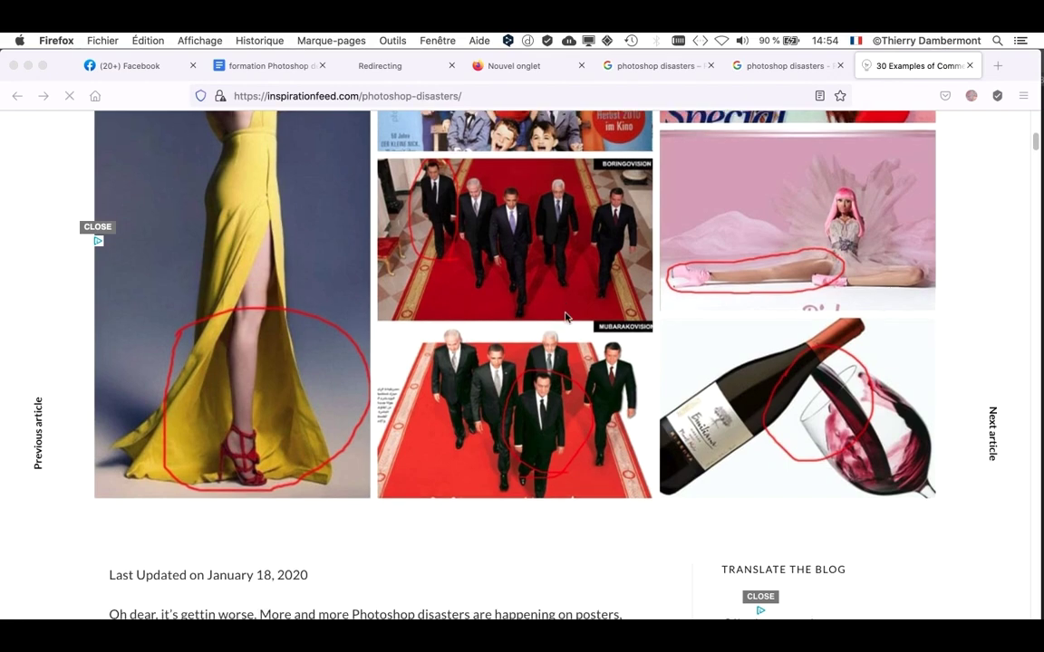
scroll(565, 318, "down", 10)
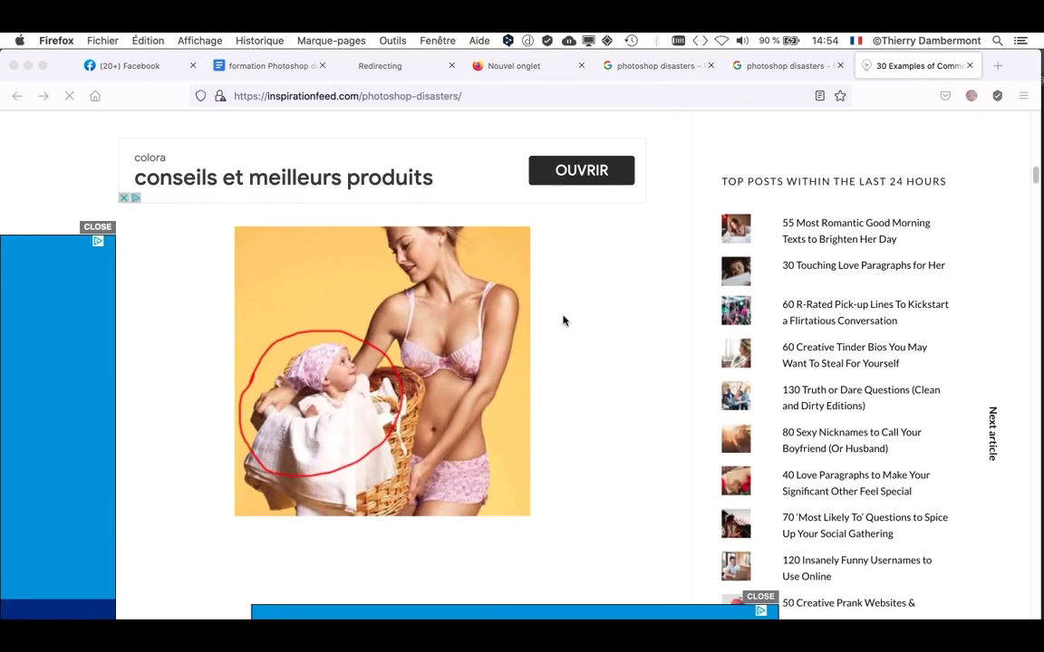
scroll(562, 319, "down", 6)
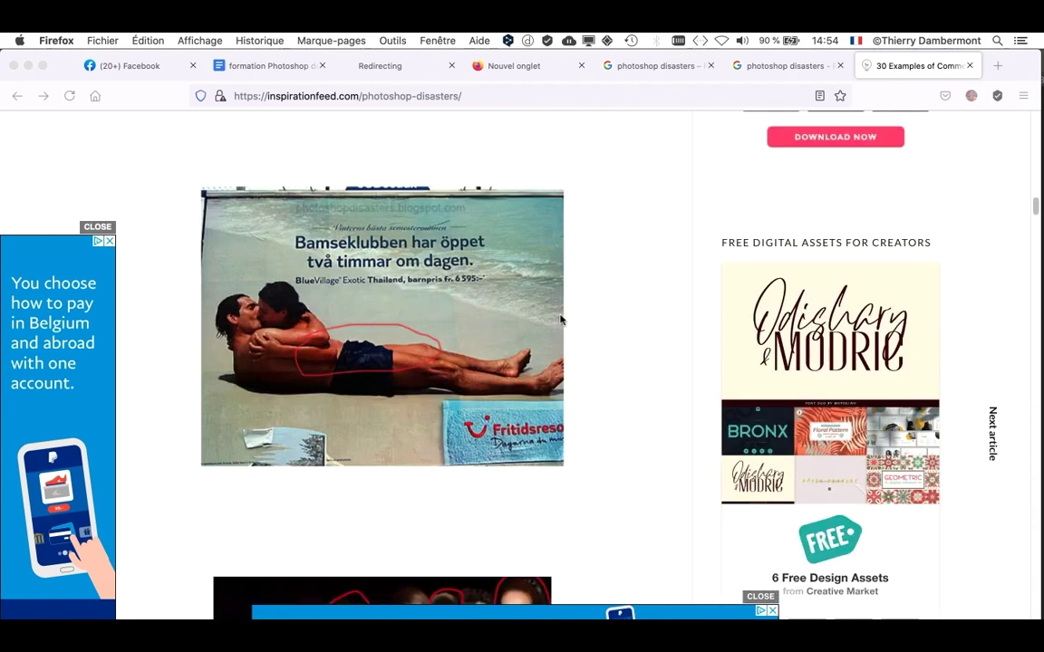
scroll(560, 319, "down", 1)
scroll(560, 319, "down", 5)
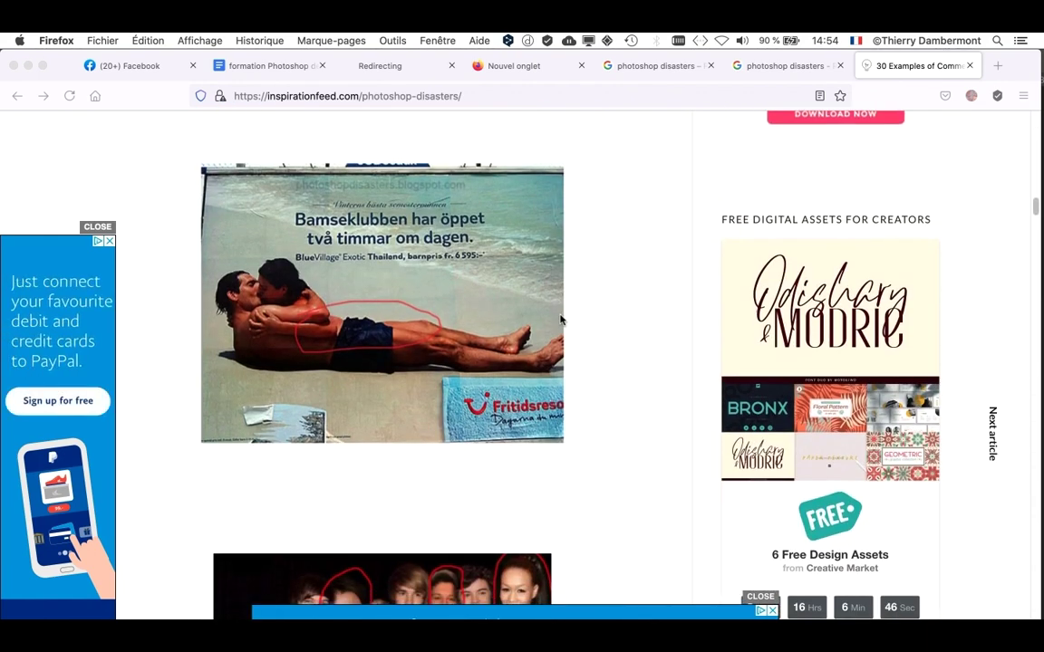
scroll(561, 319, "down", 15)
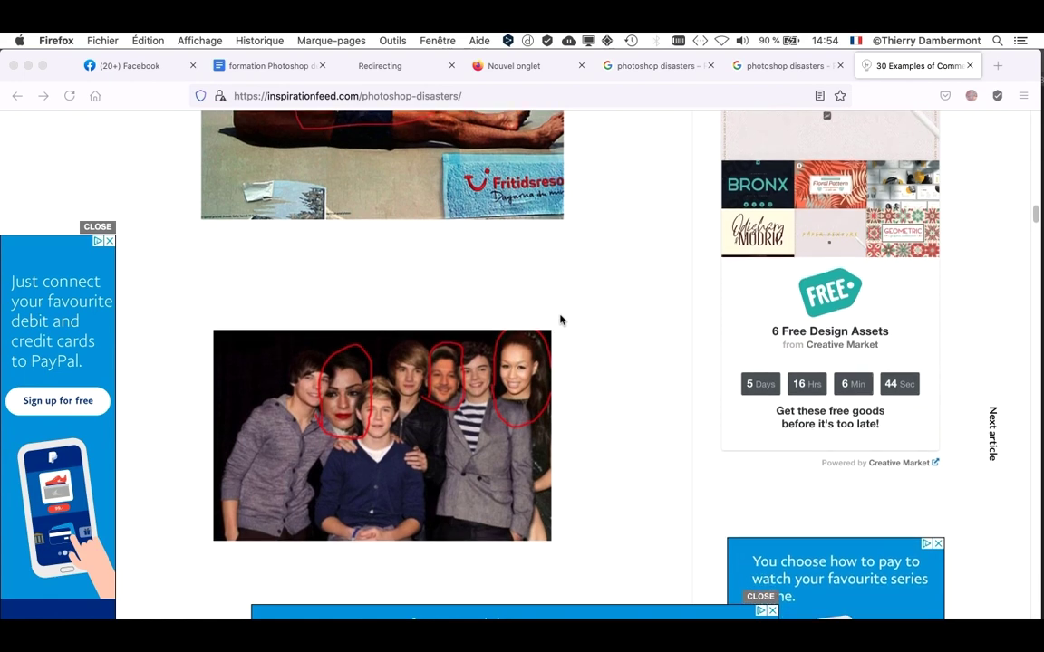
scroll(560, 319, "down", 3)
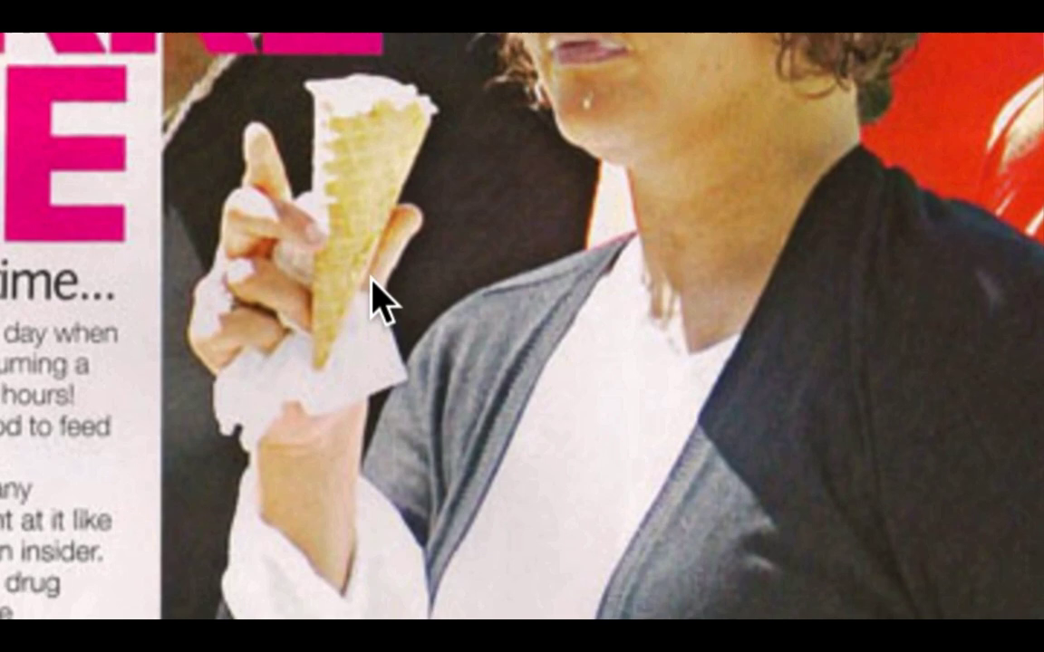
scroll(372, 291, "down", 5)
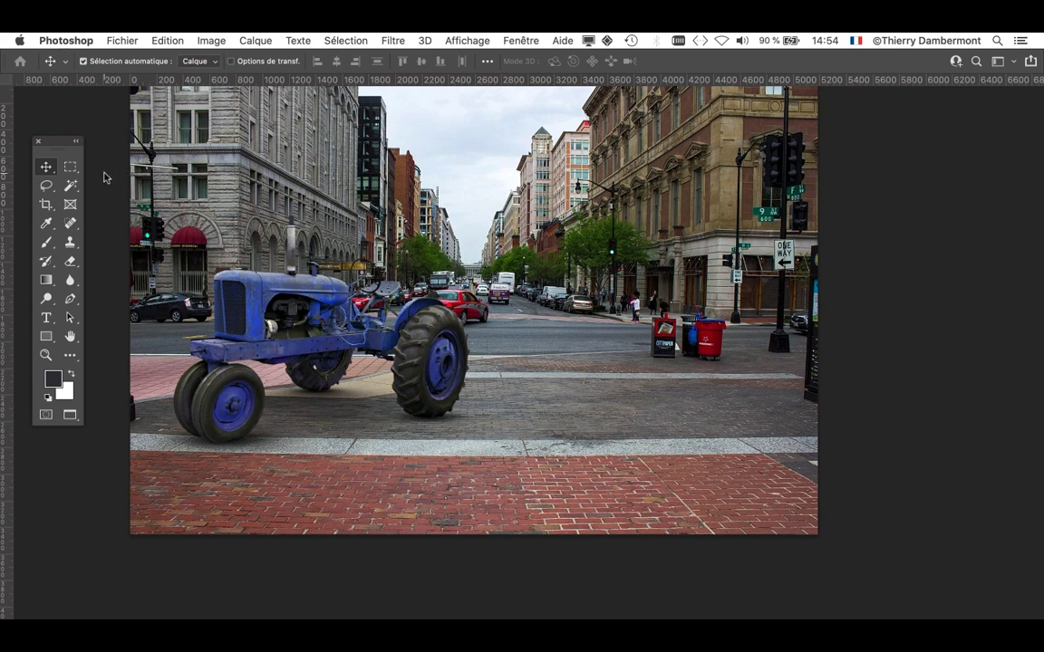
Switch back to Photoshop, show the Layers panel and place it over the upper part of the street composite.
scroll(444, 379, "up", 2)
scroll(441, 376, "up", 2)
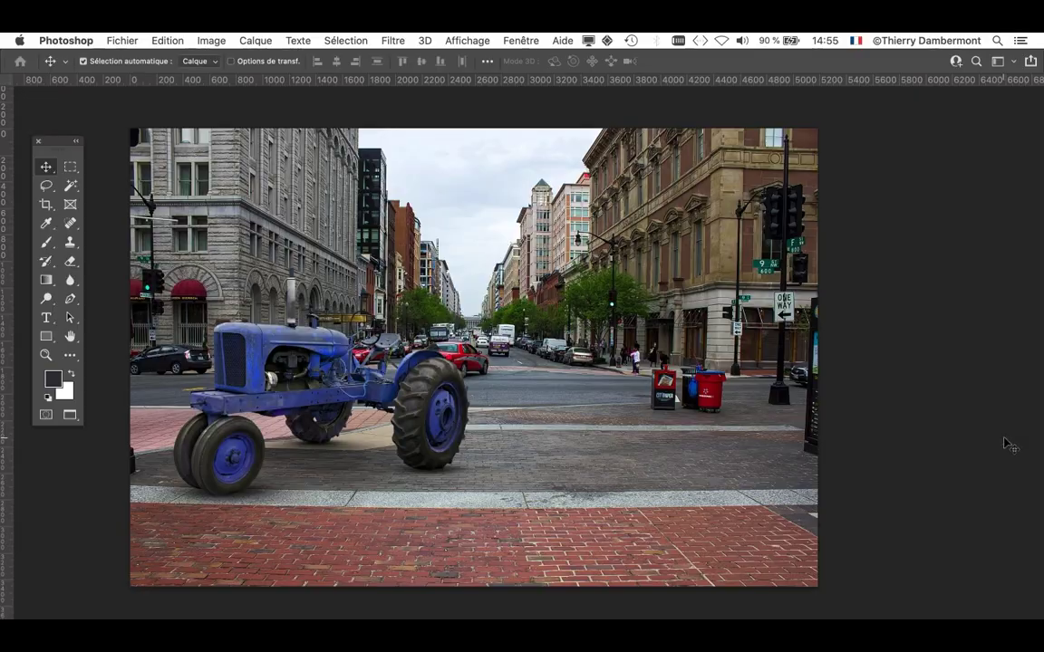
left_click(519, 40)
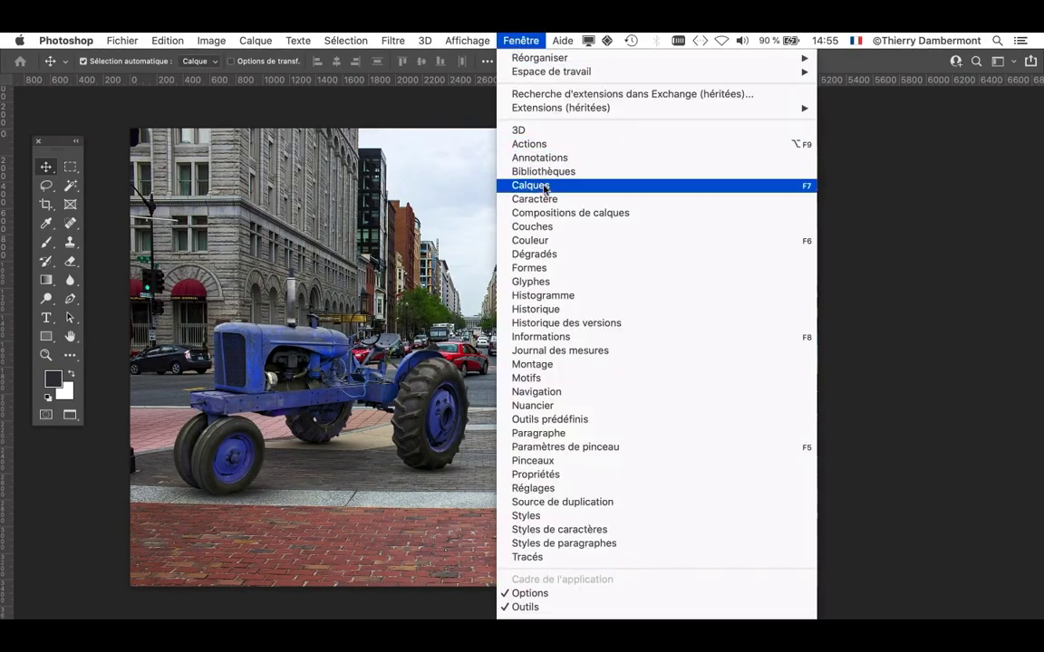
left_click(494, 182)
left_click_drag(786, 107, 659, 59)
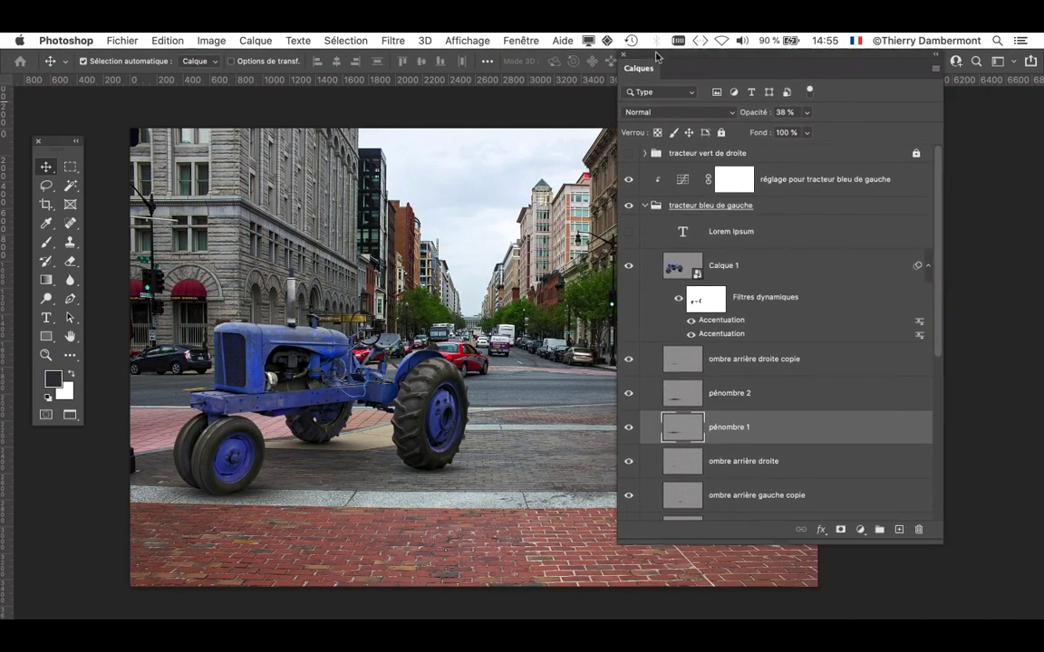
Collapse the tracteur bleu de gauche group and add a white layer mask to the netteté de devant layer.
left_click(649, 204)
left_click(693, 270)
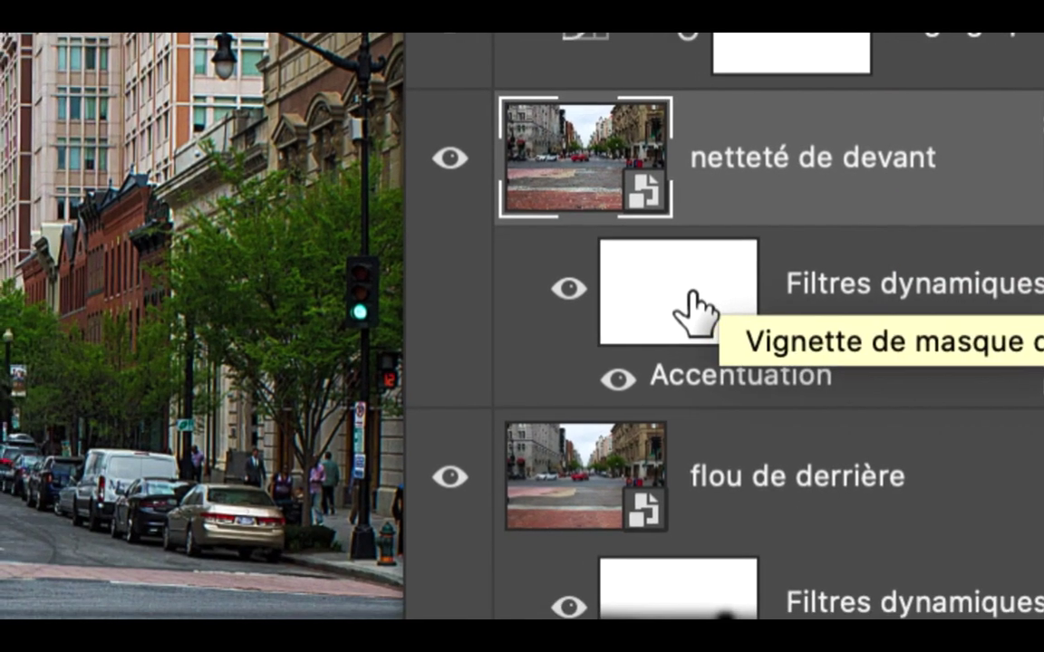
left_click(525, 406)
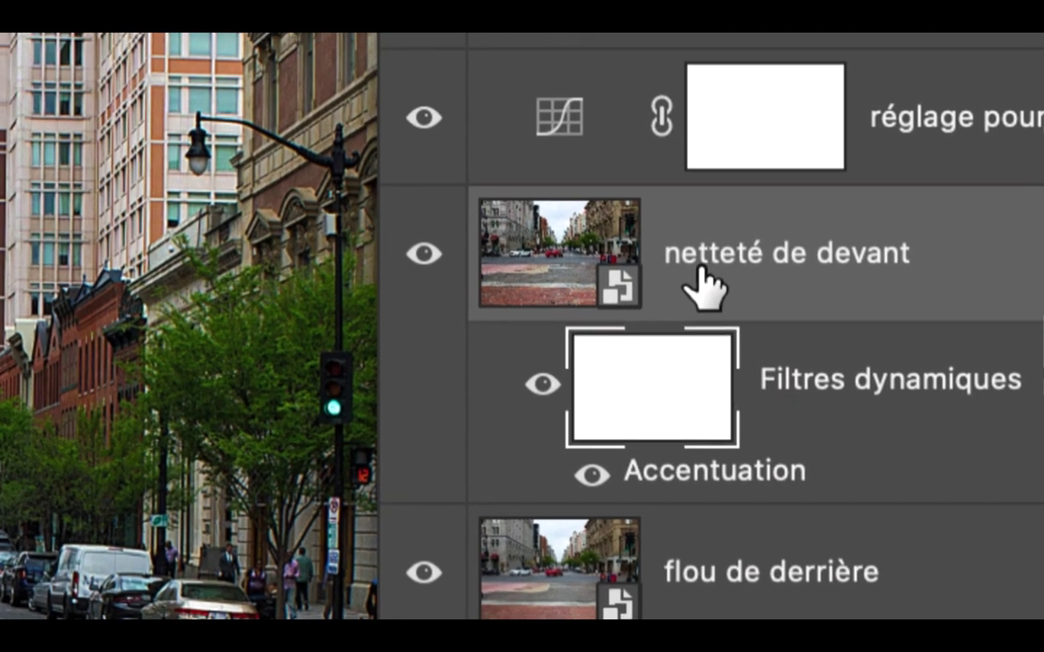
left_click(742, 196)
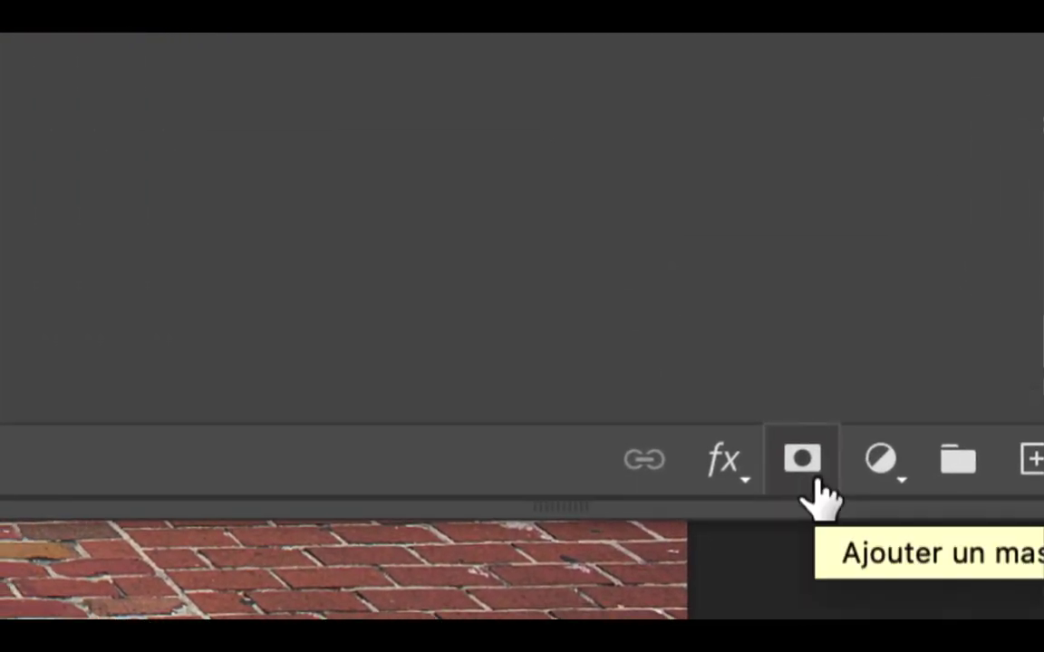
mouse_move(815, 482)
left_mouse_down()
mouse_move(815, 357)
mouse_move(813, 476)
left_mouse_up()
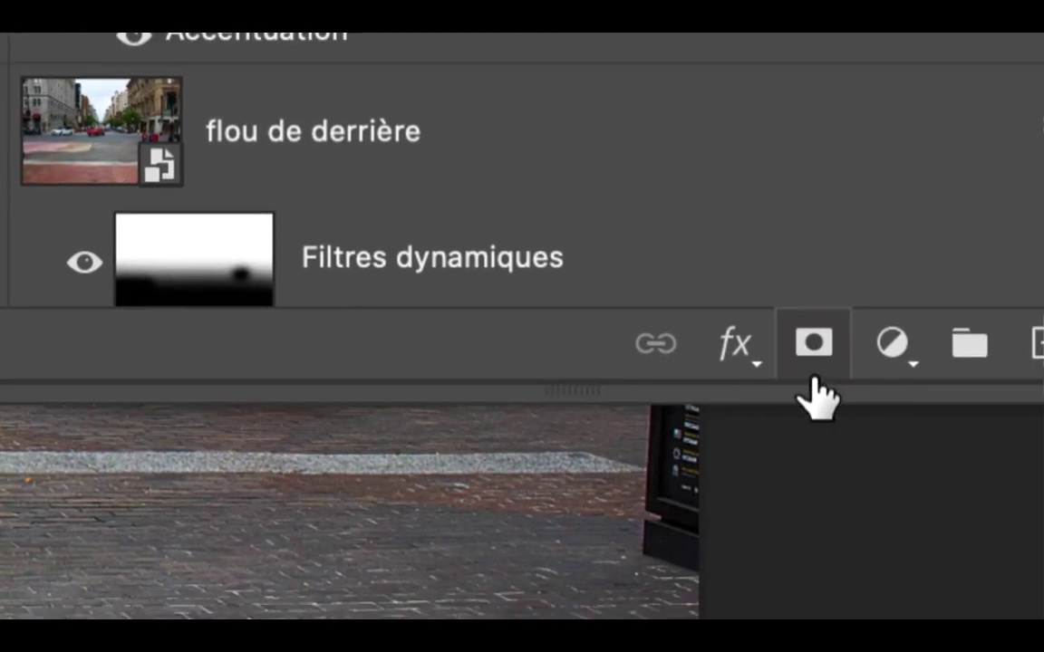
mouse_move(813, 413)
left_mouse_down()
mouse_move(812, 580)
mouse_move(813, 395)
left_mouse_up()
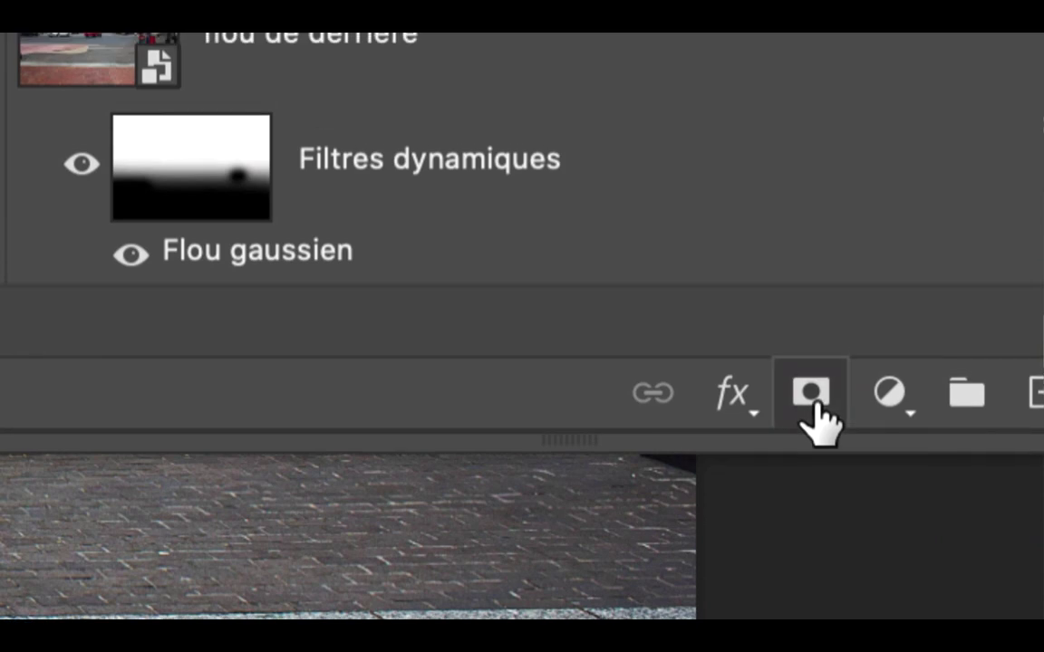
left_click(812, 395)
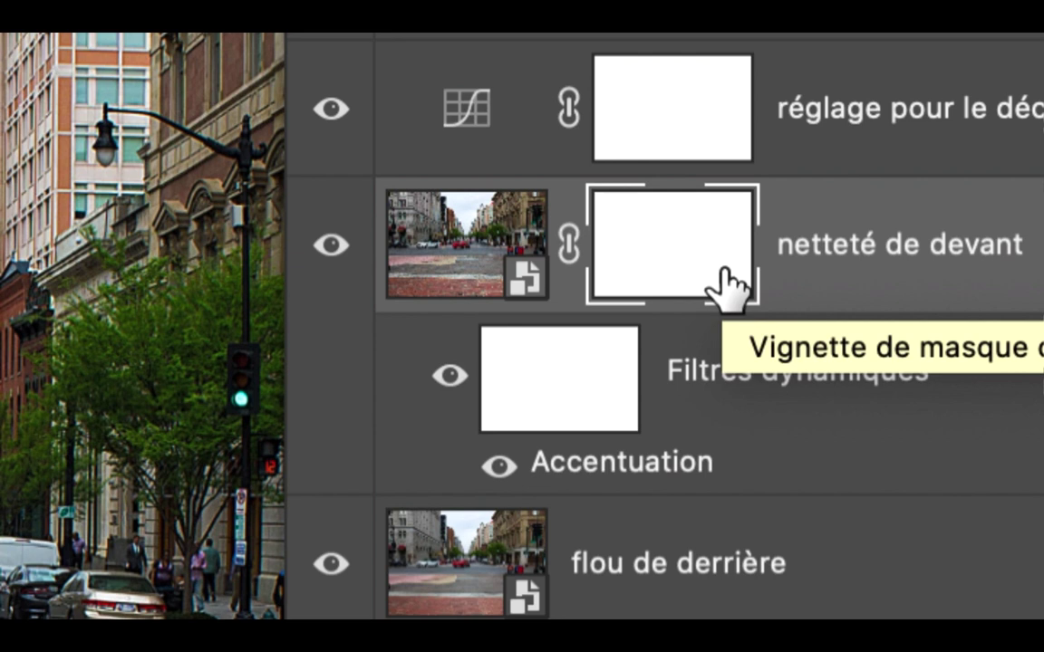
Alternate between the netteté de devant layer's image and its layer mask, ending with the mask active.
left_click_drag(724, 281, 733, 280)
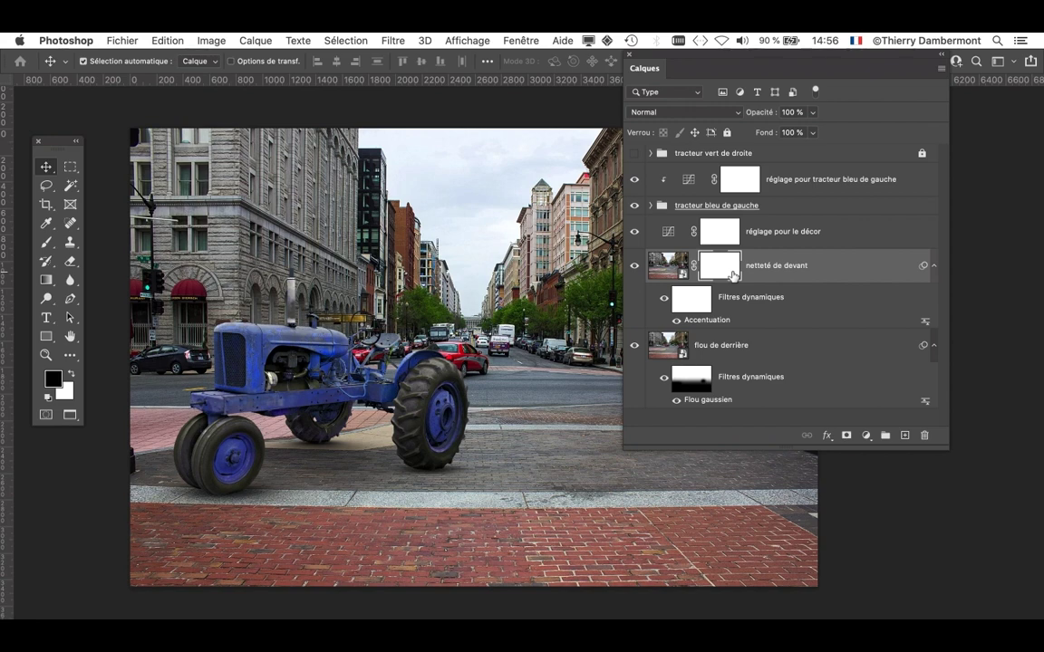
left_click_drag(732, 275, 733, 277)
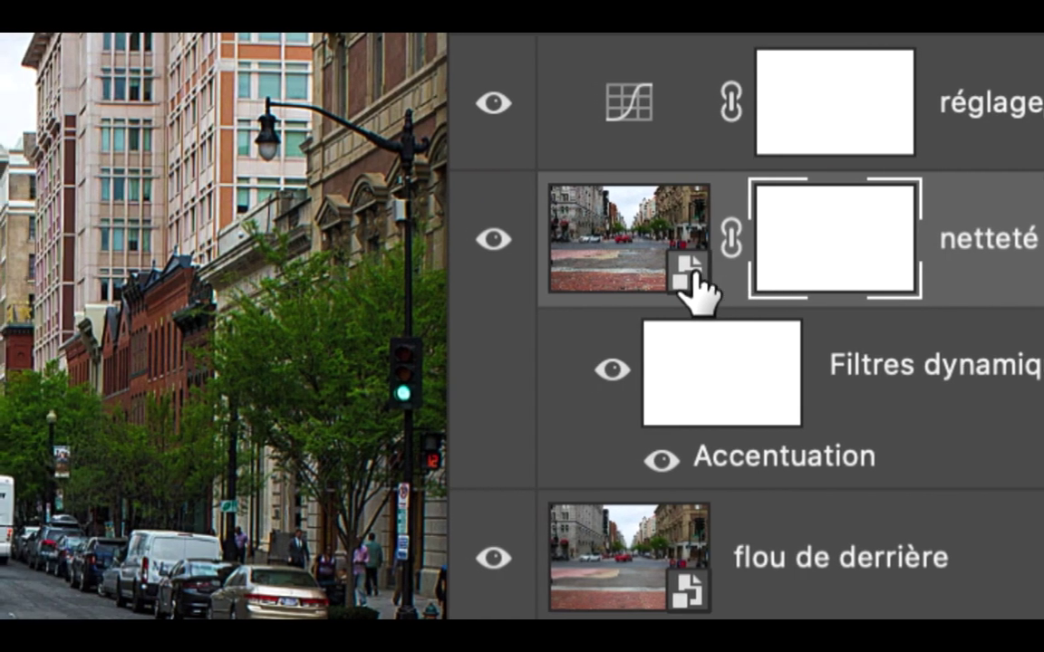
left_click(570, 276)
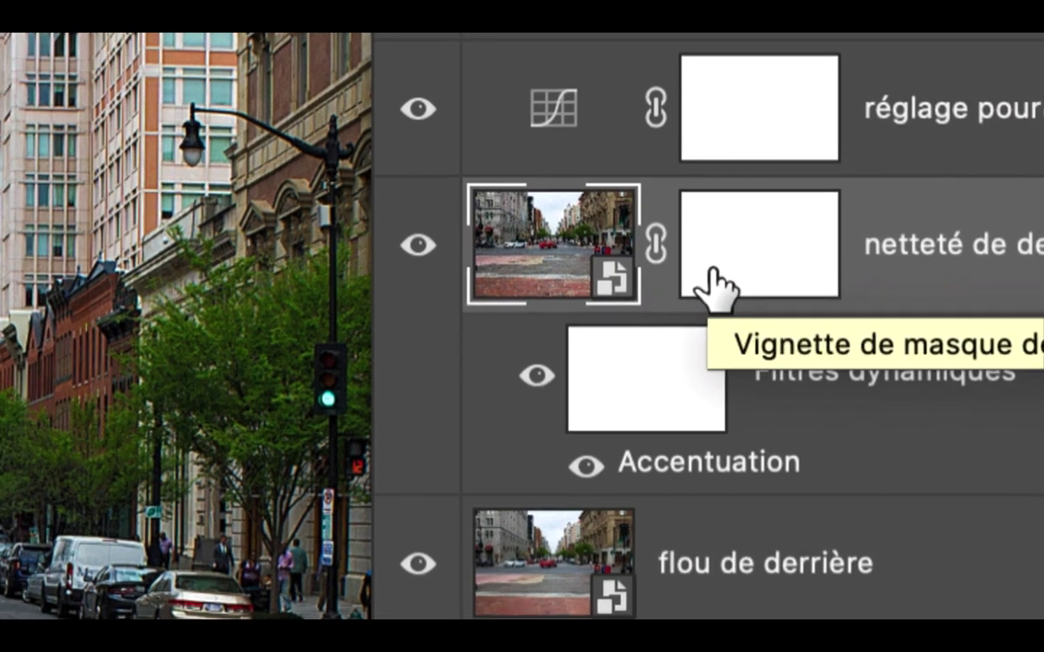
left_click(817, 303)
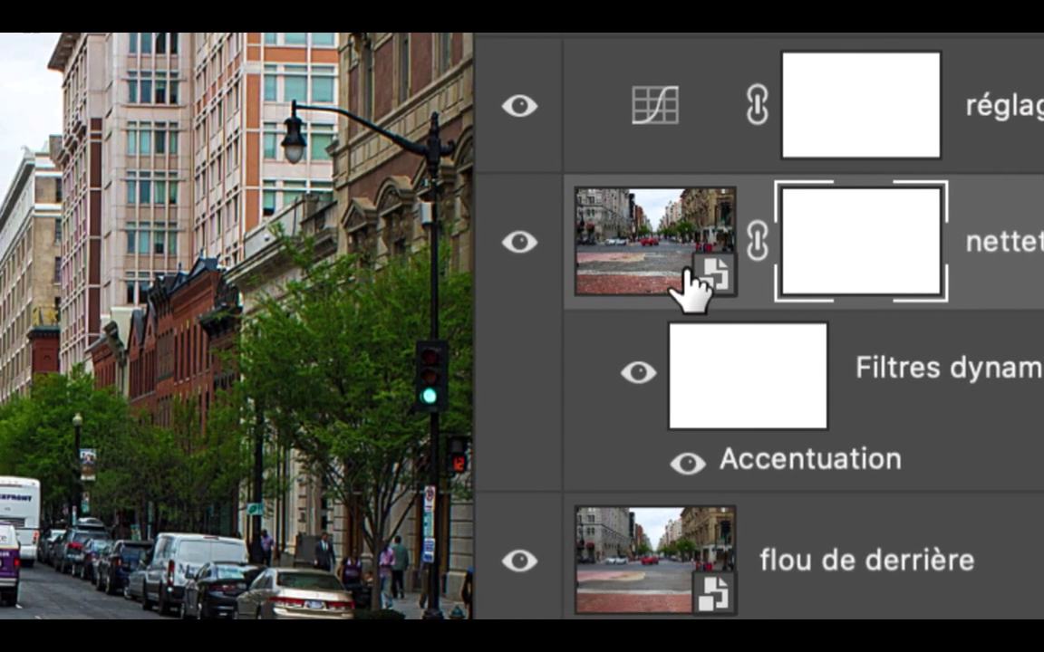
left_click(581, 284)
left_click(715, 288)
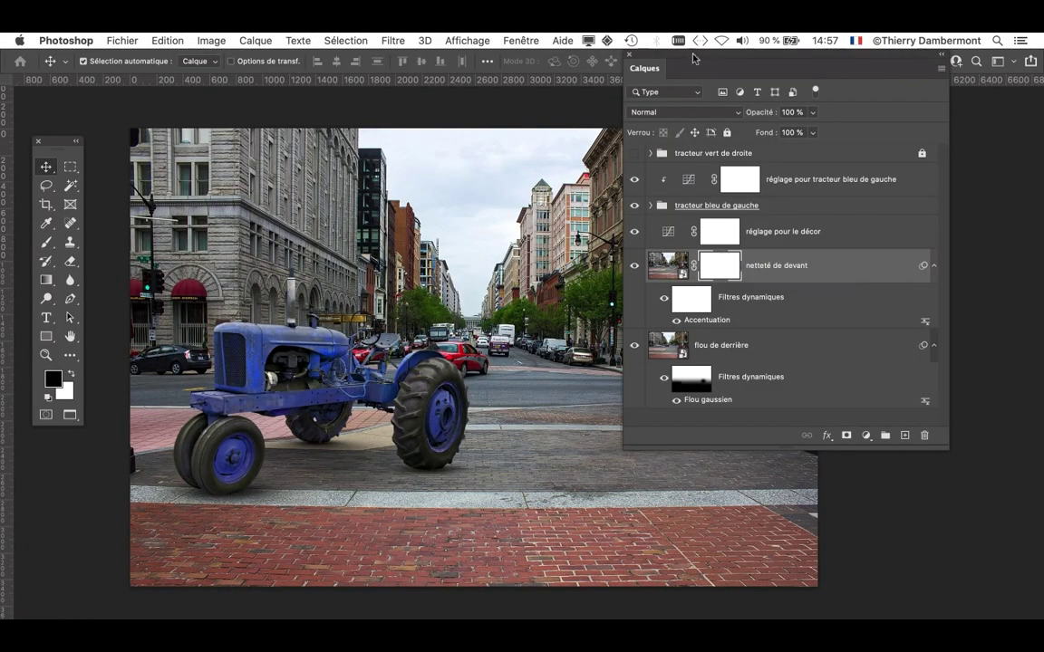
Move the Layers panel aside and paint the netteté de devant mask black over the upper background with a 1623-pixel soft brush.
left_click_drag(680, 60, 840, 104)
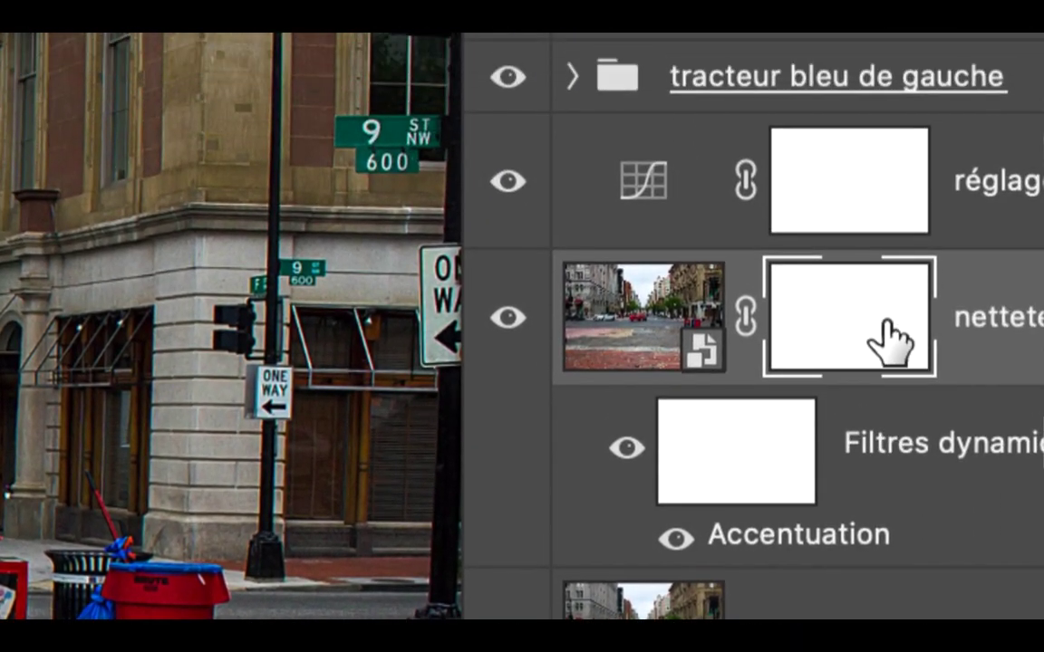
left_click_drag(1040, 303, 1040, 295)
left_click_drag(886, 337, 532, 221)
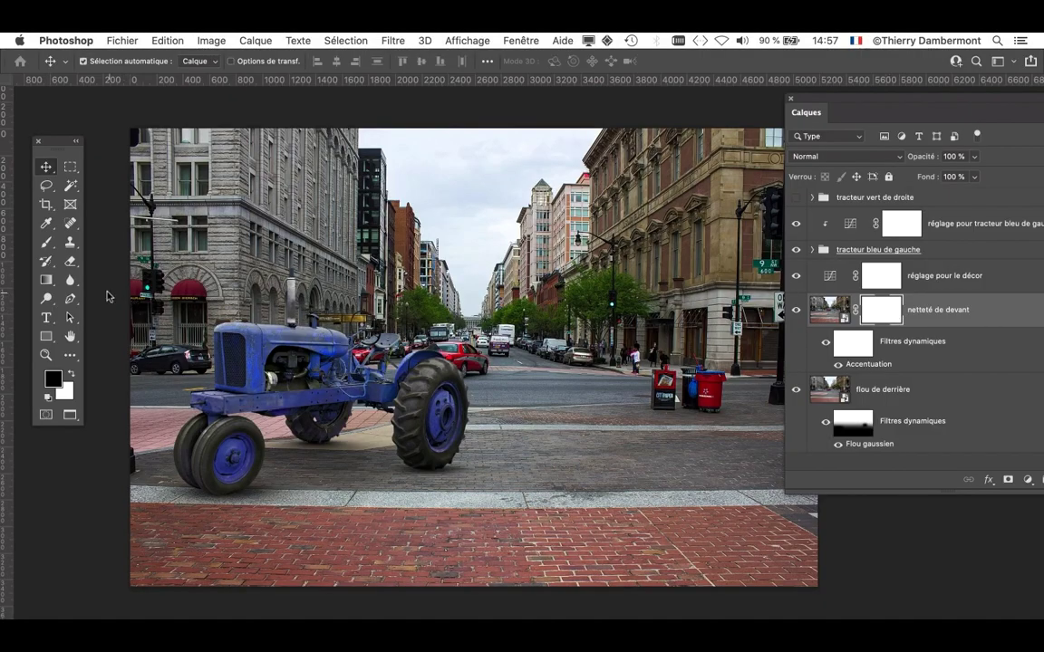
left_click(50, 244)
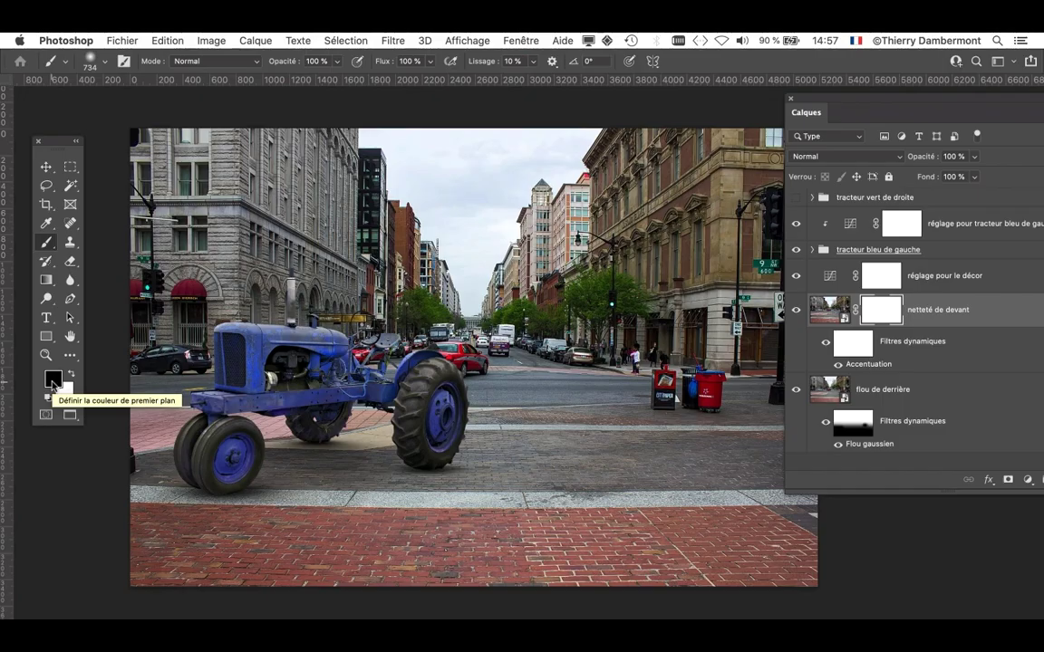
mouse_move(274, 290)
left_mouse_down()
mouse_move(329, 290)
mouse_move(362, 272)
left_mouse_up()
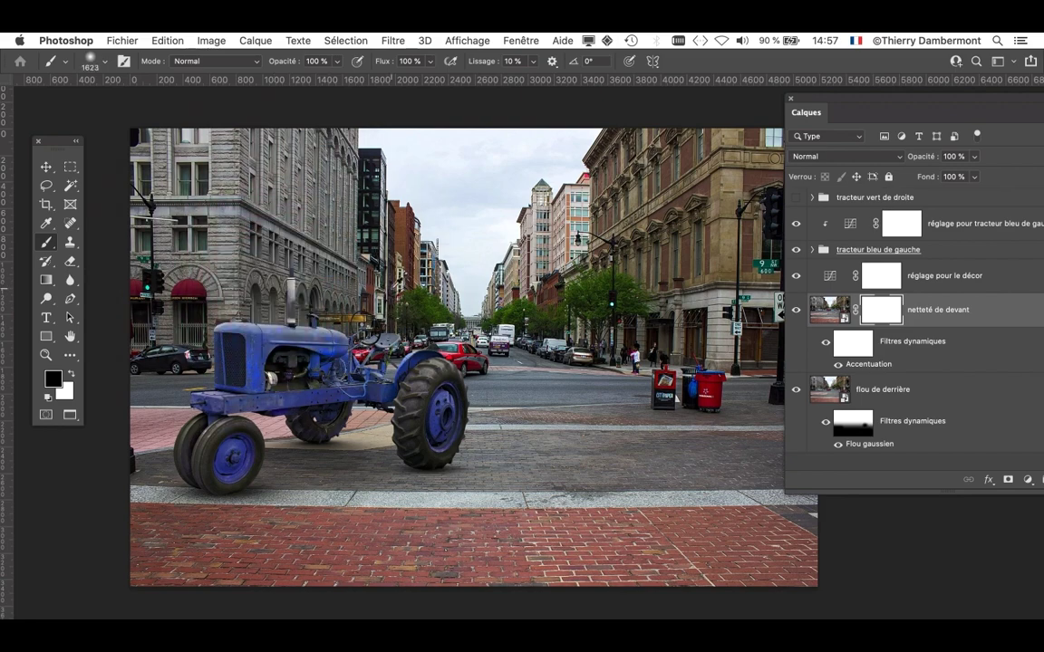
scroll(391, 290, "down", 3)
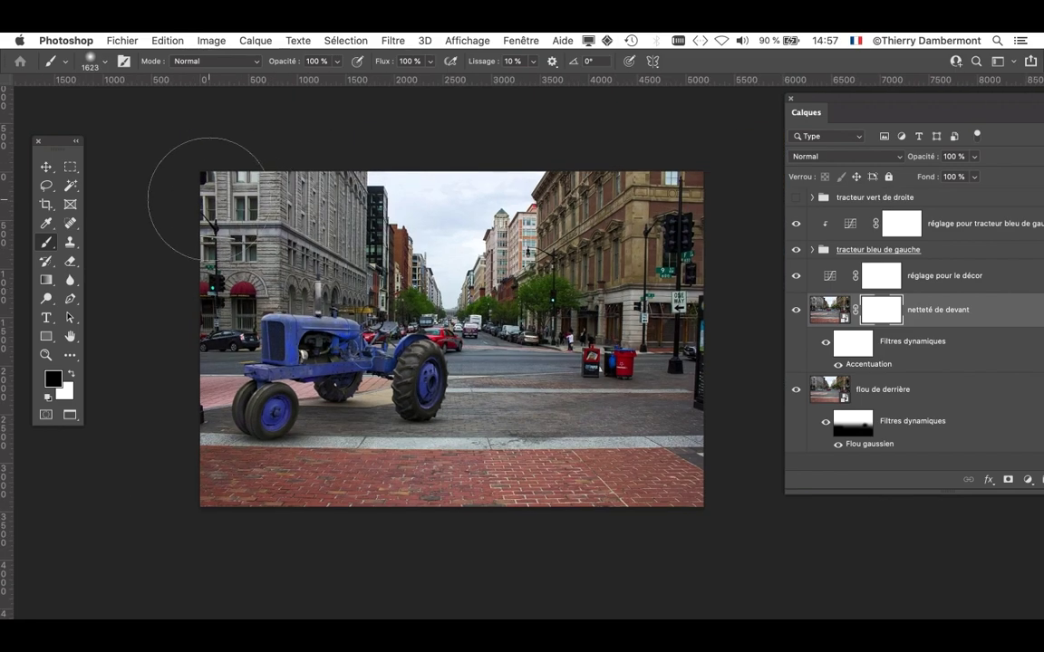
mouse_move(189, 249)
left_mouse_down()
mouse_move(409, 288)
mouse_move(748, 308)
mouse_move(675, 285)
left_mouse_up()
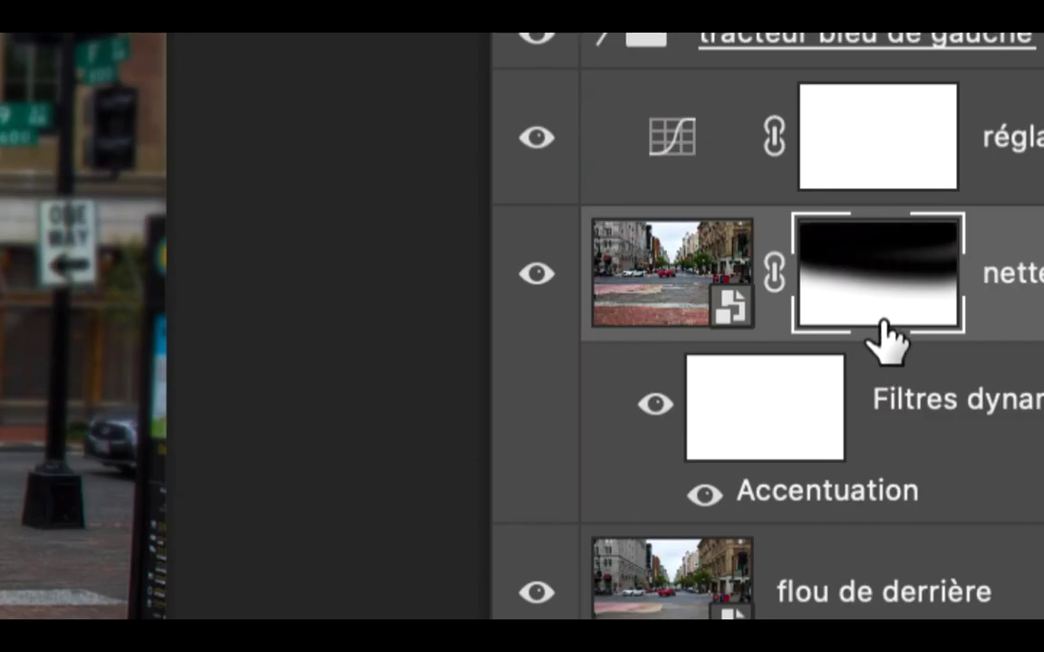
Compare the composite with the flou de derrière layer hidden and shown, ending with the layer visible.
left_click(884, 335)
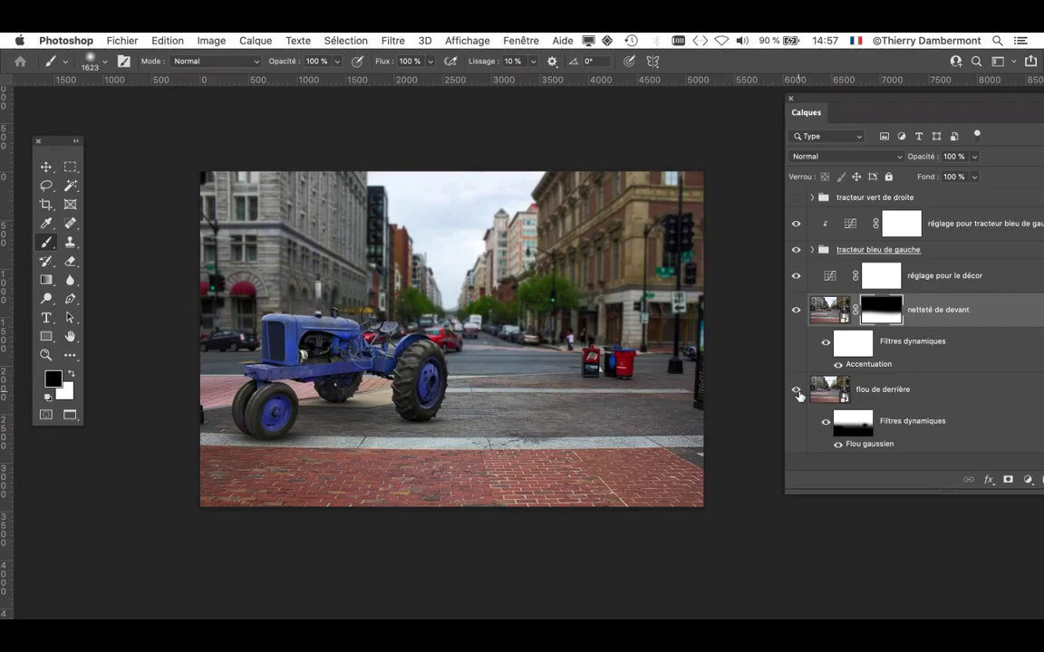
left_click(797, 392)
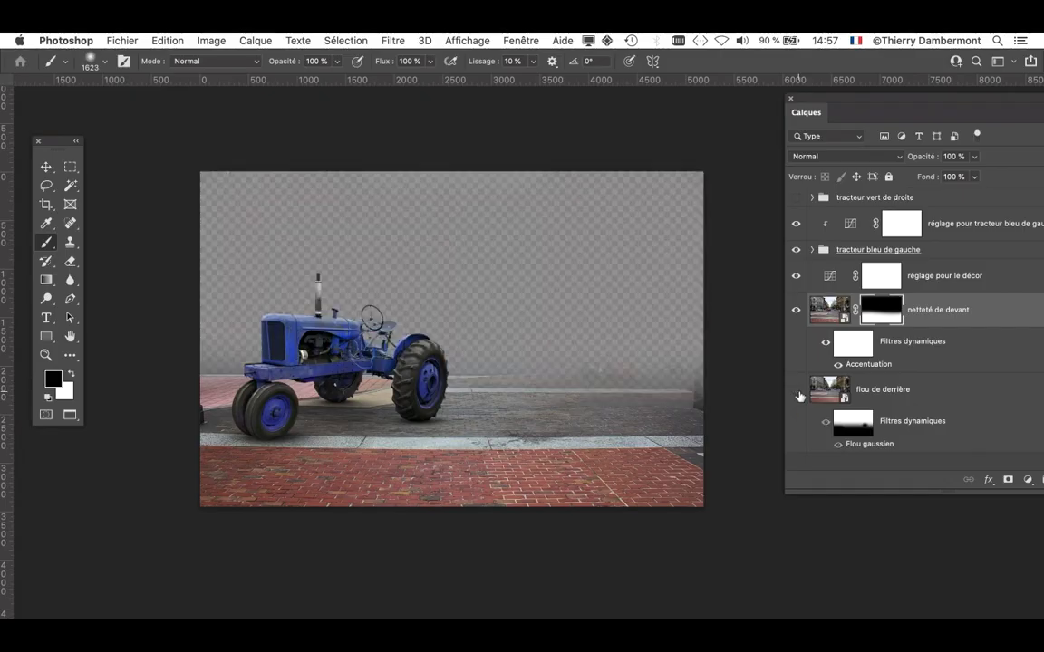
left_click(796, 392)
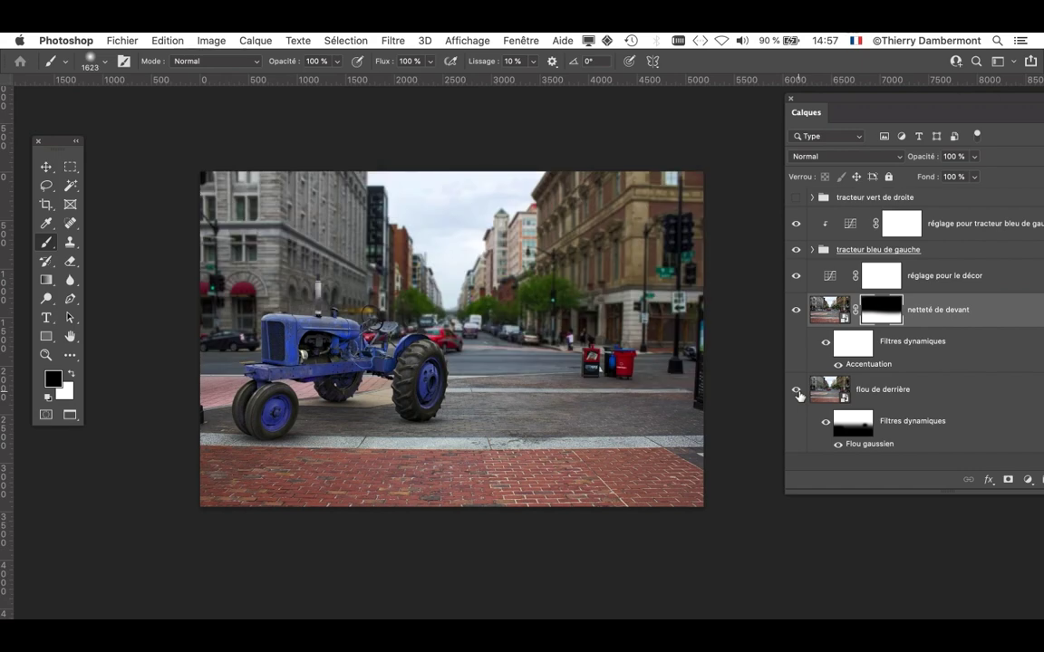
left_click(796, 392)
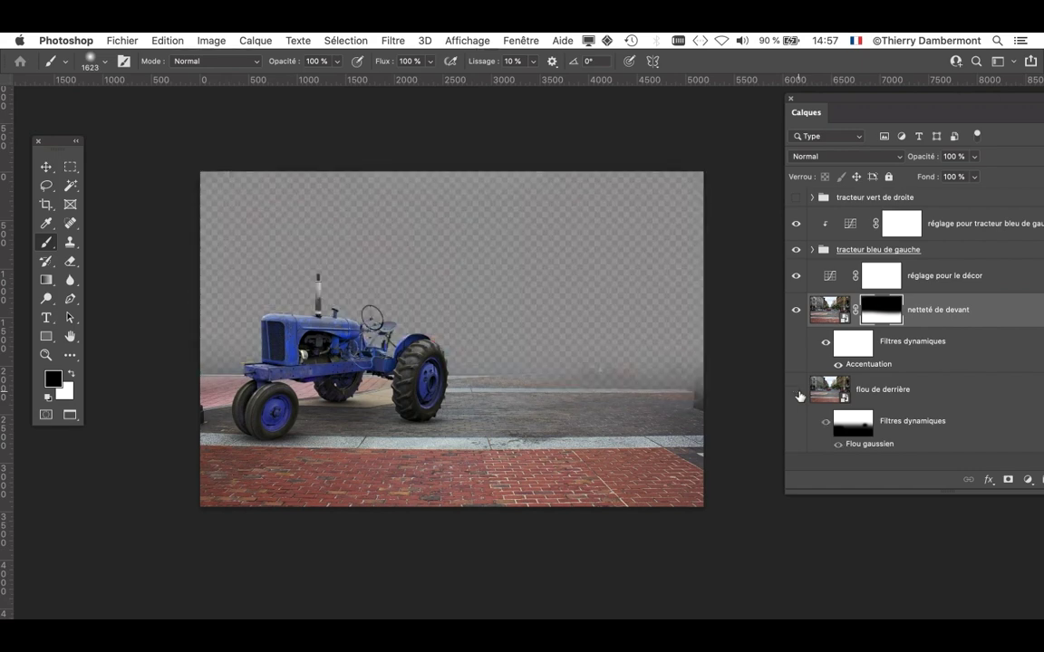
left_click(796, 391)
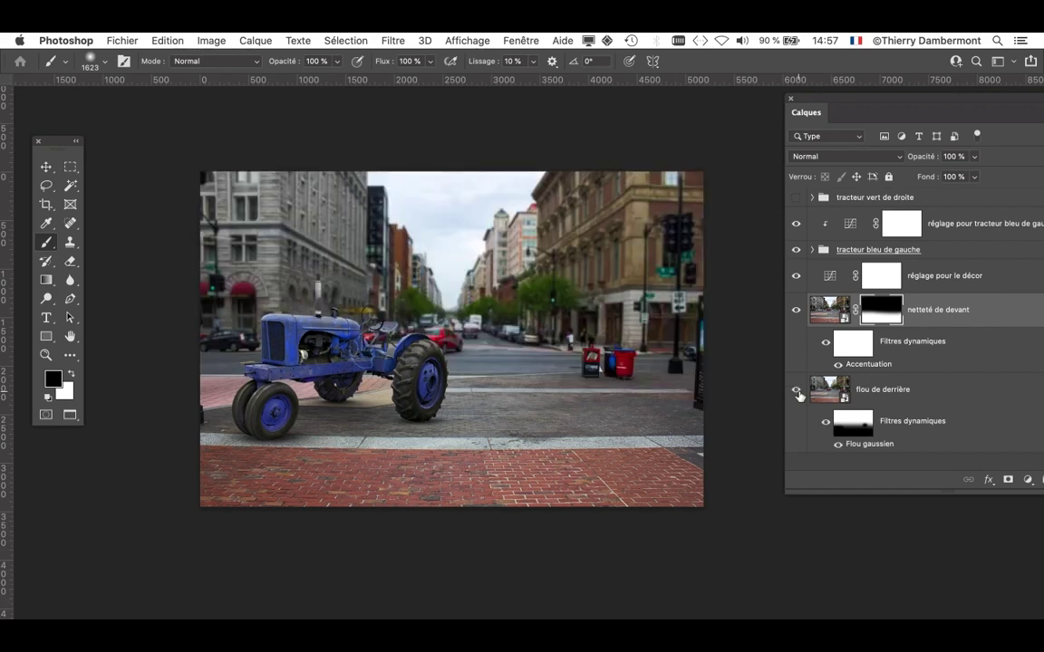
Check the Gaussian Blur smart filter settings on the flou de derrière layer and accept the 3.7-pixel radius.
left_click(858, 445)
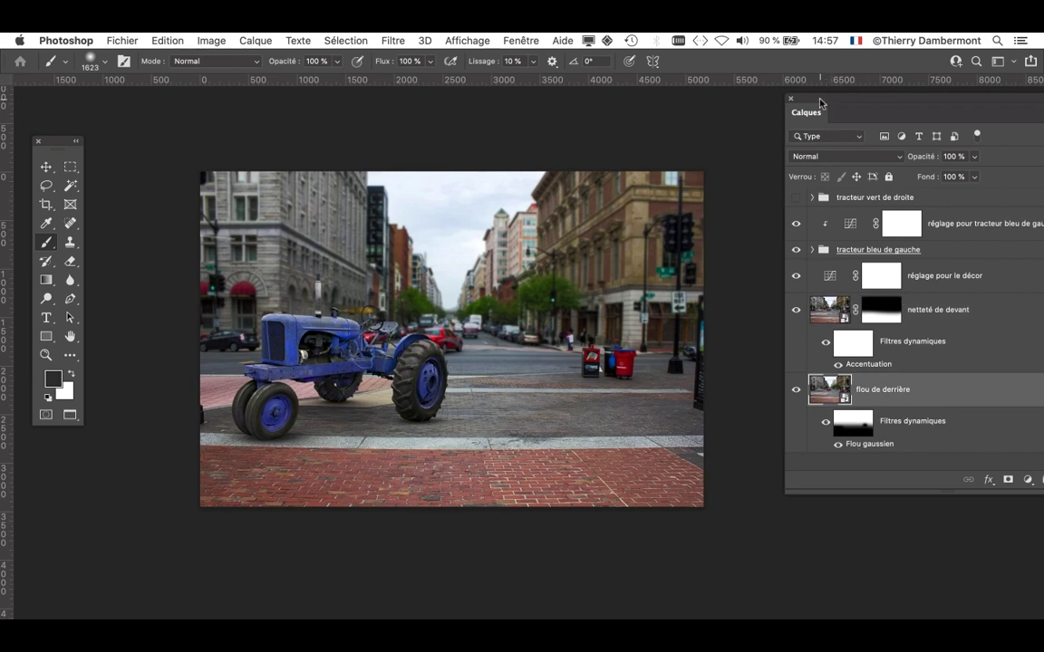
left_click_drag(820, 102, 670, 91)
scroll(511, 280, "up", 3)
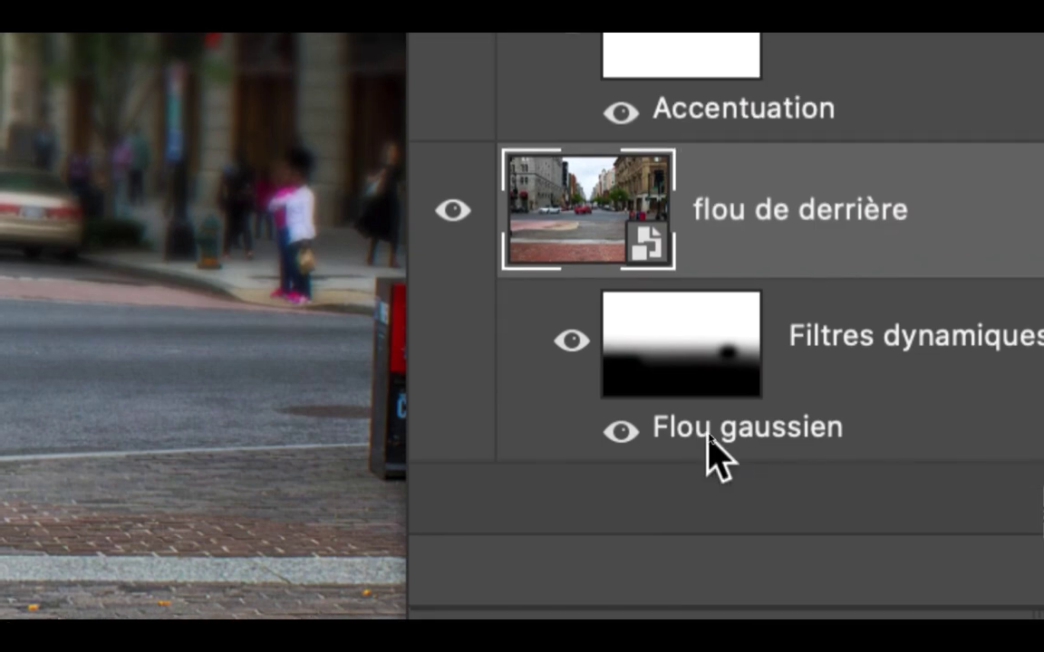
double_click(707, 435)
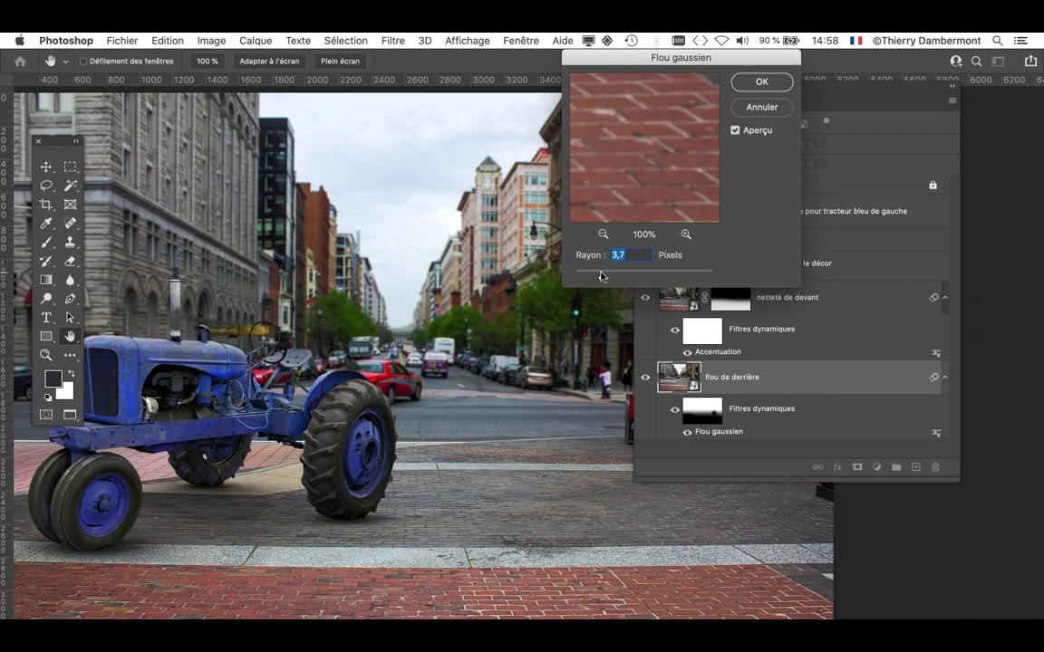
left_click(762, 82)
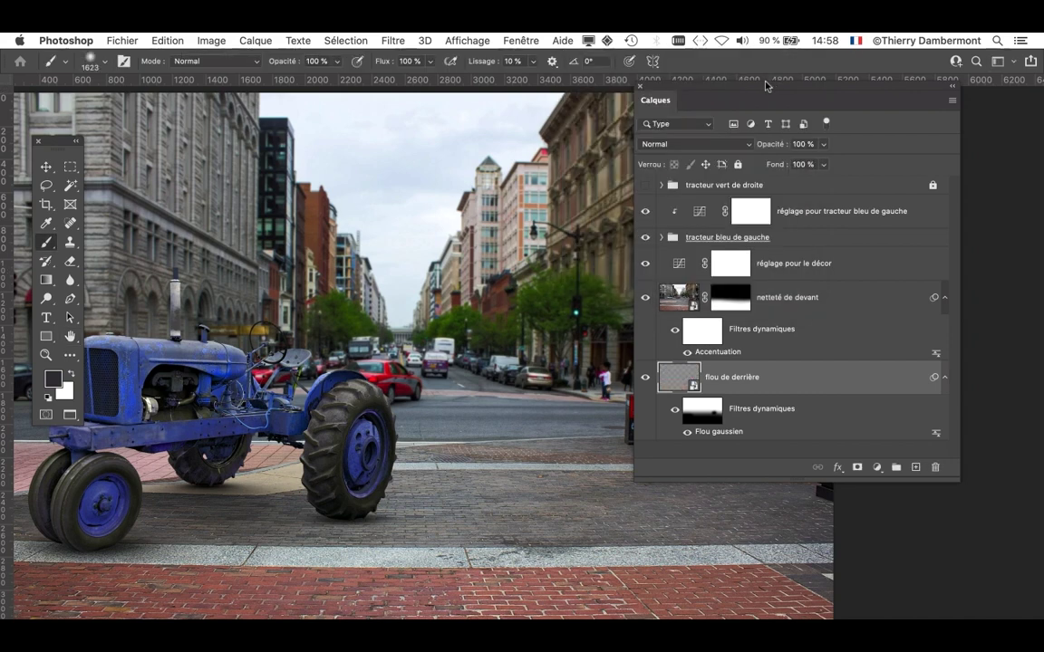
Move the Layers panel clear of the composite and save the document.
left_click_drag(693, 88, 856, 104)
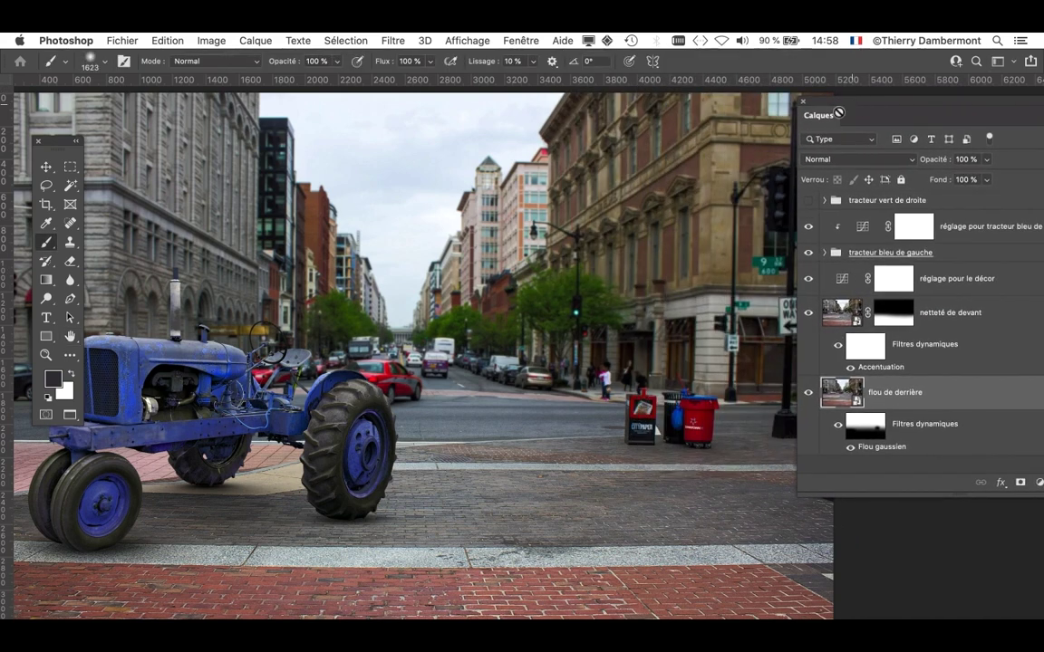
key("super+minus")
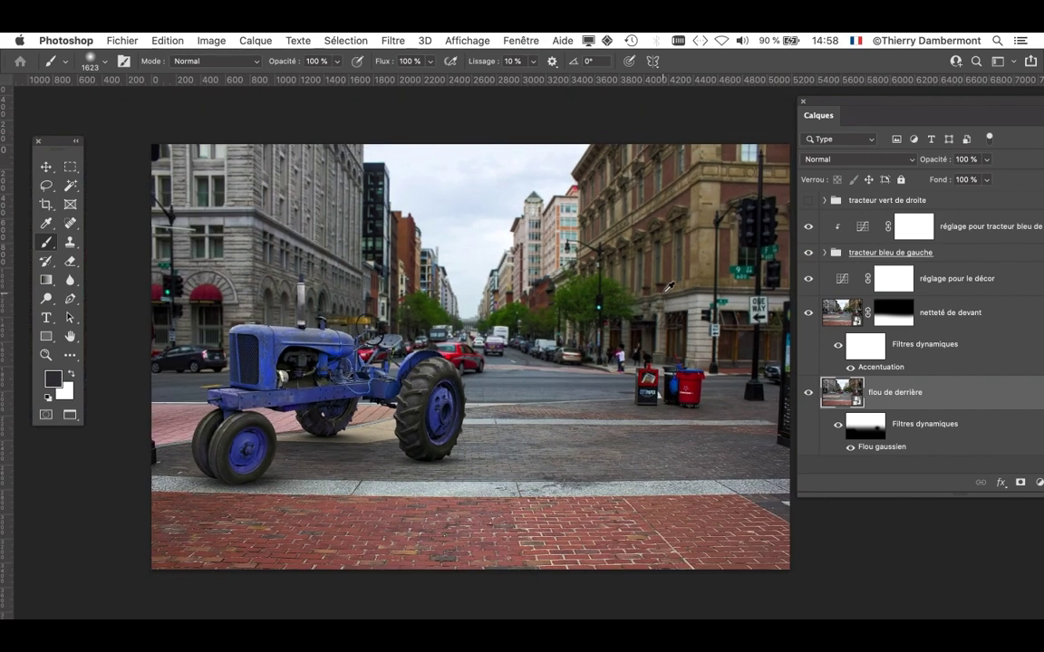
left_click(119, 41)
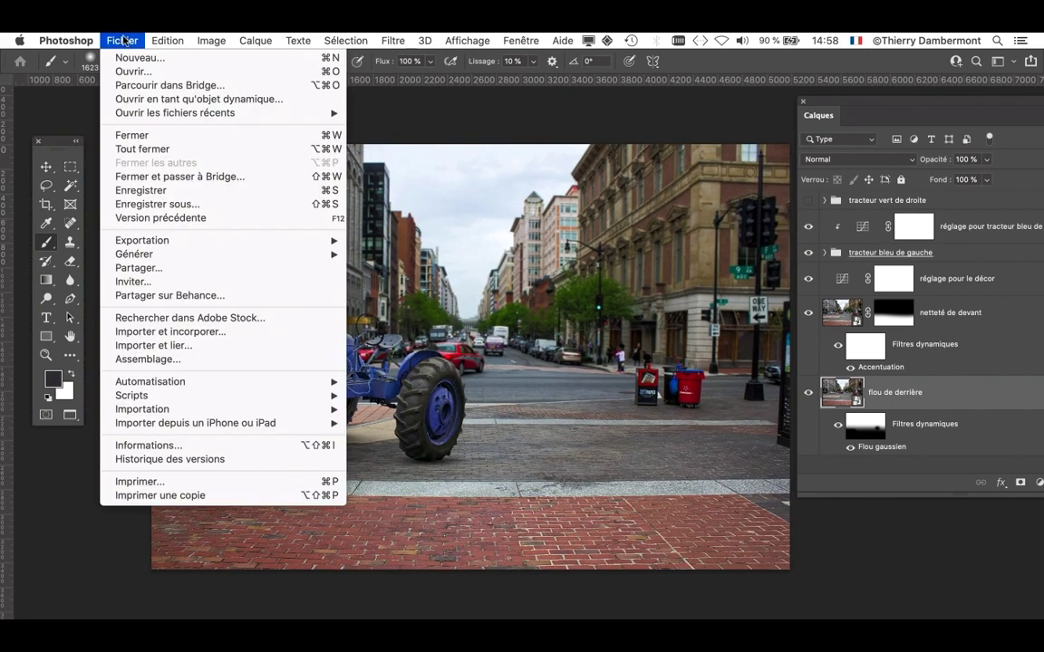
left_click(175, 190)
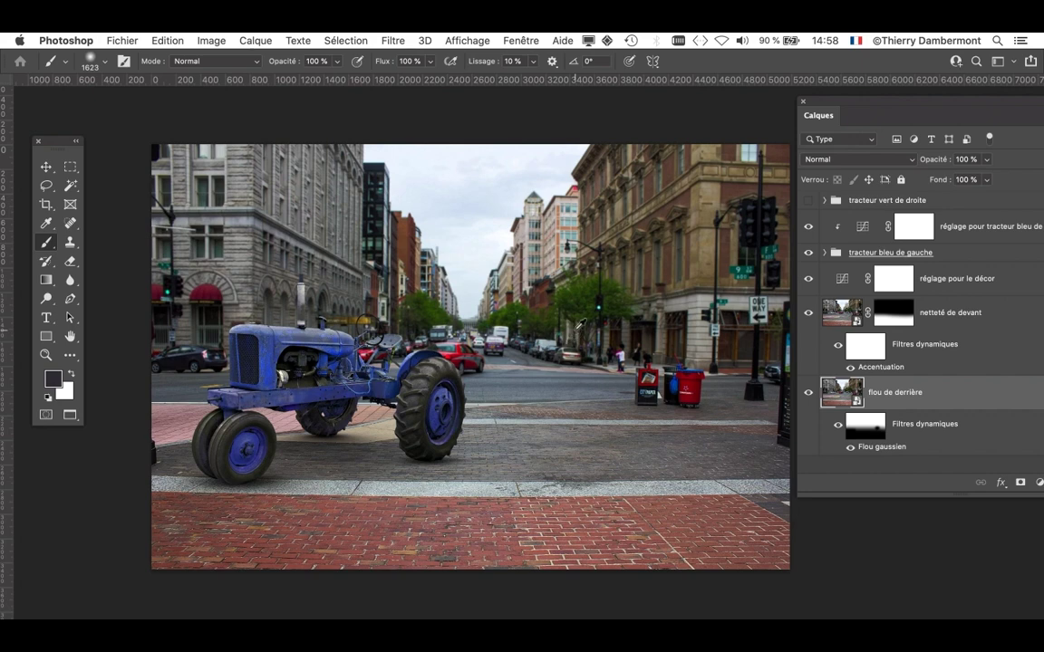
Place the Layers panel over the edge of the street composite and enlarge it slightly.
scroll(579, 323, "down", 5)
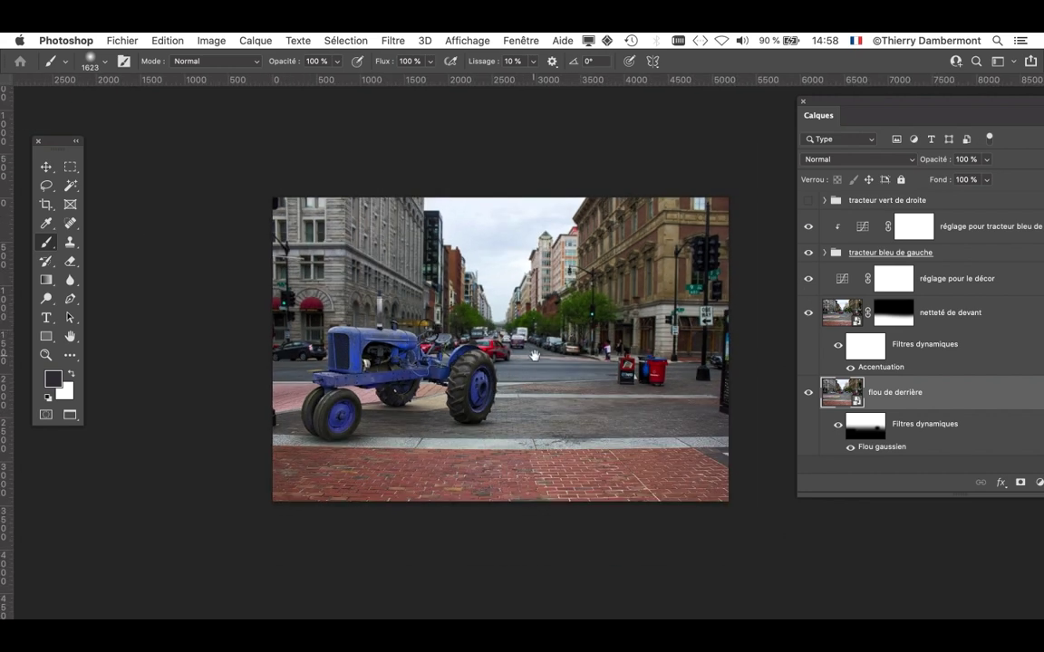
left_click_drag(534, 356, 434, 321)
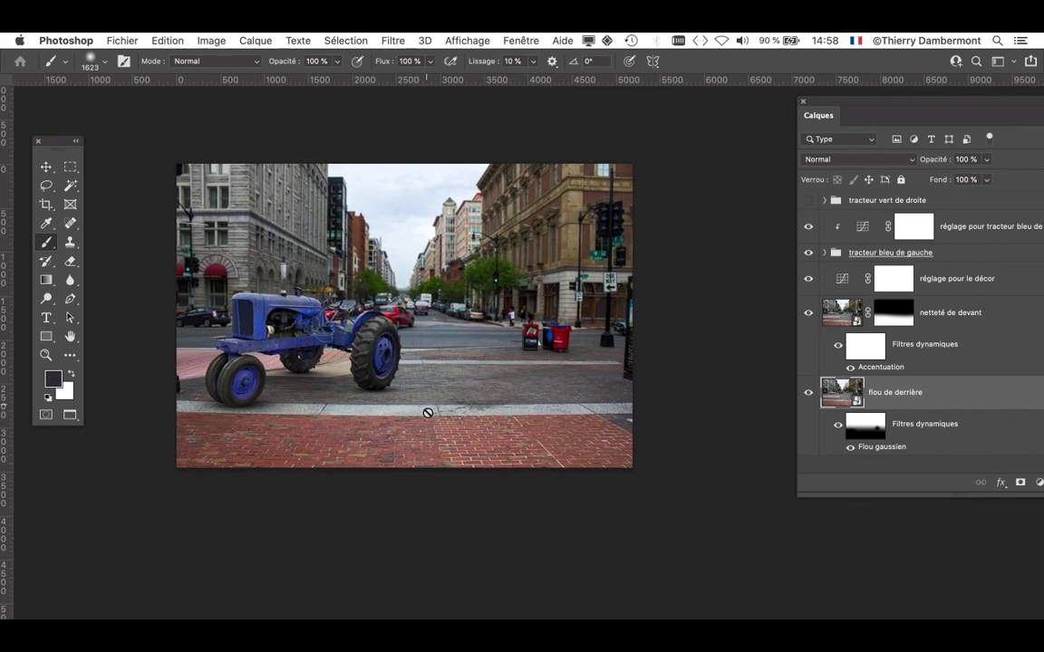
scroll(461, 371, "up", 2)
left_click_drag(355, 301, 354, 361)
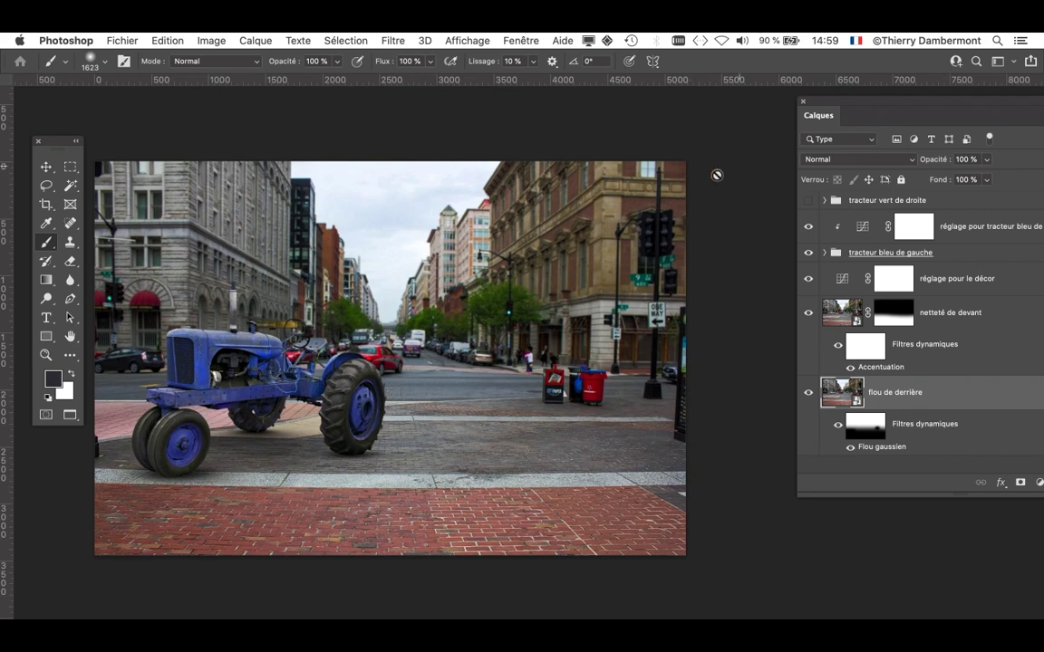
left_click_drag(806, 103, 667, 101)
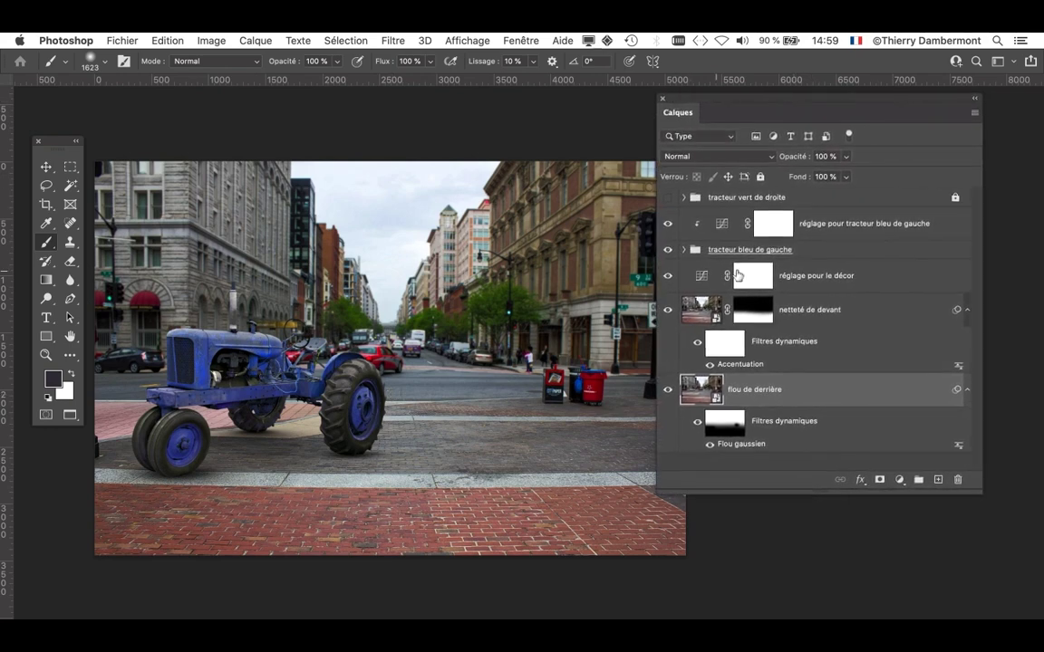
left_click_drag(977, 492, 994, 530)
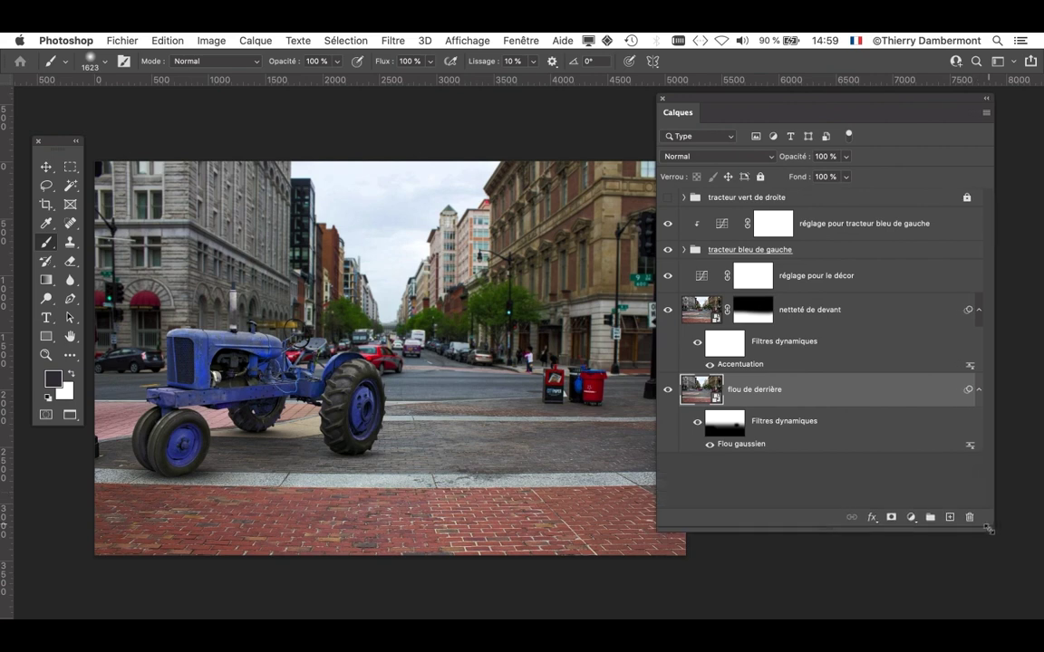
Select the réglage pour le décor layer and compare the image with each of the two curves adjustments hidden and shown.
left_click(704, 280)
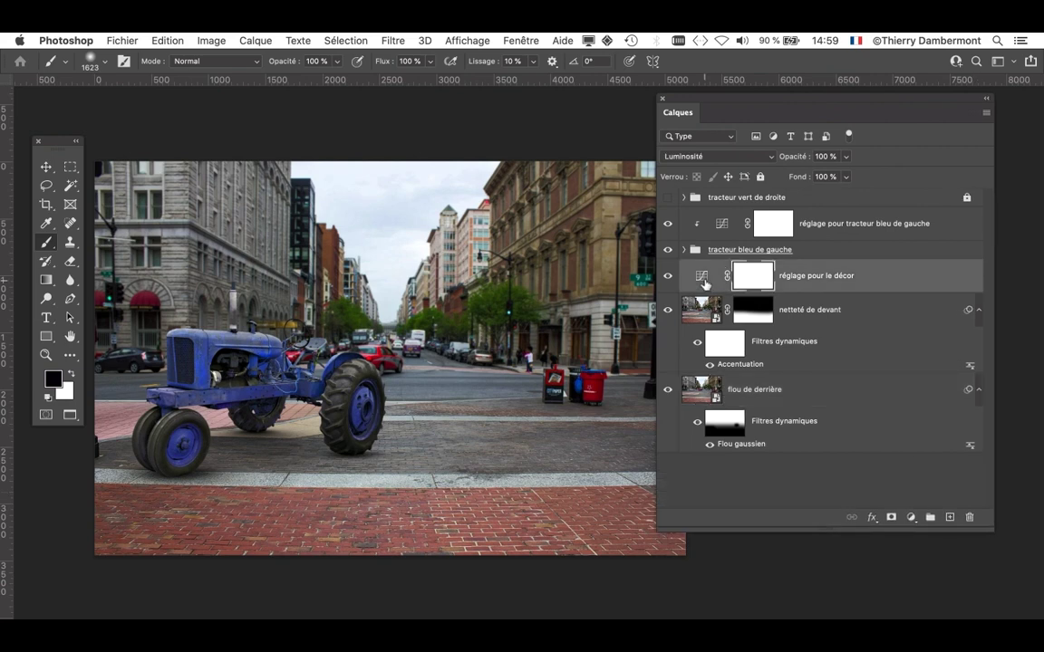
left_click(671, 278)
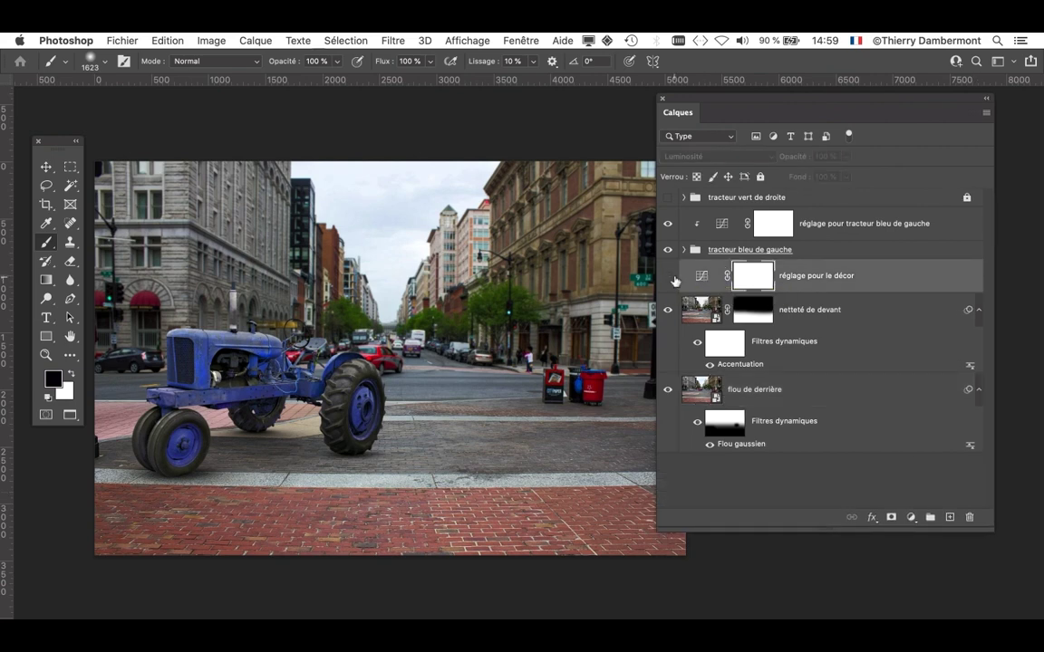
left_click(672, 279)
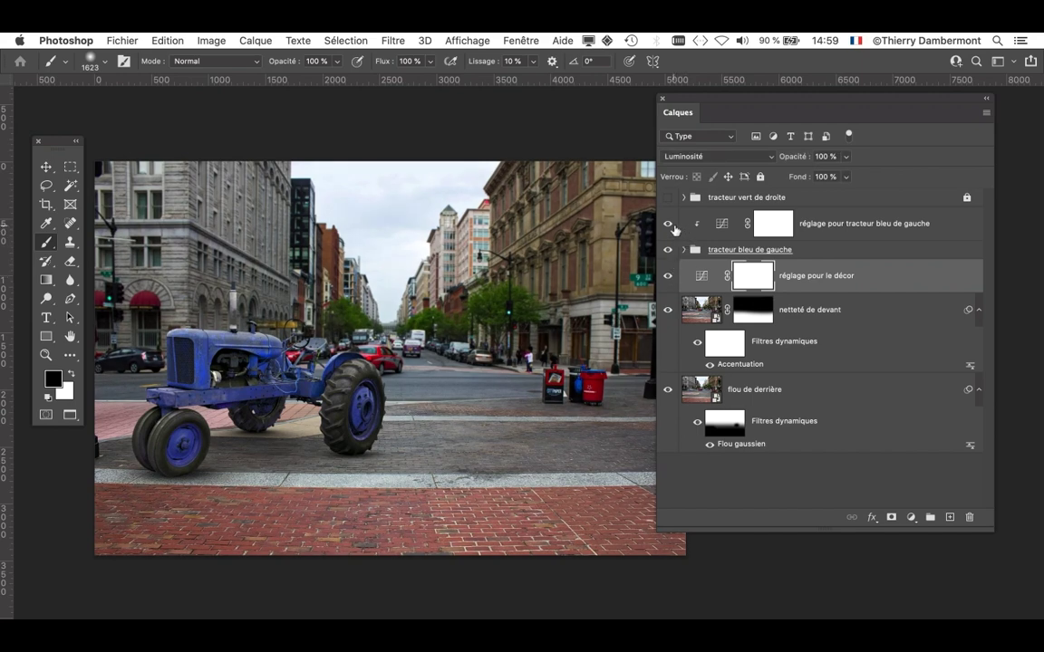
left_click(670, 227)
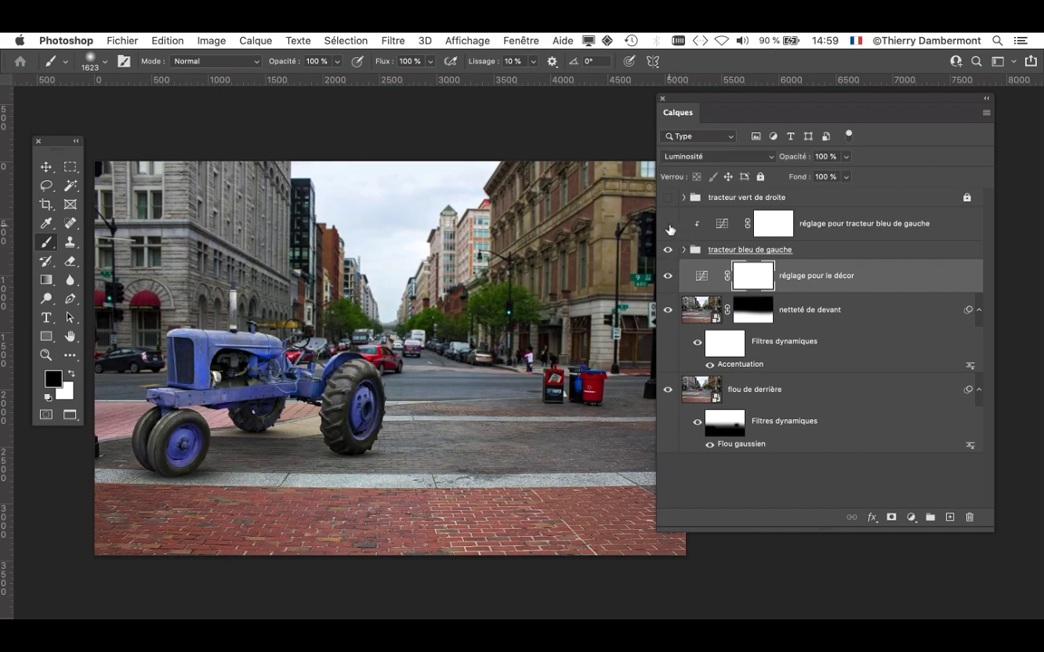
left_click(668, 224)
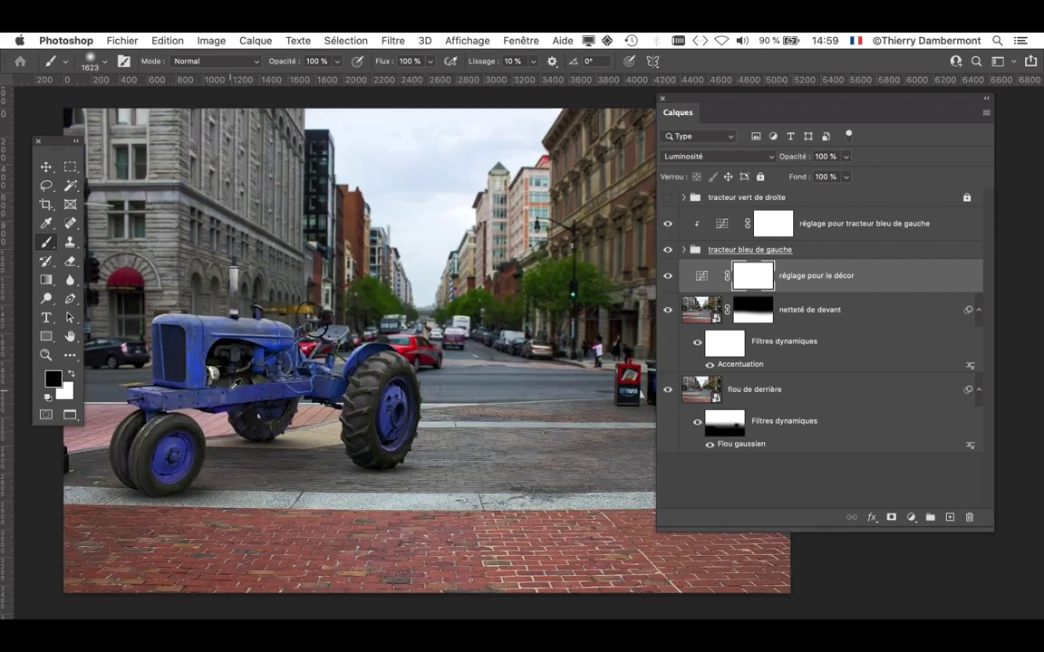
Activate the Move tool and examine the blue tractor's blending with the street, both up close and in the whole composite.
scroll(215, 349, "up", 1)
left_click(46, 167)
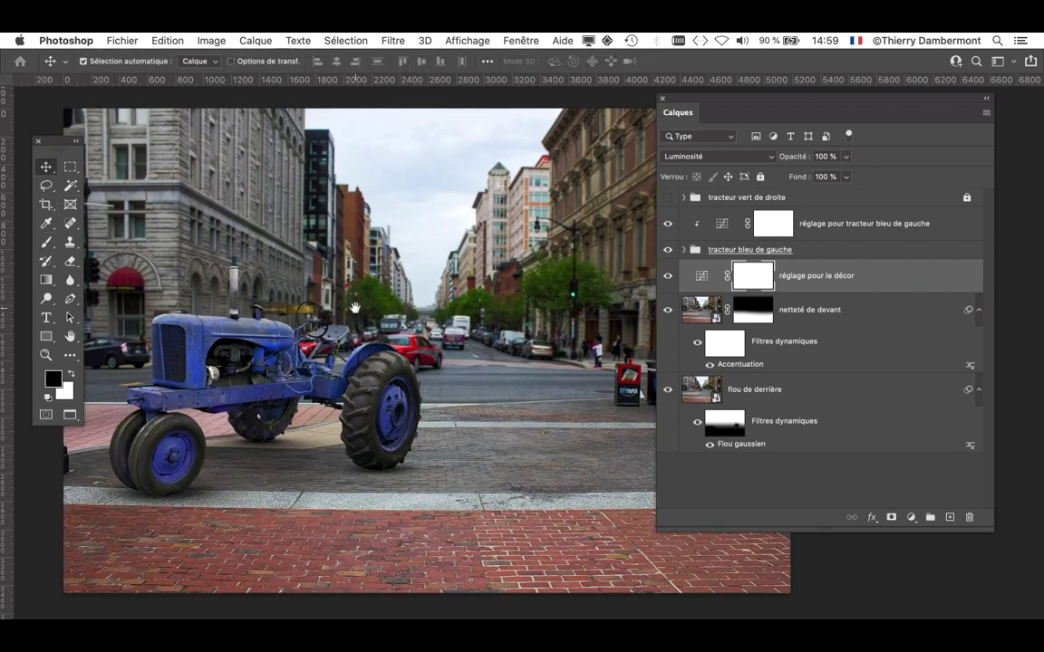
scroll(317, 278, "left", 5)
scroll(385, 343, "up", 2)
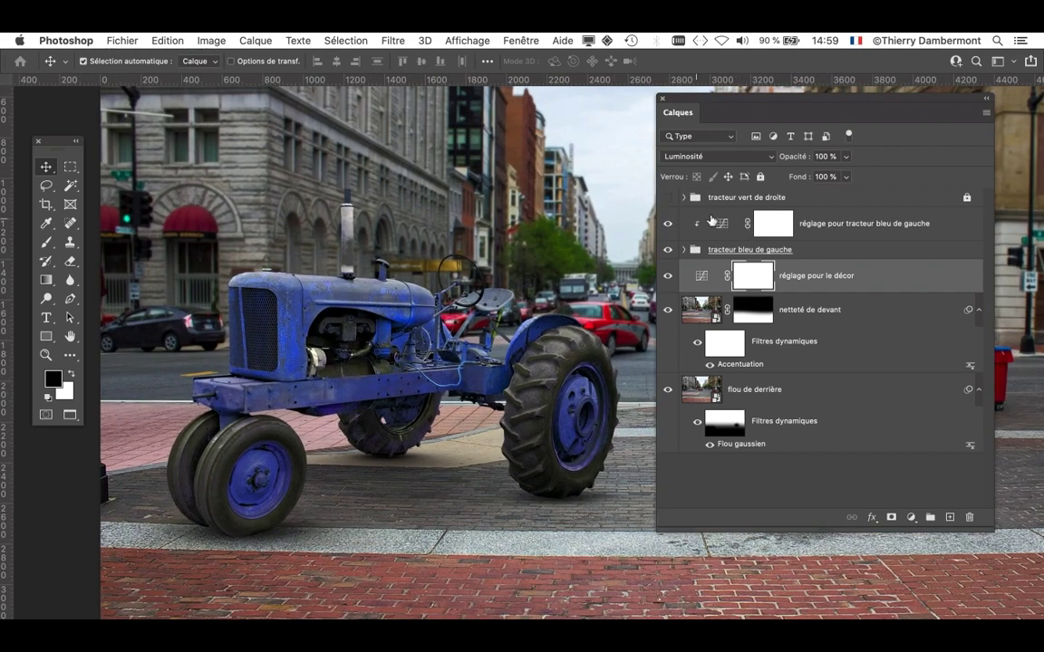
scroll(502, 361, "down", 5)
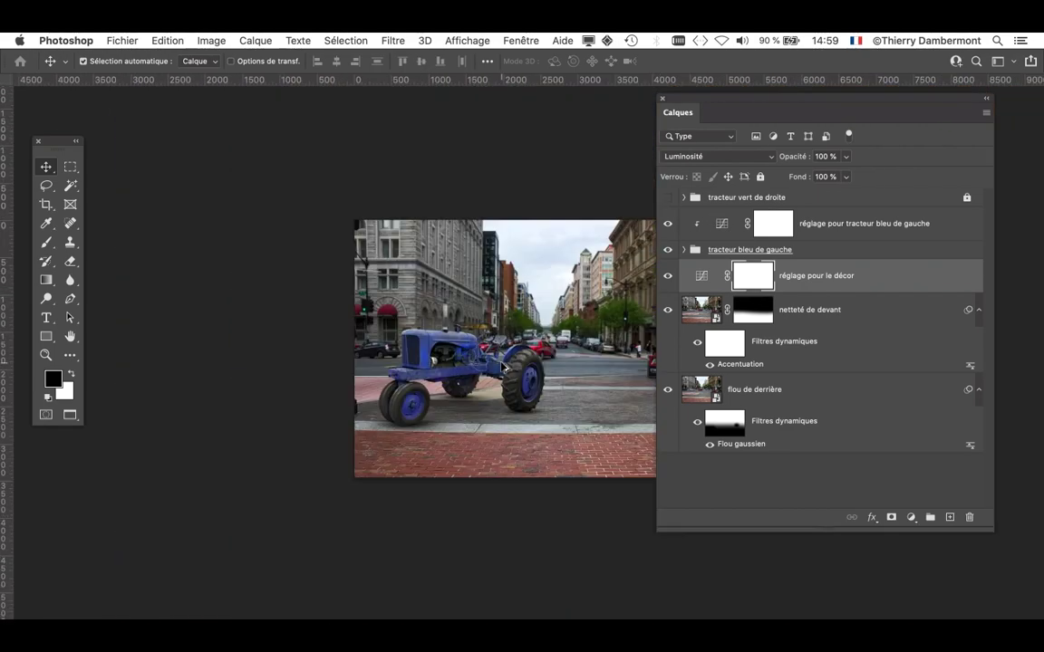
scroll(503, 363, "up", 2)
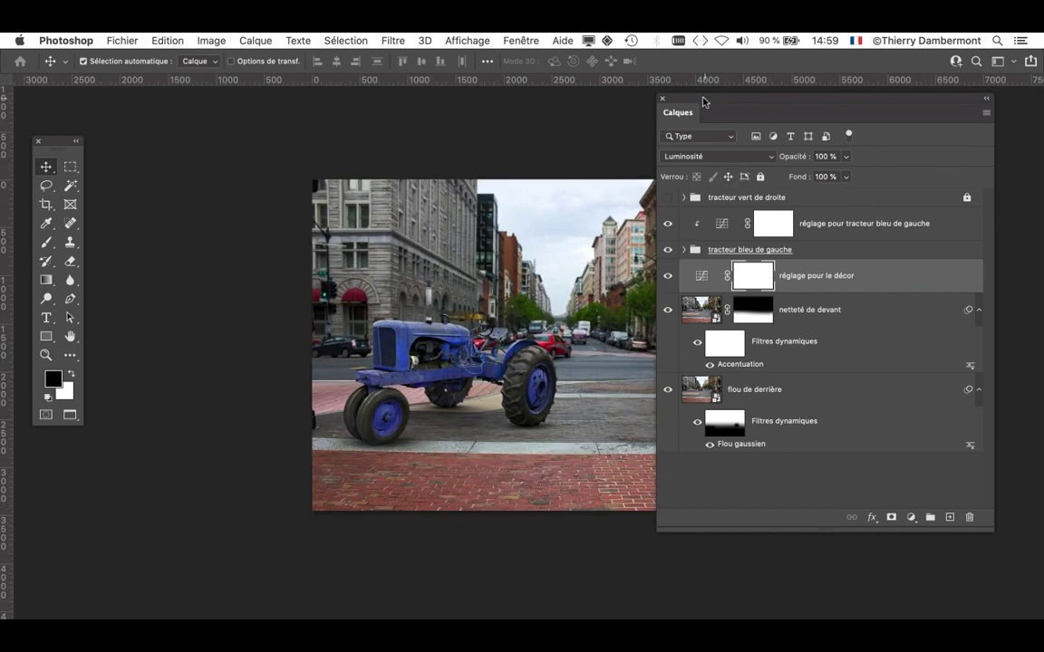
left_click_drag(703, 101, 762, 103)
left_click_drag(551, 276, 466, 270)
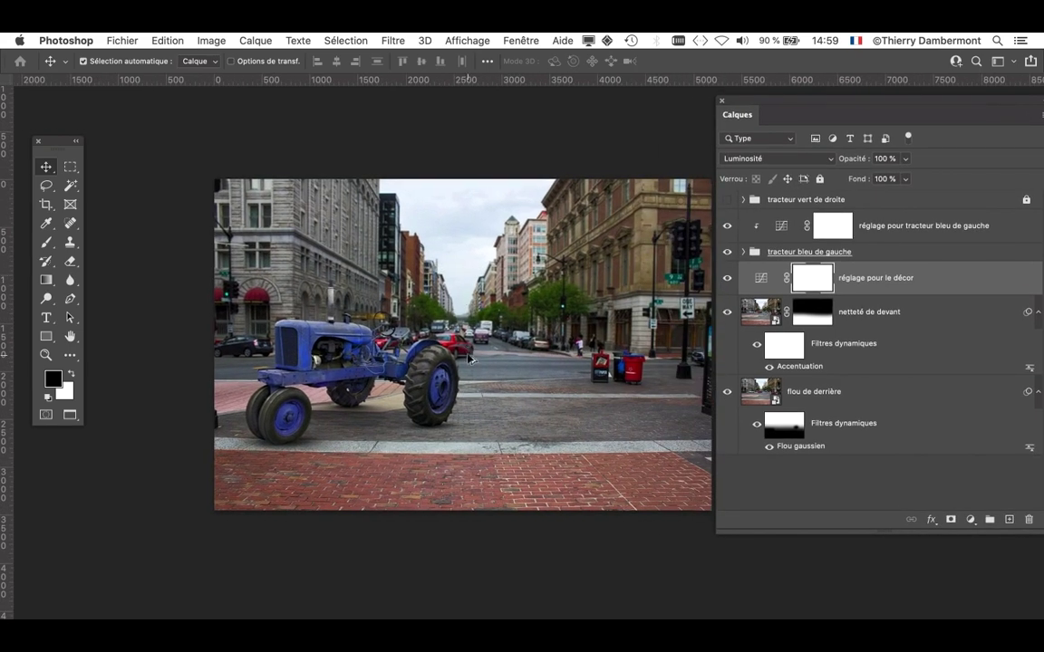
scroll(416, 323, "up", 2)
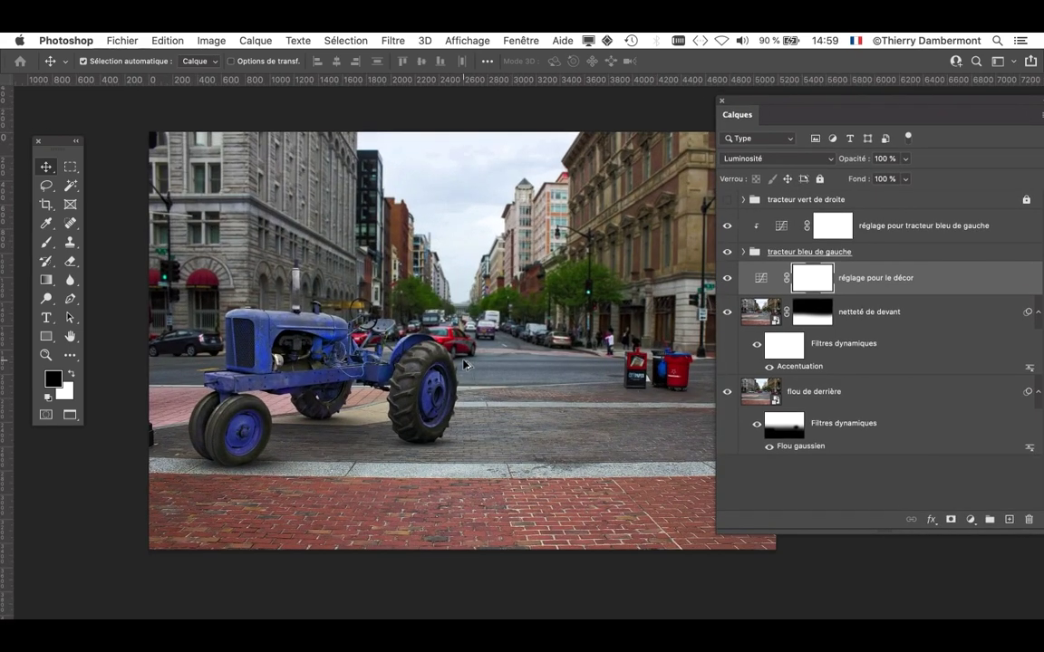
scroll(571, 344, "right", 3)
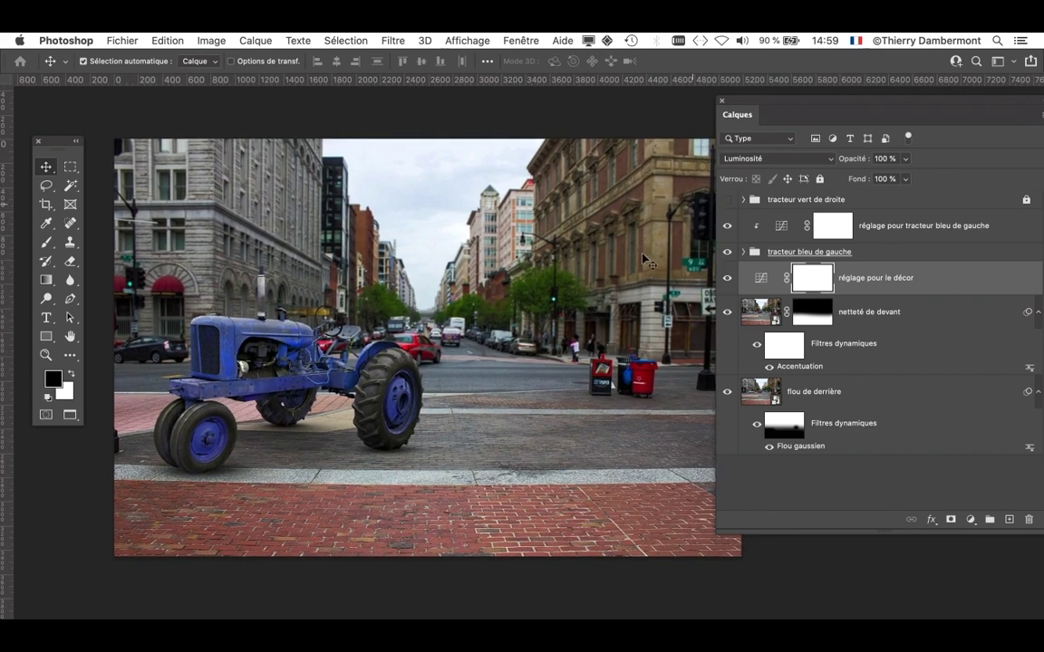
Make the Layers panel narrower and taller and place it beside the composite without covering the image.
left_click_drag(878, 113, 813, 109)
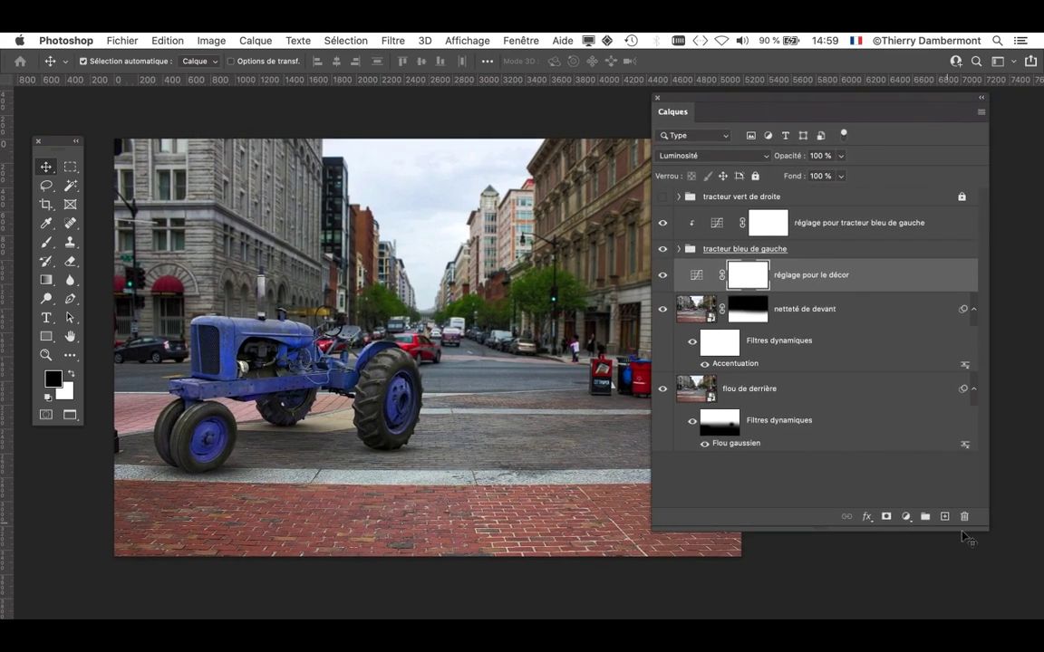
left_click_drag(970, 530, 889, 565)
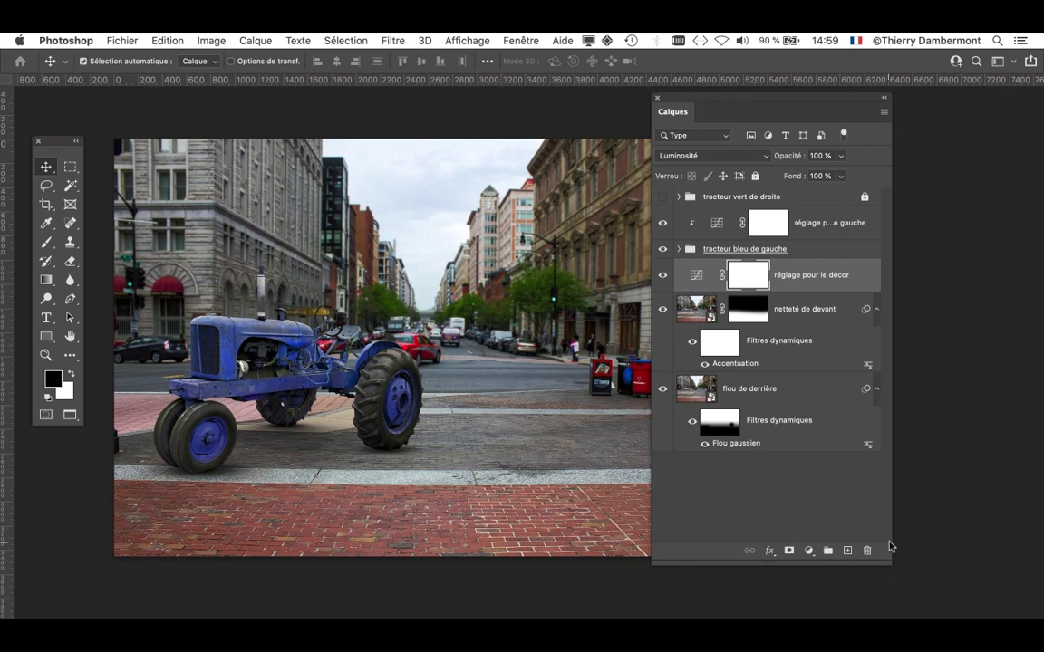
left_click_drag(731, 104, 826, 102)
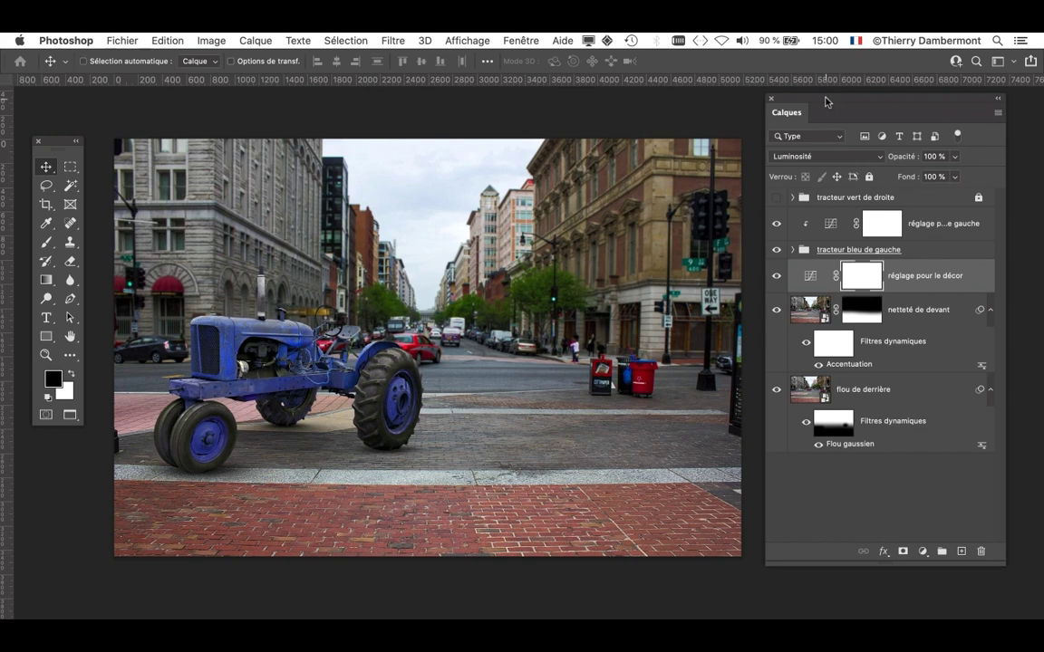
Select the réglage pour le décor adjustment and switch to the netteté de devant layer's image thumbnail.
left_click(812, 281)
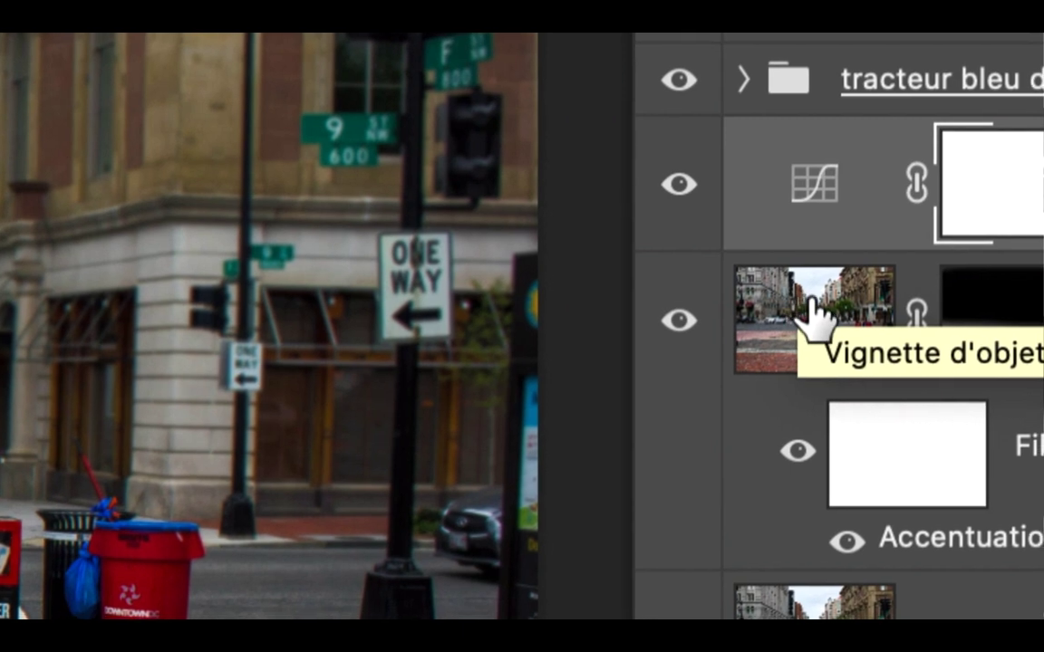
left_click(802, 412)
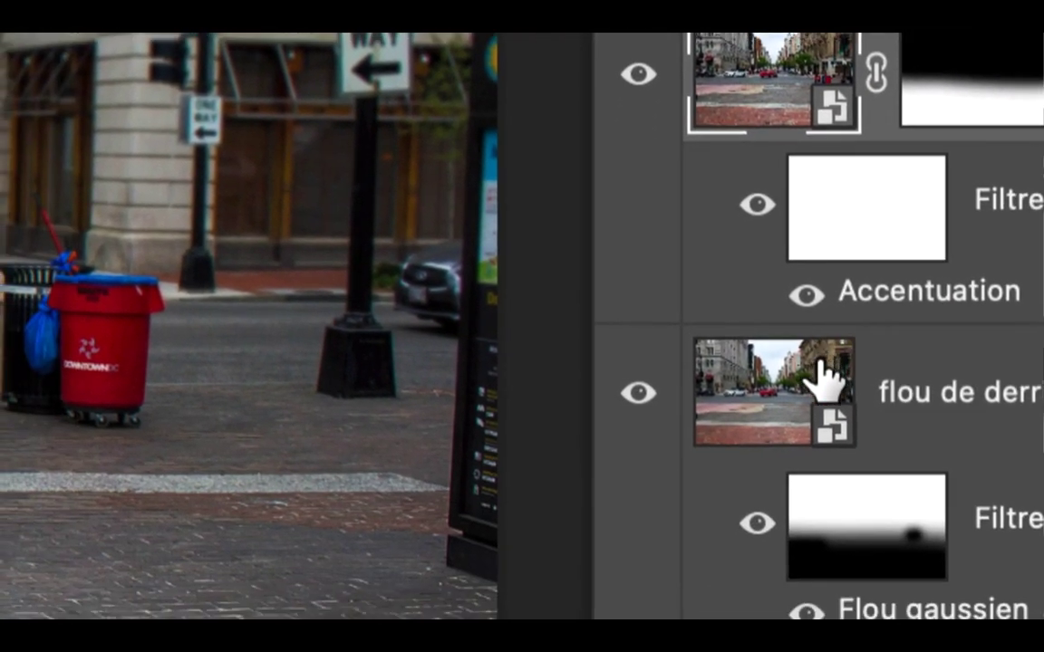
Shorten the Layers panel and add a Curves adjustment layer directly above the réglage pour le décor layer.
left_click(763, 422)
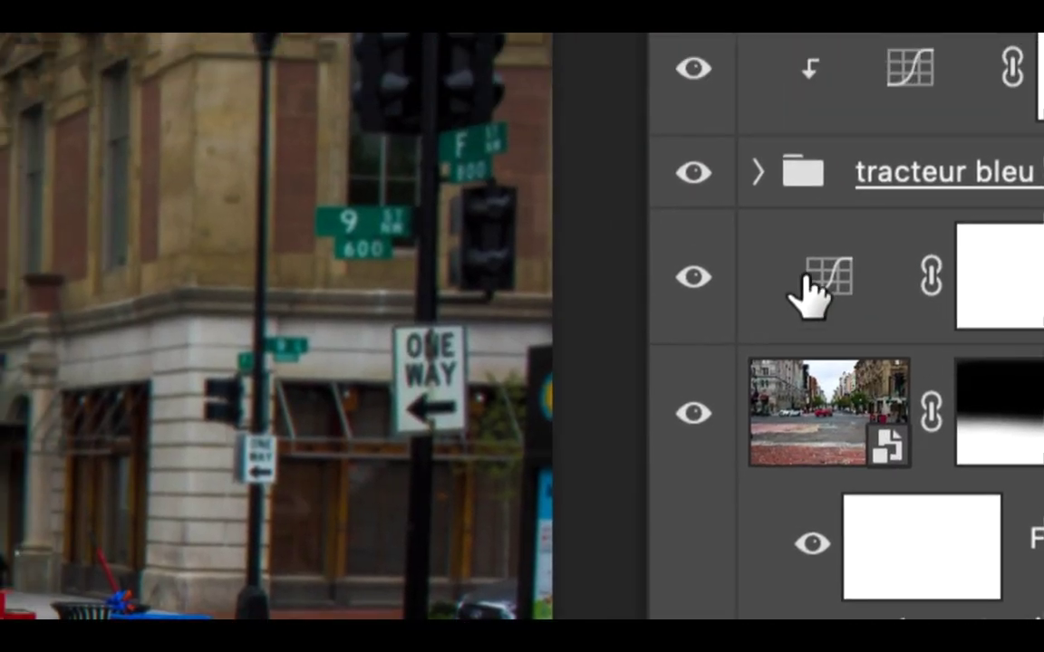
left_click(815, 290)
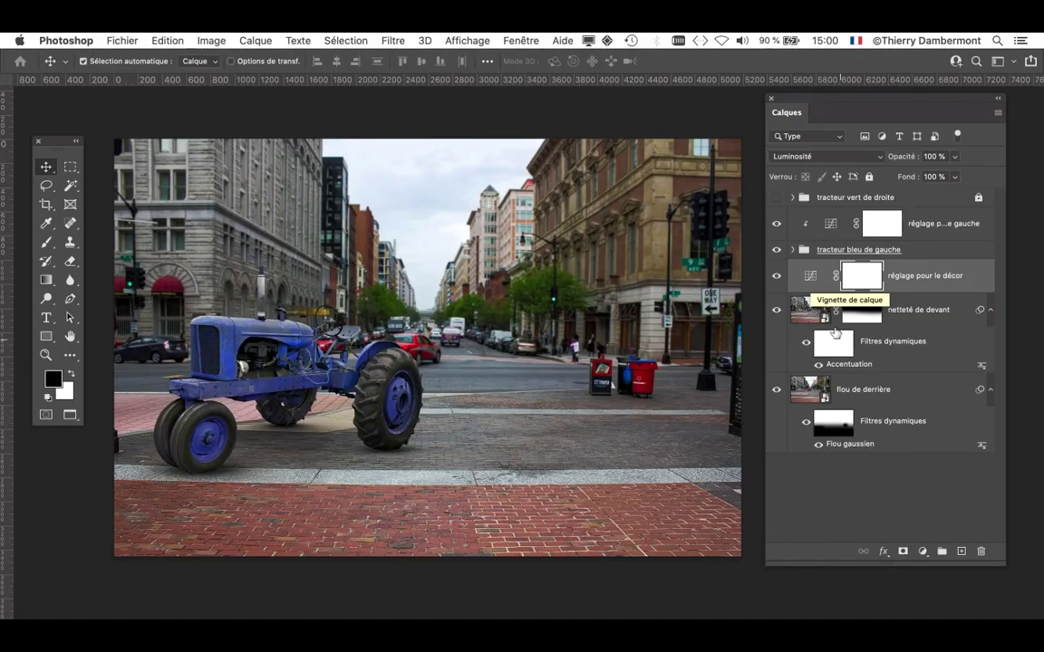
left_click_drag(1003, 563, 1007, 514)
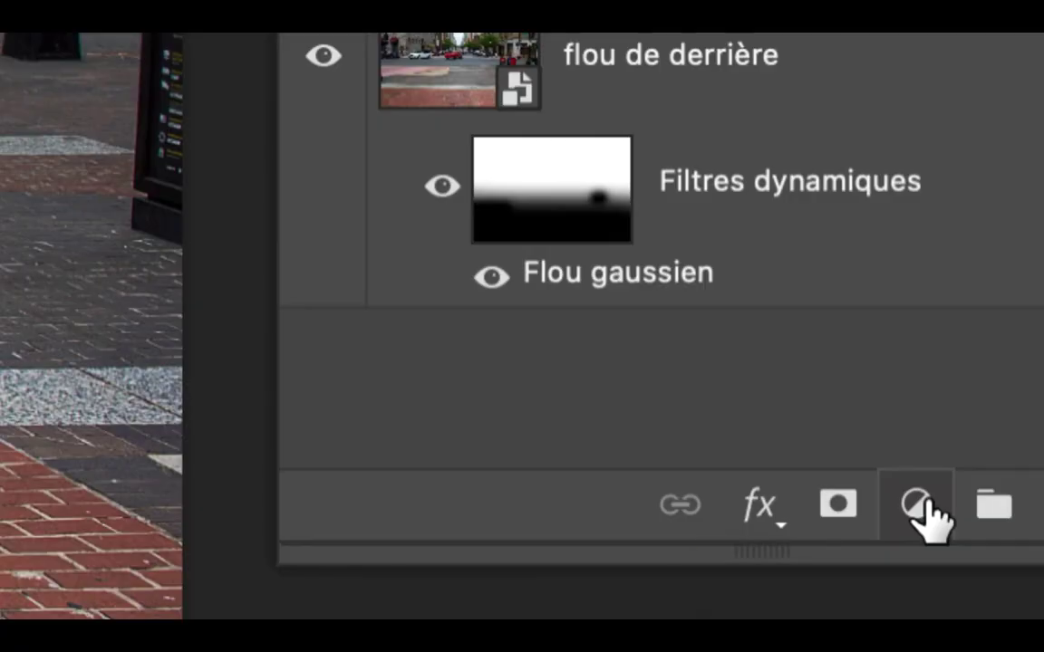
left_click(926, 507)
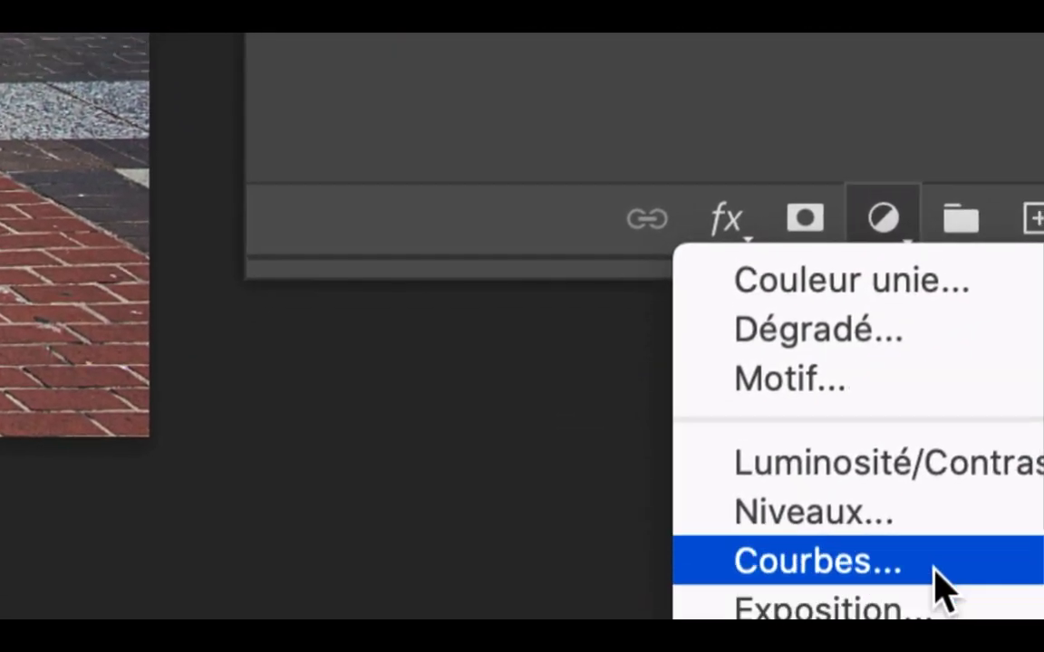
left_click(942, 589)
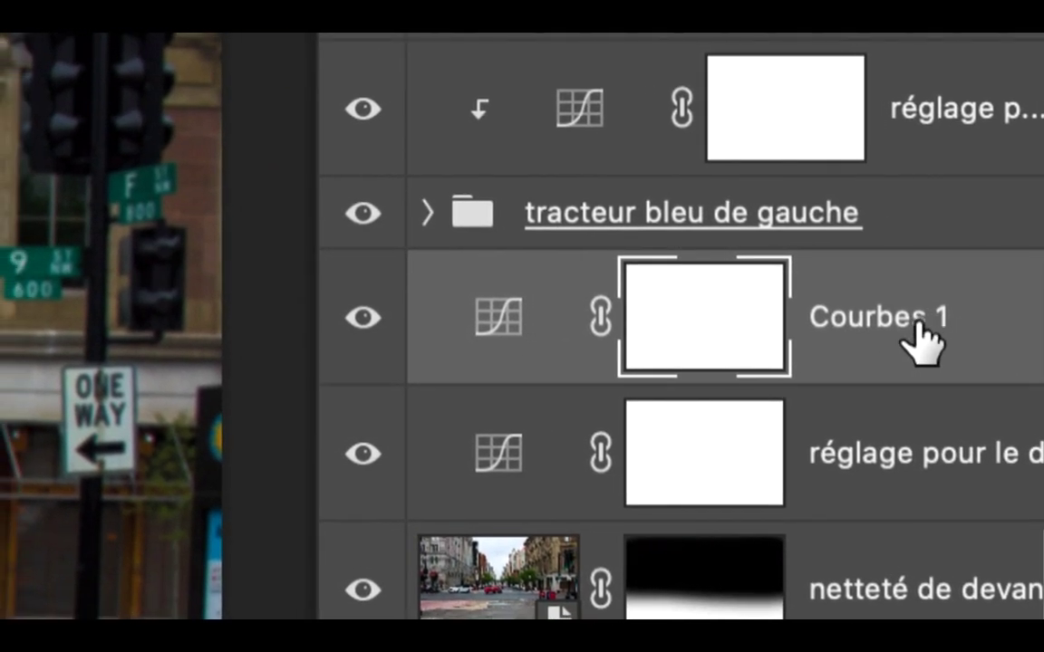
Rename the new curves adjustment layer as réglage couleur du décor.
double_click(915, 317)
type("ré")
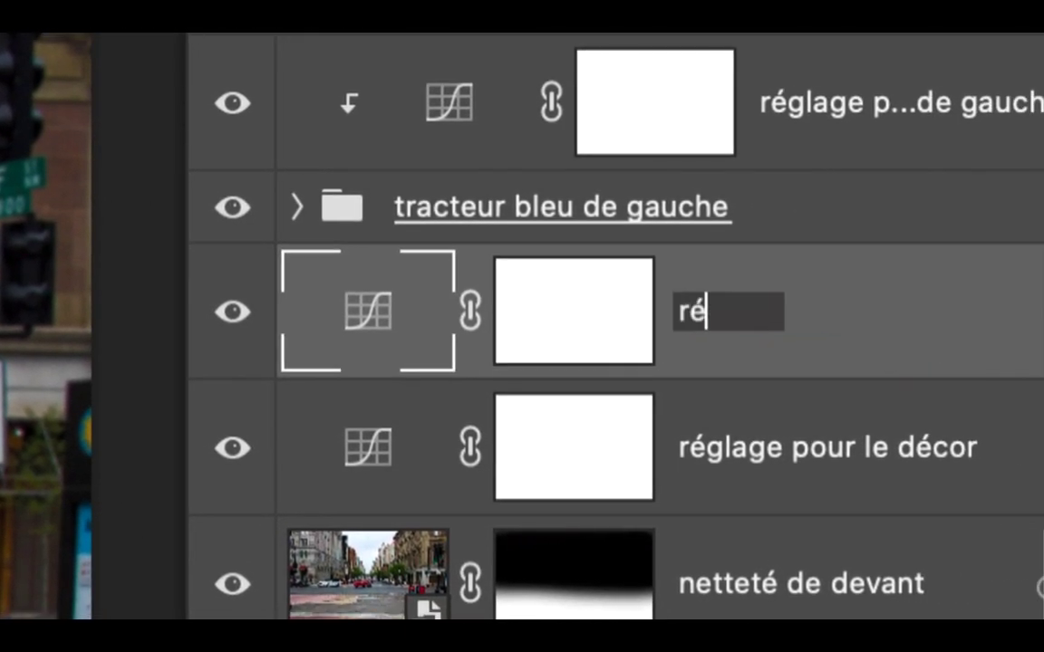
type("glage couleur du déc")
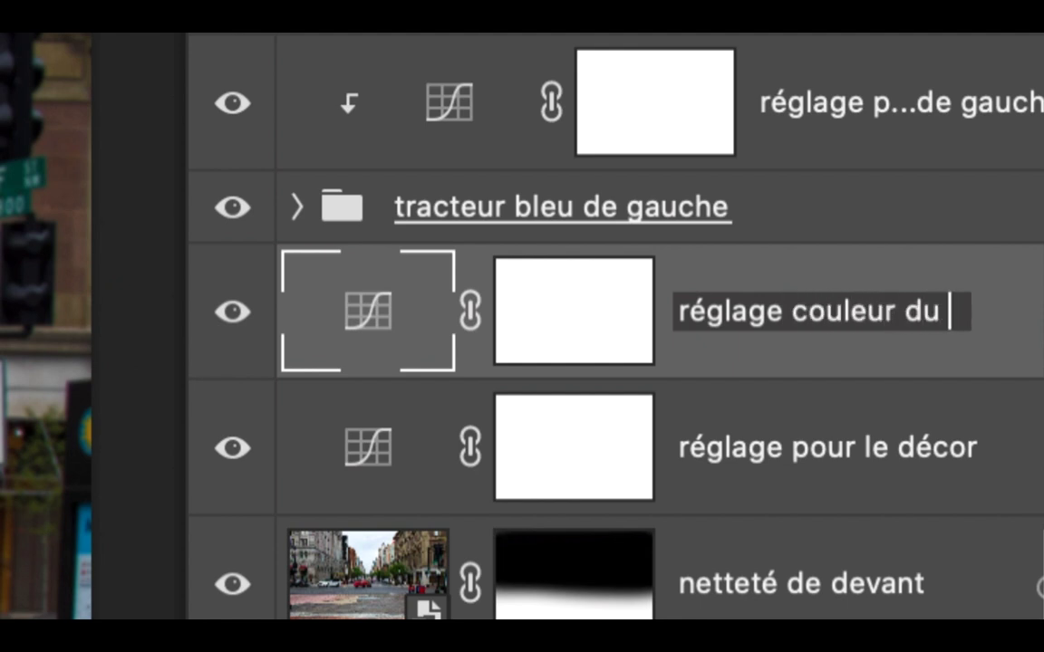
type("or")
key("Return")
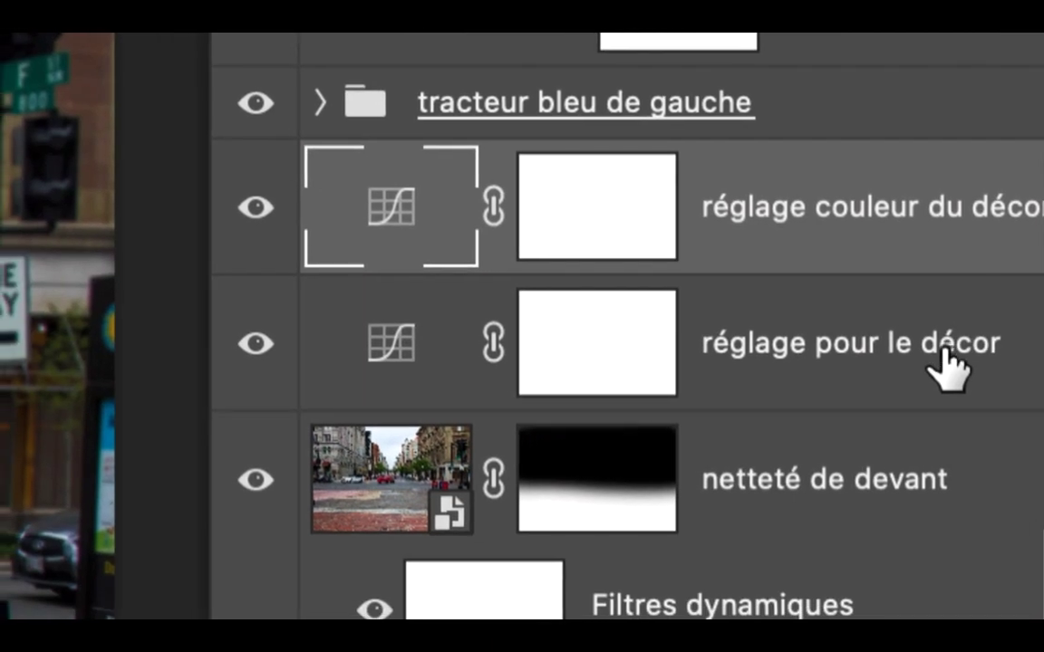
Rename the réglage pour le décor layer as réglage lum contraste pour le décor and widen the Layers panel to fit the name.
double_click(944, 349)
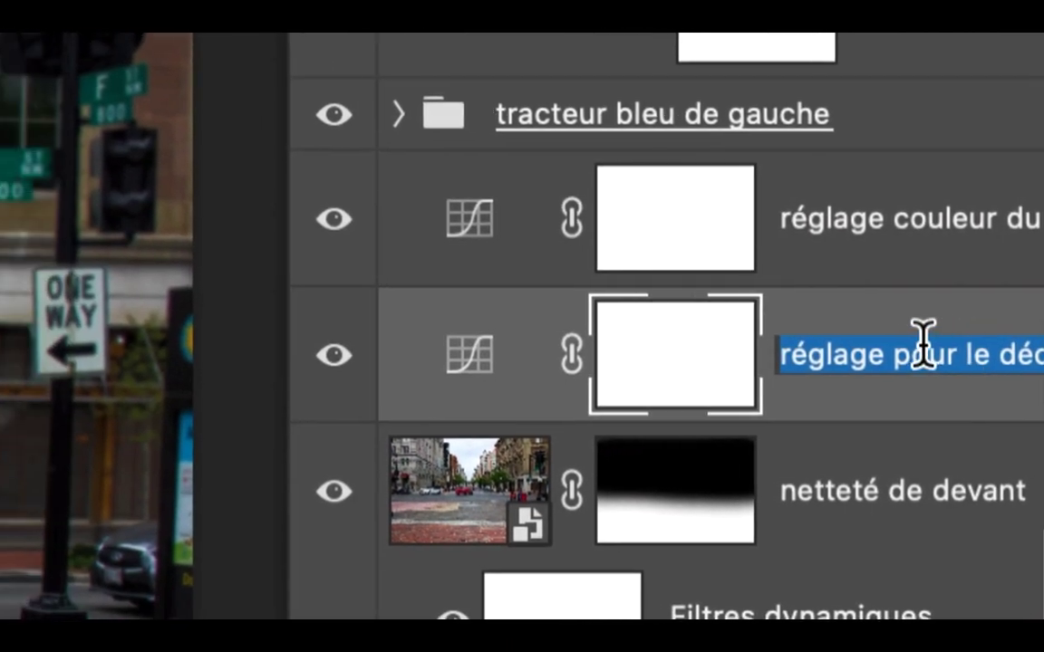
left_click(916, 347)
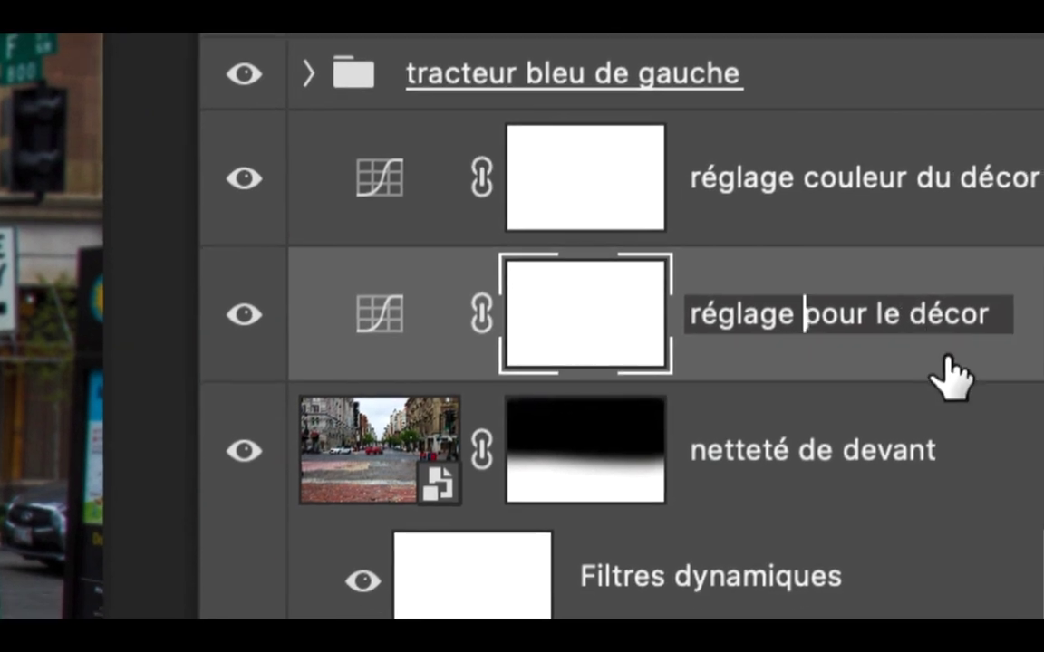
type("lum contraste")
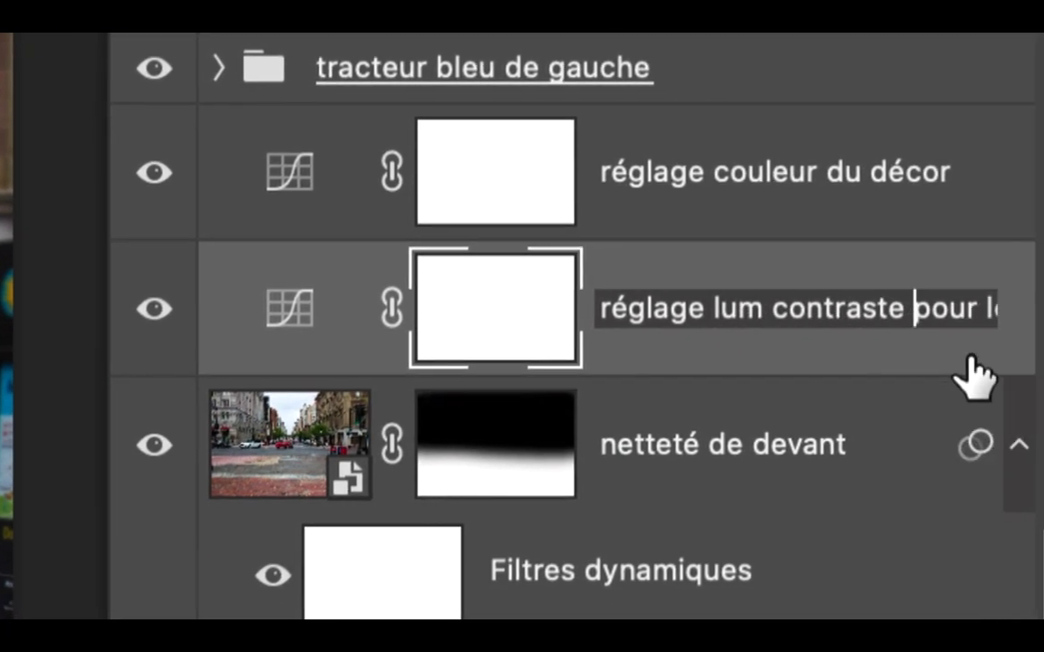
key("Return")
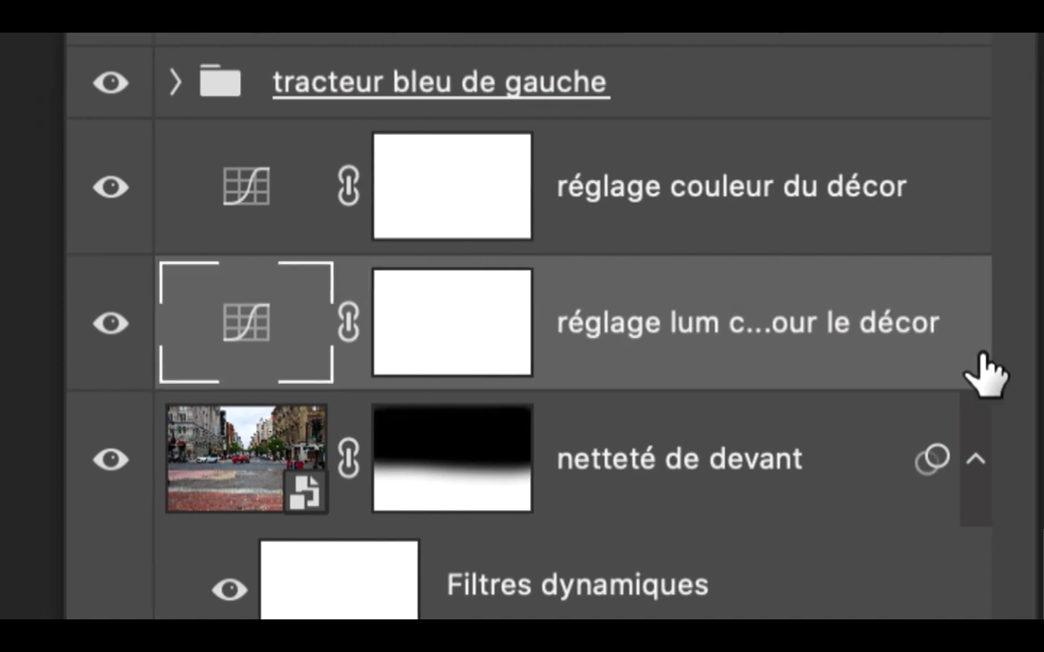
left_click_drag(990, 354, 1028, 356)
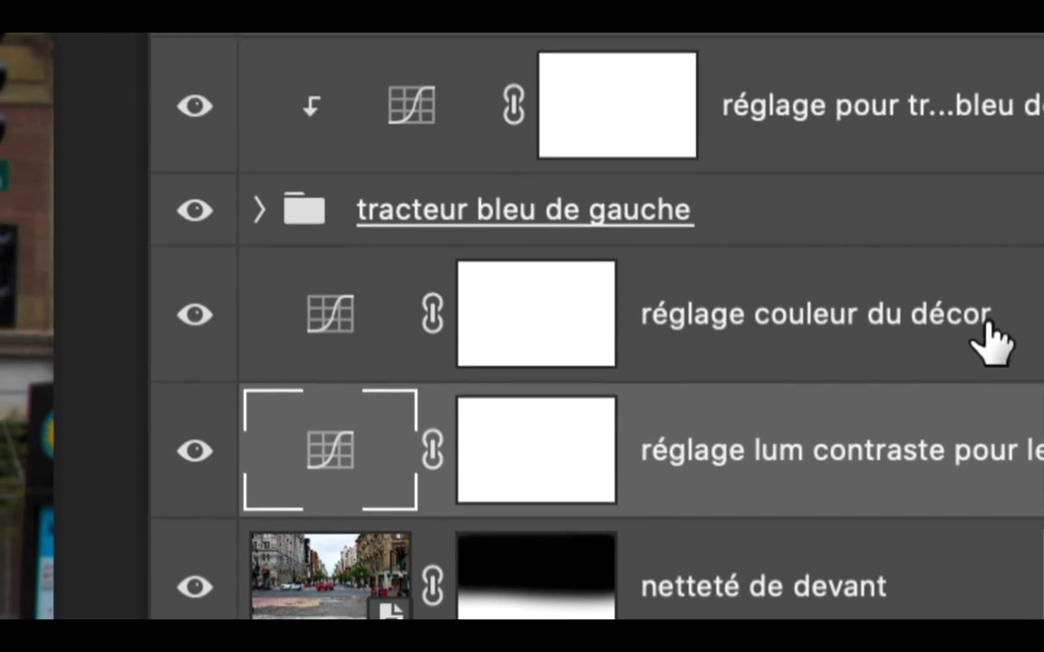
Open the curve properties of the réglage couleur du décor layer and move the Properties panel up to expose the whole curve.
left_click(987, 334)
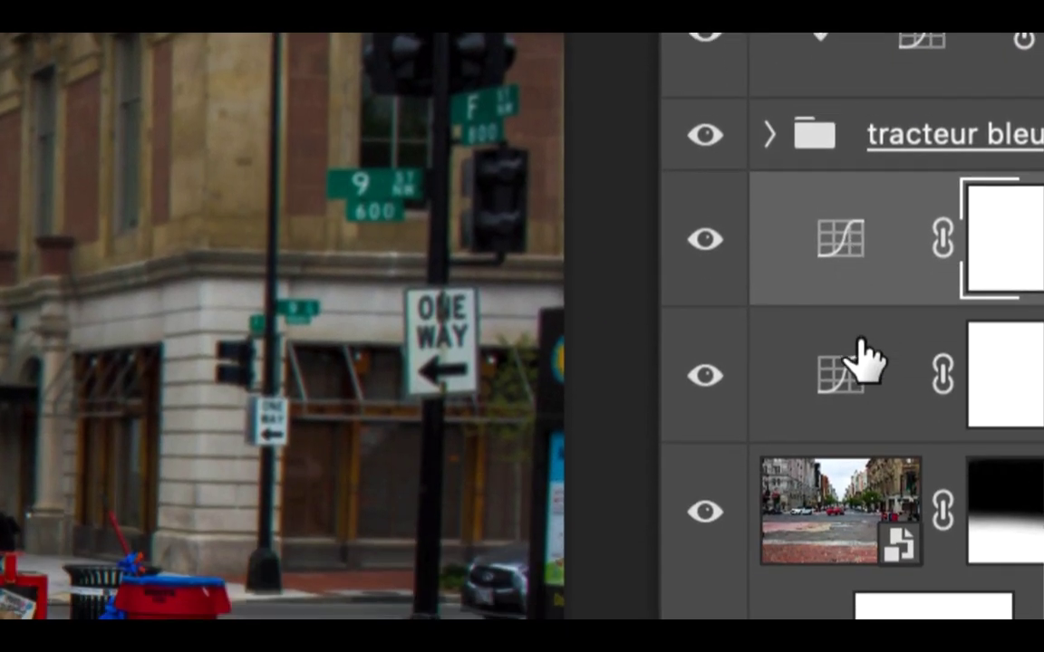
left_click(865, 363)
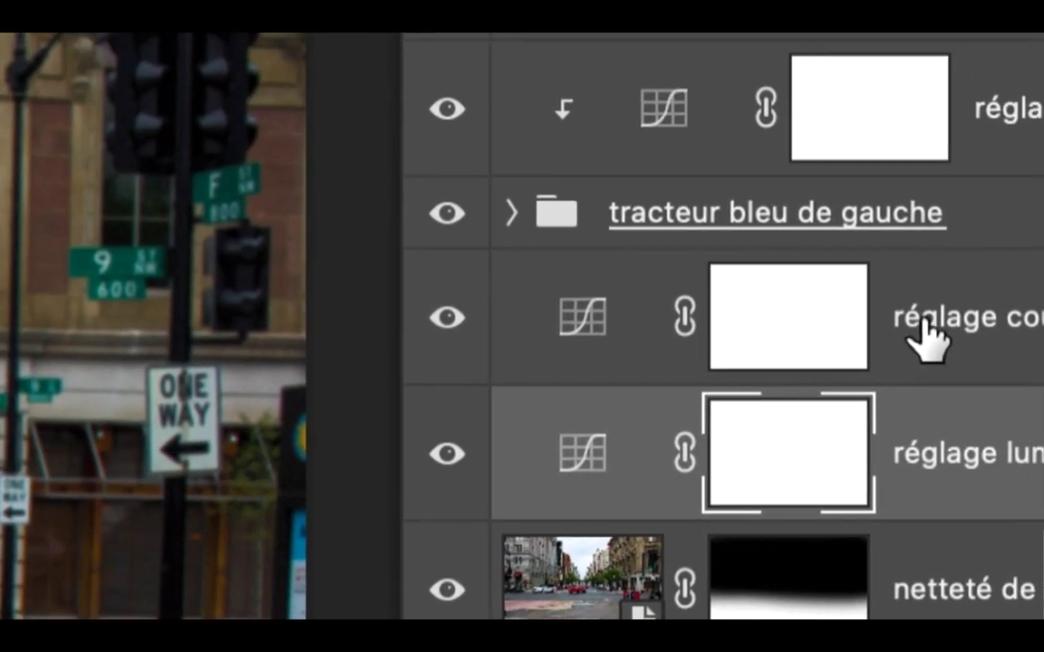
left_click(771, 210)
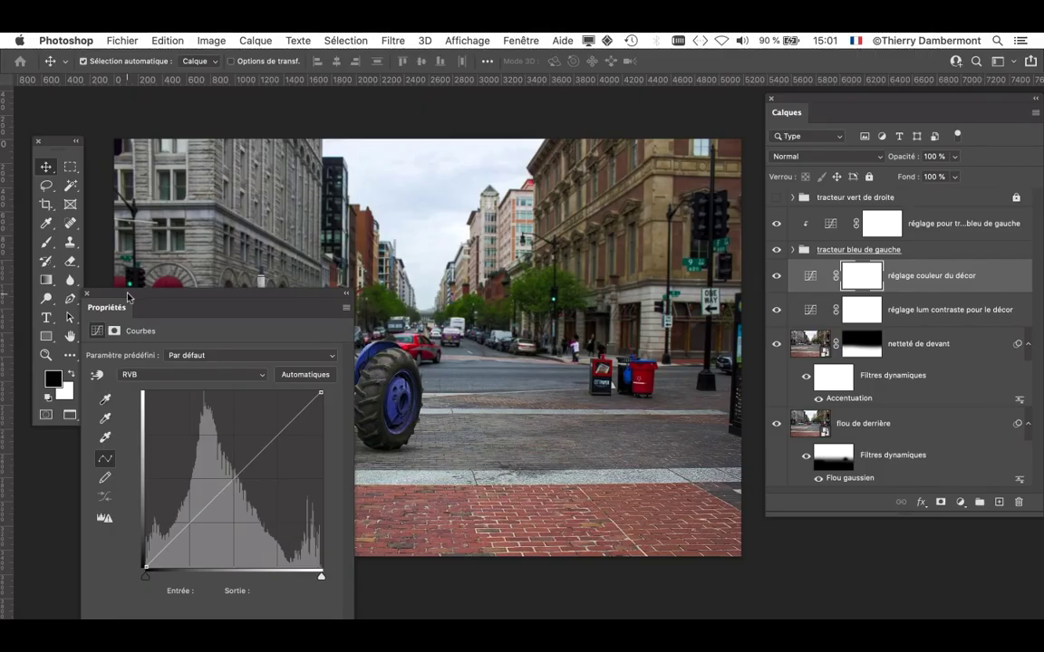
left_click_drag(128, 297, 107, 84)
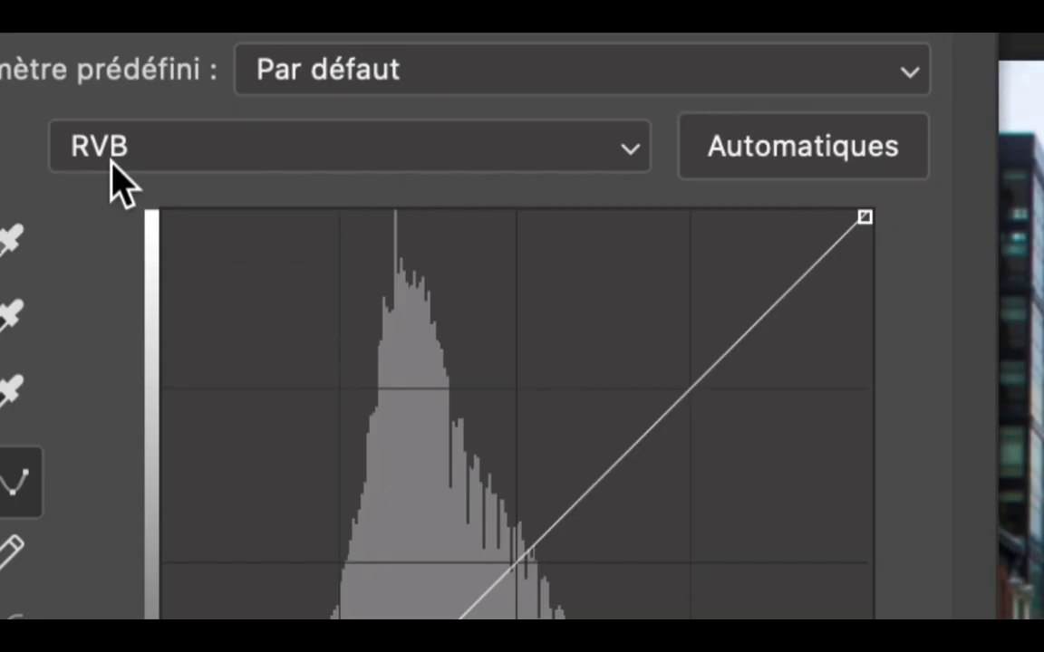
Add a midtone point to the red channel's curve and lower it to input 142, output 120.
left_click(116, 181)
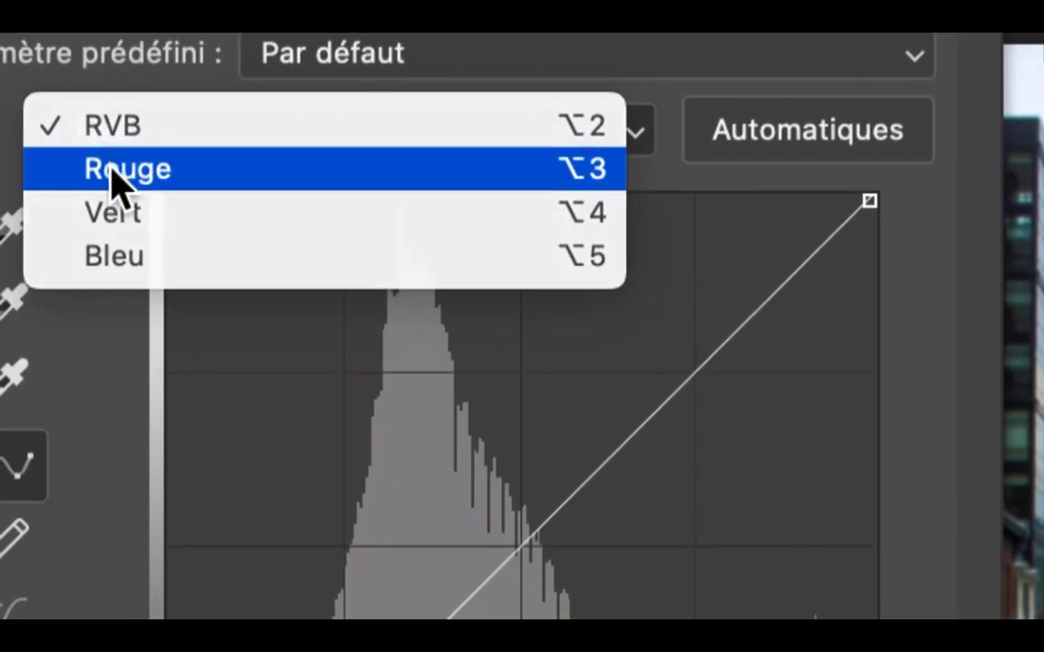
left_click(114, 185)
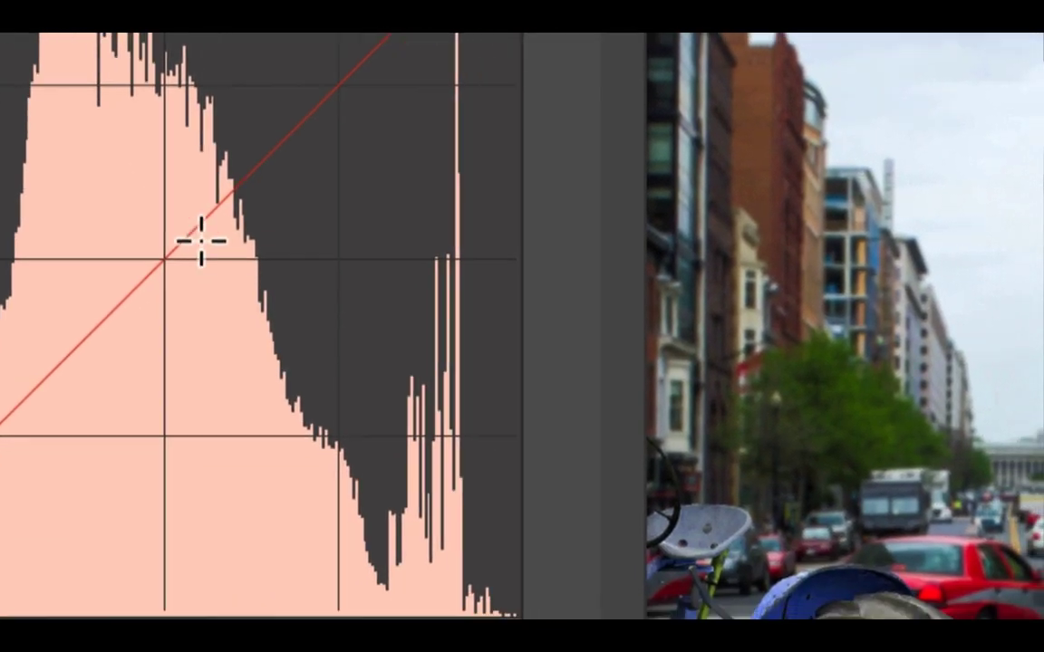
left_click_drag(188, 232, 170, 223)
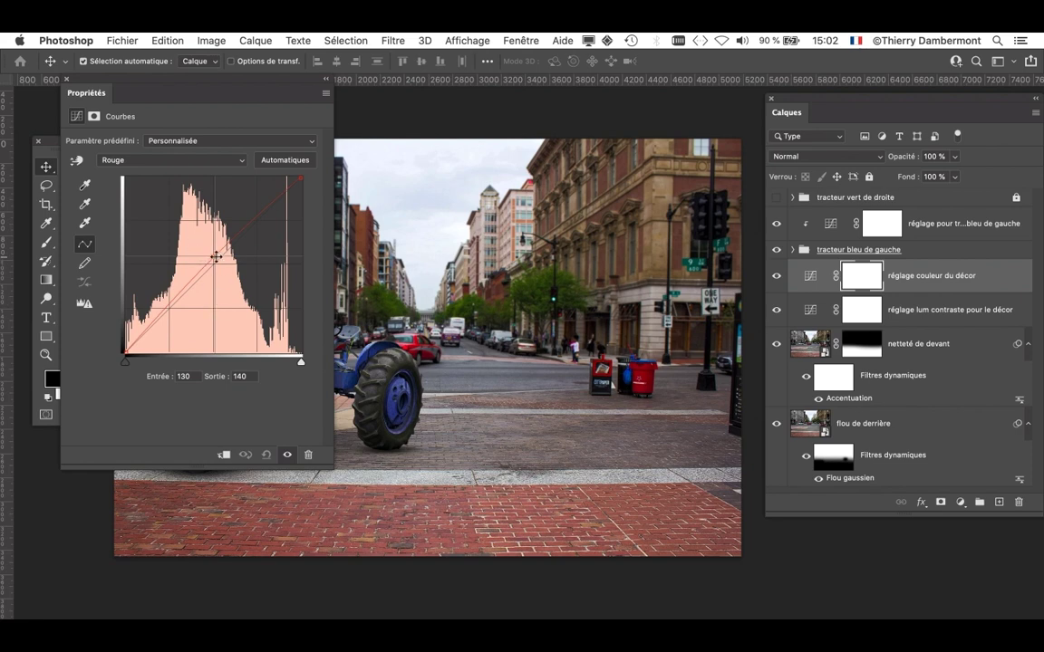
left_click_drag(215, 258, 223, 271)
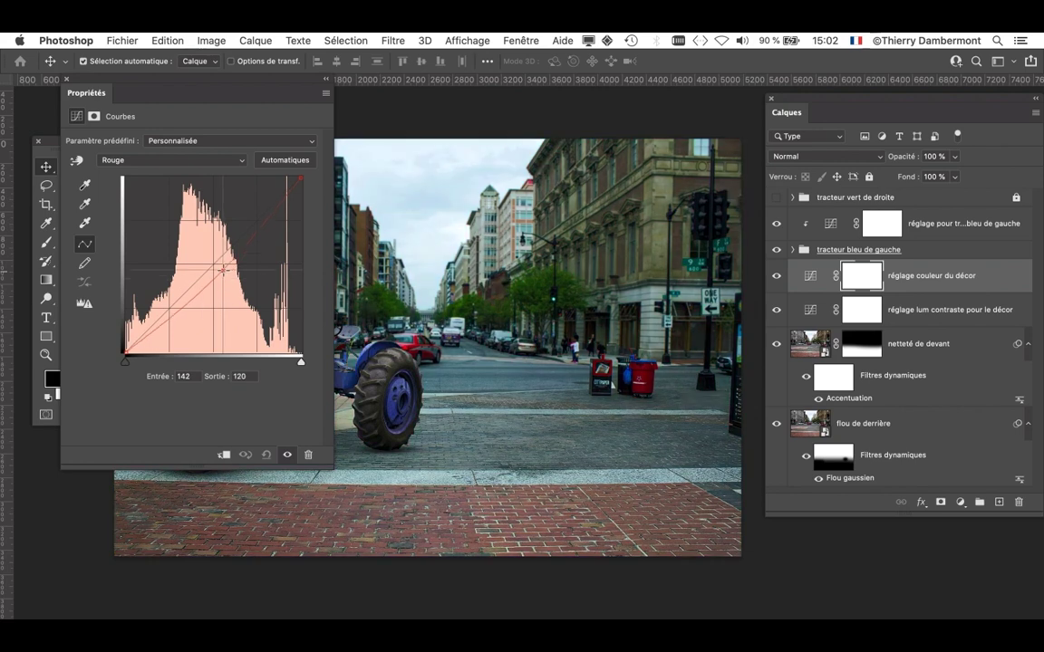
Raise the green channel's curve to input 117, output 142, and the blue channel's curve to input 125, output 140.
left_click(159, 160)
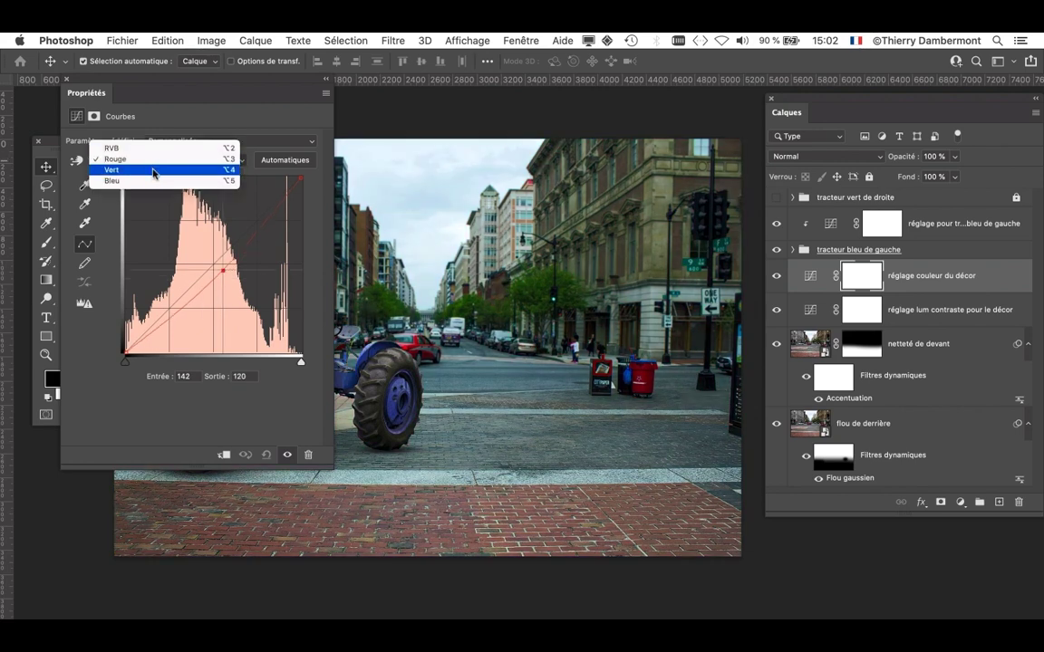
left_click(154, 171)
mouse_move(203, 264)
left_mouse_down()
mouse_move(202, 252)
mouse_move(212, 281)
mouse_move(208, 255)
left_mouse_up()
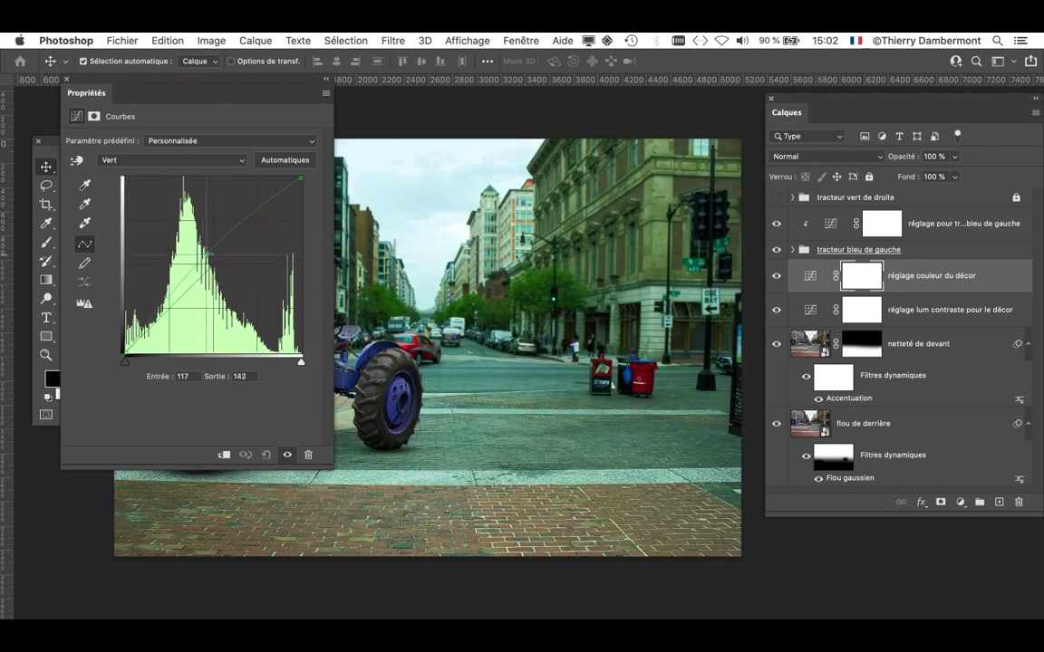
left_click(150, 163)
left_click(146, 170)
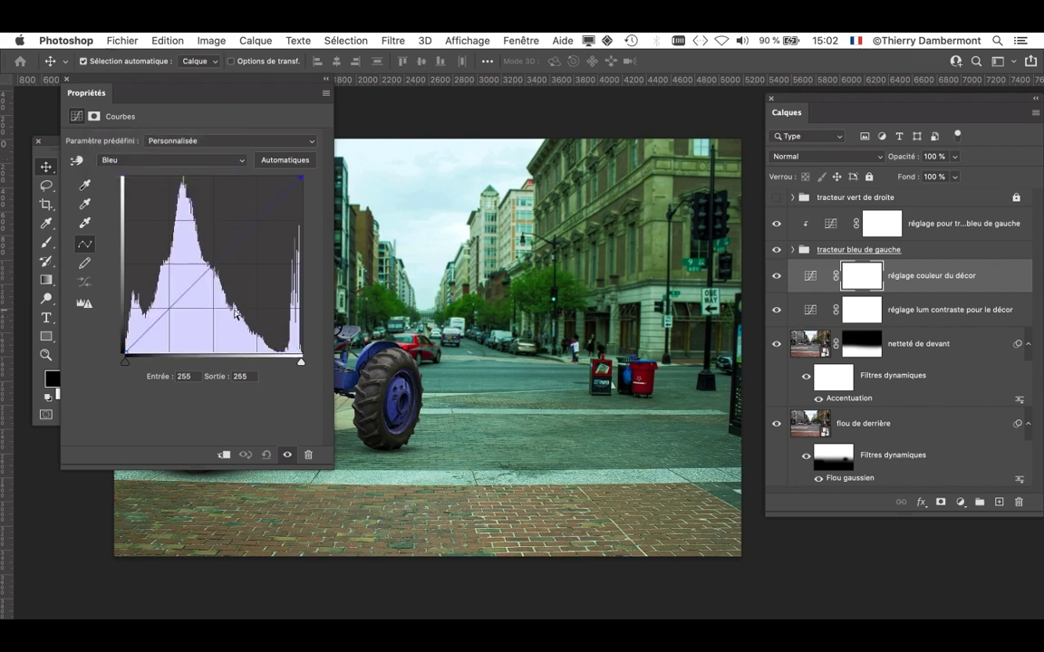
mouse_move(217, 268)
left_mouse_down()
mouse_move(208, 247)
mouse_move(217, 293)
mouse_move(209, 248)
mouse_move(211, 257)
left_mouse_up()
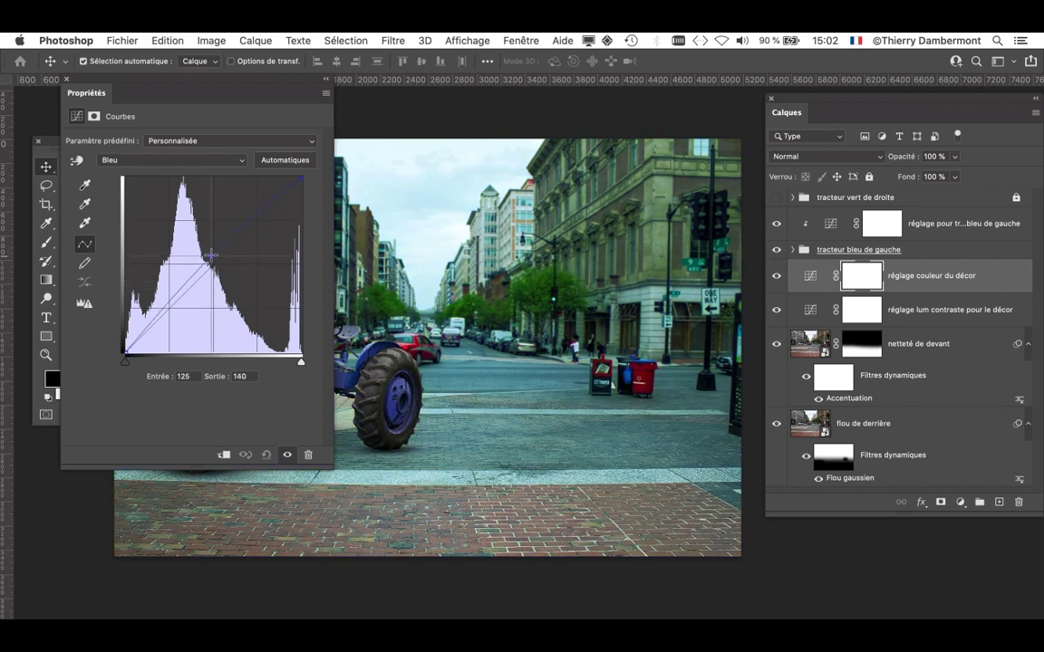
Move the red channel's curve point to input 127, output 148, and the green channel's point to input 119, output 141.
left_click(139, 157)
left_click(138, 135)
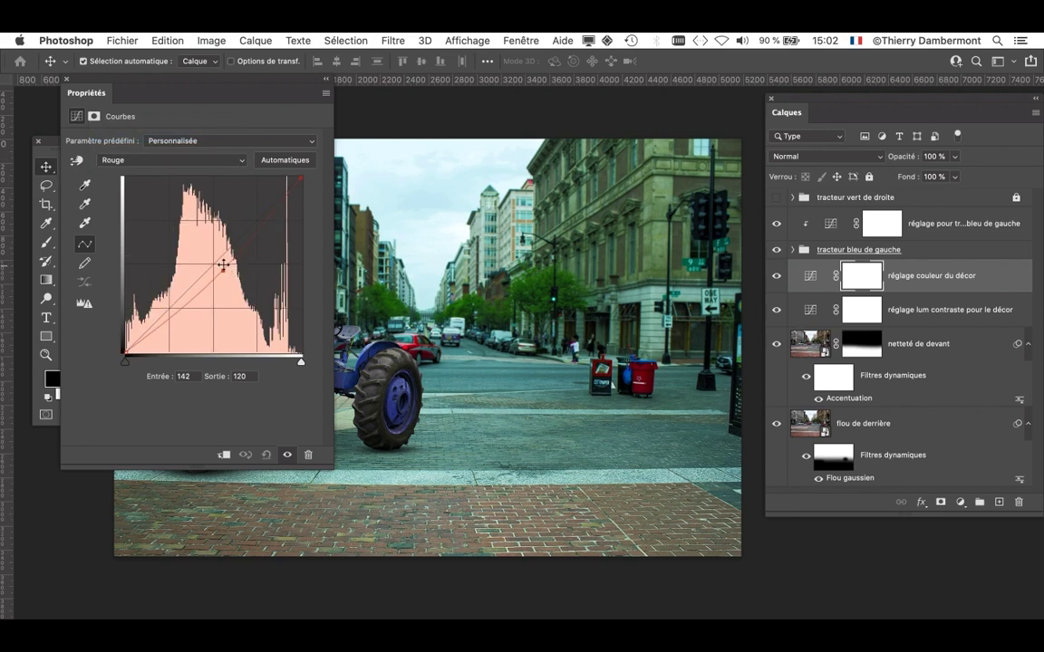
left_click_drag(220, 269, 210, 250)
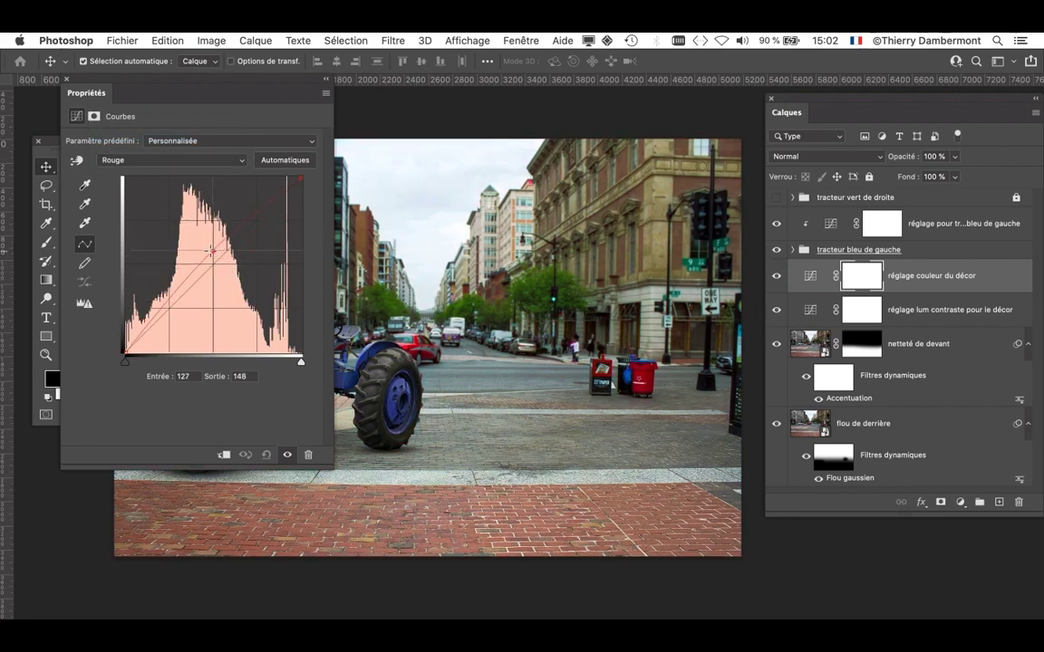
left_click(141, 160)
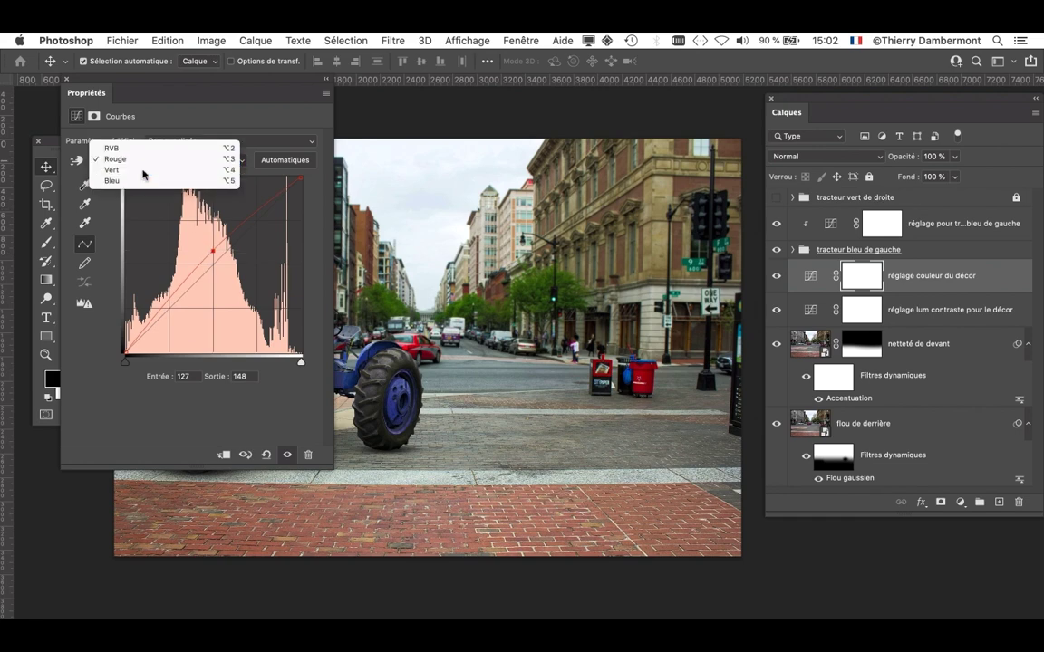
left_click(144, 172)
left_click_drag(207, 260, 208, 258)
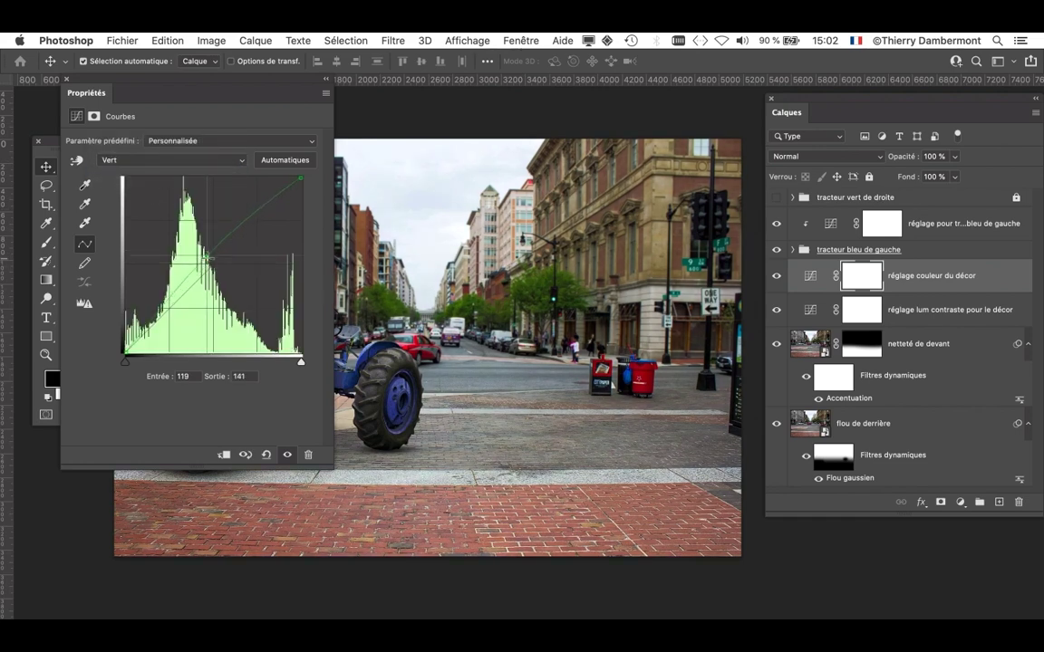
Move the Properties panel off the tractor and compare the composite with the réglage couleur du décor layer hidden and shown.
left_click(776, 276)
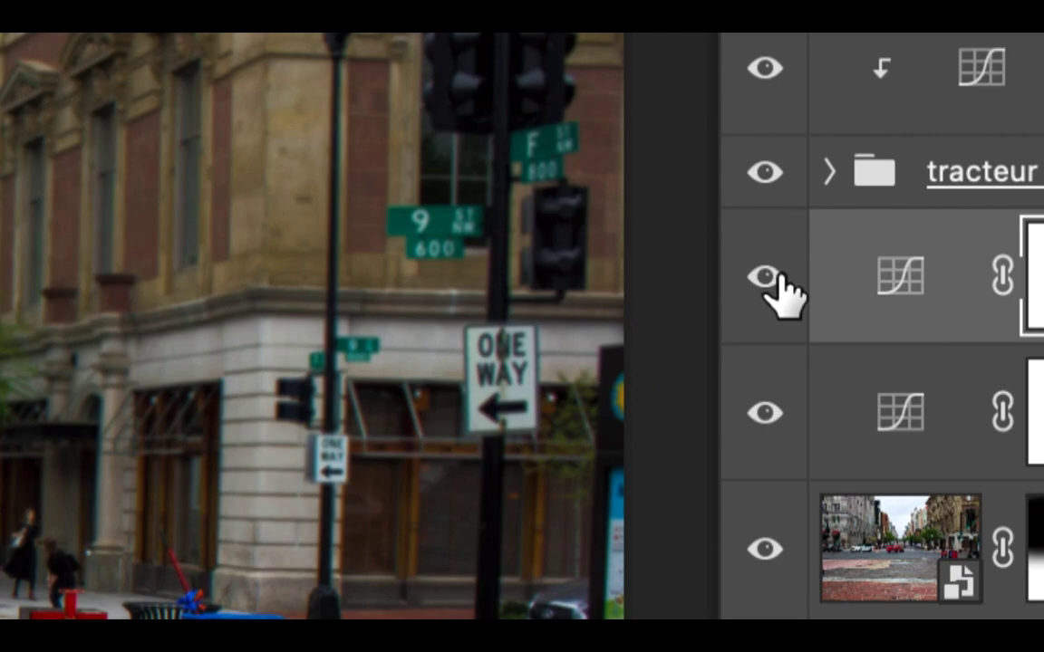
left_click(776, 276)
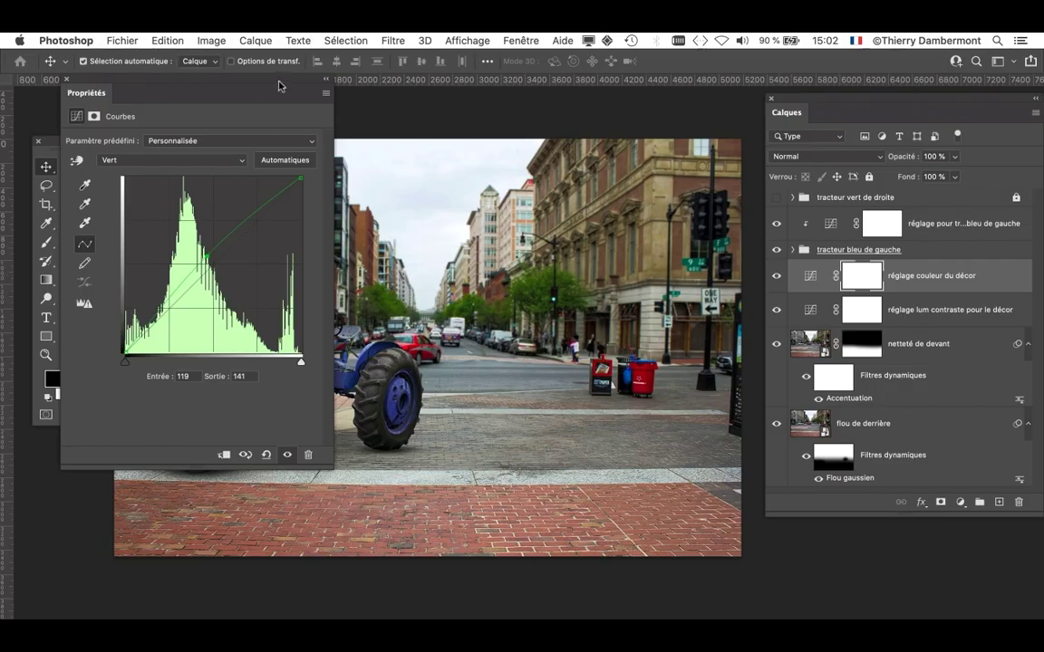
left_click_drag(278, 86, 211, 507)
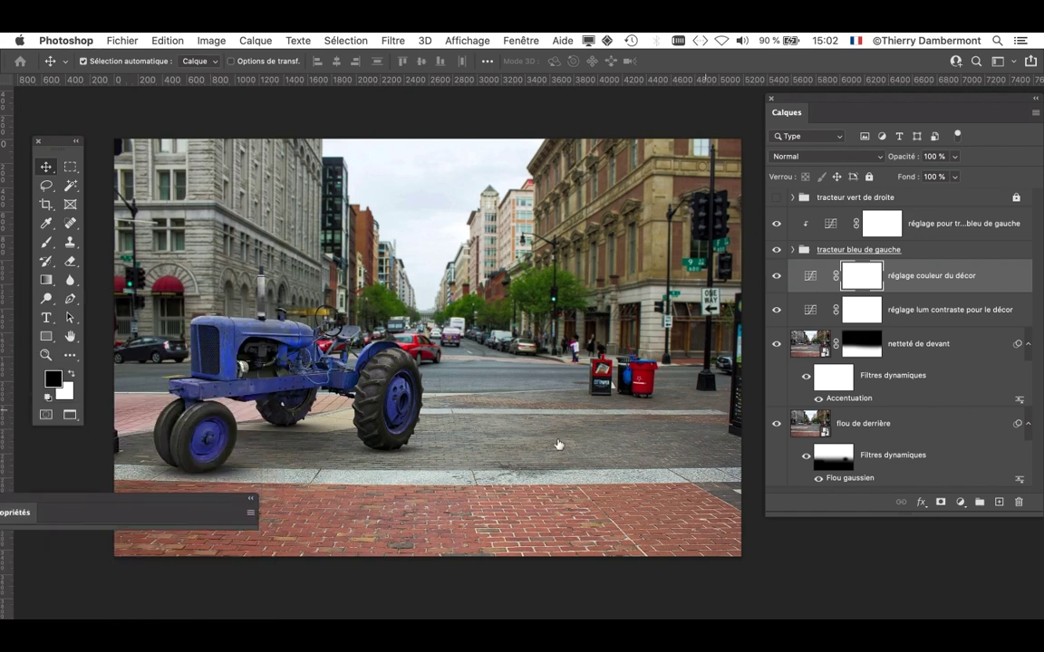
left_click(777, 276)
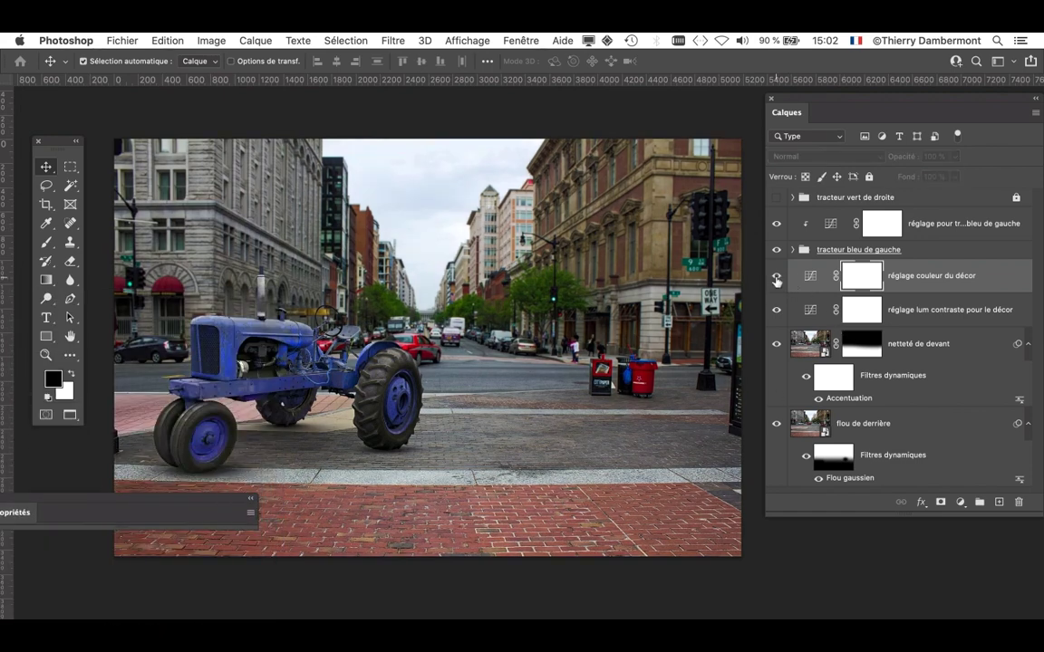
left_click(776, 278)
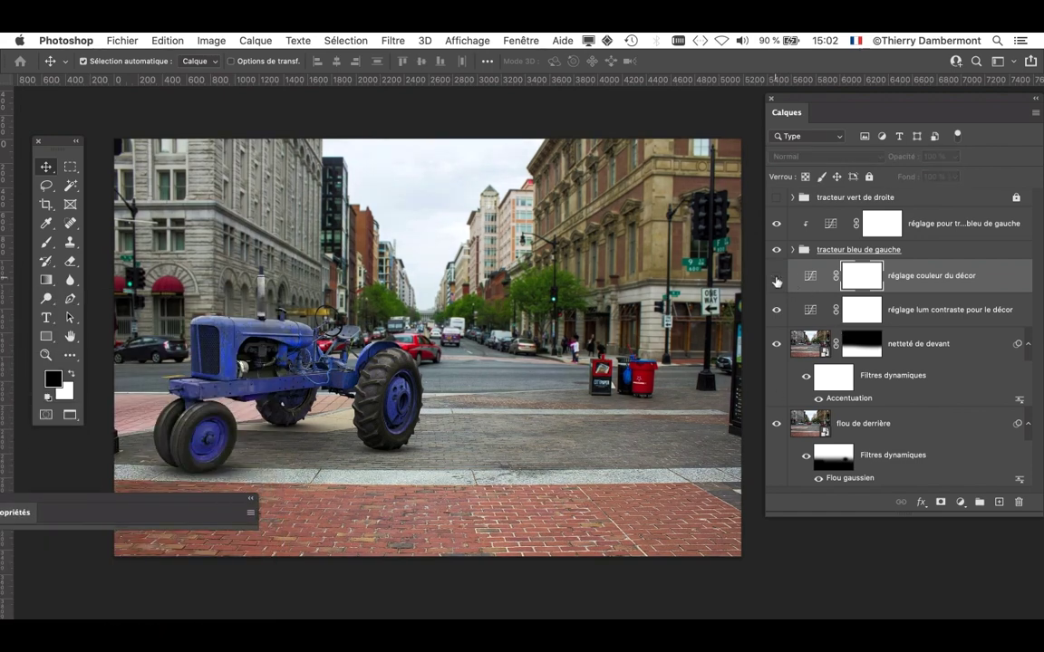
left_click(776, 276)
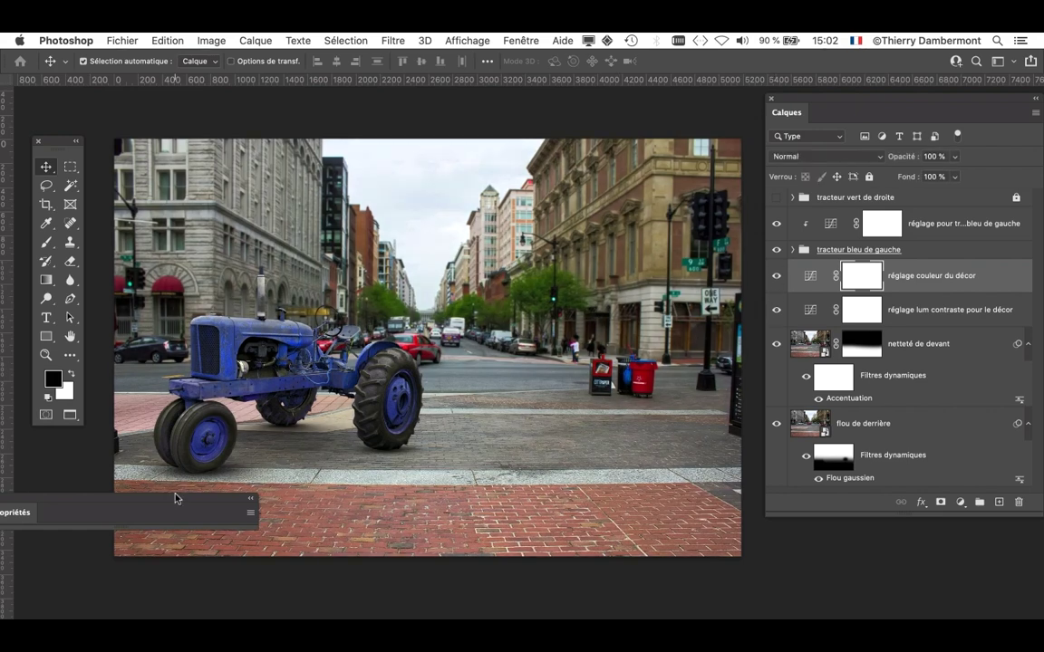
Expand the Properties panel, move it and the Layers panel aside, and reposition the image so the blue tractor is uncovered.
left_click(29, 513)
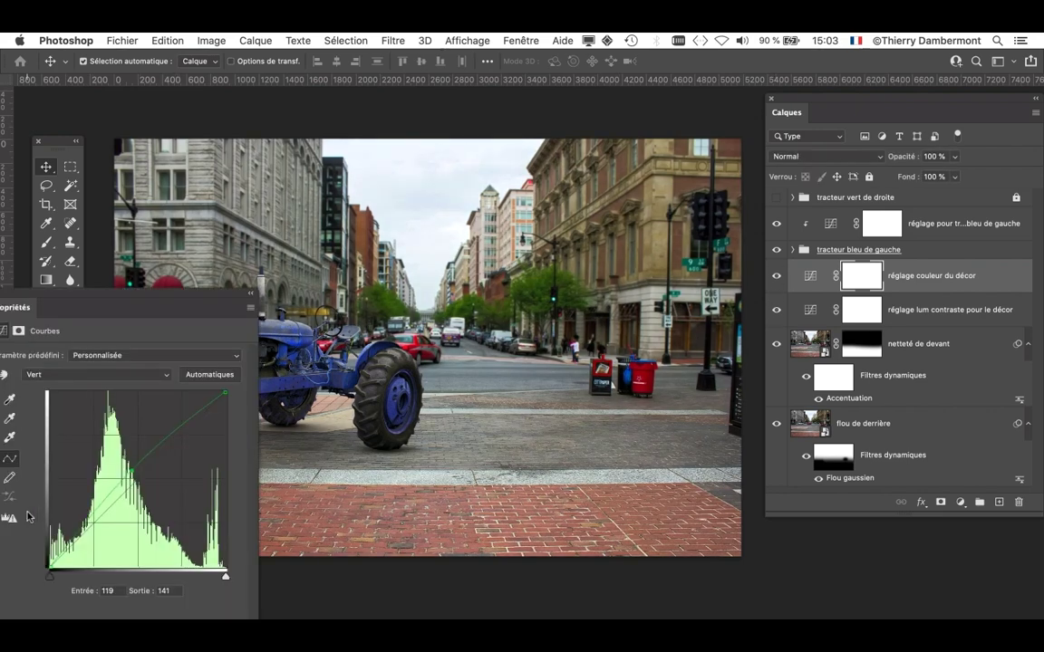
left_click_drag(159, 301, 296, 129)
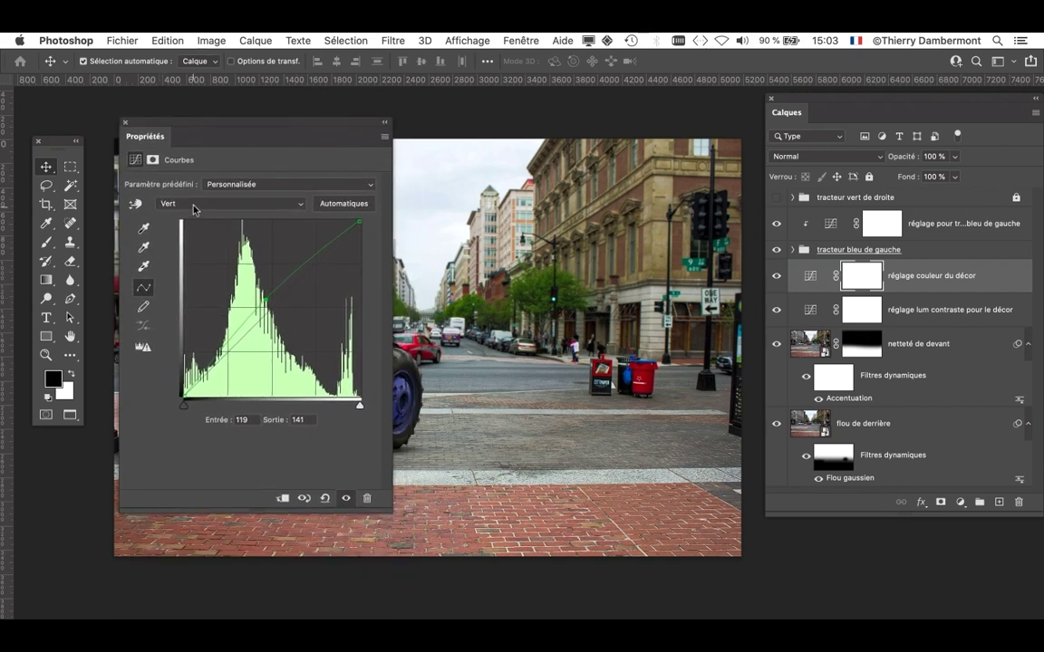
left_click_drag(829, 102, 1021, 135)
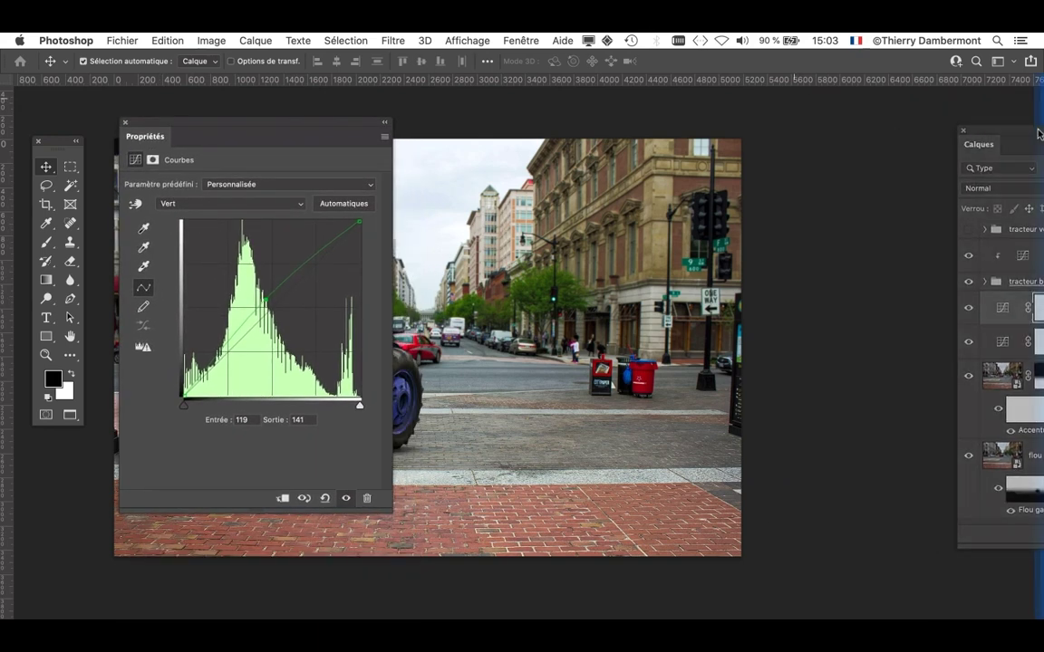
left_click_drag(611, 310, 851, 275)
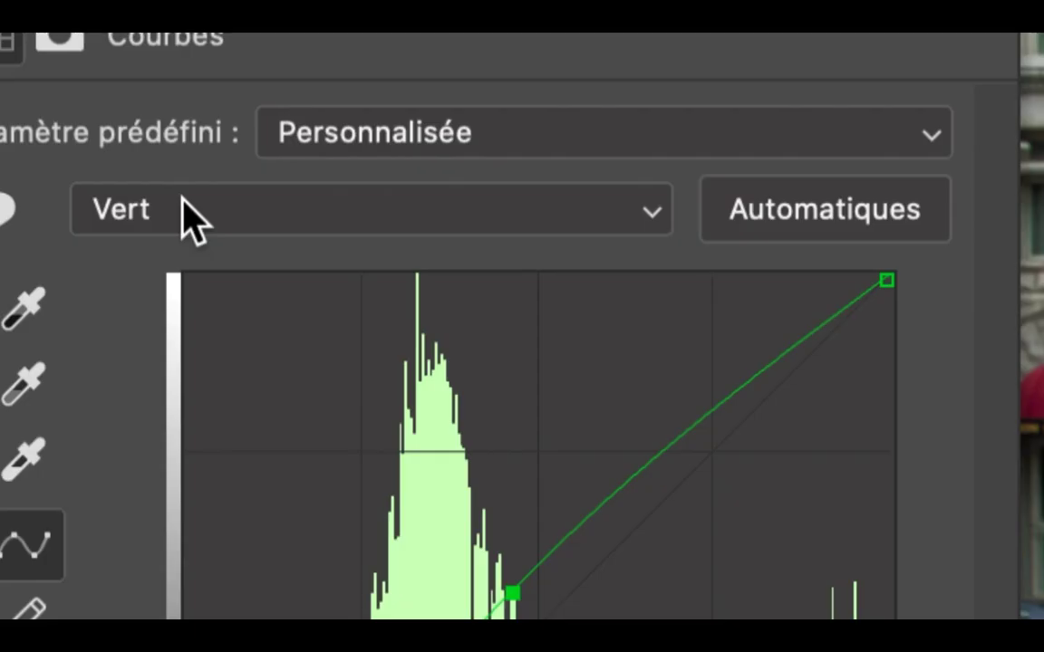
Remove the midtone points from the red, green and blue channel curves of réglage couleur du décor, then return to the RVB channel.
left_click(186, 213)
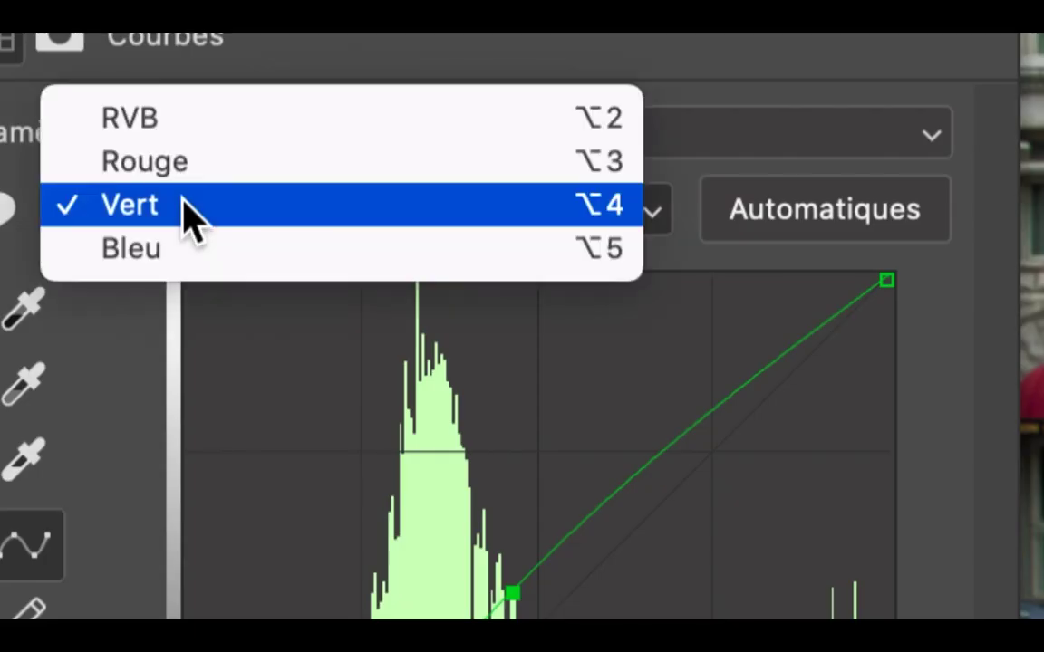
left_click(186, 167)
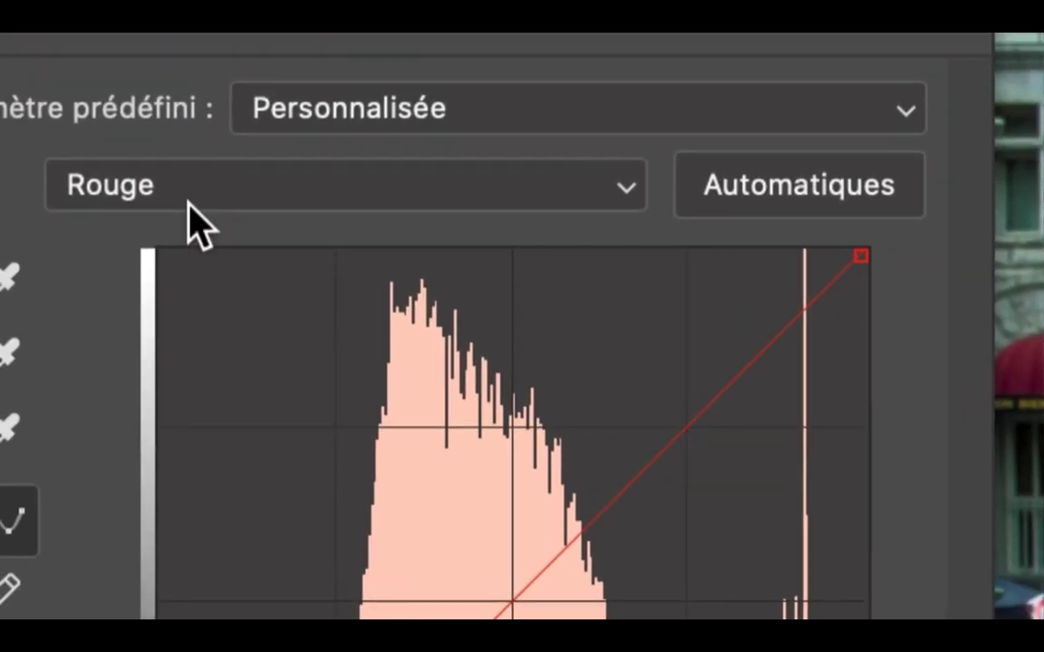
left_click(187, 204)
left_click(185, 207)
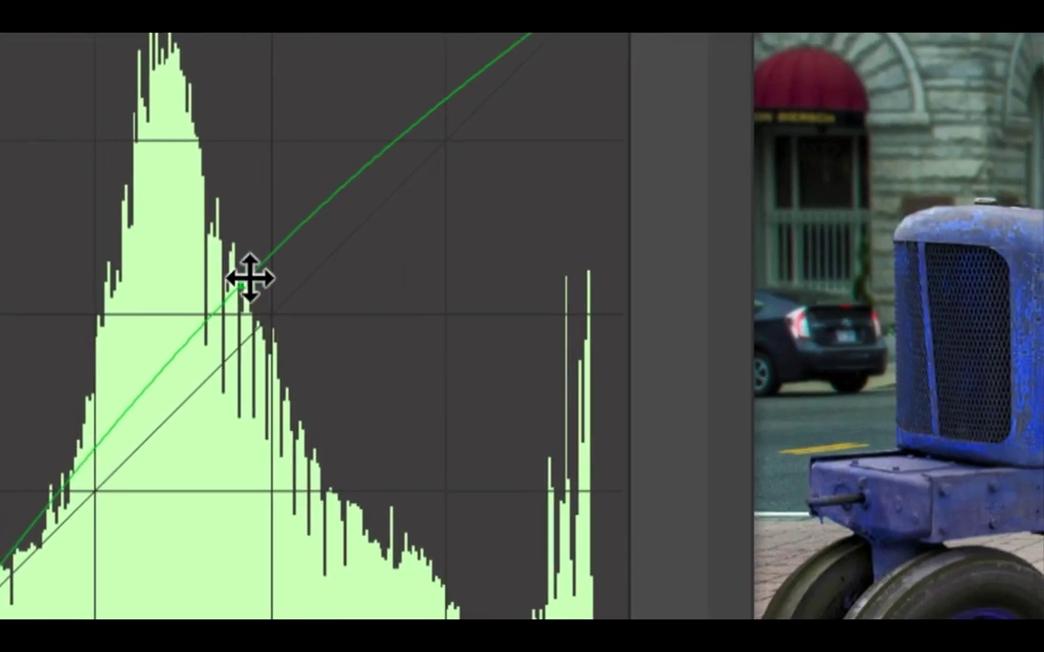
left_click_drag(494, 546, 660, 599)
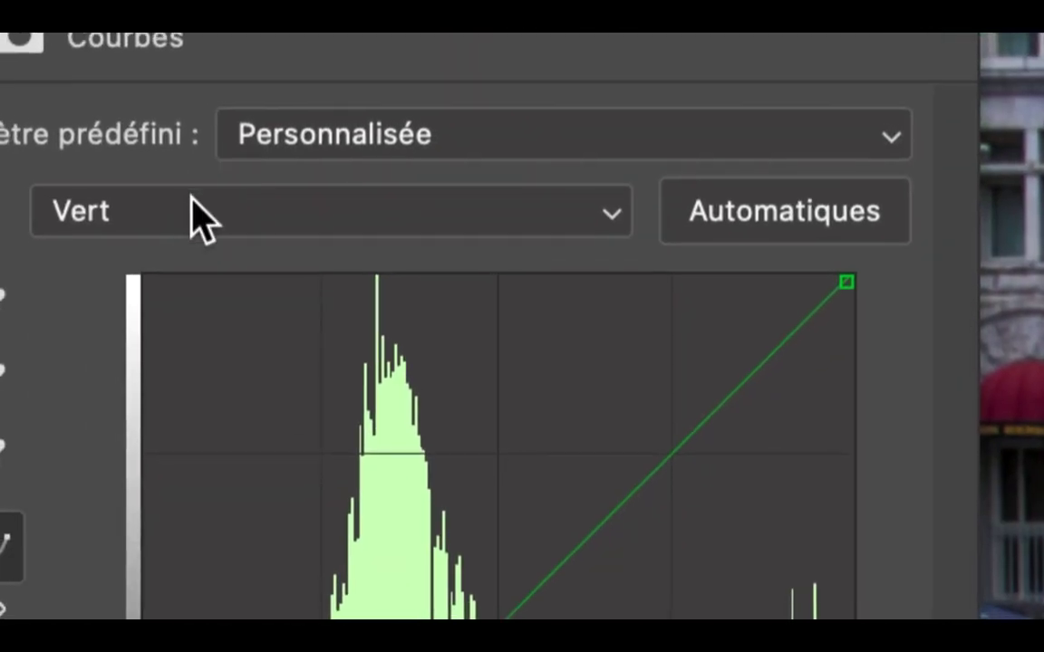
left_click(193, 217)
left_click(193, 217)
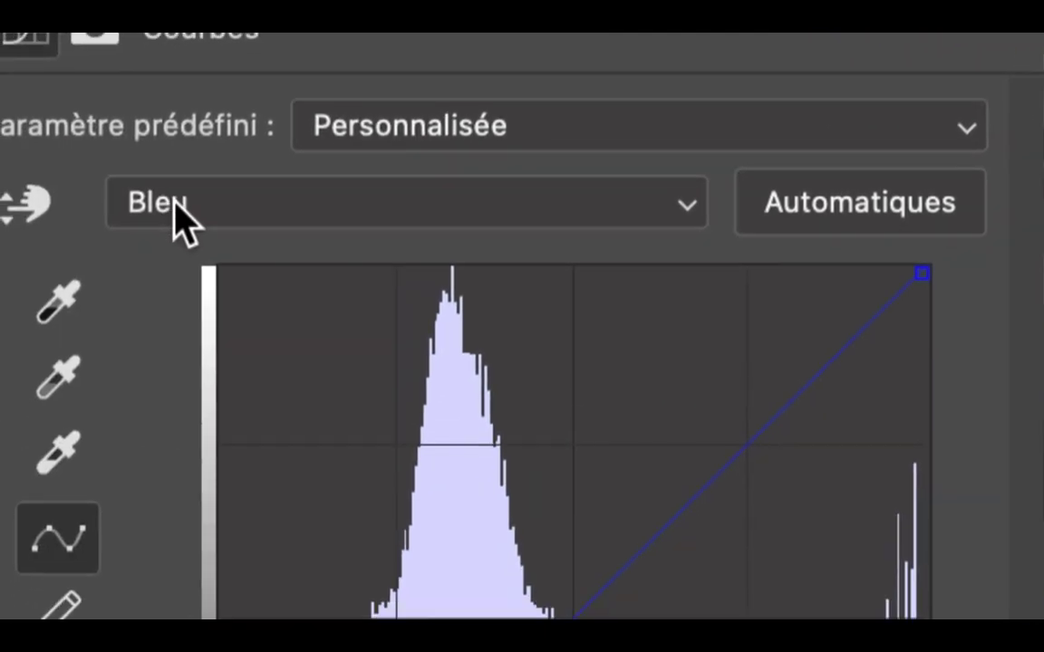
left_click(179, 218)
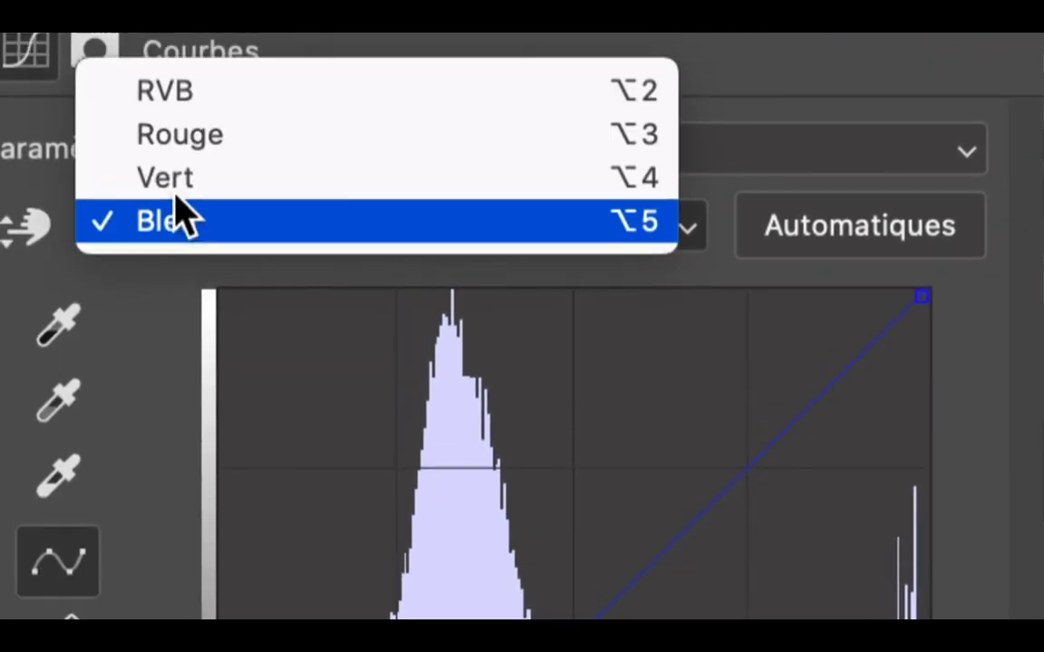
left_click(180, 192)
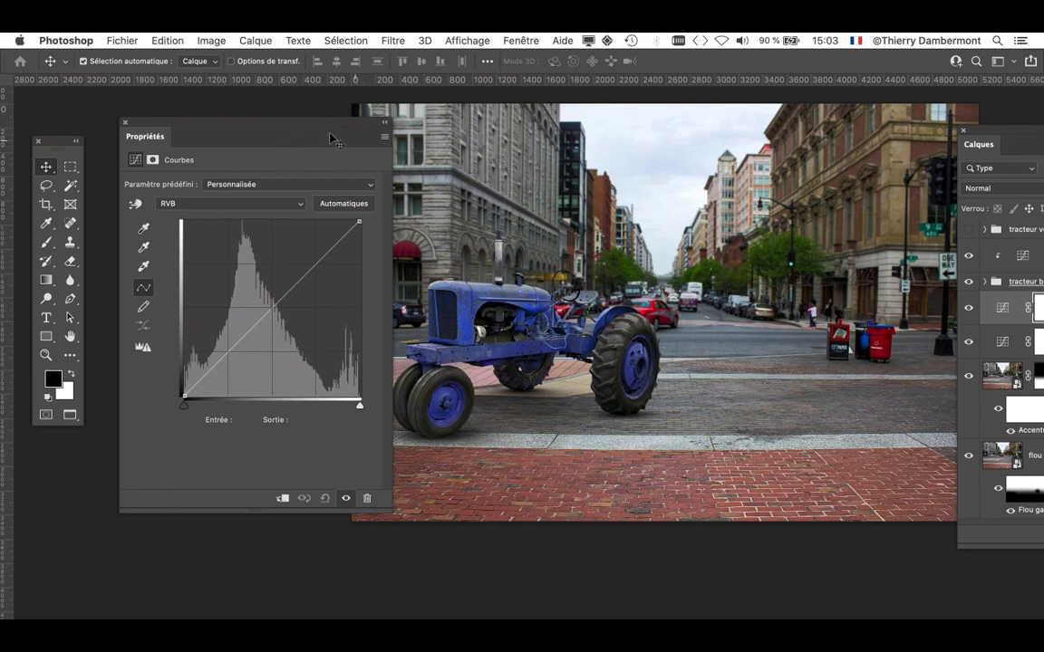
Activate the gray-point eyedropper and try neutral references on the asphalt, grey stone building, tree foliage and brick paving.
left_click(144, 248)
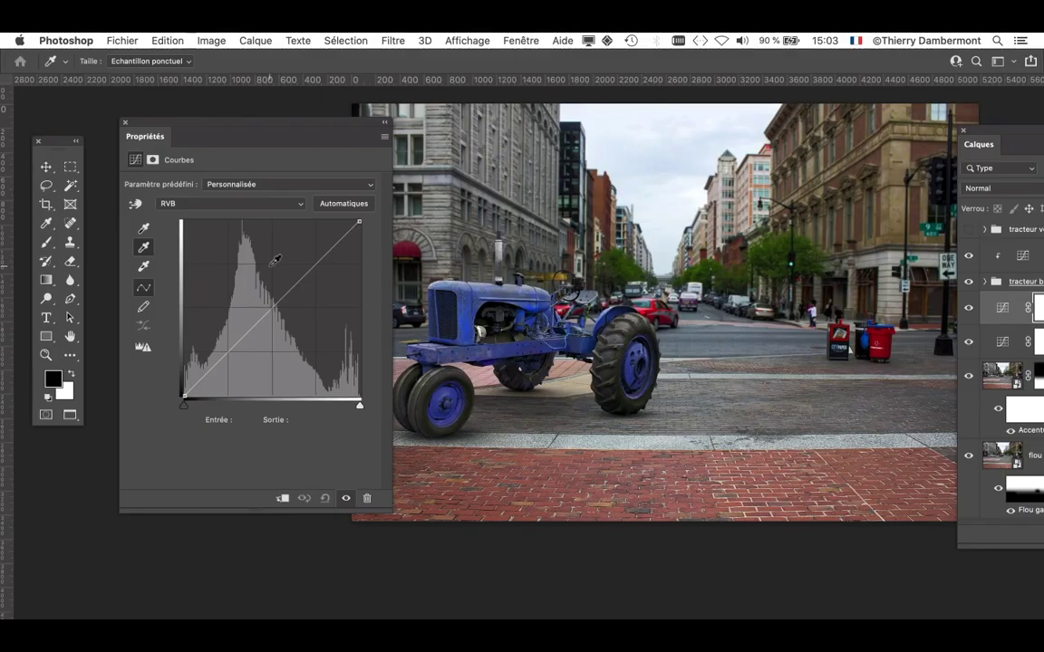
left_click(771, 336)
left_click(441, 146)
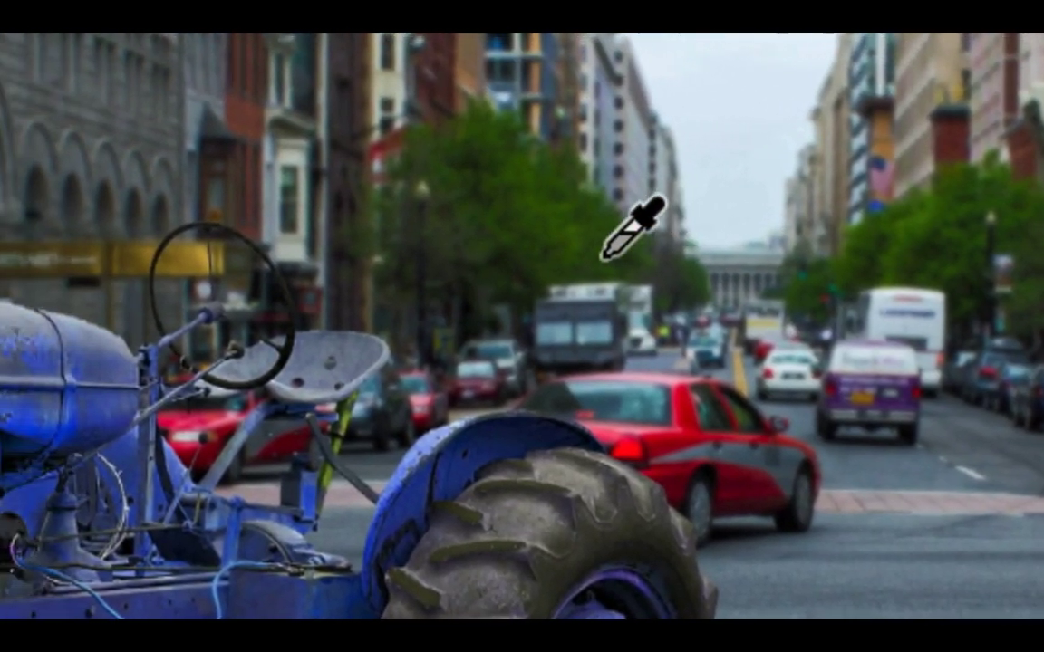
left_click(580, 228)
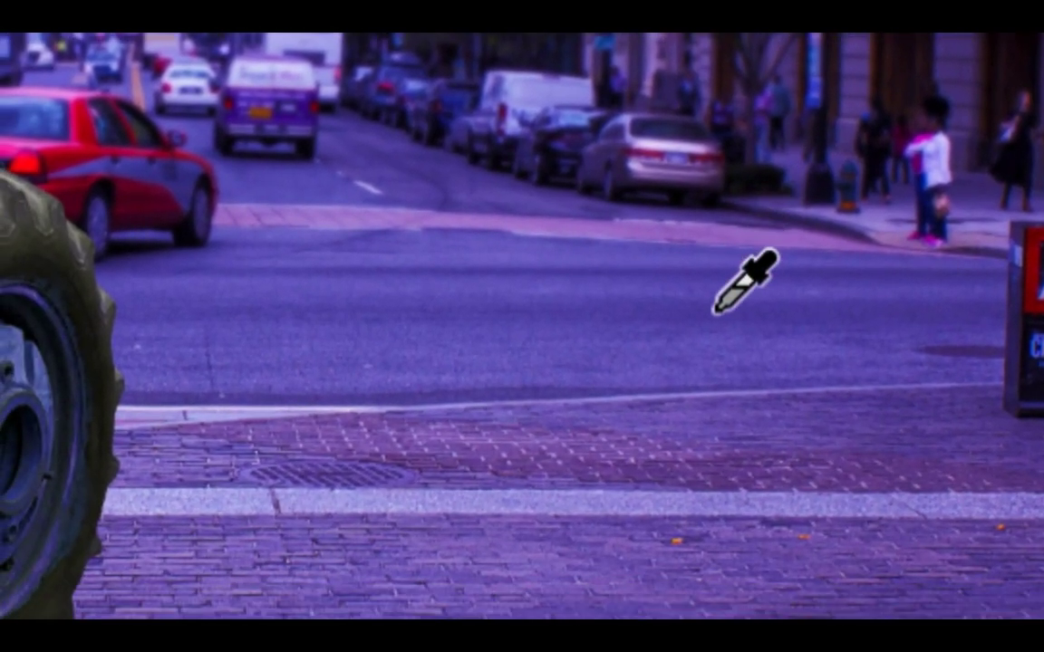
left_click(715, 313)
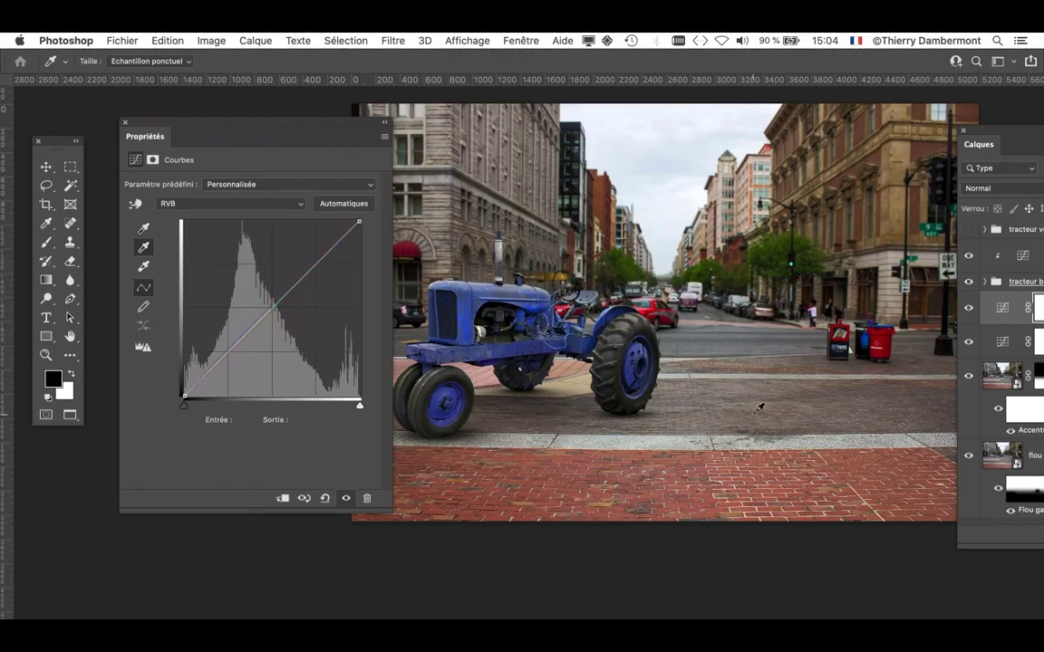
left_click(687, 469)
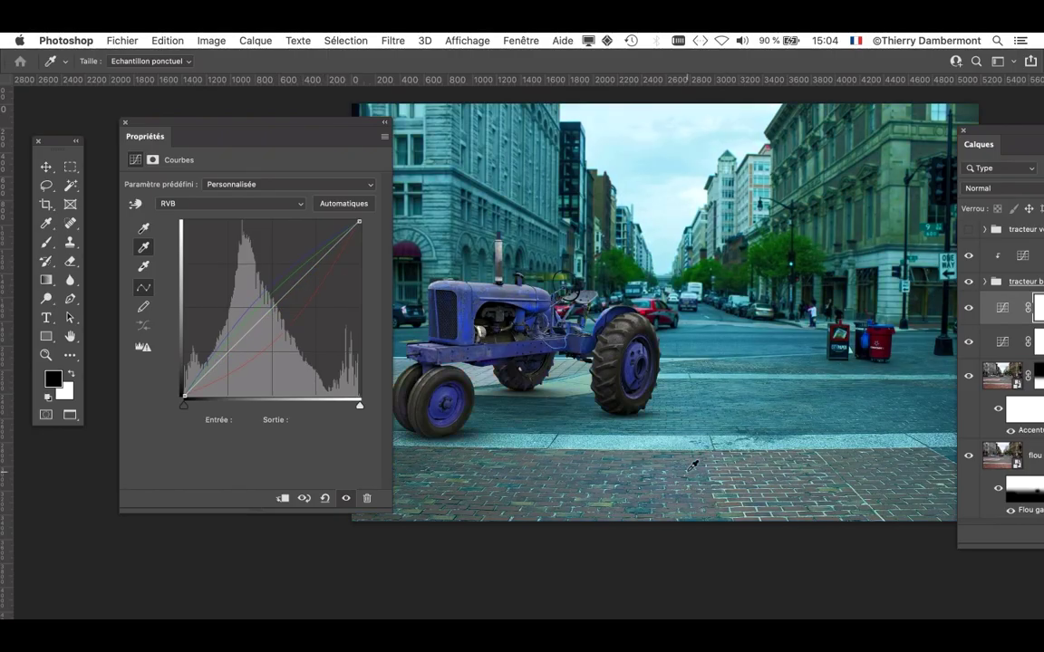
left_click(786, 339)
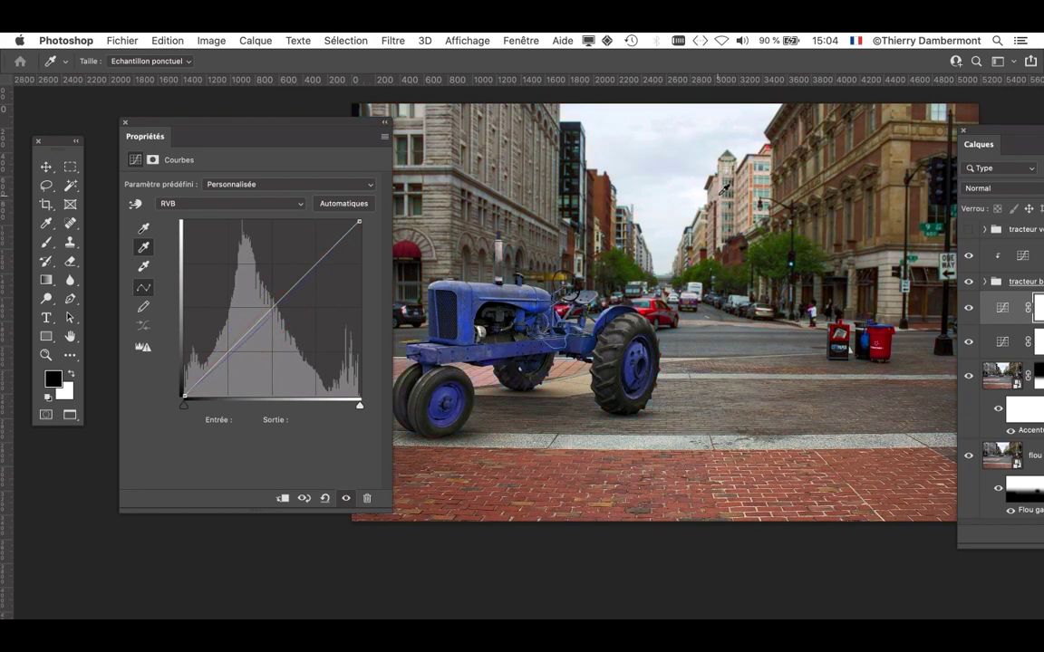
Try further gray points on the sky, building facade, red bricks, asphalt, pale kerb strip and grey paving.
left_click(690, 153)
left_click(529, 220)
left_click(721, 461)
left_click(879, 370)
left_click(739, 320)
left_click(467, 440)
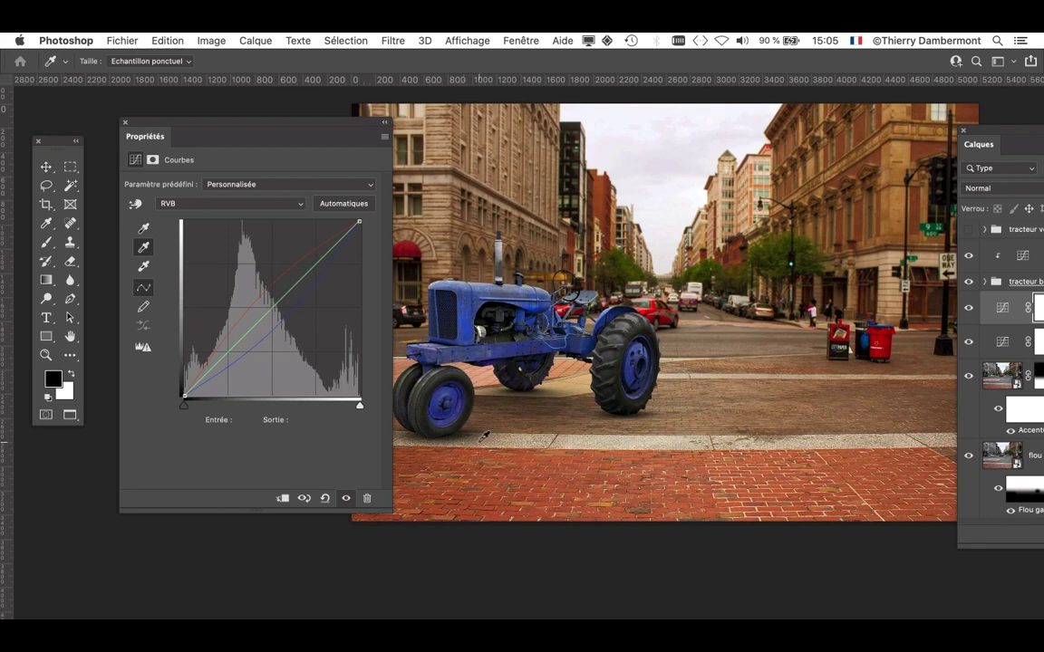
left_click(488, 448)
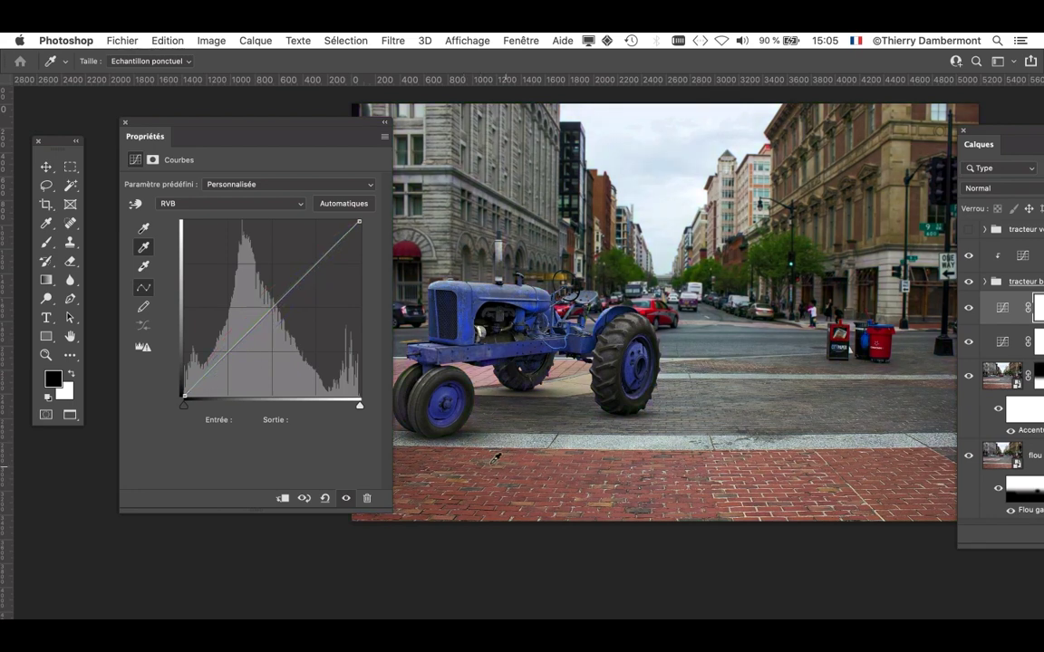
left_click(777, 470)
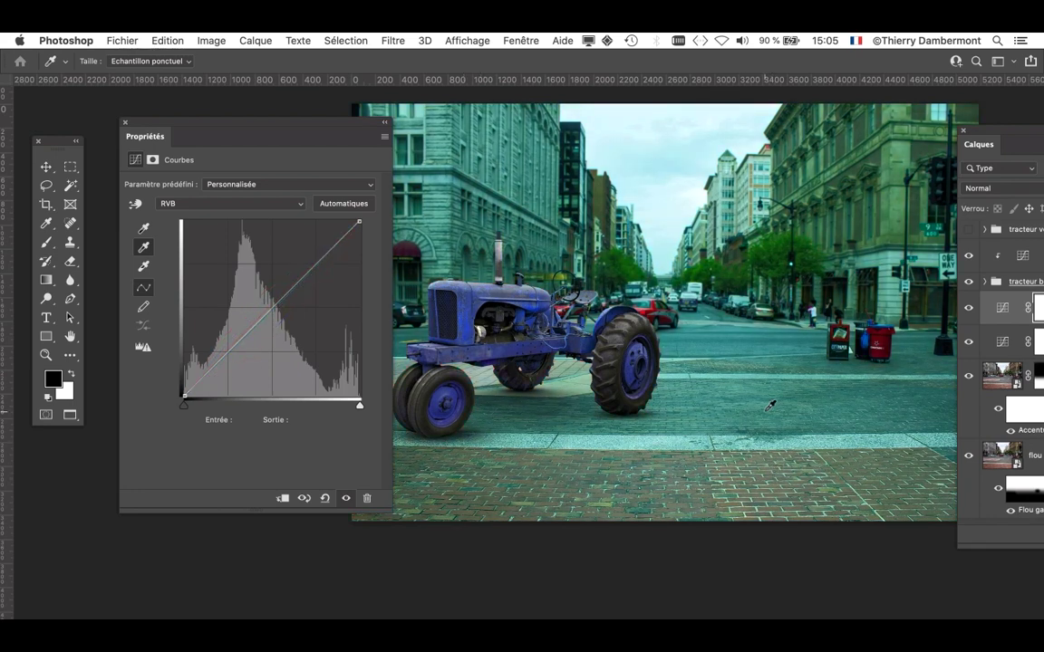
left_click(769, 406)
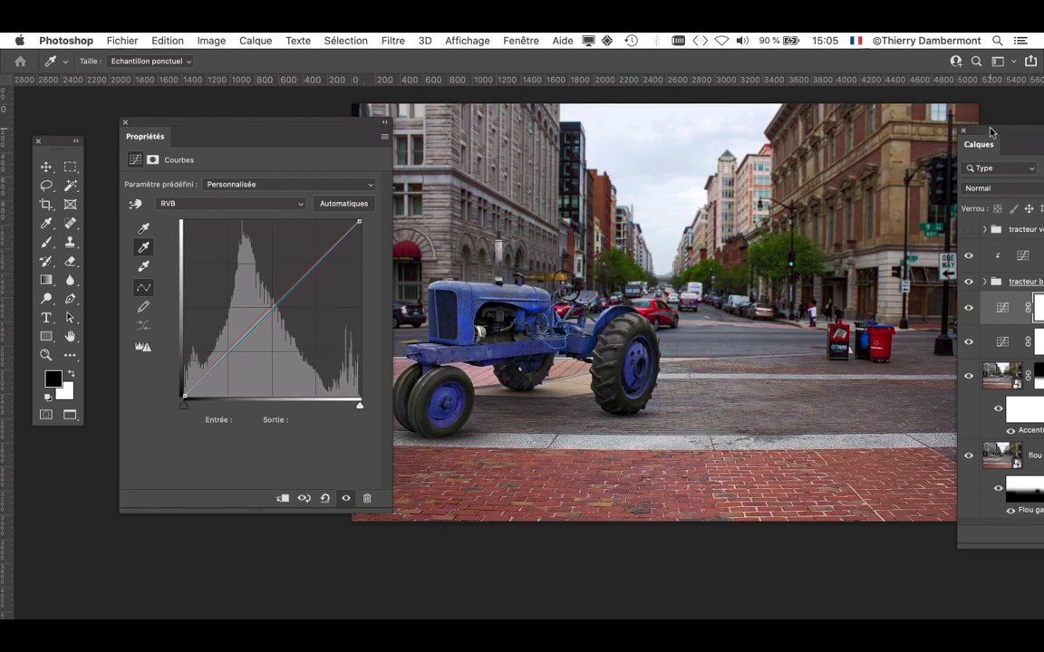
Set a new gray point on the brown building and compare the scenery with réglage couleur du décor hidden and shown.
left_click_drag(991, 138, 917, 96)
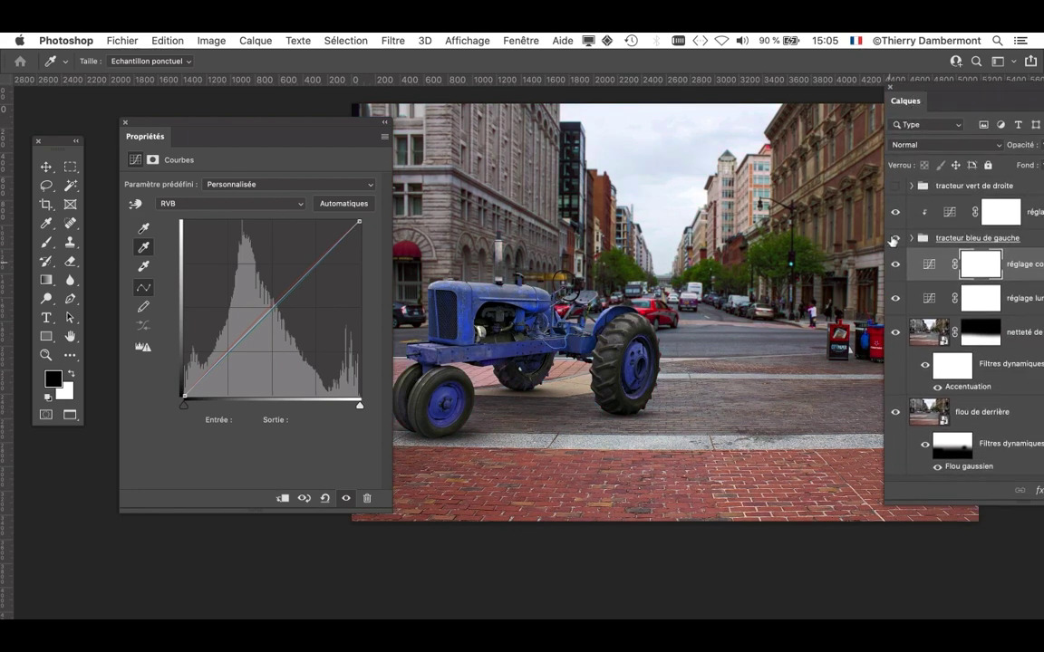
left_click(895, 270)
left_click(835, 243)
left_click(898, 264)
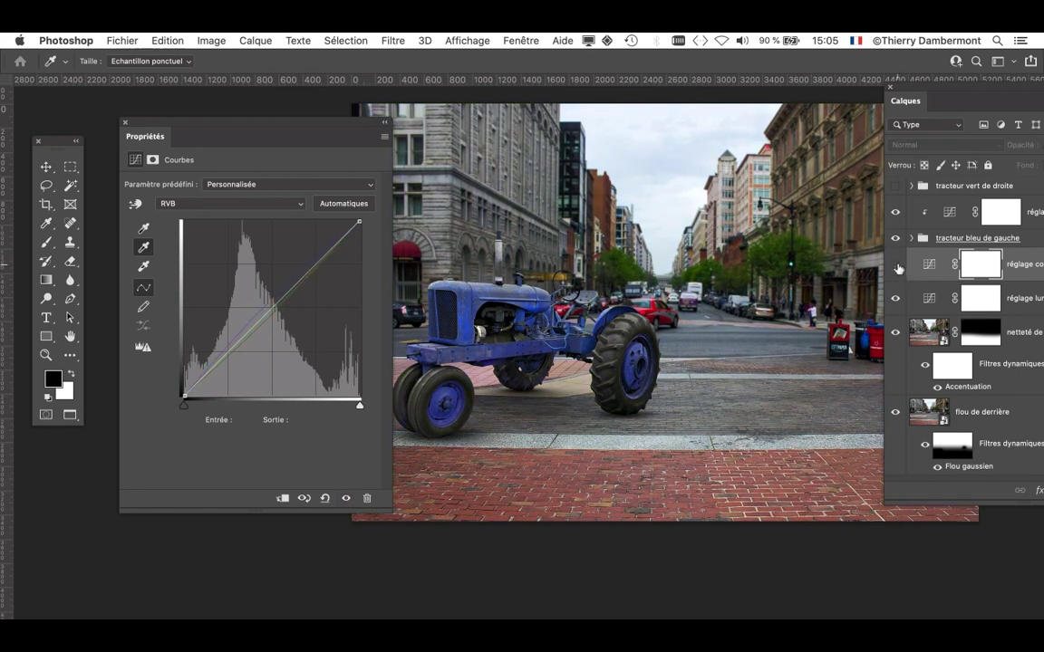
left_click(897, 265)
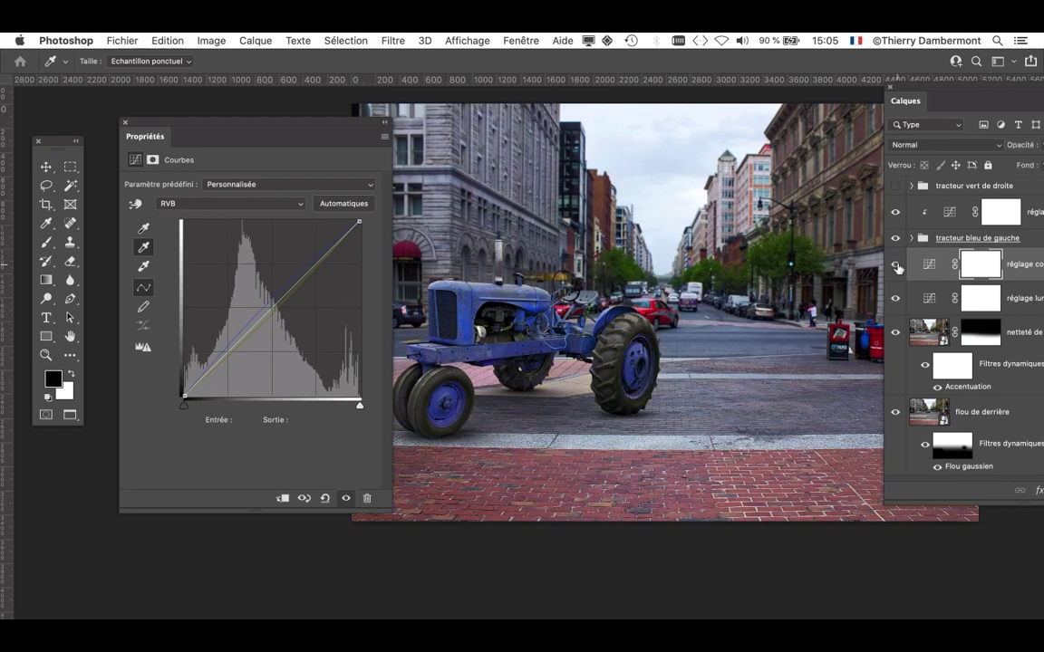
left_click(896, 266)
Add a Curves layer above the blue tractor's existing adjustment and clip it so it affects only the tracteur bleu de gauche group.
left_click_drag(904, 101, 946, 124)
left_click_drag(326, 121, 286, 477)
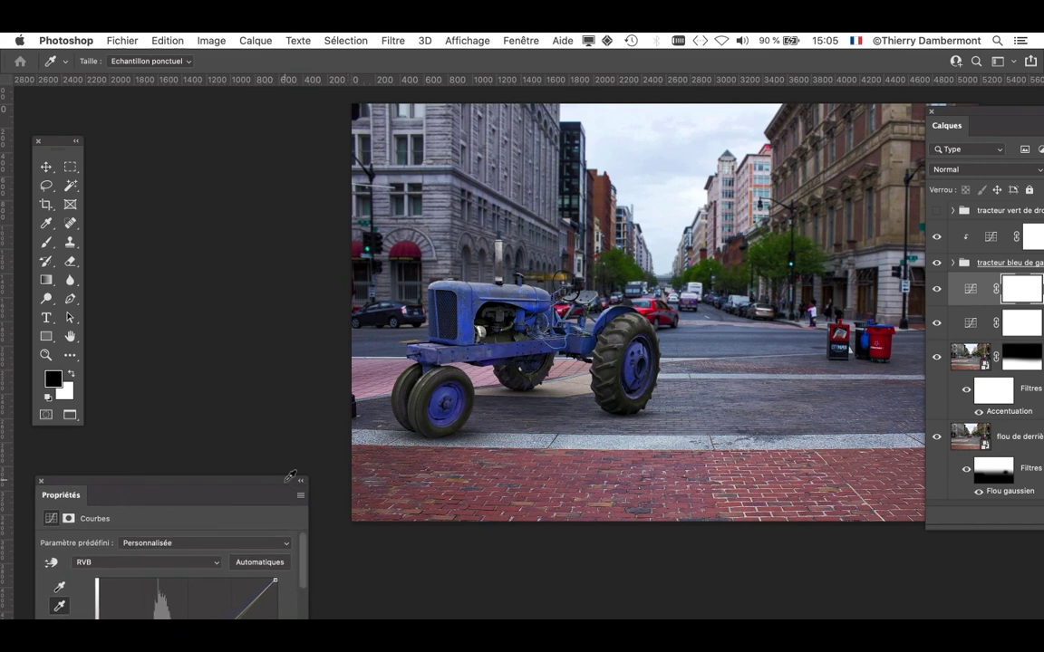
left_click_drag(882, 110, 677, 81)
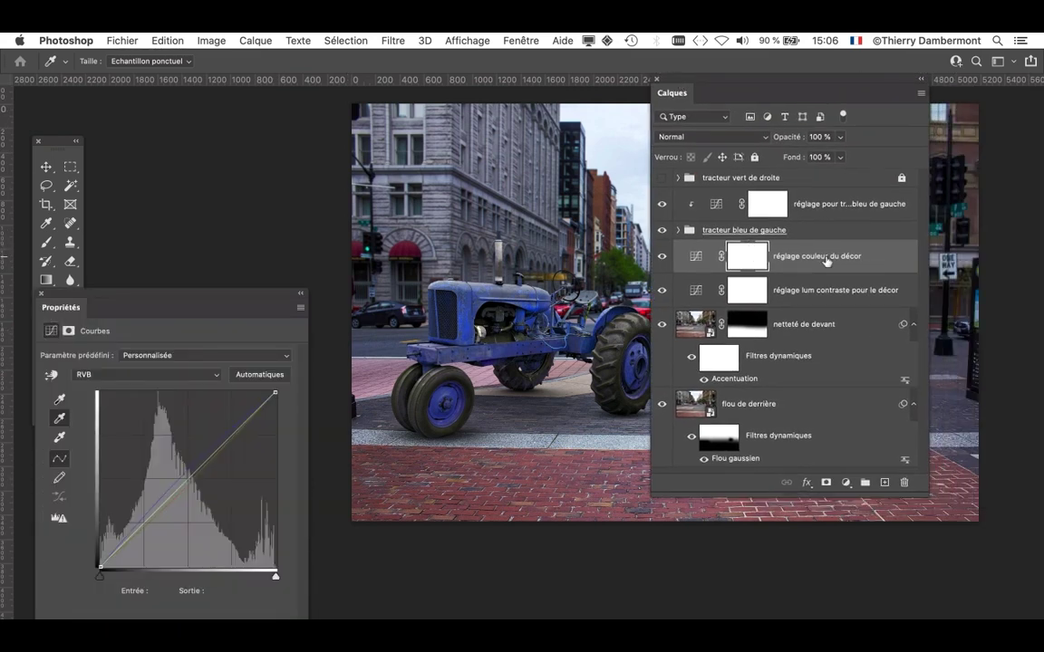
left_click(716, 210)
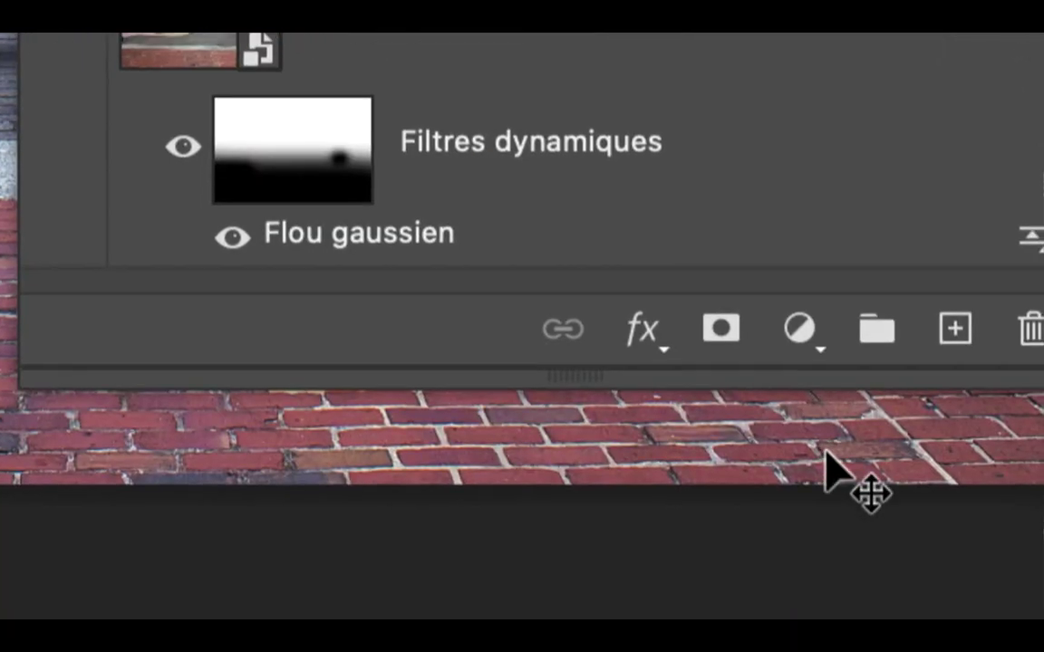
left_click(799, 329)
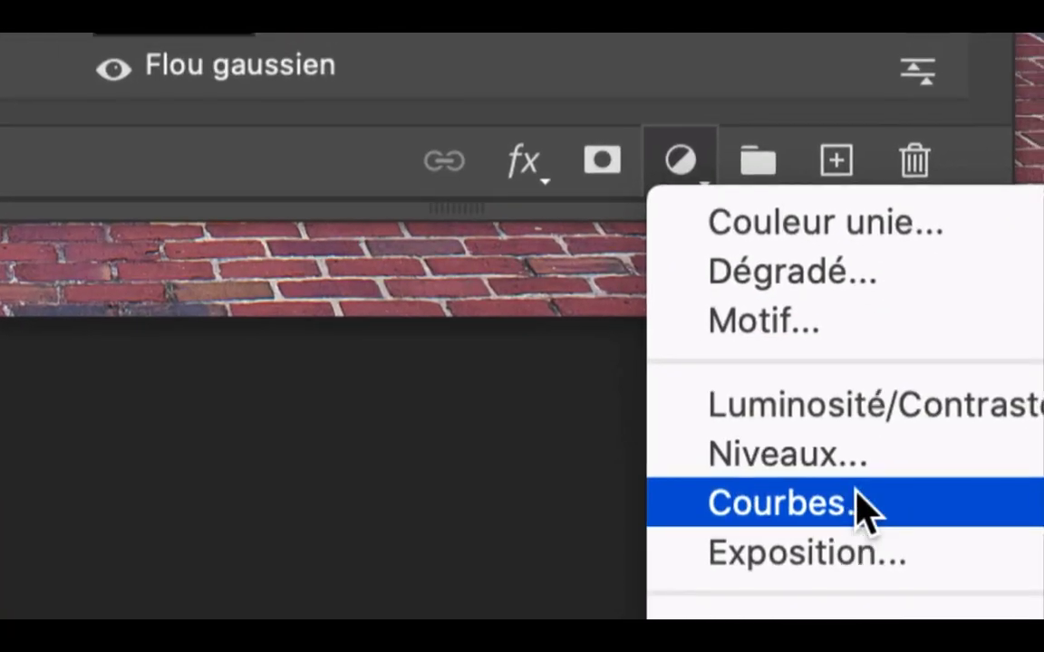
left_click(859, 512)
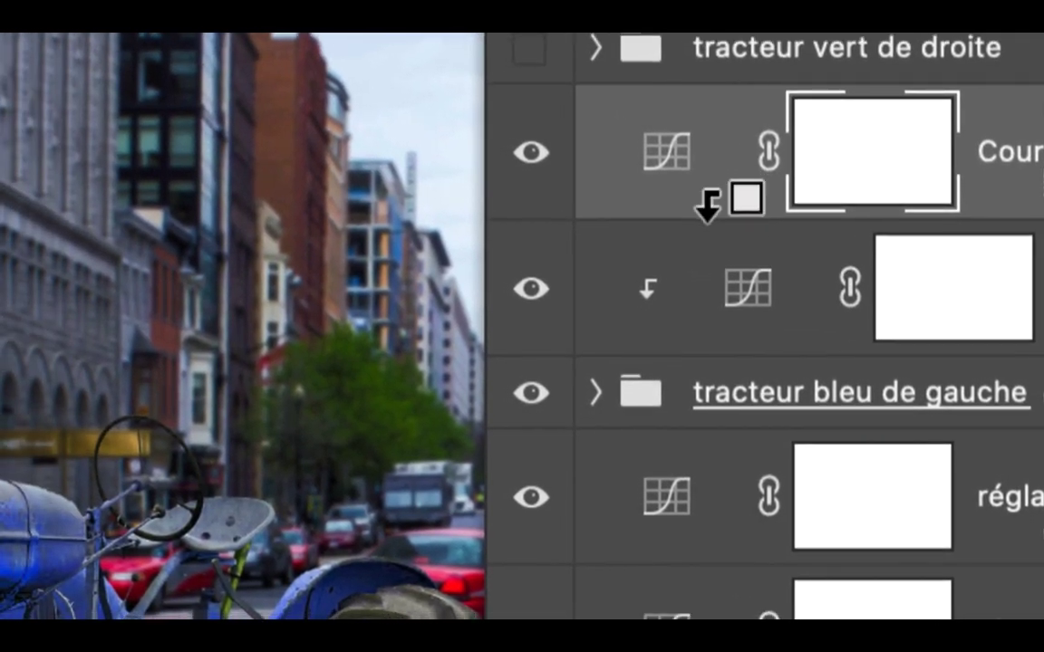
left_click(706, 204, "alt")
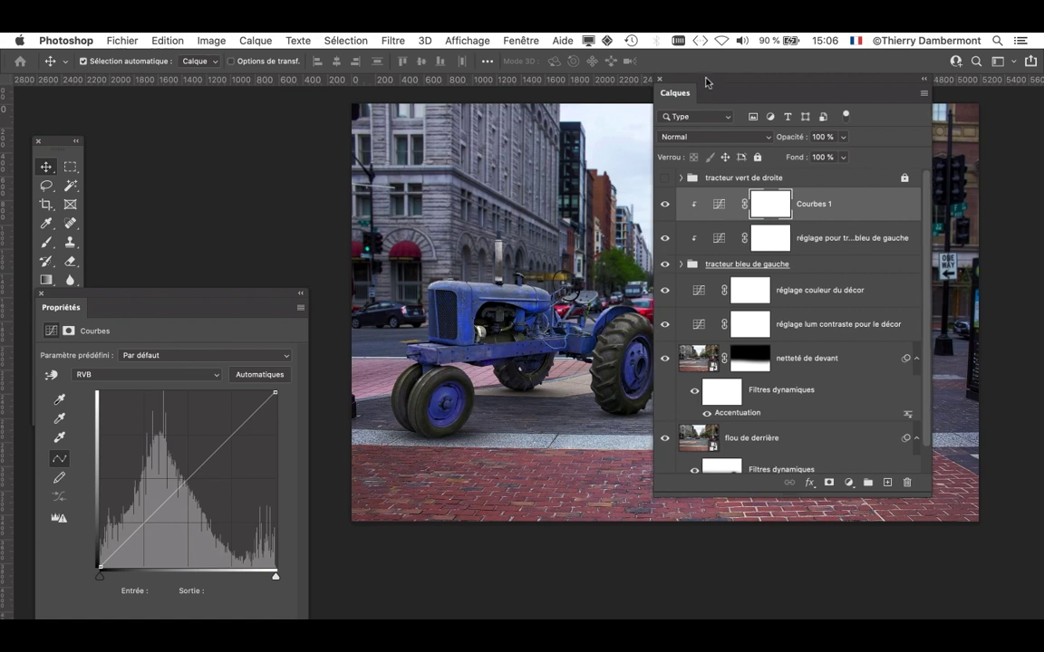
With the new clipped Curves layer's gray-point eyedropper, sample the scene and then the tractor seat as neutral references for the tractor.
left_click_drag(634, 78, 851, 136)
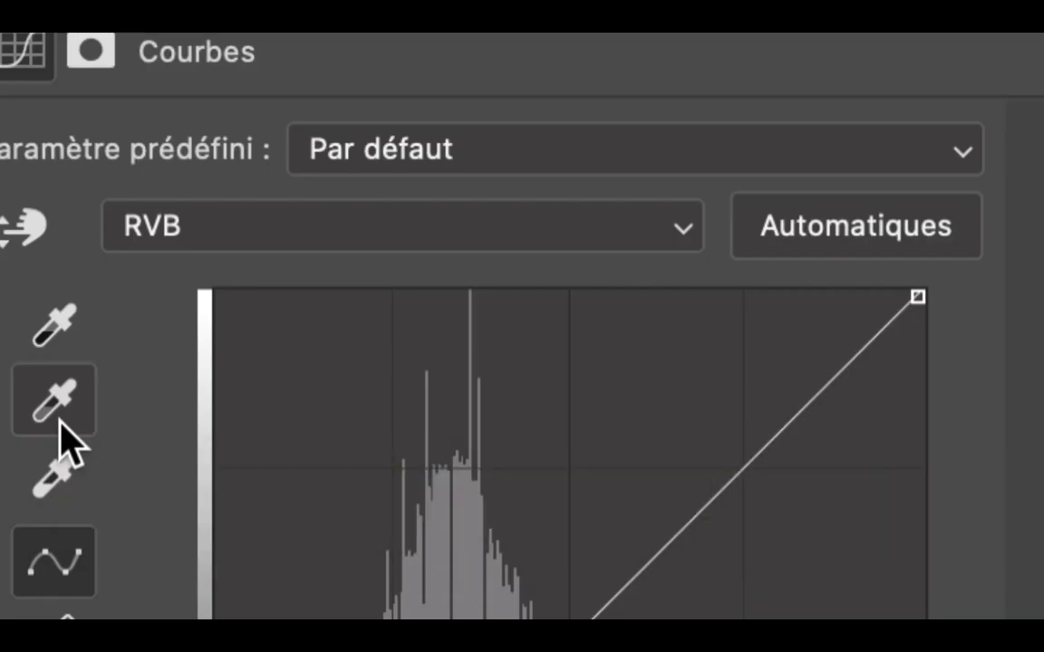
left_click(60, 420)
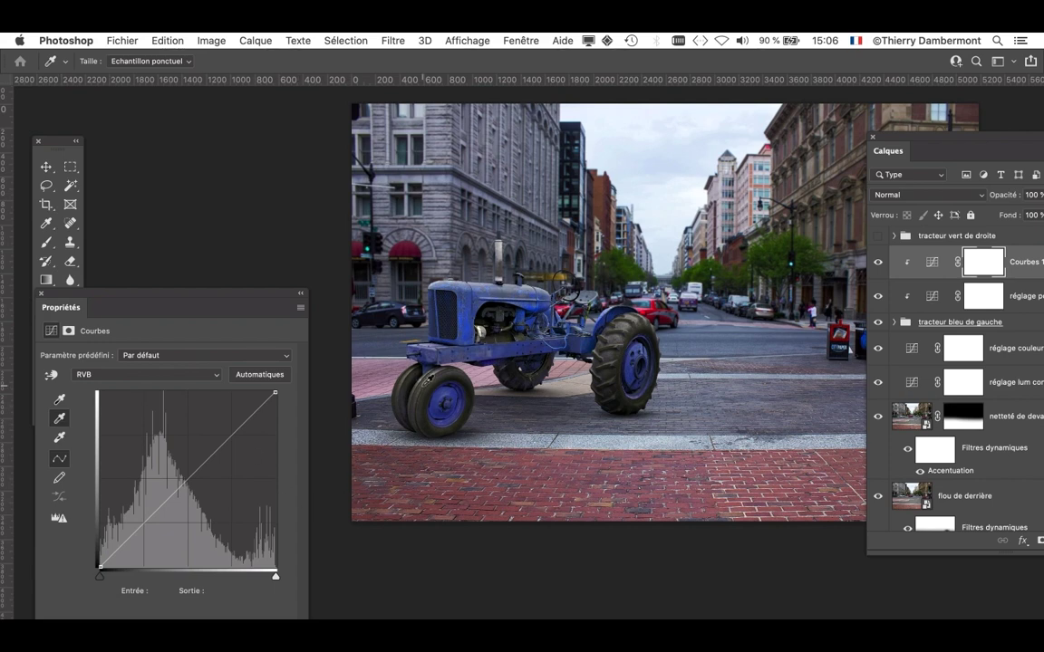
left_click(381, 342)
key("super+plus")
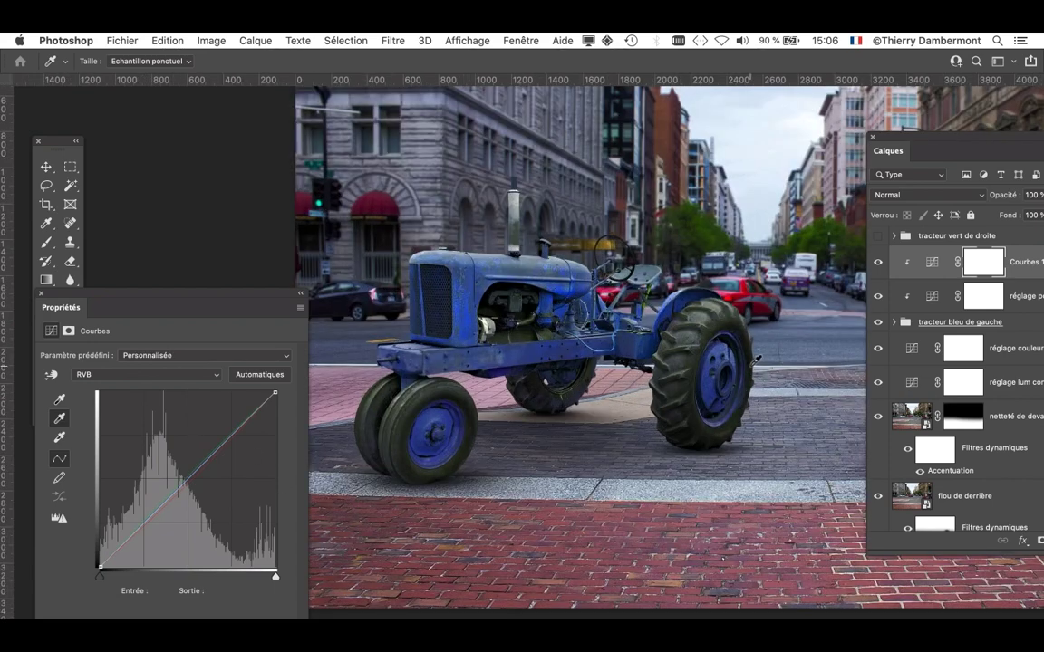
key("super+plus")
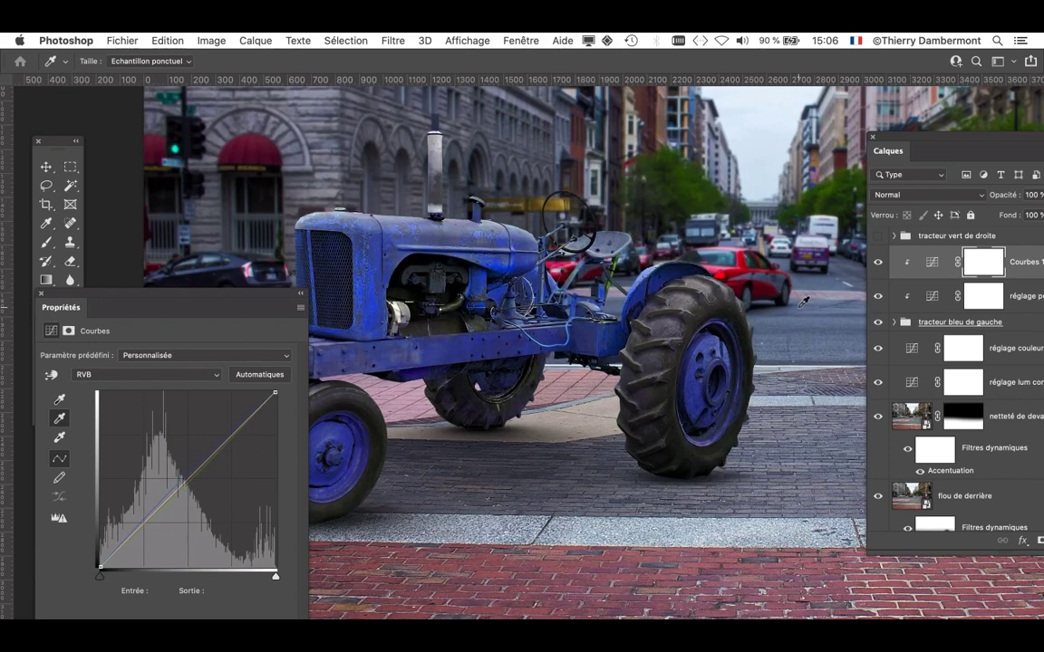
left_click(623, 245)
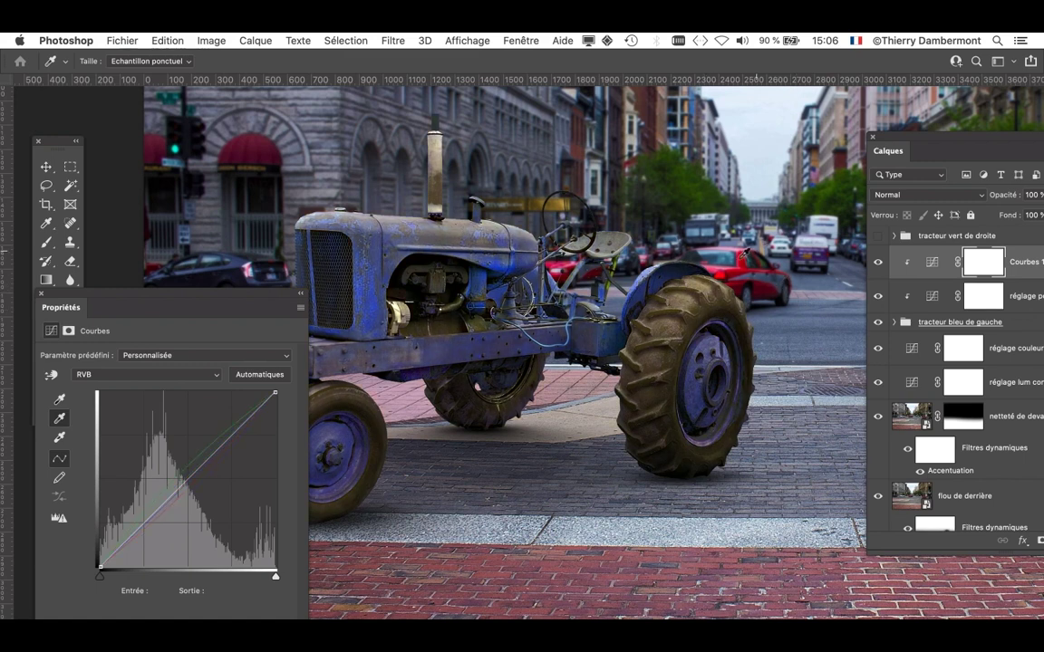
Try further gray points around the tractor seat, on the stone facade and on the tractor's blue front chassis beam.
left_click(589, 225)
left_click(590, 247)
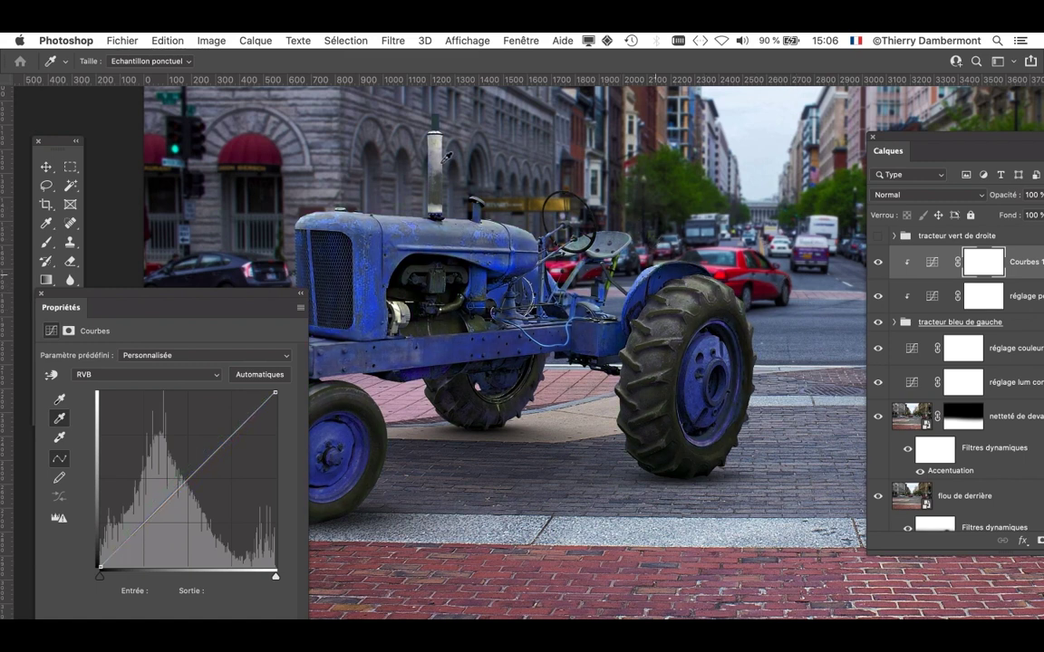
left_click(496, 158)
left_click_drag(273, 297, 163, 232)
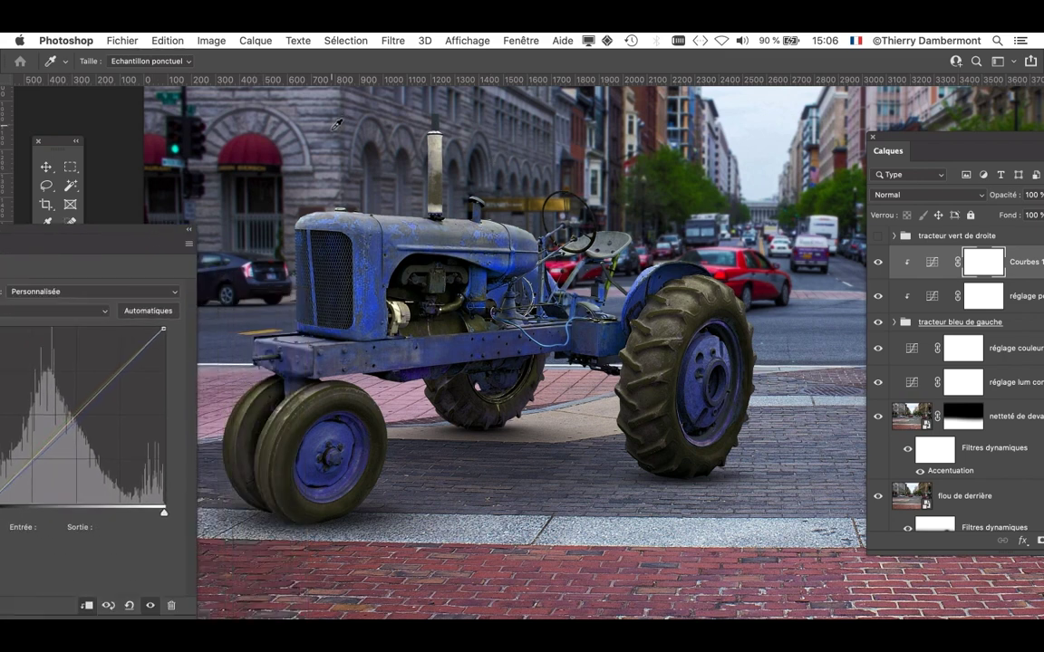
left_click(320, 347)
Set the midtone point of the tractor's Rouge curve to input 118, output 140.
left_click_drag(140, 239, 908, 79)
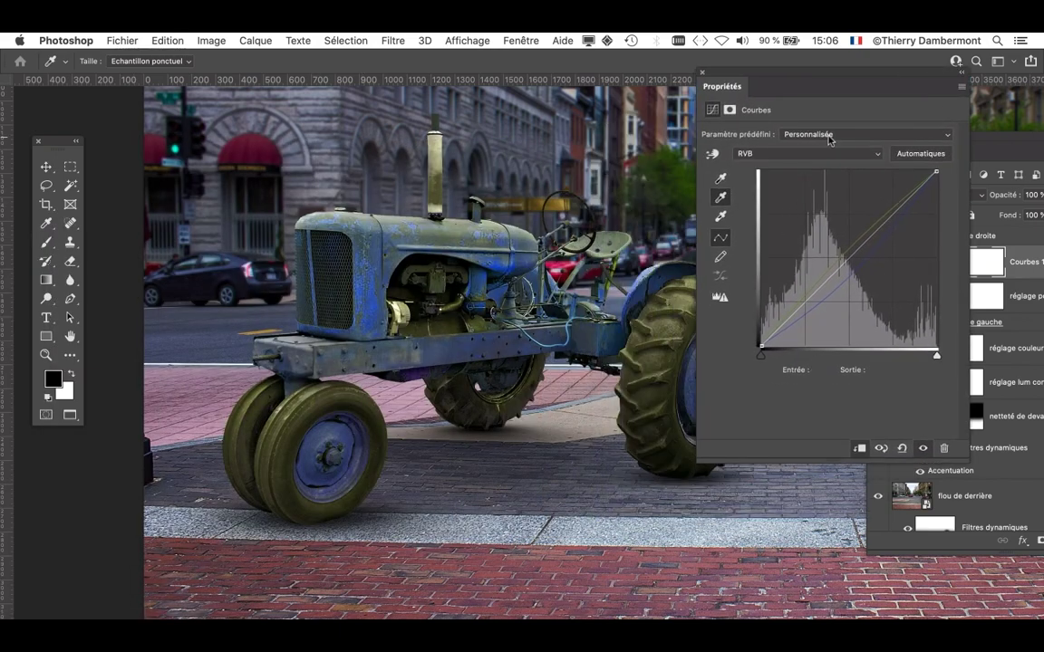
left_click(752, 154)
left_click(752, 164)
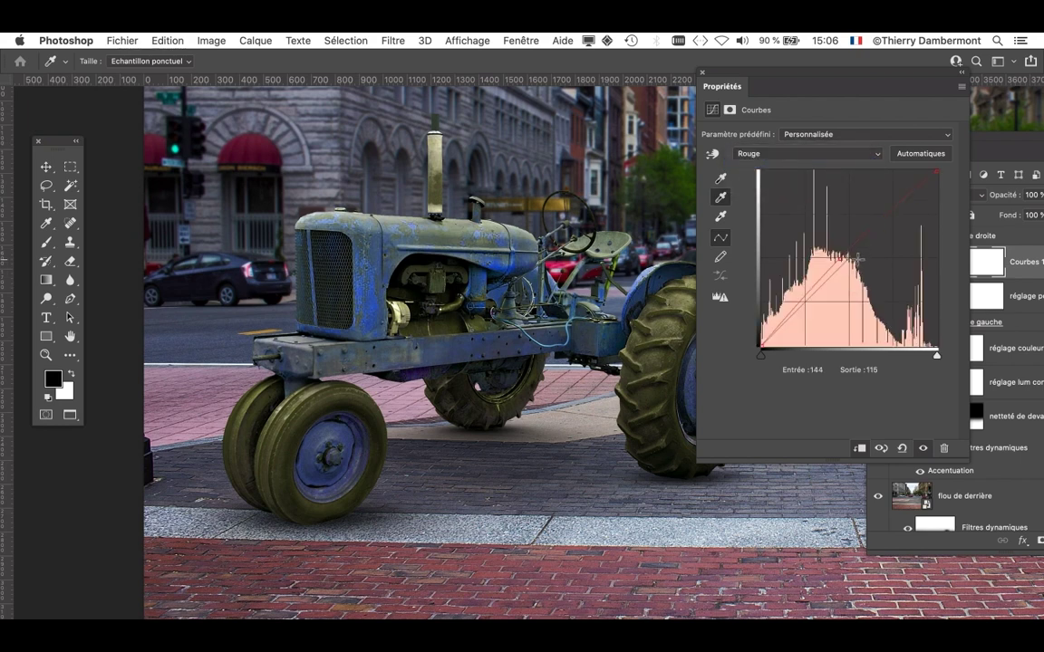
mouse_move(855, 261)
left_mouse_down()
mouse_move(846, 290)
mouse_move(845, 248)
left_mouse_up()
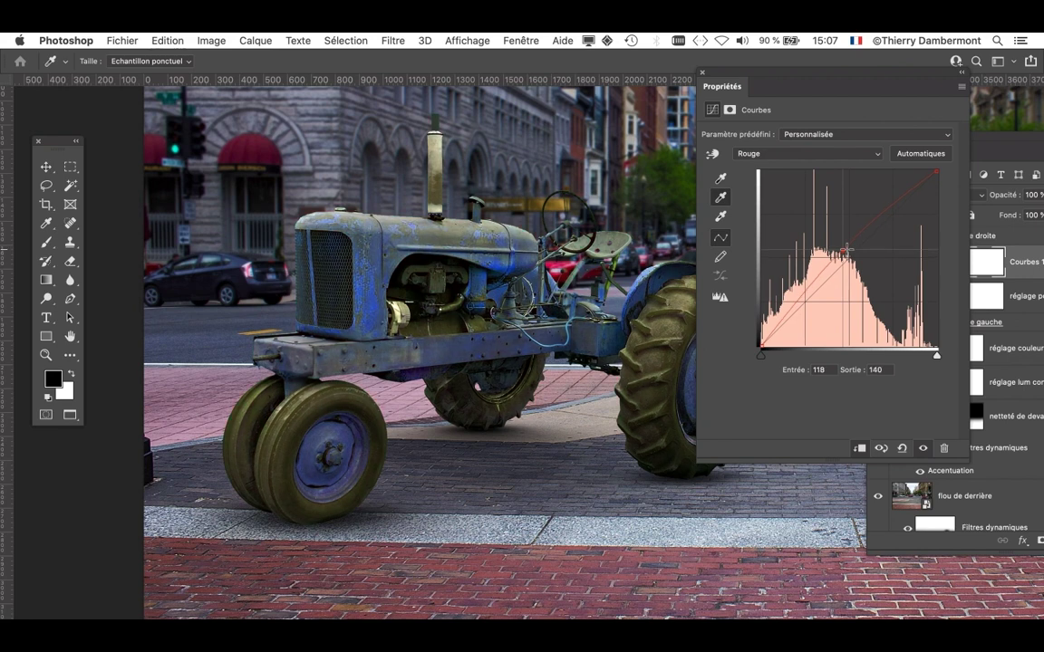
Set the Bleu curve's midtone point to input 149, output 142, and the Vert curve's to input 119, output 123.
left_click(779, 154)
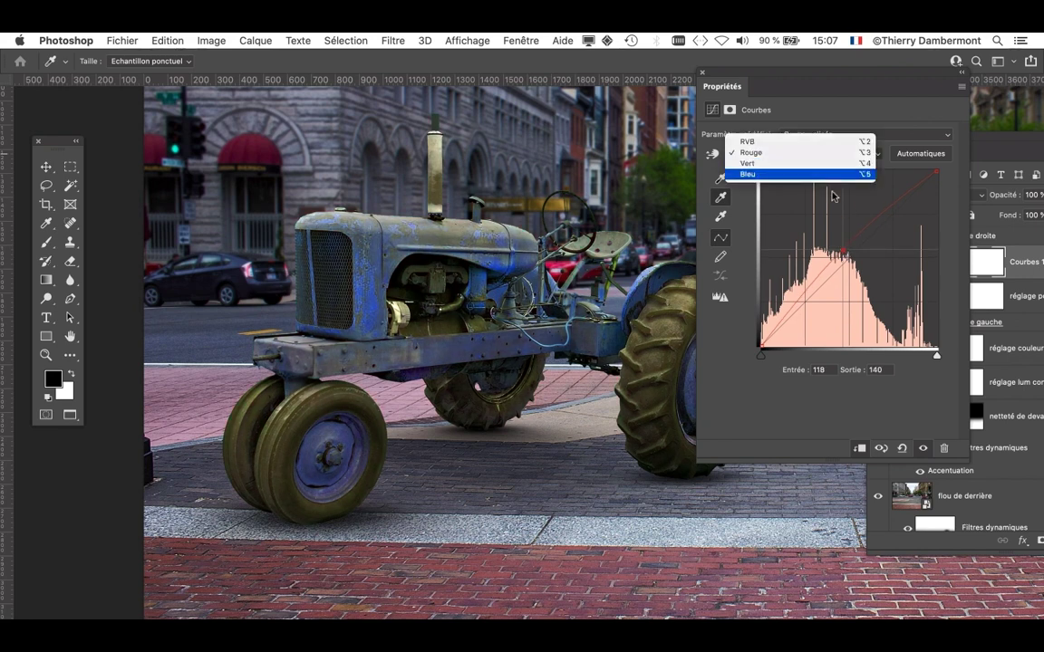
left_click(820, 175)
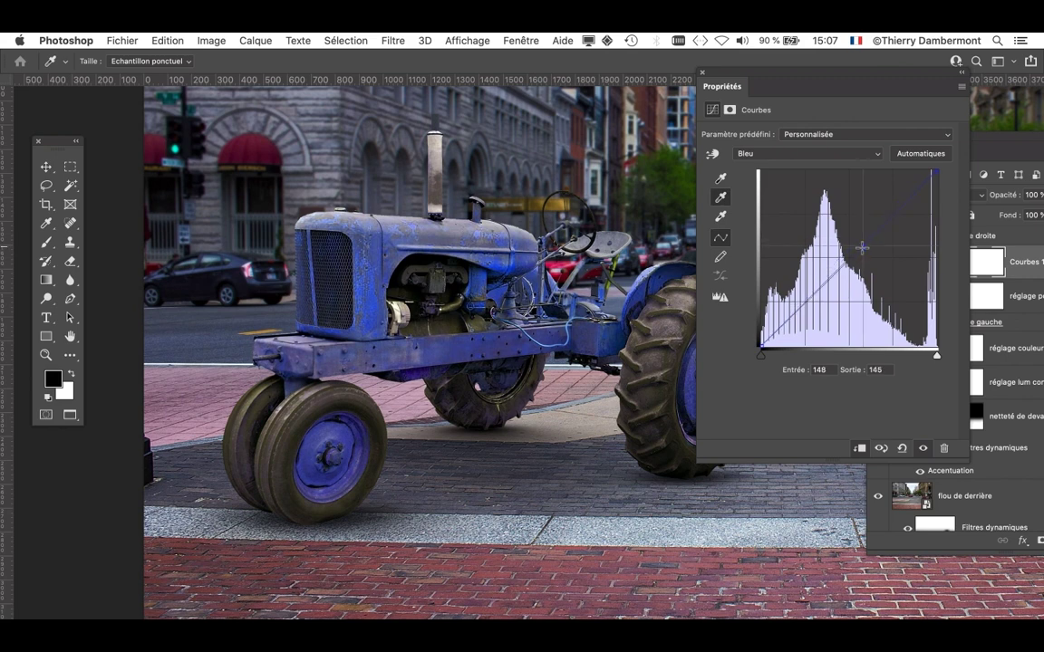
left_click(799, 154)
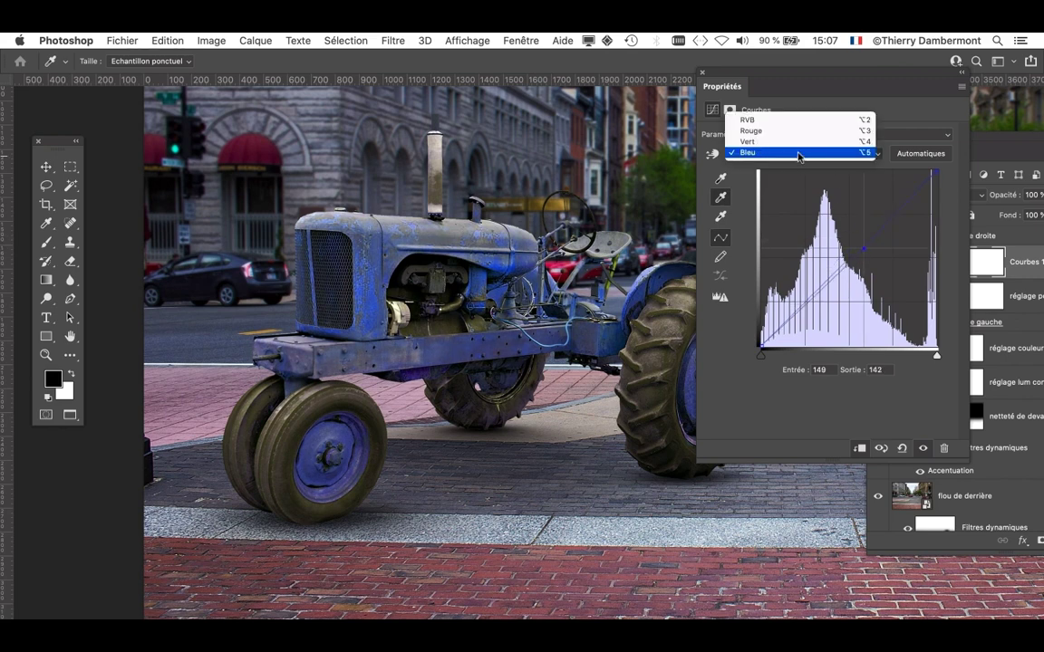
left_click(799, 142)
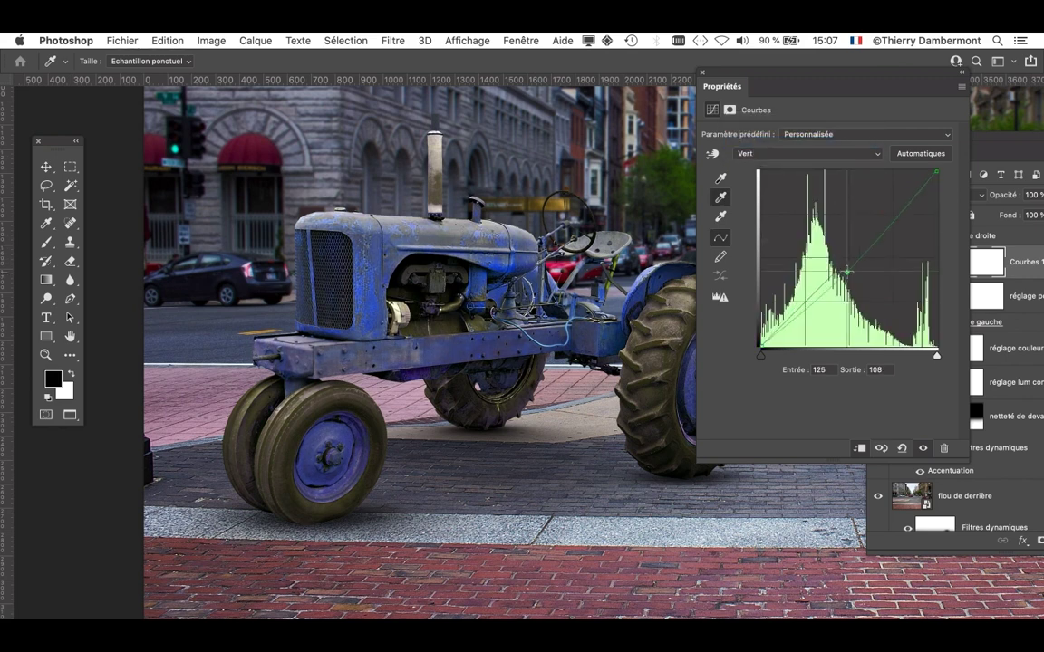
left_click_drag(838, 258, 843, 262)
Compare the tractor's colour against the whole street scene with the Courbes 1 layer hidden and shown.
scroll(475, 297, "down", 4)
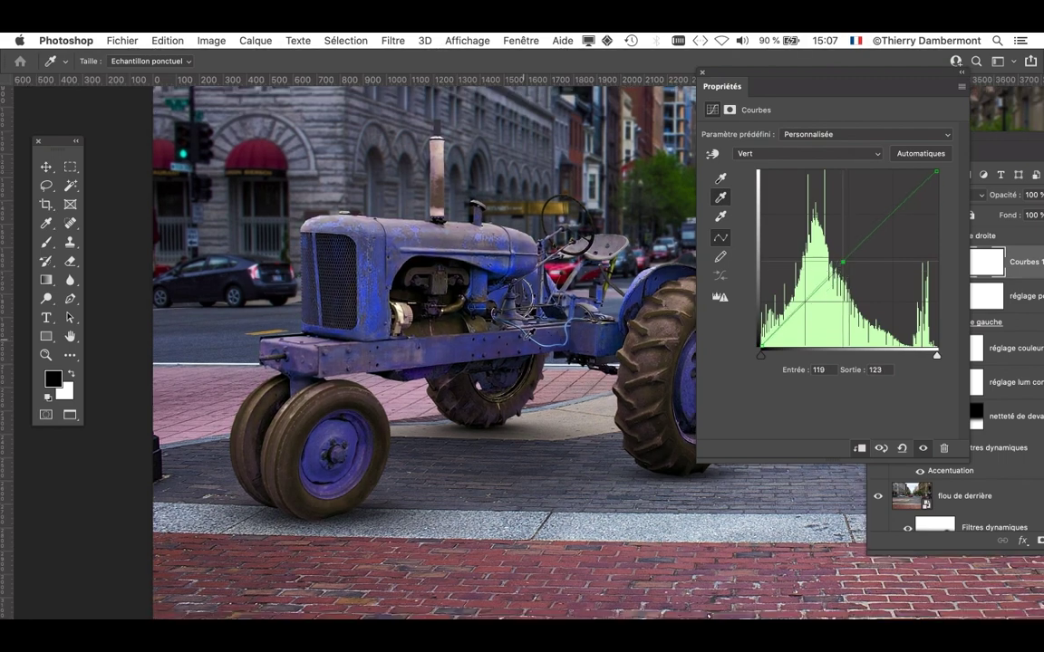
scroll(476, 299, "down", 3)
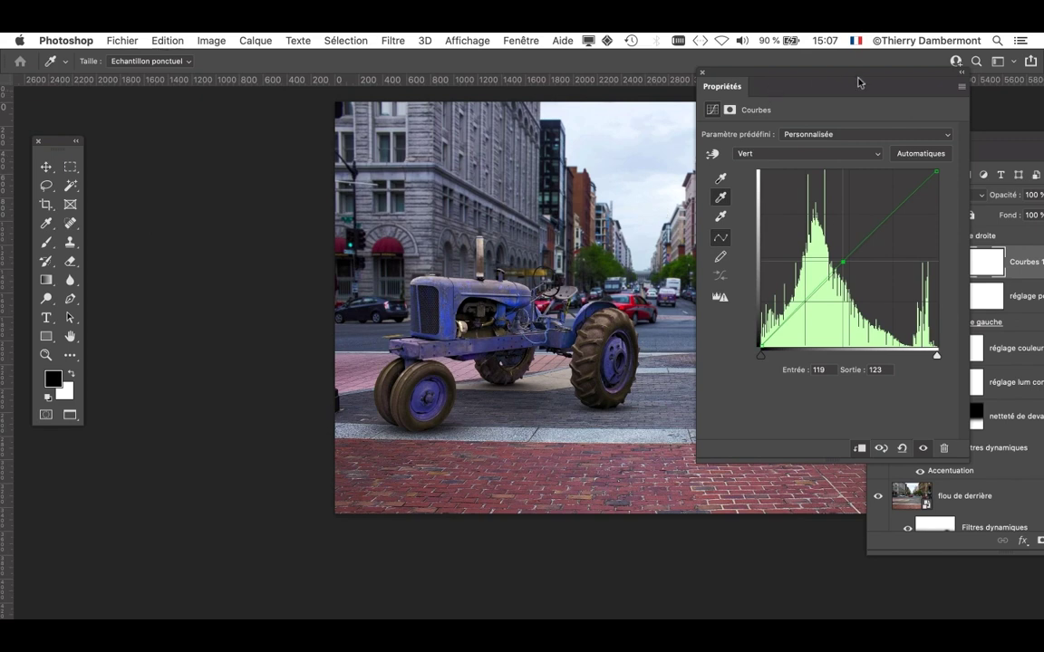
left_click_drag(859, 83, 193, 452)
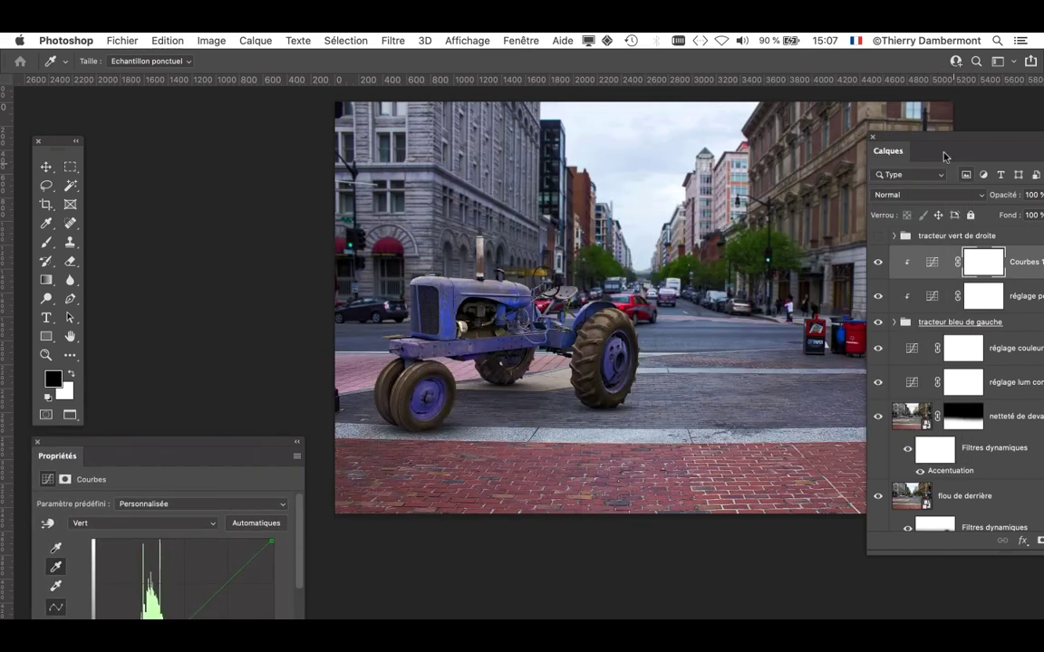
left_click_drag(922, 143, 792, 107)
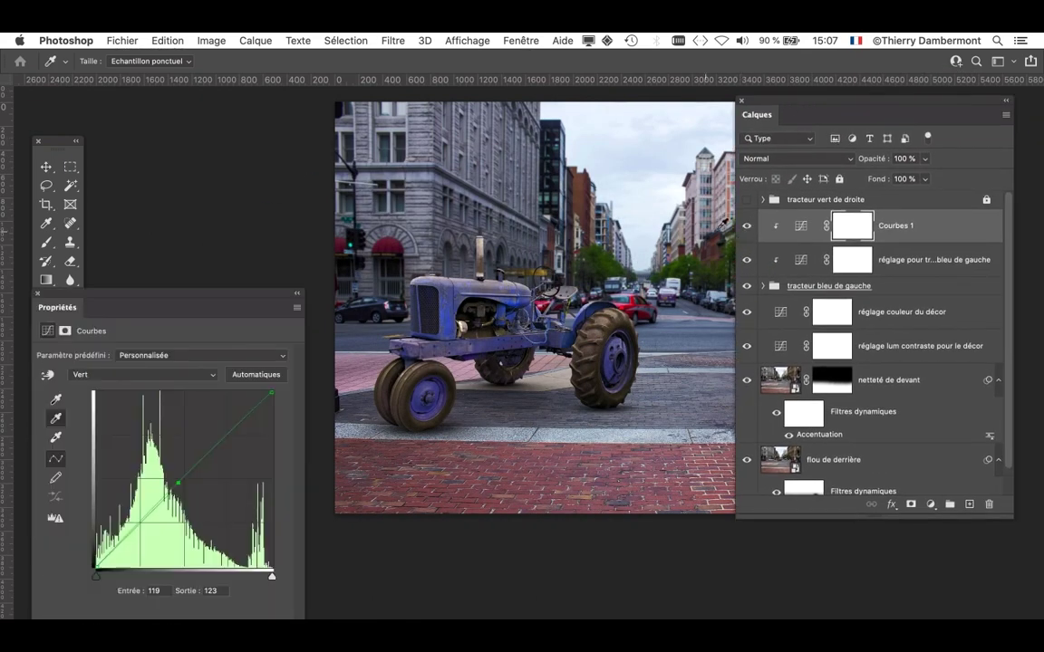
left_click(38, 296)
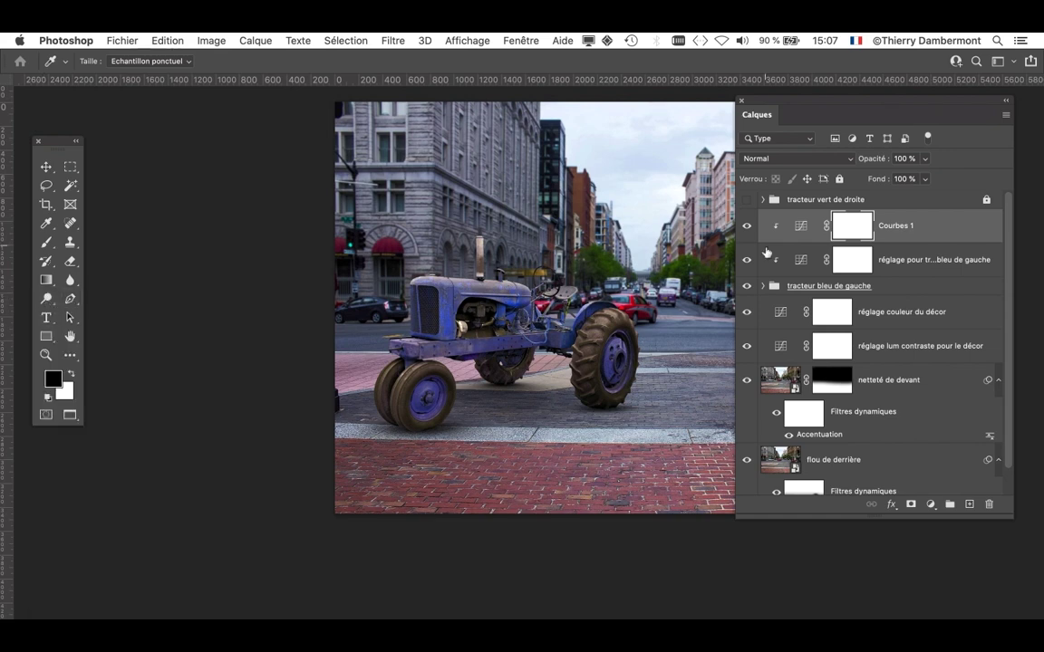
left_click(747, 230)
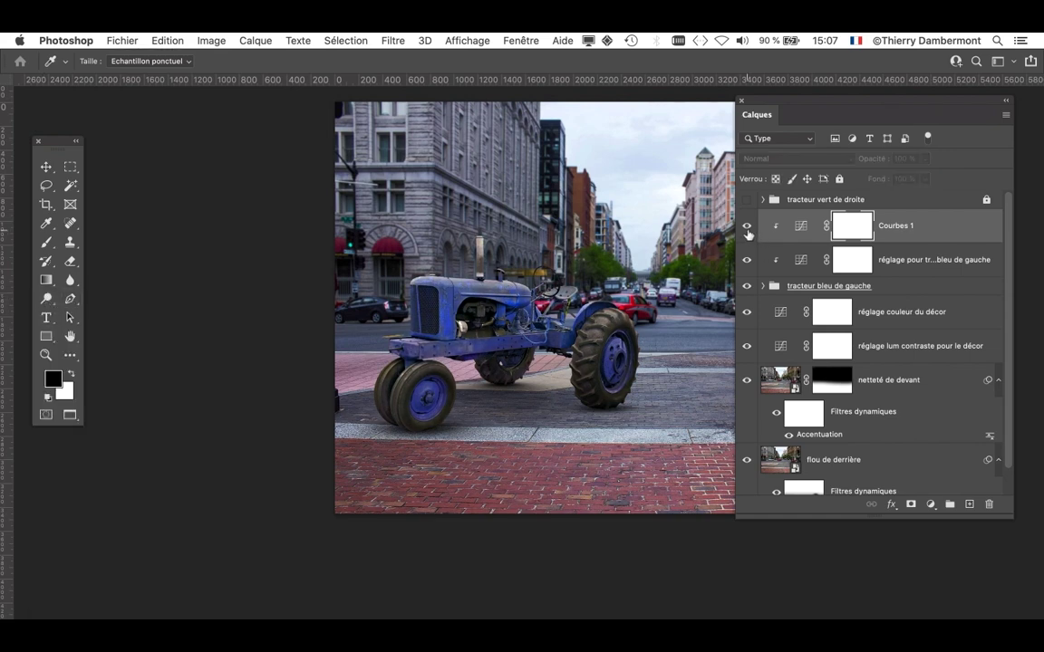
left_click(746, 227)
Reopen the Courbes 1 adjustment and add a slightly raised shadow point on the Bleu curve.
scroll(591, 288, "up", 2)
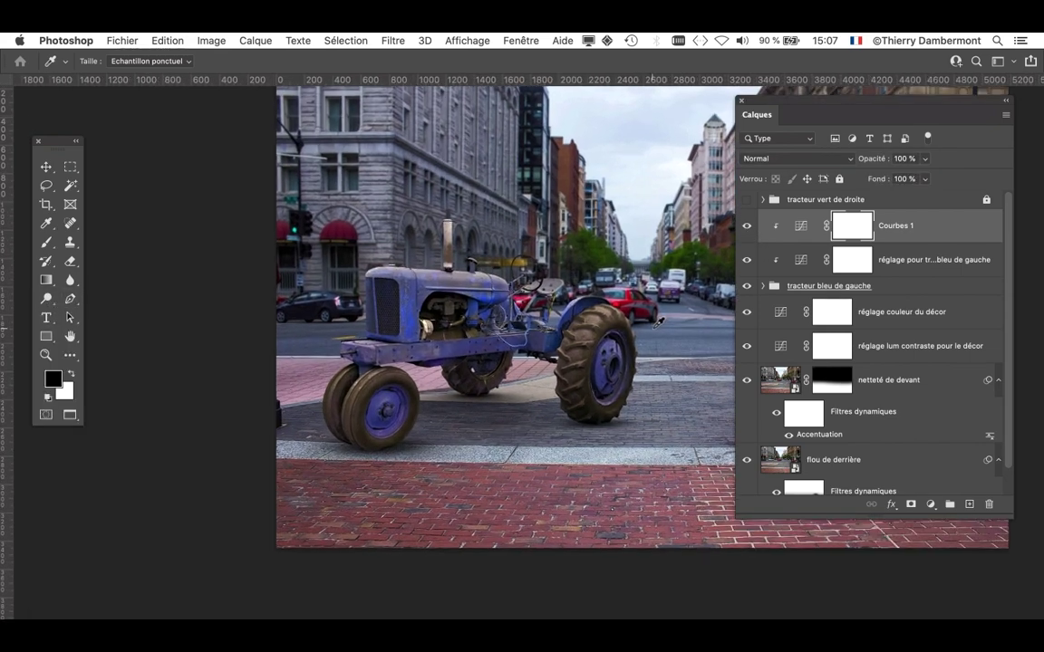
scroll(662, 322, "up", 2)
left_click_drag(660, 340, 606, 333)
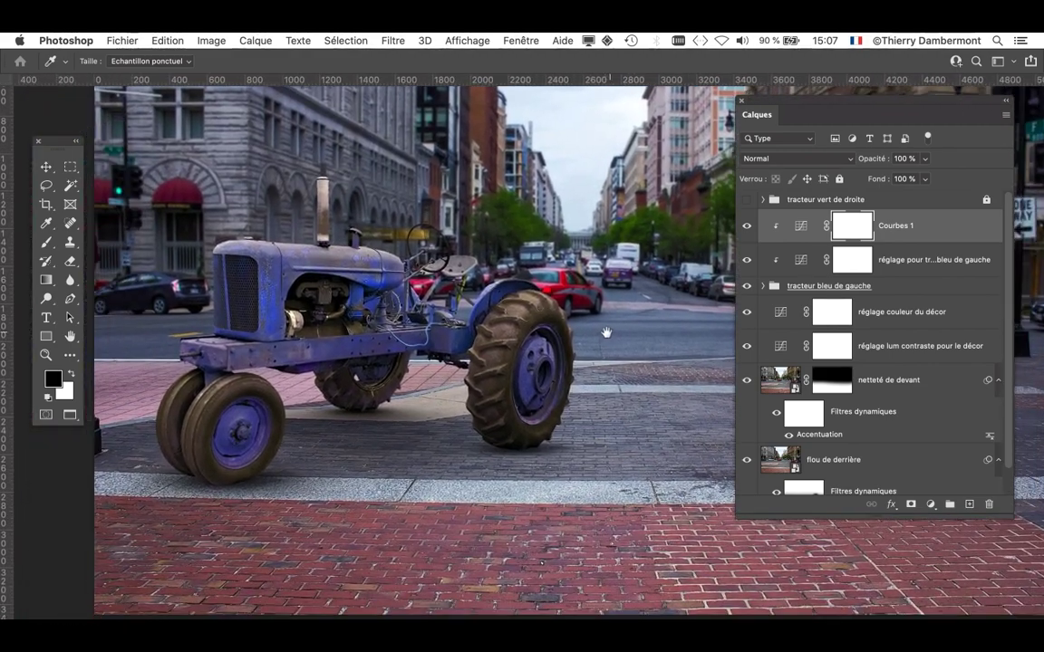
double_click(801, 230)
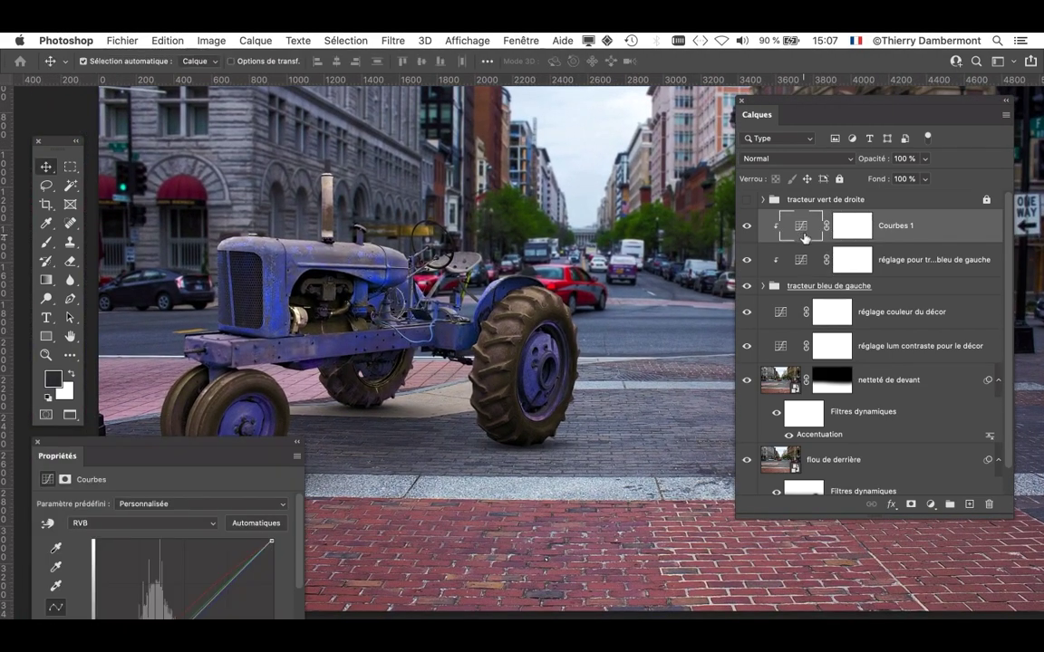
left_click_drag(189, 444, 709, 127)
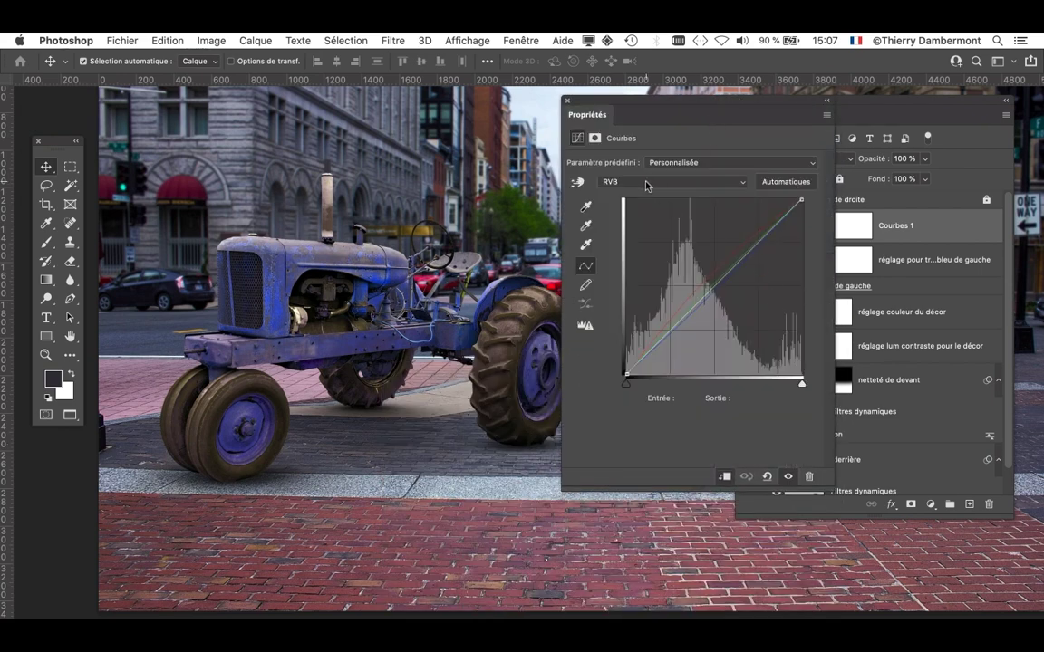
left_click_drag(628, 98, 699, 51)
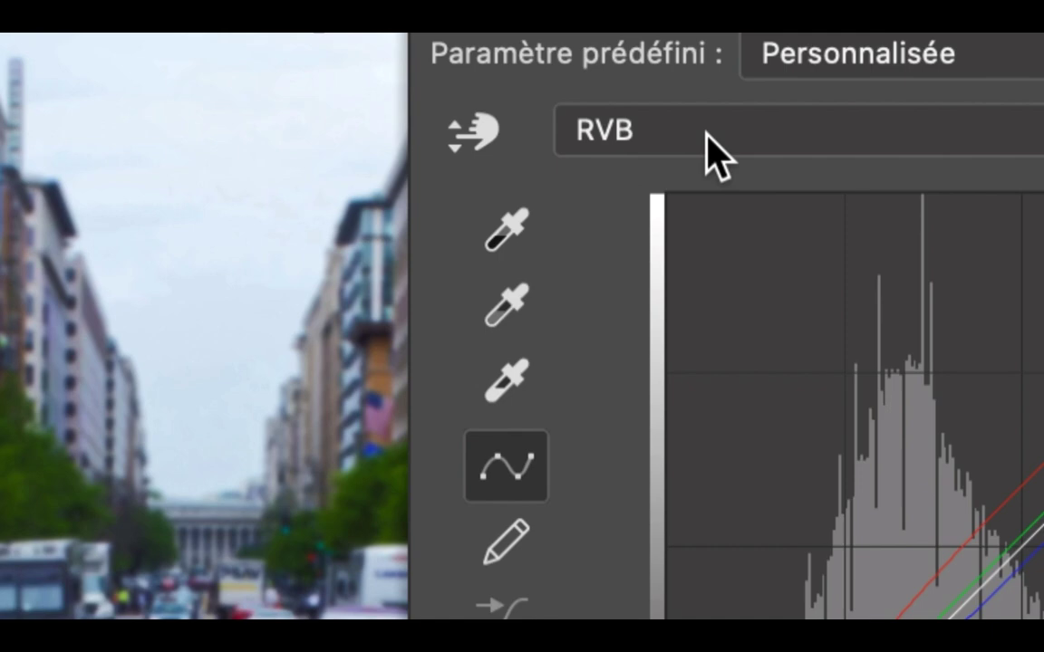
left_click(715, 154)
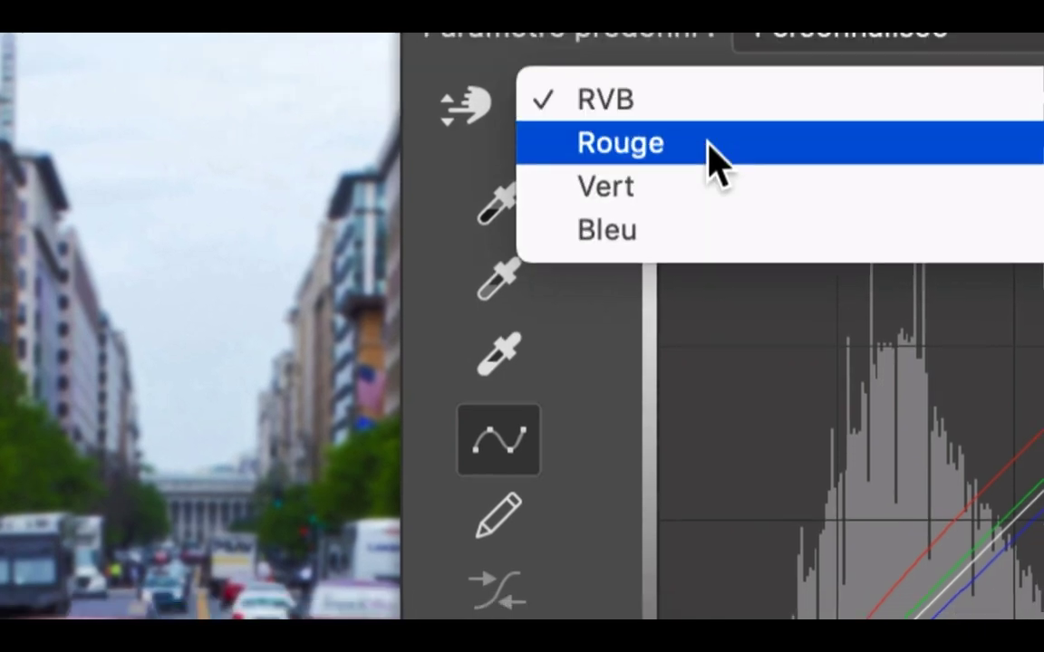
left_click(711, 253)
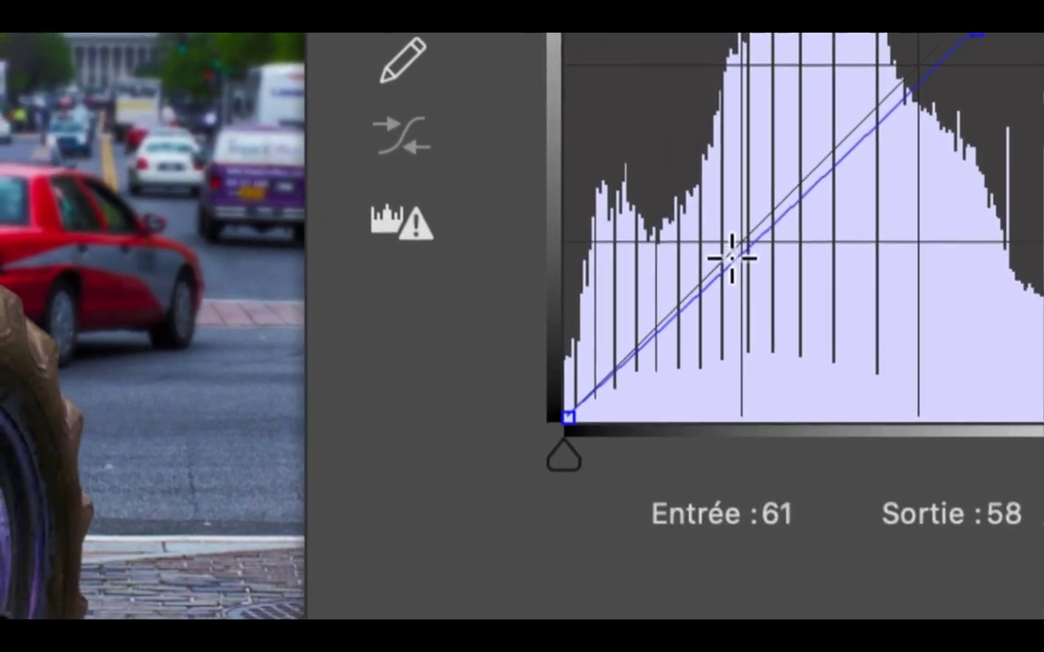
left_click(655, 315)
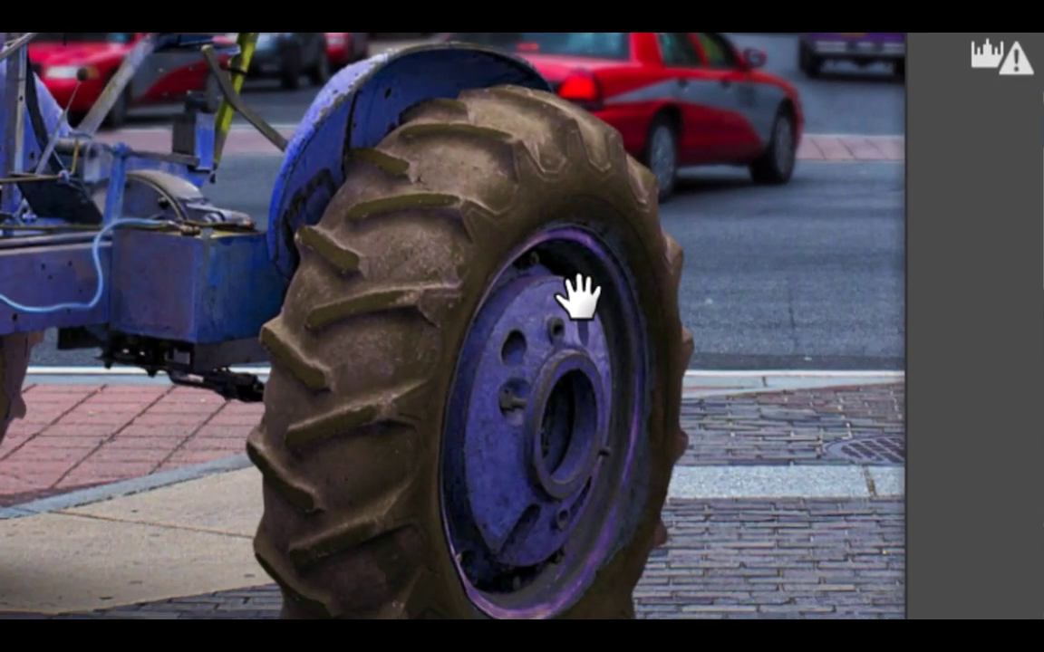
left_click_drag(0, 461, 391, 158)
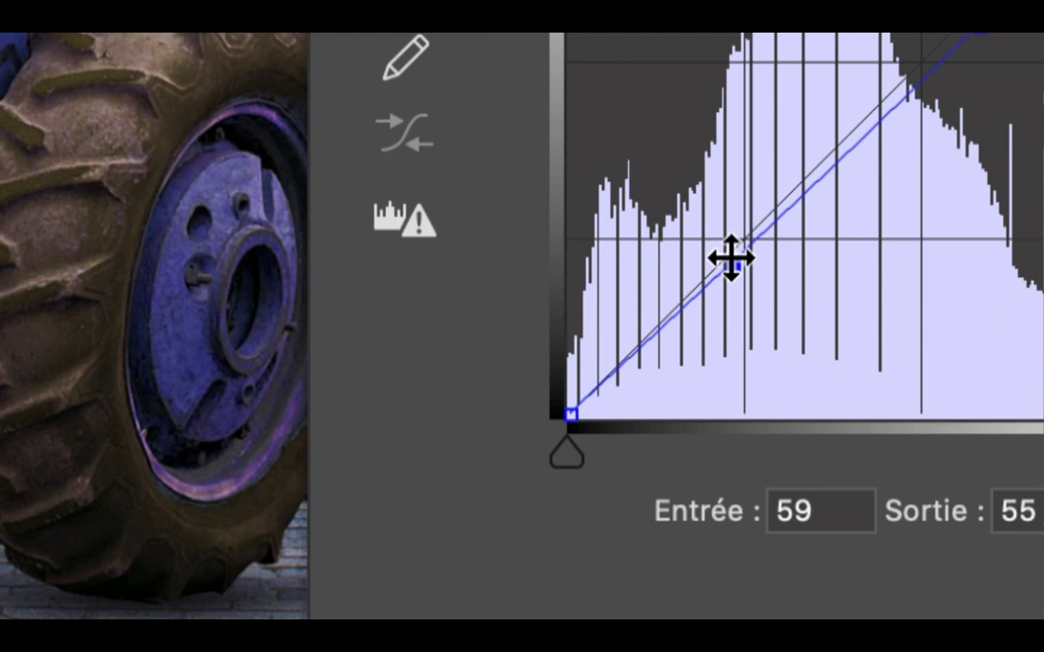
mouse_move(729, 257)
left_mouse_down()
mouse_move(722, 250)
mouse_move(731, 263)
left_mouse_up()
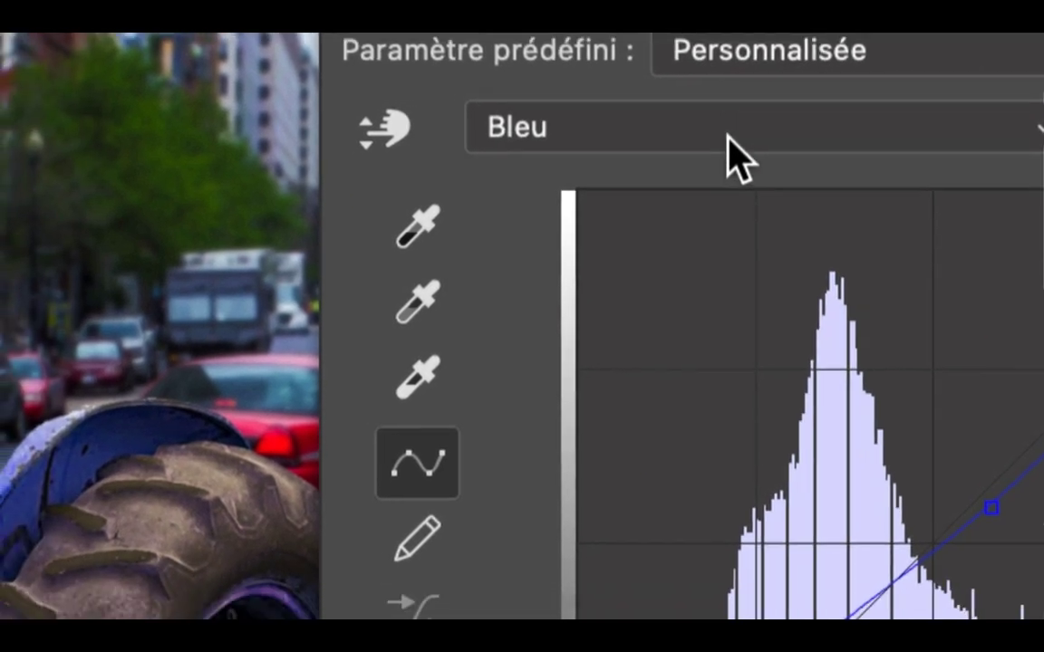
Add a shadow point on the Vert curve at input 56, output 60.
left_click(729, 156)
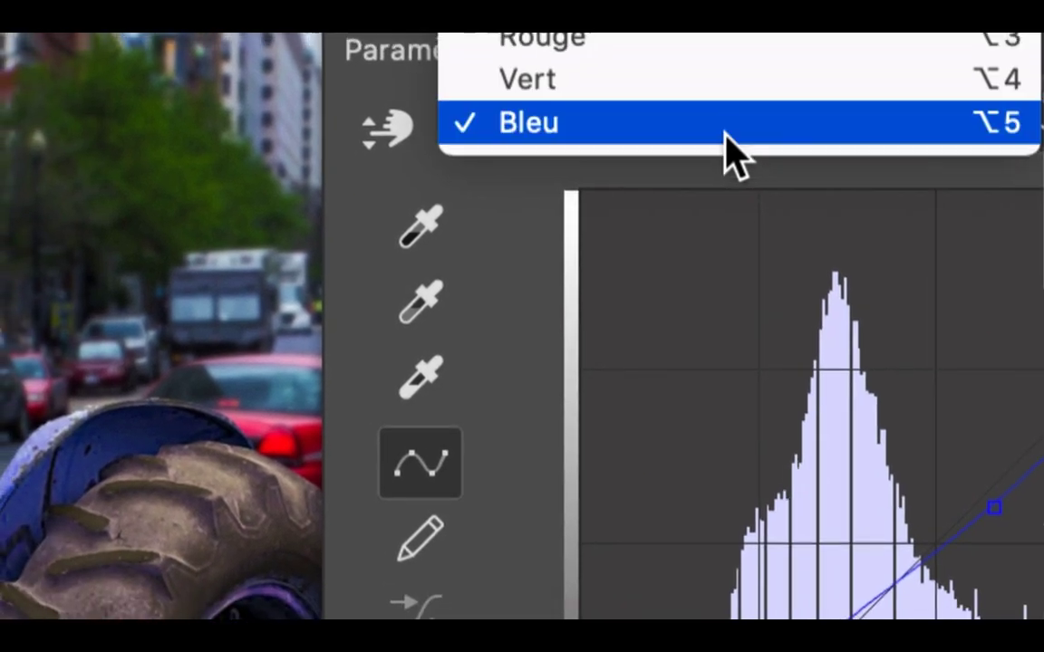
left_click(729, 113)
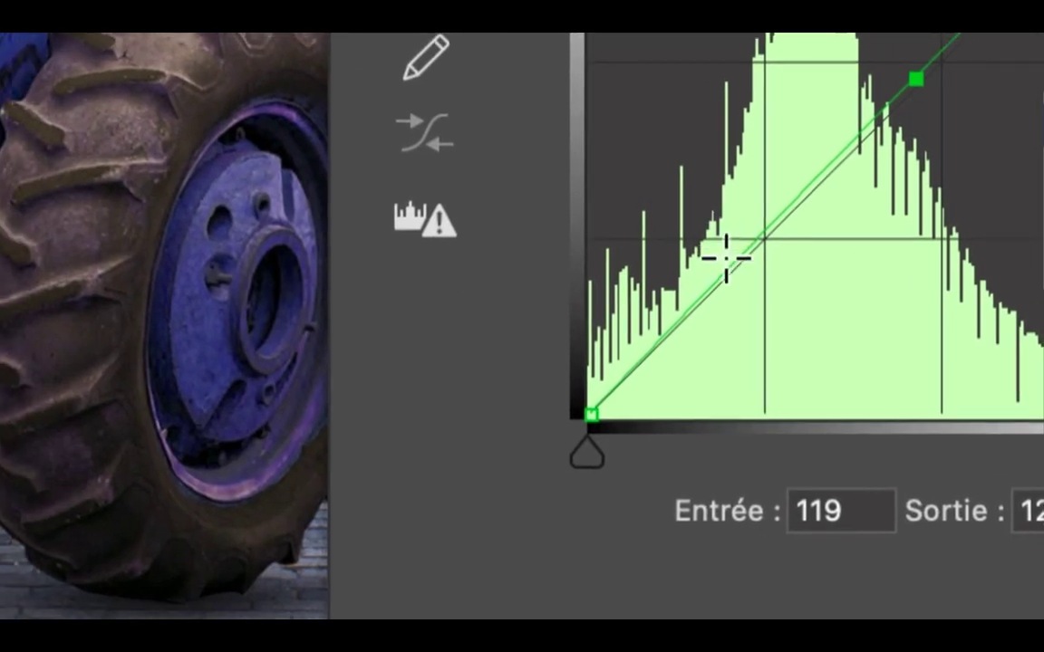
mouse_move(743, 257)
left_mouse_down()
mouse_move(751, 275)
mouse_move(730, 259)
mouse_move(722, 231)
mouse_move(731, 258)
left_mouse_up()
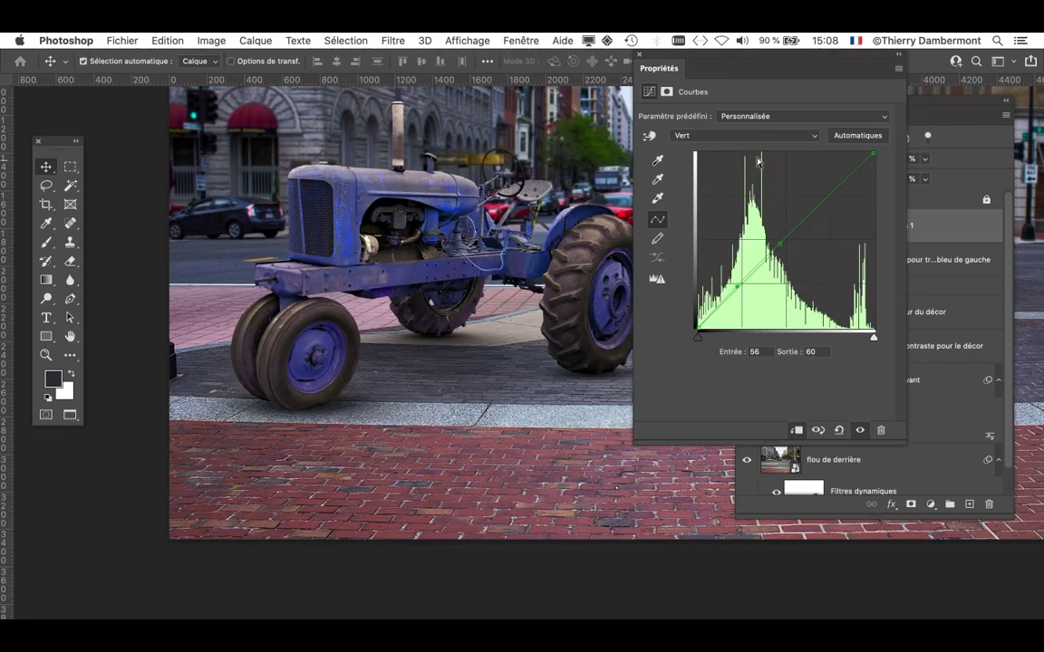
Add a slightly lowered shadow point on the Rouge curve and toggle Courbes 1 to compare the tractor's colour.
left_click(706, 133)
left_click(693, 122)
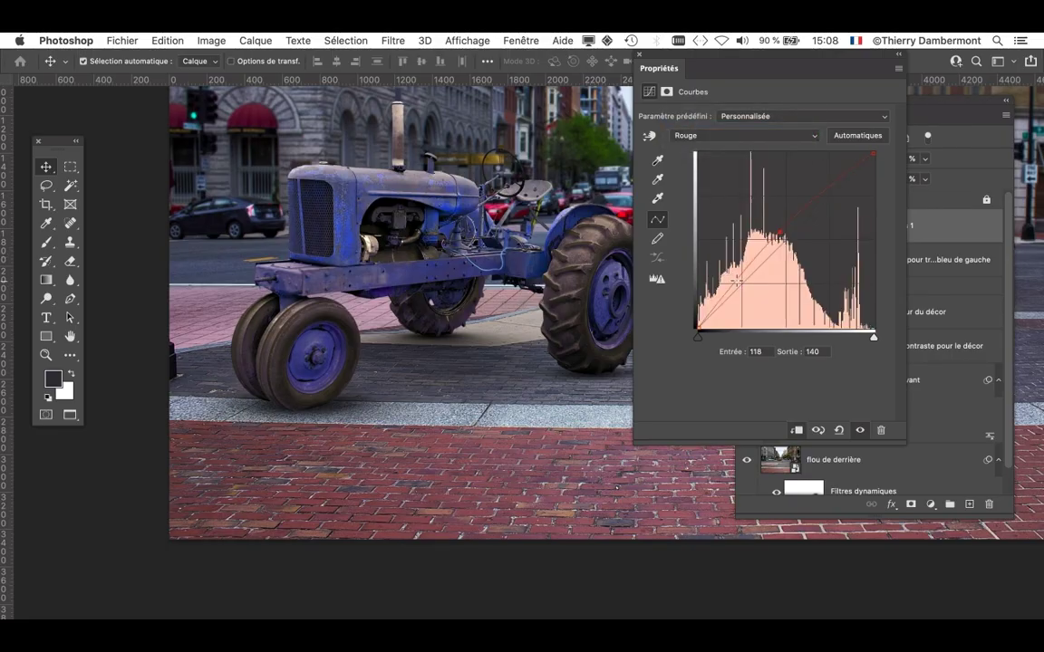
mouse_move(736, 280)
left_mouse_down()
mouse_move(734, 271)
mouse_move(739, 280)
left_mouse_up()
left_click(639, 55)
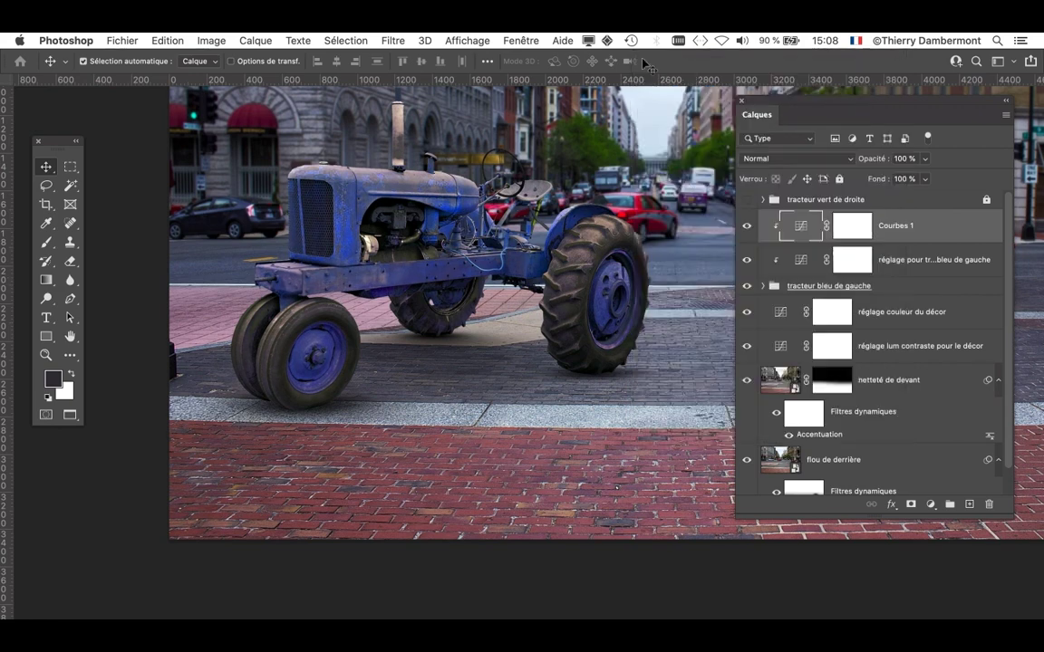
left_click(748, 230)
Readjust the Courbes 1 midtone points to input 123, output 132 on Rouge and input 122, output 121 on Vert.
double_click(813, 232)
left_click(689, 135)
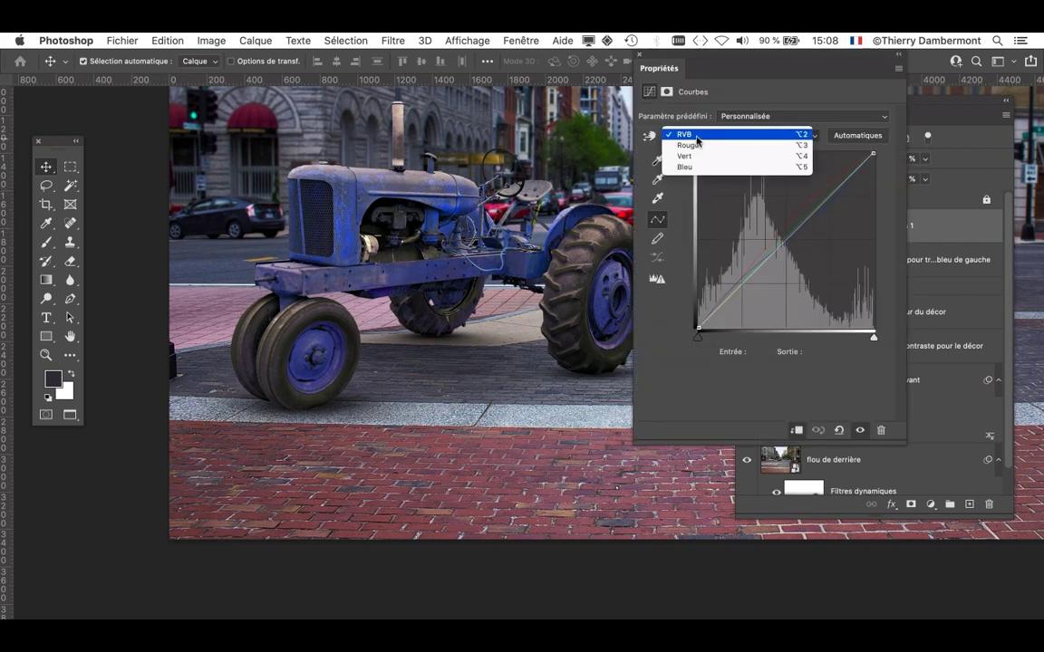
left_click(689, 145)
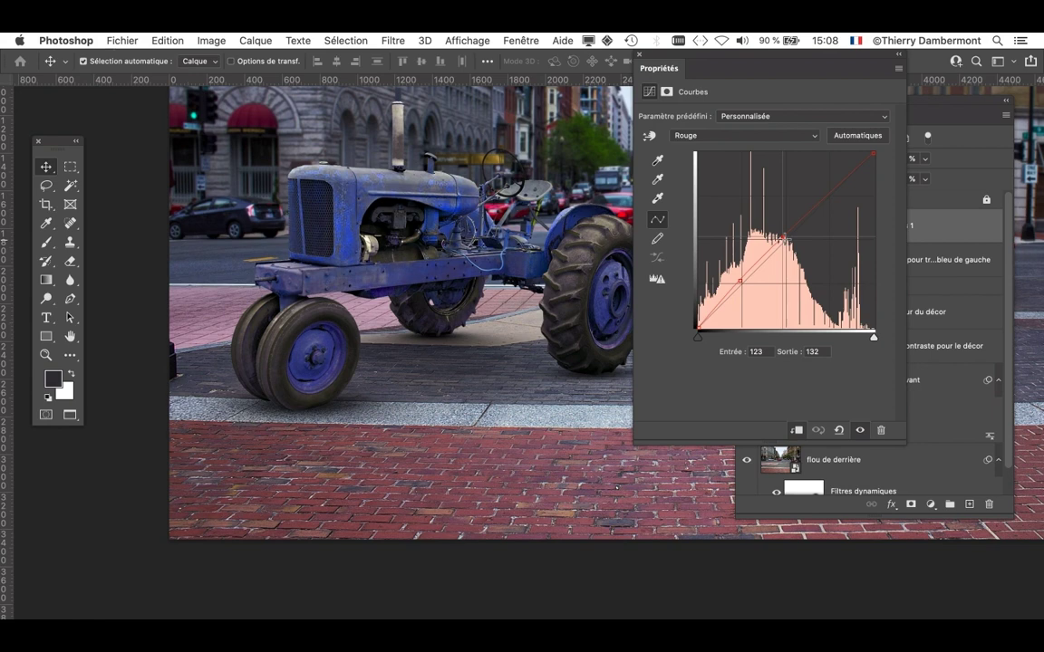
left_click(720, 134)
left_click(721, 147)
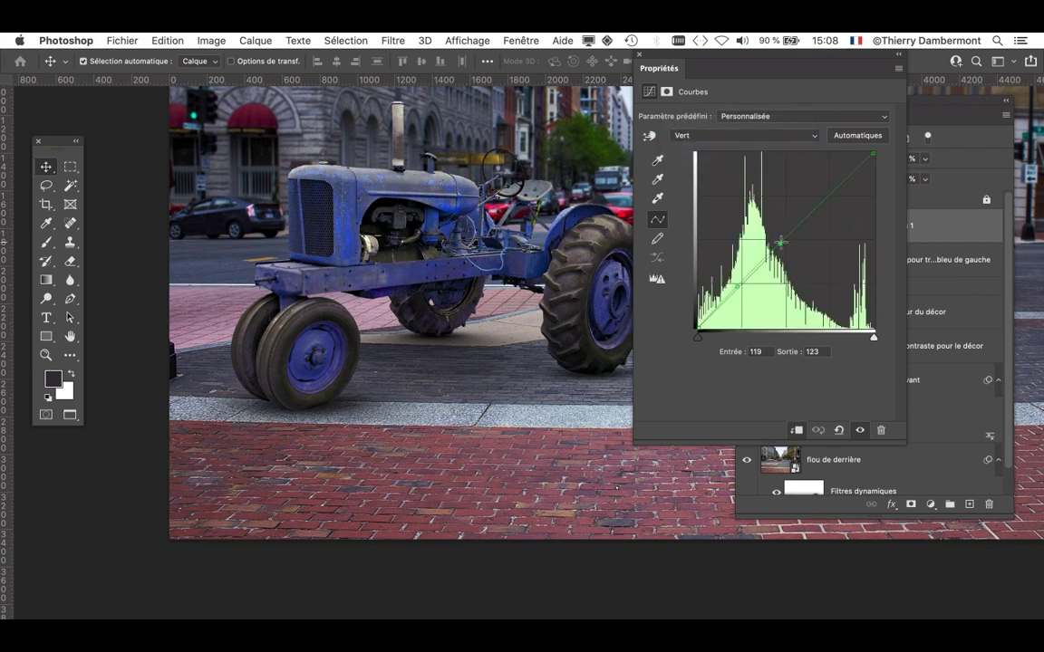
mouse_move(783, 250)
left_mouse_down()
mouse_move(776, 231)
mouse_move(783, 243)
left_mouse_up()
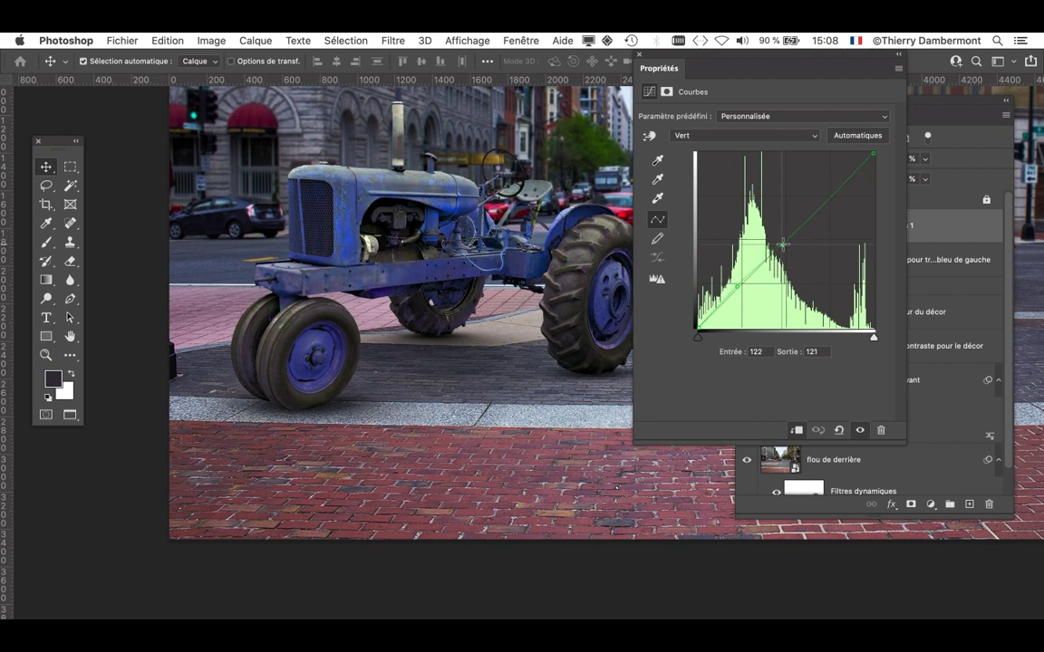
Raise the midtone point on the Bleu curve to input 149, output 155 and close the curve properties.
left_click(717, 135)
left_click(720, 146)
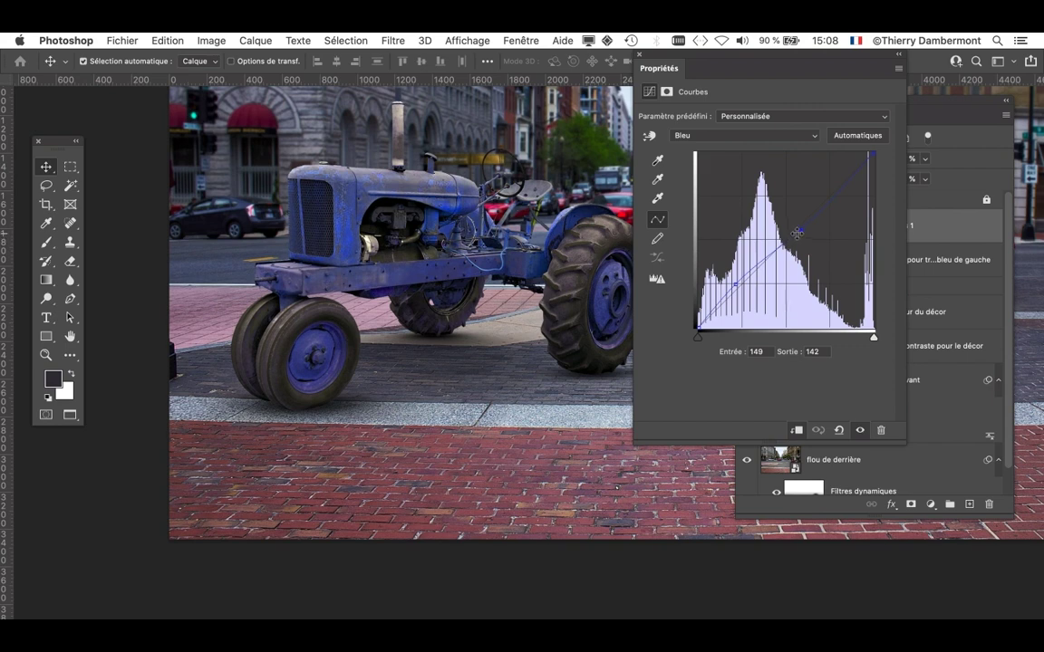
left_click_drag(796, 234, 797, 223)
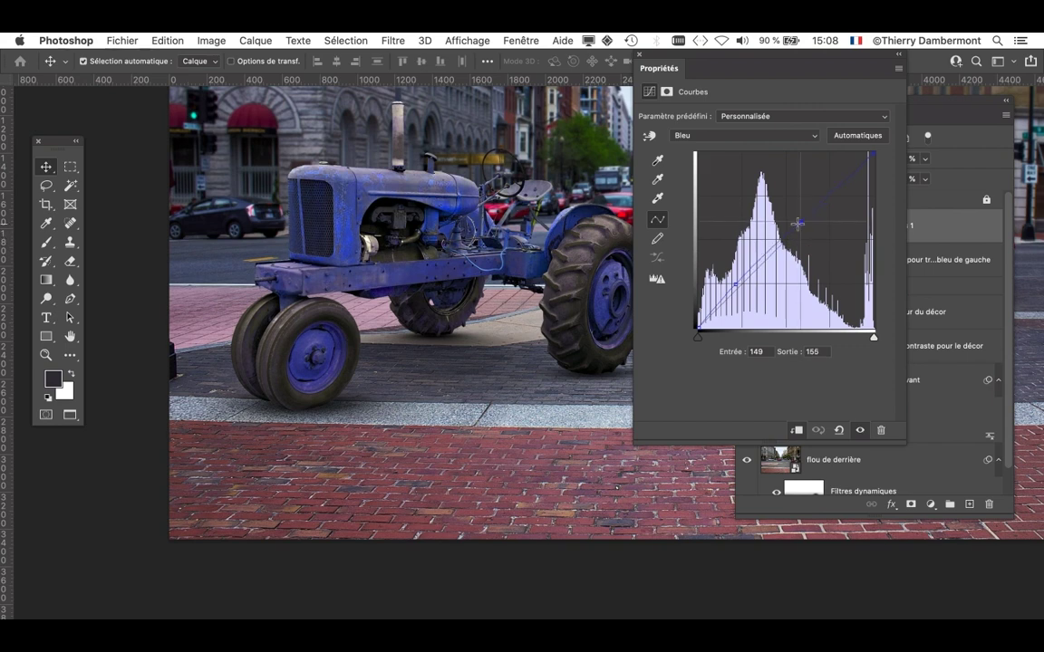
left_click(640, 55)
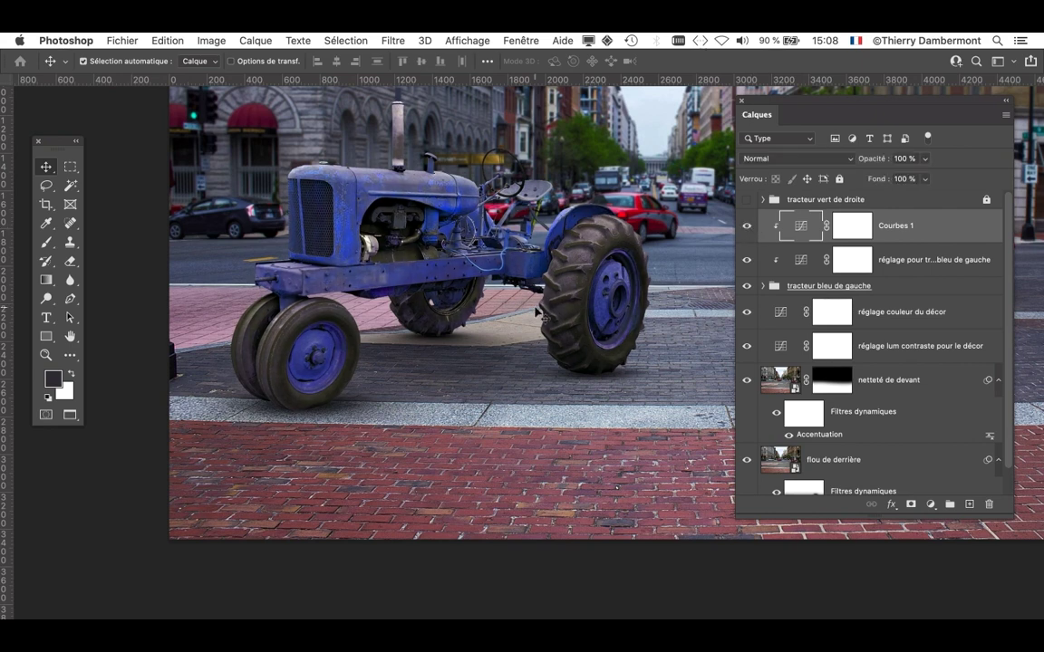
Save the document with the whole composite in view.
scroll(537, 312, "down", 4)
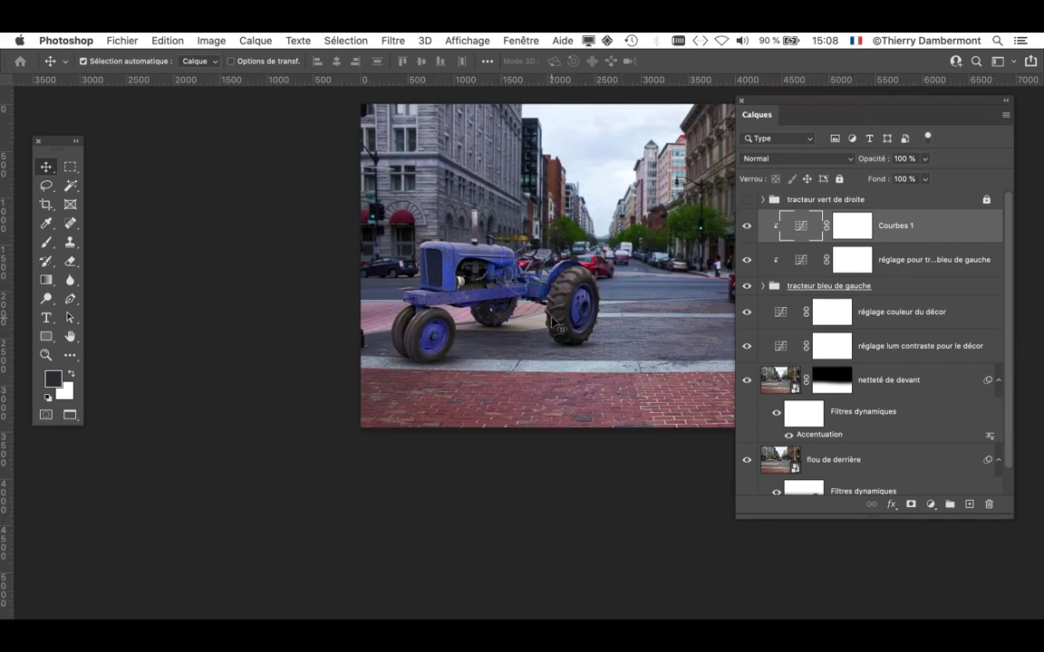
scroll(555, 321, "right", 5)
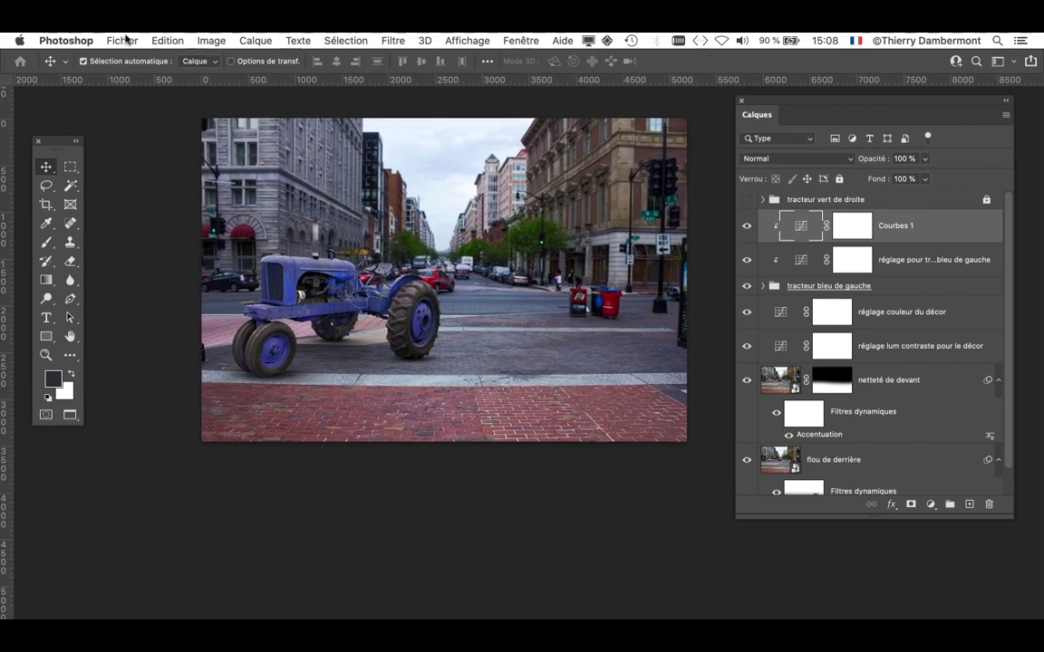
left_click(122, 41)
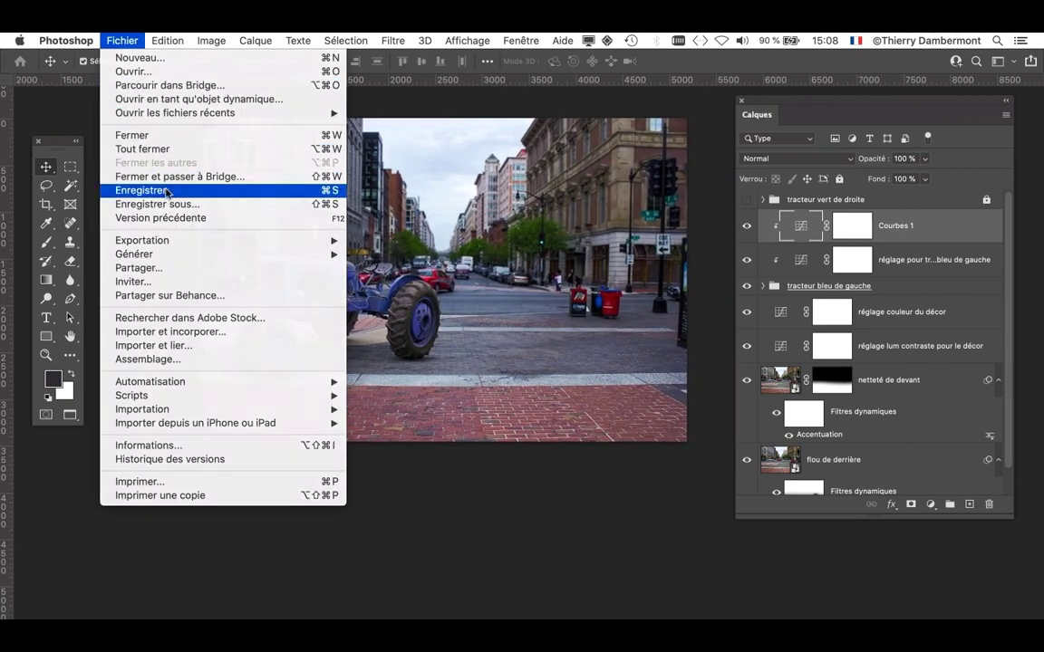
left_click(167, 191)
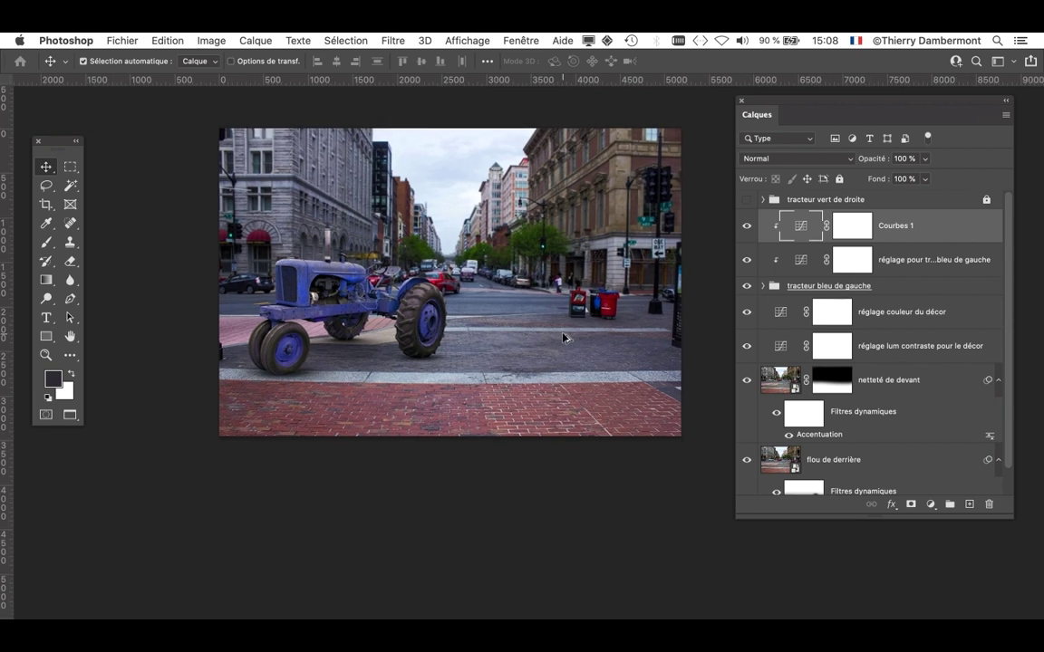
left_click_drag(577, 297, 549, 317)
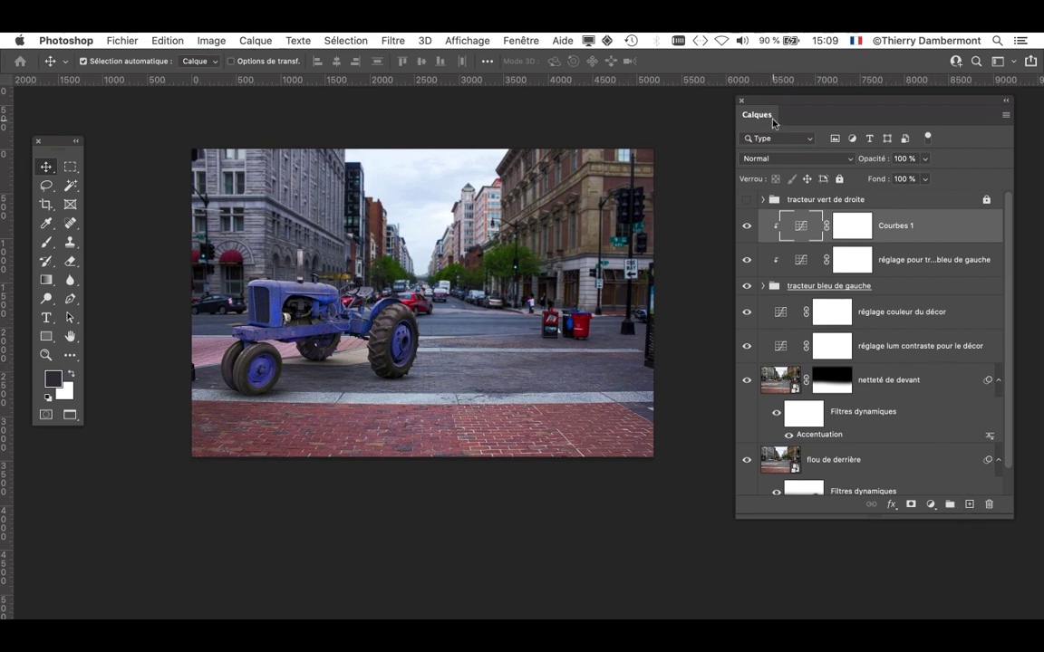
Group Courbes 1, réglage pour tracteur bleu de gauche and the tracteur bleu de gauche group under the name "tracteur bleu".
left_click_drag(767, 105, 739, 59)
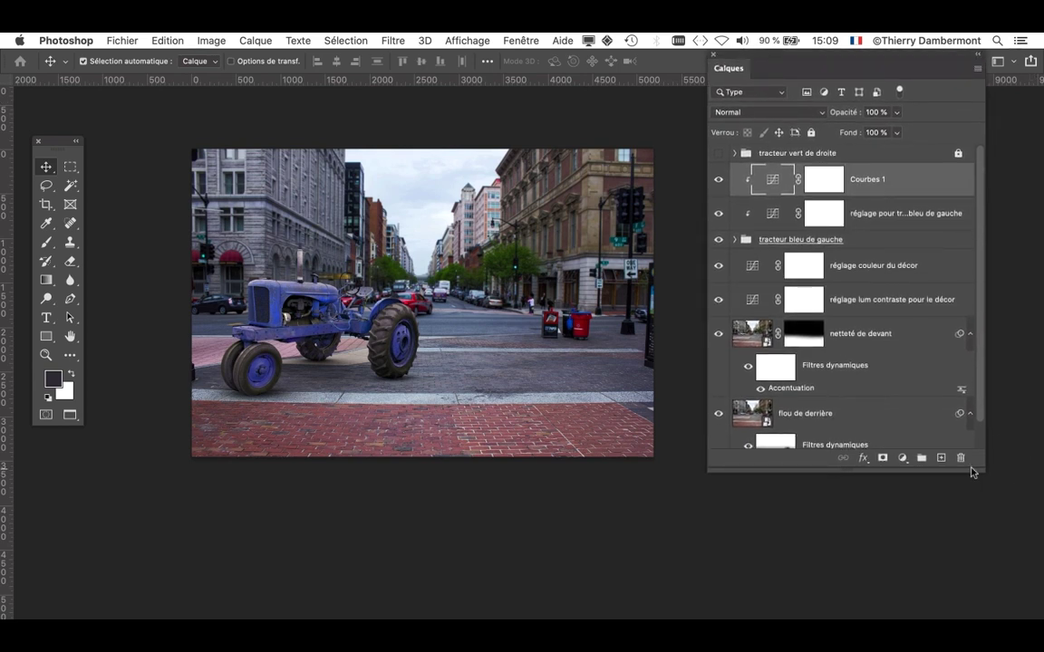
left_click_drag(979, 469, 1003, 618)
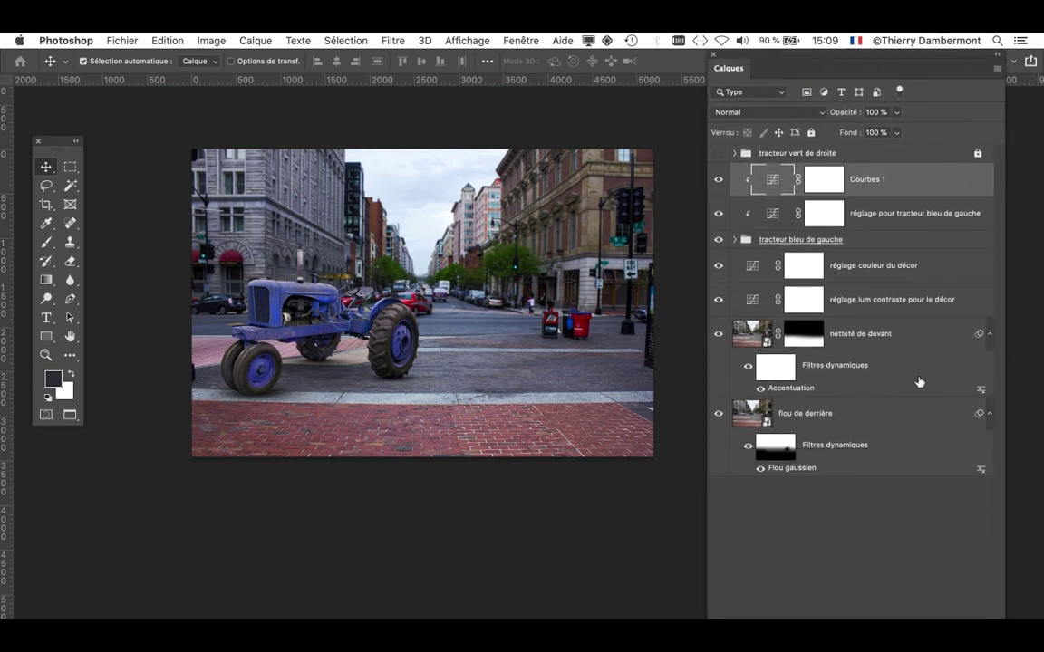
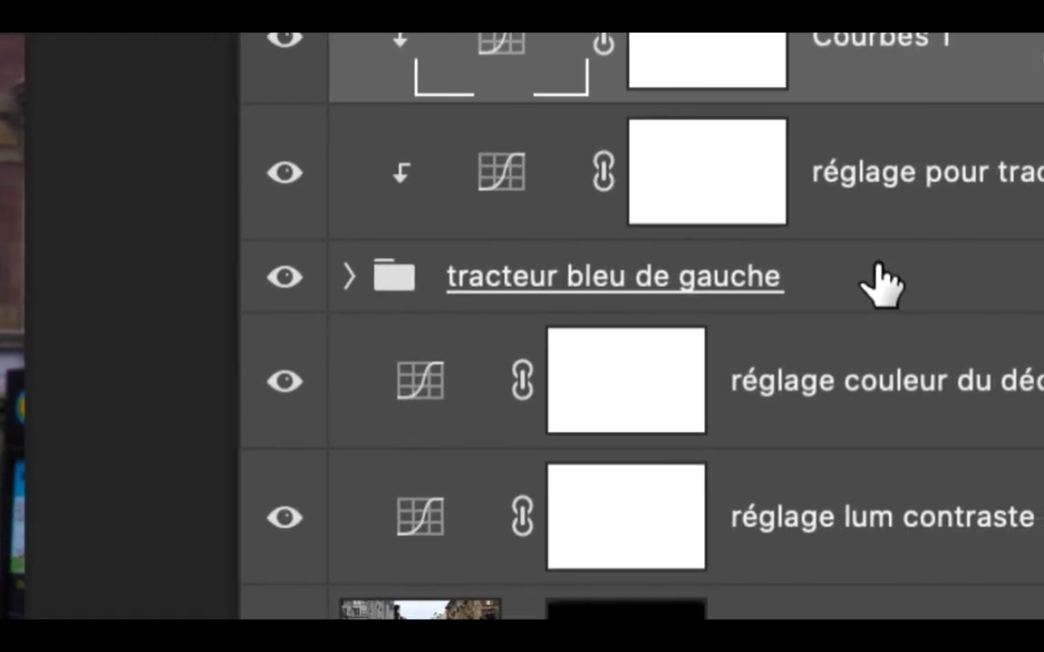
left_click(877, 264, "shift")
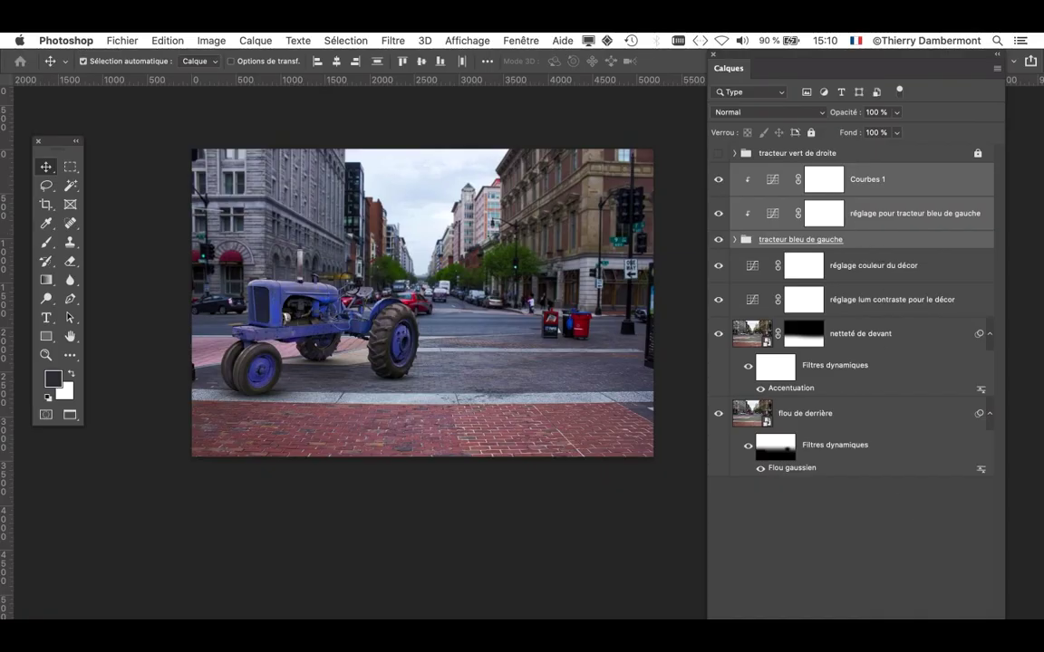
left_click_drag(1003, 620, 997, 419)
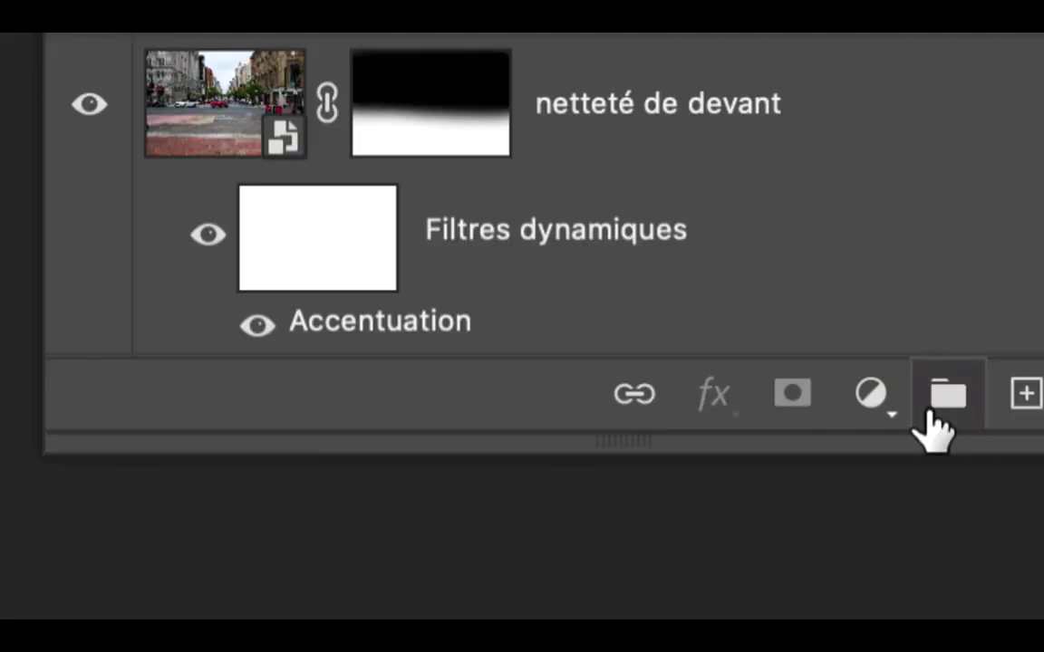
scroll(933, 426, "down", 3)
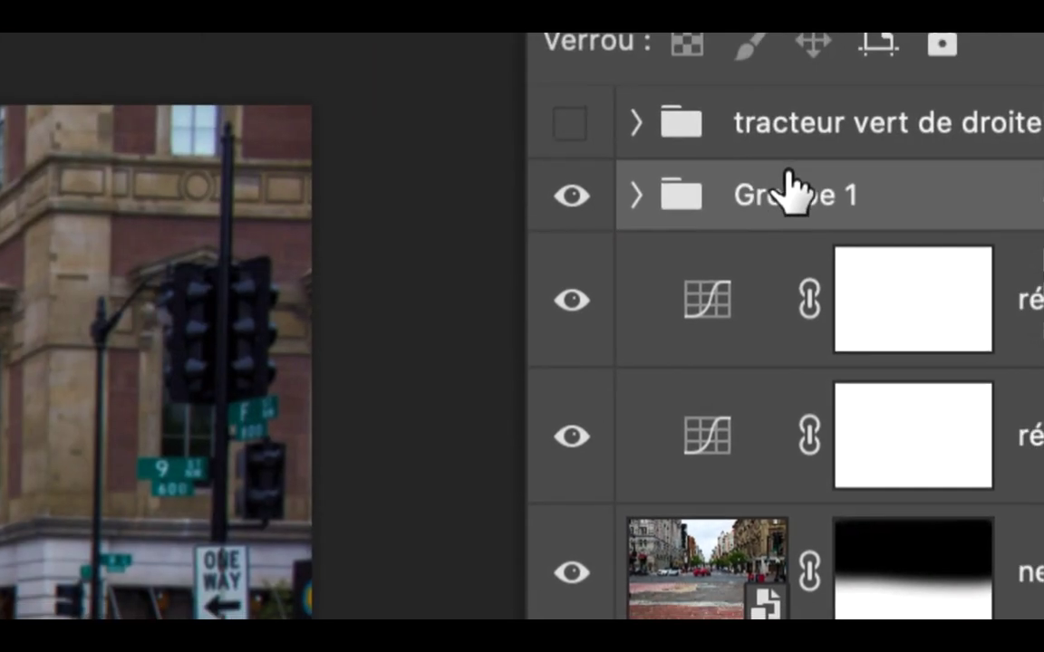
double_click(567, 87)
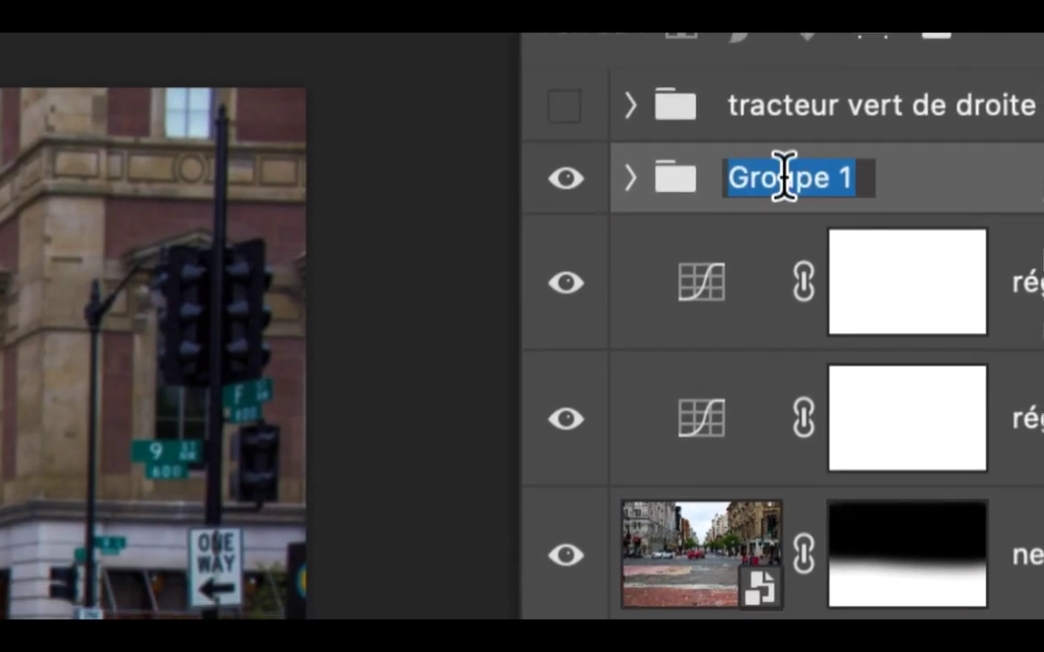
type("tracteur bleu")
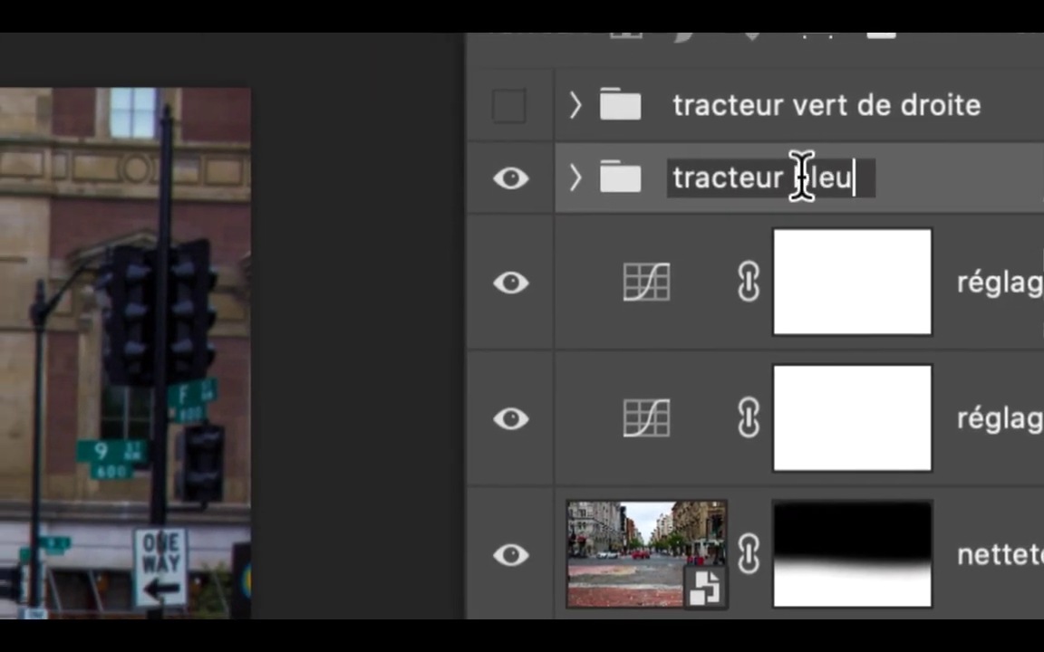
key("Return")
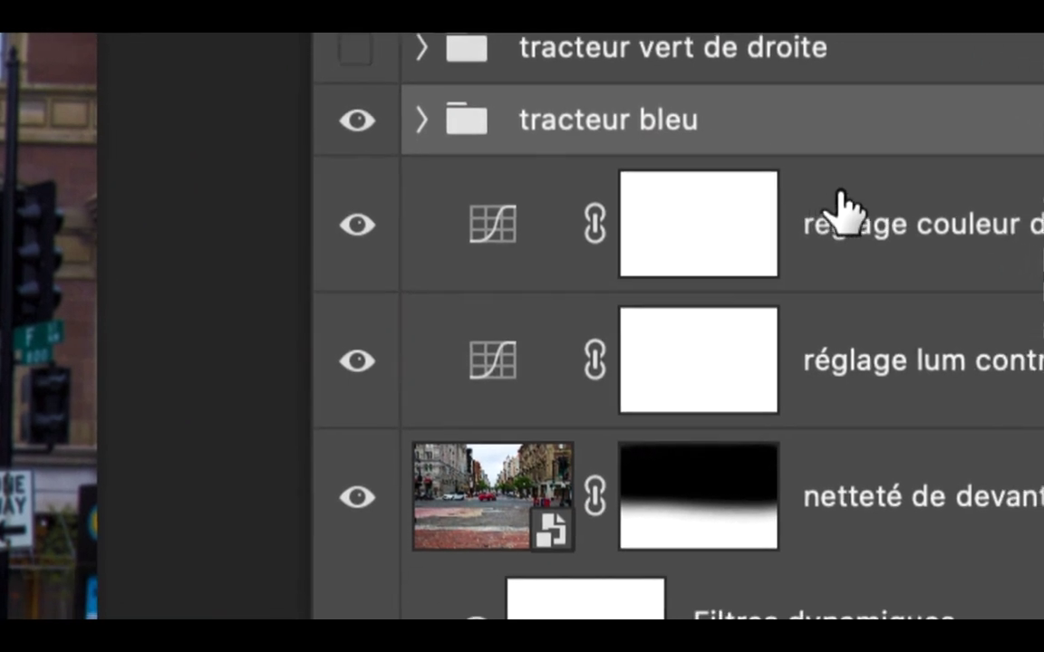
Group all scenery layers from réglage couleur du décor down to flou de derrière and name the group "décor".
left_click(842, 208)
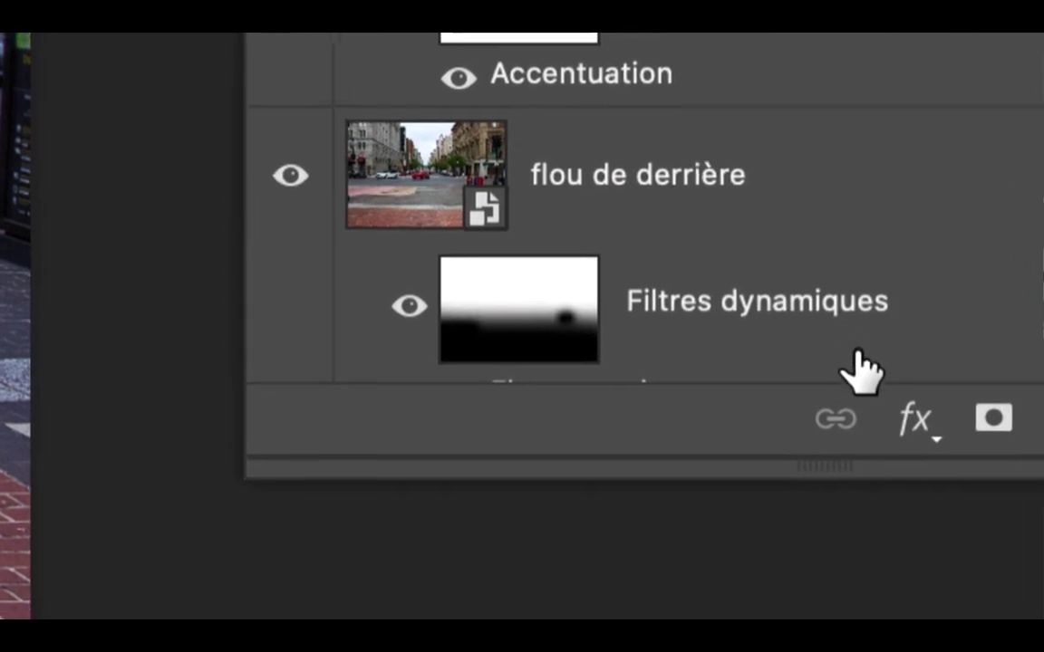
left_click_drag(839, 463, 837, 634)
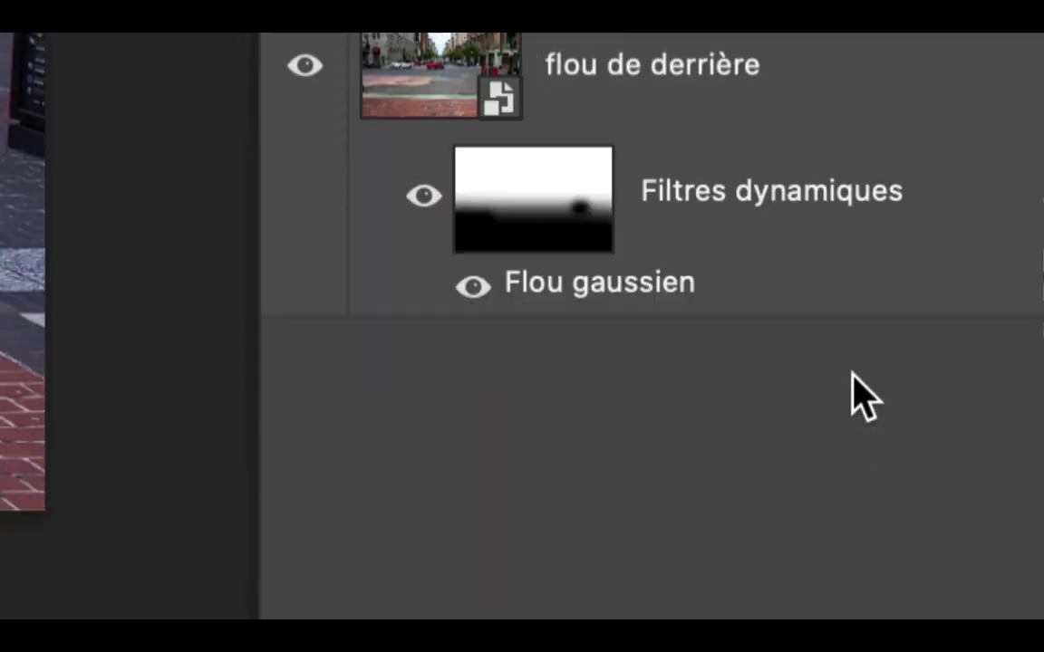
left_click(871, 74)
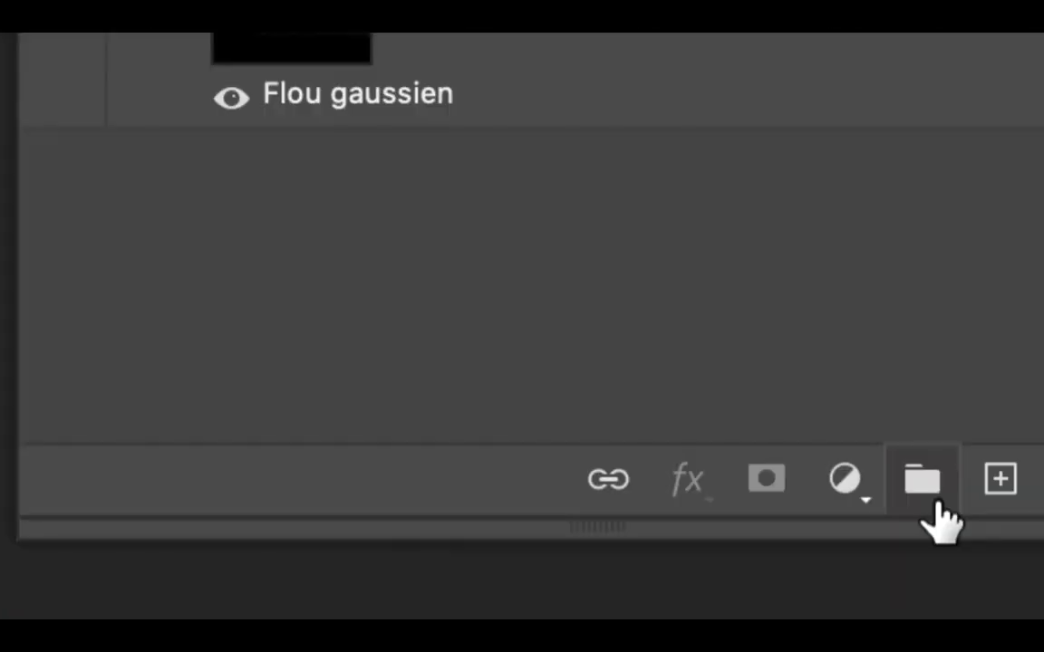
left_click(934, 500)
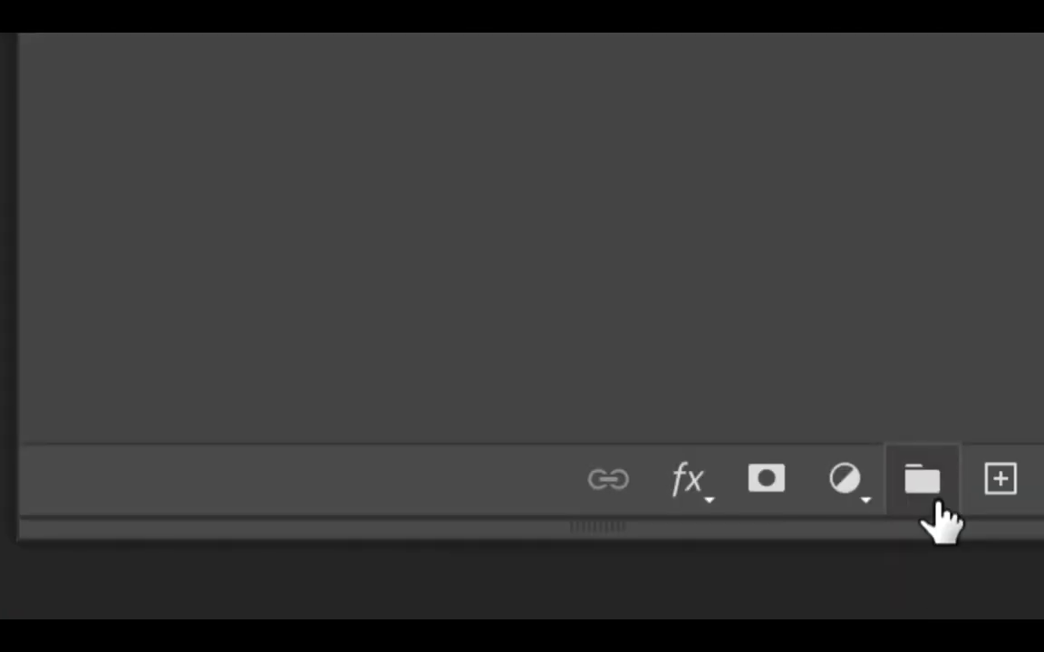
double_click(808, 249)
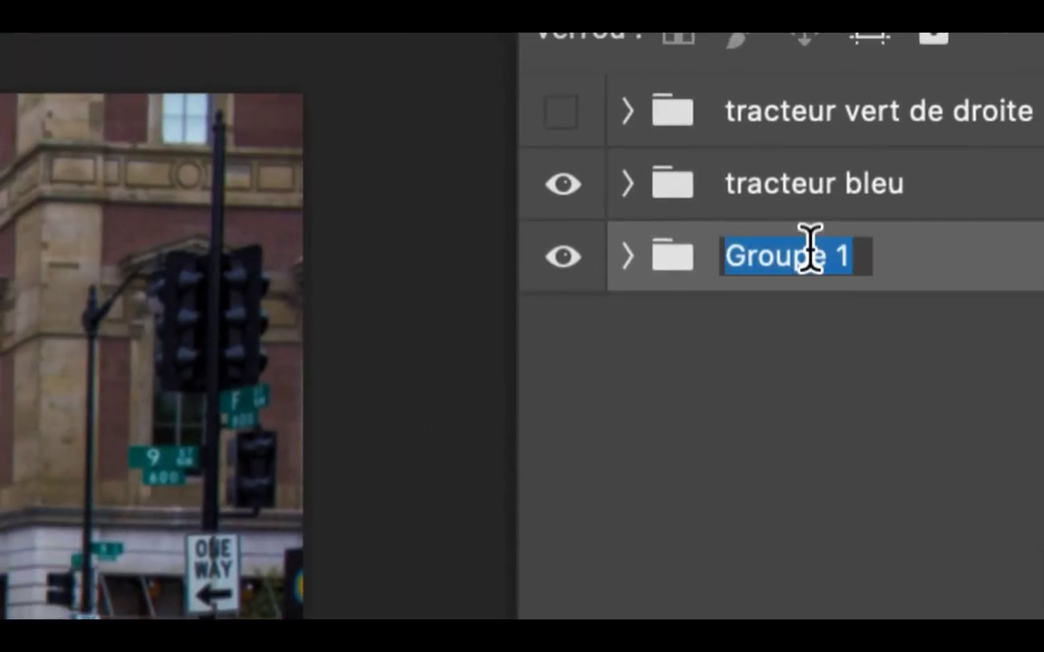
type("décor")
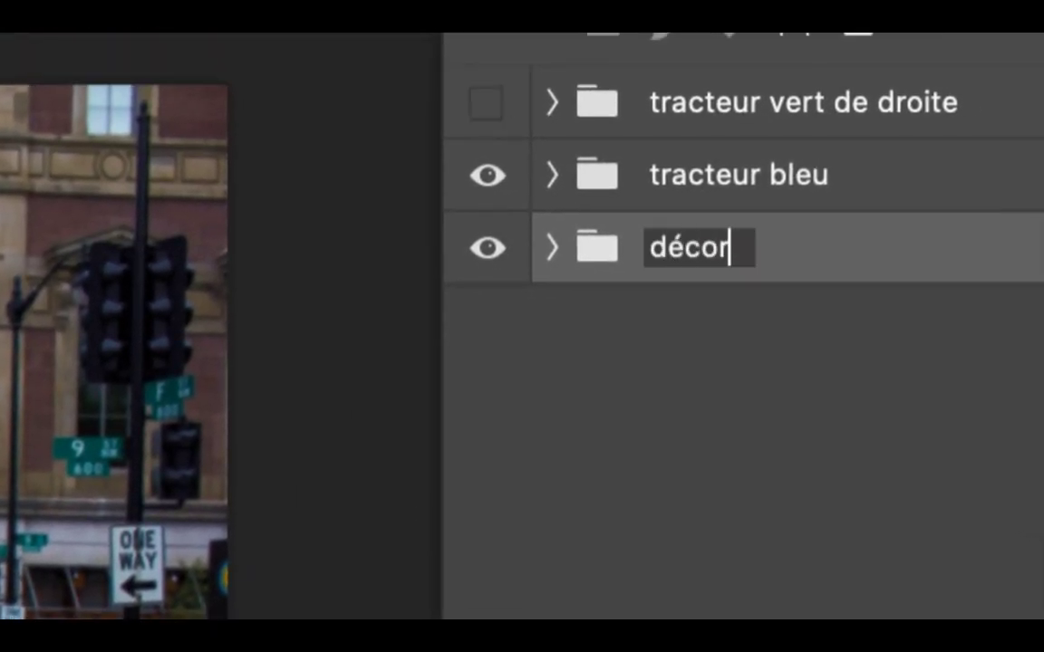
key("Return")
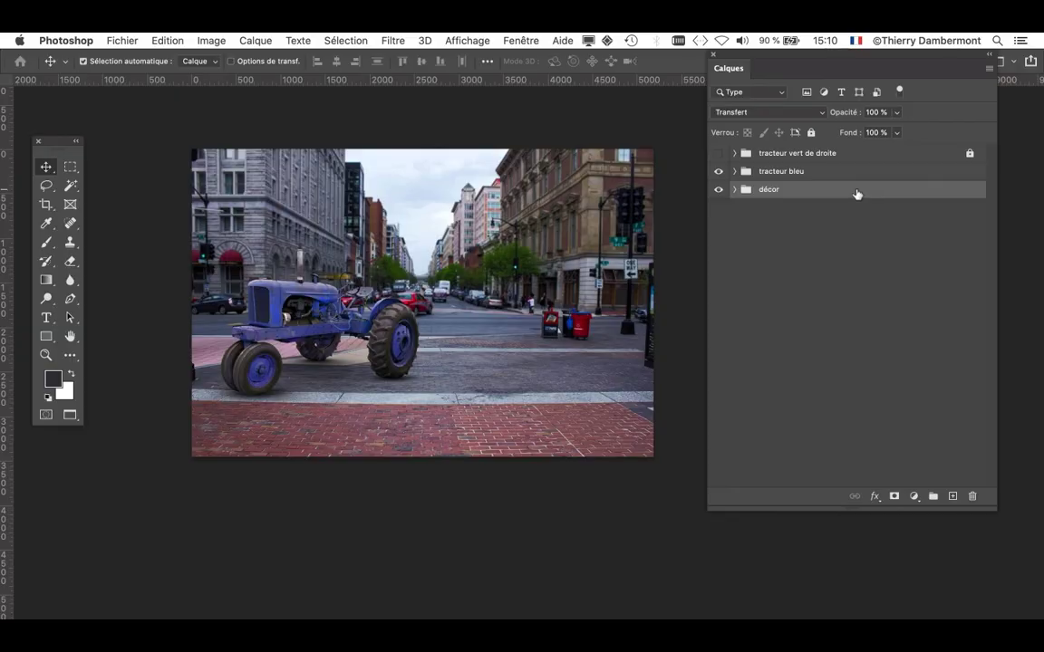
Shrink and reposition the layers panel beside the image, expand the décor group and select netteté de devant.
left_click_drag(995, 508, 959, 363)
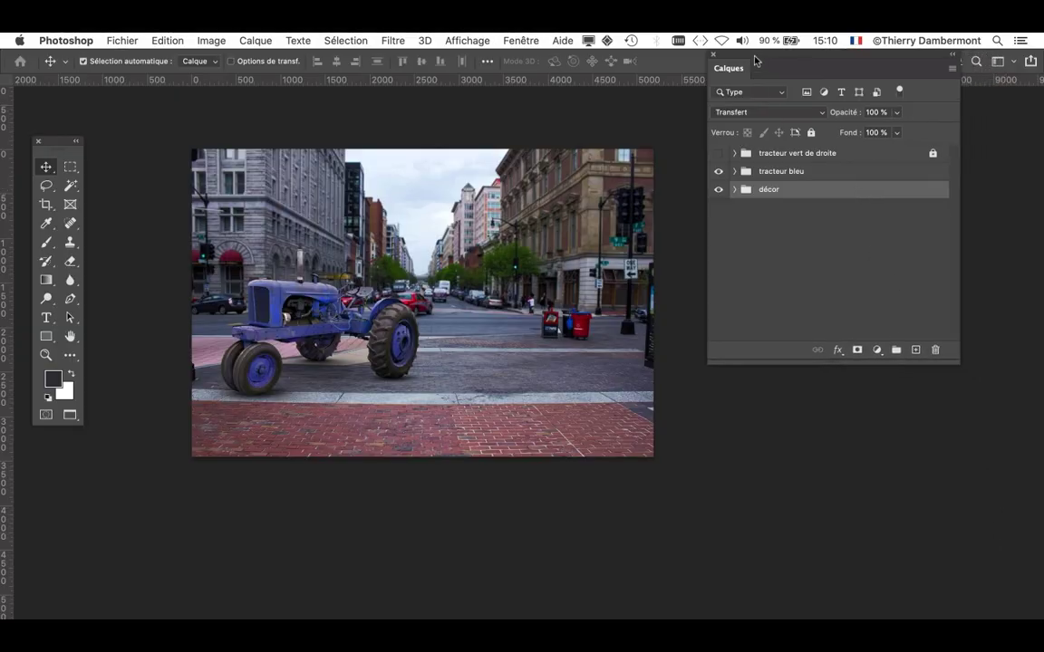
left_click_drag(754, 60, 750, 139)
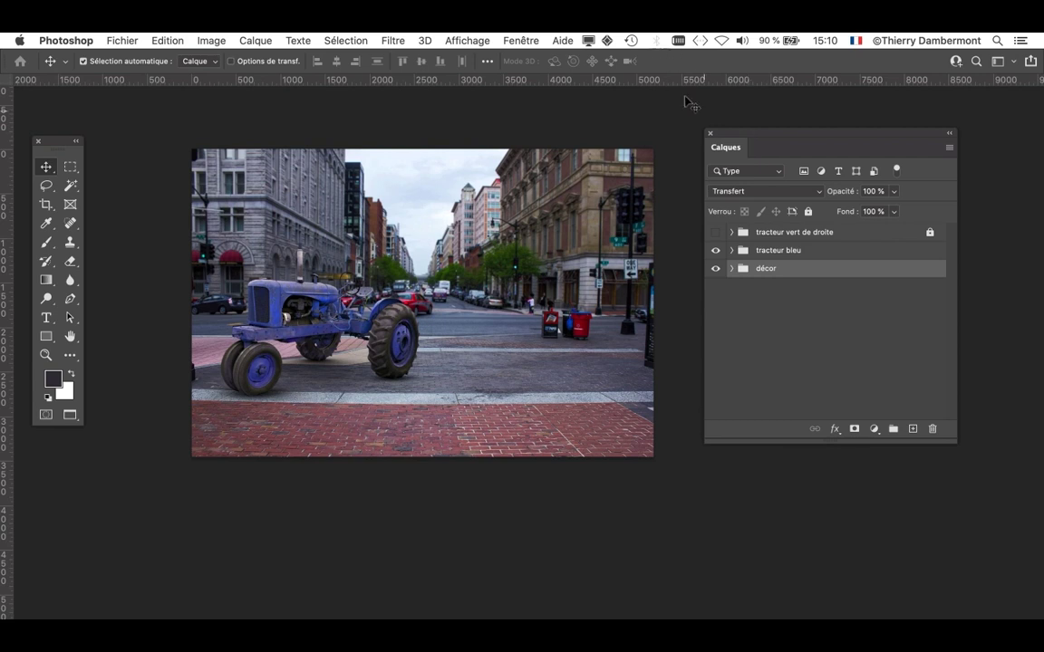
left_click_drag(736, 137, 710, 110)
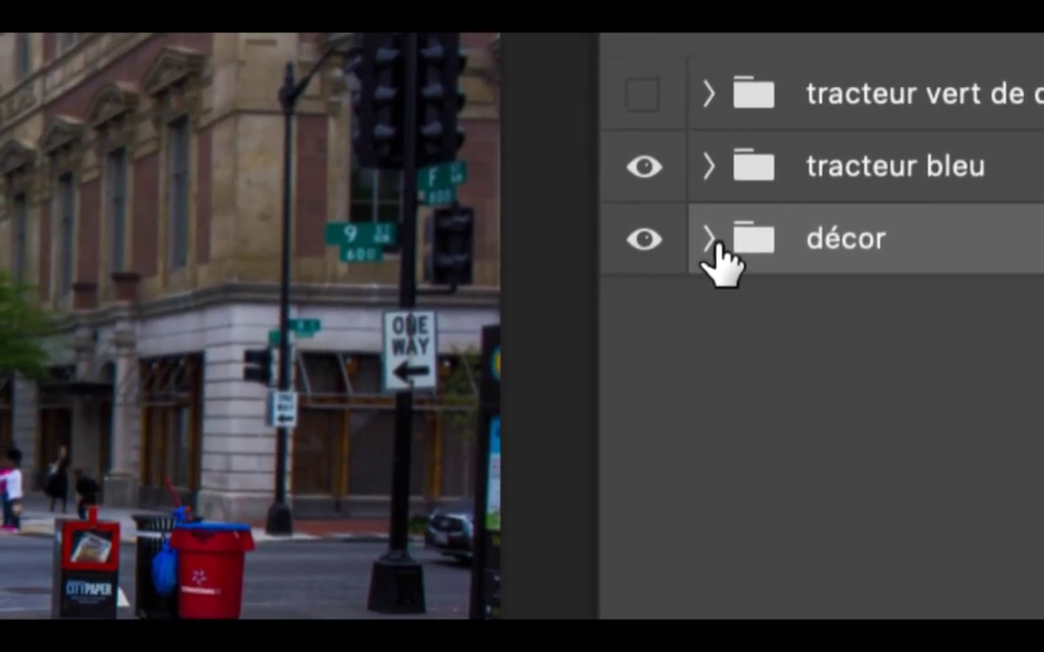
left_click(553, 191)
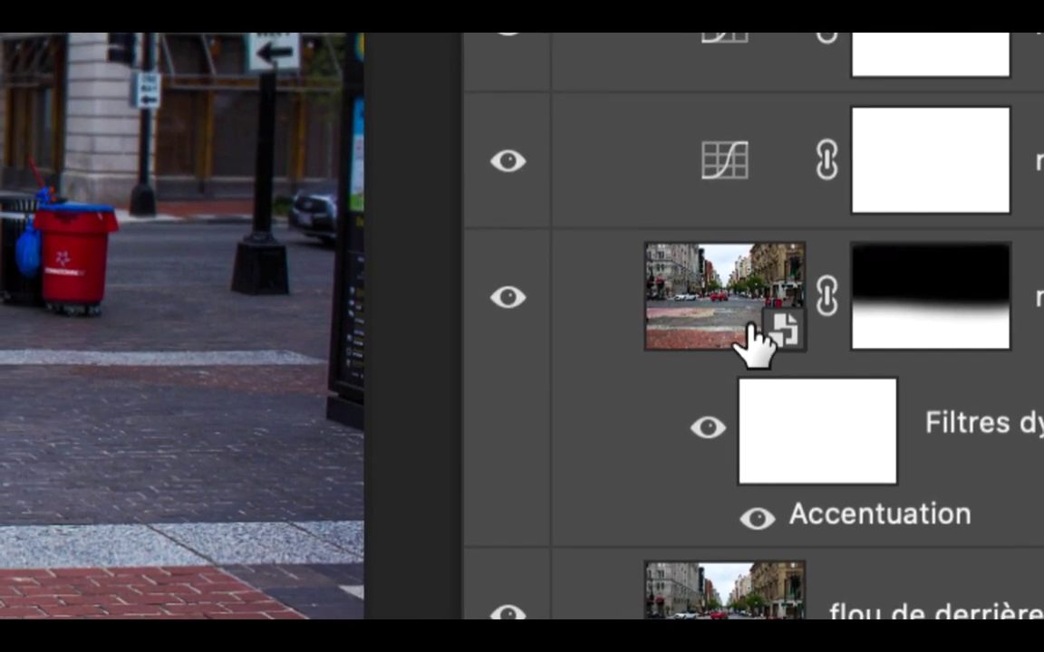
left_click(757, 322)
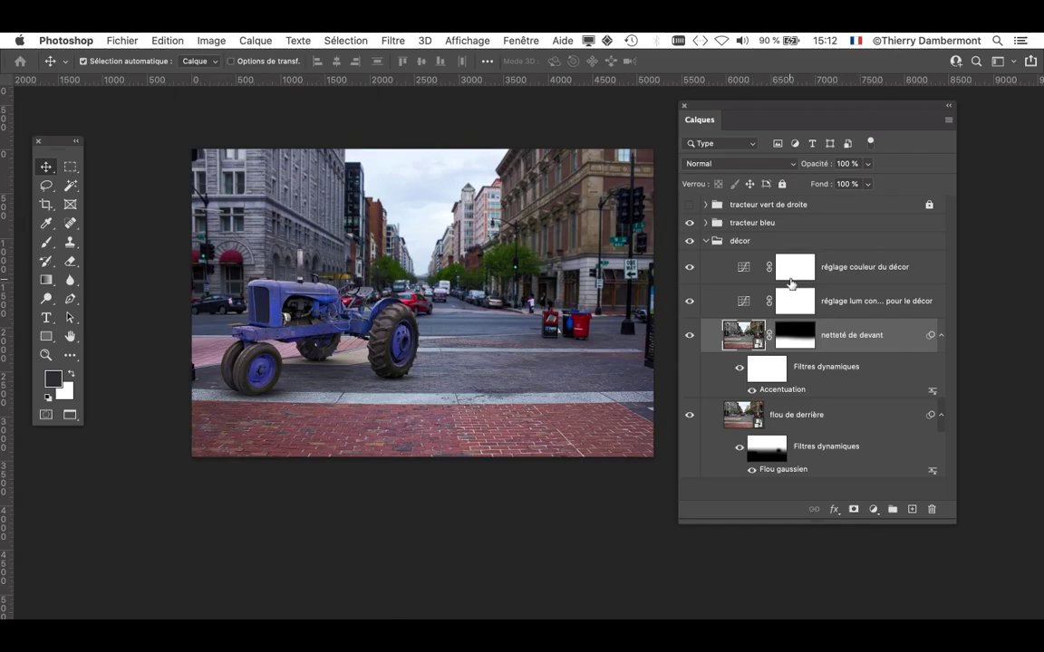
Assign the Orange colour label to réglage couleur du décor, réglage lum contraste pour le décor and netteté de devant.
left_click_drag(726, 119, 667, 113)
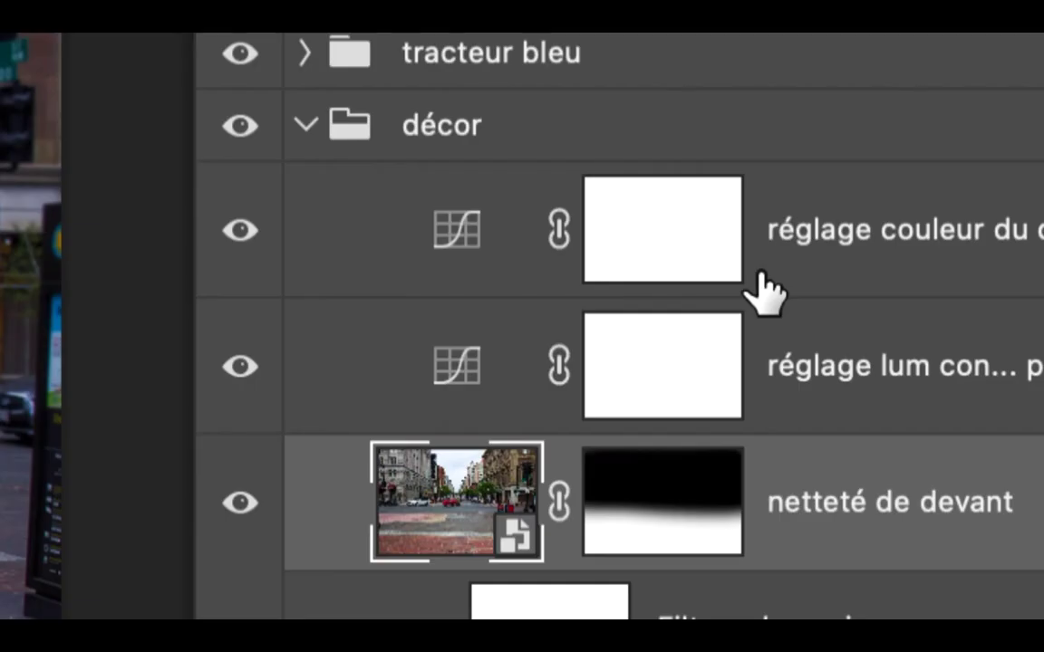
left_click(836, 275)
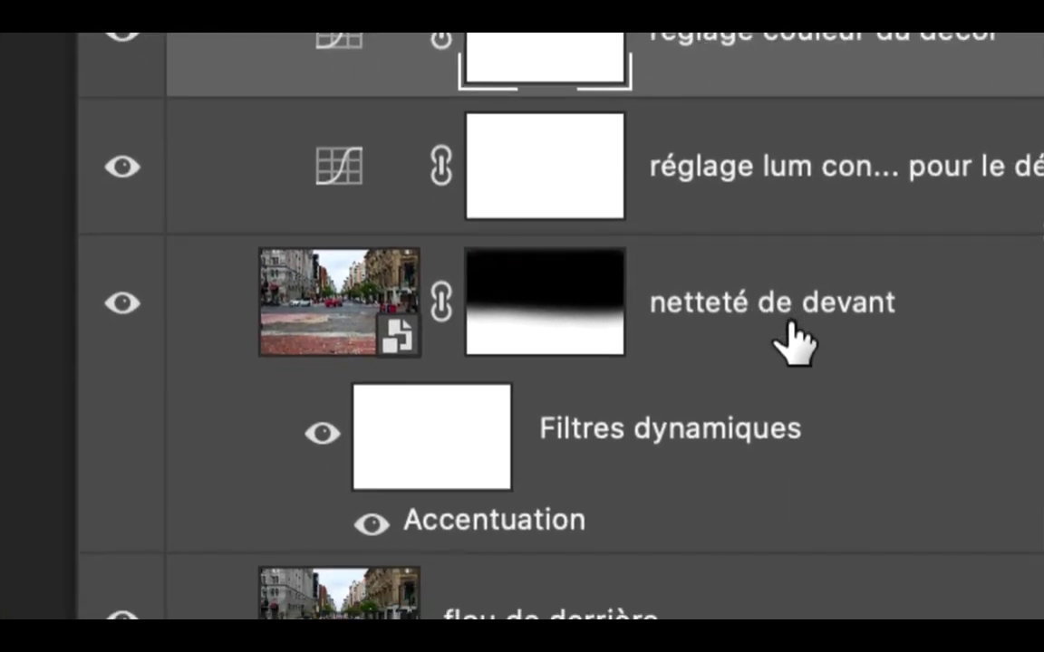
left_click(800, 380, "shift")
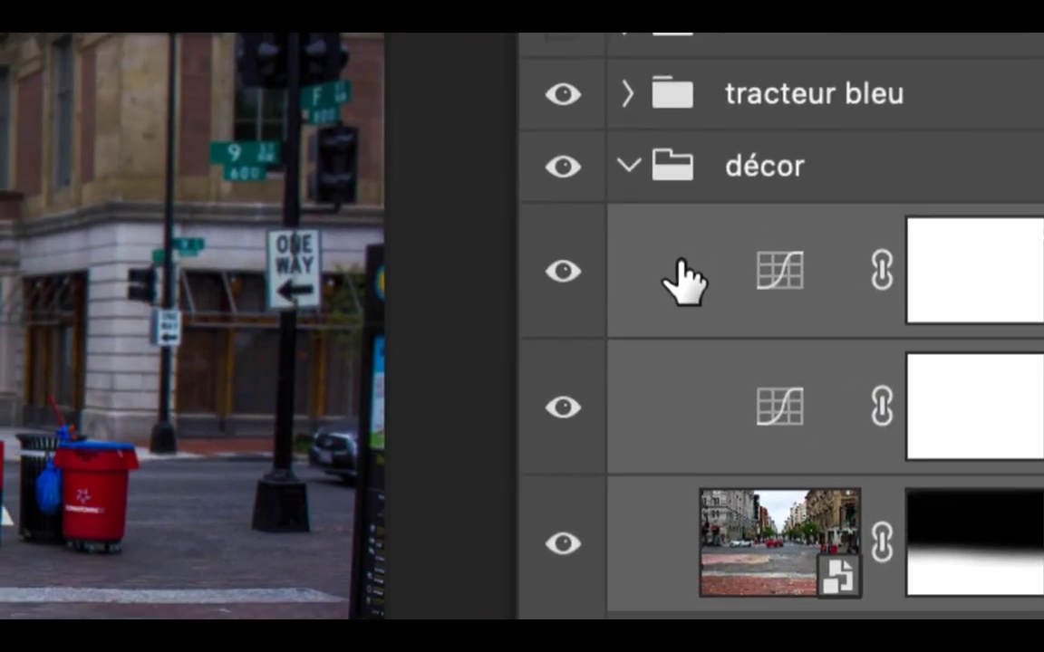
right_click(678, 263)
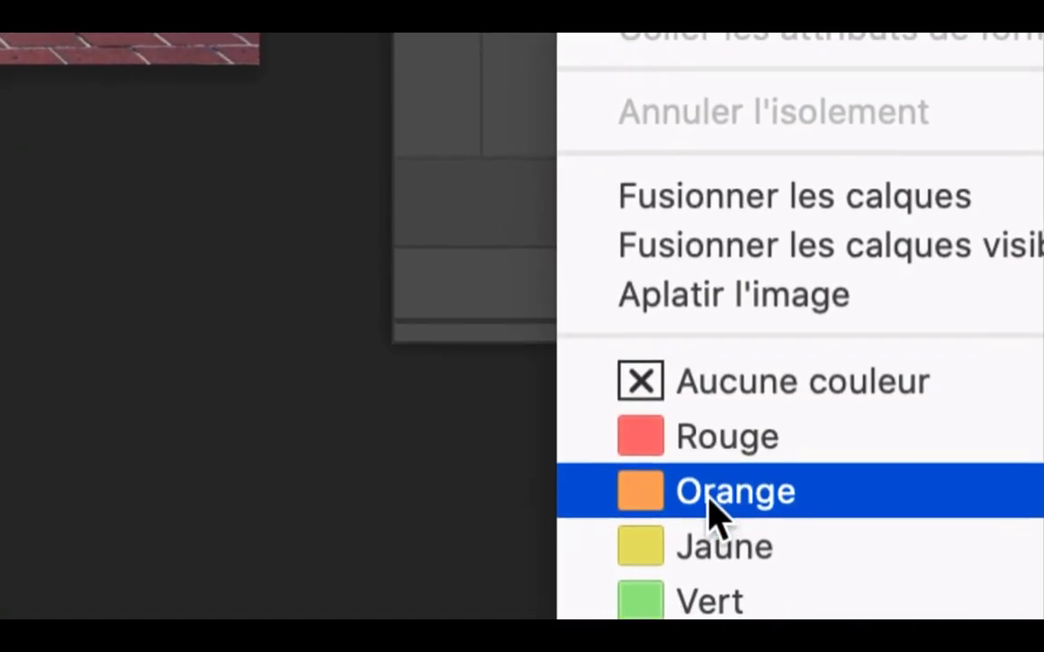
left_click(716, 499)
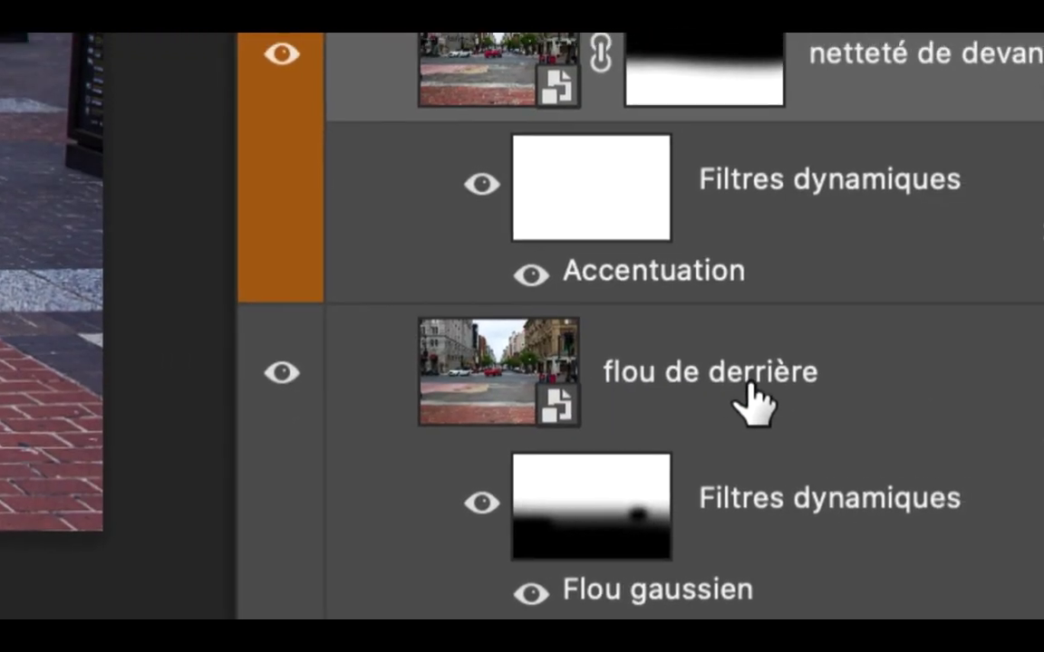
Assign the Bleu colour label to the flou de derrière layer.
left_click(750, 384)
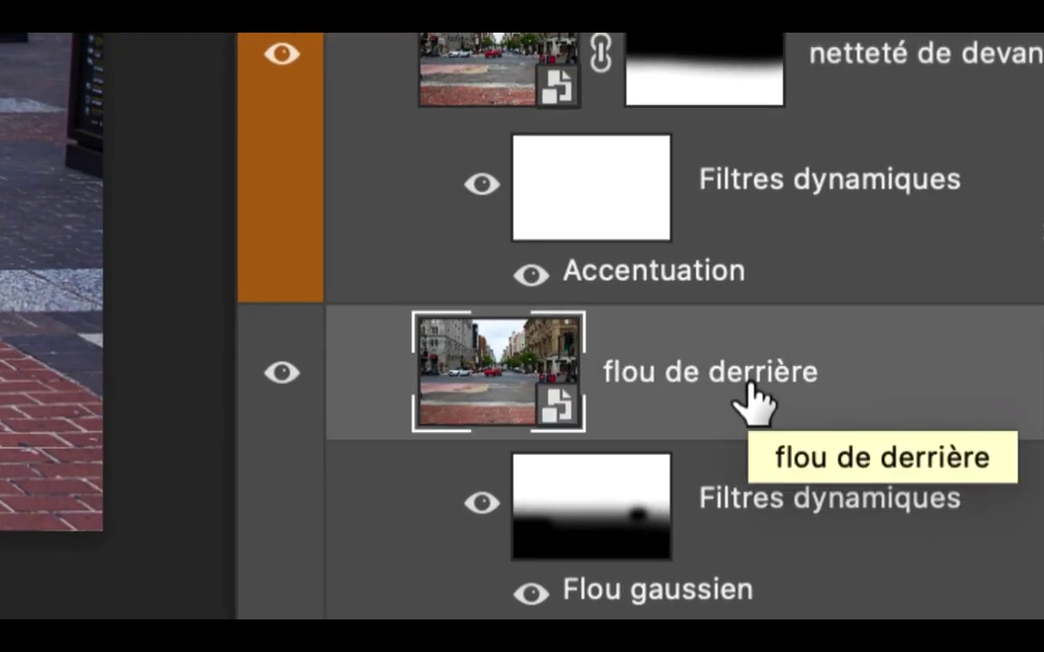
right_click(748, 384)
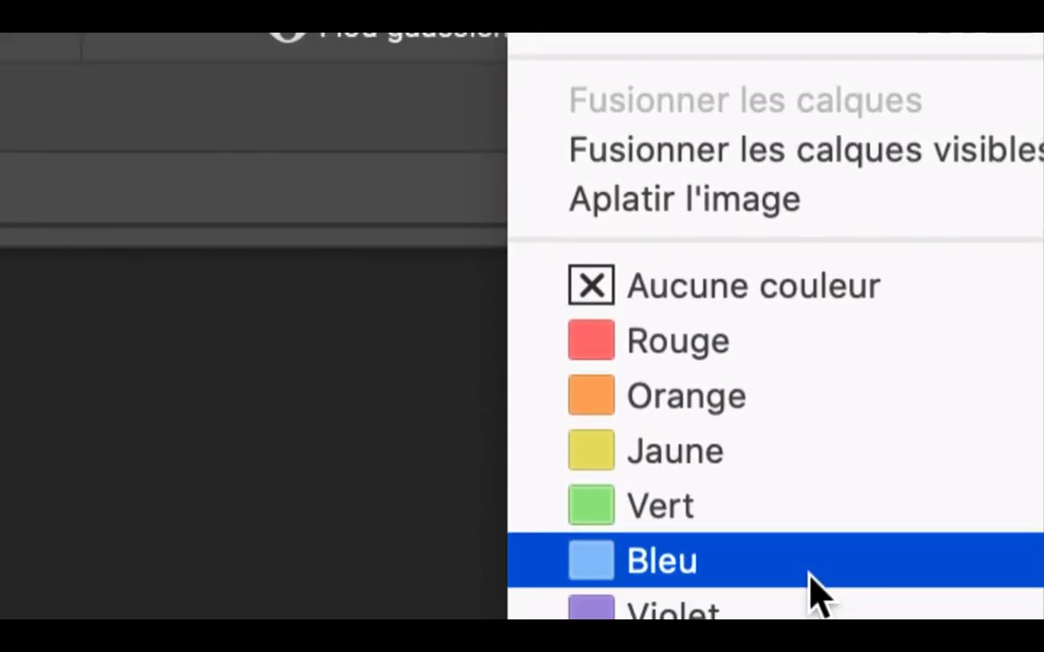
left_click(811, 575)
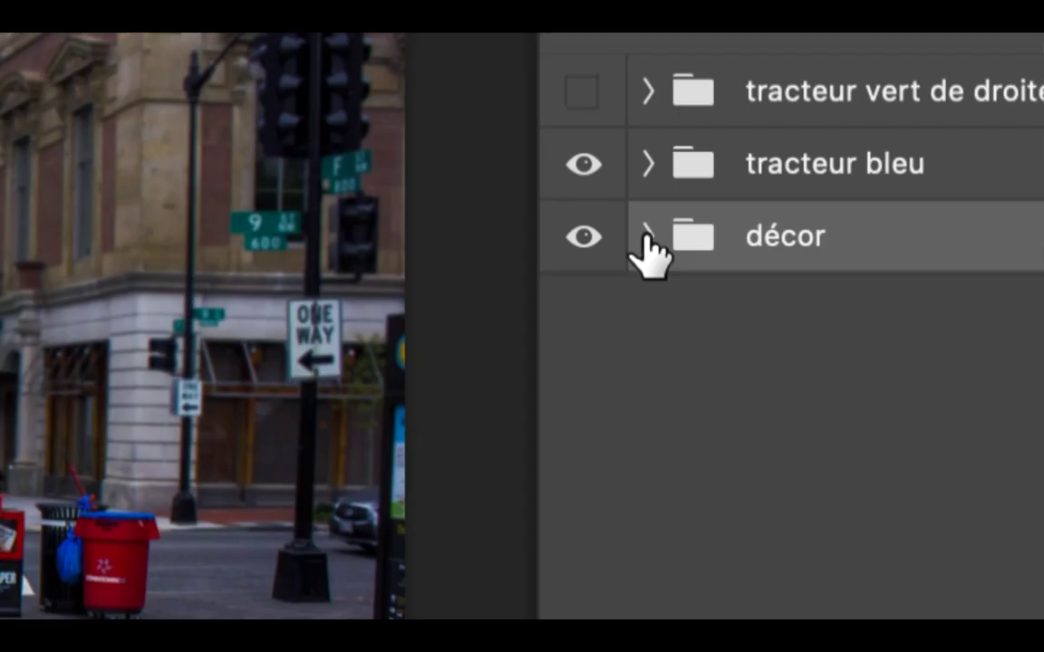
Widen the layers panel until the full layer names in the décor group fit, and leave the group collapsed.
left_click(646, 238)
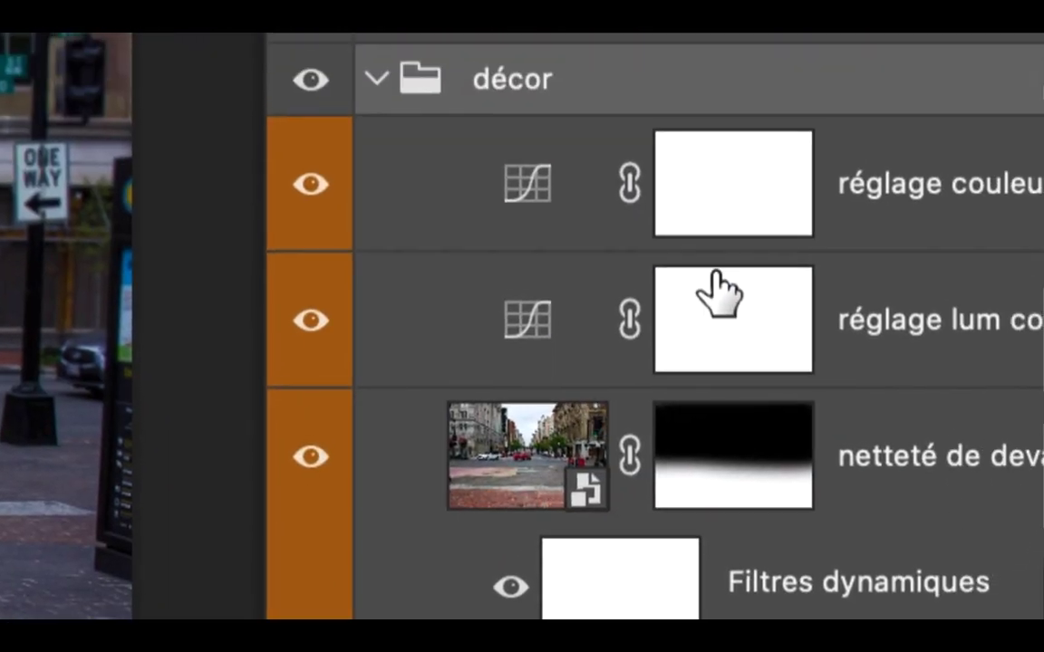
left_click_drag(713, 272, 725, 281)
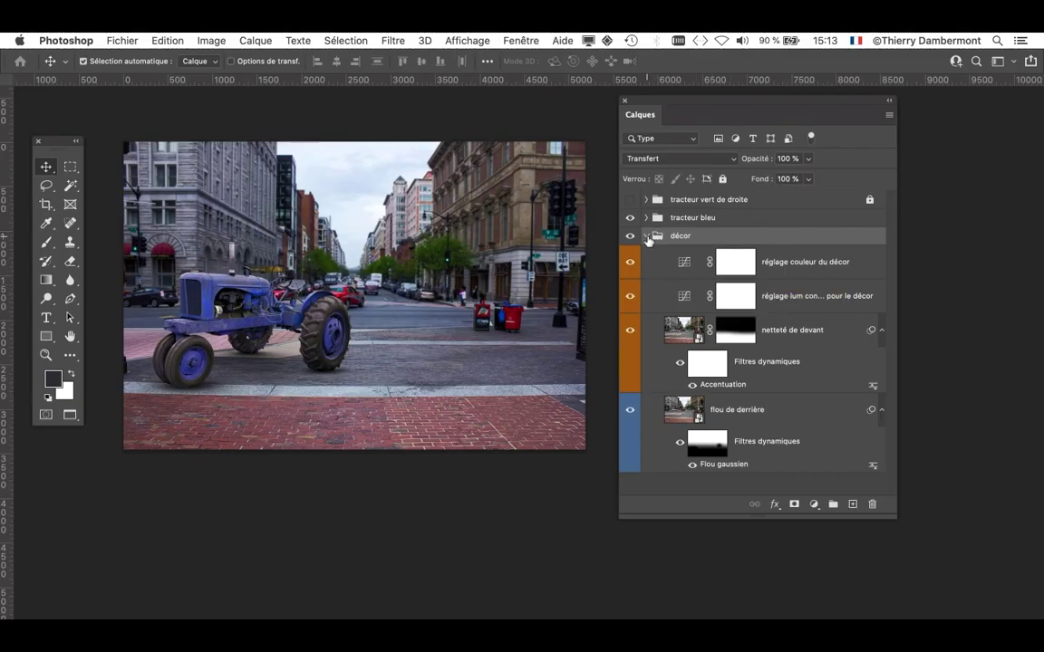
left_click(646, 237)
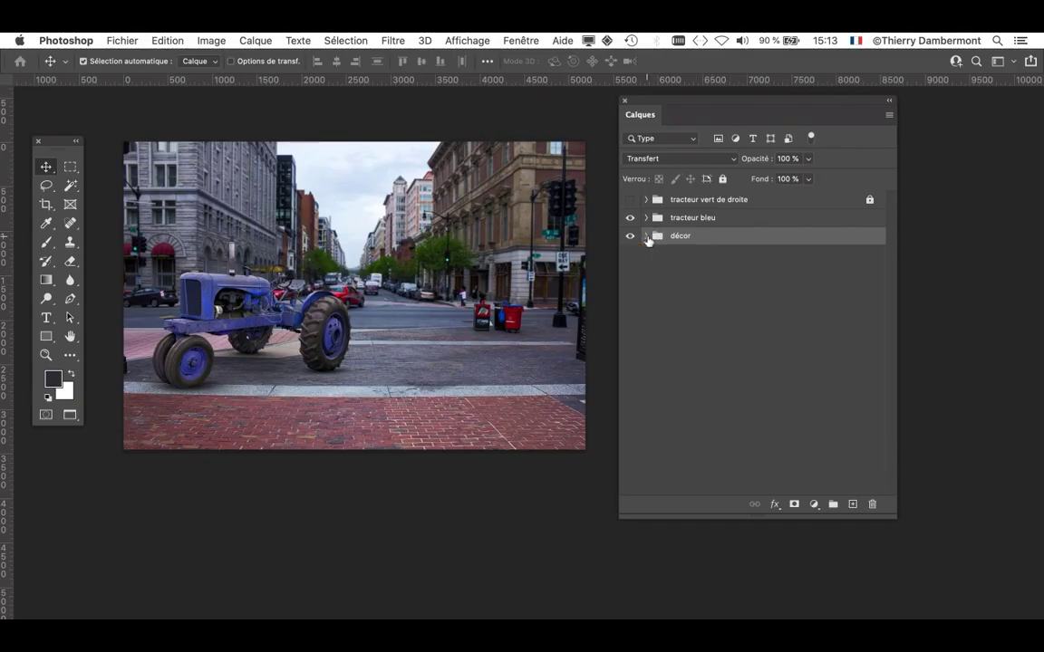
left_click(646, 237)
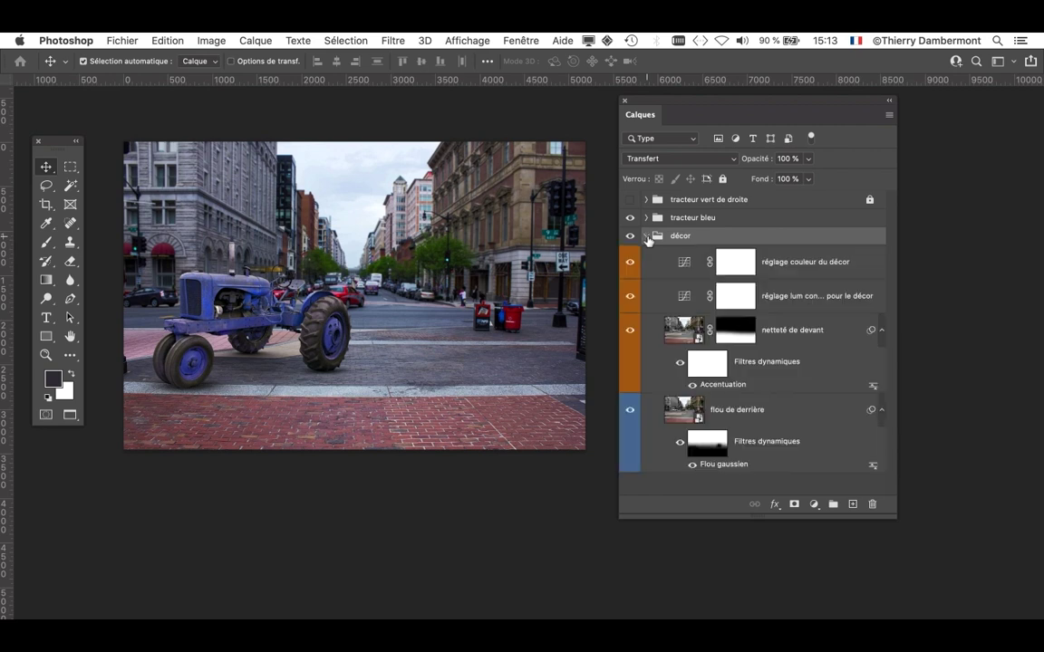
left_click_drag(894, 513, 968, 483)
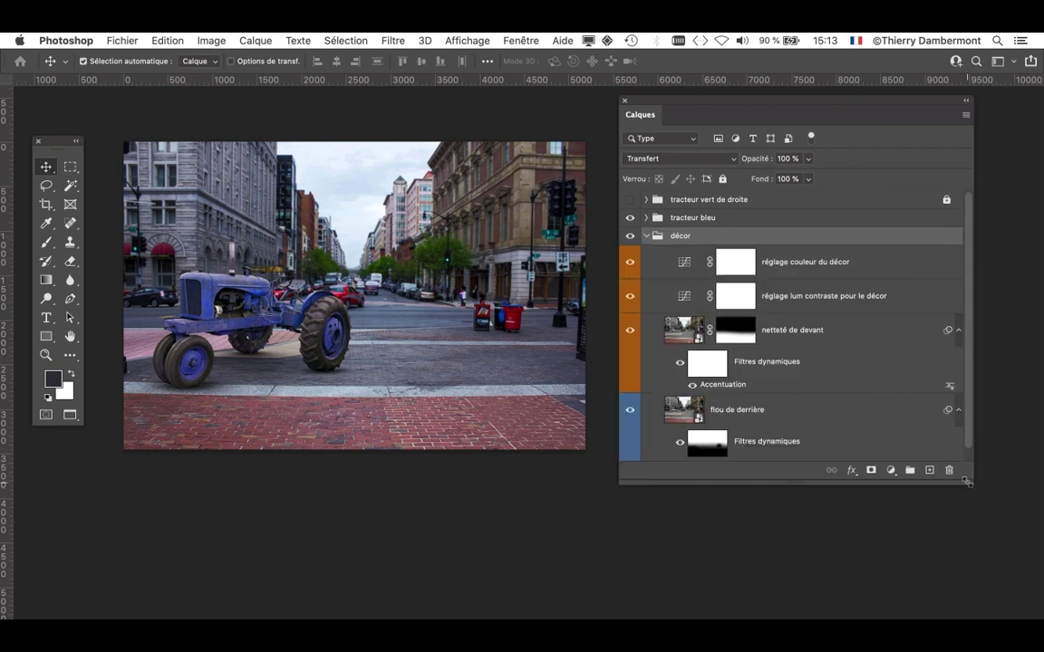
left_click(646, 237)
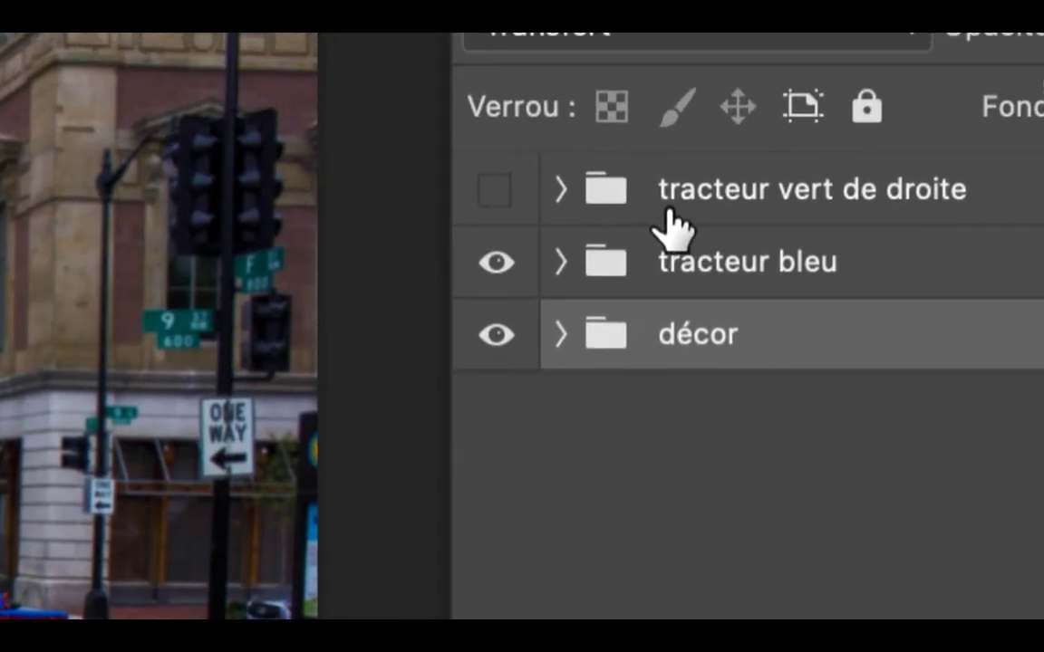
Assign the Vert colour label to the tracteur vert de droite group and Violet to the tracteur bleu group.
left_click(677, 199)
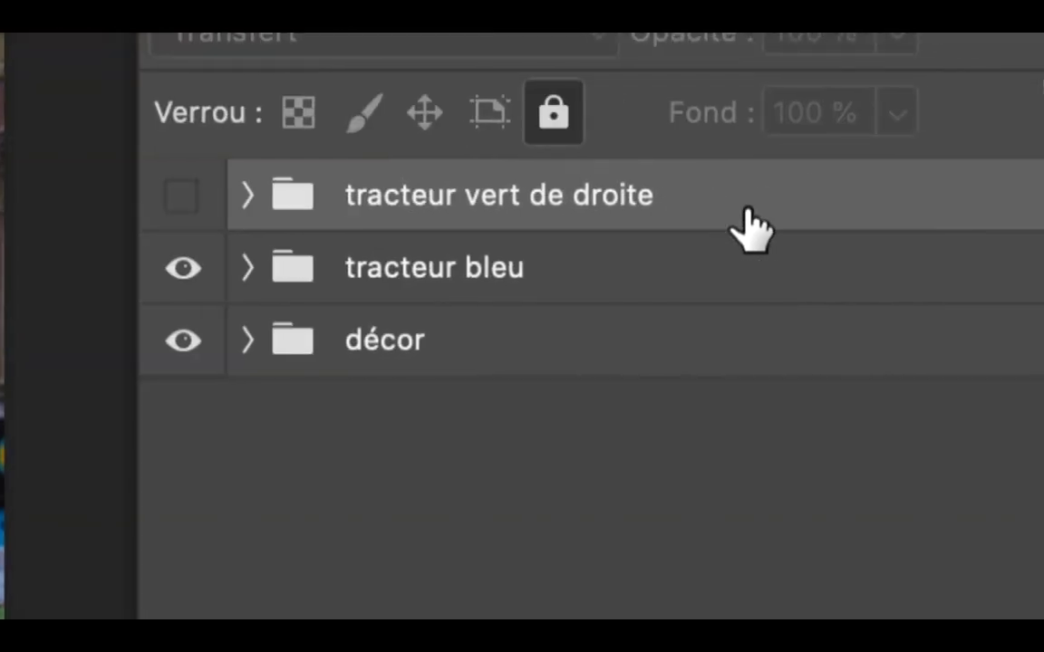
right_click(1041, 209)
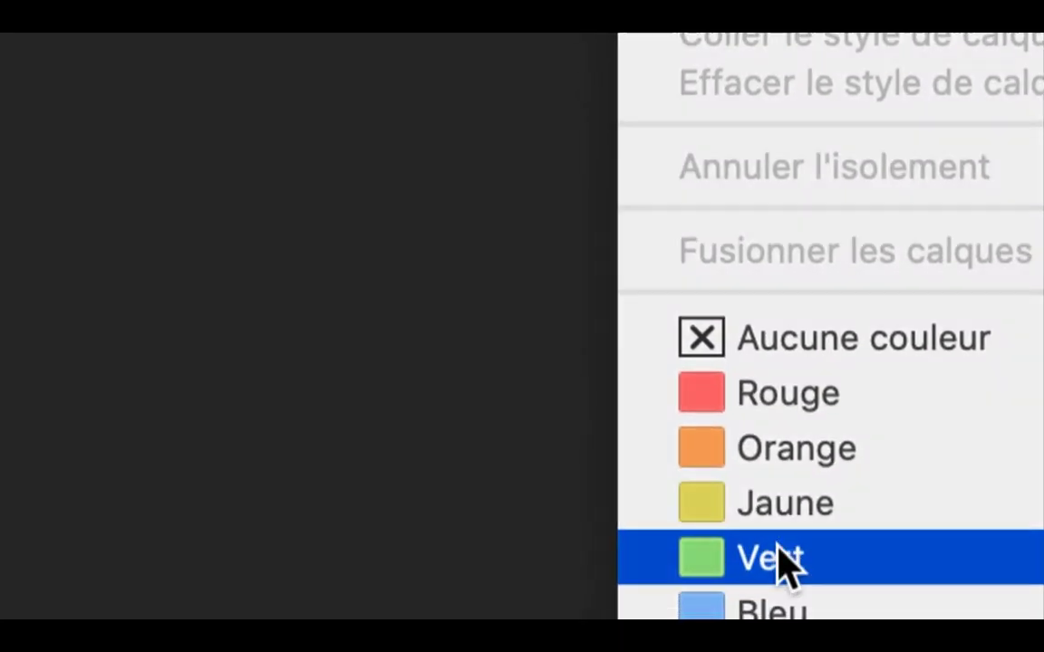
left_click(779, 554)
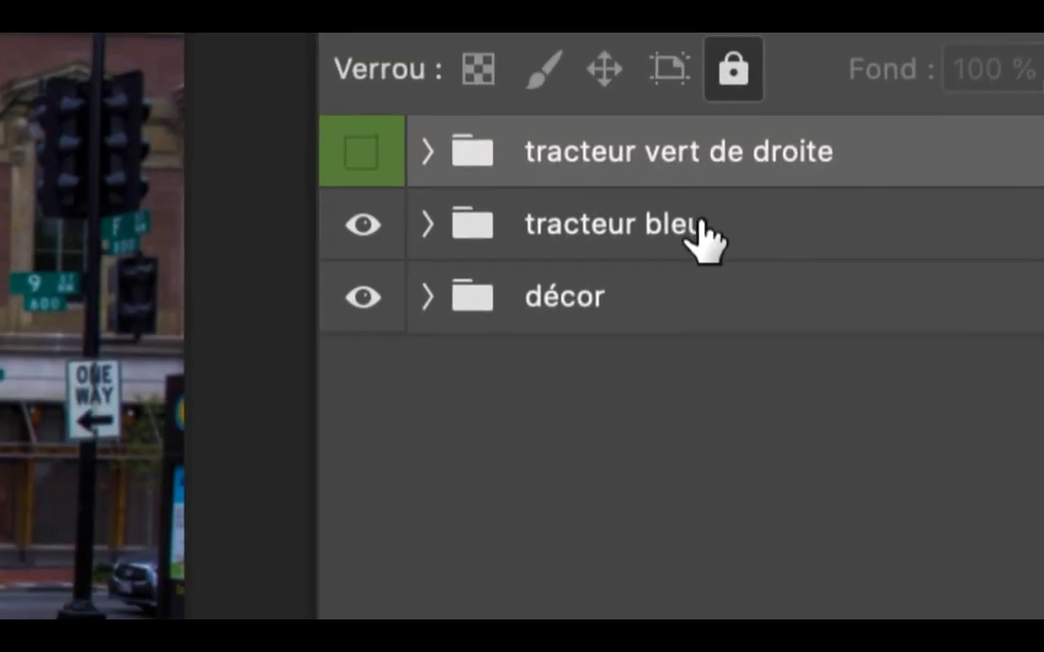
right_click(703, 237)
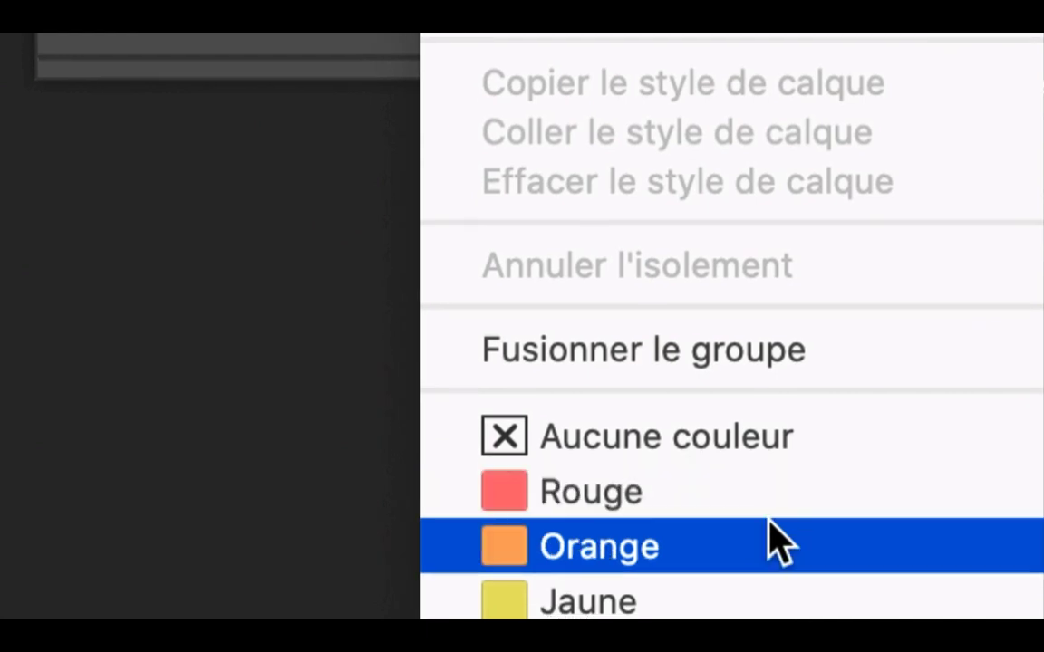
left_click(757, 587)
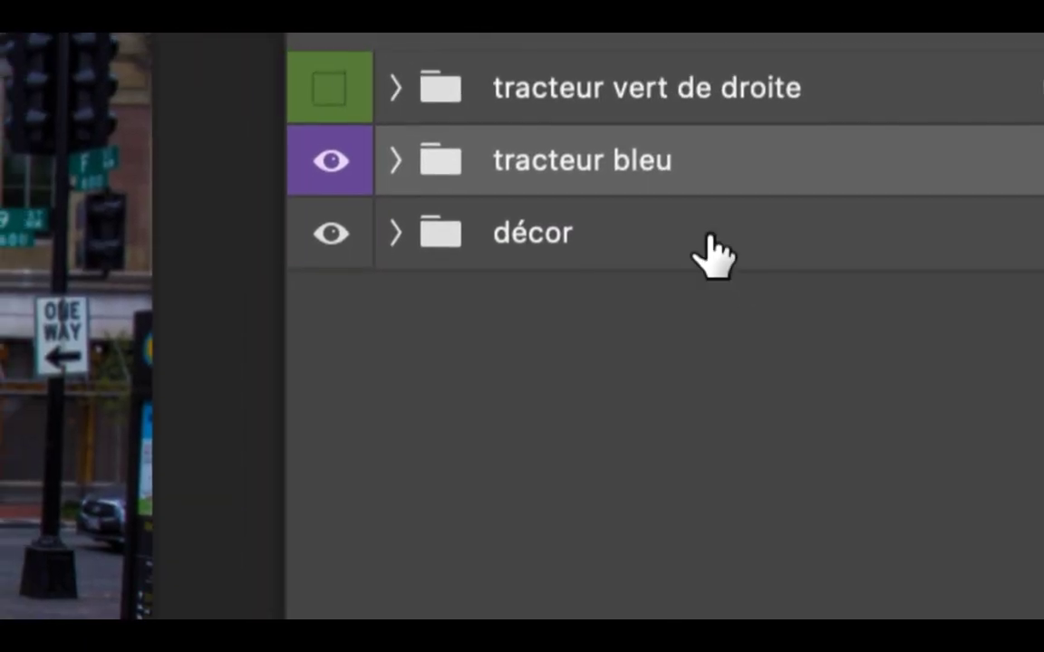
Assign the Jaune colour label to the décor group and expand both the décor and tracteur bleu groups.
right_click(710, 243)
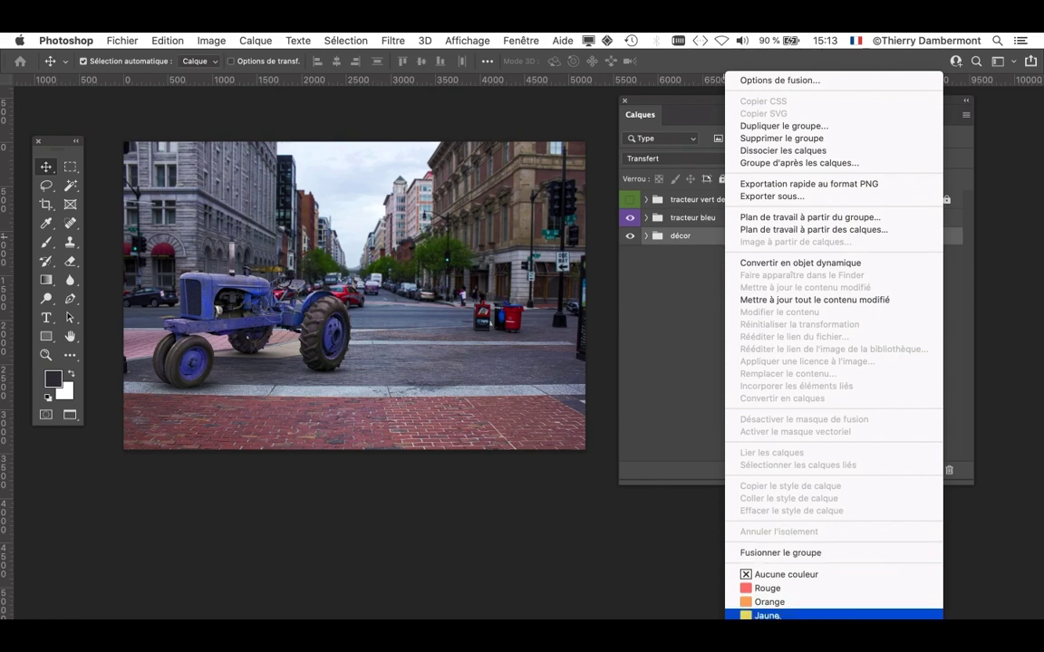
left_click(767, 615)
left_click(645, 236)
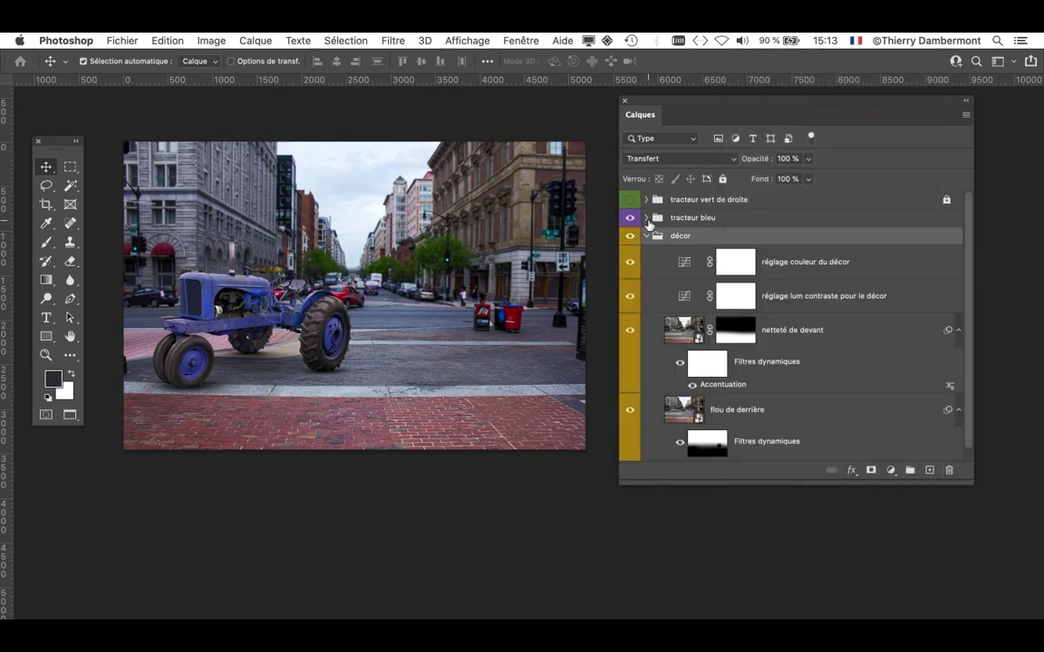
left_click(646, 218)
Change the décor group's colour label to Rouge and lengthen the layers panel to fit the expanded groups.
right_click(719, 324)
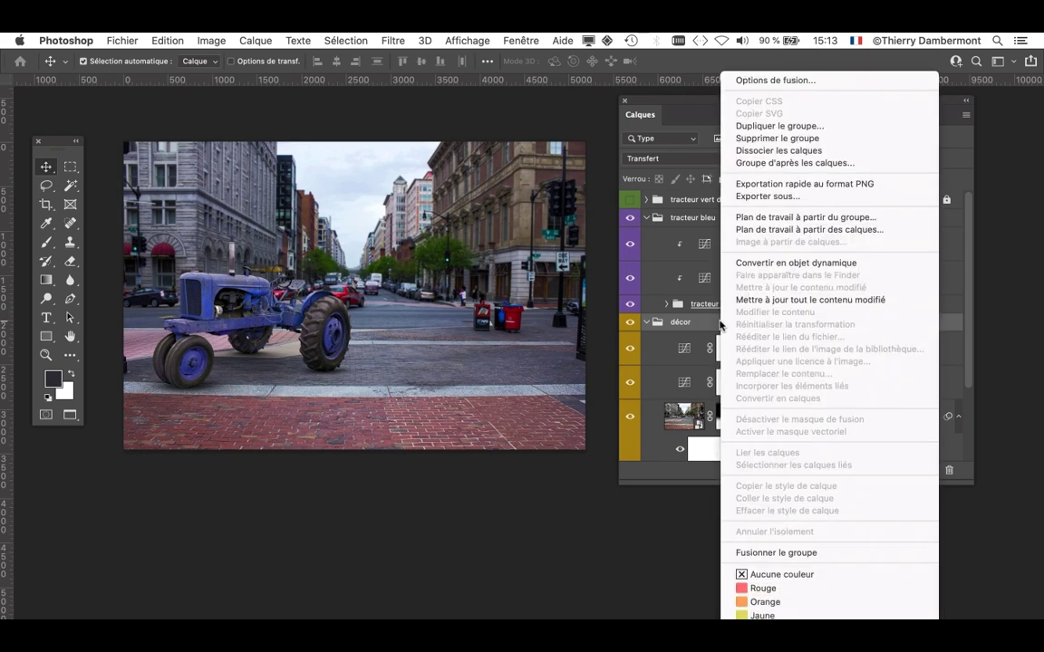
left_click(782, 589)
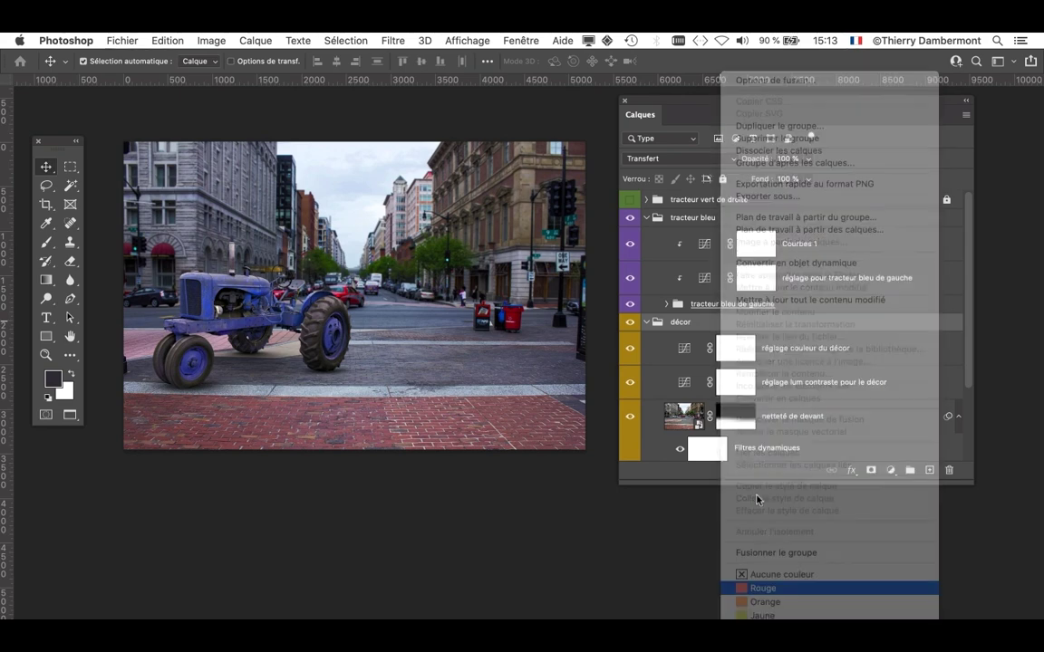
left_click_drag(966, 484, 970, 633)
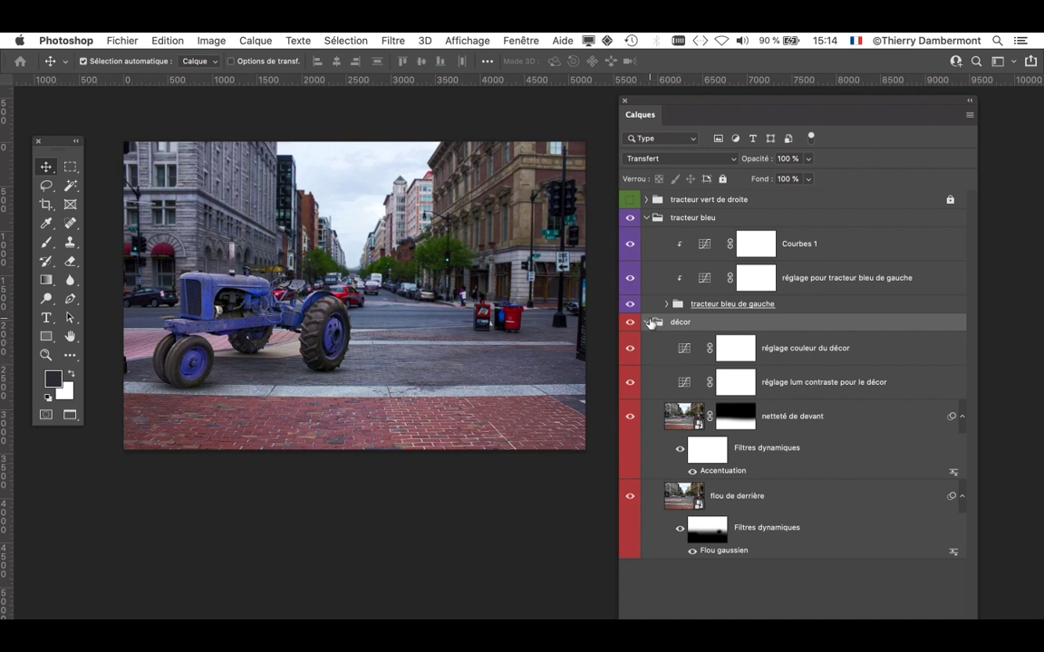
left_click(647, 323)
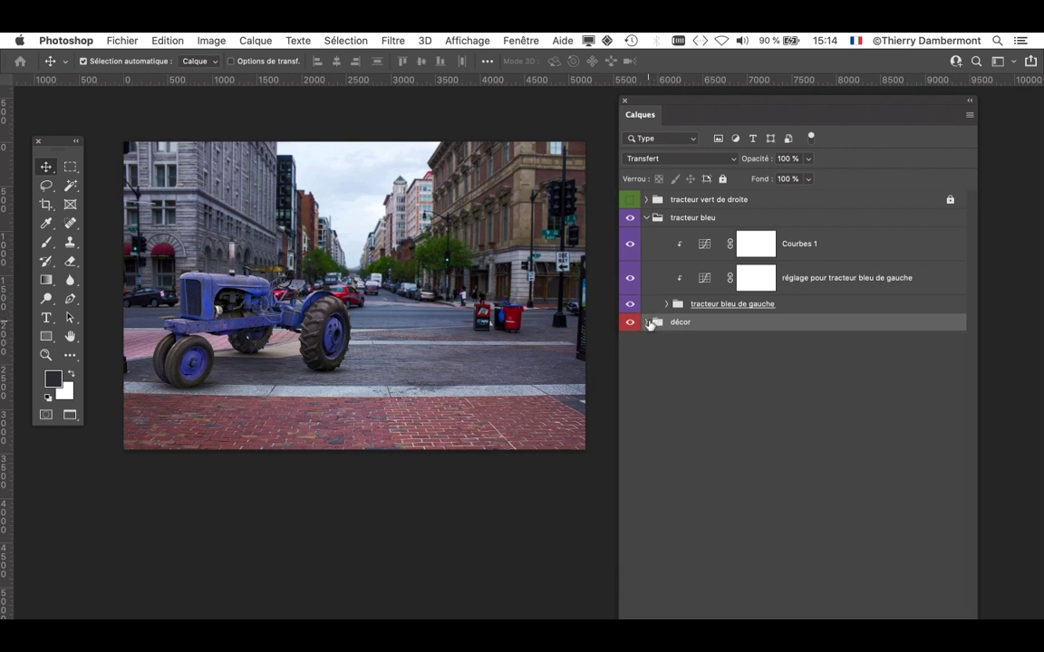
left_click(647, 323)
Assign the Orange colour label to réglage couleur du décor, réglage lum contraste pour le décor and netteté de devant inside the Rouge group.
left_click(821, 349)
left_click(713, 388, "shift")
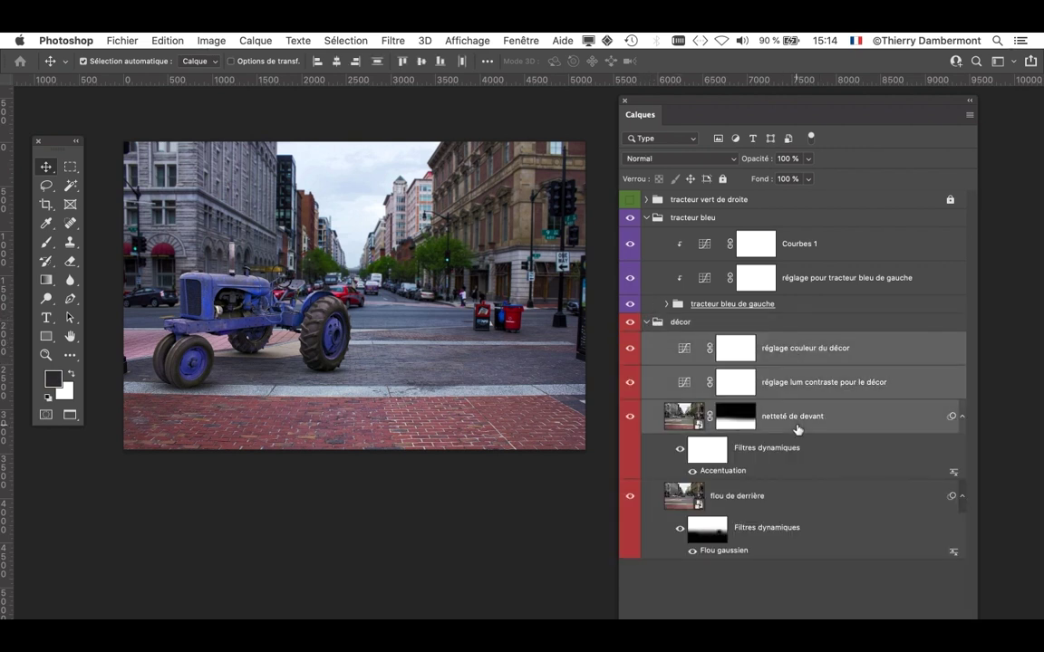
right_click(716, 387)
scroll(628, 600, "down", 10)
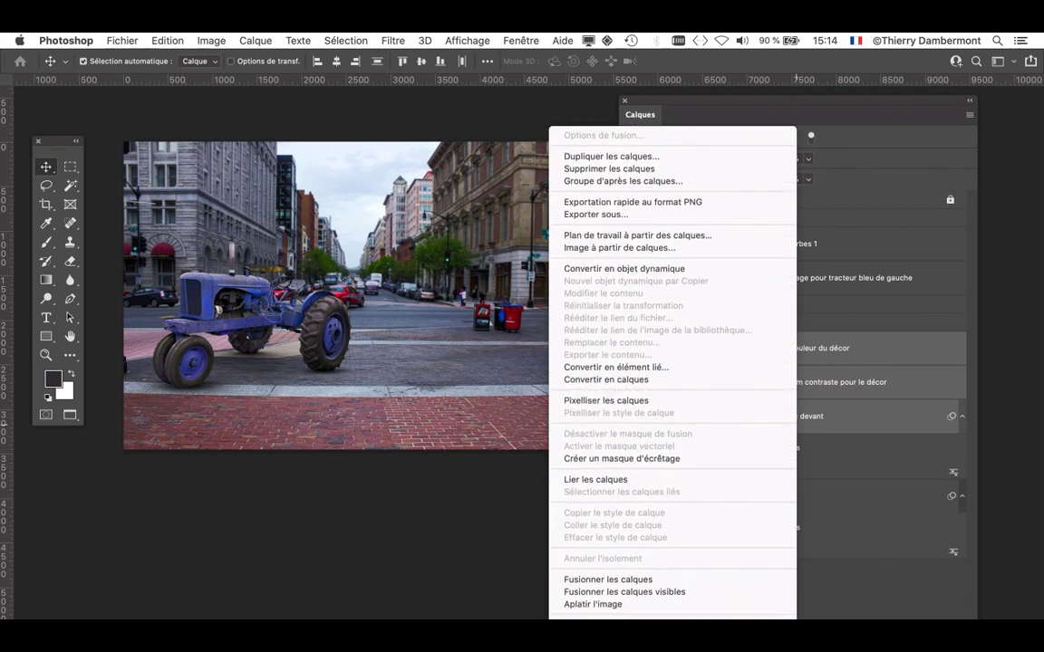
left_click(627, 600)
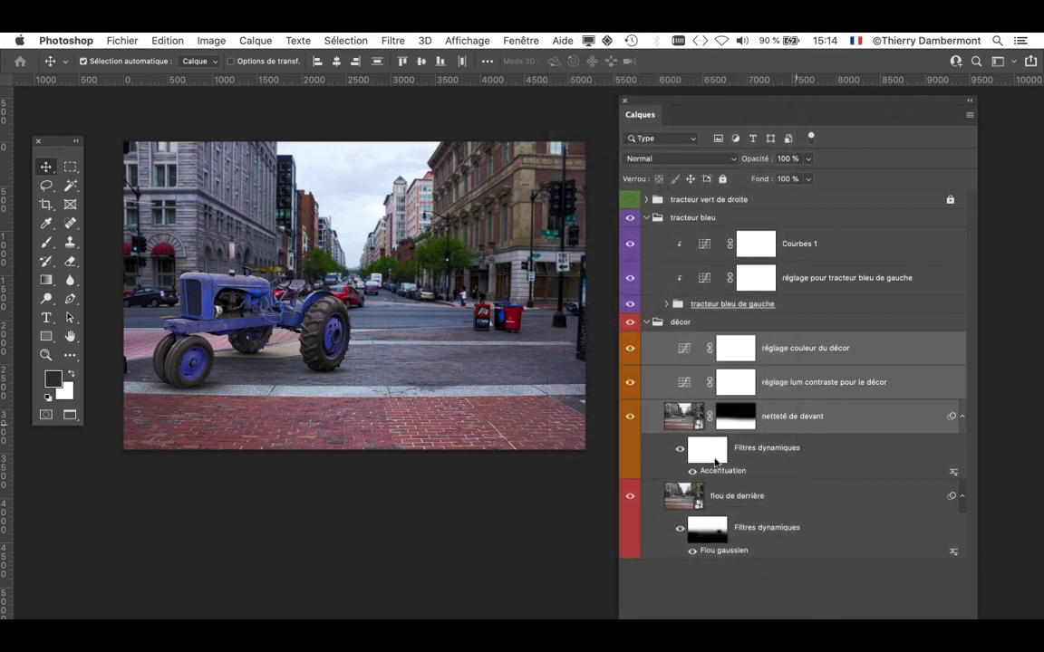
Set the colour label of the flou de derrière layer to Bleu, separate from its Rouge parent group.
left_click(800, 464)
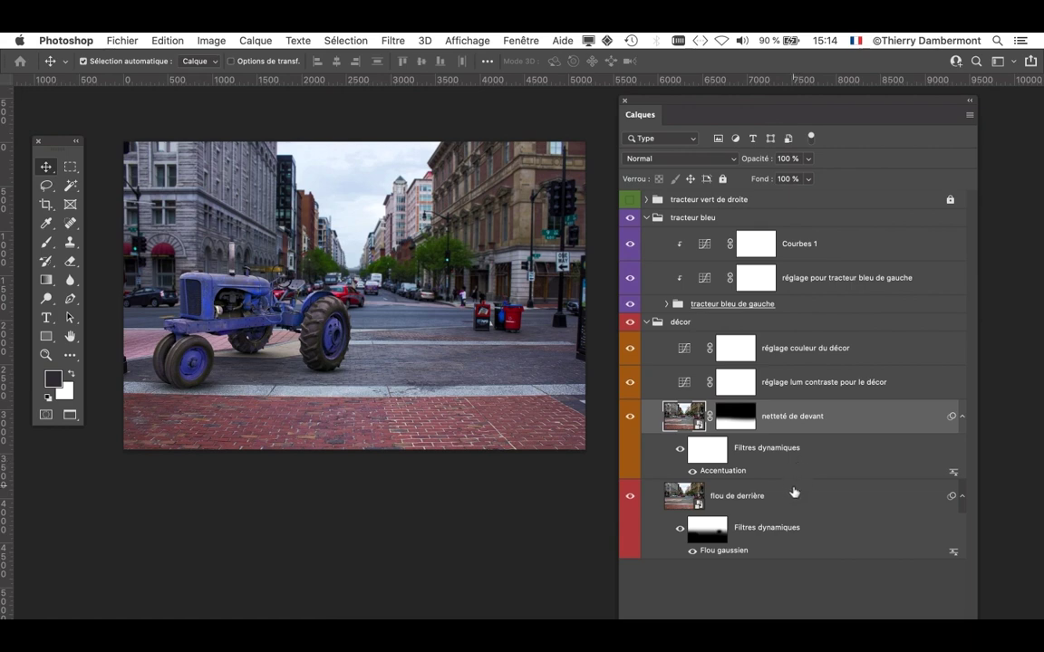
left_click(794, 492, "shift")
right_click(793, 492)
scroll(665, 600, "down", 5)
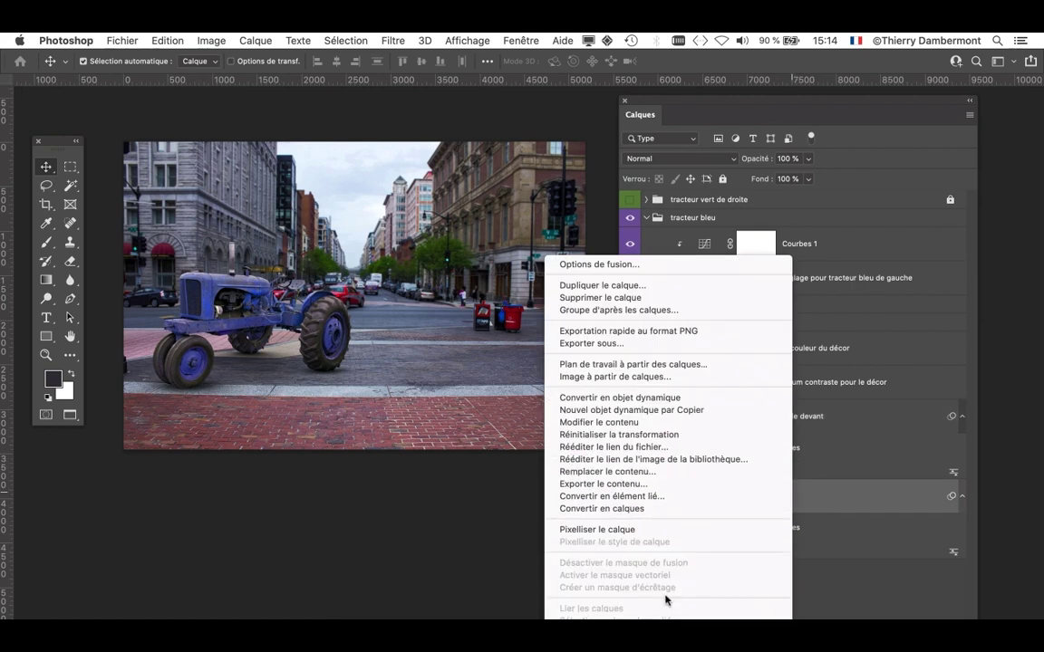
scroll(666, 600, "down", 5)
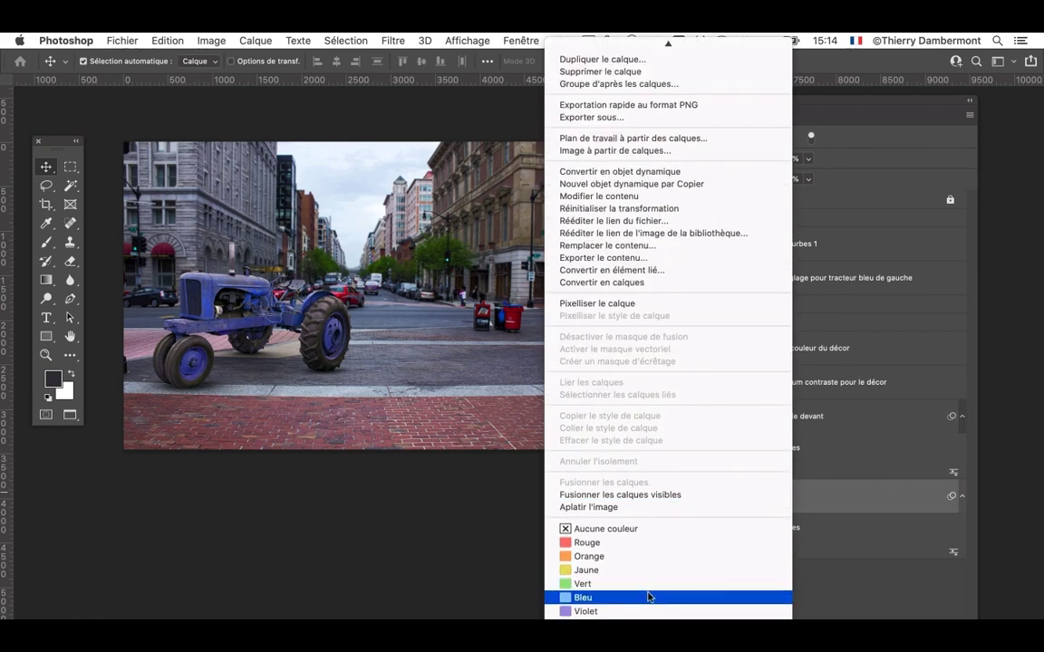
left_click(648, 597)
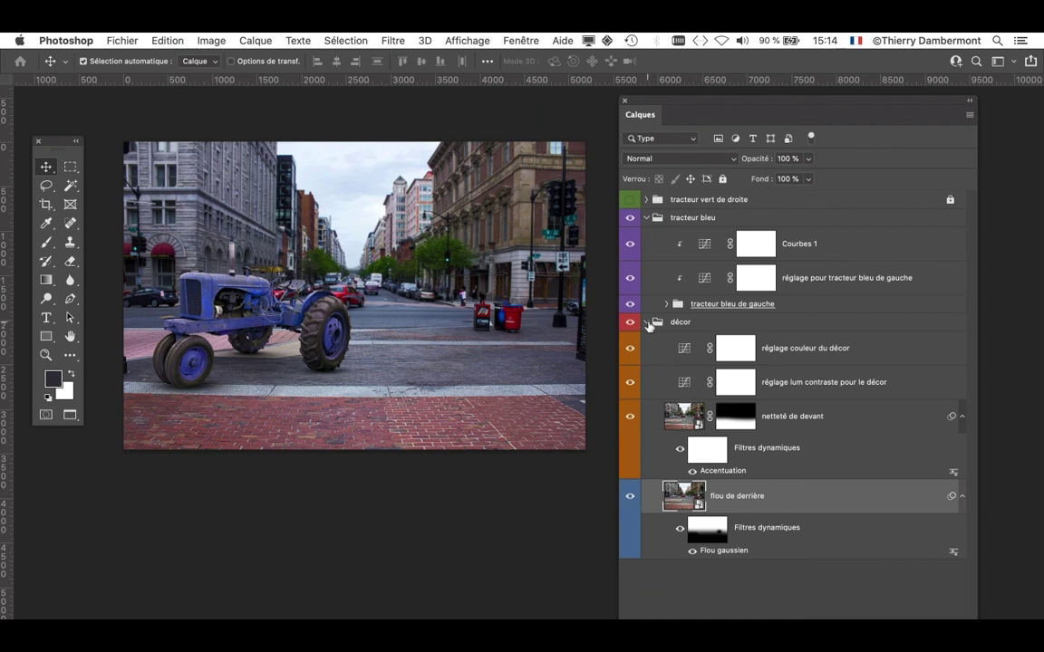
Check the colour-labelled contents of the tracteur bleu and décor groups and leave both groups collapsed.
left_click(648, 323)
left_click(648, 323)
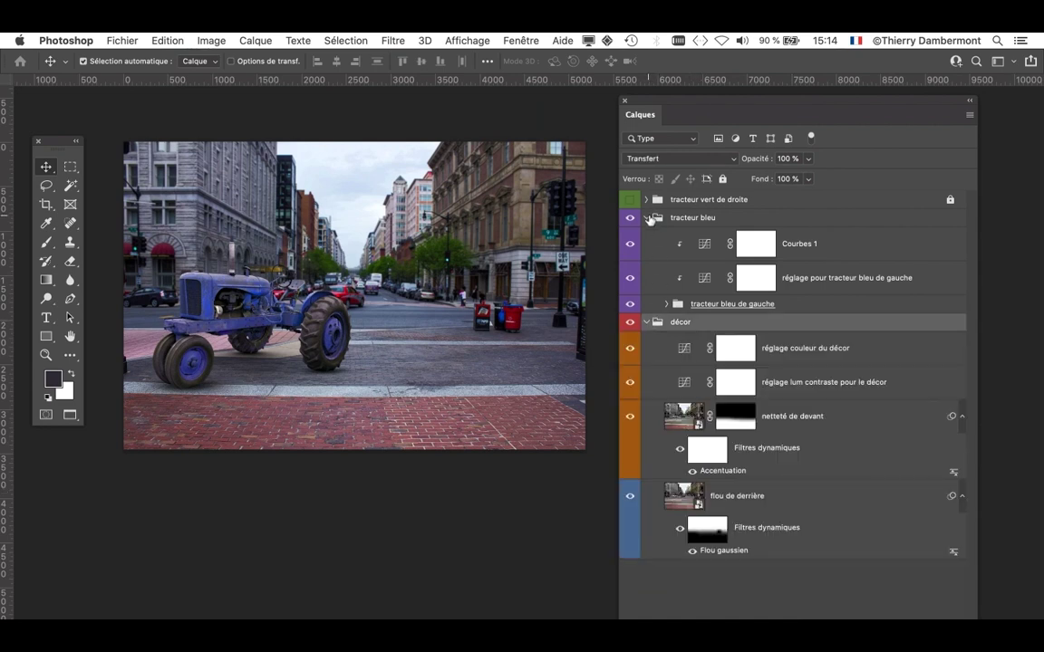
left_click(647, 218)
left_click(646, 236)
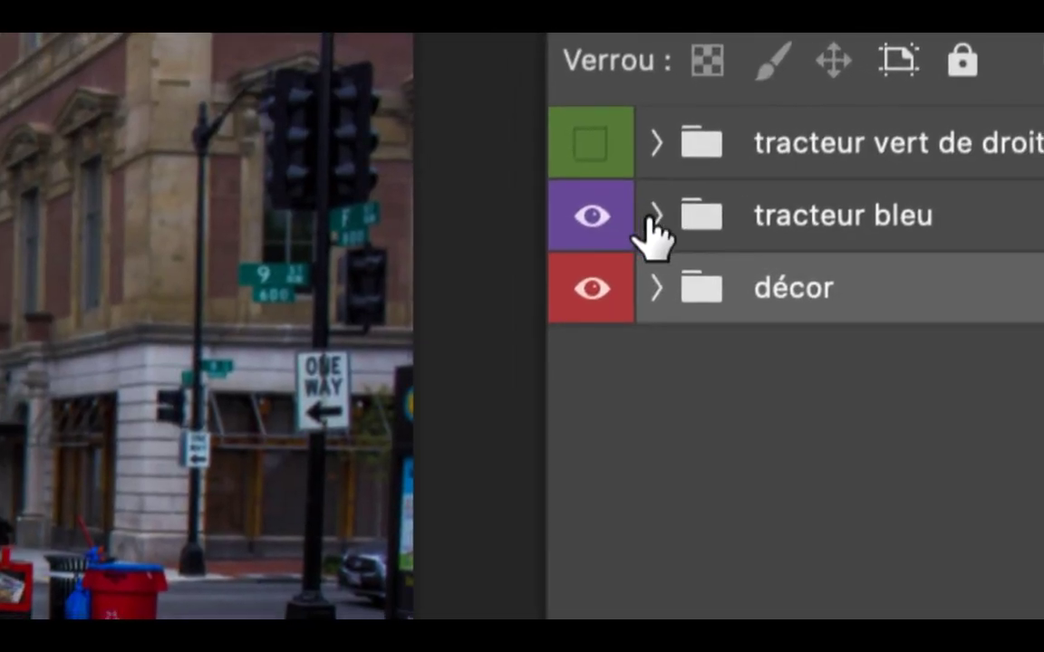
left_click(620, 210)
left_click(652, 217)
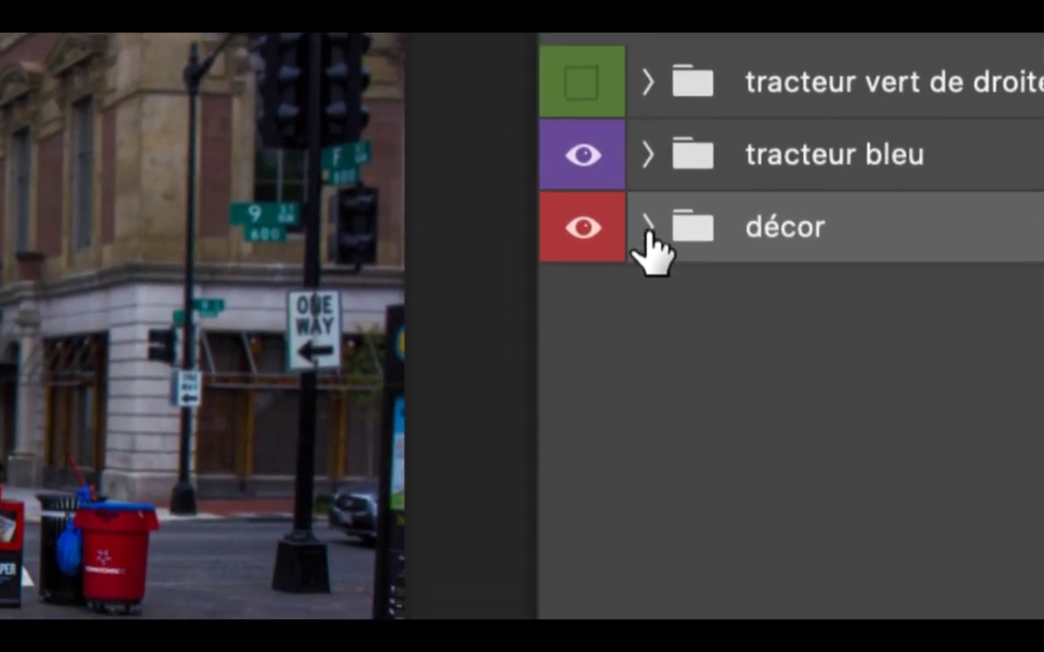
left_click(654, 291)
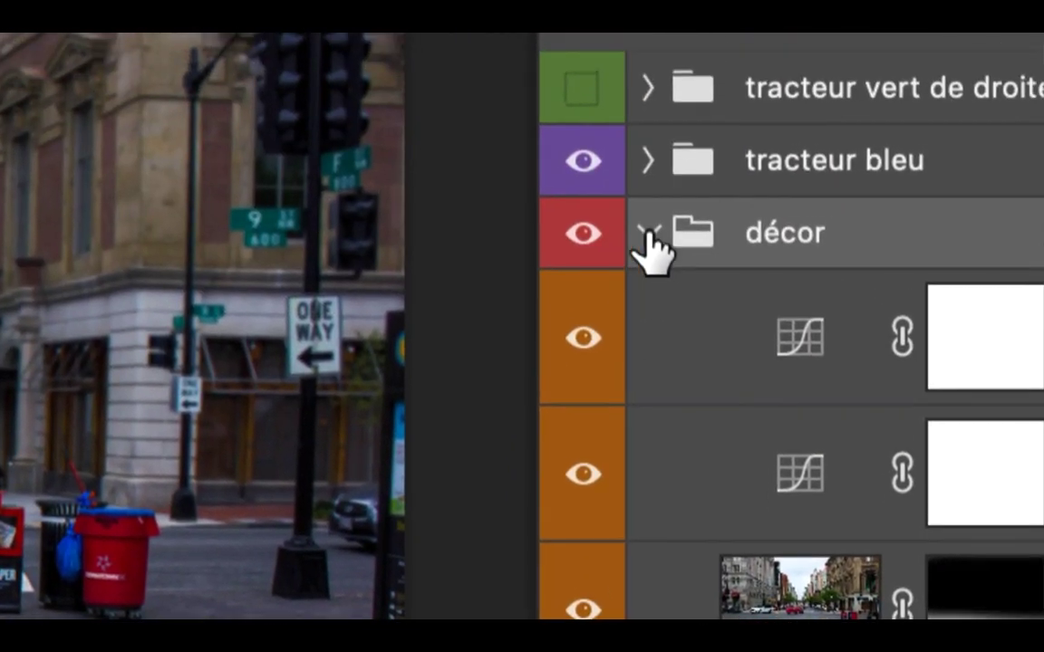
left_click(660, 177)
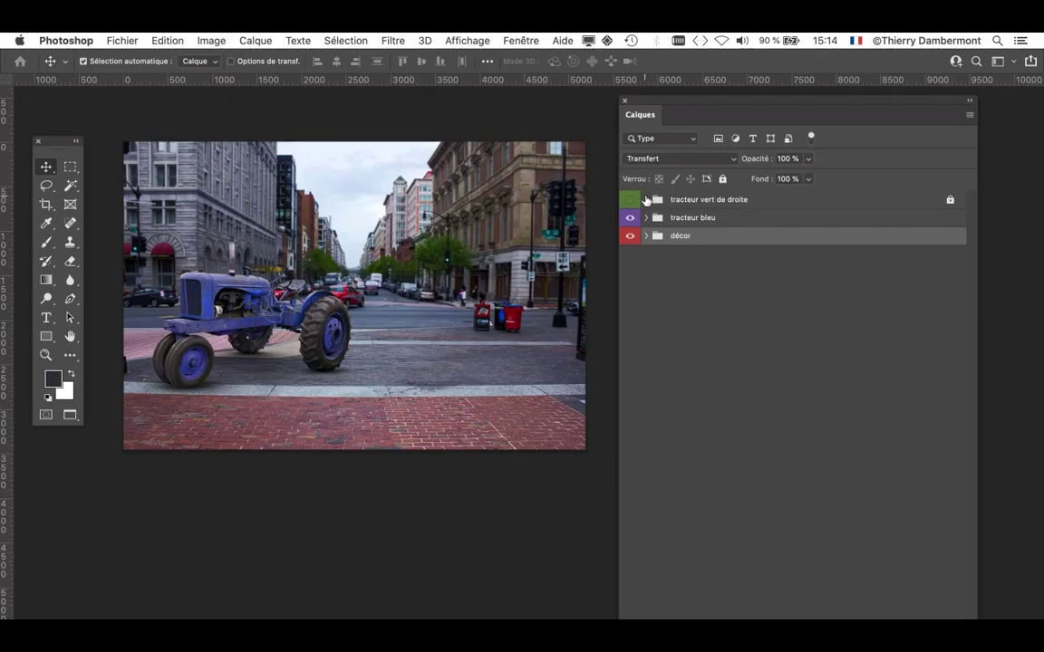
Save the composite and move the layers panel clear of the image for a closer view.
left_click(122, 40)
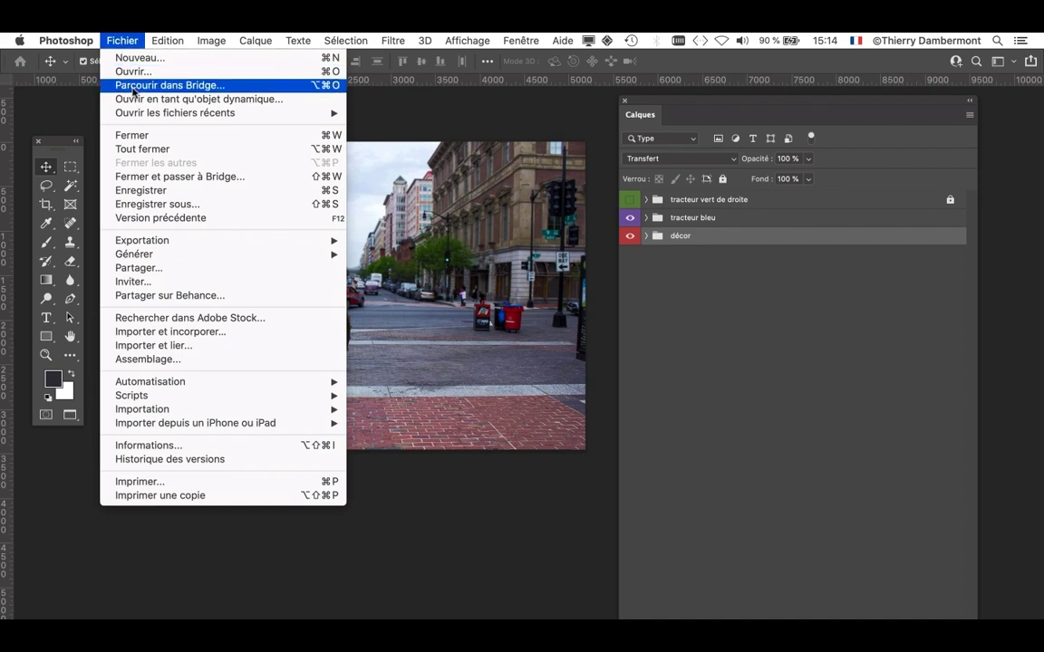
left_click(172, 191)
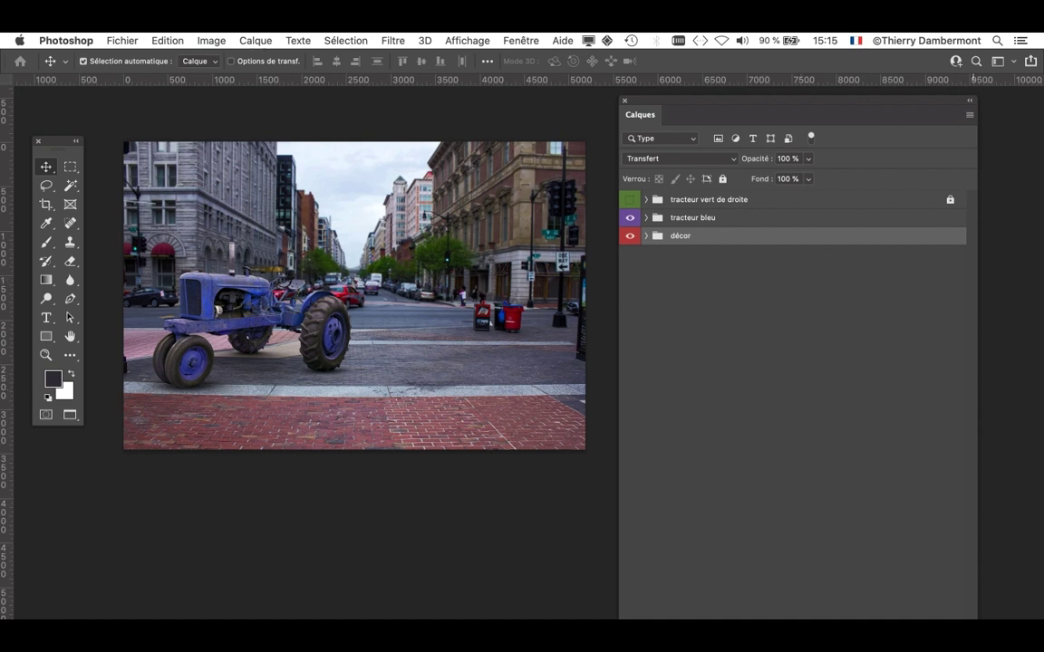
left_click_drag(667, 107, 796, 123)
scroll(478, 254, "up", 3)
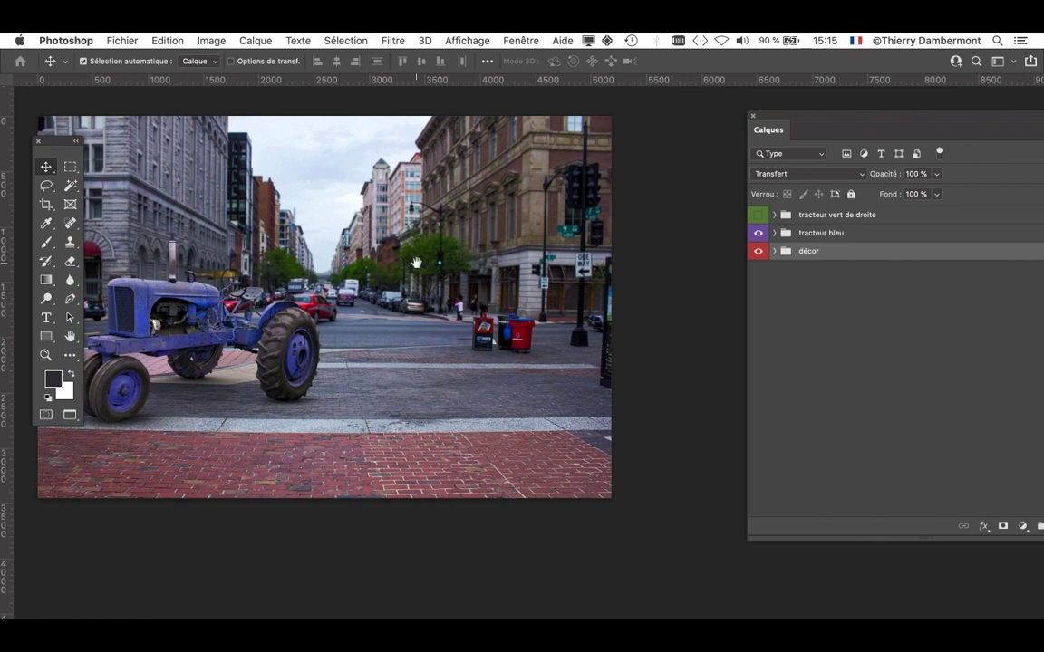
Add a Courbes adjustment layer above the tracteur vert de droite group, with the image and layers panel repositioned for easier viewing.
left_click_drag(415, 262, 503, 308)
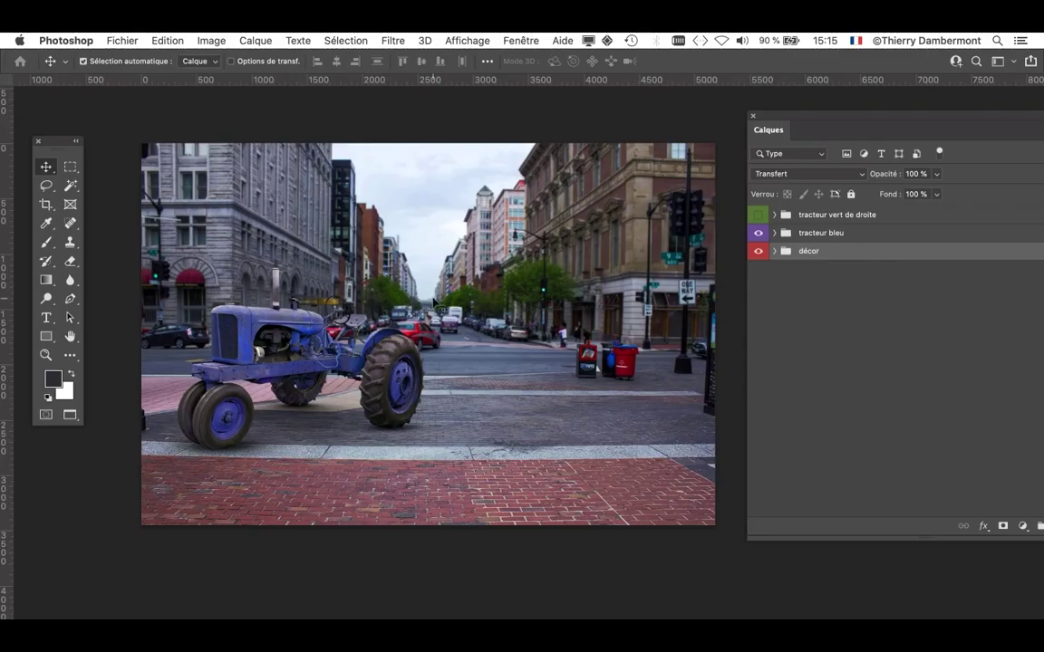
left_click(868, 222)
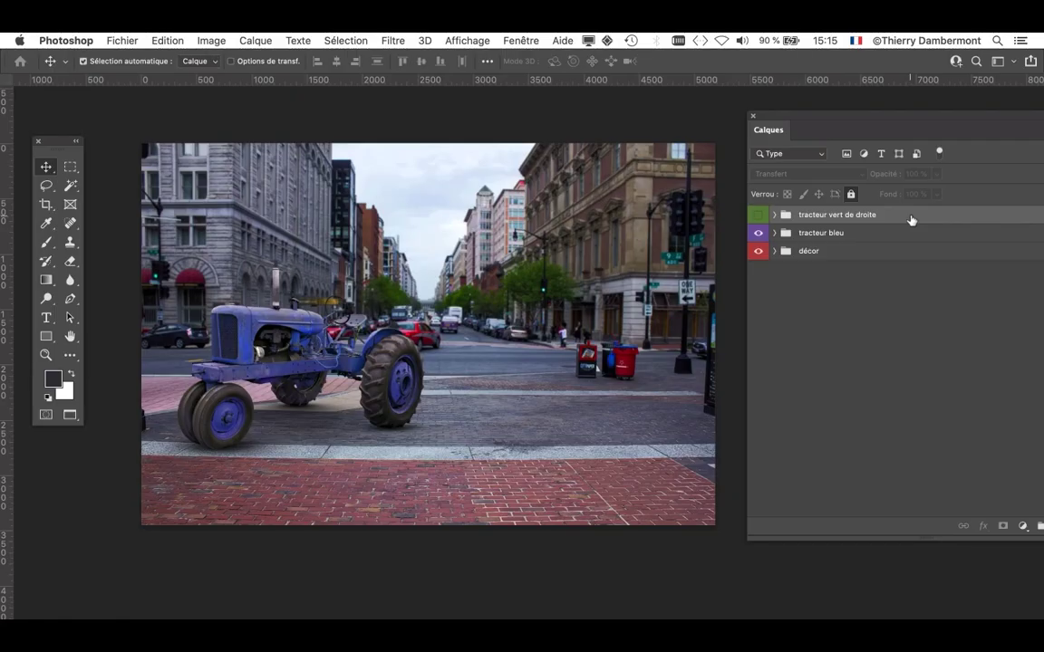
left_click_drag(958, 120, 904, 99)
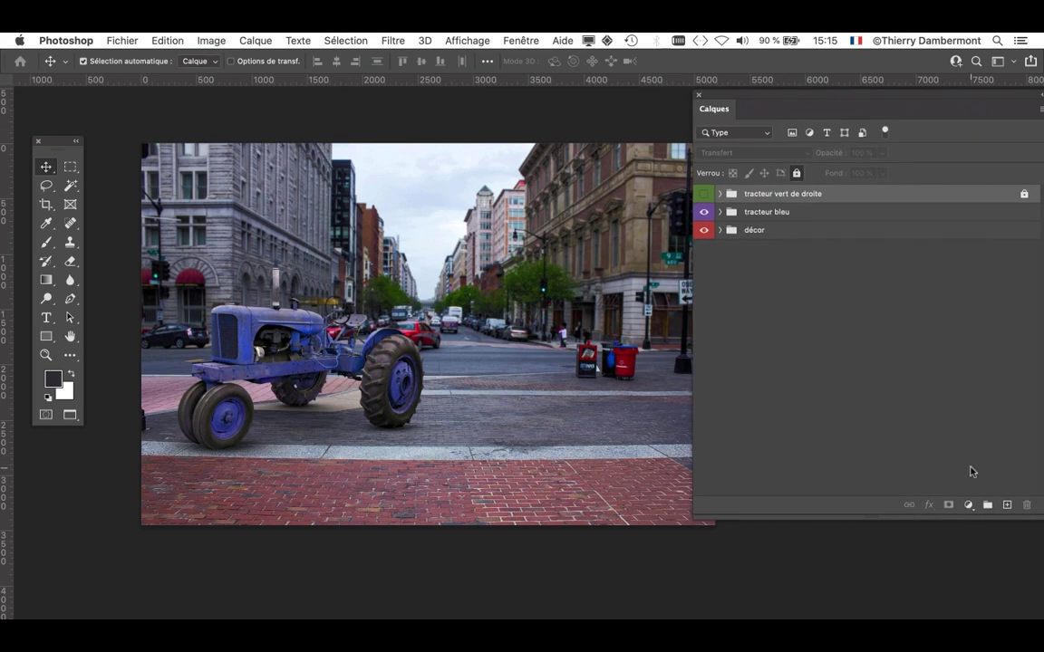
left_click(967, 504)
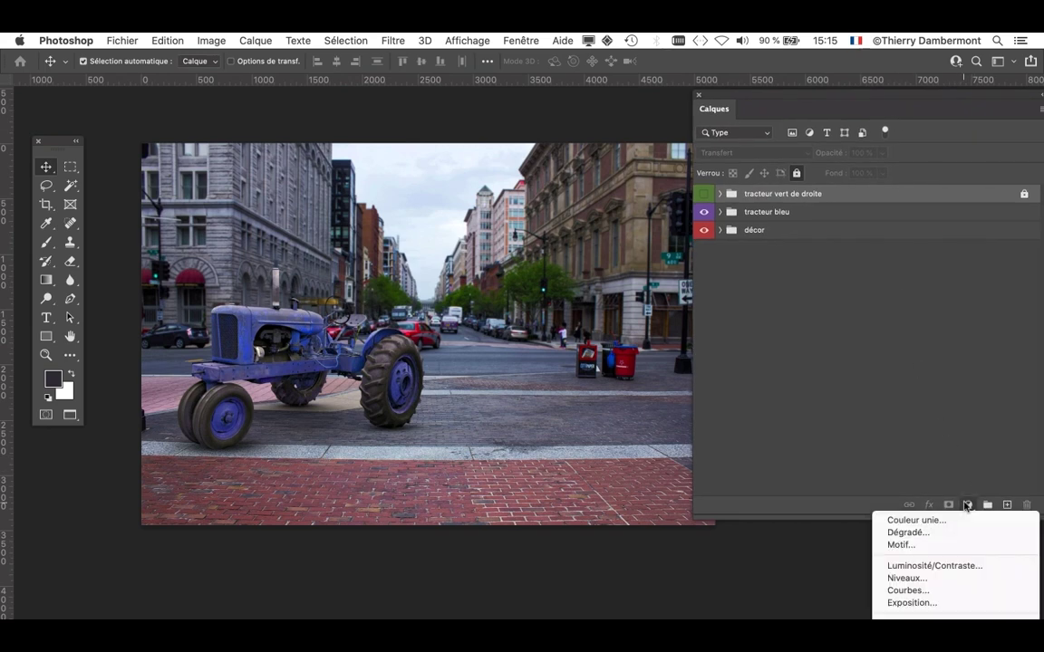
left_click(931, 591)
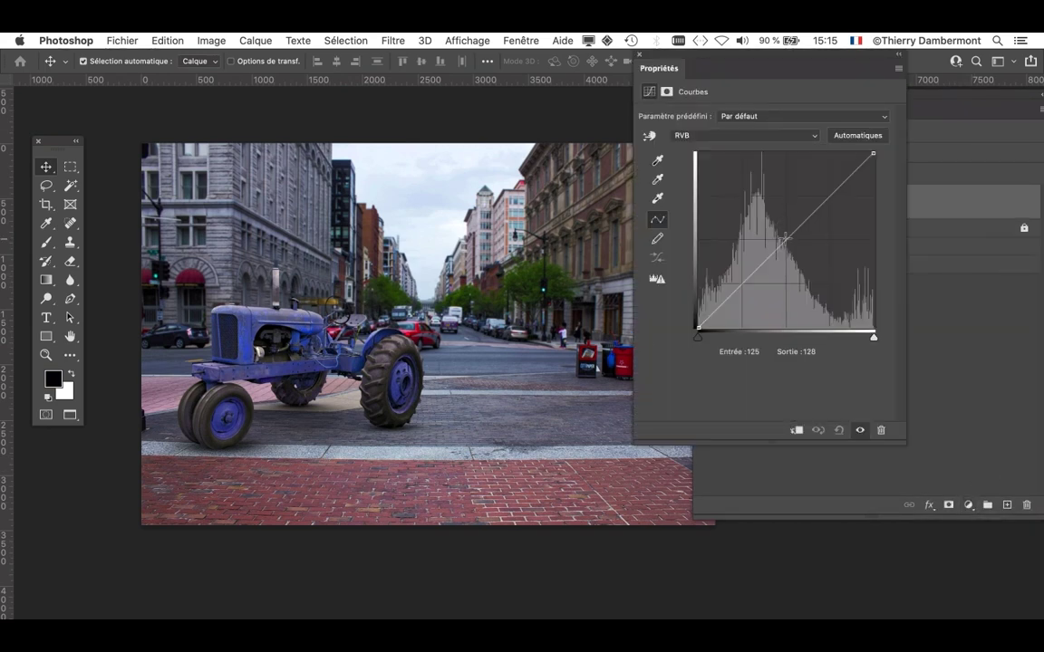
Shape the new RVB curve with one point at Entrée 148, Sortie 144 and a darker point at Entrée 90, Sortie 84.
left_click(784, 237)
left_click(758, 271)
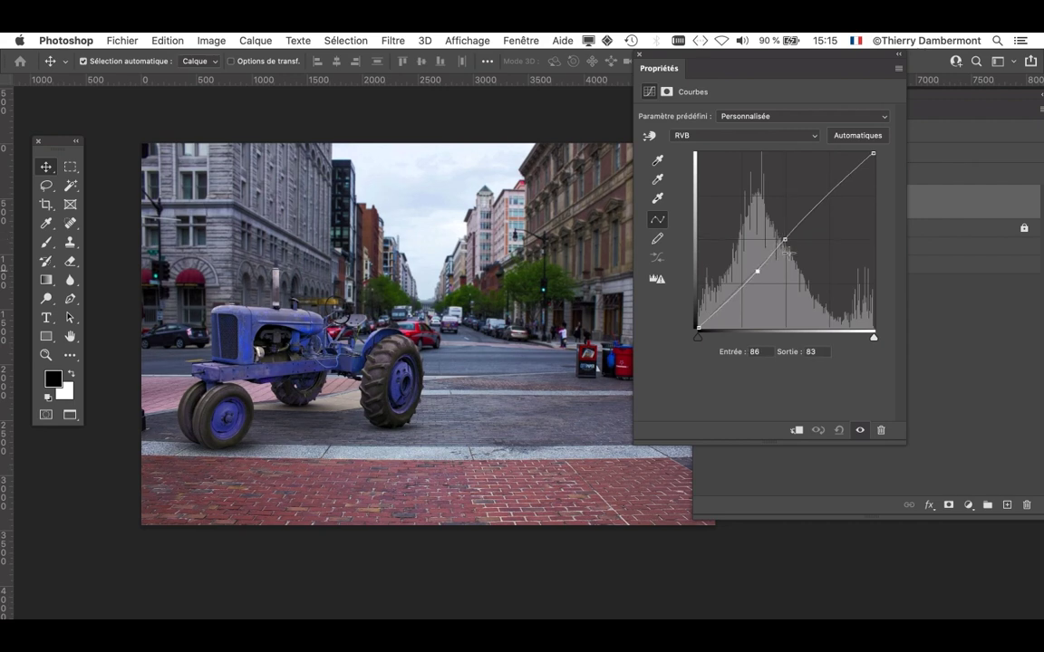
left_click_drag(785, 237, 801, 230)
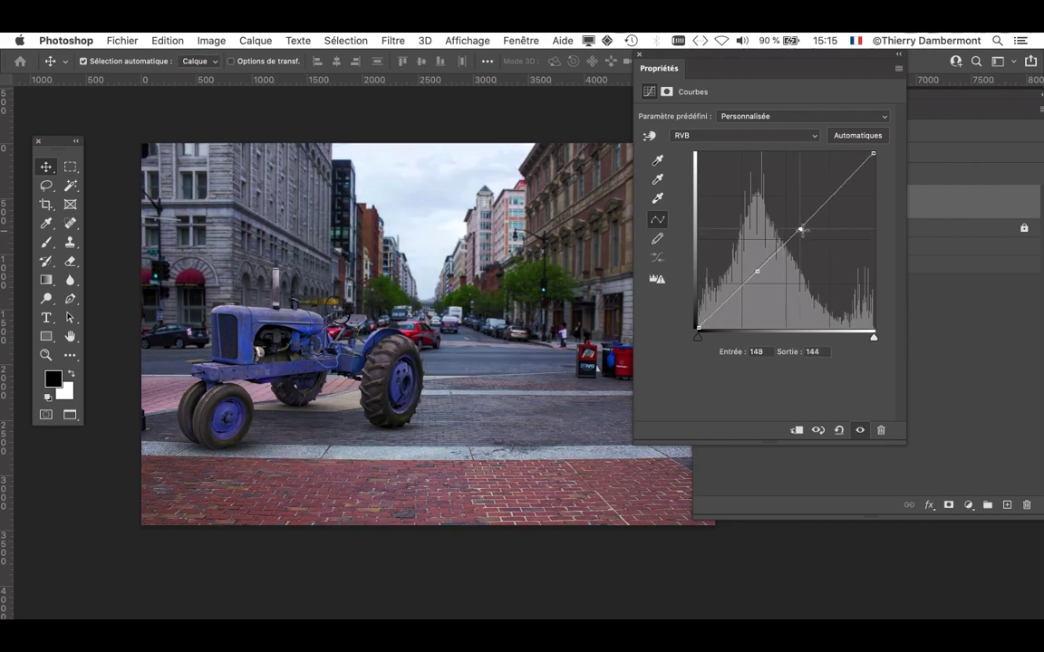
left_click_drag(757, 274, 759, 270)
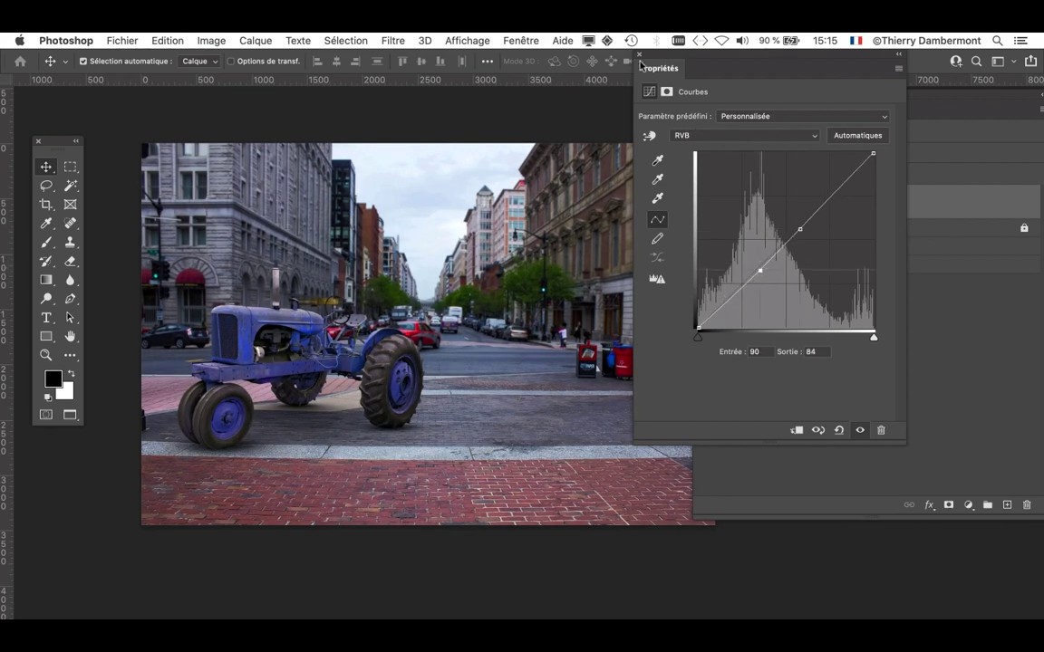
Set the blend mode of the new Courbes layer to Luminosité.
left_click_drag(693, 64, 598, 374)
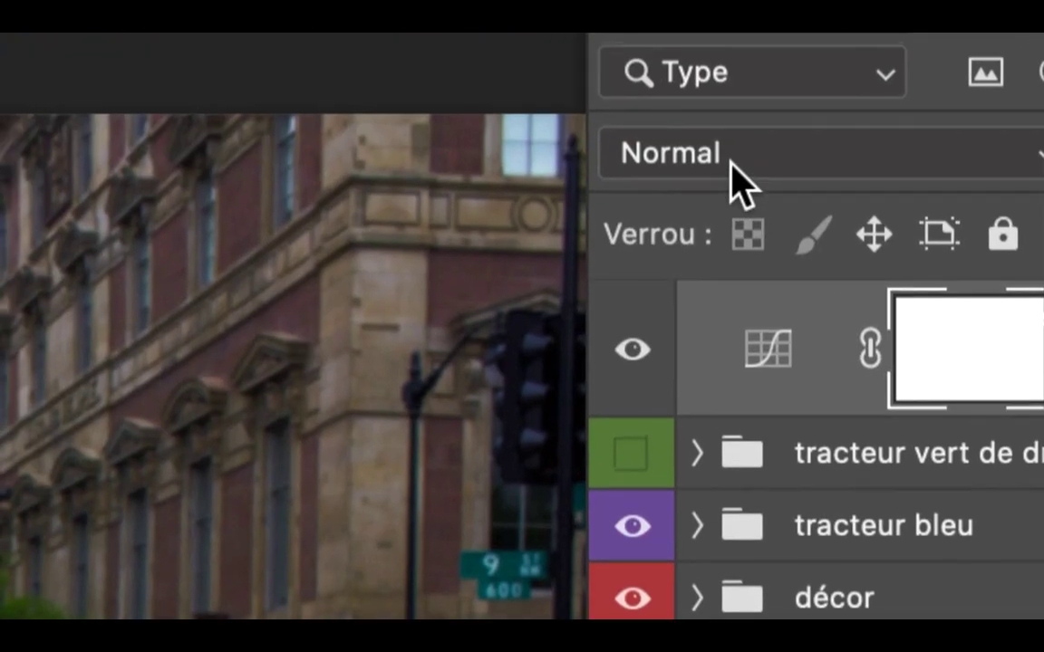
left_click(730, 155)
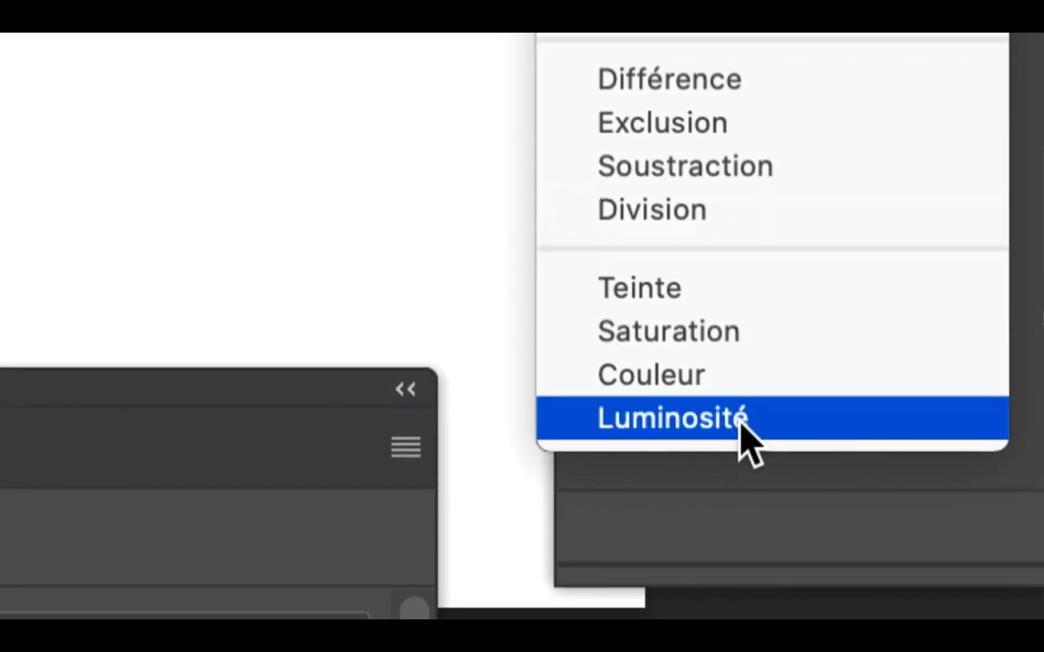
left_click(740, 420)
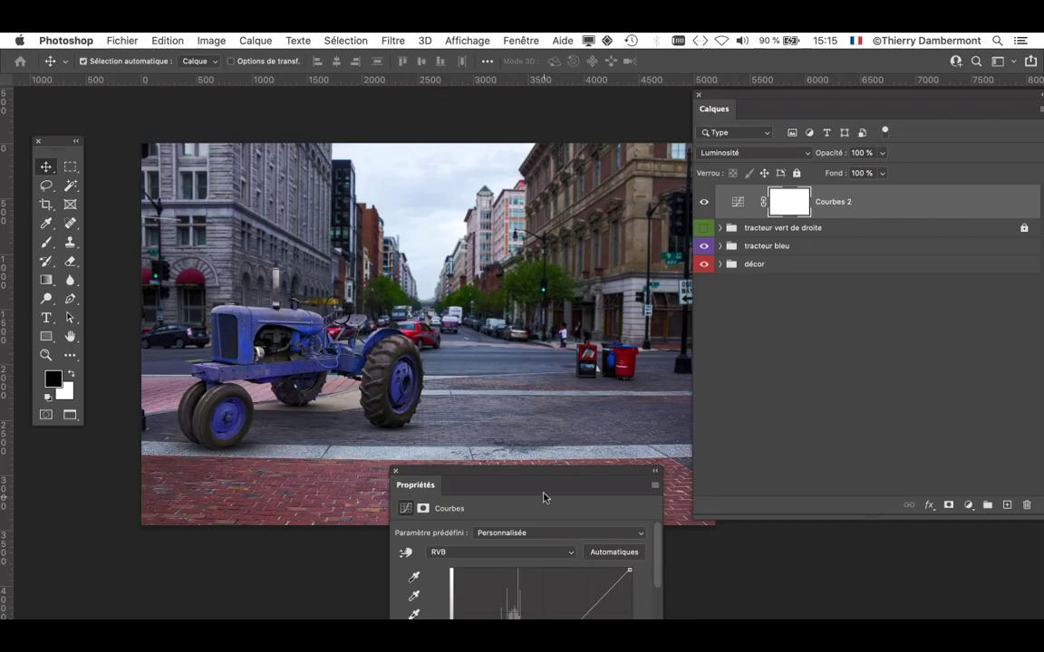
Raise the Courbes 2 curve's upper midtones, add a shadow point at Entrée 40, Sortie 42, and compare the image with and without the layer.
left_click_drag(543, 478, 850, 305)
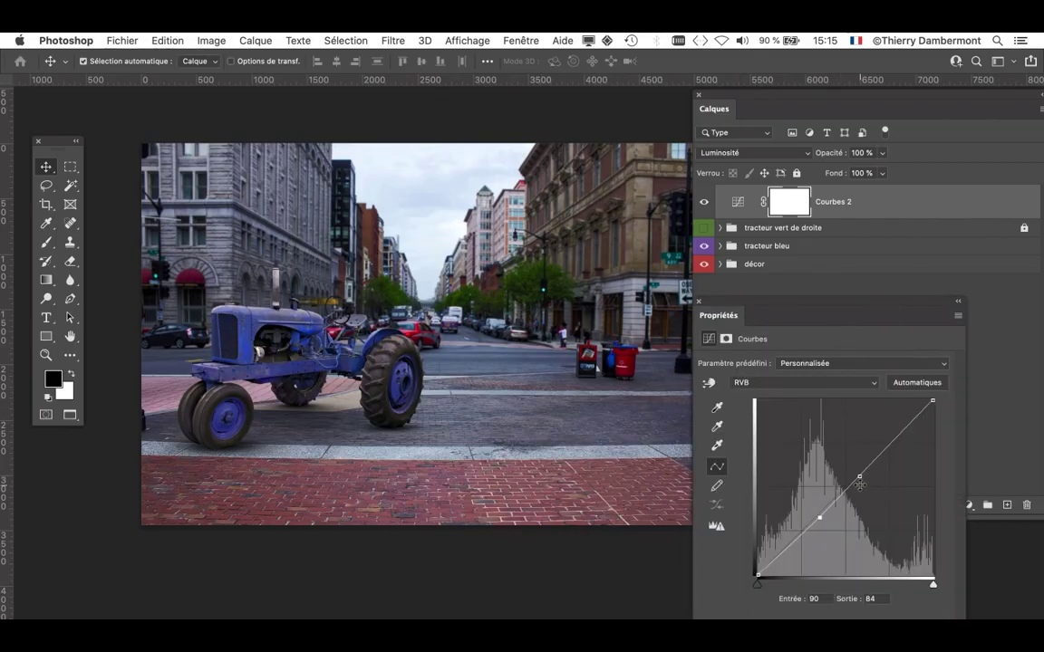
left_click_drag(859, 477, 858, 462)
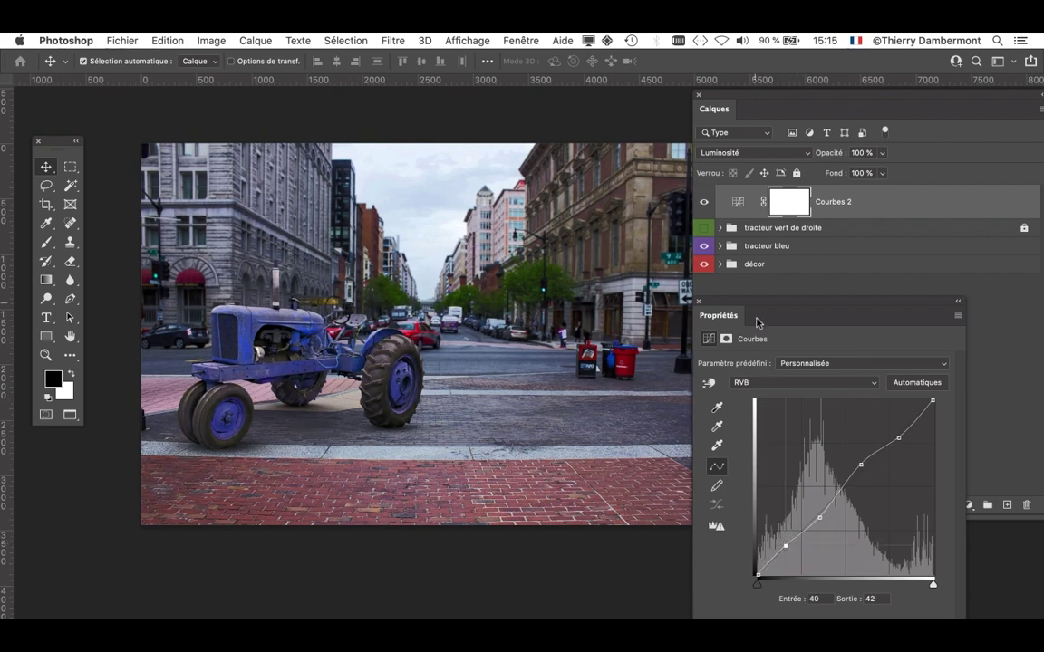
left_click(705, 205)
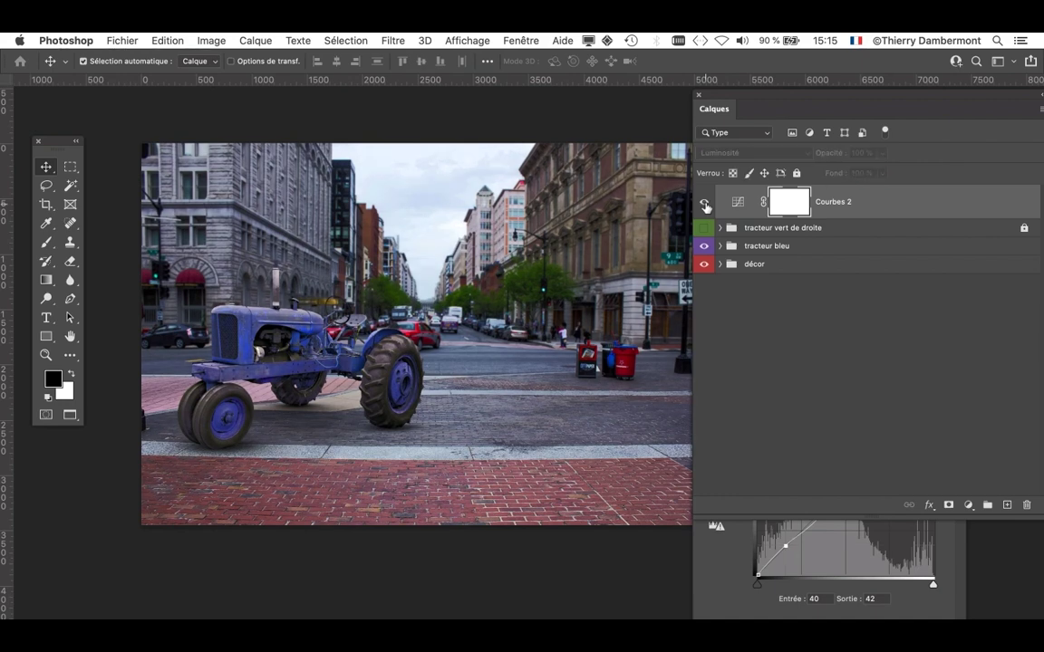
left_click(706, 207)
left_click(705, 207)
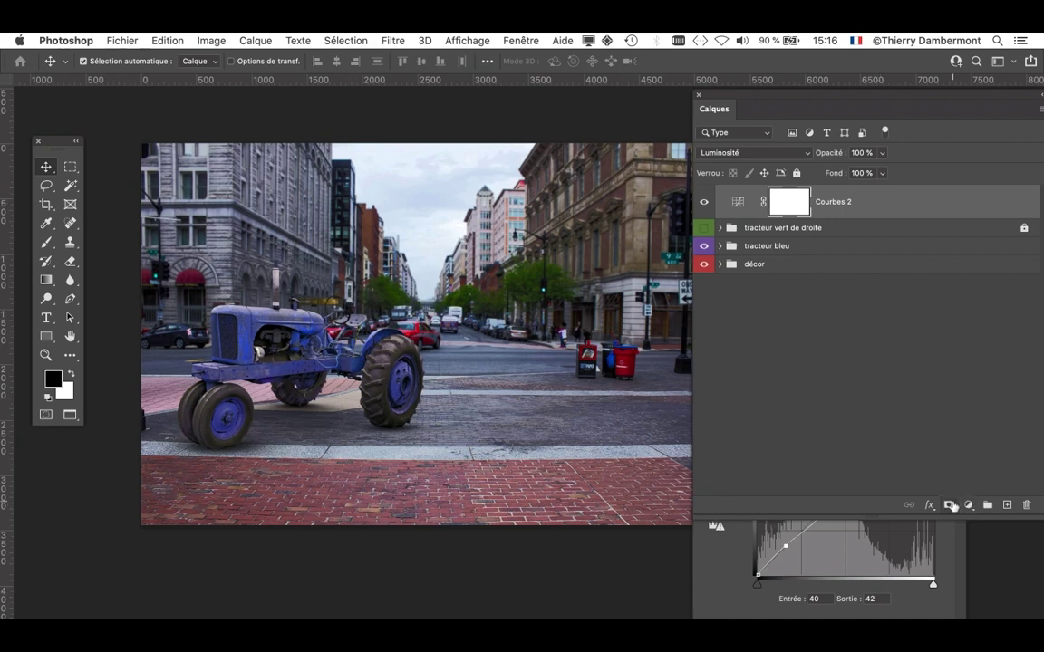
Add another Courbes layer above Courbes 2 and sample neutral greys on the roadway with its grey point eyedropper.
left_click(967, 504)
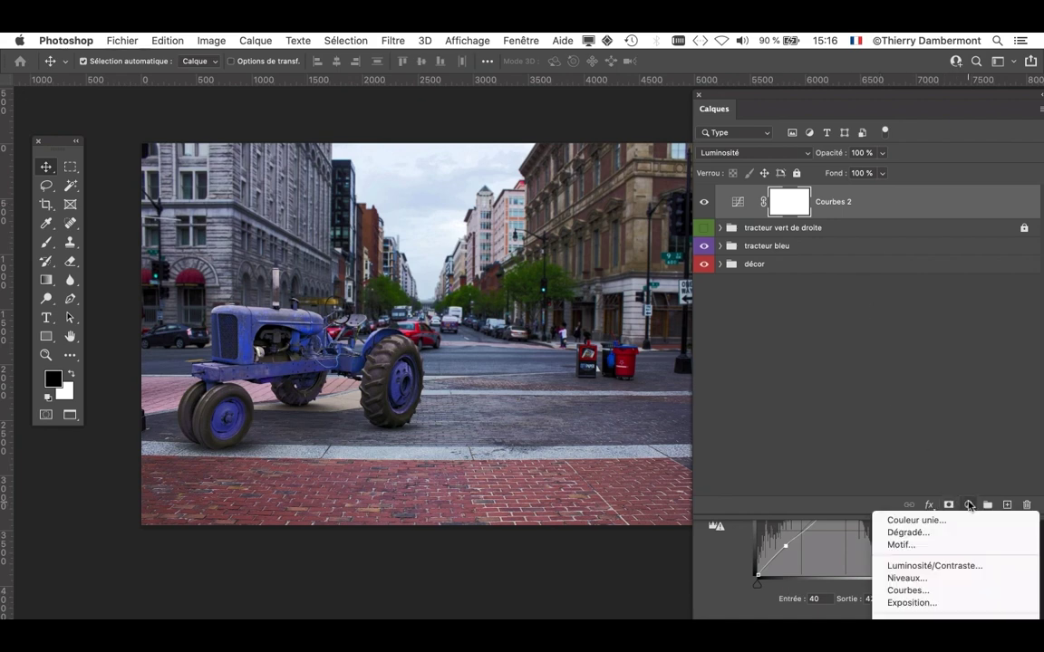
left_click(908, 589)
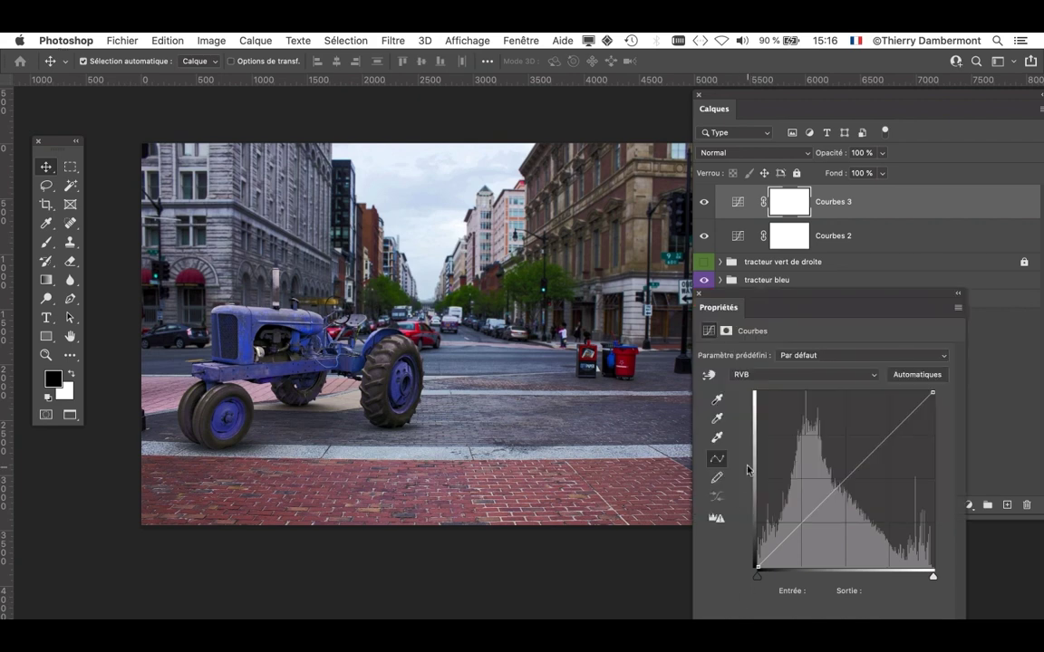
left_click(716, 419)
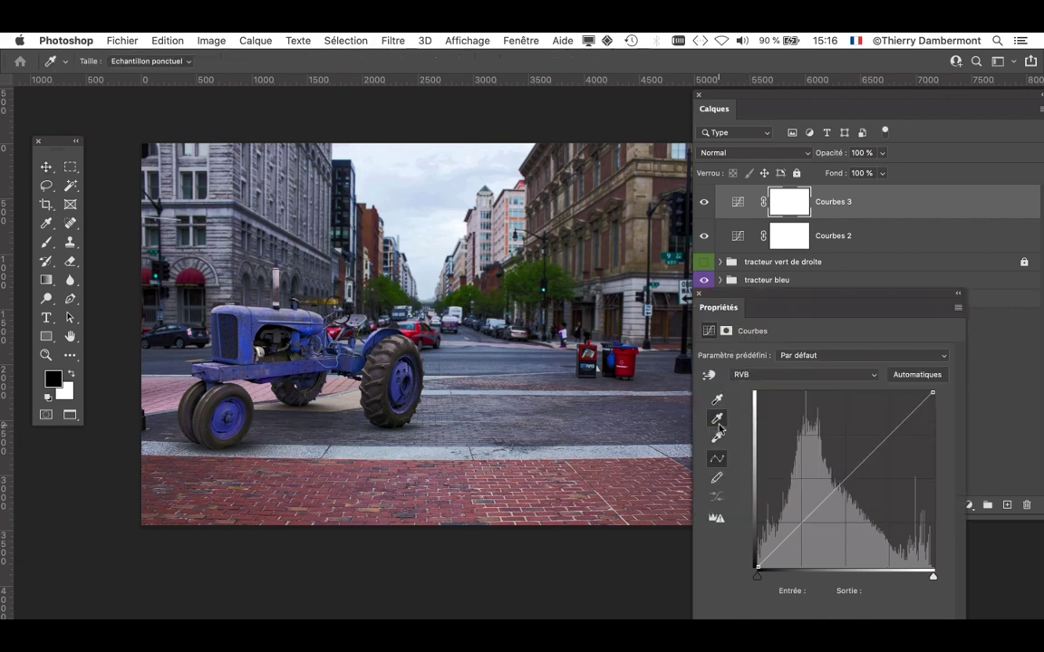
left_click(548, 355)
left_click(471, 335)
left_click(743, 217)
left_click(468, 356)
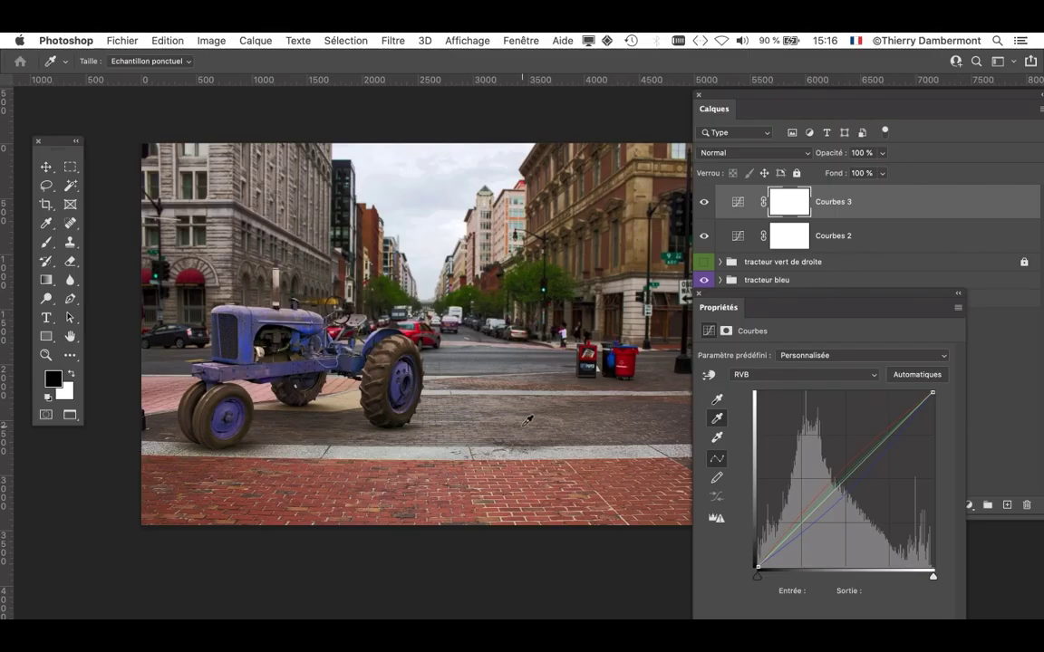
Resample the Courbes 3 grey point on the paving, brick, sky and road, ending along the pale kerb in the foreground.
left_click(526, 420)
left_click(509, 474)
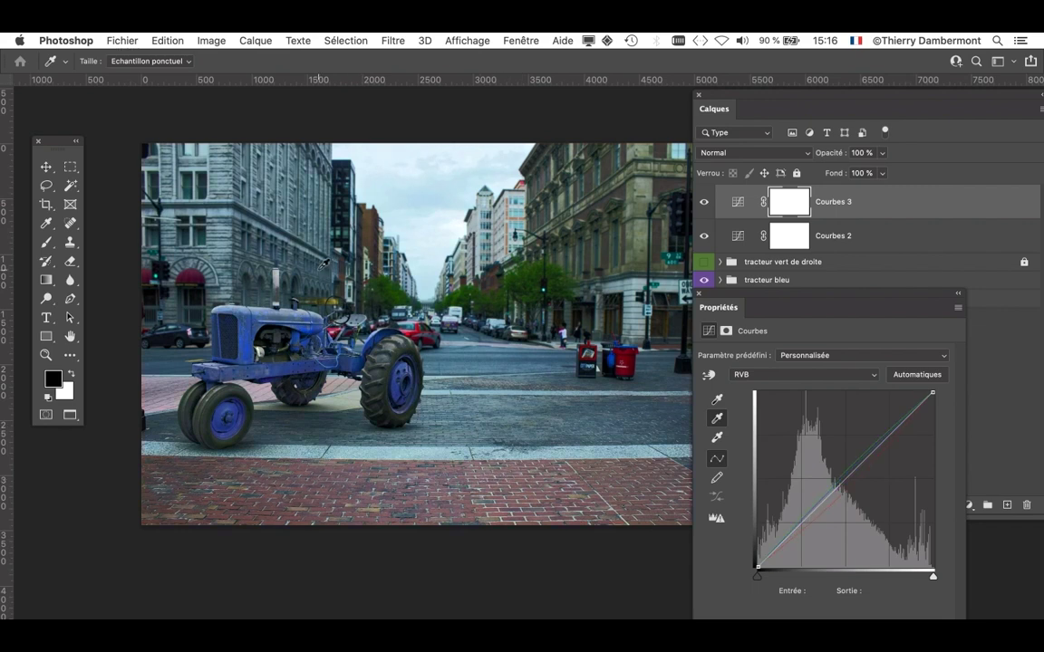
left_click(442, 211)
left_click(471, 331)
left_click(491, 402)
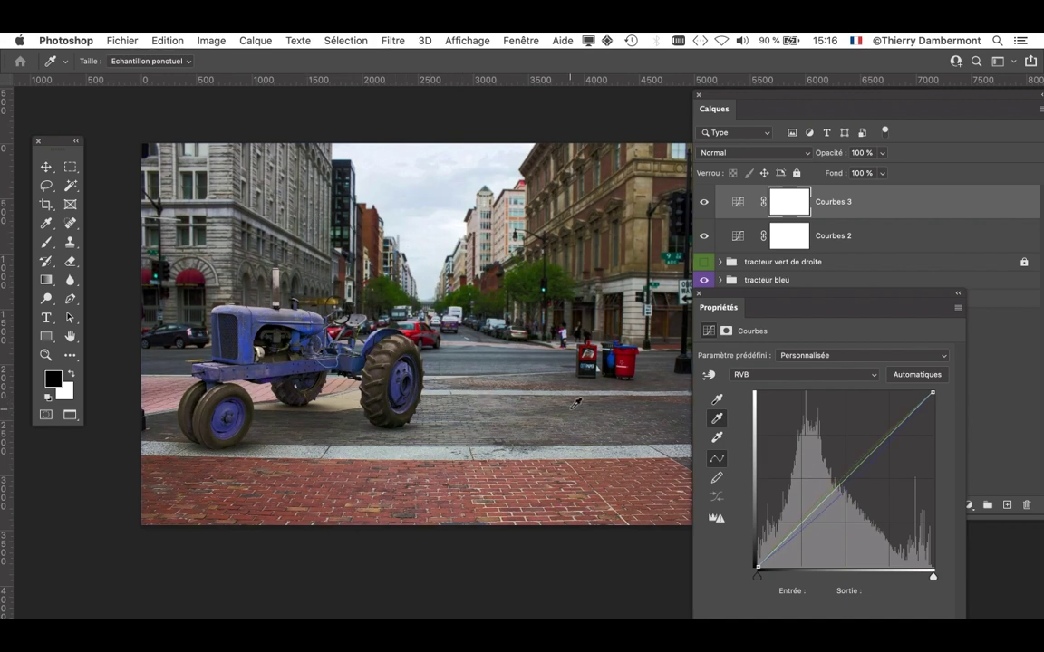
left_click(511, 460)
Close the curve settings and compare the image's colours with and without the Courbes 3 layer, leaving it visible.
left_click(699, 294)
left_click(704, 201)
left_click(704, 202)
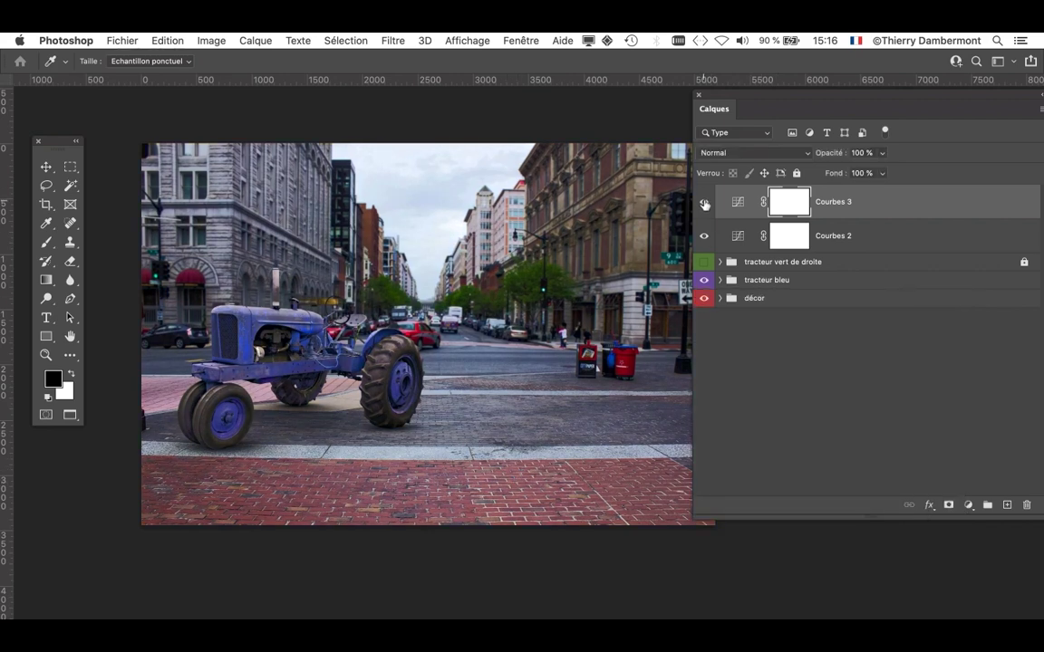
left_click(704, 203)
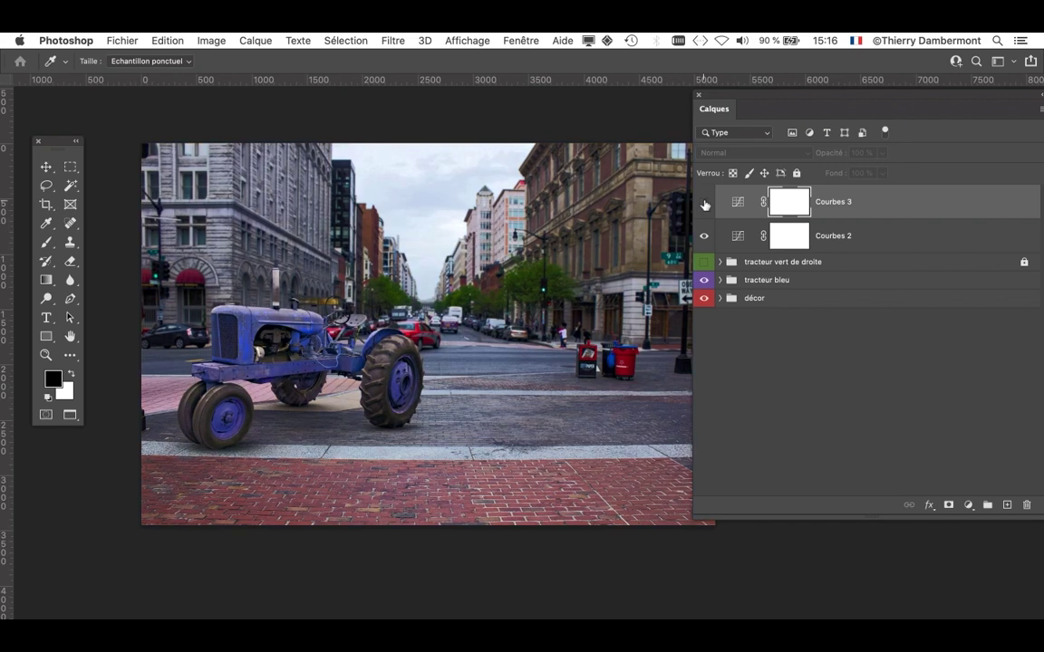
left_click(705, 203)
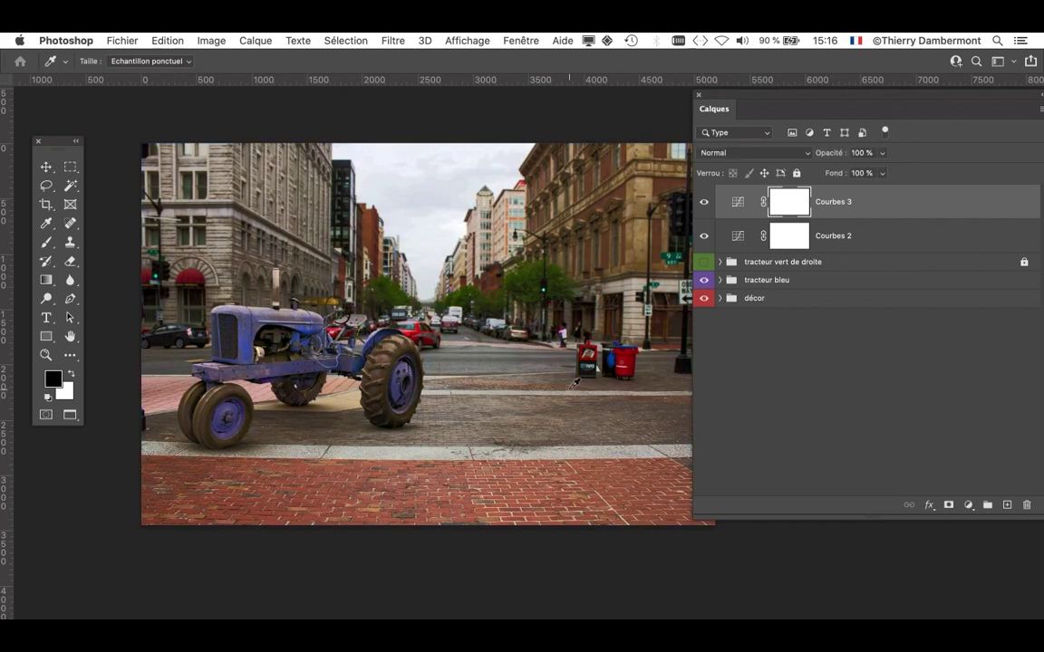
Inspect the colour-corrected composite close up with all panels hidden, and save the file.
scroll(574, 374, "down", 1)
key("Tab")
scroll(634, 453, "up", 3)
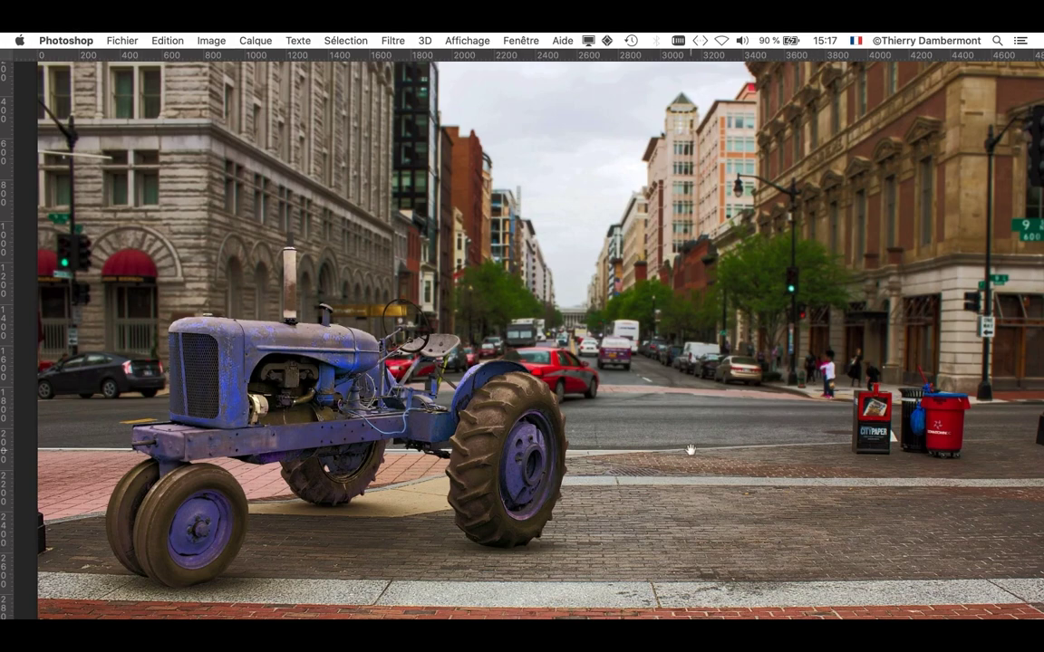
scroll(689, 447, "down", 2)
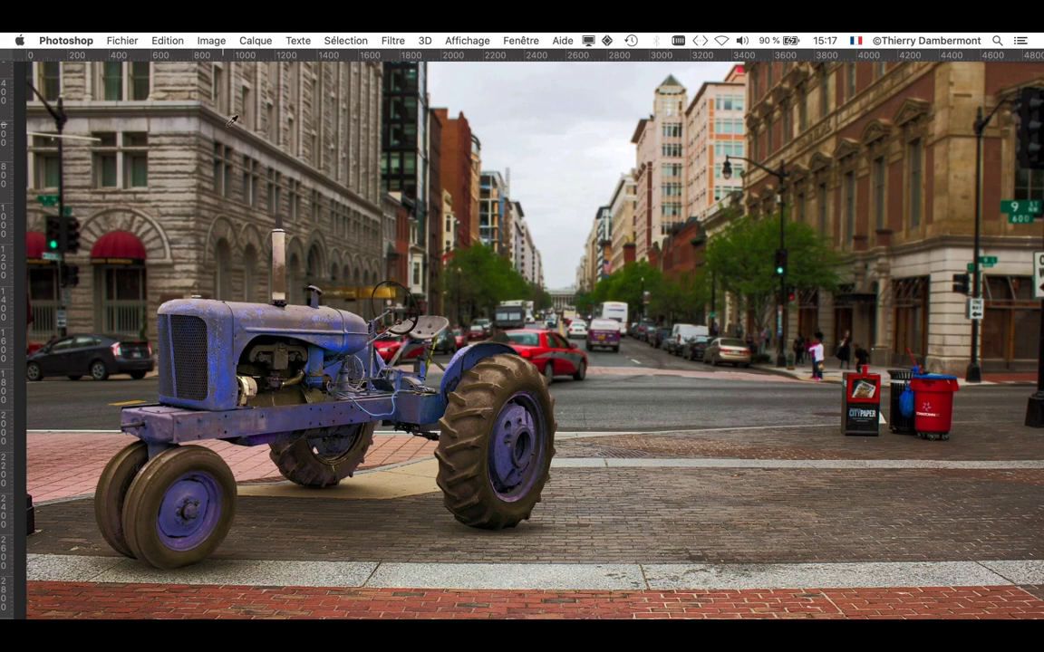
left_click(123, 40)
left_click(177, 189)
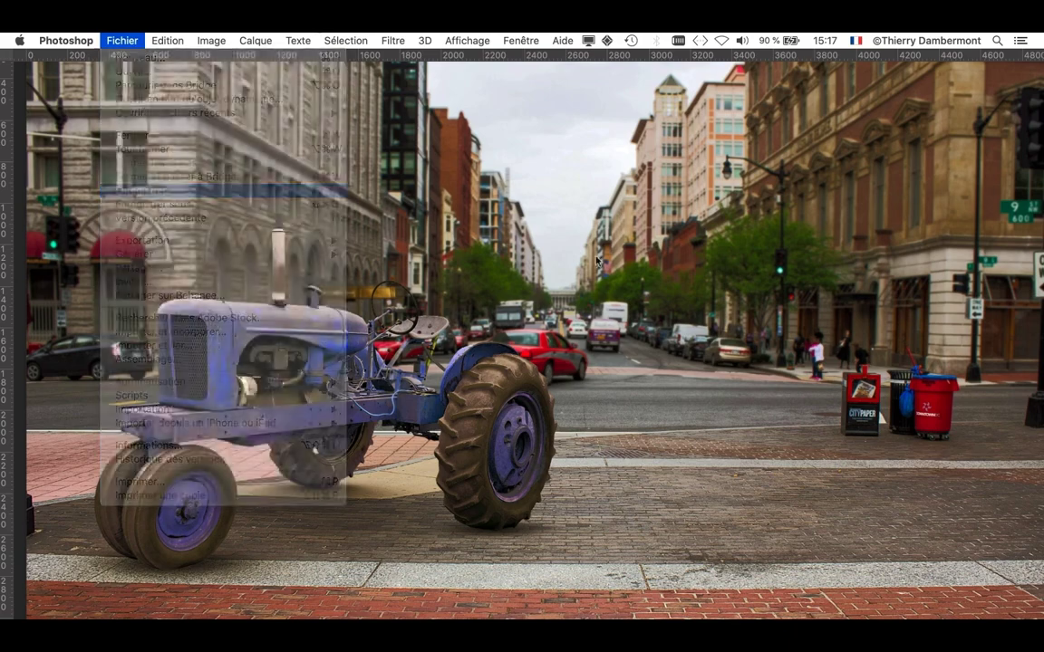